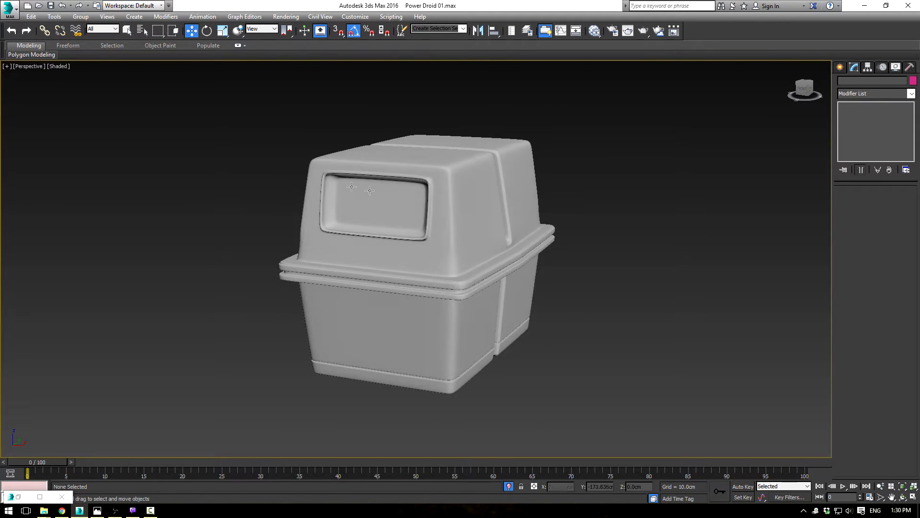
Step: Look over the Power Droid BluePrints.png reference and compare it with the modelled droid body from several angles
left_click(97, 510)
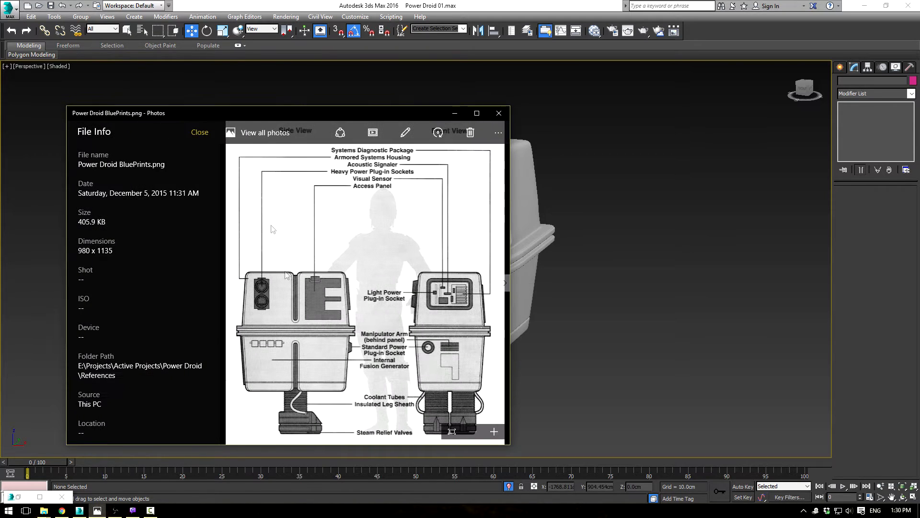
left_click(454, 114)
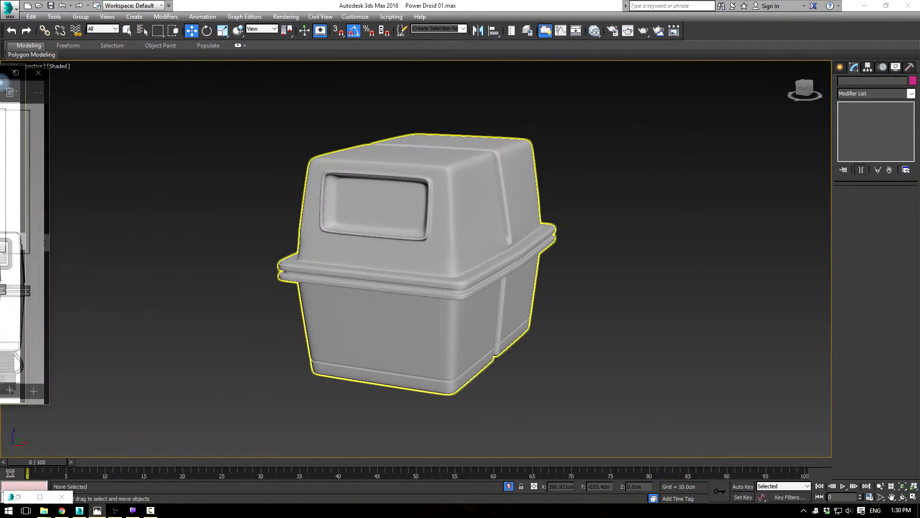
middle_click_drag(345, 196, 417, 200, "alt")
Step: Inspect the droid body's Editable Poly, Symmetry and TurboSmooth levels with its edged faces shown, and view the smoothed shape without edges
left_click(471, 205)
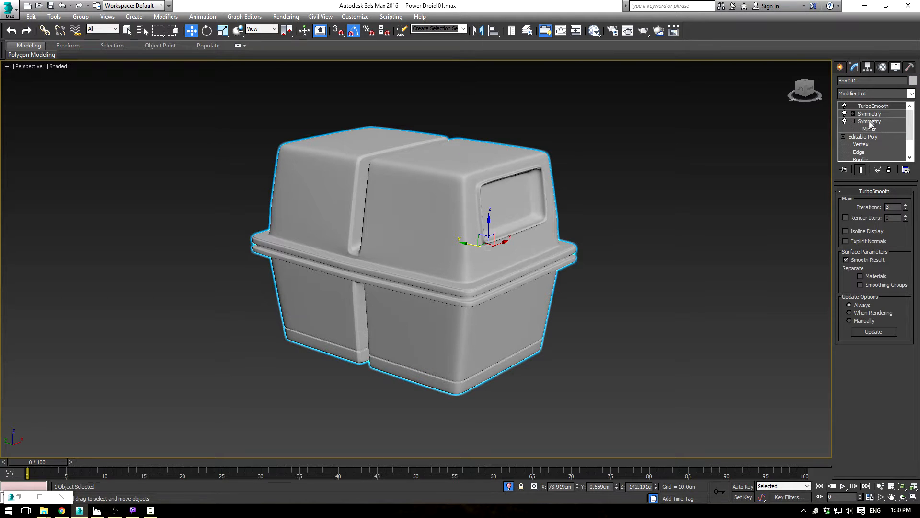
left_click(868, 138)
key("F4")
mouse_move(612, 273)
middle_mouse_down()
mouse_move(547, 242)
mouse_move(549, 257)
mouse_move(668, 251)
mouse_move(593, 249)
middle_mouse_up()
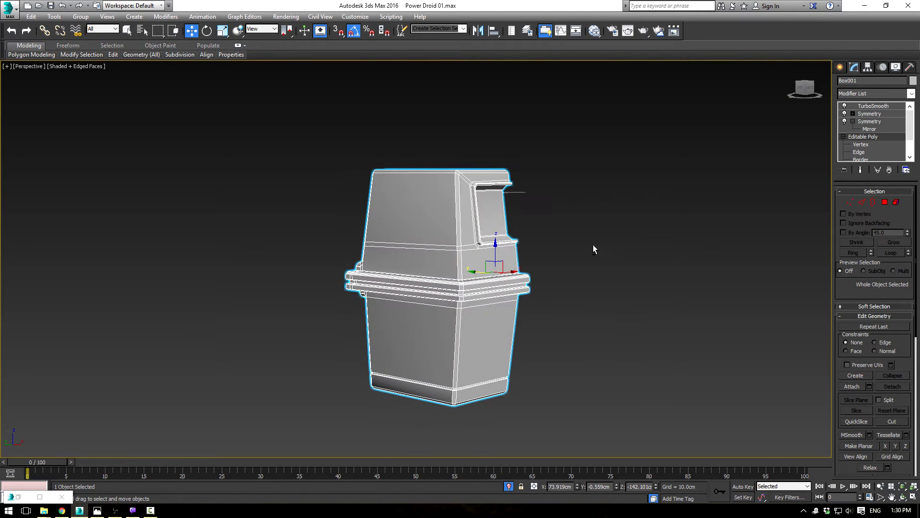
left_click(870, 122)
middle_click_drag(671, 204, 646, 199, "alt")
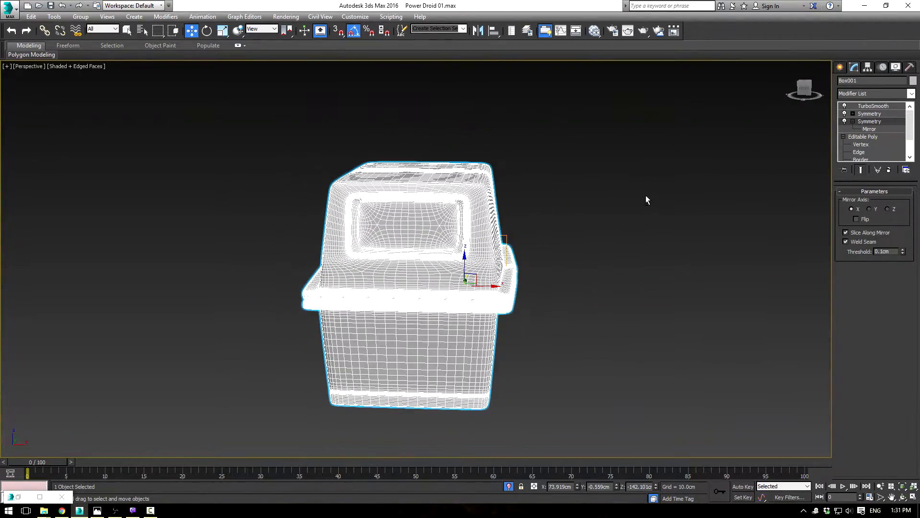
left_click(874, 106)
left_click(732, 193)
key("F4")
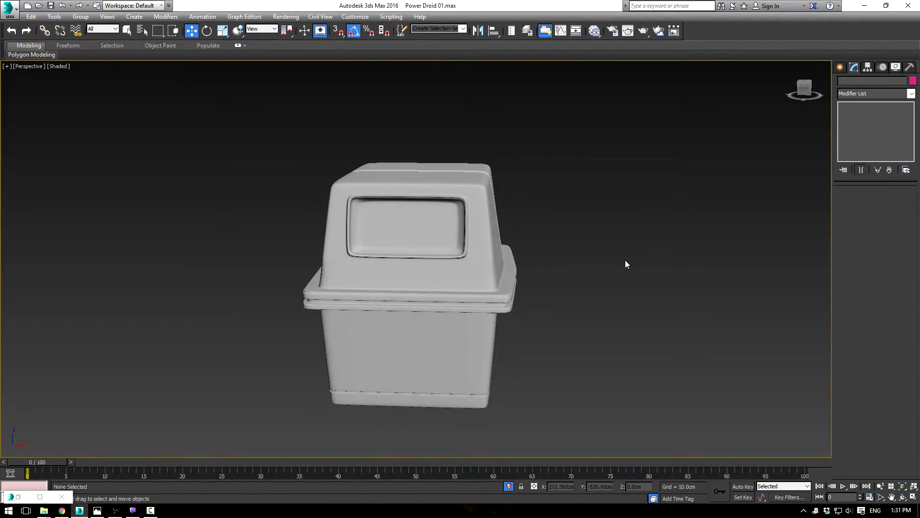
middle_click_drag(504, 306, 598, 290, "alt")
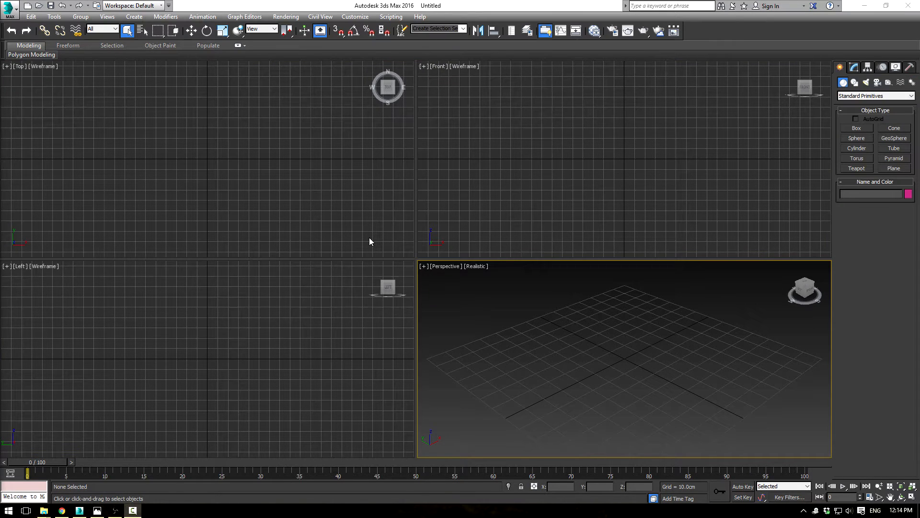
Step: Confirm metric centimeters as the display units and 1 unit = 1.0 centimeters as the system unit scale
left_click(353, 17)
left_click(387, 140)
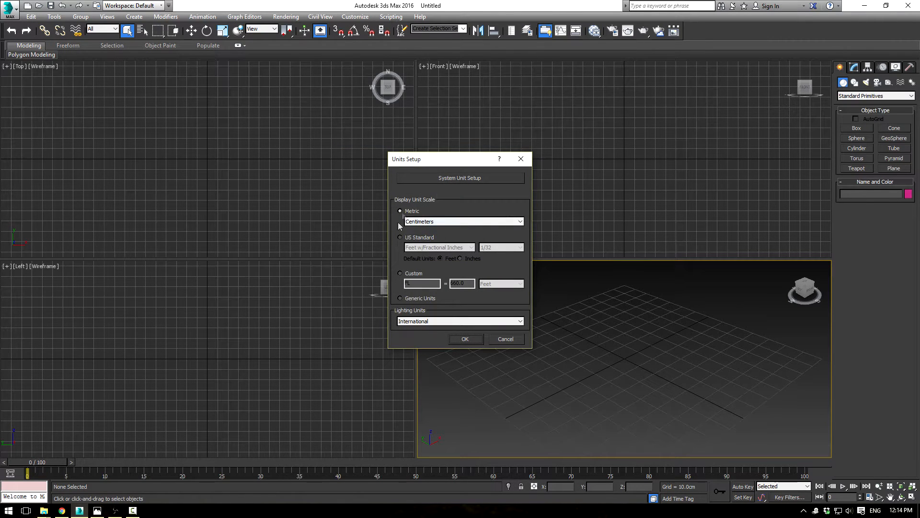
left_click(451, 180)
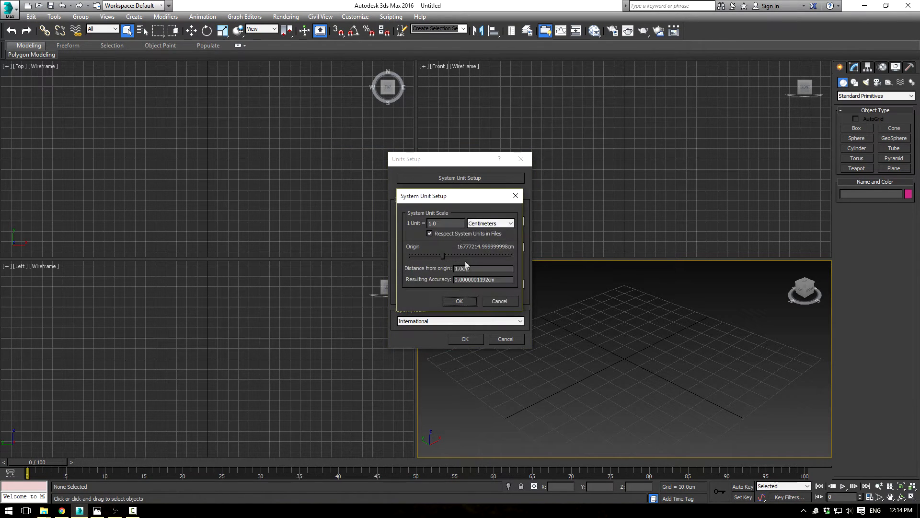
left_click(467, 301)
left_click(464, 340)
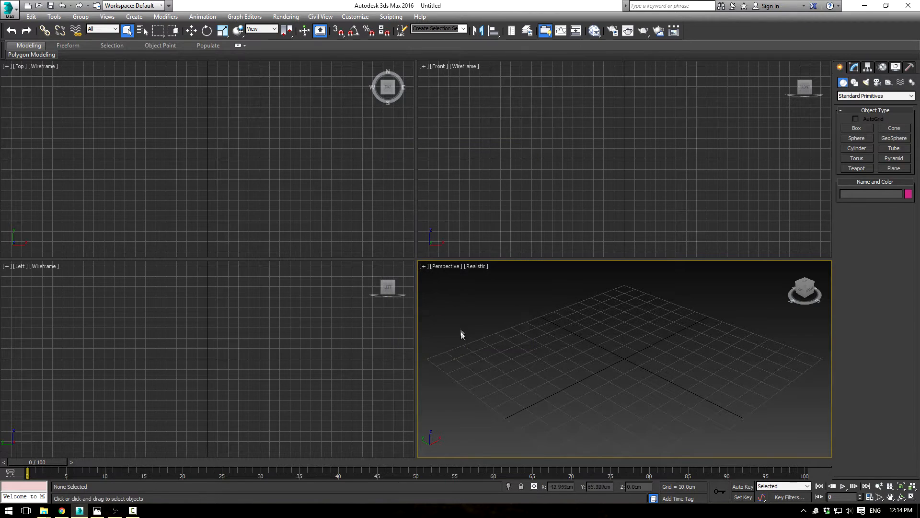
Step: Look up the Convert to Editable Poly command and its hotkey in the Main UI keyboard customization
left_click(349, 17)
left_click(353, 29)
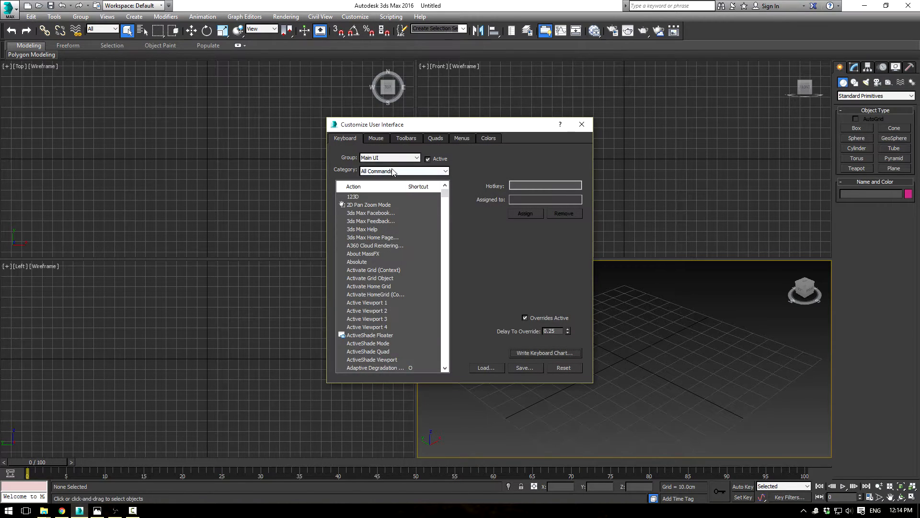
left_click_drag(444, 199, 446, 222)
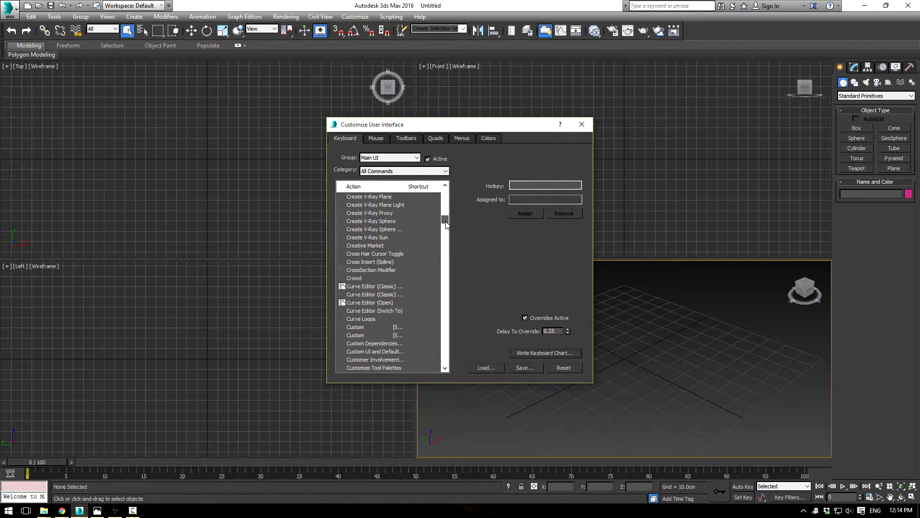
scroll(404, 287, "up", 3)
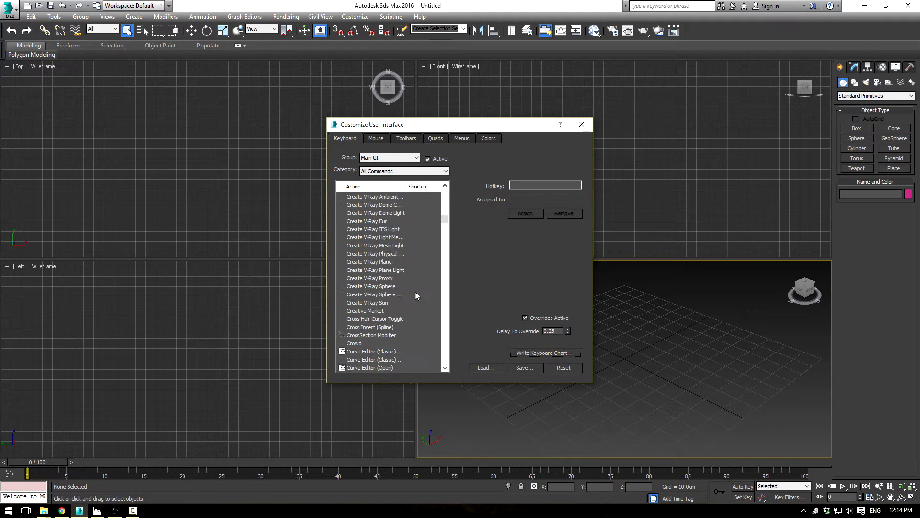
scroll(389, 263, "up", 10)
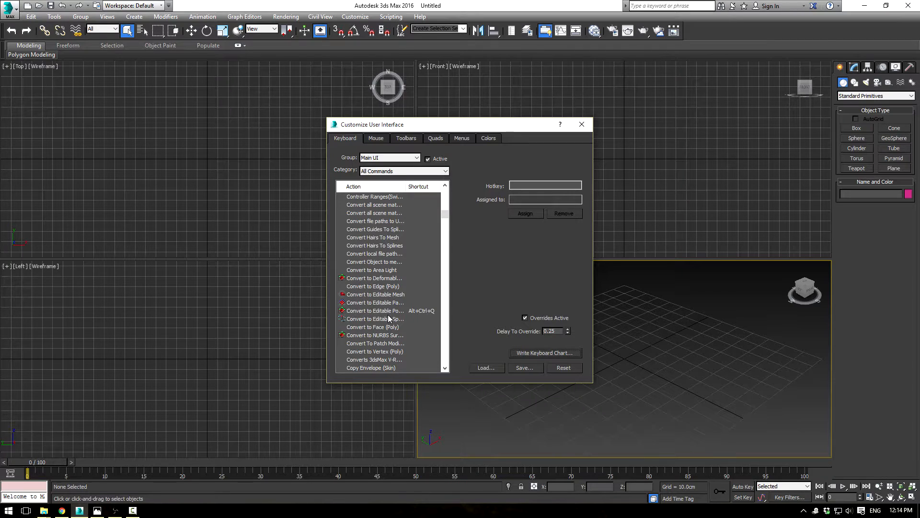
left_click(389, 313)
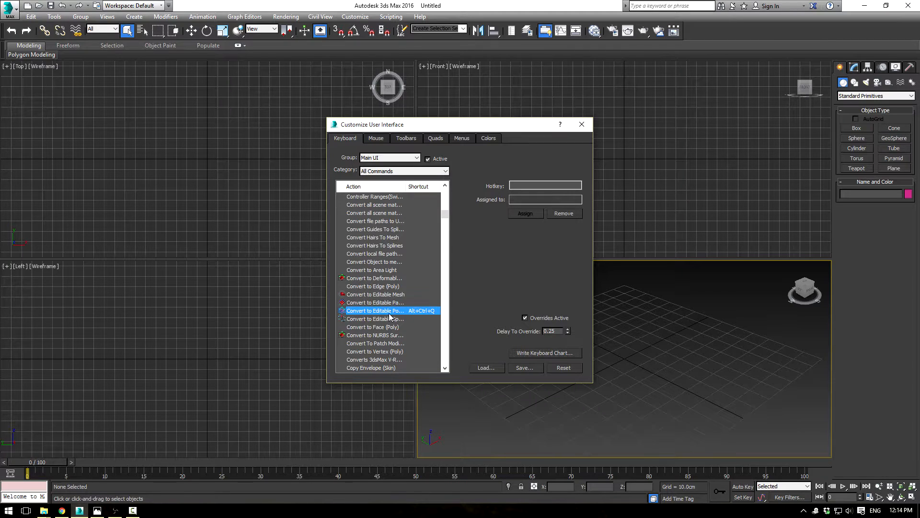
left_click(511, 185)
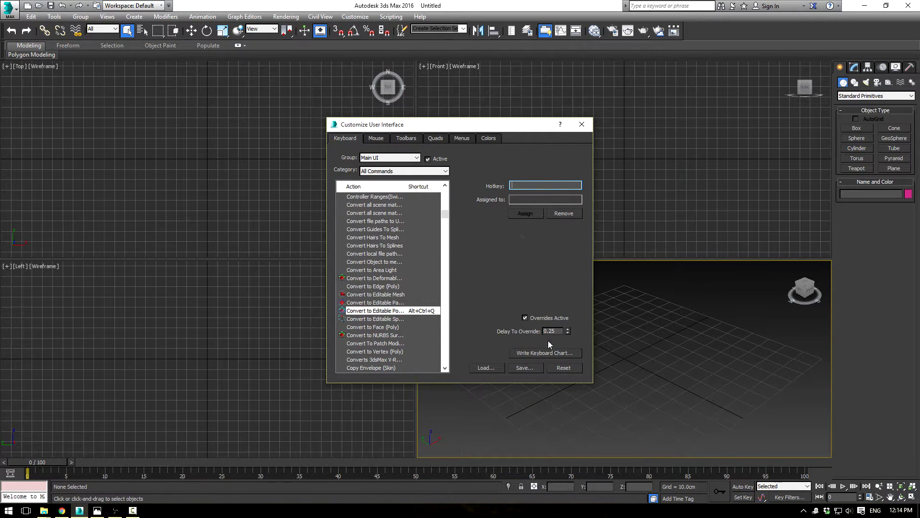
left_click(582, 125)
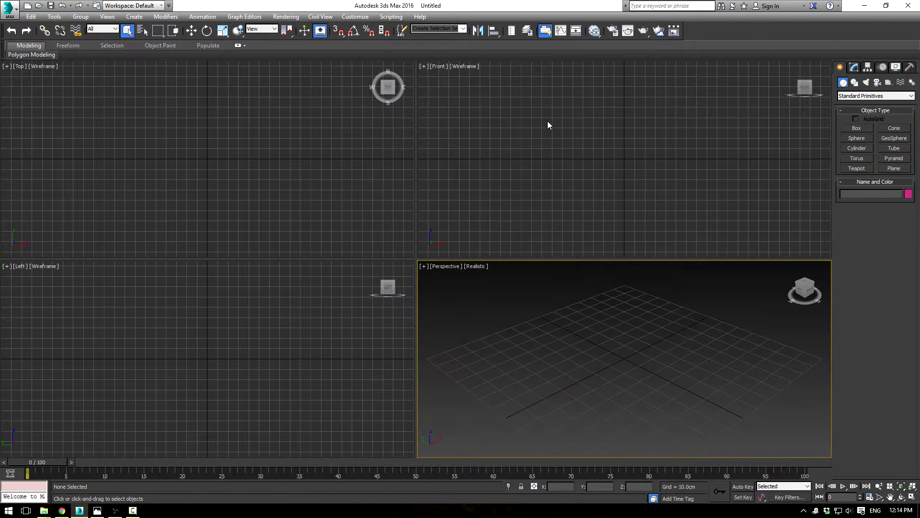
Step: Set the scene's exposure control to VRay Exposure Control in the environment settings
left_click(292, 16)
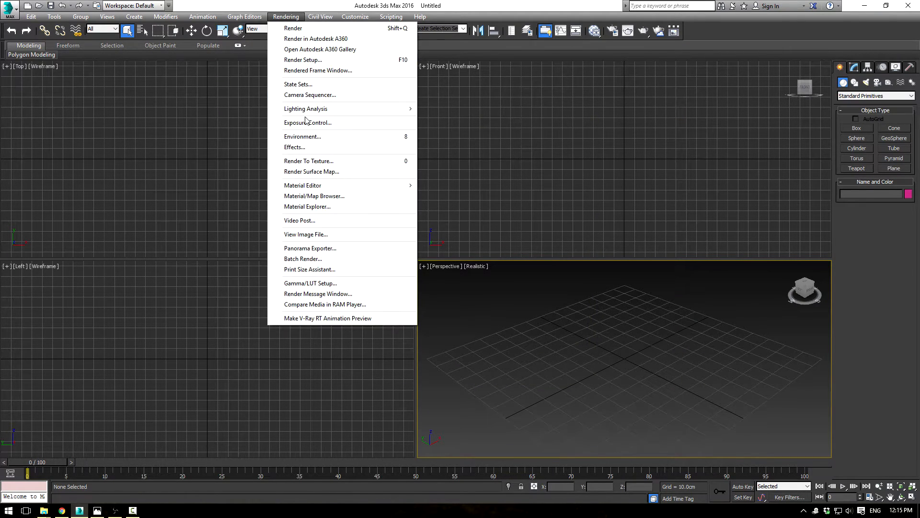
left_click(287, 122)
left_click(67, 242)
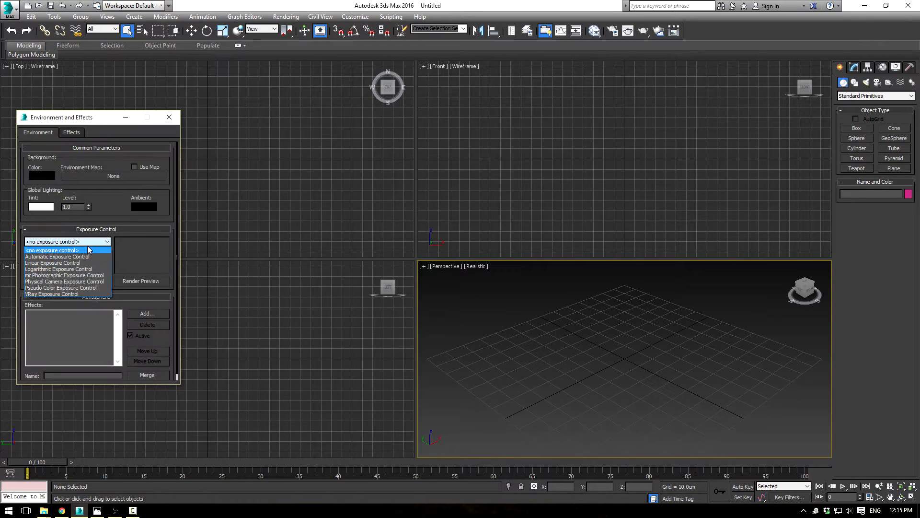
left_click(62, 294)
left_click(170, 117)
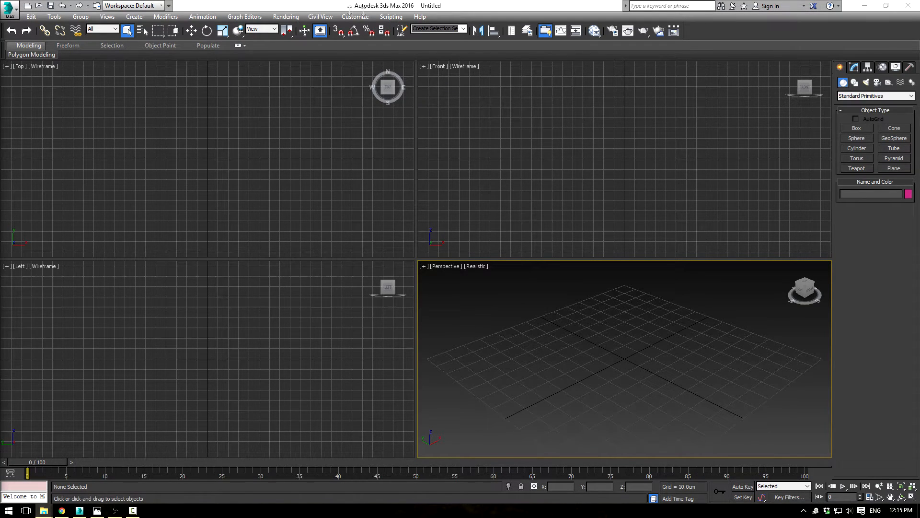
Step: Browse the Power Droid reference images in the References folder, from Power Droid BluePrints.png through Ref11.PNG
left_click_drag(0, 77, 616, 57)
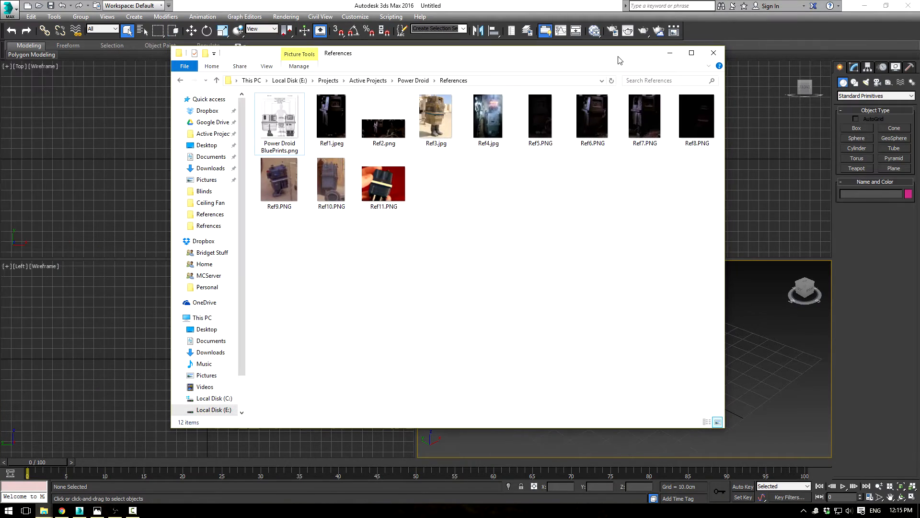
double_click(279, 123)
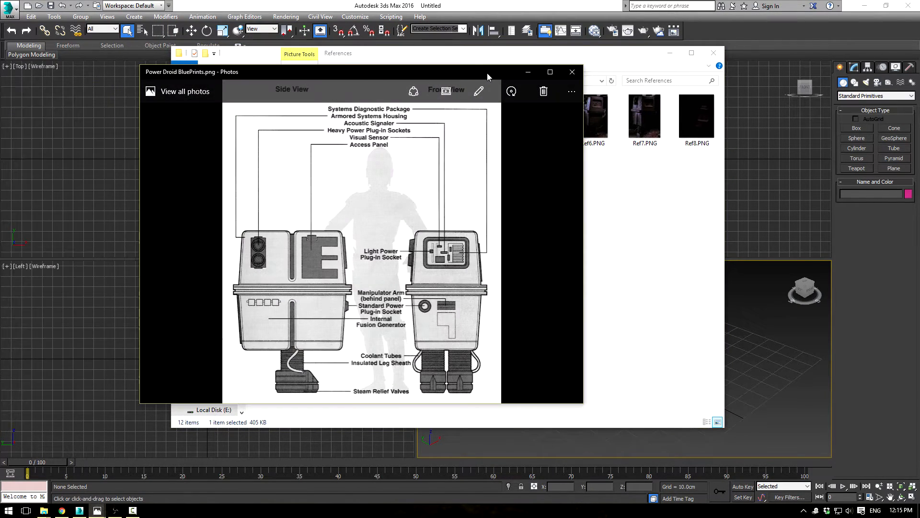
key("Right")
key("Right")
key("Right")
key("Right")
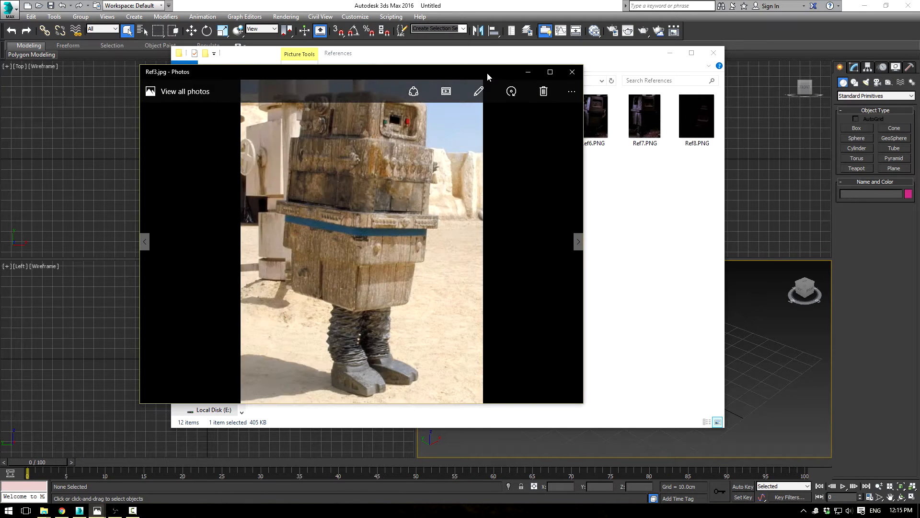
key("Right")
key("Right")
key("Right")
key("Right")
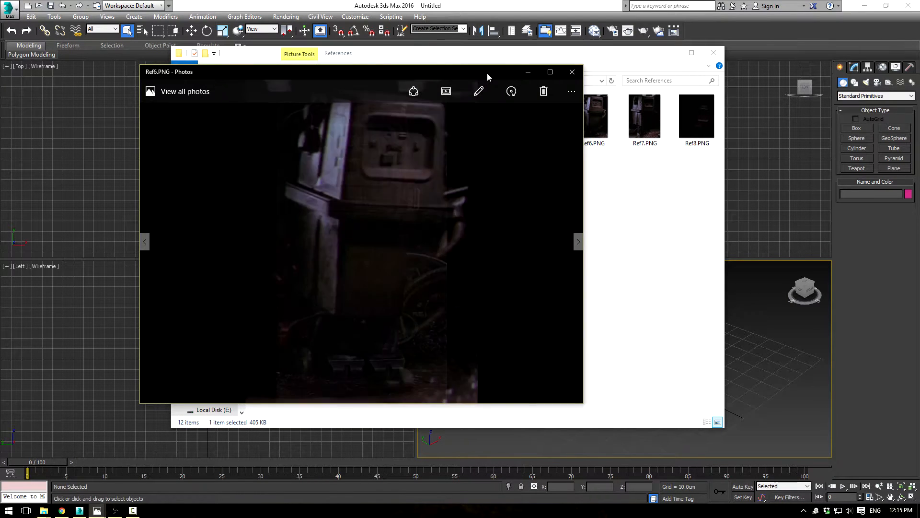
key("Left")
key("Left")
key("Left")
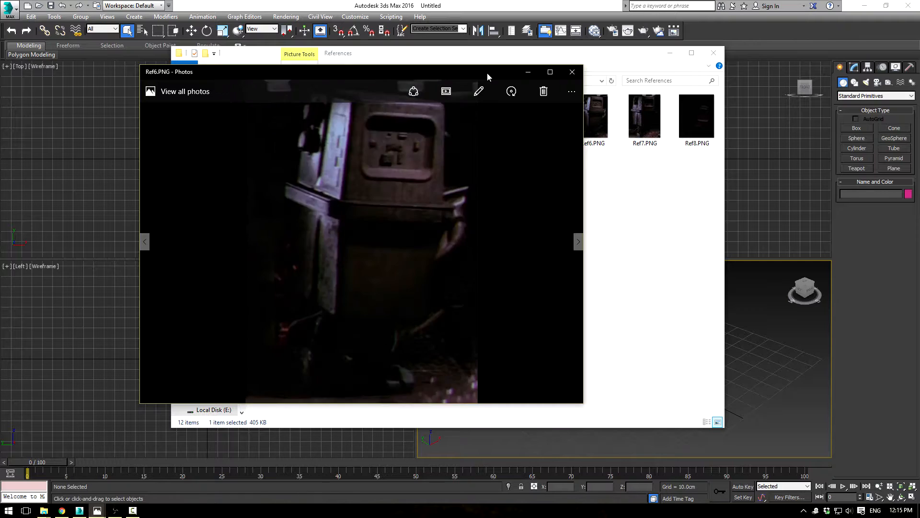
key("Right")
key("Right")
key("Right")
key("Right")
key("Right")
key("Right")
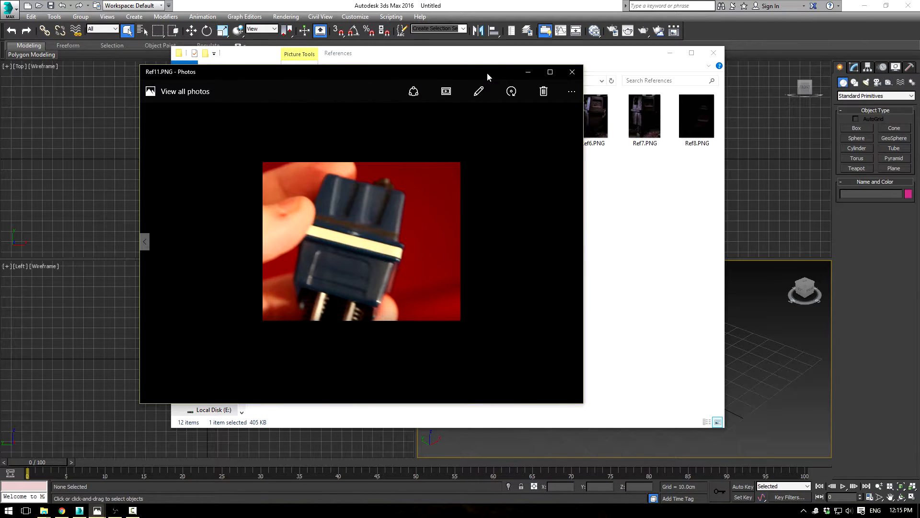
left_click(572, 71)
Step: Check the pixel dimensions of Power Droid BluePrints.png in its file info and move the reference windows out of the way
double_click(279, 117)
left_click_drag(580, 100, 473, 88)
right_click(393, 222)
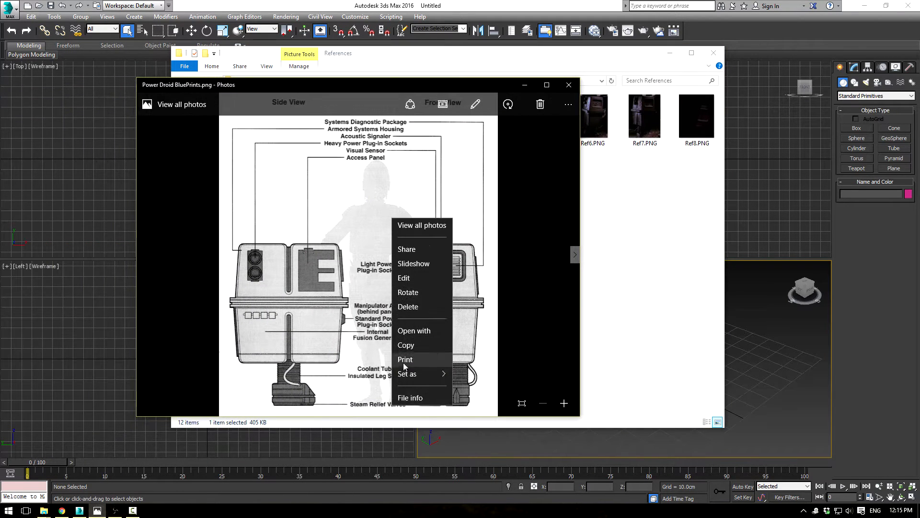
left_click(412, 404)
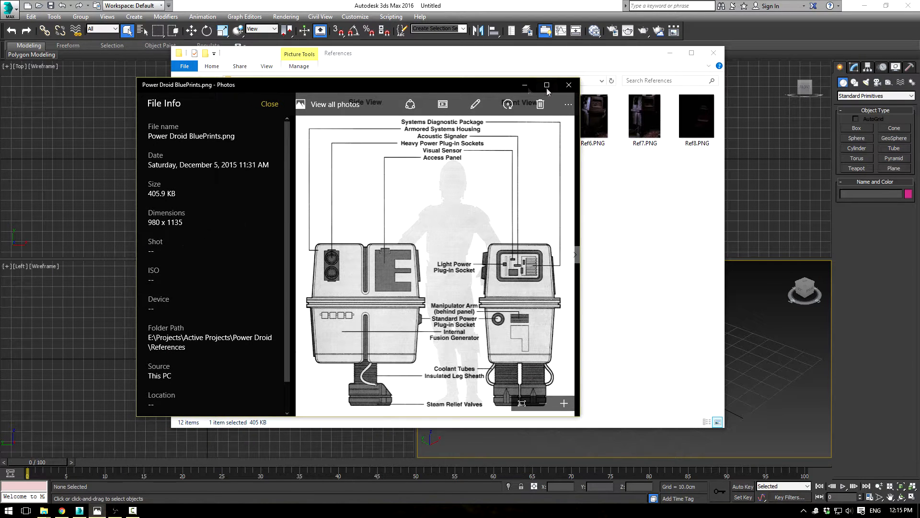
left_click_drag(509, 58, 0, 141)
left_click_drag(283, 84, 0, 60)
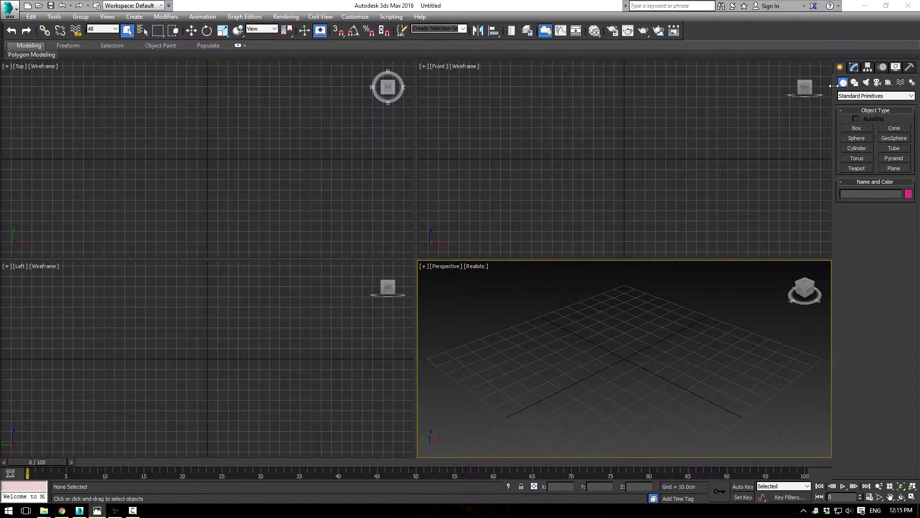
Step: Draw a plane about 159 cm long in the Left viewport, with one length segment and one width segment
left_click(893, 168)
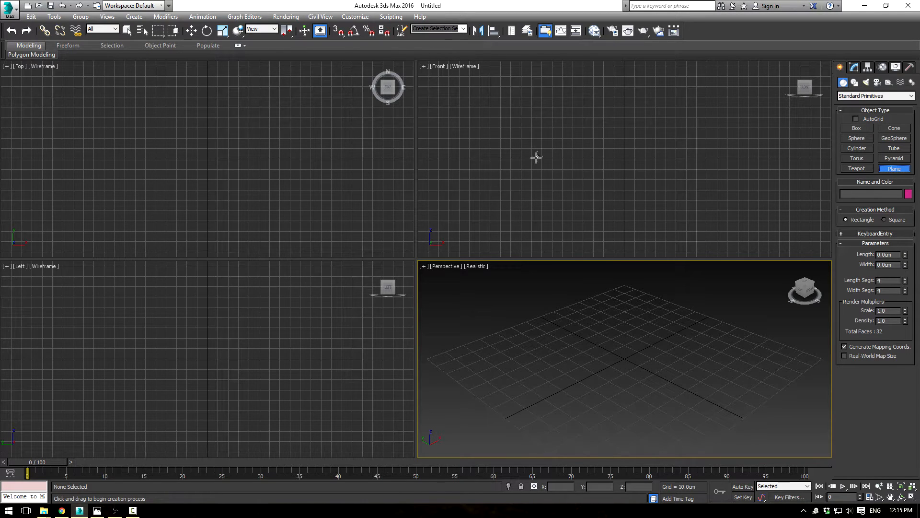
left_click_drag(66, 272, 328, 435)
left_click_drag(904, 281, 903, 311)
Step: Set the plane's width to 1135 cm and its length to 980 cm
left_click_drag(906, 264, 905, 263)
double_click(889, 264)
type("1135")
key("Return")
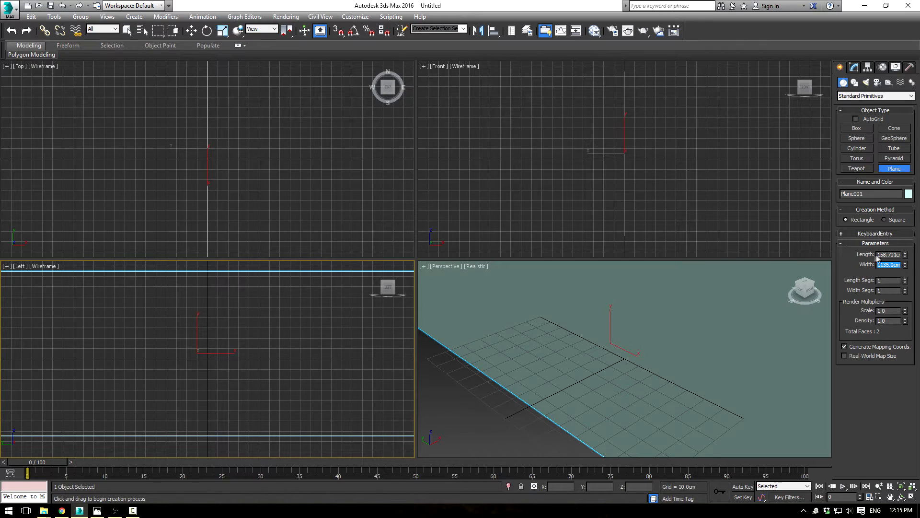
type("10")
key("Return")
Step: Add a new VRayMtl material node to the Slate Material Editor's view
middle_click_drag(761, 283, 640, 353, "alt")
scroll(640, 353, "down", 3)
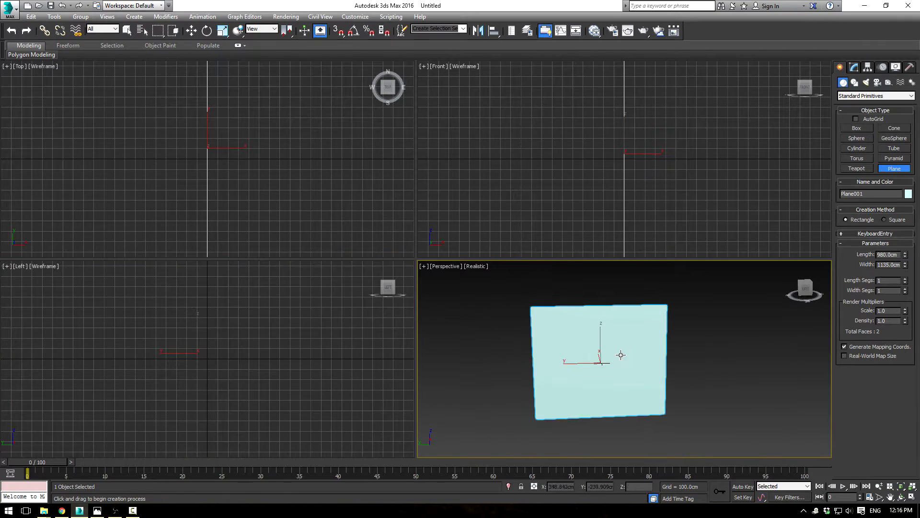
key("m")
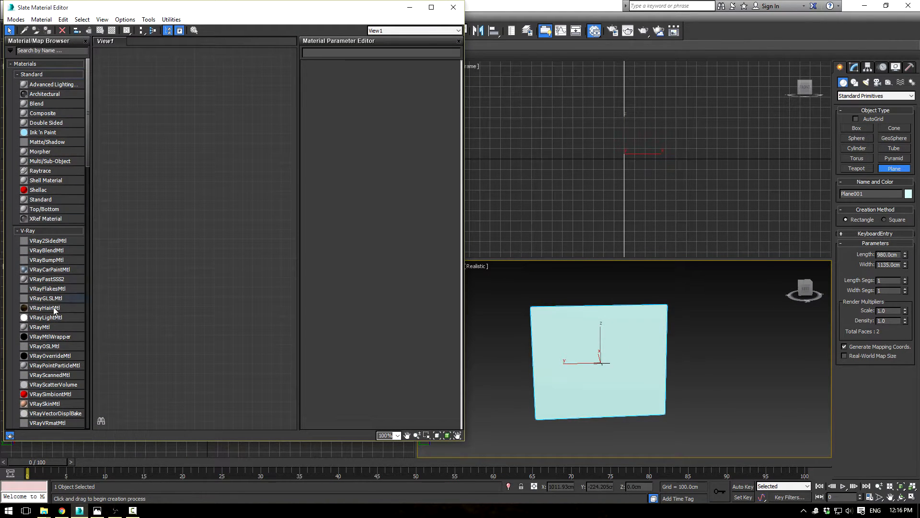
left_click_drag(38, 328, 186, 175)
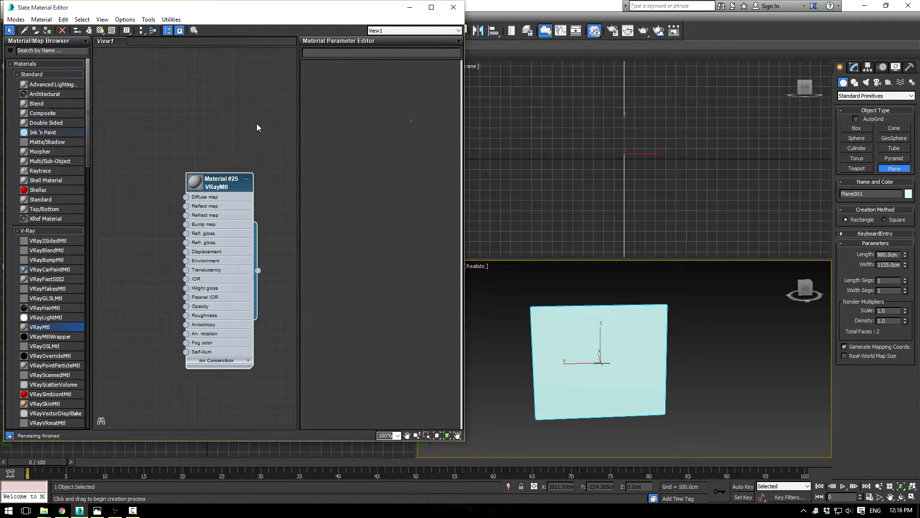
Step: Check which renderer is assigned in the render setup
left_click(614, 32)
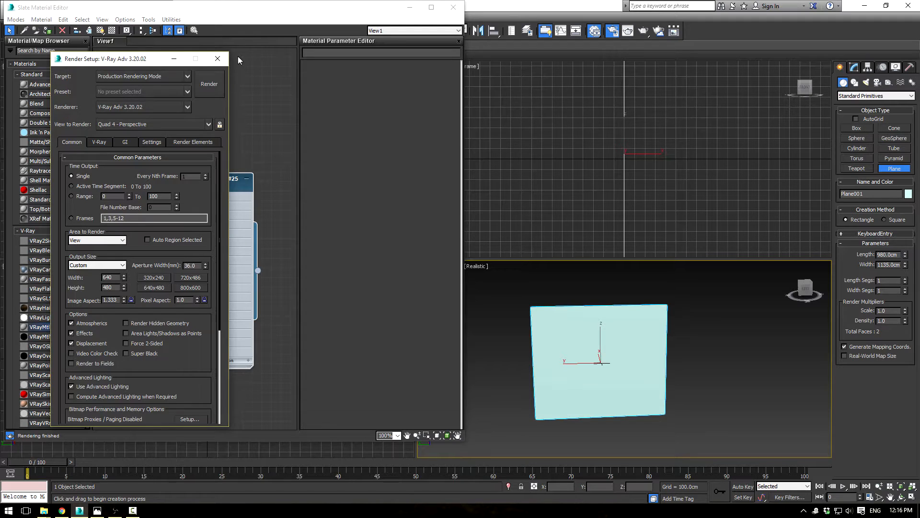
left_click(217, 60)
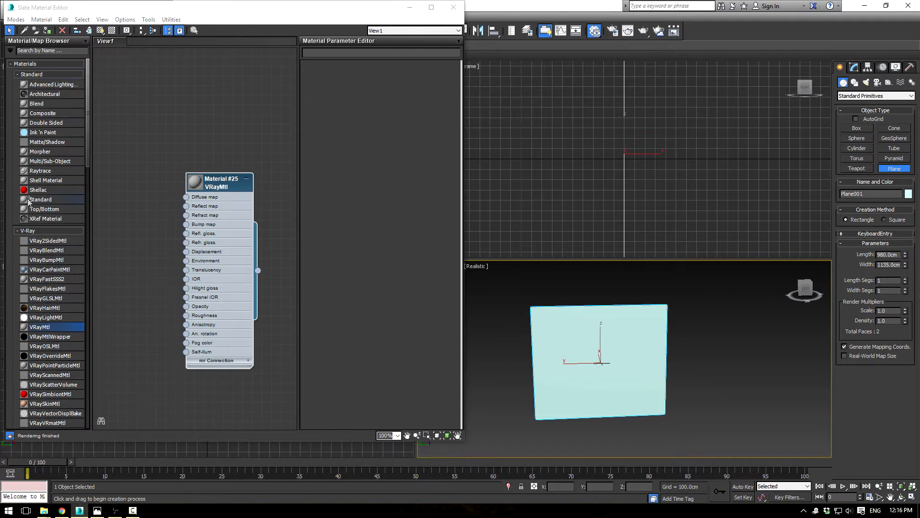
Step: Connect a Bitmap map loading Power Droid BluePrints.png from the References folder to the VRayMtl's diffuse map
left_click_drag(187, 198, 183, 148)
mouse_move(211, 153)
left_click(145, 110)
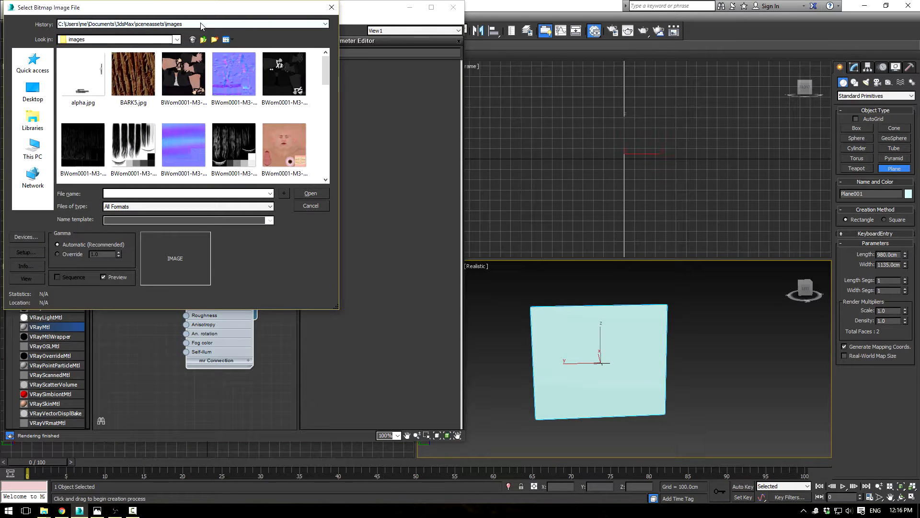
left_click(33, 63)
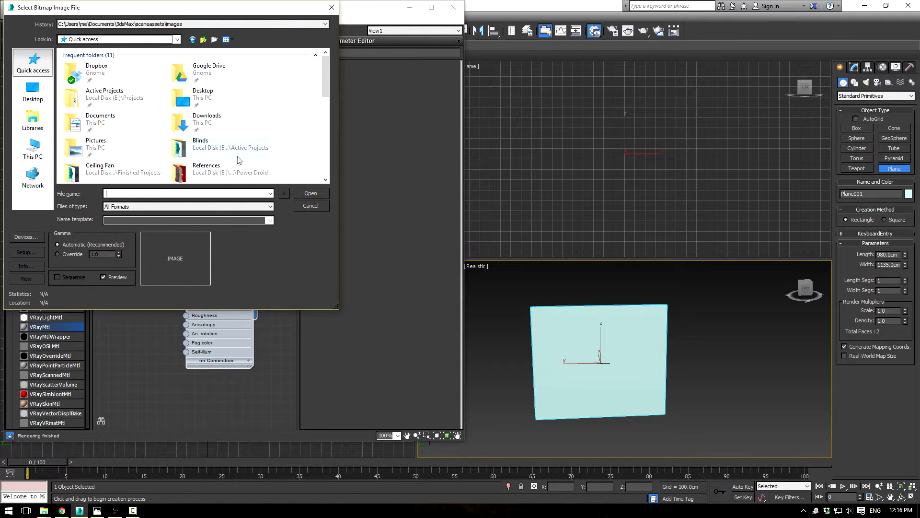
double_click(226, 167)
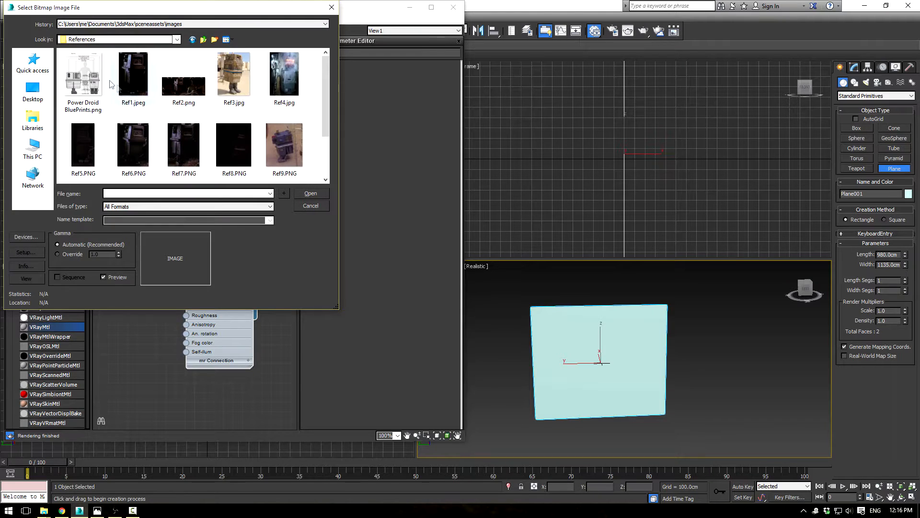
double_click(84, 77)
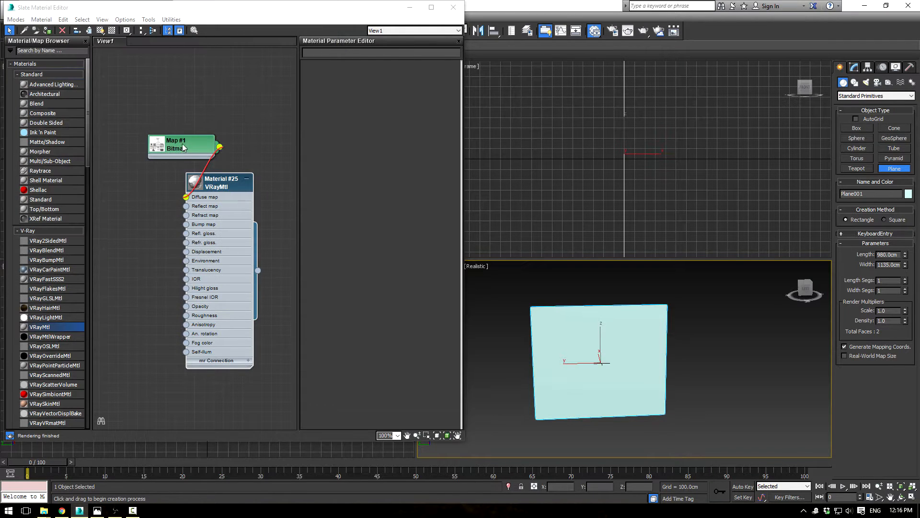
Step: Place the bitmap node beside the material, assign the V-Ray material to the plane with its map shown, and close the material editor
double_click(184, 148)
left_click(100, 30)
left_click_drag(168, 148, 130, 139)
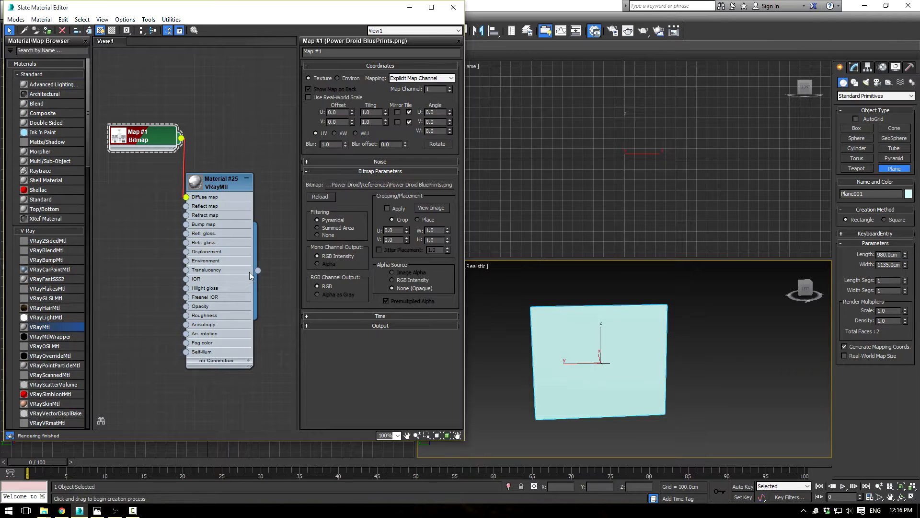
left_click_drag(259, 271, 583, 338)
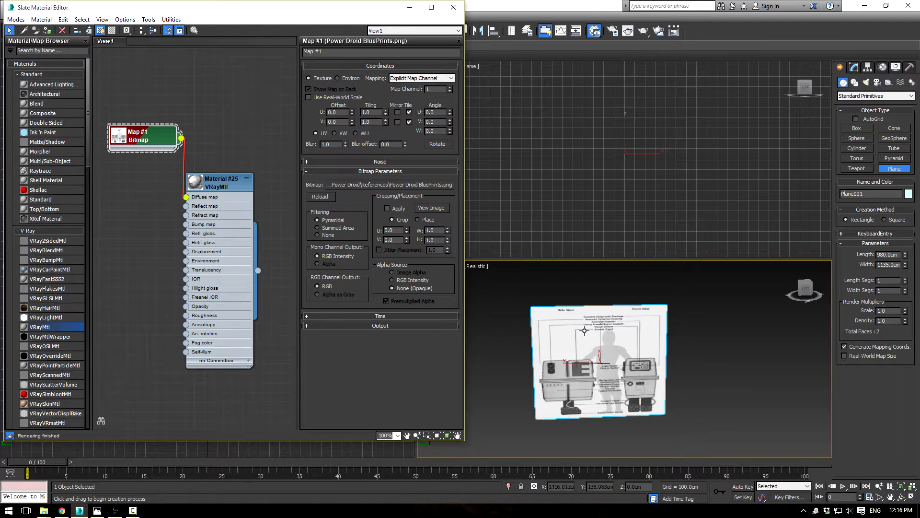
left_click(453, 7)
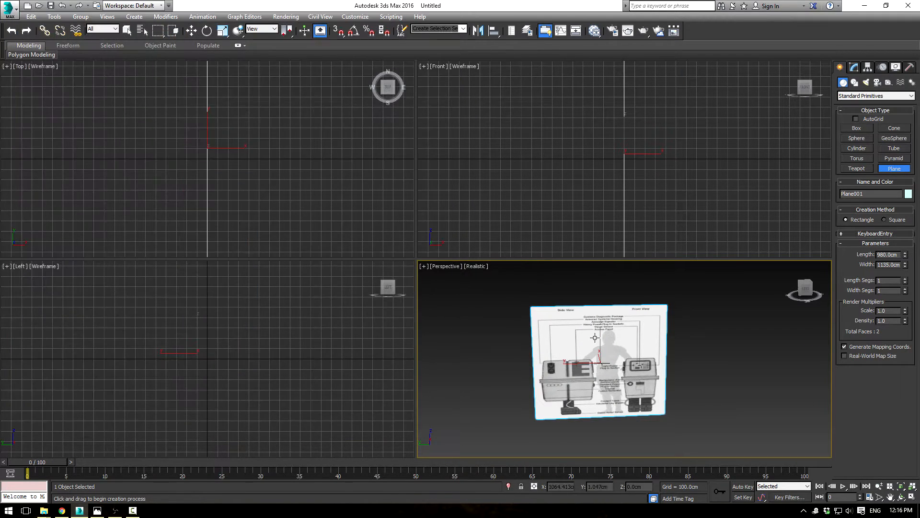
Step: Switch the Left viewport from wireframe to realistic shading and maximize it on the blueprint's side-view drawing
scroll(575, 298, "up", 2)
scroll(575, 298, "up", 5)
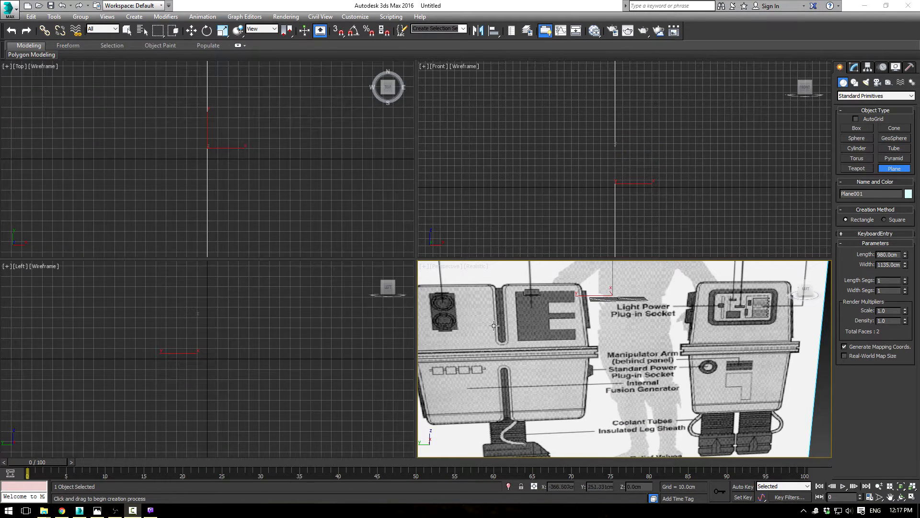
middle_click_drag(239, 334, 244, 339)
key("F3")
scroll(242, 351, "down", 5)
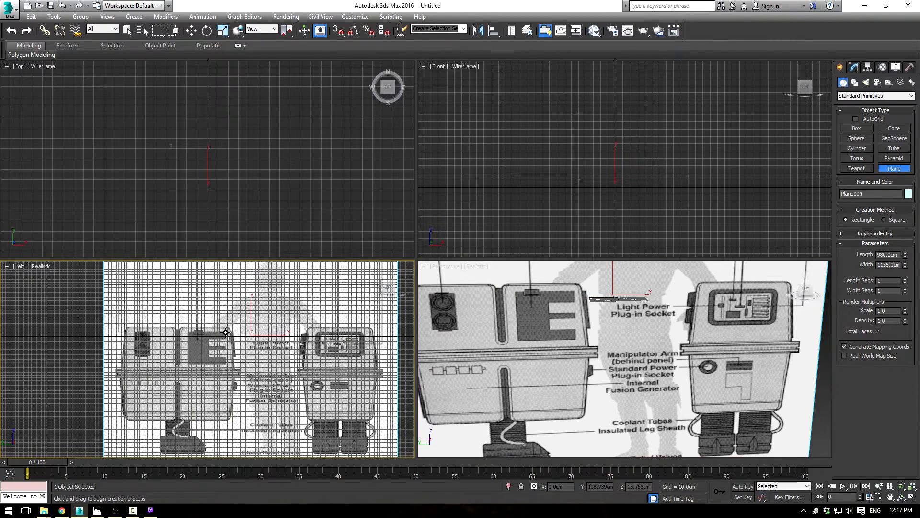
scroll(225, 331, "up", 3)
scroll(282, 320, "down", 3)
key("alt+w")
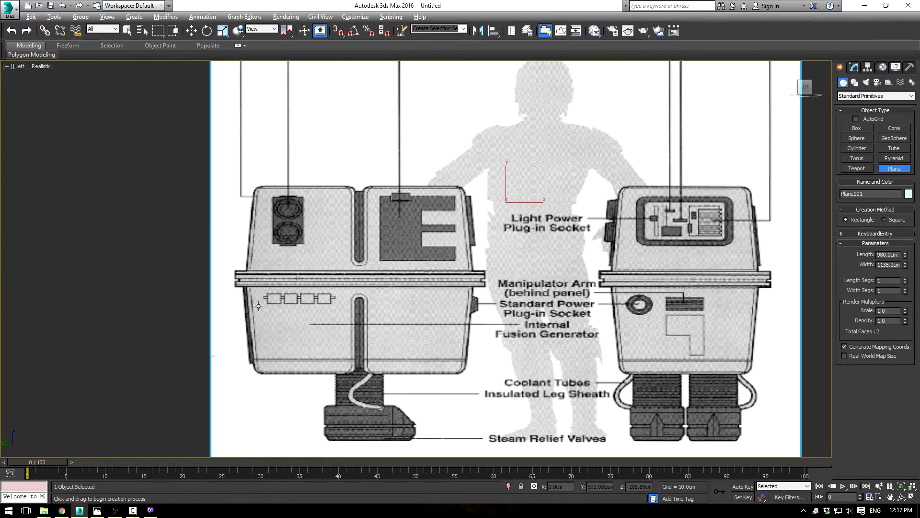
scroll(258, 307, "up", 2)
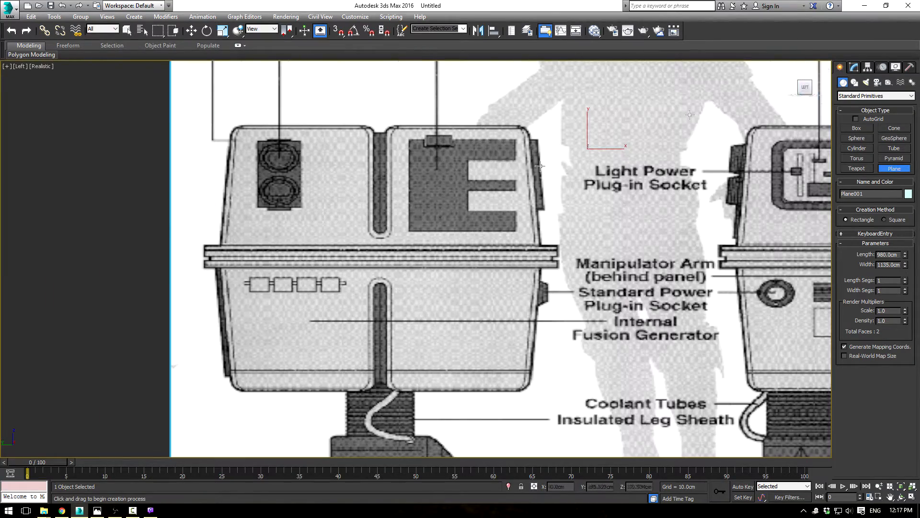
left_click(856, 128)
middle_click_drag(503, 220, 351, 253)
key("z")
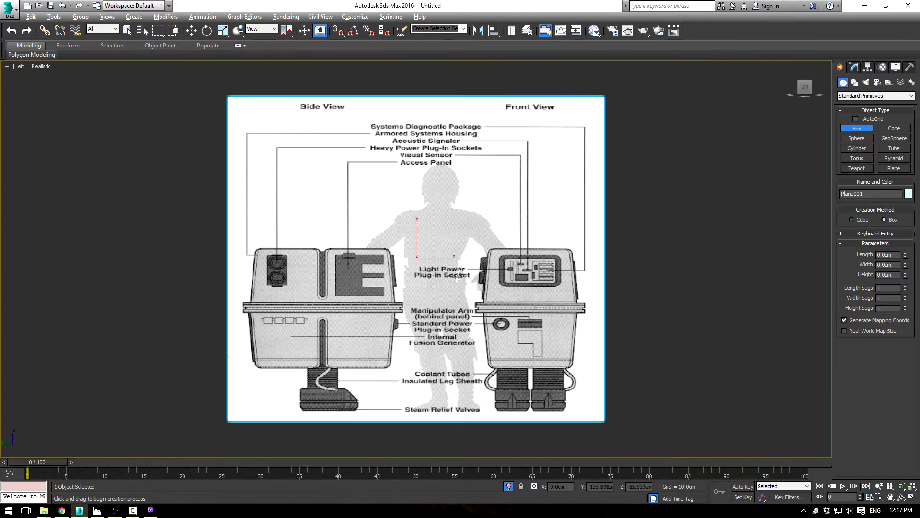
Step: Return to the four-viewport layout and, with angle snap on, rotate off one copy of the blueprint plane perpendicular to the original
key("alt+w")
middle_click(597, 174)
scroll(563, 187, "down", 6)
right_click(714, 185)
scroll(578, 187, "down", 2)
left_click_drag(509, 161, 619, 213)
key("e")
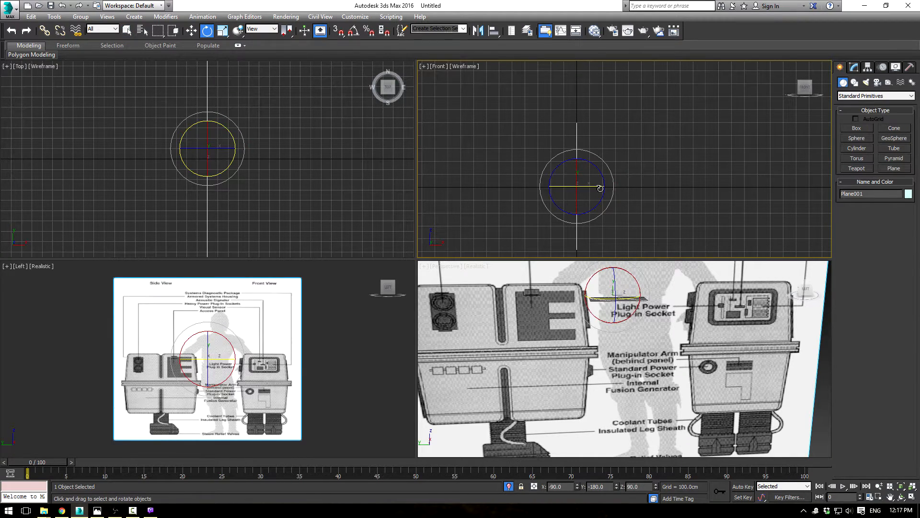
left_click_drag(600, 189, 504, 186, "shift")
left_click(503, 295)
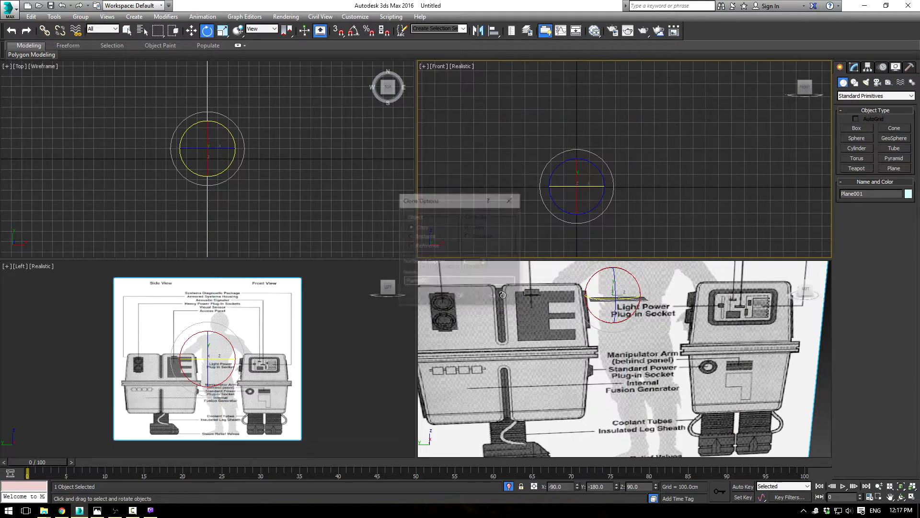
key("a")
left_click_drag(578, 185, 545, 183)
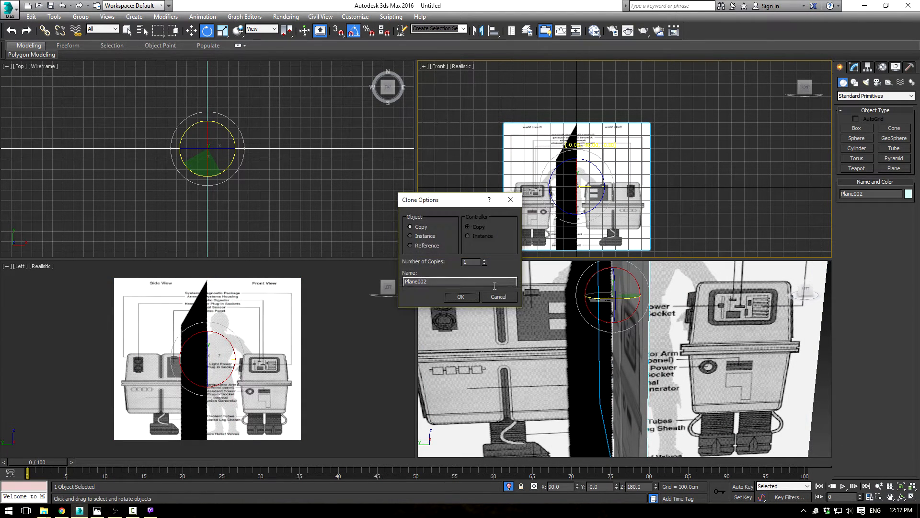
left_click(462, 297)
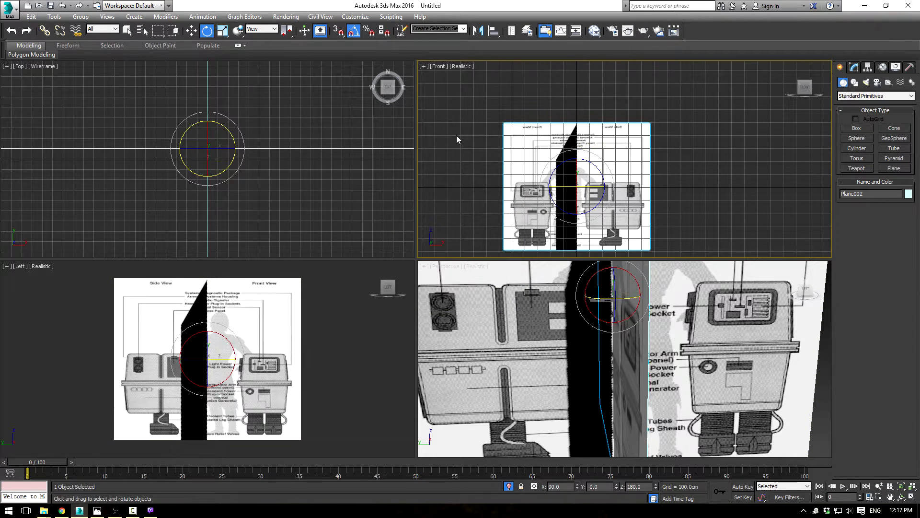
Step: Set the display mode of the Front and Left viewports to Shaded
left_click(465, 67)
left_click(490, 88)
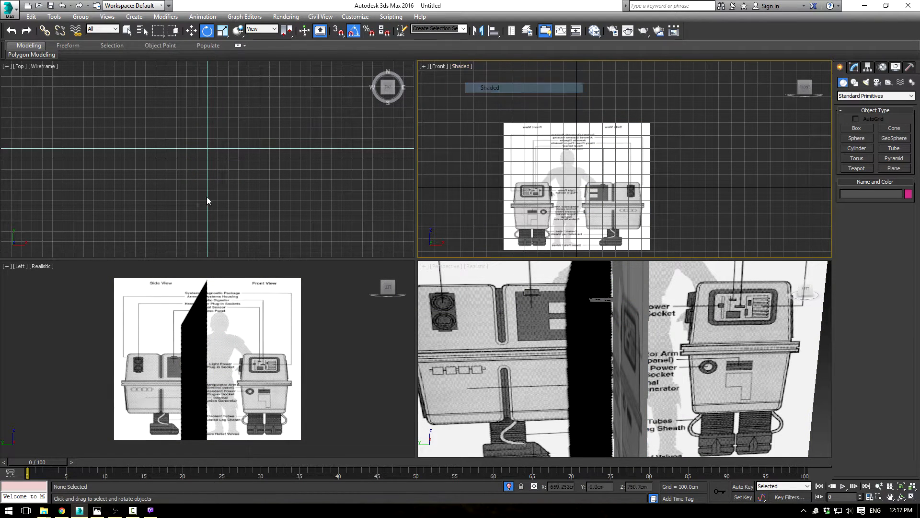
left_click(42, 266)
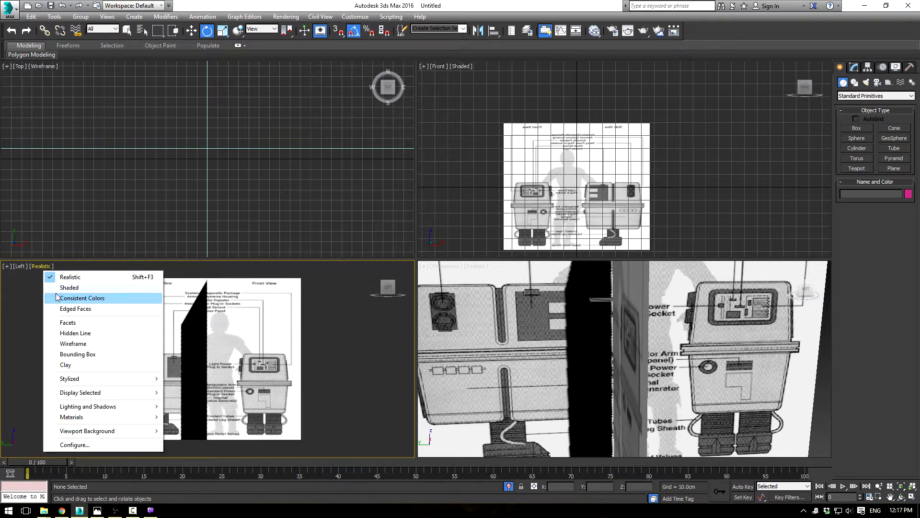
left_click(68, 287)
Step: Move the copied blueprint plane in the Front viewport to about X 326 cm, Y 10 cm, Z 5 cm
scroll(602, 197, "up", 2)
middle_click_drag(602, 191, 628, 190)
left_click(630, 192)
key("w")
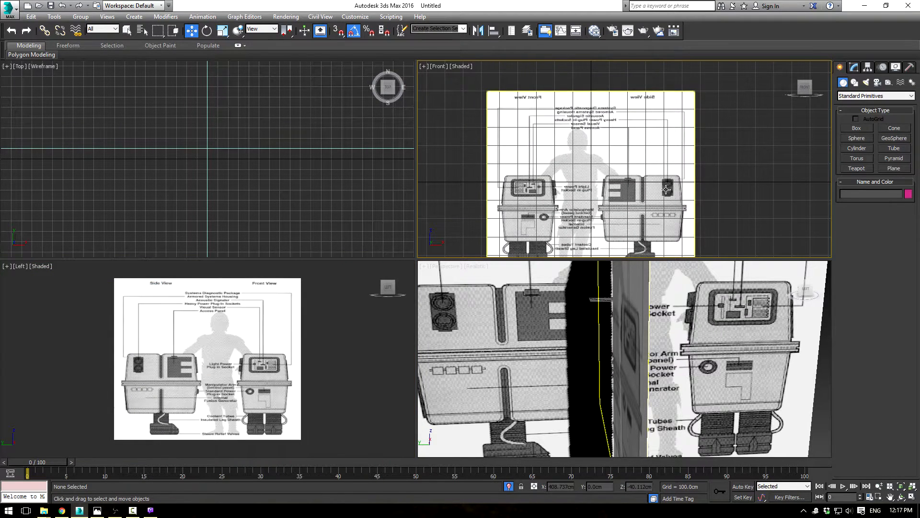
scroll(666, 189, "down", 3)
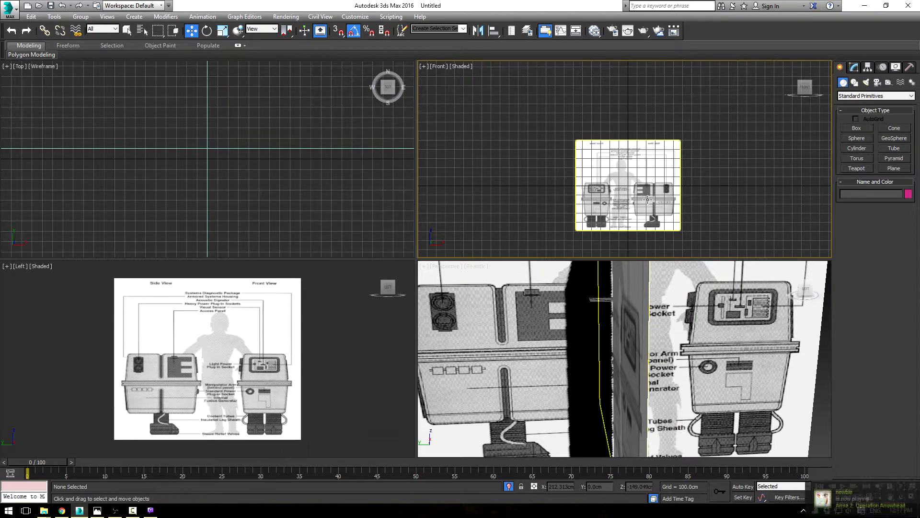
left_click_drag(647, 195, 681, 178)
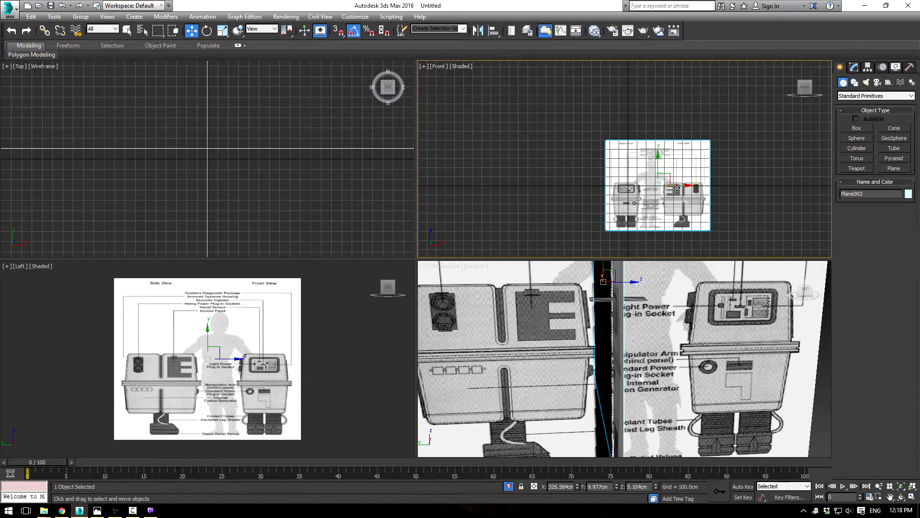
Step: Fine-tune the copied plane's position along X to about 336 cm, and deselect it
scroll(681, 178, "up", 10)
left_click(509, 136)
scroll(508, 138, "down", 5)
middle_click_drag(539, 339, 621, 356, "alt")
left_click(652, 352)
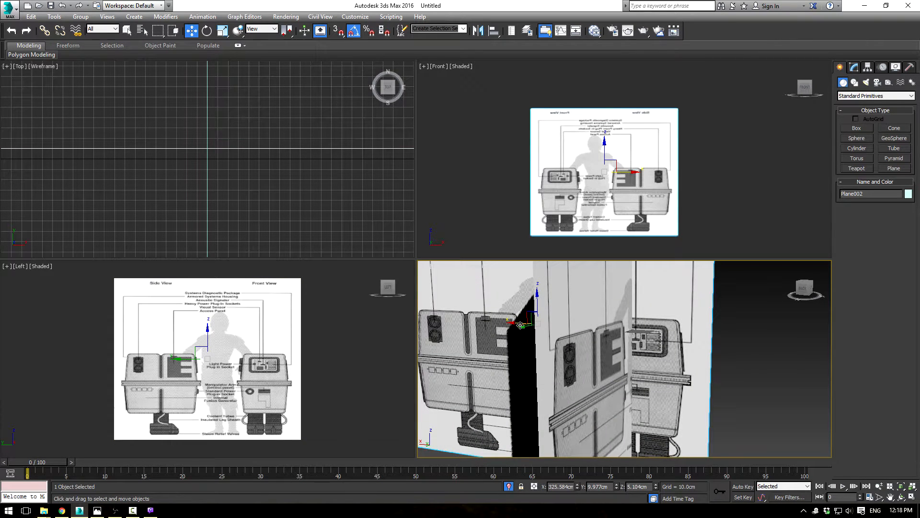
left_click_drag(517, 325, 654, 329)
middle_click_drag(655, 329, 643, 334, "alt")
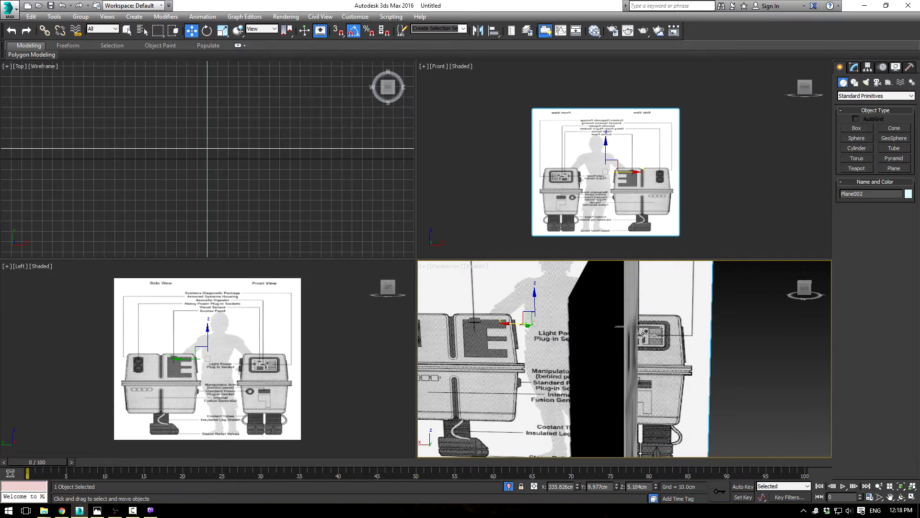
left_click(486, 139)
Step: Draw a box about 359 cm long, 188 cm wide and 223 cm high over the E-panel half of the side-view body in the Left viewport
scroll(257, 318, "up", 2)
middle_click_drag(247, 324, 238, 295)
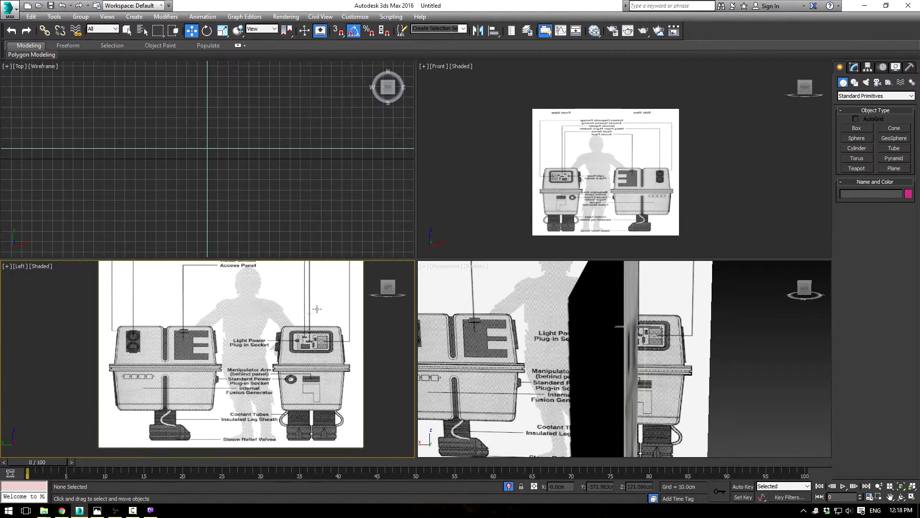
key("alt+w")
scroll(394, 205, "up", 3)
left_click(857, 128)
middle_click_drag(465, 219, 487, 174)
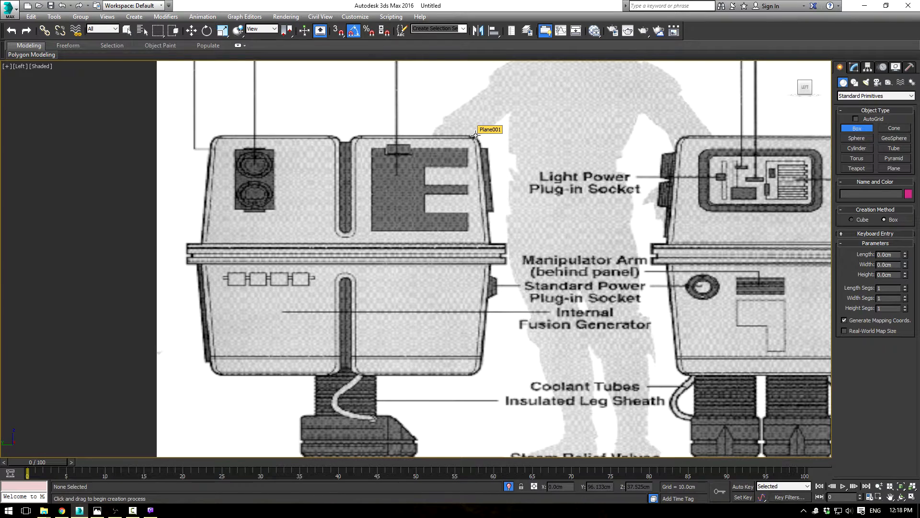
left_click_drag(476, 135, 351, 373)
key("alt+w")
middle_click_drag(619, 178, 655, 145)
scroll(530, 154, "up", 3)
scroll(258, 153, "down", 5)
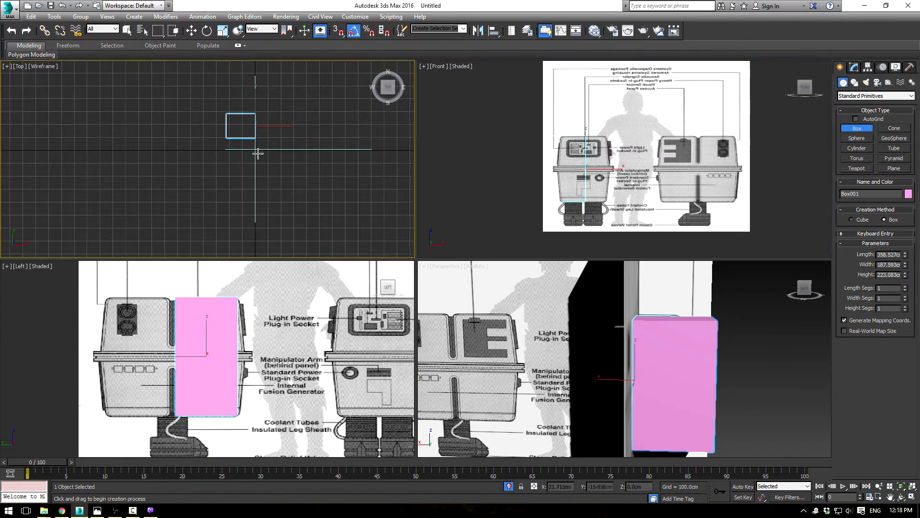
Step: Try to move the box along X in the Top viewport
key("w")
mouse_move(254, 99)
left_mouse_down()
mouse_move(254, 163)
mouse_move(269, 101)
left_mouse_up()
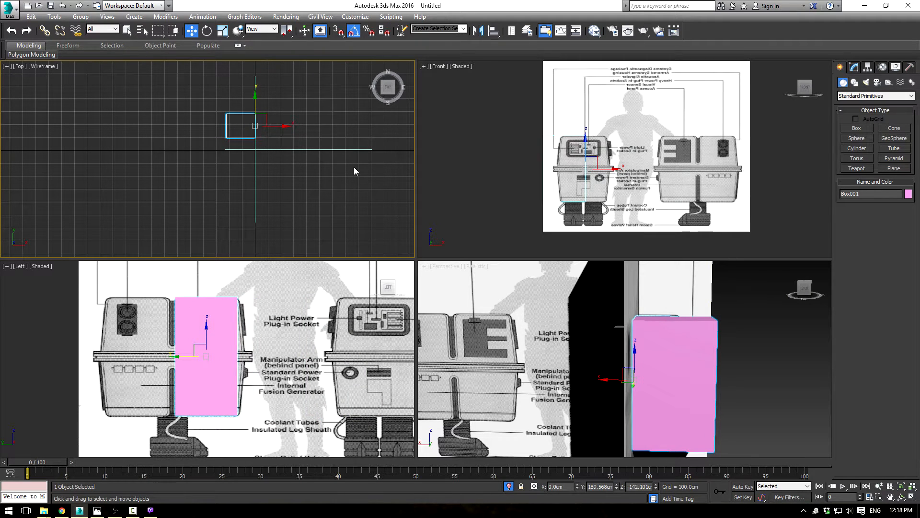
mouse_move(277, 125)
left_mouse_down()
mouse_move(314, 120)
mouse_move(292, 120)
left_mouse_up()
key("ctrl+z")
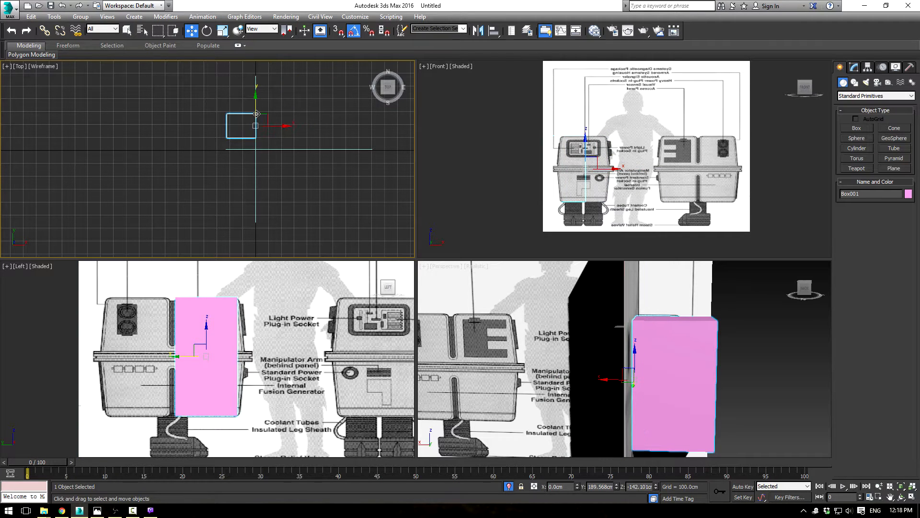
left_click_drag(256, 102, 281, 96)
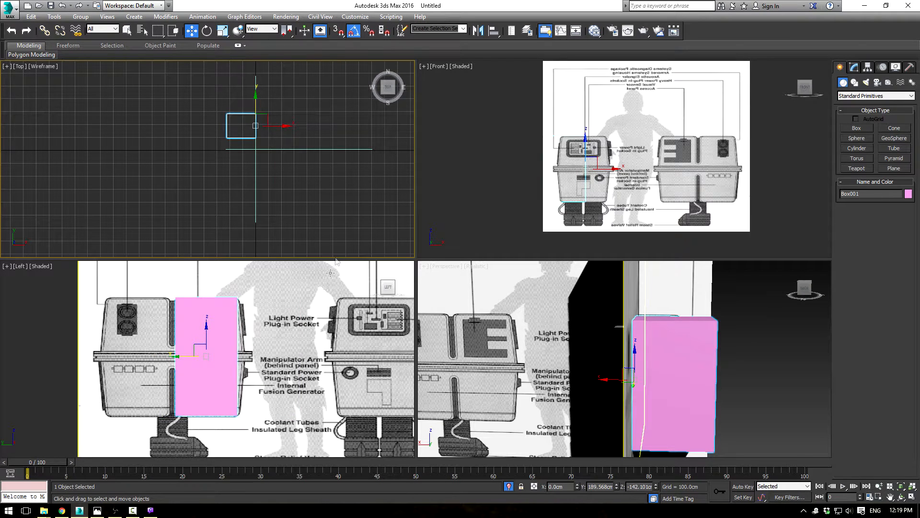
Step: Maximize the Left viewport, convert the box to an editable poly and enter edge sub-object mode
scroll(298, 314, "up", 2)
middle_click_drag(298, 314, 321, 309)
key("alt+w")
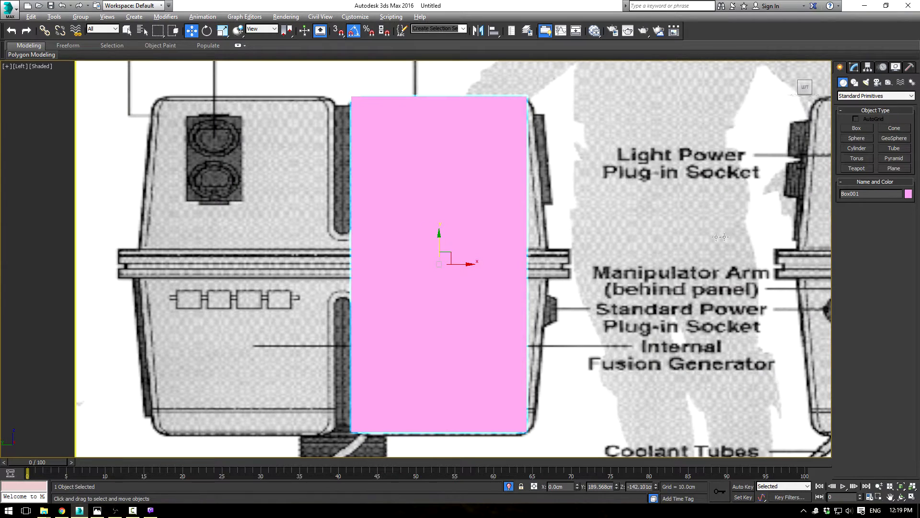
left_click(855, 67)
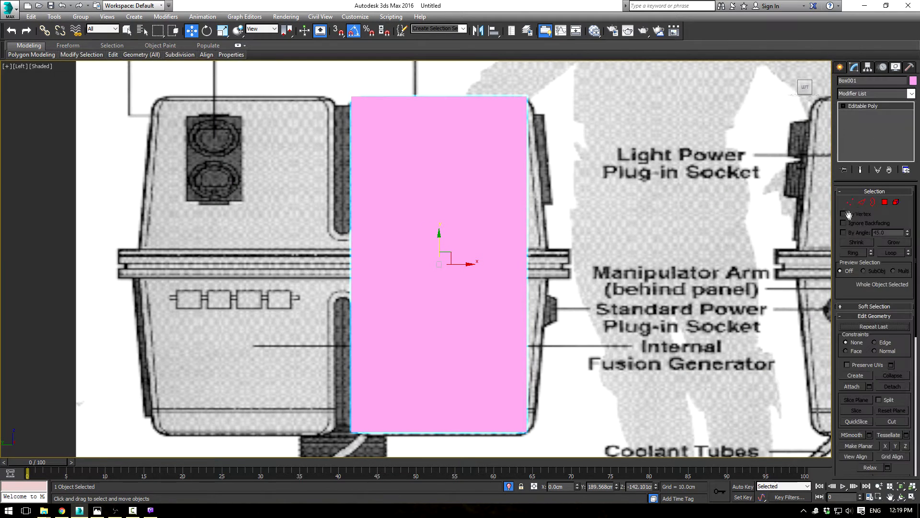
left_click(862, 203)
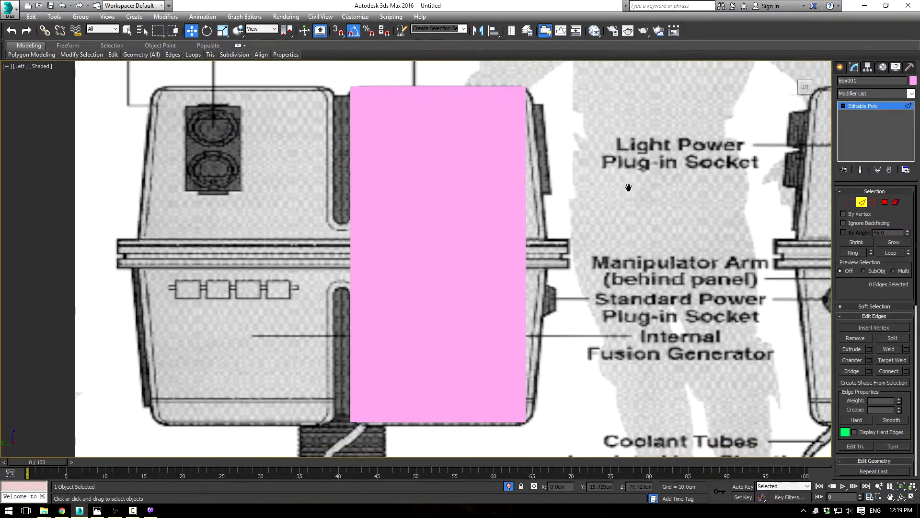
Step: Show edged faces and connect the box's four vertical edges with a horizontal edge loop at mid-height
scroll(420, 190, "down", 2)
left_click_drag(597, 226, 599, 226)
key("F4")
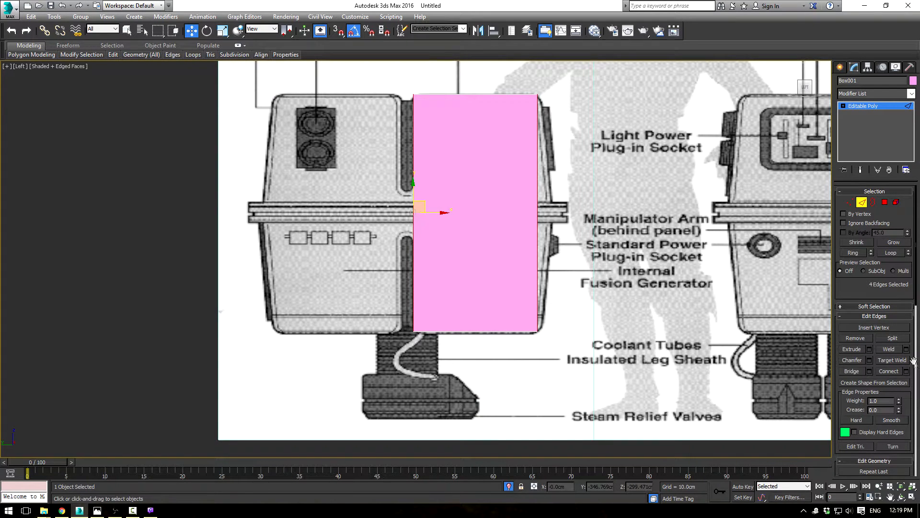
left_click(889, 372)
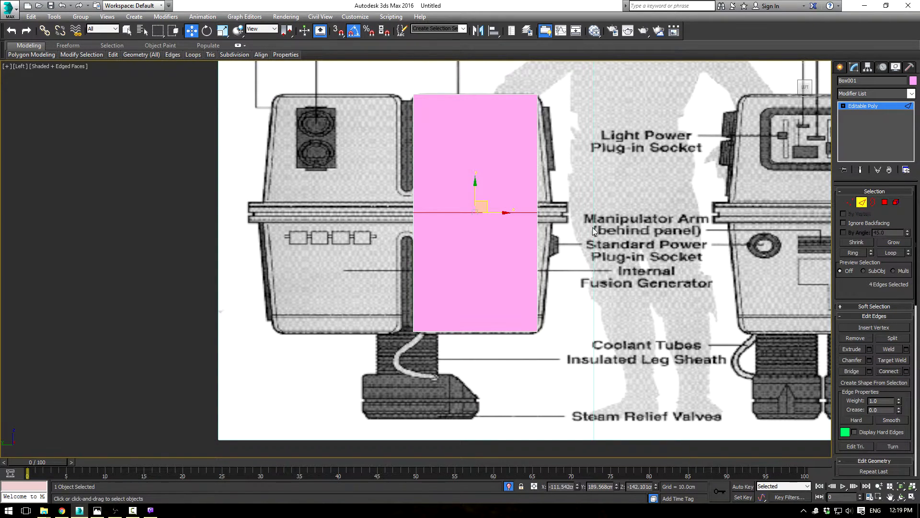
Step: Align the box's bottom vertices with the body's lower edge and pull the outer mid-height vertices outward to the blueprint's tapered profile
key("1")
left_click_drag(524, 220, 559, 211)
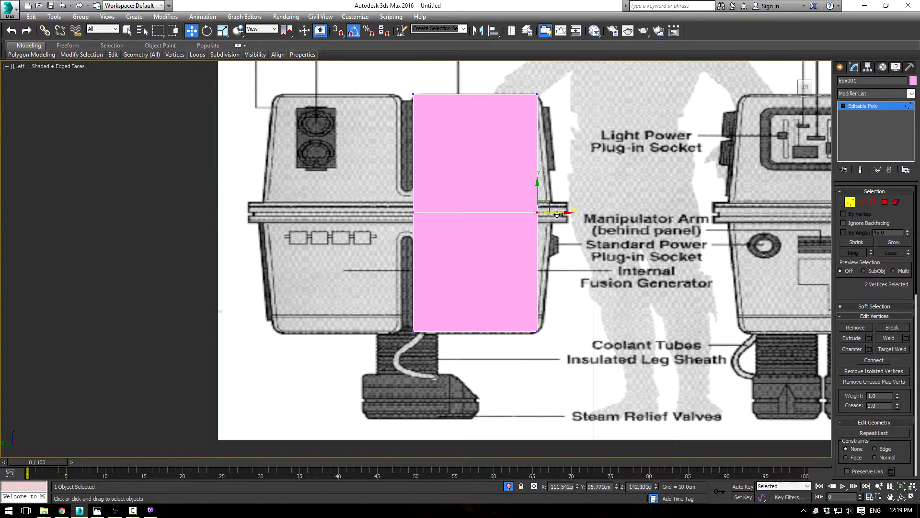
left_click_drag(583, 365, 583, 364)
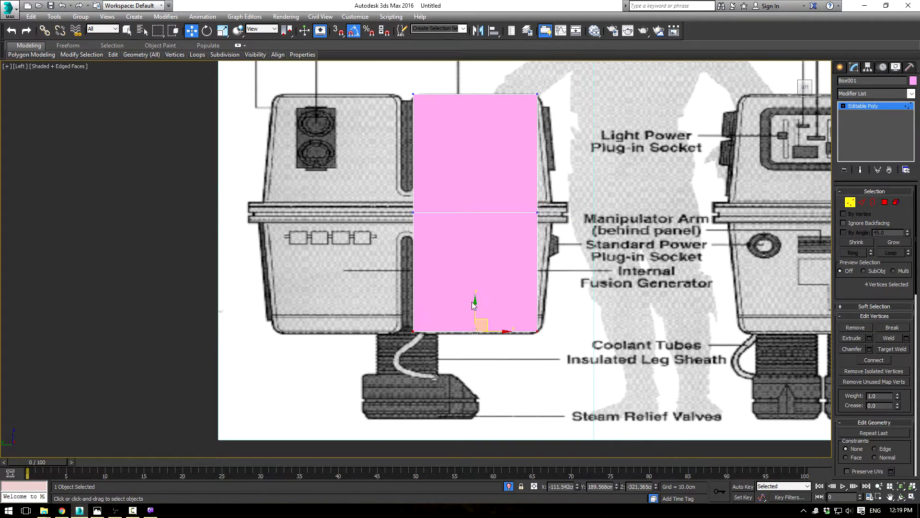
left_click_drag(475, 302, 495, 300)
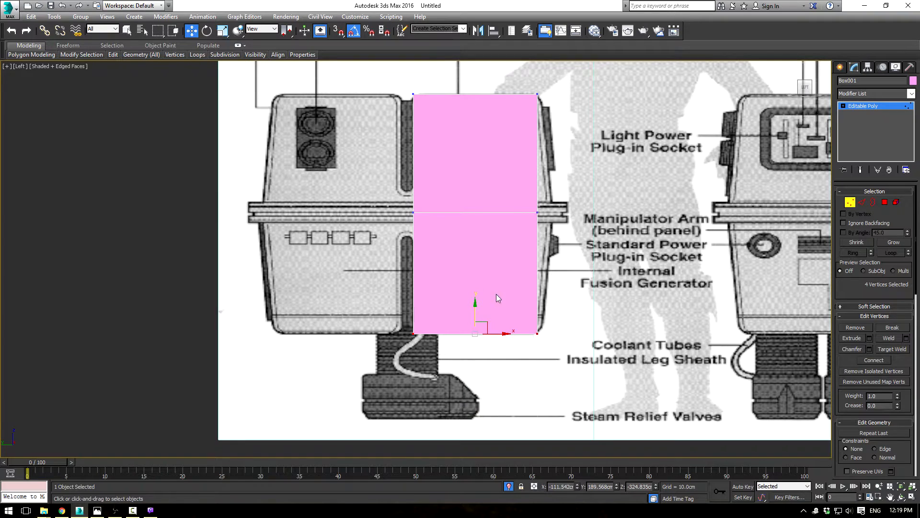
left_click_drag(571, 189, 365, 238)
left_click_drag(522, 231, 574, 216)
middle_click_drag(618, 285, 540, 303)
scroll(514, 277, "up", 3)
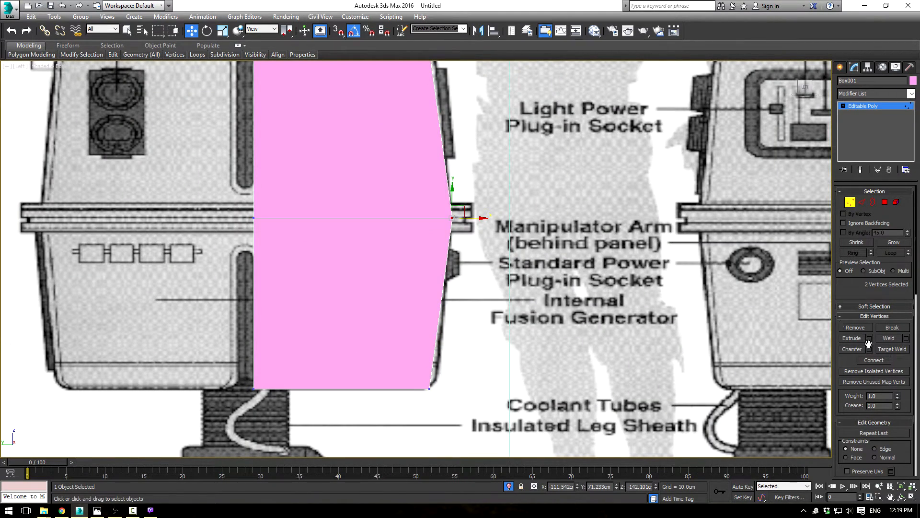
Step: Chamfer the mid-height edge loop by about 14.3 cm with one segment to match the belt's height
left_click(862, 202)
left_click(870, 360)
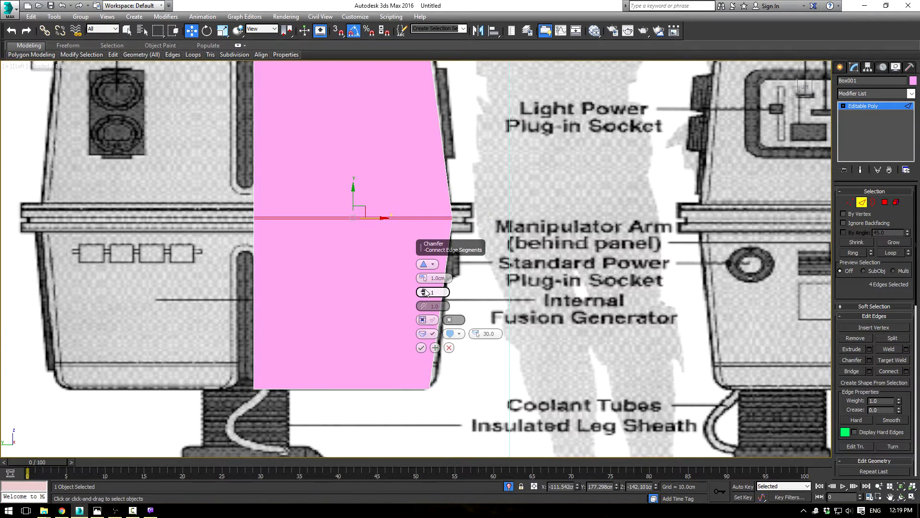
left_click(424, 294)
left_click_drag(423, 279, 440, 268)
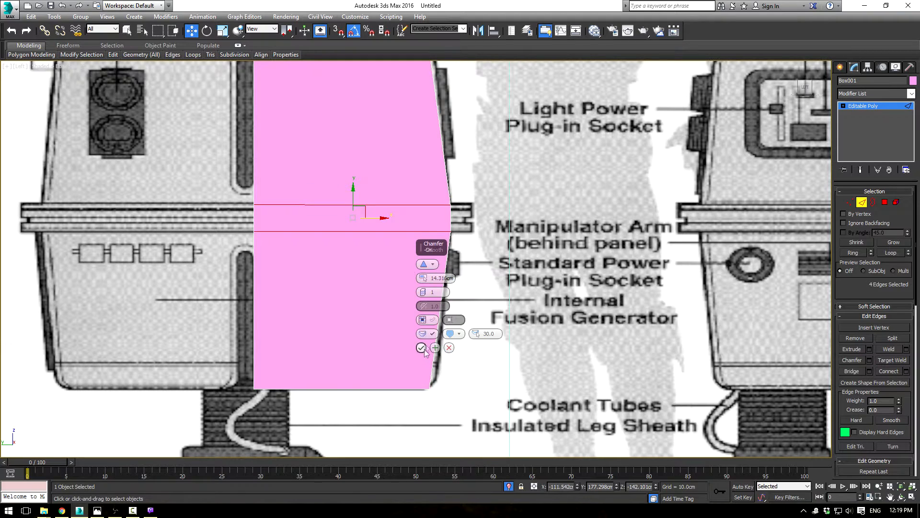
left_click(421, 347)
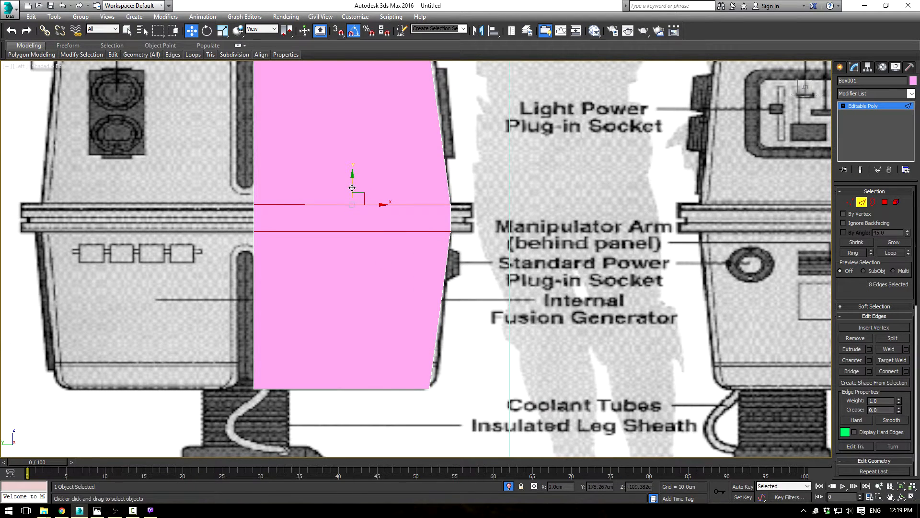
middle_click_drag(530, 150, 515, 121)
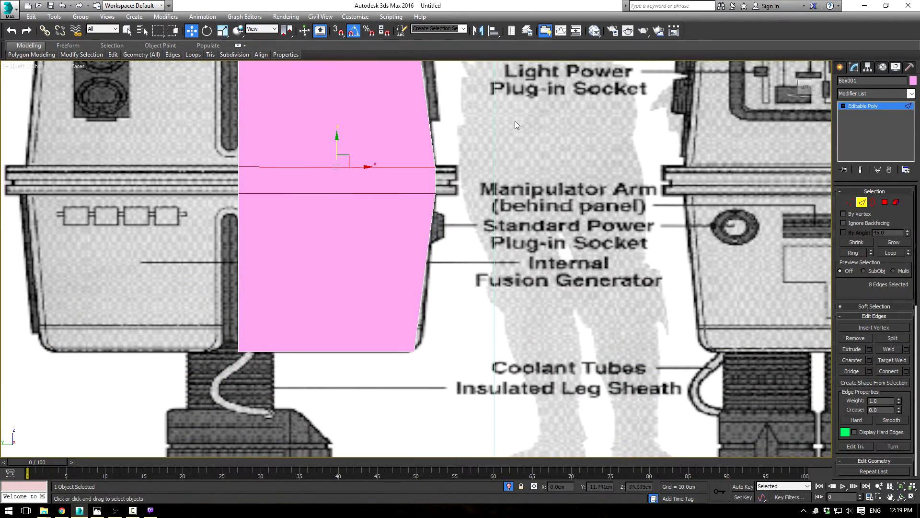
middle_click_drag(531, 170, 540, 216)
scroll(540, 217, "up", 2)
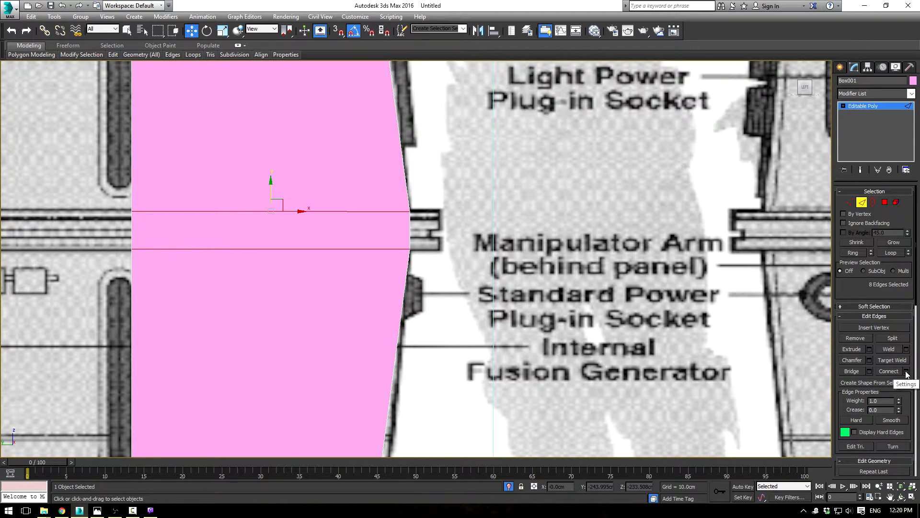
middle_click_drag(749, 233, 586, 271)
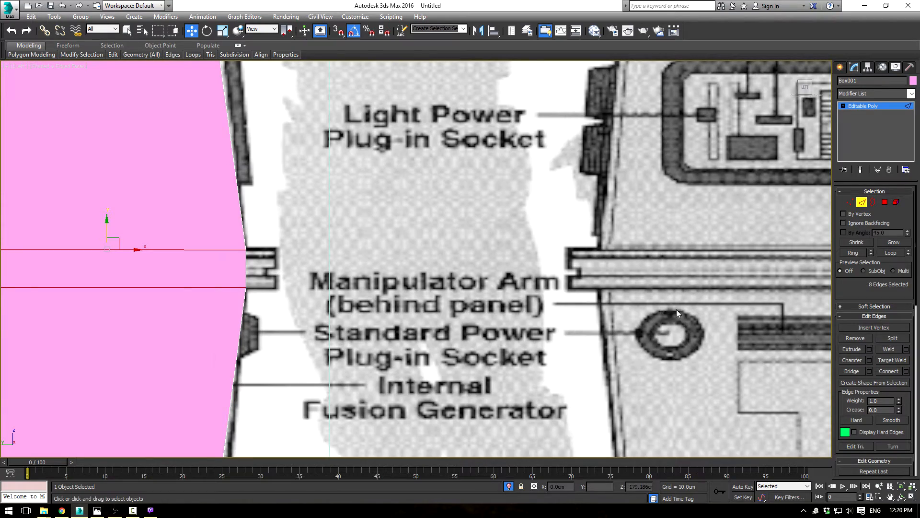
scroll(515, 266, "down", 5)
middle_click_drag(479, 261, 607, 280)
scroll(606, 281, "up", 3)
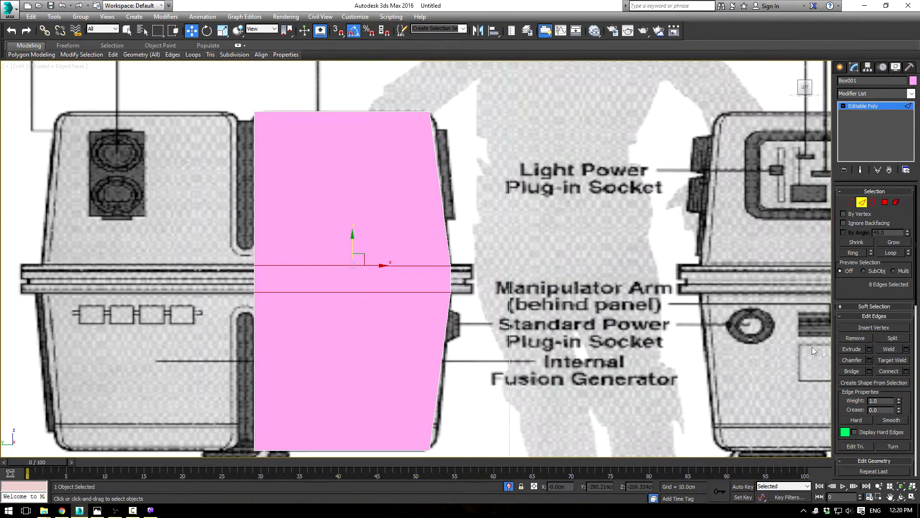
Step: Extrude the belt polygons on the box's three outer sides by about 31.1 cm using Local Normal
left_click(885, 203)
key("alt+w")
mouse_move(600, 352)
middle_mouse_down("alt")
mouse_move(650, 340)
mouse_move(600, 354)
middle_mouse_up("alt")
left_click(666, 340)
key("F4")
middle_click_drag(705, 359, 709, 323, "alt")
left_click(664, 340, "ctrl")
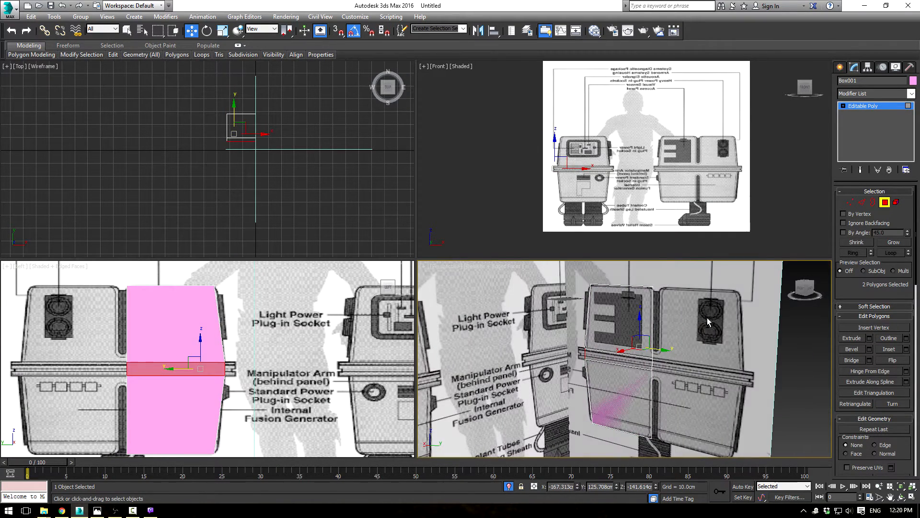
left_click(609, 359, "ctrl")
middle_click_drag(752, 380, 709, 374, "alt")
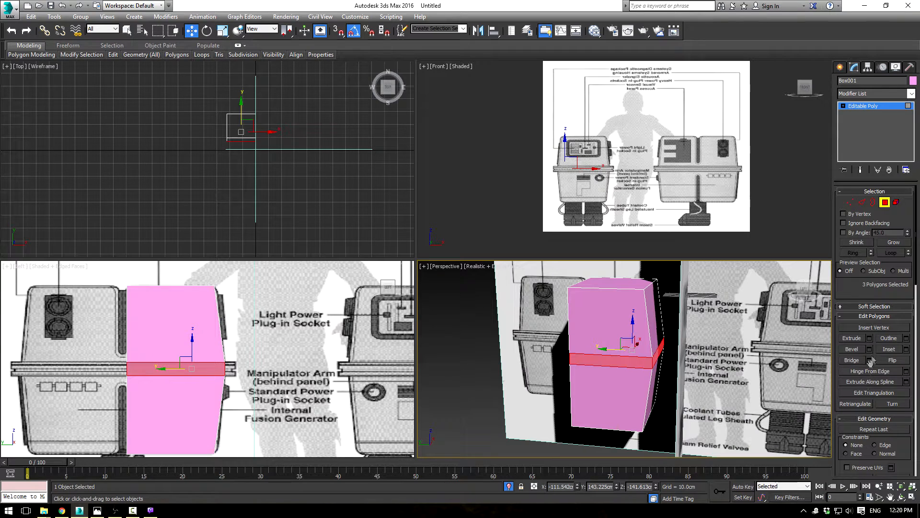
left_click(870, 338)
middle_click_drag(681, 335, 652, 345, "alt")
left_click(642, 363)
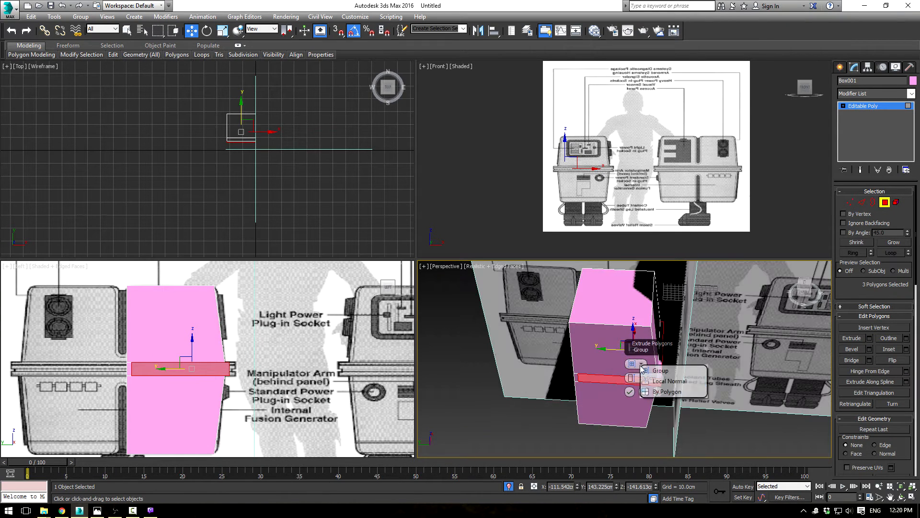
left_click(656, 381)
left_click_drag(632, 378, 628, 329)
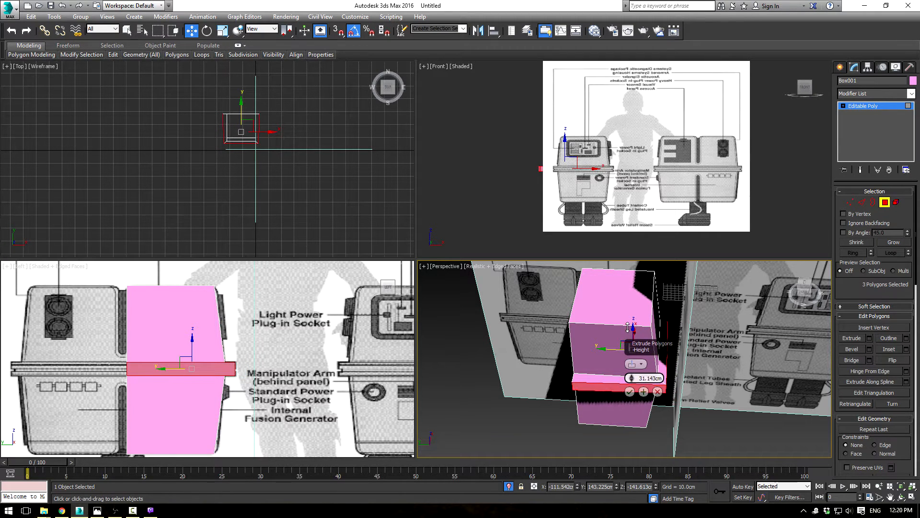
left_click(630, 392)
Step: Connect the ring of vertical edges around the extruded belt with 2 segments
scroll(336, 374, "up", 5)
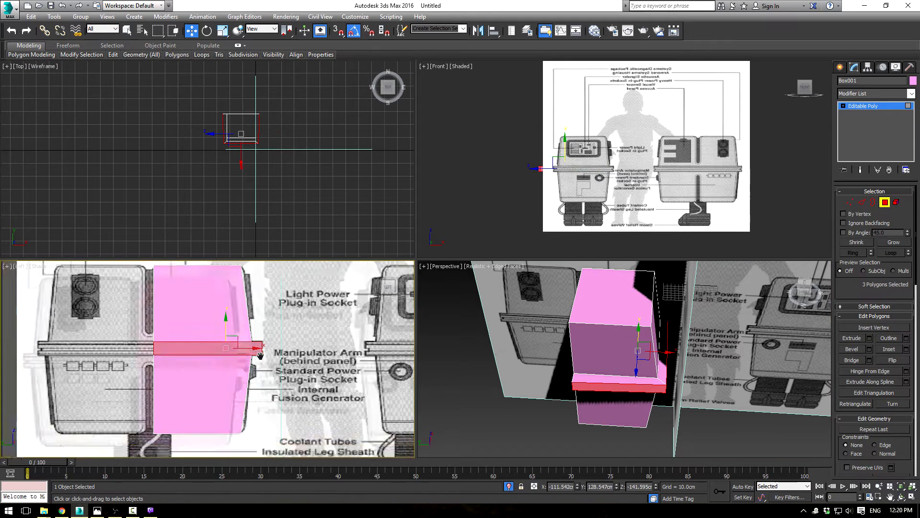
middle_click_drag(329, 324, 353, 330)
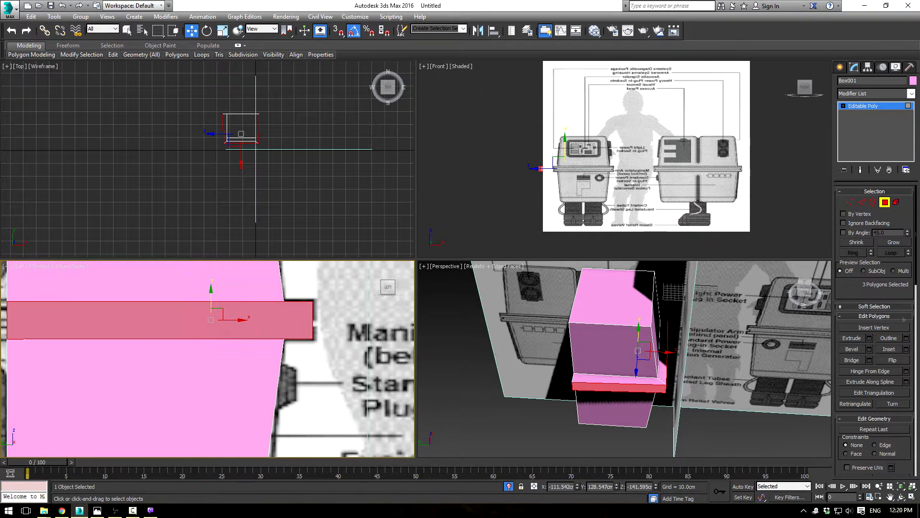
left_click(862, 201)
left_click(312, 315)
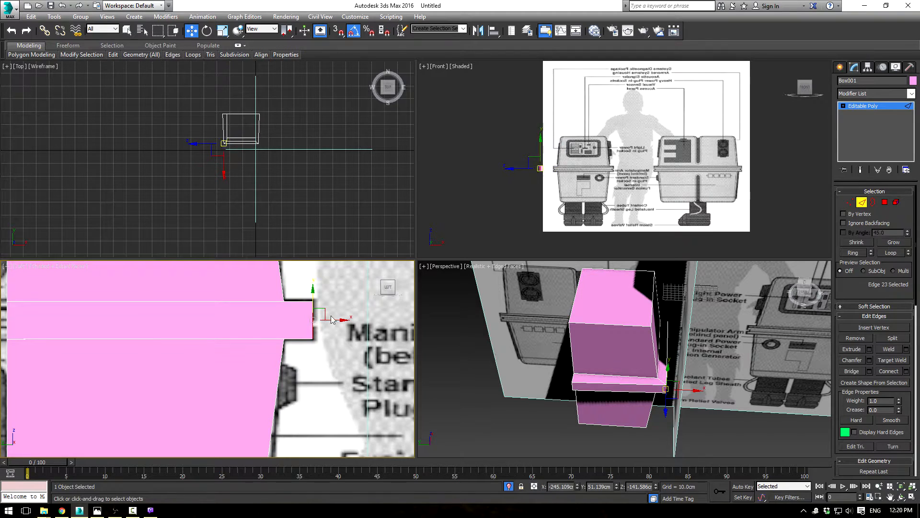
left_click(893, 253)
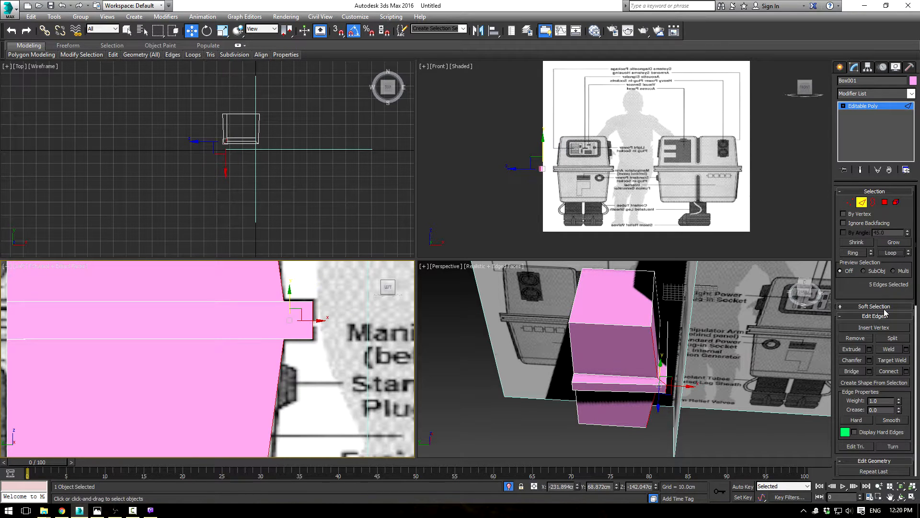
left_click(312, 321)
left_click(853, 253)
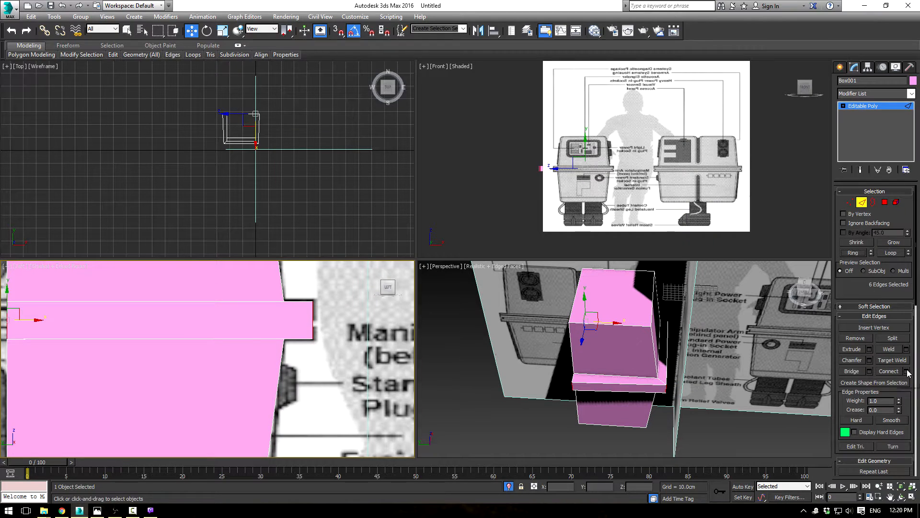
left_click(907, 371)
left_click(214, 362)
left_click(214, 362)
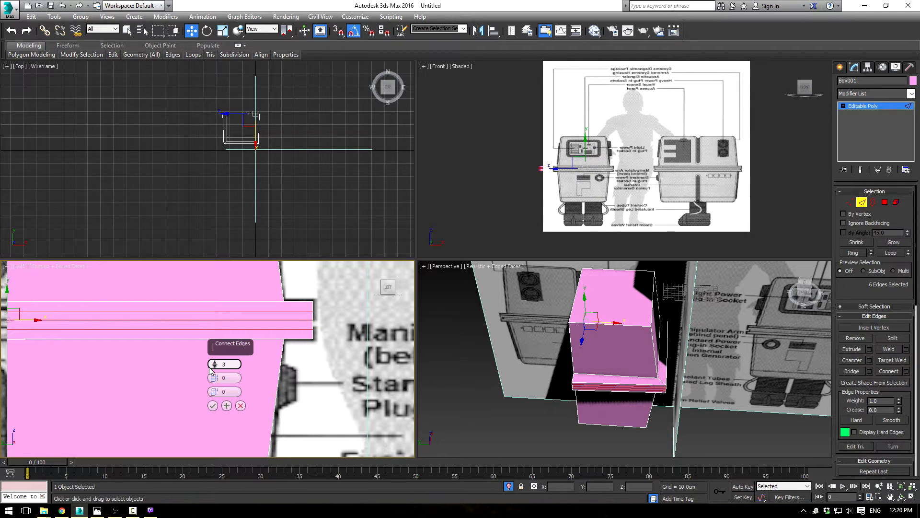
left_click(214, 366)
middle_click_drag(324, 336, 329, 331)
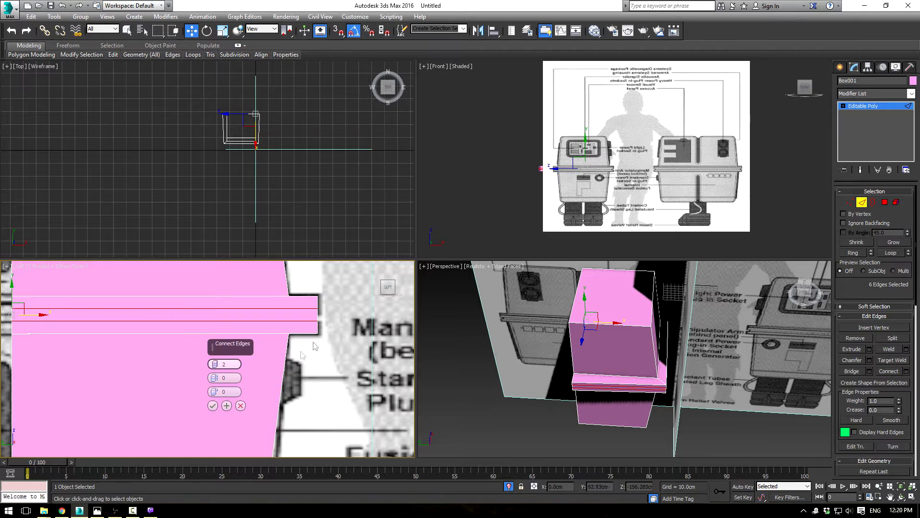
left_click(212, 405)
Step: Scale the belt's two new edge loops closer together vertically and shift their vertices slightly to line up with the blueprint's groove
scroll(244, 363, "up", 1)
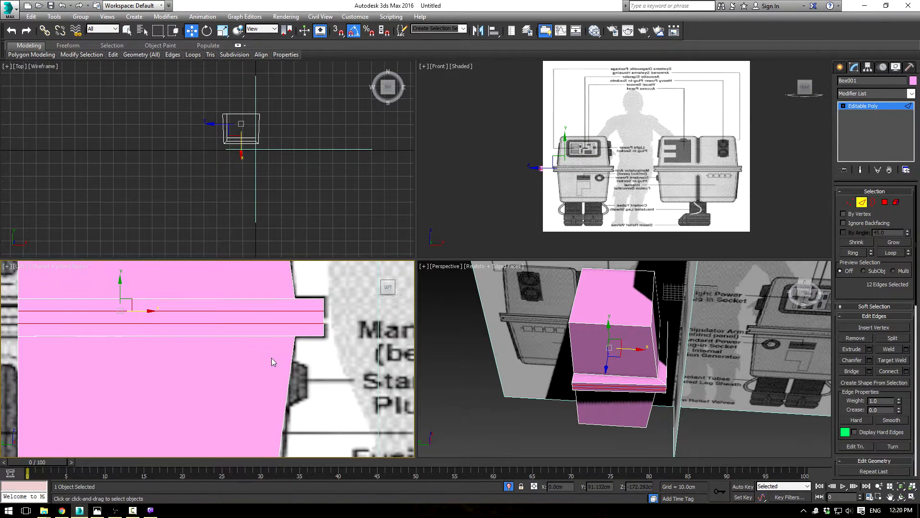
key("r")
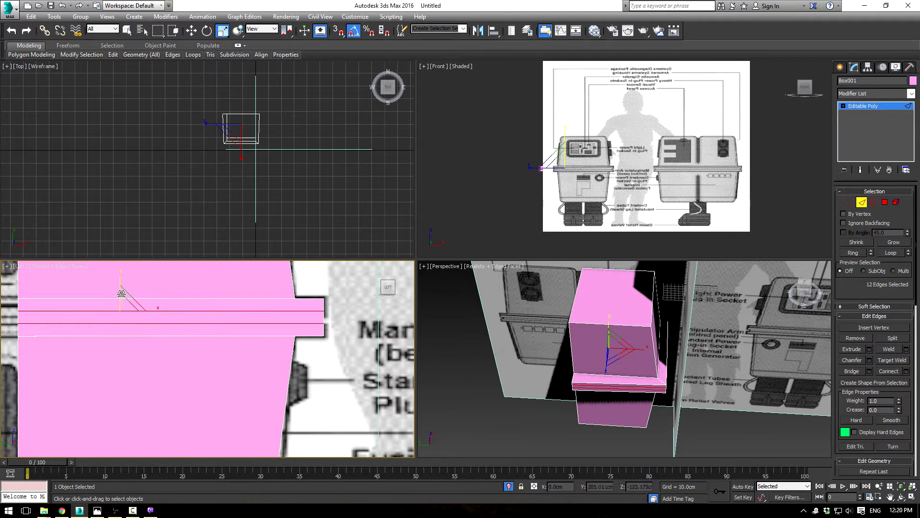
left_click(851, 202)
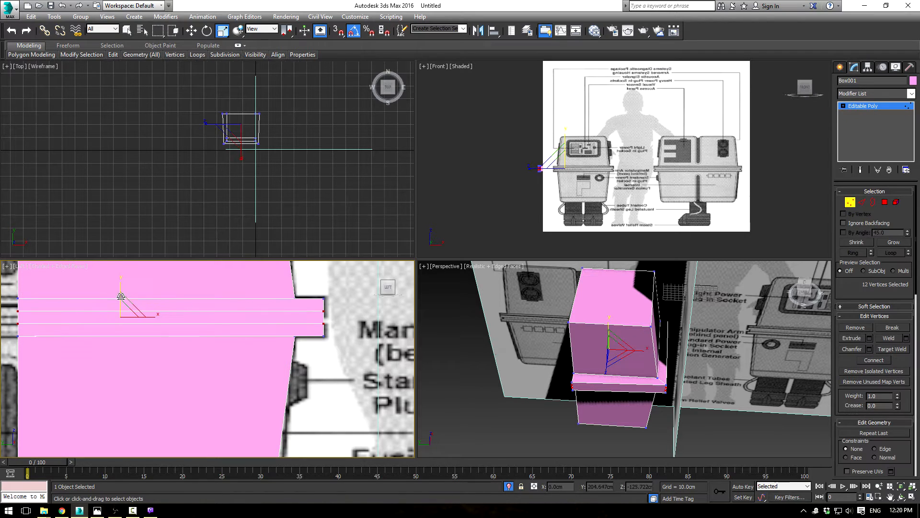
left_click_drag(122, 288, 119, 299)
key("w")
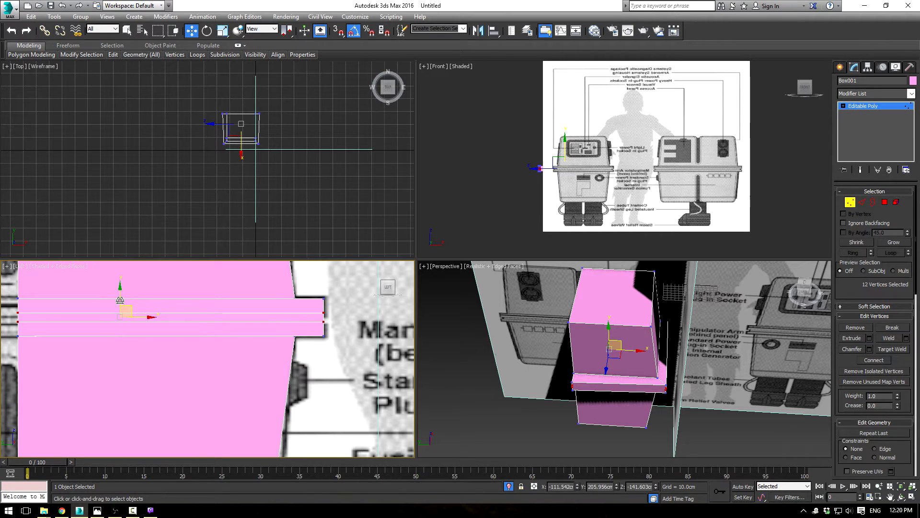
left_click_drag(120, 303, 119, 301)
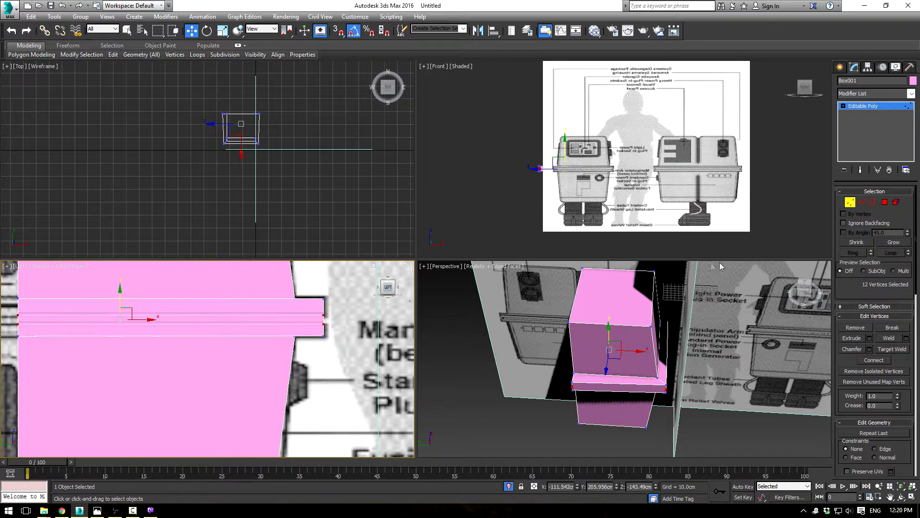
Step: Extrude the narrow middle polygons on the belt's three outer sides inward by about -9 cm to form the groove
left_click(887, 203, "ctrl")
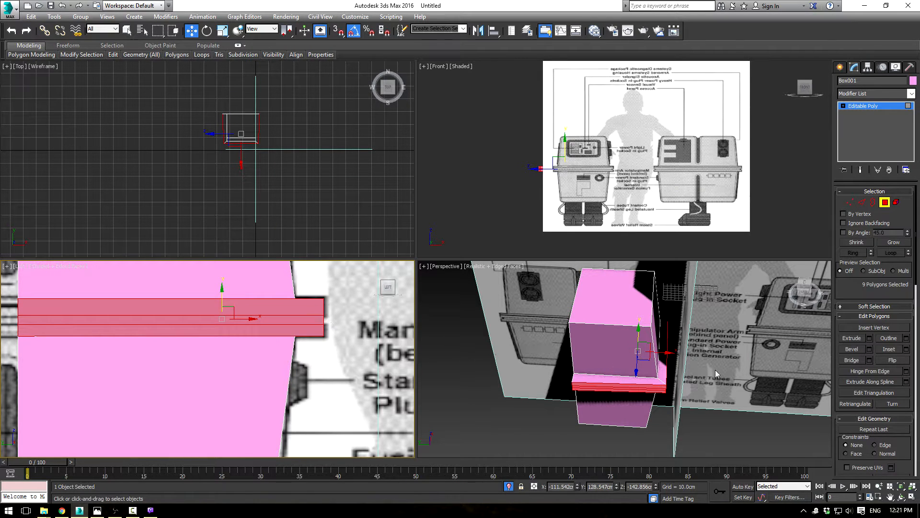
left_click(857, 244)
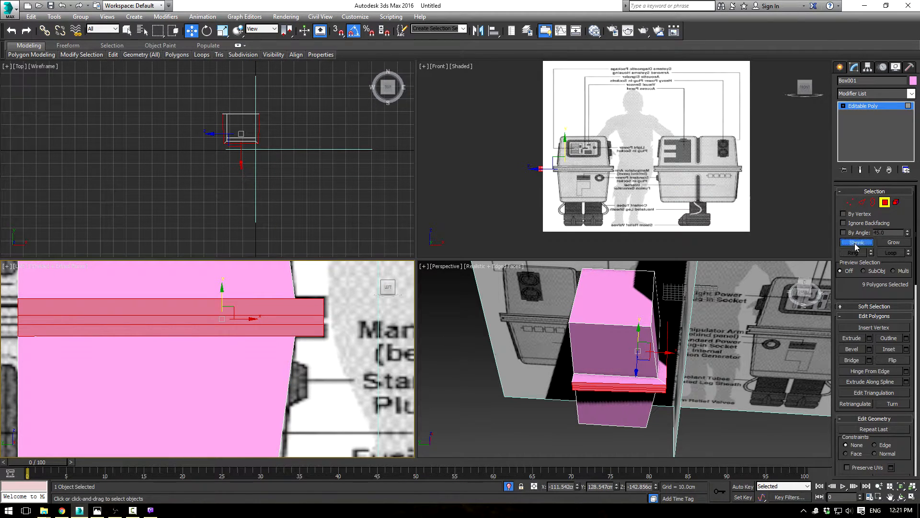
left_click(611, 388)
middle_click_drag(622, 420, 641, 405, "alt")
scroll(641, 405, "up", 5)
scroll(664, 311, "down", 3)
middle_click_drag(665, 312, 632, 352)
left_click(613, 400)
middle_click_drag(688, 380, 668, 409, "alt")
left_click(664, 407, "ctrl")
middle_click_drag(604, 381, 548, 356, "alt")
left_click(701, 406, "ctrl")
left_click(869, 338)
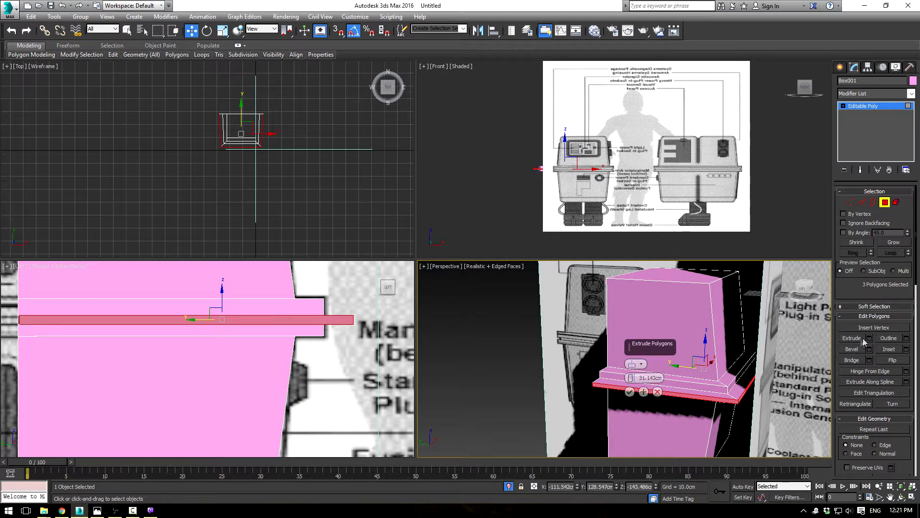
left_click_drag(631, 377, 624, 473)
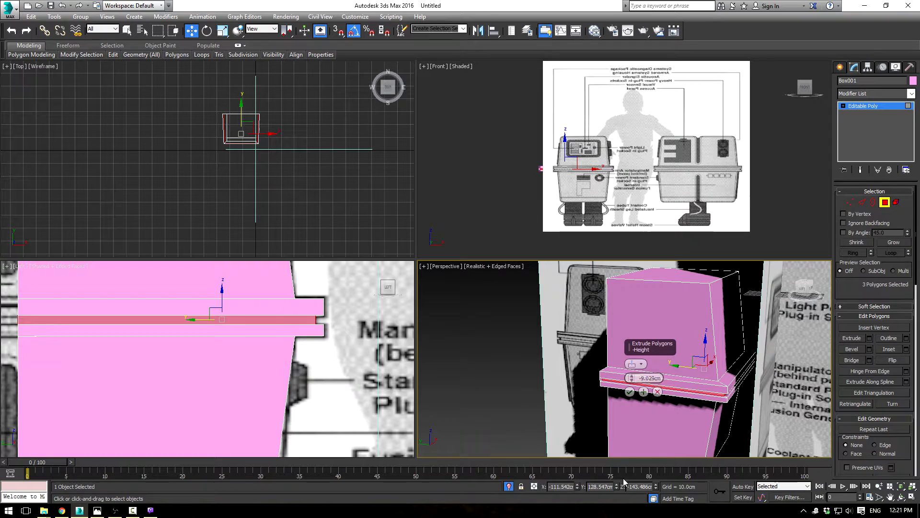
left_click(633, 393)
Step: Delete the polygons closing the box's back side, above, behind and below the belt, and the belt's back-facing caps at one end
middle_click_drag(617, 355, 800, 302, "alt")
left_click(676, 337)
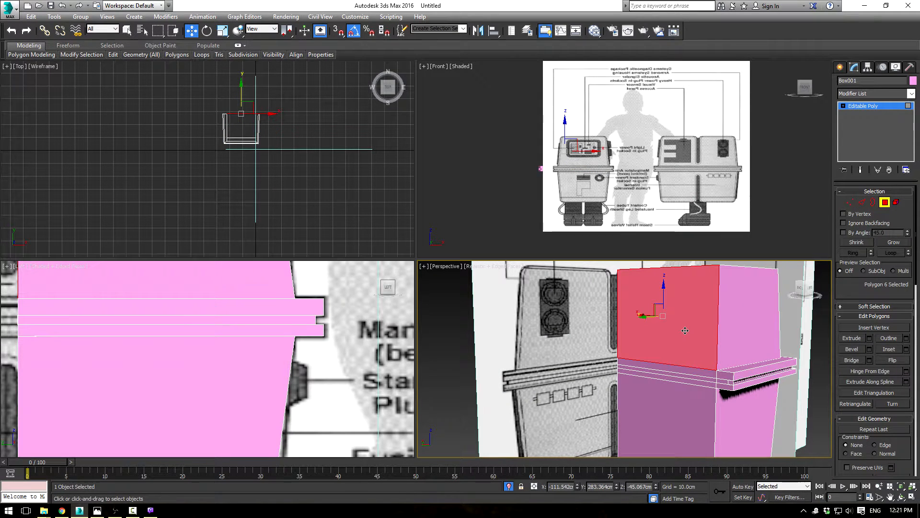
key("Delete")
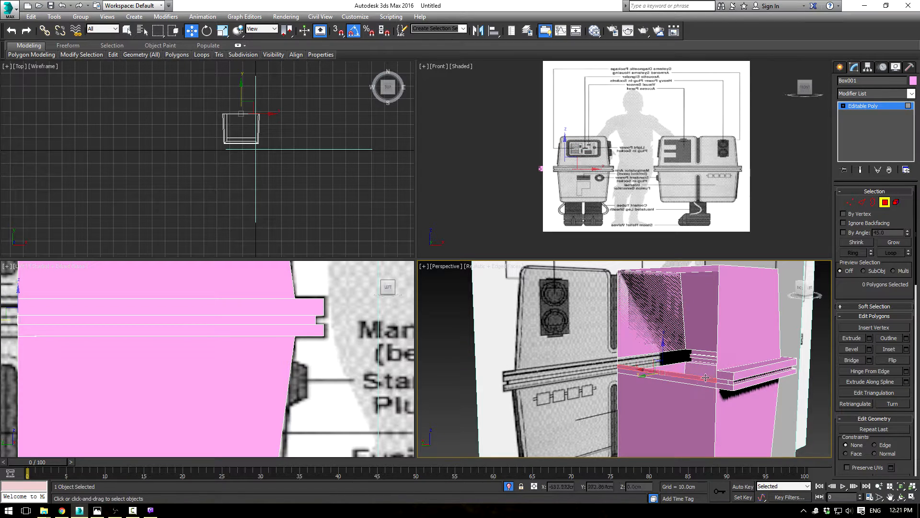
left_click(703, 383)
key("Delete")
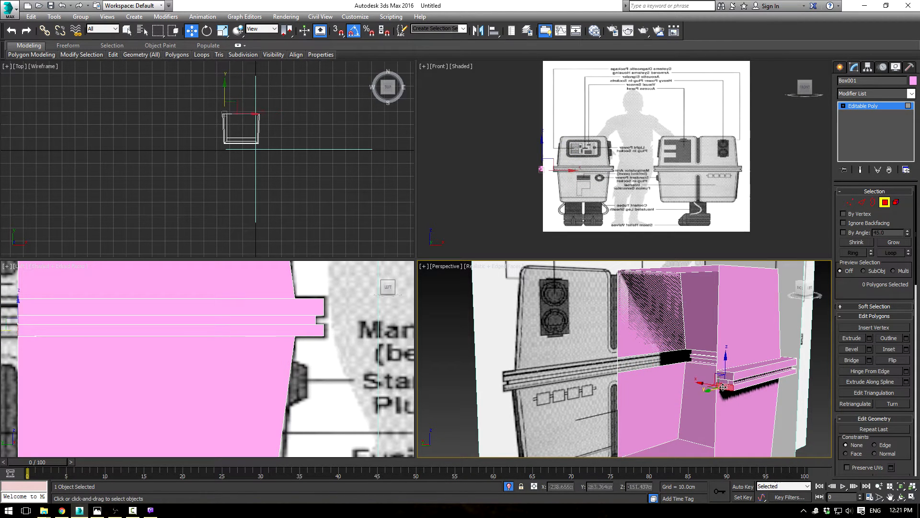
scroll(729, 398, "up", 3)
left_click(734, 360)
key("Delete")
scroll(610, 343, "up", 3)
scroll(609, 343, "down", 7)
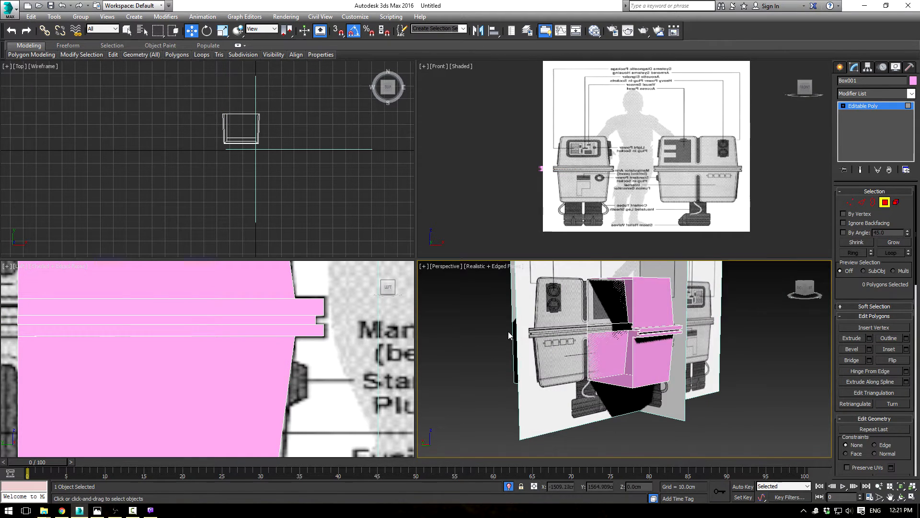
Step: Delete the back-facing cap polygons at the belt's other end, including the upper, groove and lower ones
scroll(655, 317, "up", 10)
left_click(654, 314)
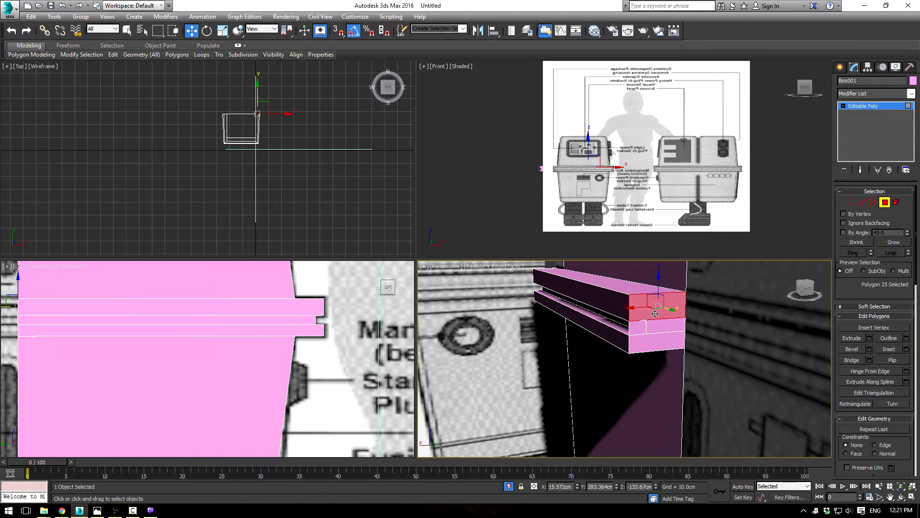
key("Delete")
left_click(641, 326)
key("Delete")
left_click(655, 326)
key("Delete")
left_click(658, 341)
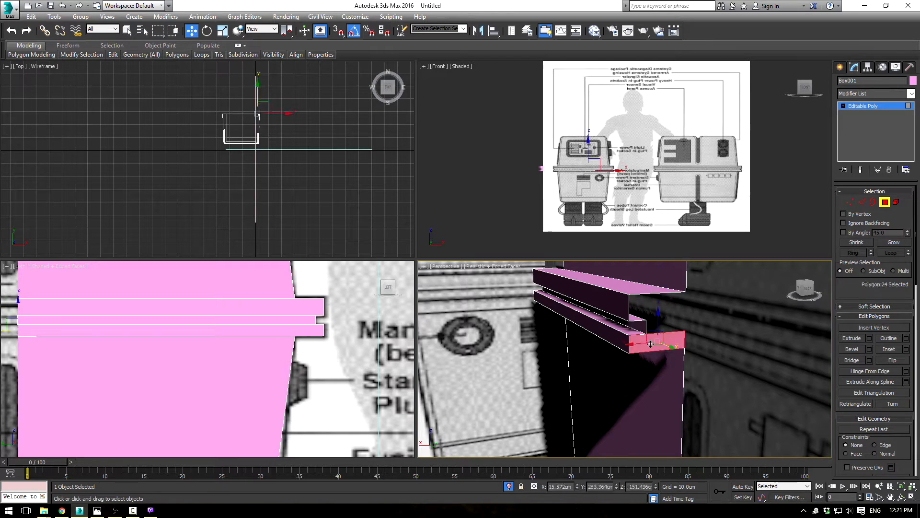
key("Delete")
middle_click_drag(700, 337, 578, 361)
scroll(700, 339, "down", 5)
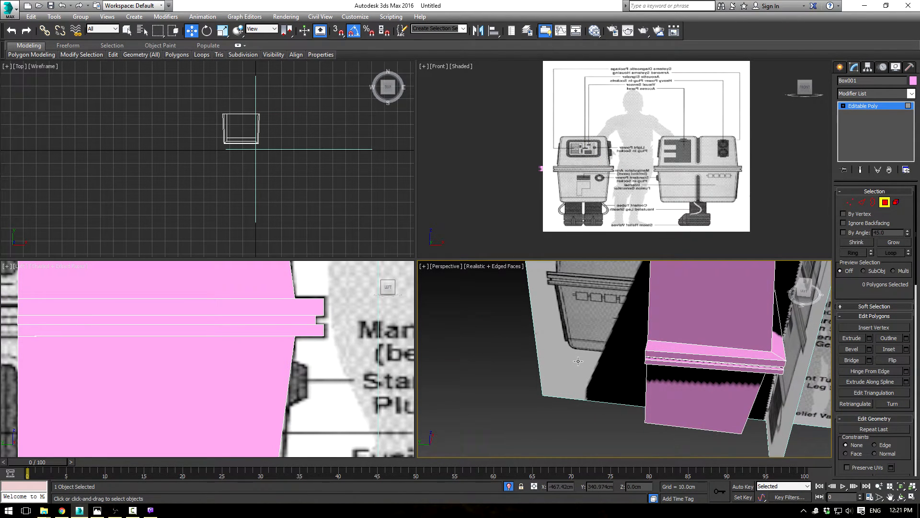
Step: Examine the belt's shape on the model and compare it with Power Droid BluePrints.png and the Ref1.jpeg photo
mouse_move(711, 385)
middle_mouse_down("alt")
mouse_move(726, 400)
mouse_move(726, 421)
mouse_move(724, 391)
middle_mouse_up("alt")
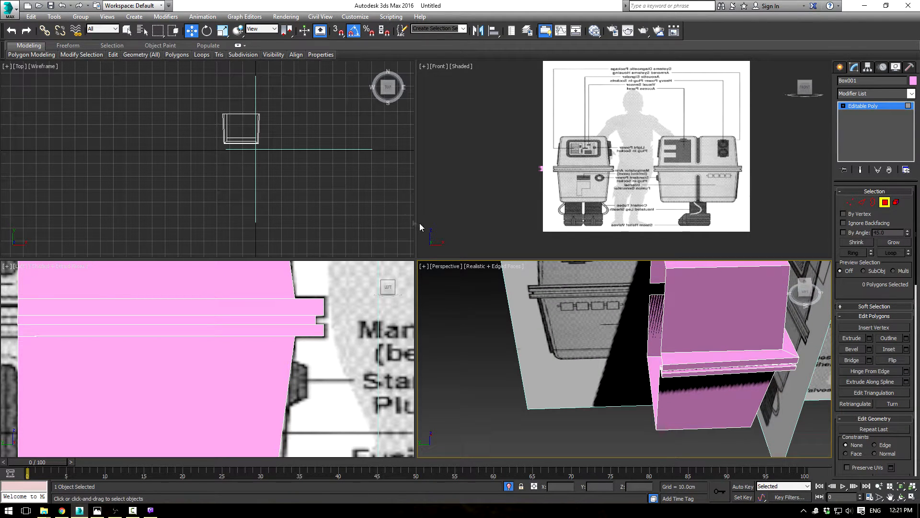
middle_click_drag(739, 364, 711, 410)
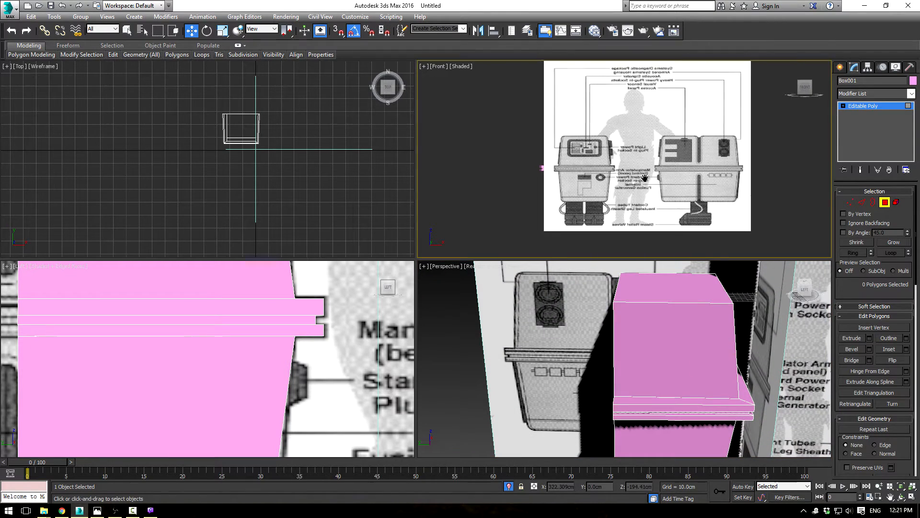
scroll(585, 187, "up", 10)
middle_click_drag(664, 187, 671, 182)
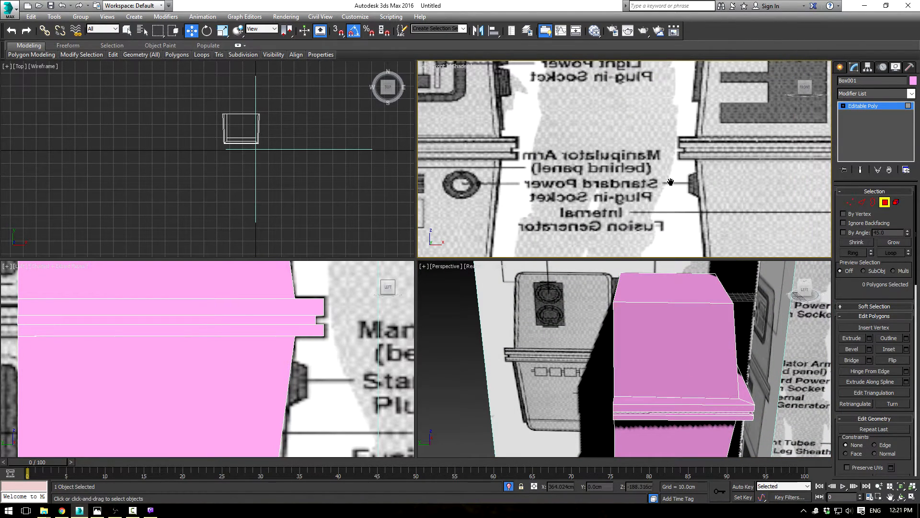
left_click_drag(0, 115, 300, 120)
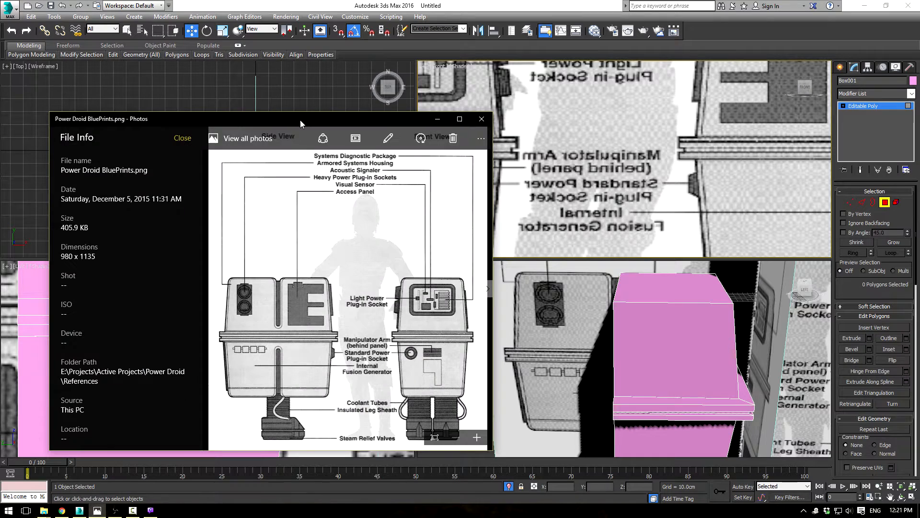
key("Right")
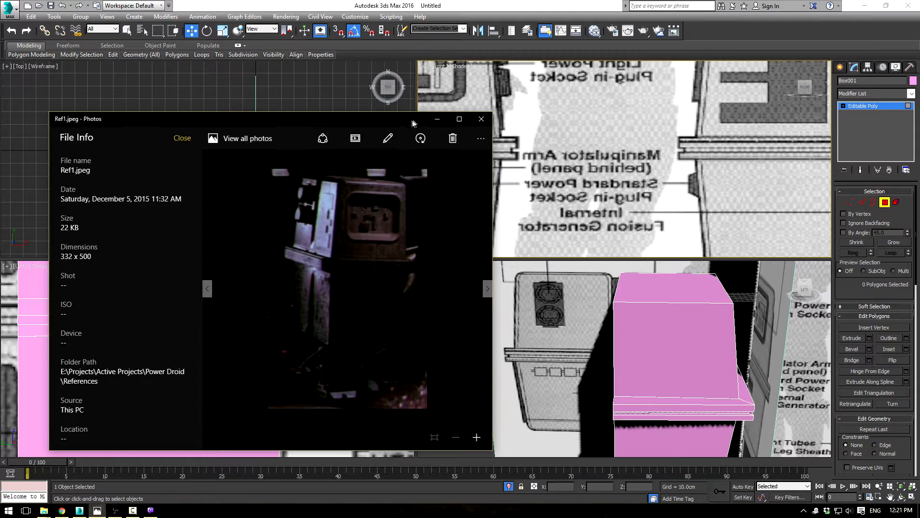
left_click(437, 118)
Step: Chamfer the belt's upper outer edge loop on all three sides by 2.783 cm with 2 segments
middle_click_drag(577, 355, 589, 350)
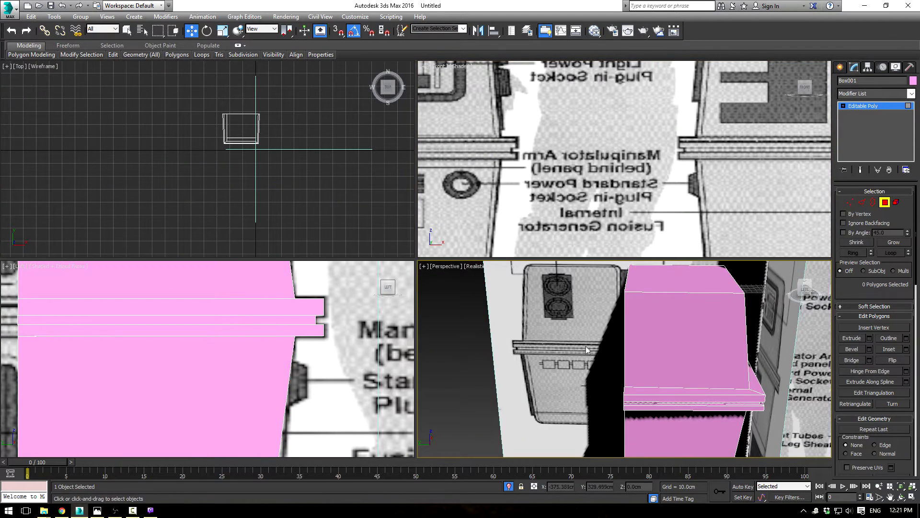
scroll(690, 407, "up", 4)
middle_click_drag(690, 407, 484, 331)
left_click(861, 206)
middle_click_drag(570, 305, 683, 427)
left_click(661, 358)
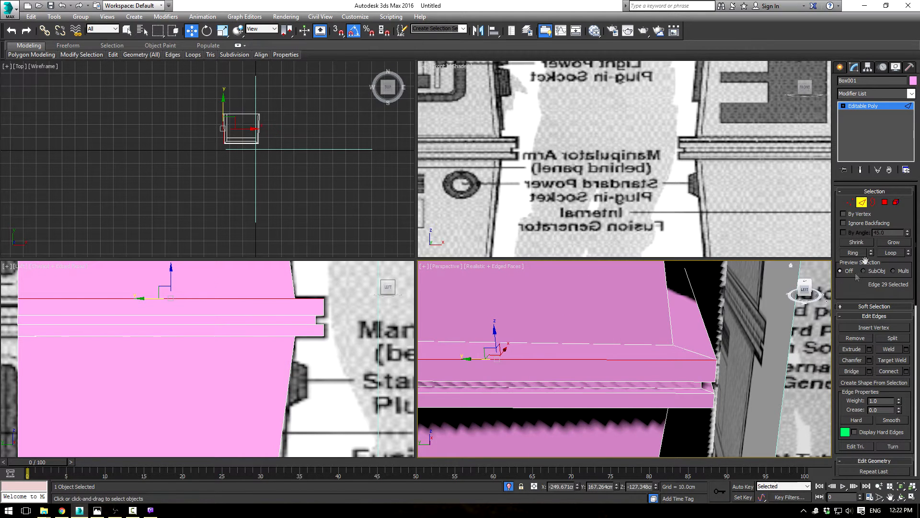
left_click(893, 257)
middle_click_drag(623, 372, 701, 386, "alt")
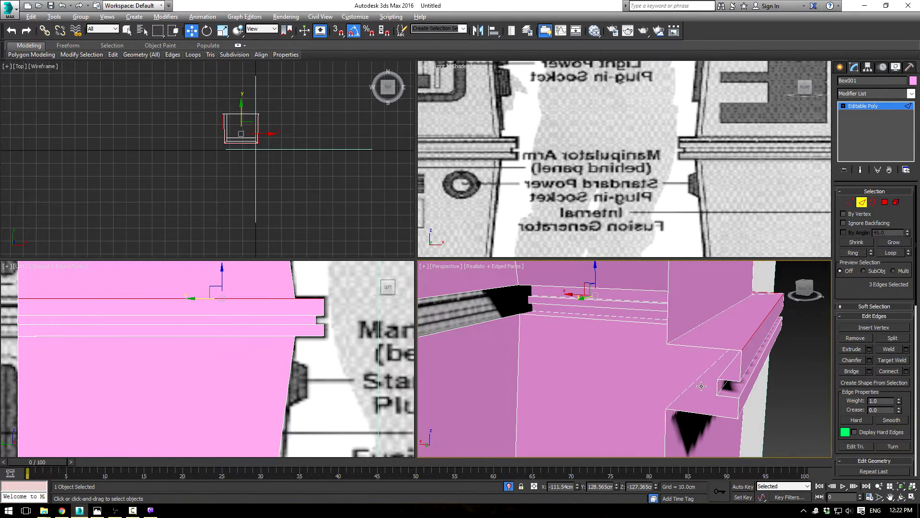
left_click(870, 359)
left_click_drag(631, 378, 634, 406)
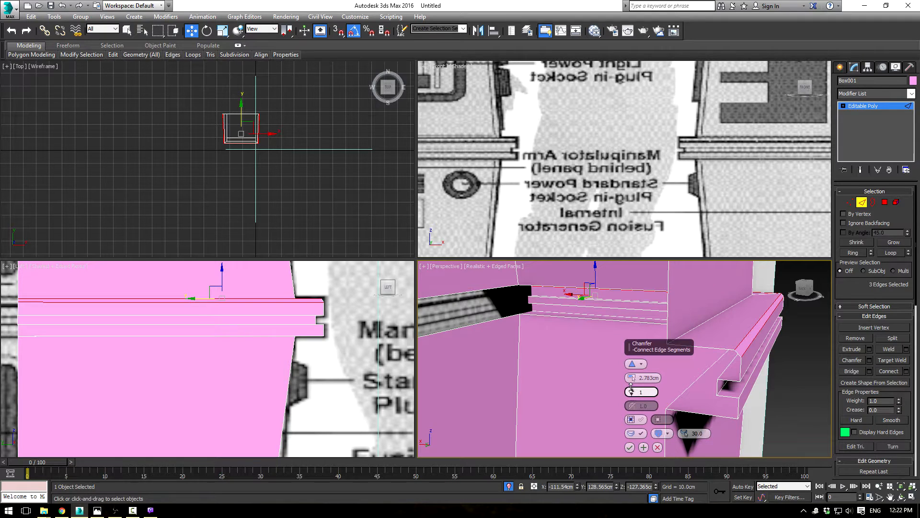
left_click(632, 389)
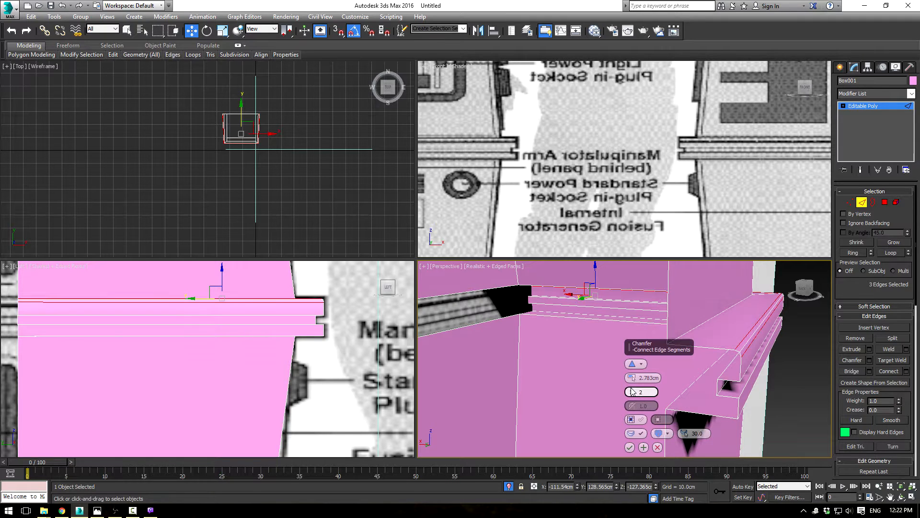
left_click(629, 447)
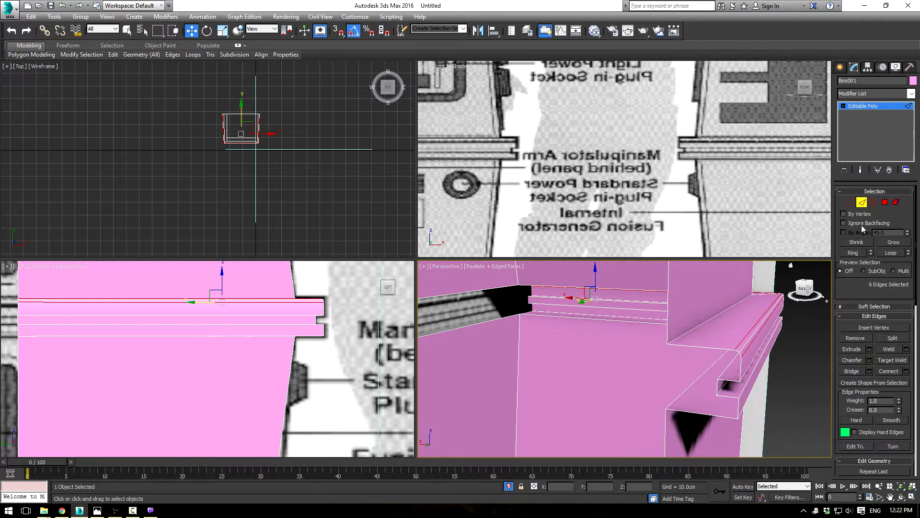
left_click(886, 203, "ctrl")
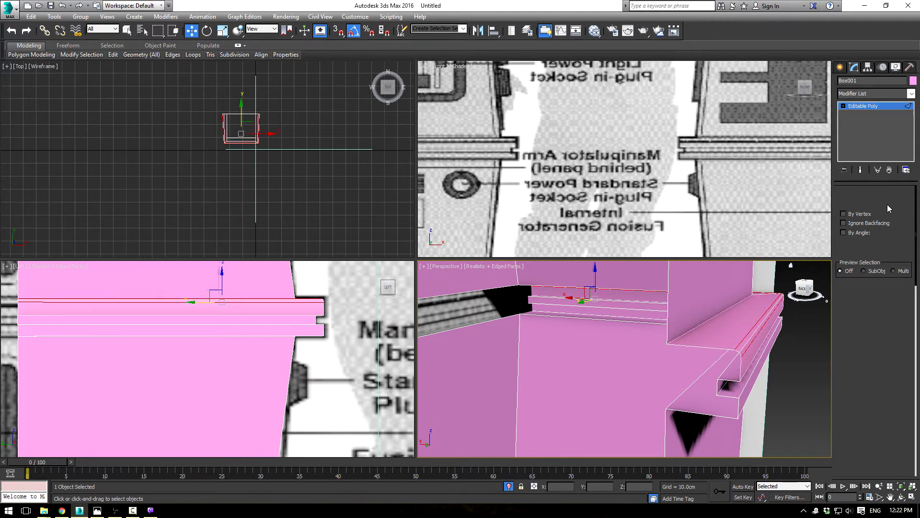
left_click(857, 242)
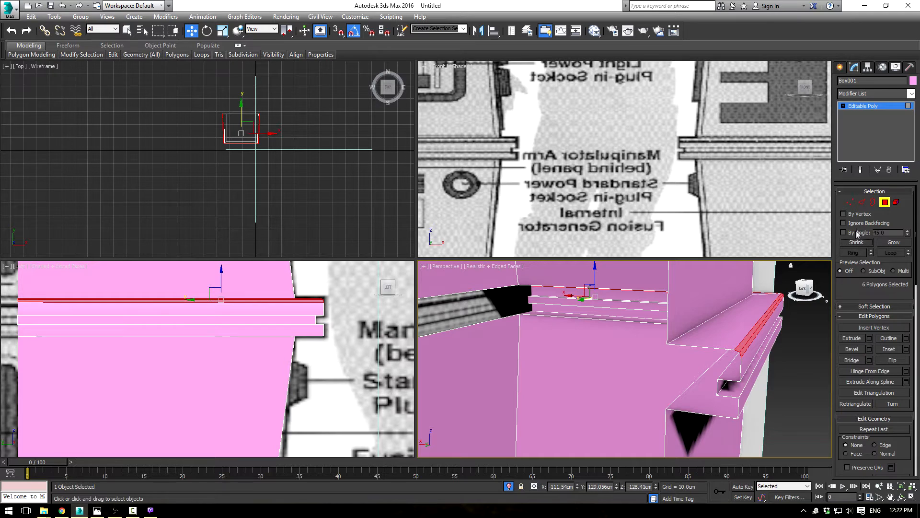
left_click(865, 203)
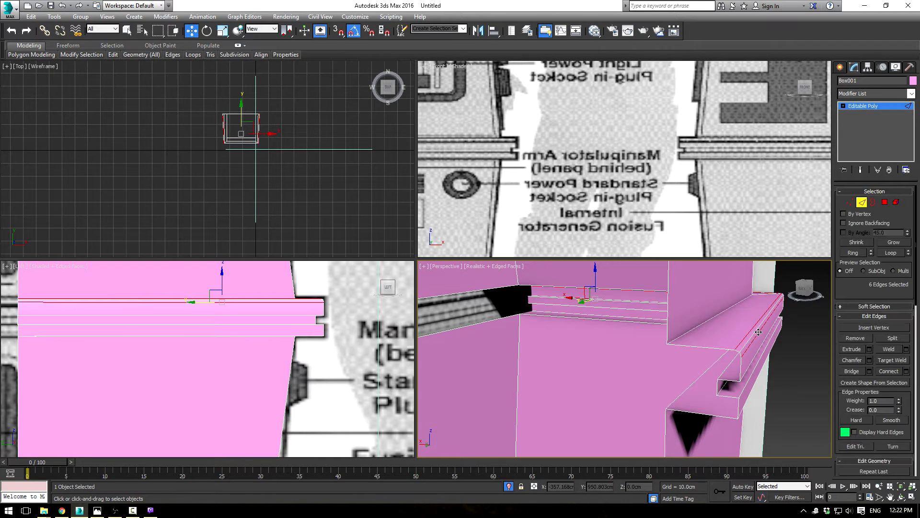
Step: Scale the vertices of the chamfer's middle edge loop to 99% across the belt's width and lower them about 2.3 cm
left_click(758, 332)
left_click(886, 253)
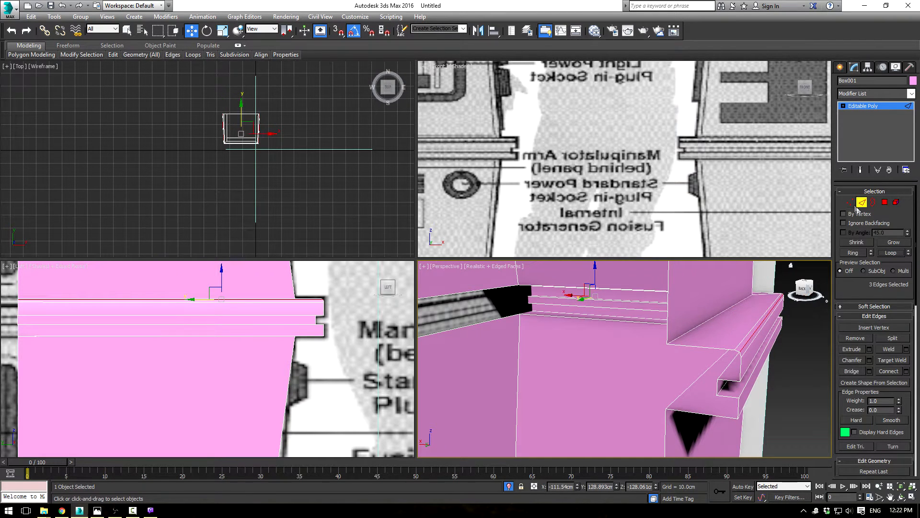
left_click(850, 202)
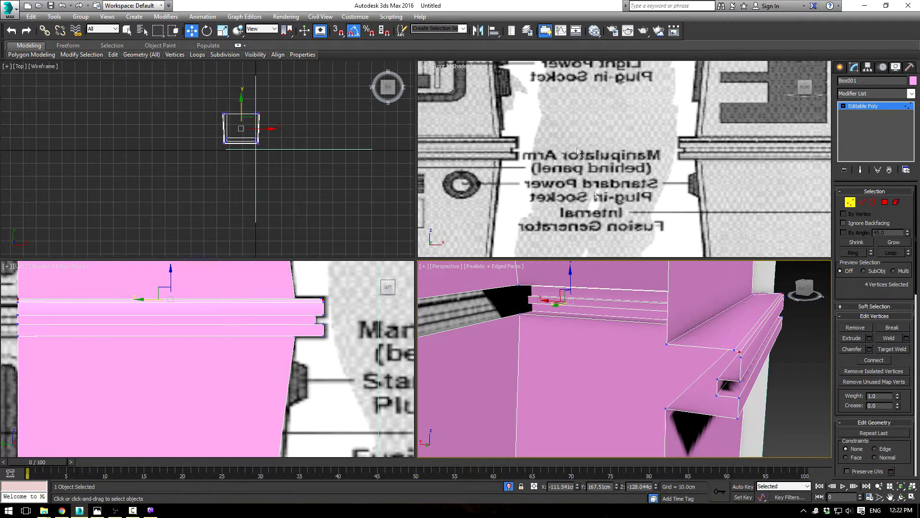
scroll(596, 193, "down", 8)
middle_click_drag(599, 170, 709, 147)
scroll(709, 147, "up", 2)
key("F3")
scroll(602, 156, "up", 10)
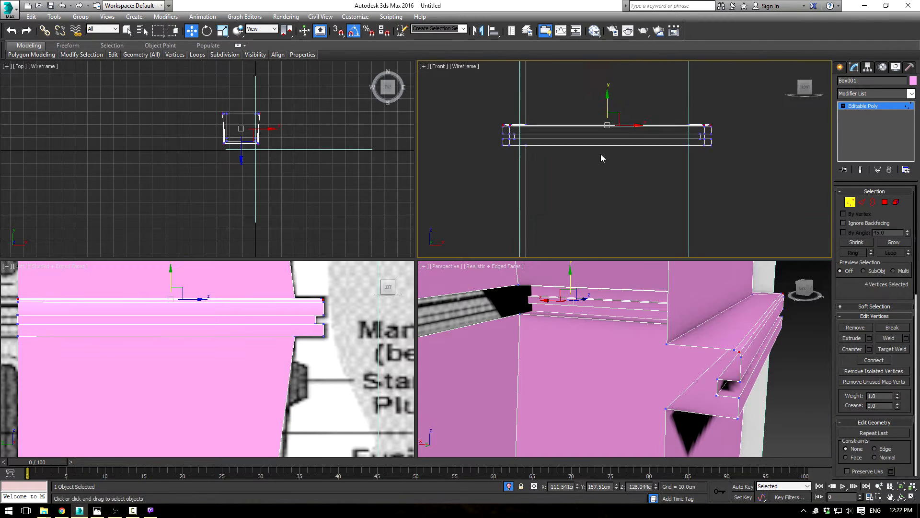
key("r")
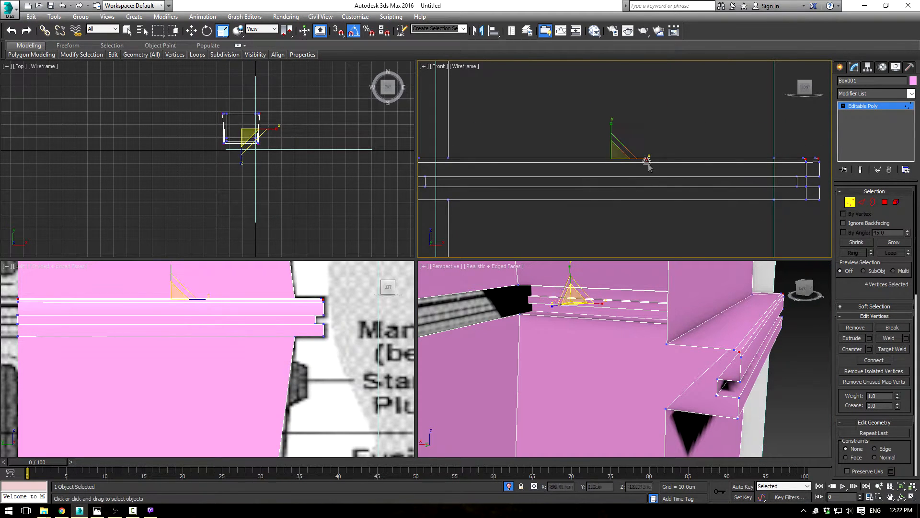
left_click_drag(647, 159, 646, 159)
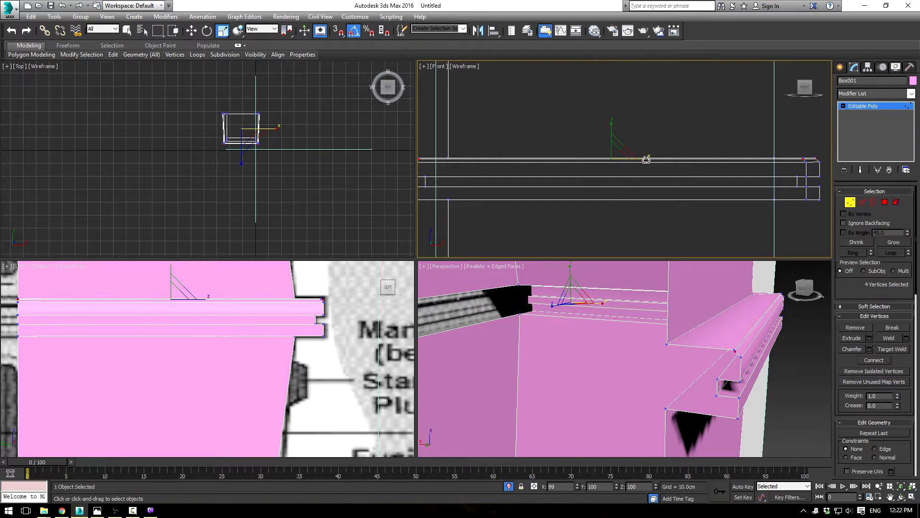
key("w")
left_click_drag(610, 137, 611, 149)
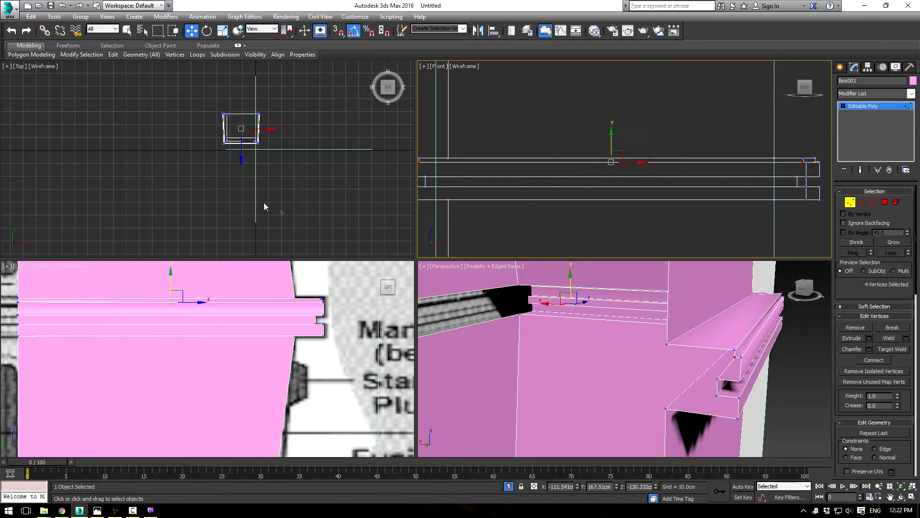
Step: Move the four middle chamfer vertices about 1.5 cm along the belt's depth in the Left view, away from the outer front edge
scroll(263, 329, "up", 2)
mouse_move(262, 330)
middle_mouse_down()
mouse_move(237, 348)
mouse_move(392, 308)
mouse_move(205, 366)
middle_mouse_up()
key("F3")
scroll(392, 308, "down", 3)
scroll(205, 366, "up", 2)
scroll(215, 330, "up", 2)
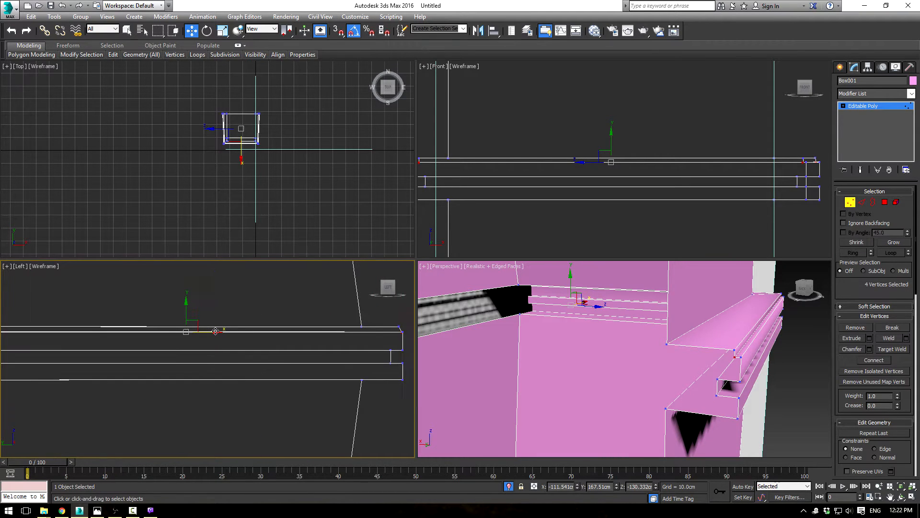
left_click_drag(213, 331, 210, 331)
Step: Move the two middle chamfer vertices at the belt's open back end forward by about 1.4 cm toward the back edge line
scroll(157, 344, "down", 2)
middle_click_drag(157, 344, 283, 327)
scroll(278, 329, "up", 2)
scroll(264, 328, "up", 2)
middle_click_drag(122, 312, 251, 334)
scroll(230, 325, "up", 2)
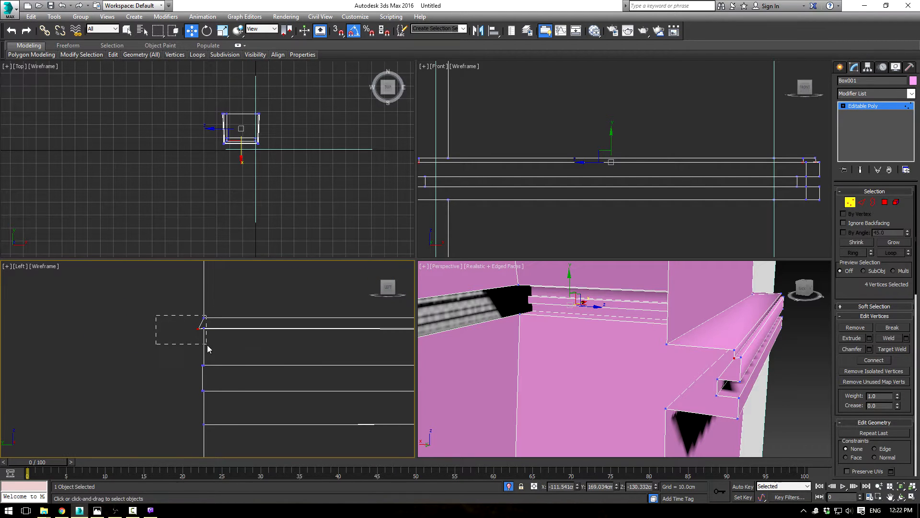
left_click_drag(203, 349, 204, 346)
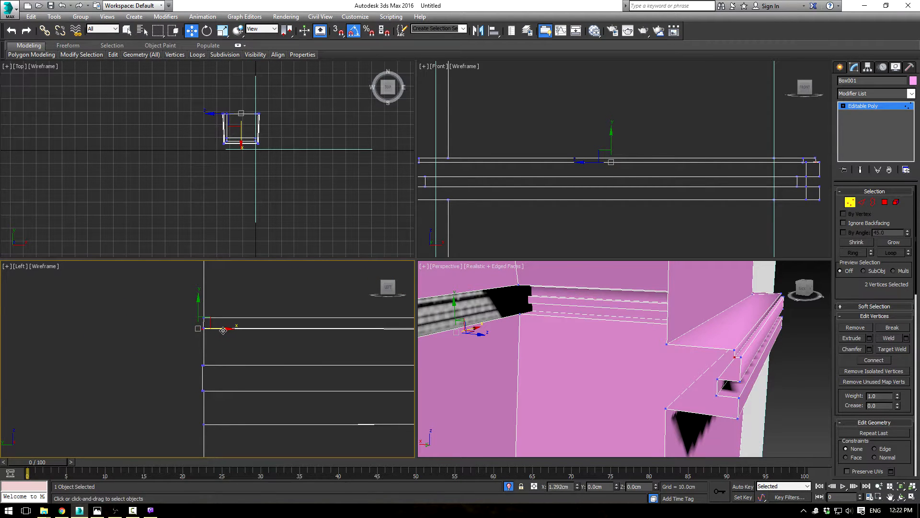
Step: Select all vertices along the body's open back side and scale them flat along the depth axis
scroll(225, 326, "down", 3)
left_click(183, 301)
left_click_drag(225, 412, 226, 411)
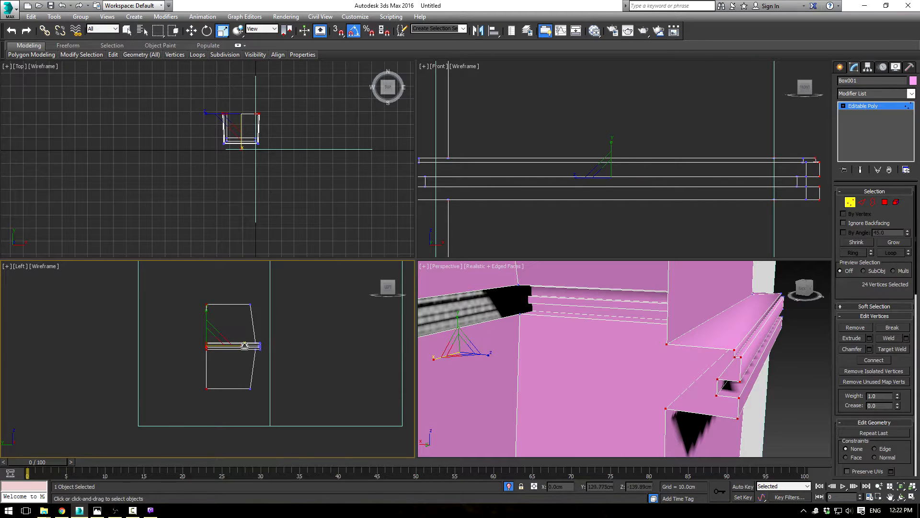
key("r")
Step: Maximize the perspective view, leave vertex editing, turn off edged faces and examine the belt's shaded profile from several angles
middle_click(482, 310)
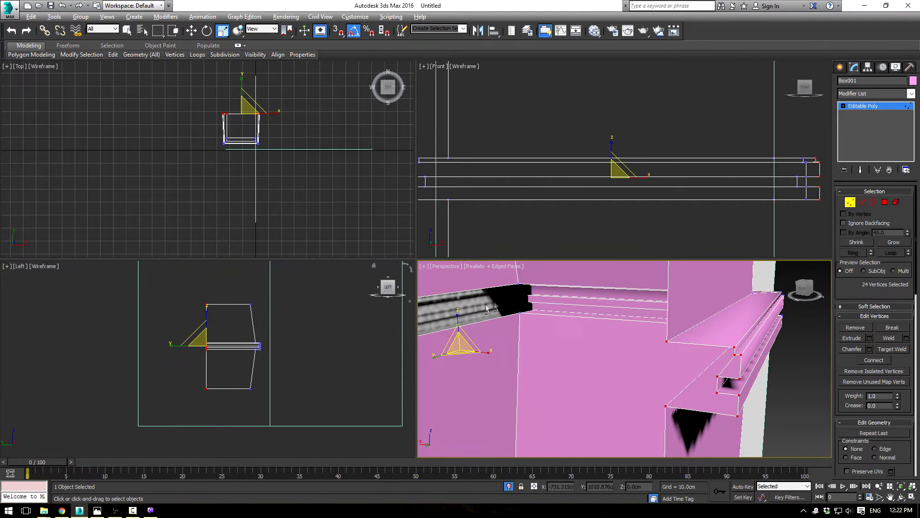
key("alt+w")
middle_click_drag(624, 238, 767, 201)
scroll(578, 262, "down", 6)
scroll(796, 166, "up", 5)
left_click(856, 105)
key("z")
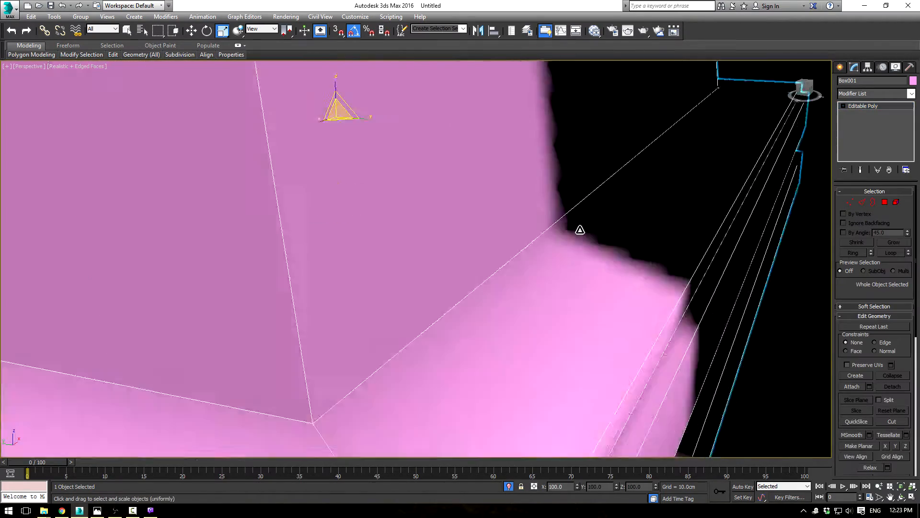
key("F4")
left_click(500, 380)
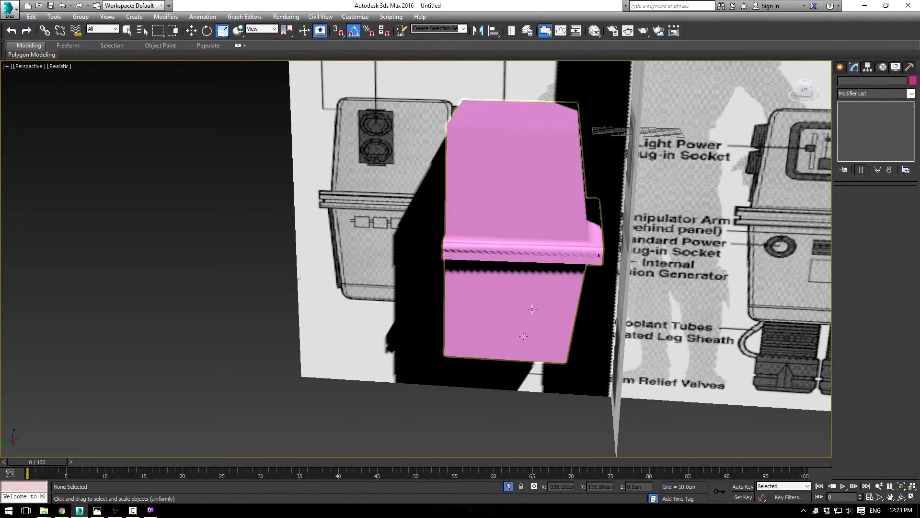
scroll(540, 311, "up", 5)
middle_click_drag(577, 267, 496, 354)
scroll(496, 354, "up", 3)
middle_click_drag(559, 300, 668, 325)
left_click(454, 267)
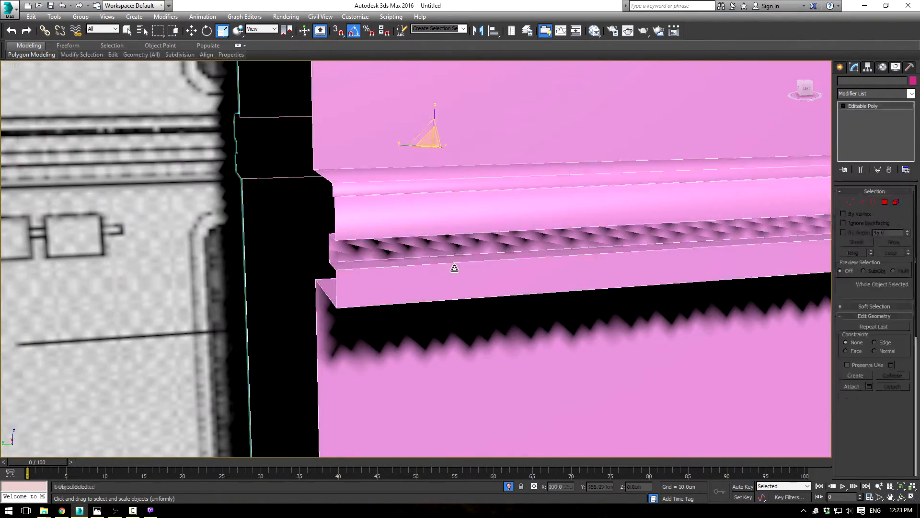
Step: Switch the perspective viewport's shading to Shaded with edged faces and inspect the belt and body from several angles
left_click(883, 203)
left_click(711, 232)
middle_click_drag(710, 235, 595, 230, "alt")
scroll(709, 246, "down", 2)
left_click(75, 67)
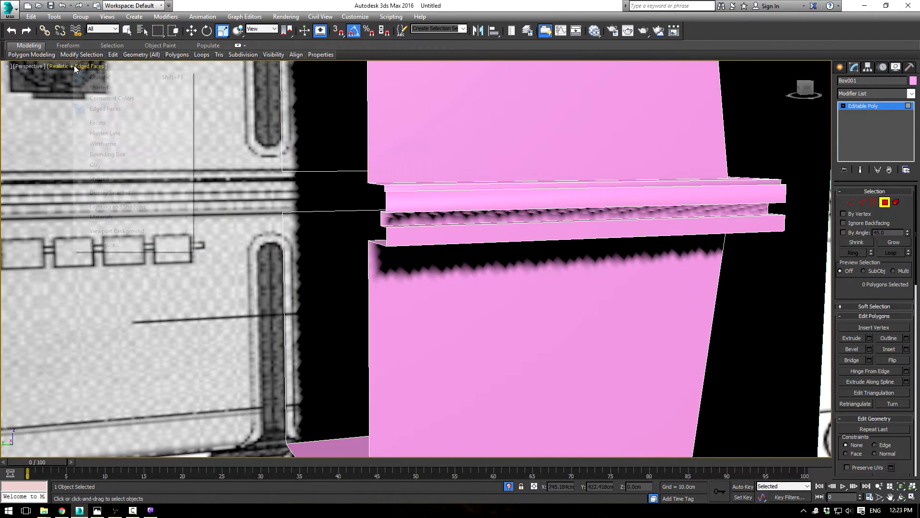
left_click(103, 89)
scroll(582, 273, "up", 3)
mouse_move(582, 274)
middle_mouse_down("alt")
mouse_move(561, 300)
mouse_move(635, 285)
mouse_move(596, 298)
middle_mouse_up("alt")
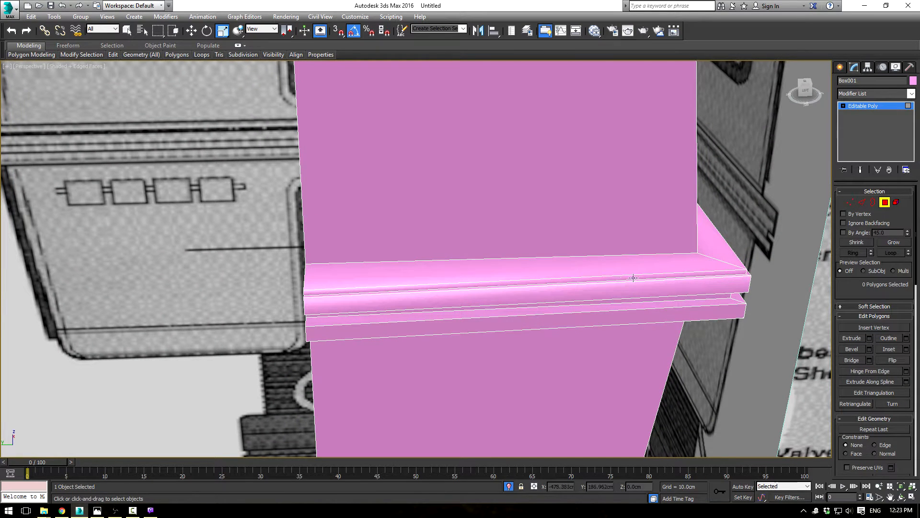
scroll(574, 244, "down", 8)
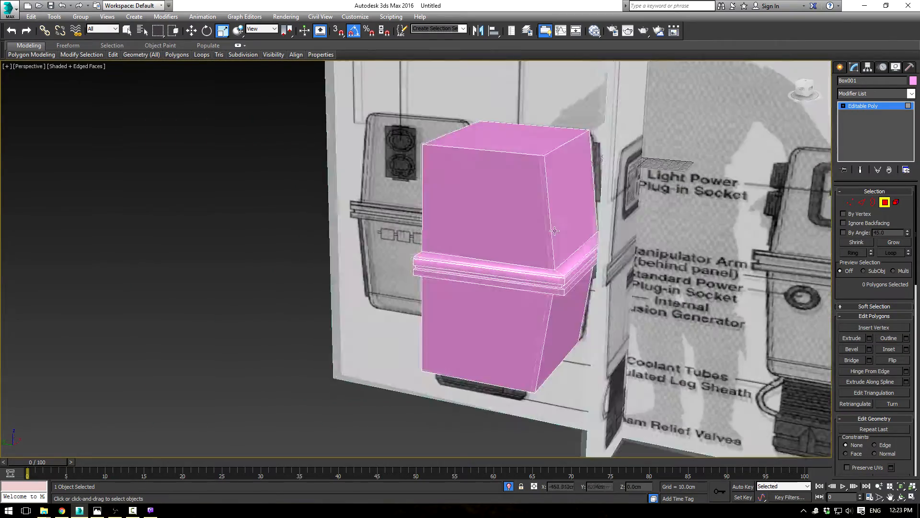
mouse_move(555, 231)
middle_mouse_down("alt")
mouse_move(529, 235)
mouse_move(645, 228)
mouse_move(570, 235)
middle_mouse_up("alt")
Step: Restore the four-viewport layout, leave polygon editing and display the Front view shaded so its blueprint shows
key("alt+w")
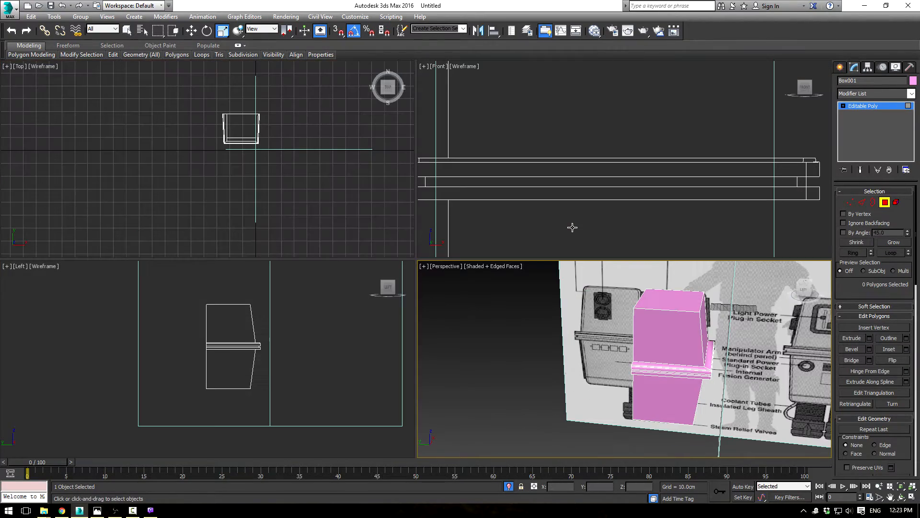
left_click(887, 107)
scroll(542, 197, "down", 10)
key("F3")
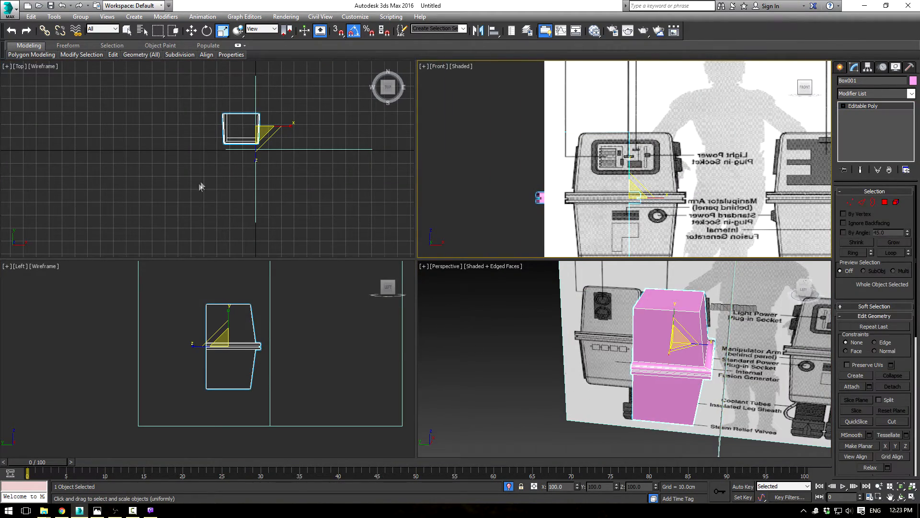
Step: Move the whole body along the depth axis to about Y 33 cm so it extends in front of the front blueprint
left_click_drag(189, 283, 223, 349)
key("w")
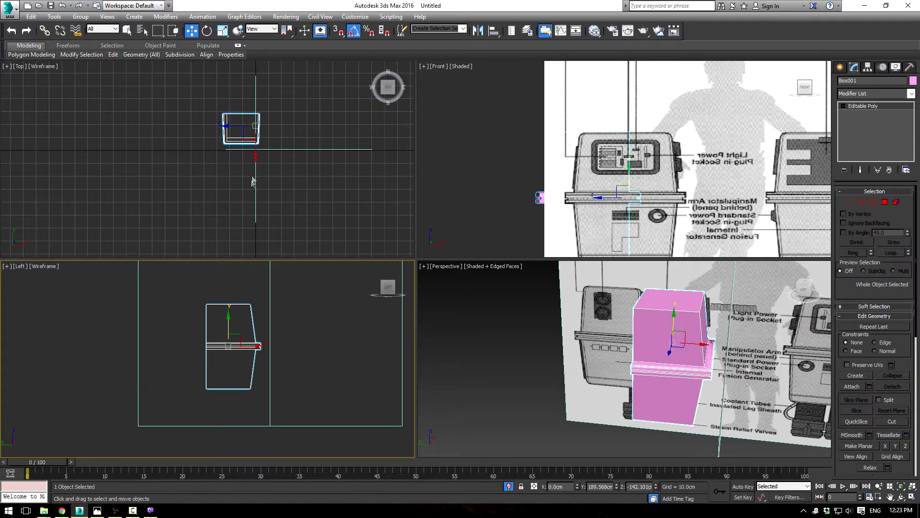
middle_click_drag(253, 181, 252, 177)
left_click_drag(275, 123, 304, 132)
key("ctrl+z")
left_click_drag(254, 102, 288, 121)
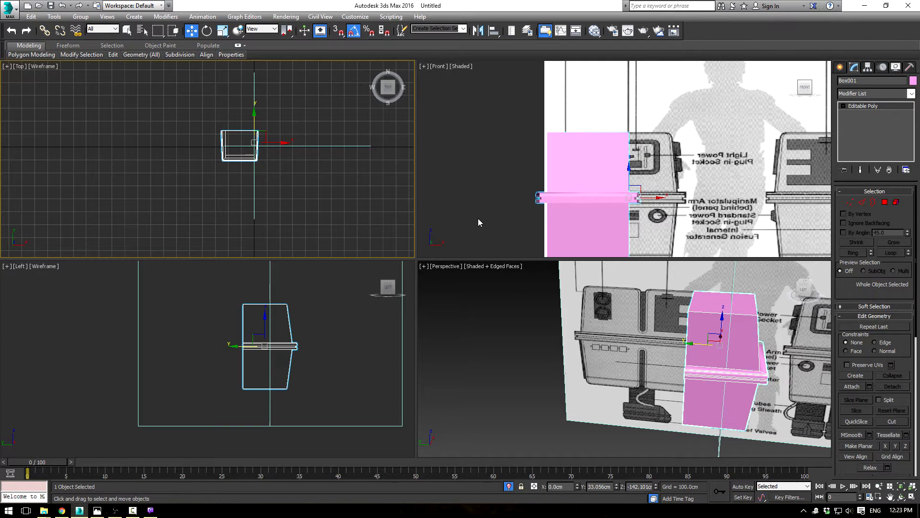
Step: Connect the widthwise edges across the body and belt with one segment, adding a vertical loop down the middle
middle_click_drag(769, 367, 824, 310, "alt")
left_click(862, 203)
middle_click_drag(626, 157, 590, 134)
scroll(585, 131, "down", 2)
left_click_drag(571, 93, 573, 249)
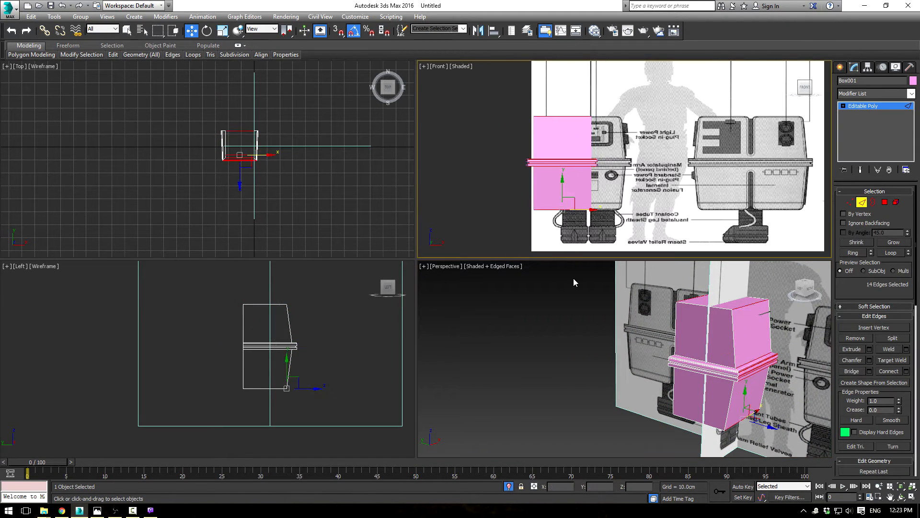
left_click(906, 371)
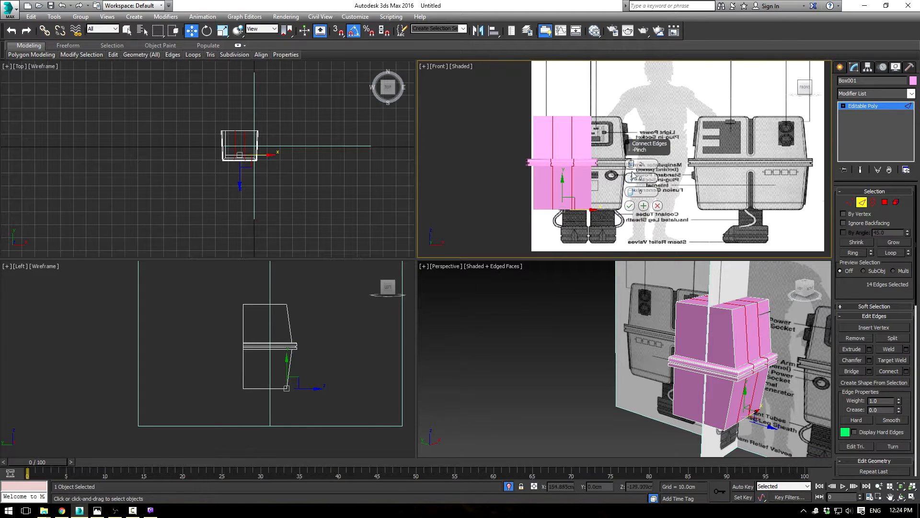
left_click(629, 206)
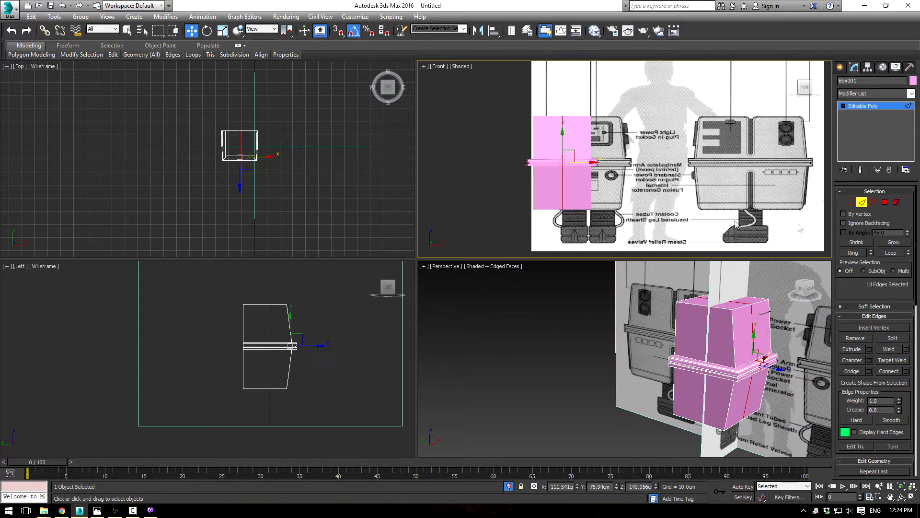
Step: Delete all polygons on the half of the body overlapping the front blueprint's center, and display the Left view shaded
left_click(885, 202)
left_click_drag(619, 103, 576, 234)
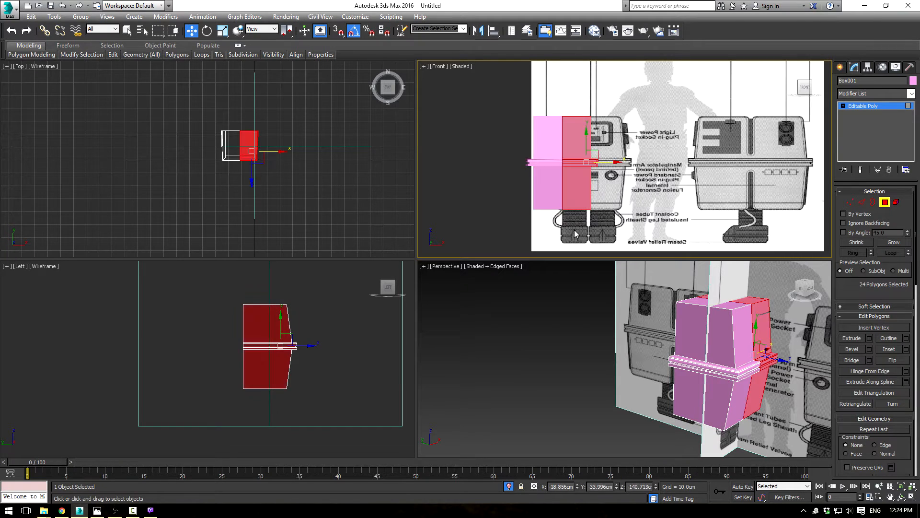
right_click(271, 399)
key("F3")
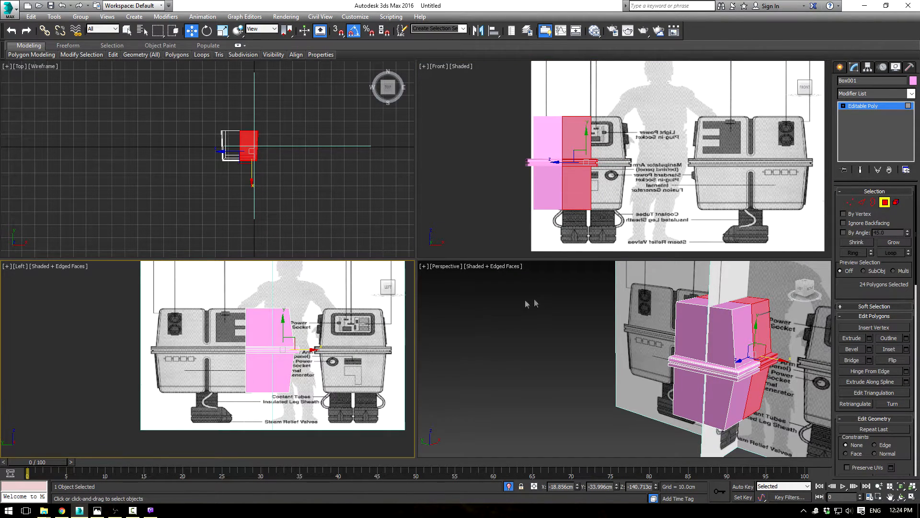
right_click(527, 304)
left_click(552, 306)
left_click(859, 107)
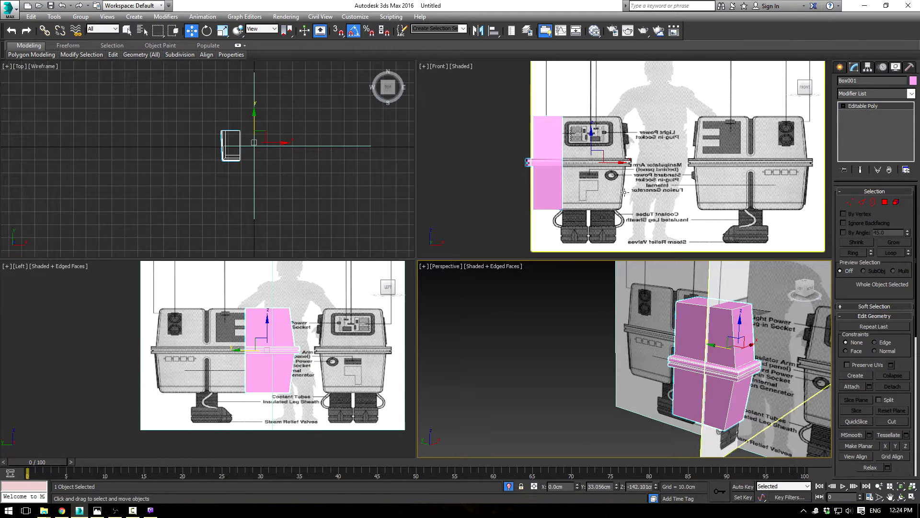
Step: Move the half body to about X 75 cm over the front blueprint and shift its cut-side vertices to the center line
scroll(624, 158, "up", 3)
left_click_drag(646, 153, 626, 156)
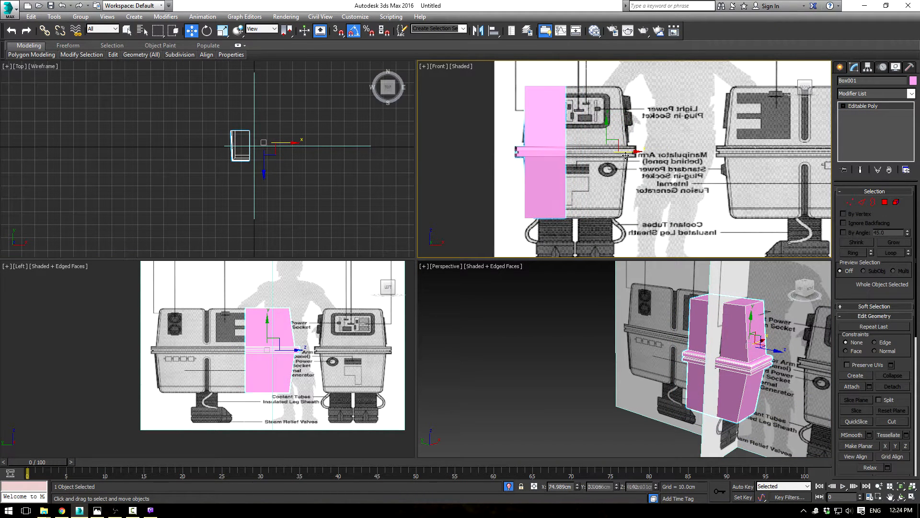
left_click(853, 203)
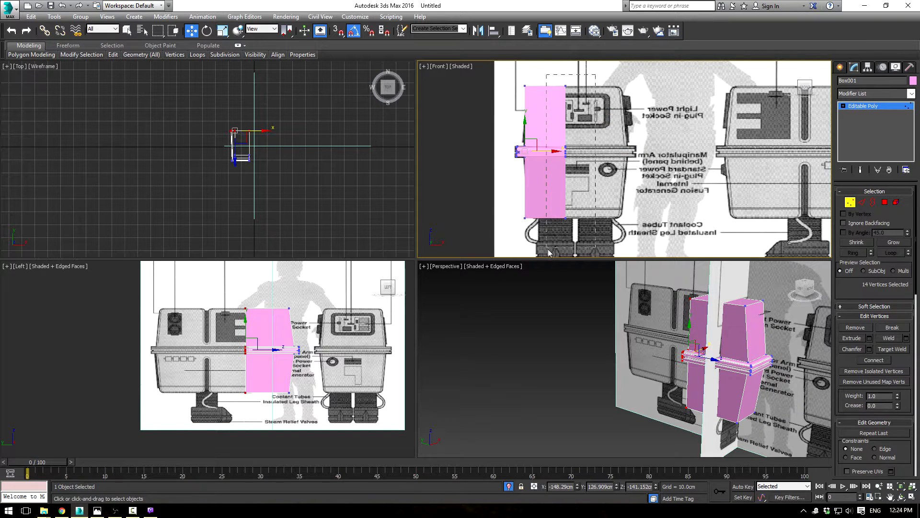
left_click_drag(559, 240, 560, 240)
left_click_drag(584, 150, 596, 149)
left_click(628, 140)
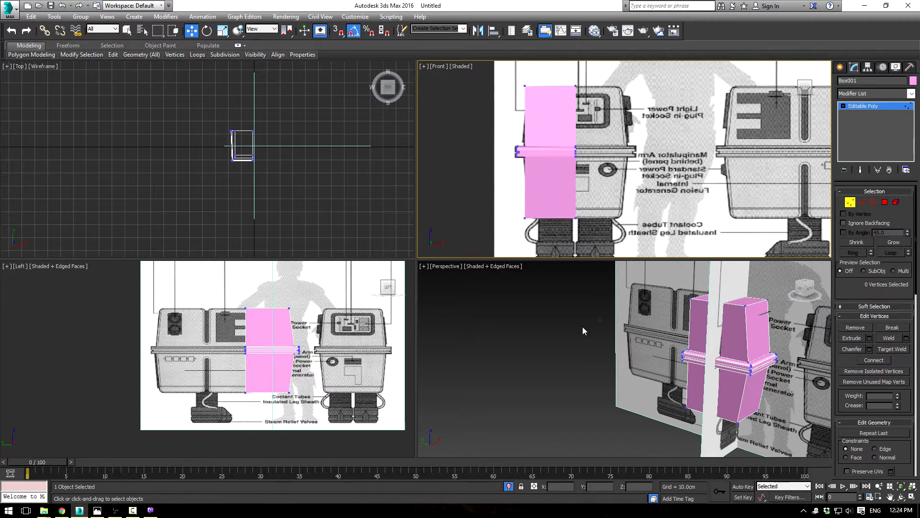
Step: Connect the ring of vertical edges on the upper body with two segments, using a pinch of 18 and a slide of -22
middle_click_drag(657, 333, 590, 344, "alt")
middle_click_drag(589, 107, 632, 160)
scroll(632, 160, "up", 2)
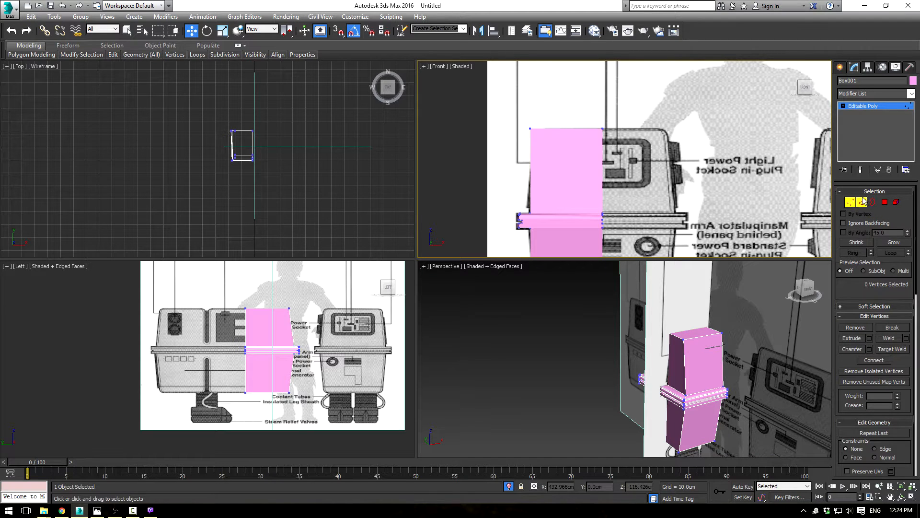
left_click(862, 202)
scroll(668, 356, "up", 3)
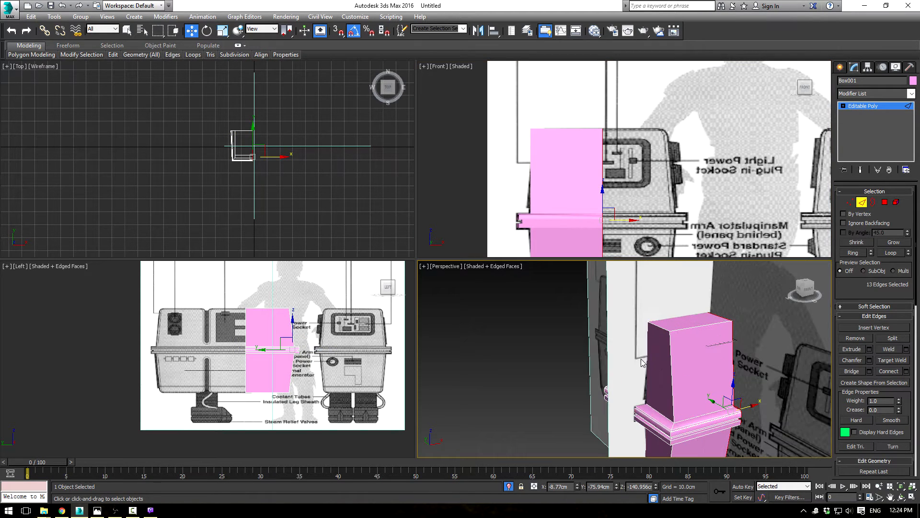
left_click(737, 349)
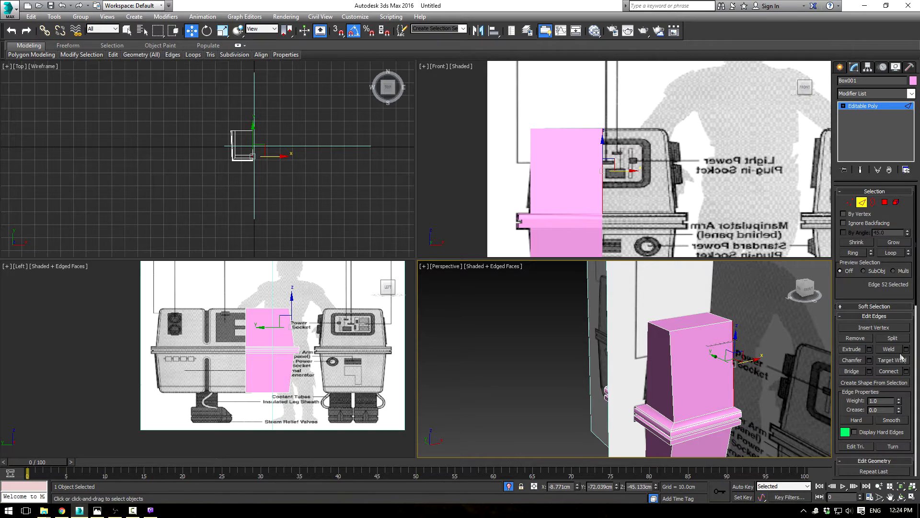
left_click(871, 251)
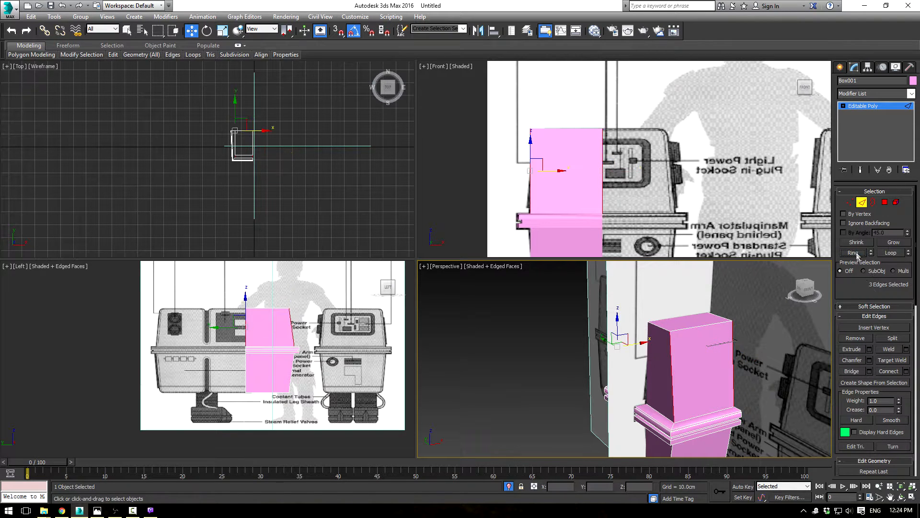
left_click(906, 371)
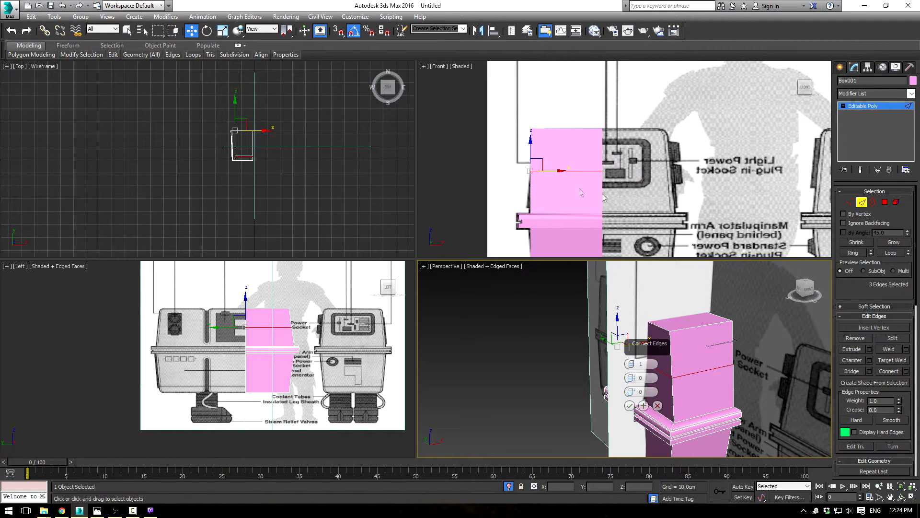
left_click(632, 366)
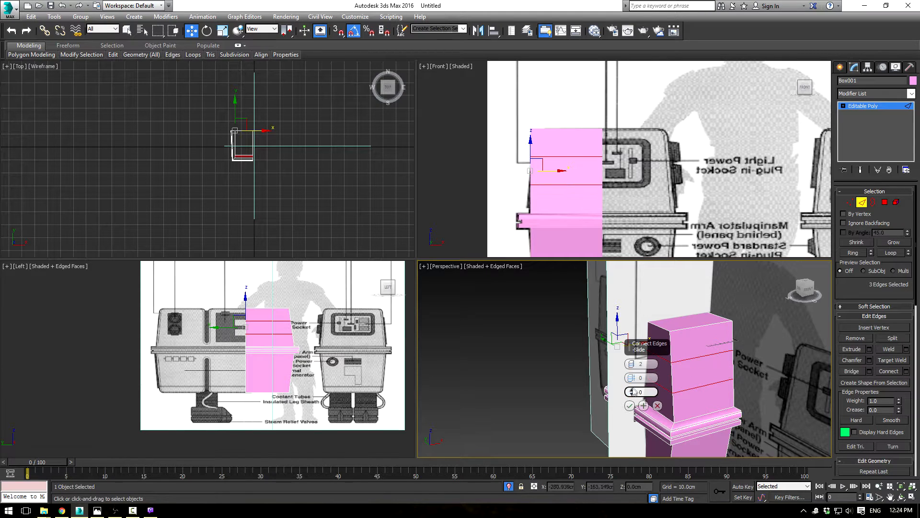
left_click_drag(631, 391, 628, 443)
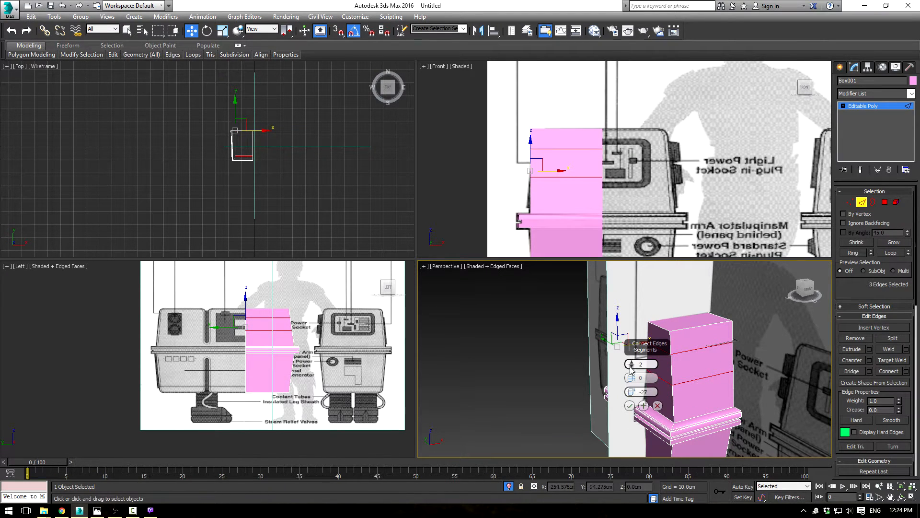
left_click_drag(631, 378, 635, 342)
left_click_drag(631, 390, 637, 379)
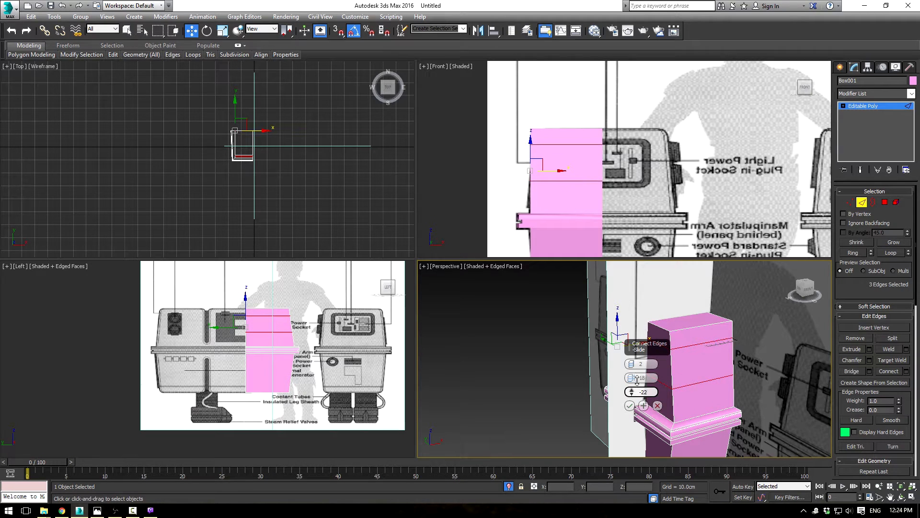
left_click(630, 406)
Step: Leave edge editing and make the body see-through so the blueprint's socket panel shows behind it
middle_click_drag(635, 186, 663, 167)
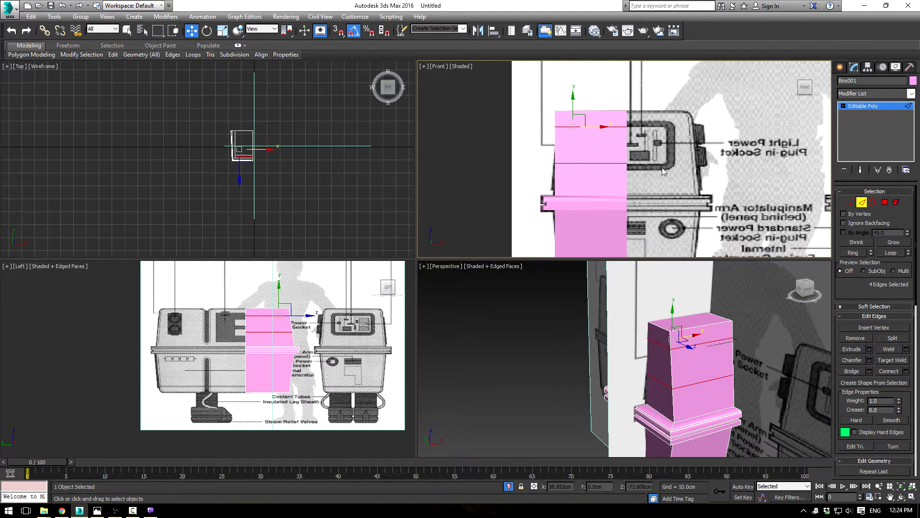
left_click(869, 109)
key("alt+x")
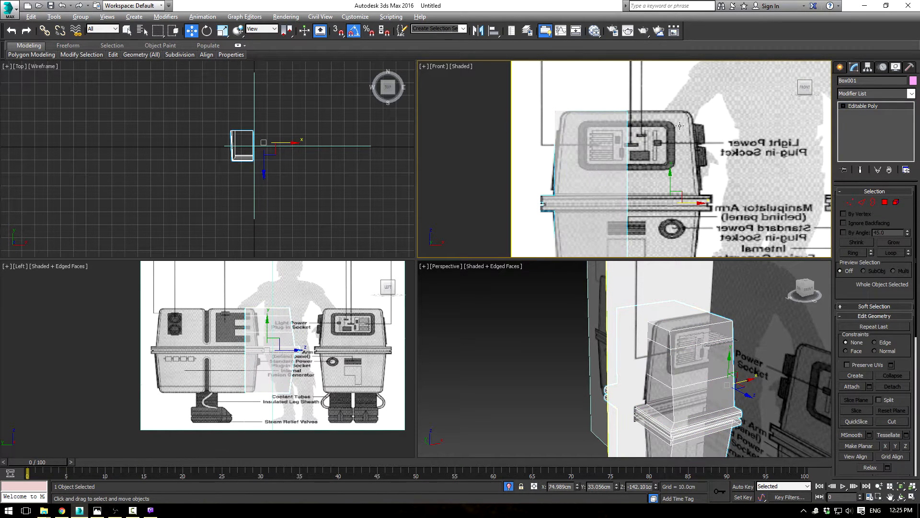
Step: Connect the two new horizontal edges on the upper front face with one segment, slid toward the socket panel's outer side
left_click(862, 202)
left_click(719, 345)
left_click(720, 376, "ctrl")
left_click(907, 372)
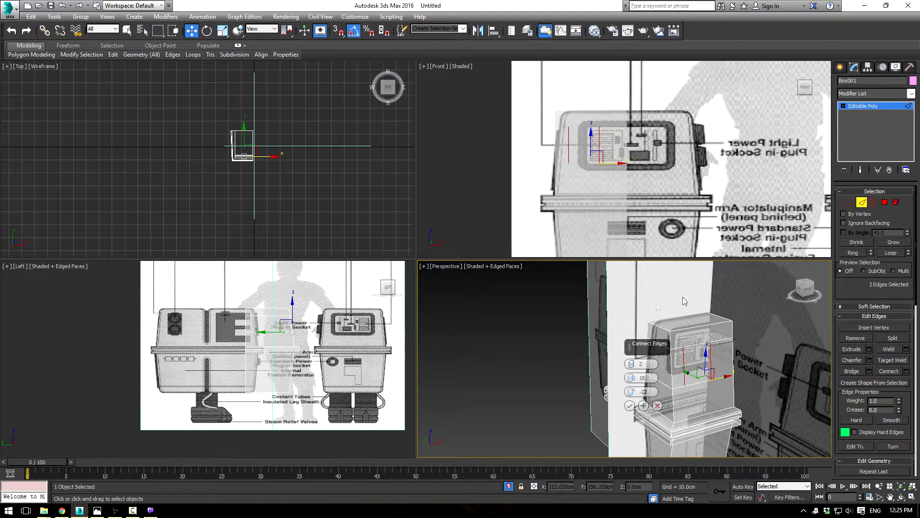
left_click(632, 367)
left_click_drag(632, 392, 633, 373)
left_click(630, 406)
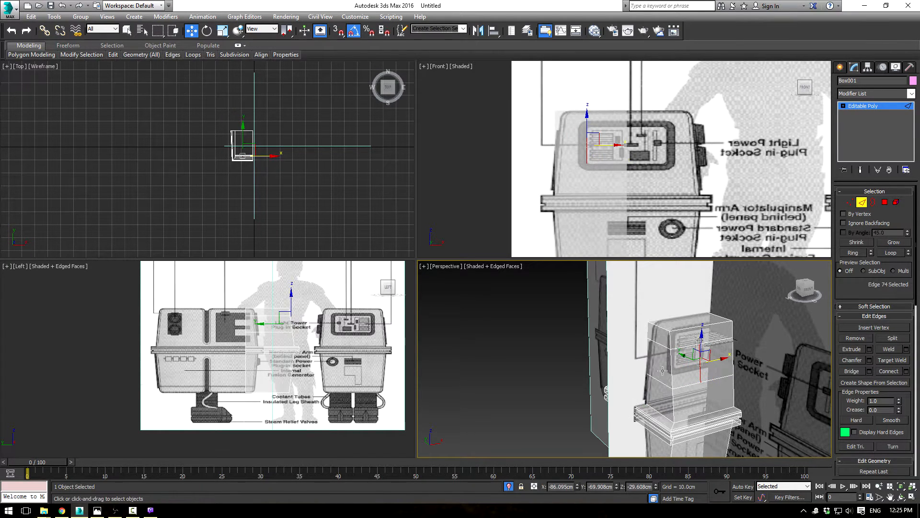
Step: Select the socket panel polygon on the upper front face and examine the panel in the Power Droid reference photo
left_click(887, 202)
left_click(713, 355)
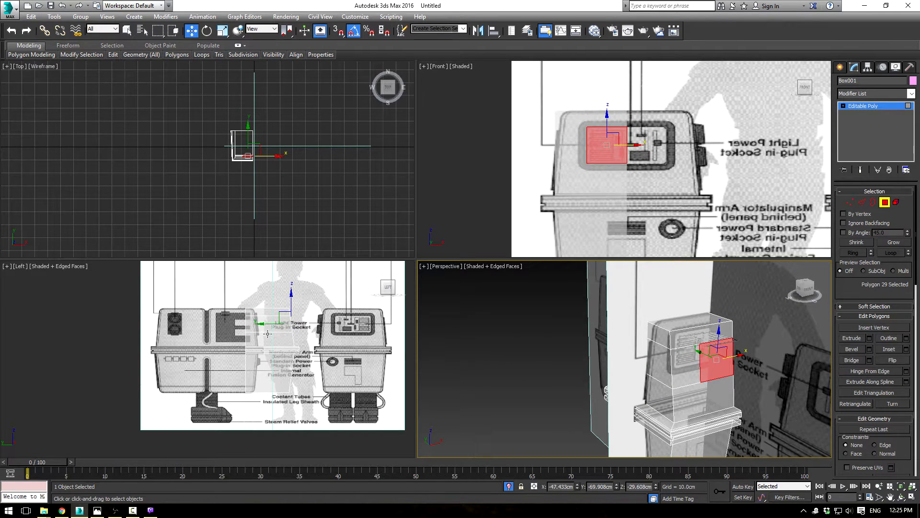
scroll(268, 333, "up", 2)
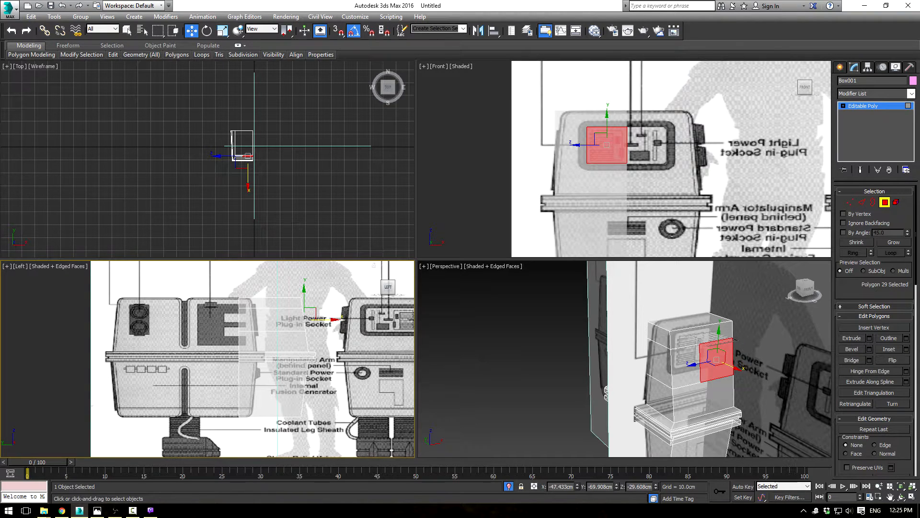
left_click_drag(0, 110, 223, 141)
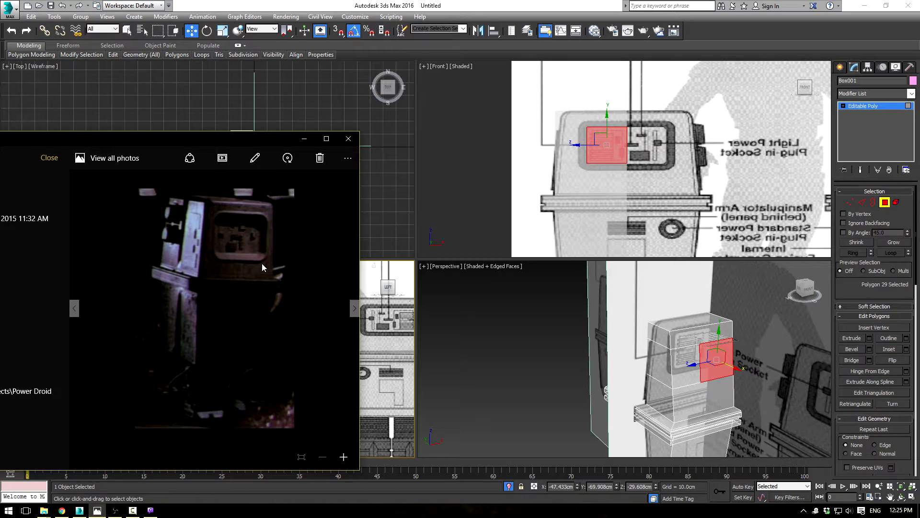
left_click_drag(269, 139, 0, 139)
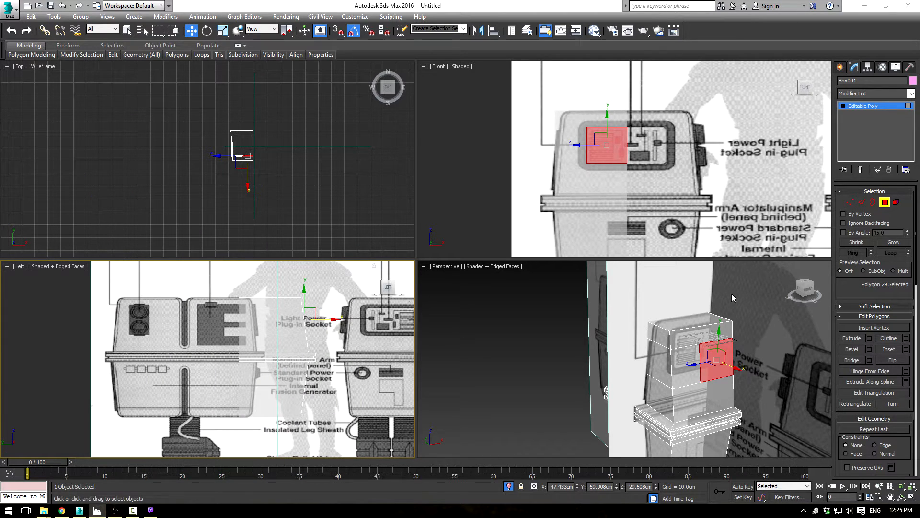
Step: Select the socket panel's upper horizontal edge and raise it along the sloped front face using the Local coordinate system
left_click(862, 202)
left_click(716, 340)
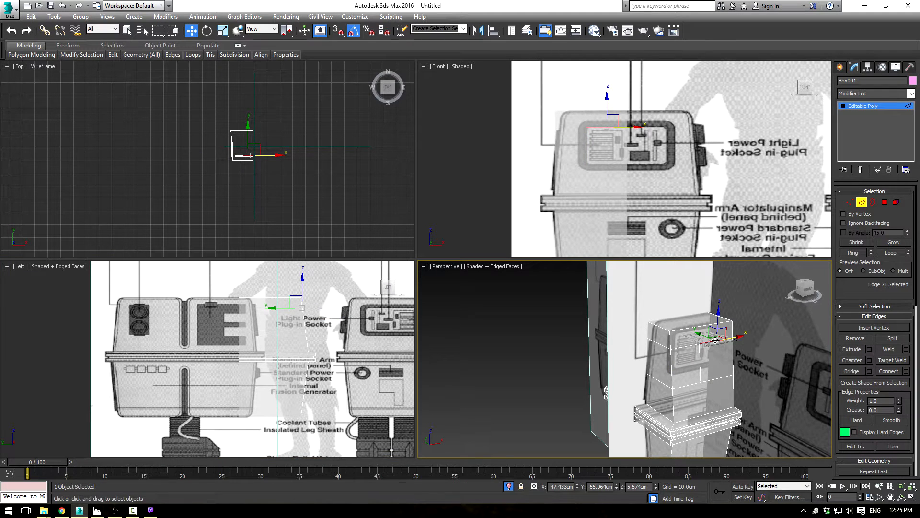
scroll(342, 307, "up", 3)
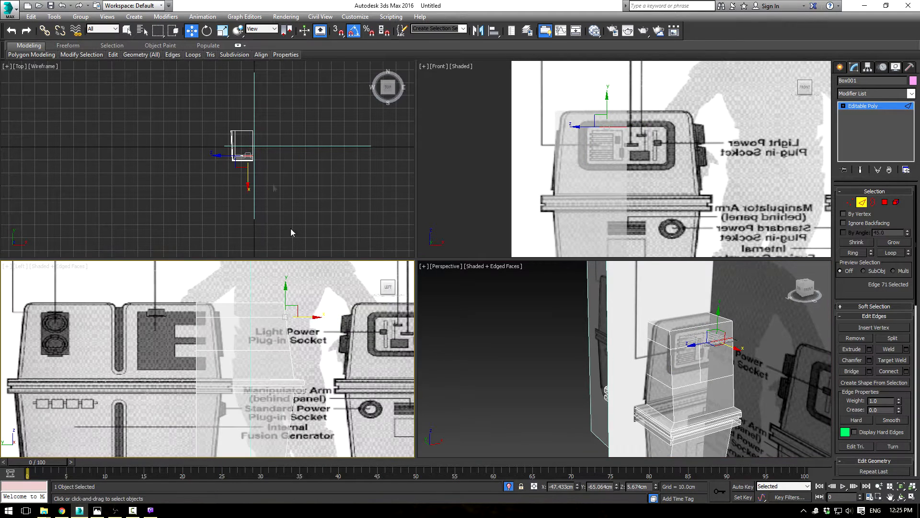
left_click(263, 29)
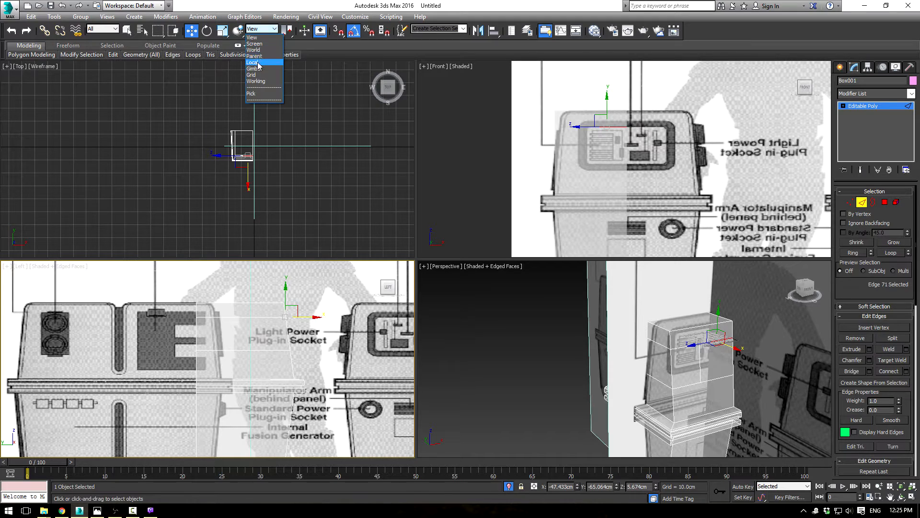
left_click(262, 68)
left_click_drag(280, 291, 280, 281)
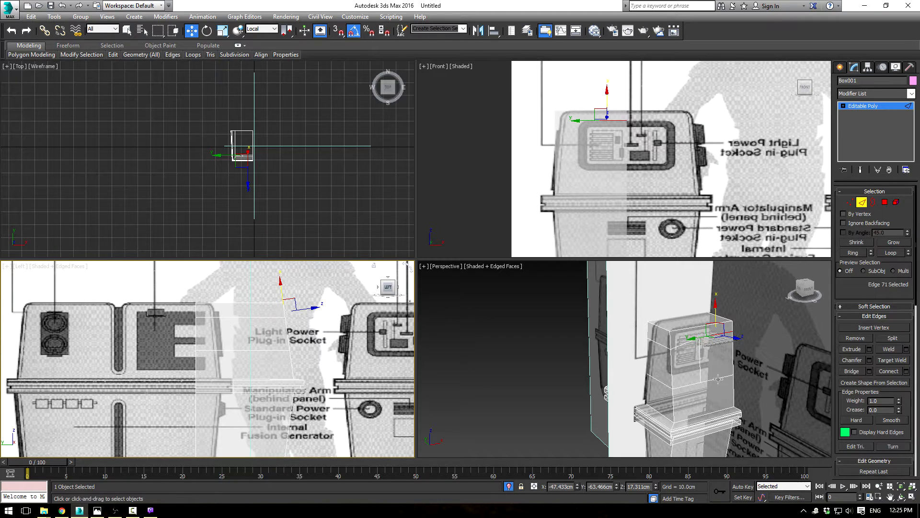
Step: Lower the socket panel's bottom edge along the slope and move its outer vertical edge outward to match the blueprint's panel frame
left_click(285, 328, "ctrl")
left_click_drag(286, 328, 287, 334)
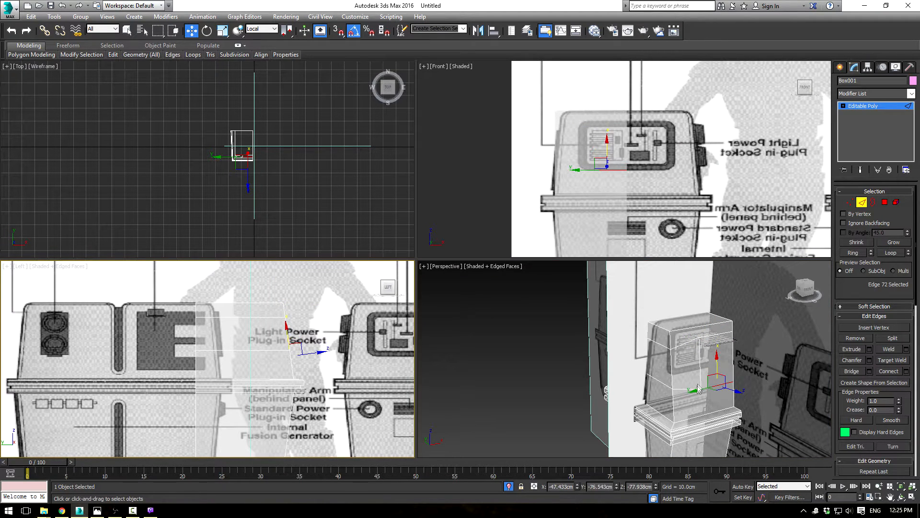
left_click(700, 369)
middle_click(608, 164)
left_click_drag(566, 144, 555, 146)
Step: Try to adjust the horizontal edges on the body's outer side to line up with the enlarged socket panel
left_click(662, 346)
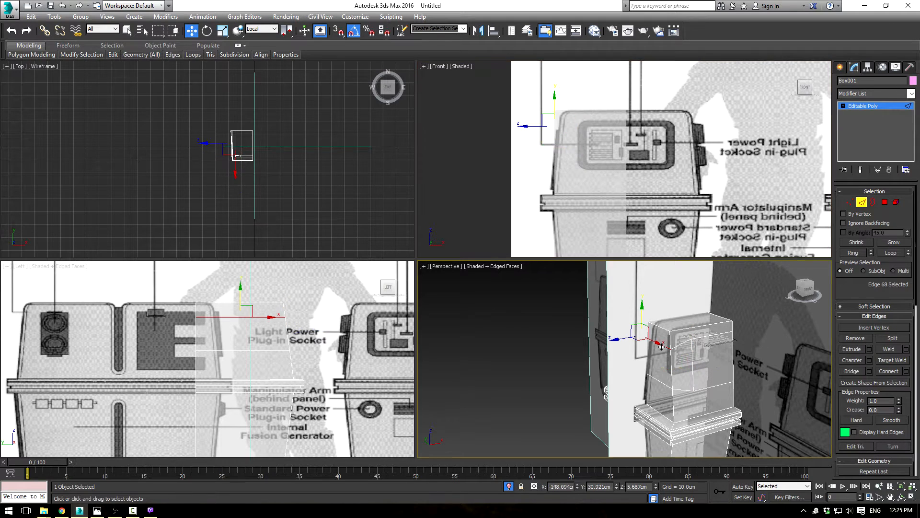
scroll(298, 328, "up", 2)
scroll(576, 170, "up", 1)
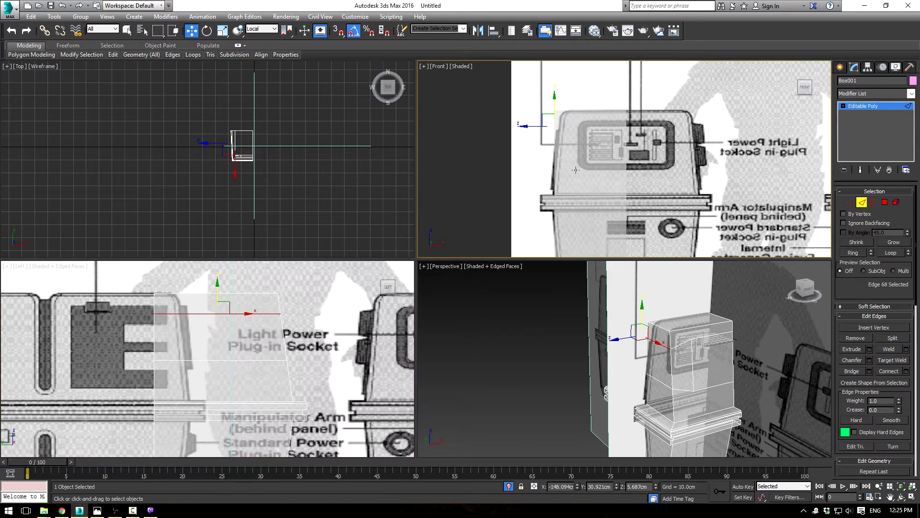
middle_click_drag(280, 140, 286, 140)
middle_click_drag(555, 105, 556, 103)
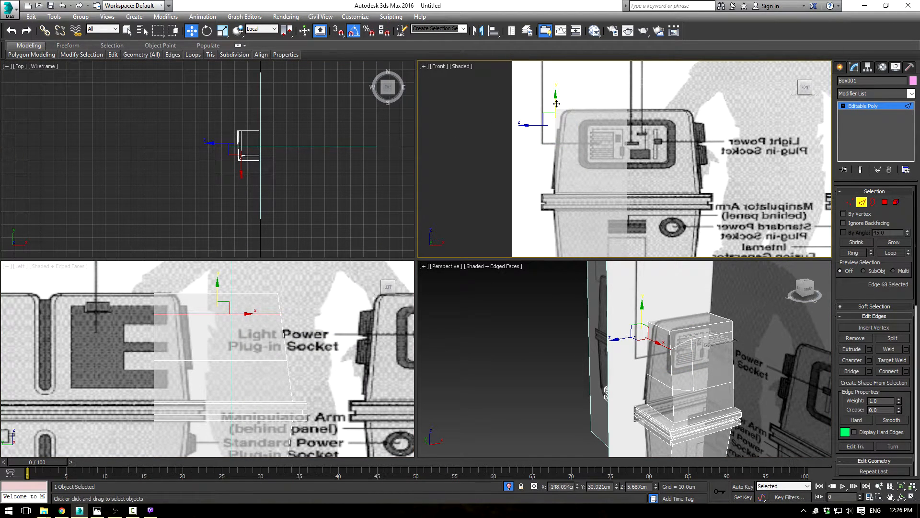
left_click_drag(557, 103, 561, 105)
left_click(537, 372)
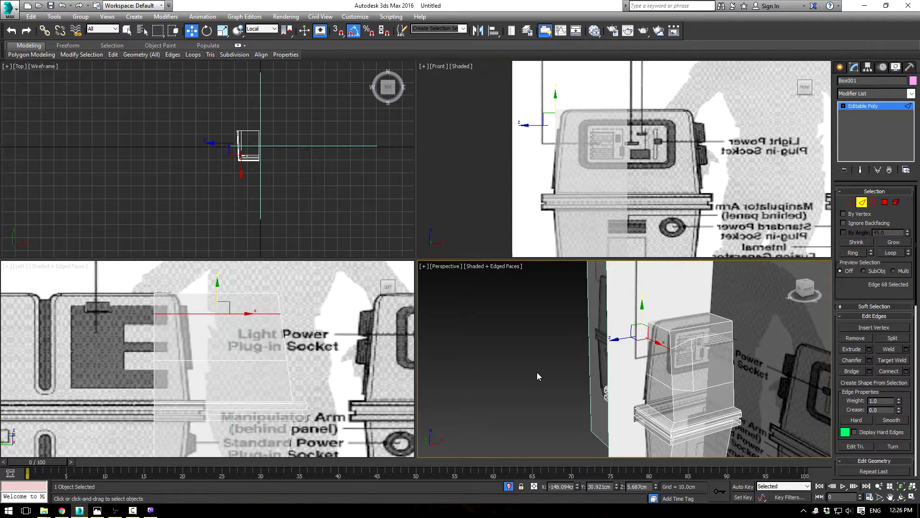
left_click(661, 344)
left_click(662, 384)
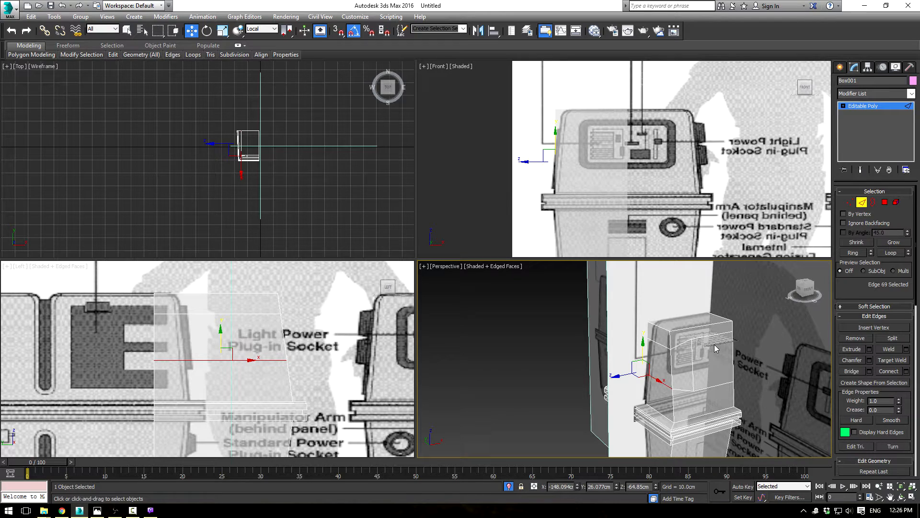
Step: Extrude the socket panel polygon inward into the body to form a recess
left_click(885, 202)
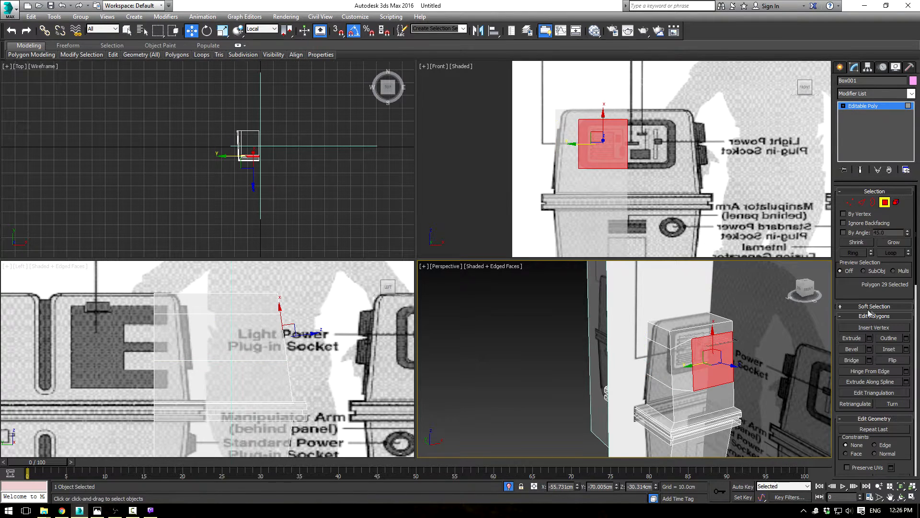
left_click(852, 338)
left_click_drag(712, 362, 707, 404)
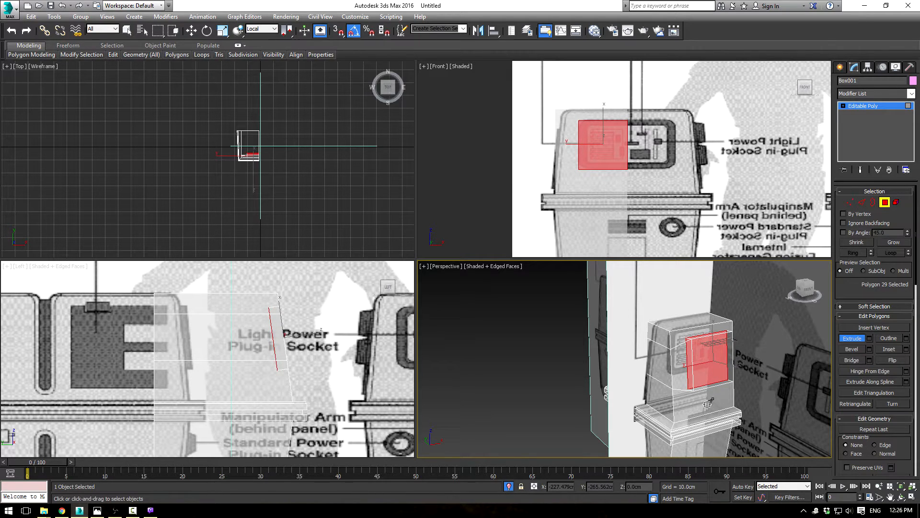
left_click_drag(708, 404, 709, 402)
Step: Scale down the recessed polygon and raise it slightly to fit the blueprint's inner socket panel
key("r")
left_click_drag(710, 360, 714, 373)
key("w")
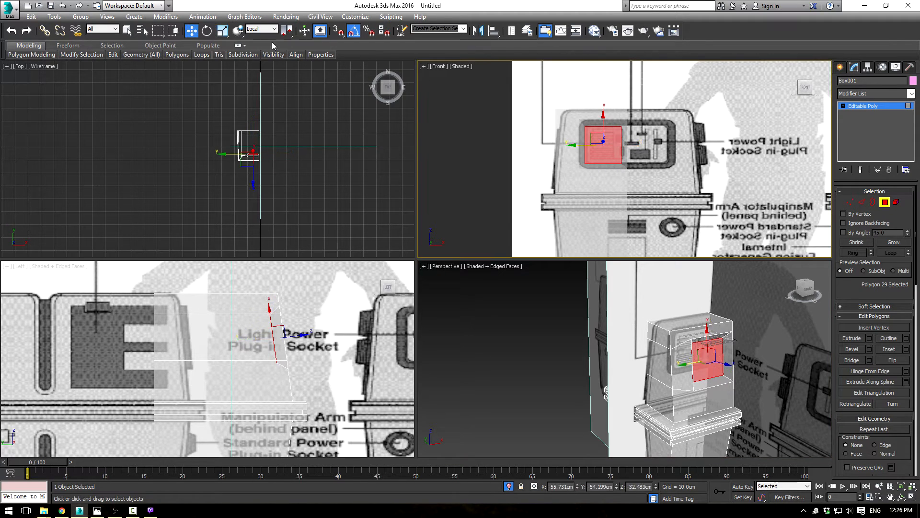
left_click_drag(708, 335, 708, 335)
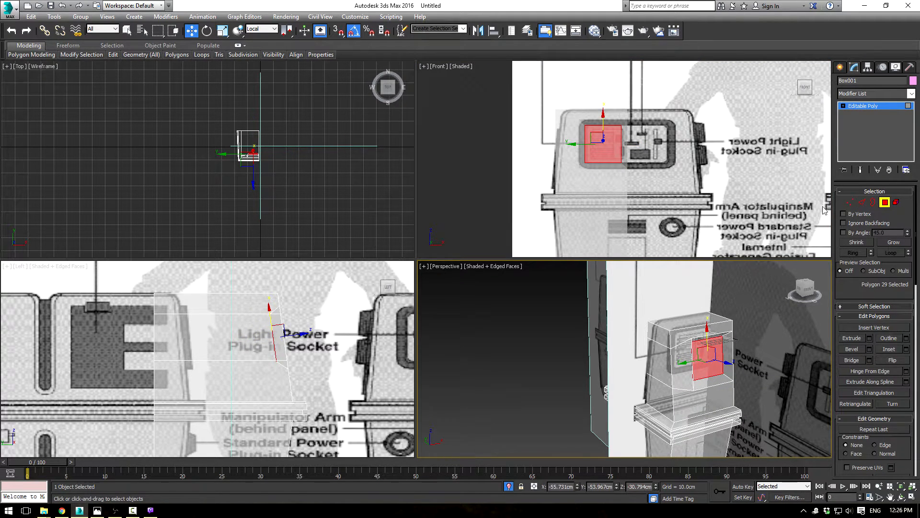
Step: Move the recess floor's two outer vertices horizontally inward to the blueprint's inner panel border, using the View coordinate system
left_click(850, 202)
scroll(566, 124, "up", 4)
key("F4")
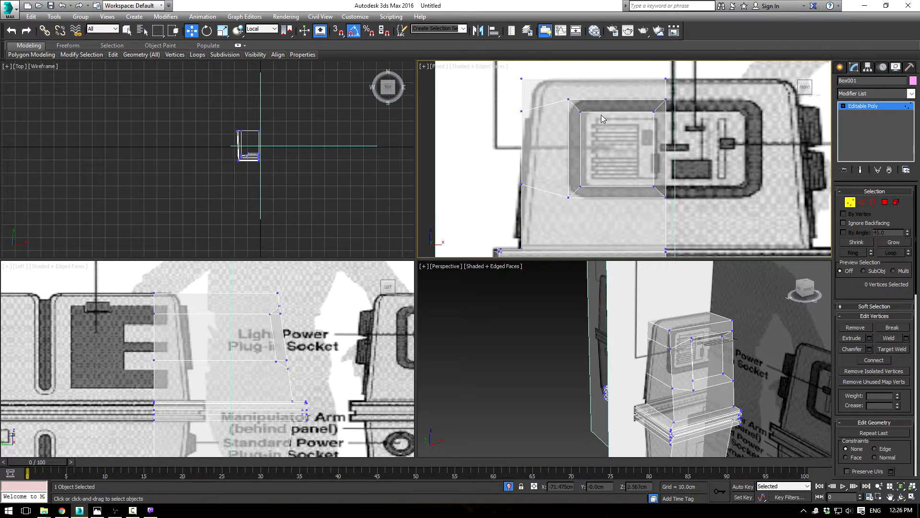
left_click_drag(595, 109, 574, 196)
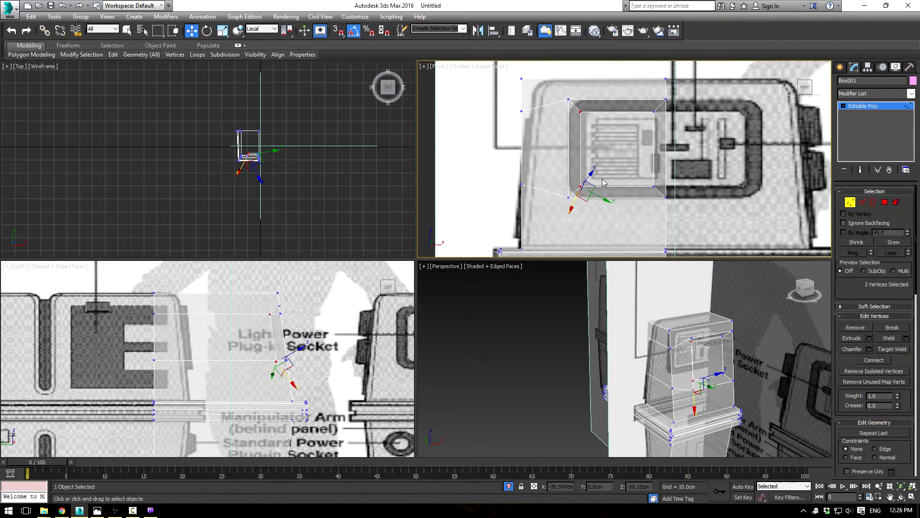
left_click(257, 30)
left_click(254, 36)
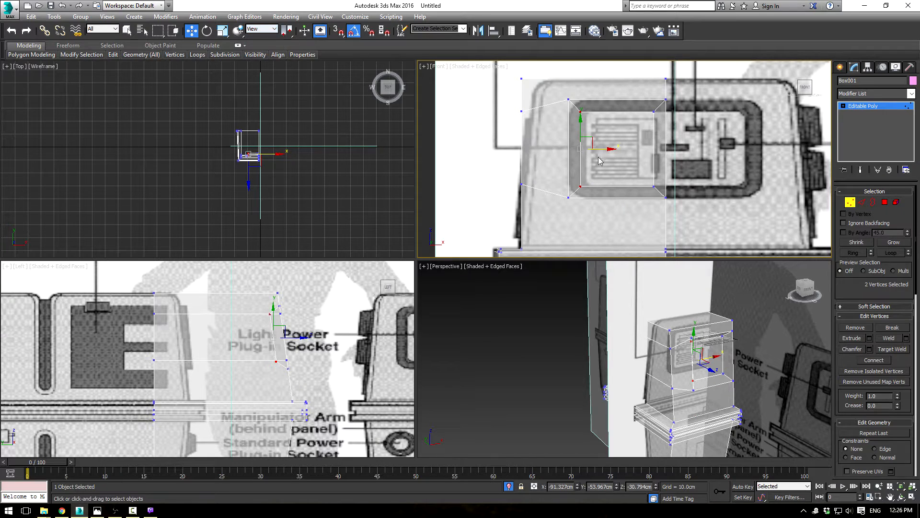
left_click_drag(602, 149, 607, 148)
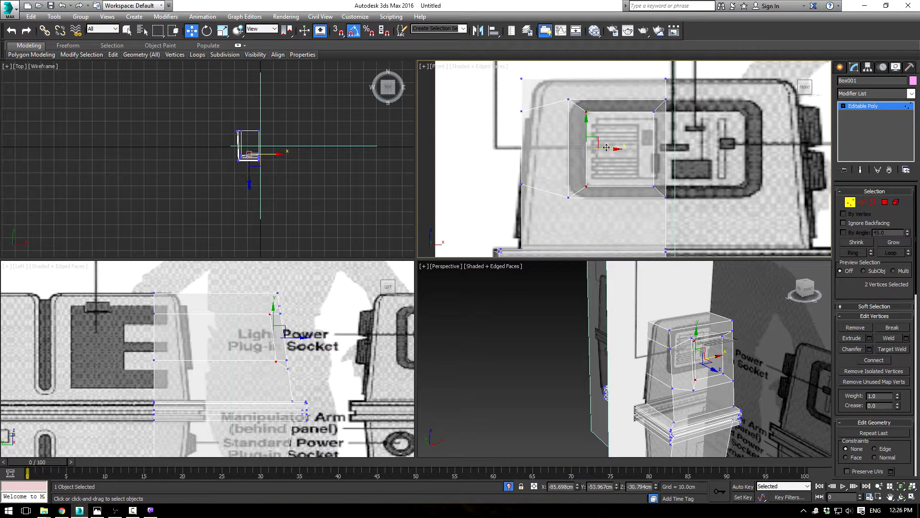
Step: Delete the recess wall polygon on the body's centre side and move the open inner vertical edge out to the centre line
left_click(885, 202)
left_click(727, 340)
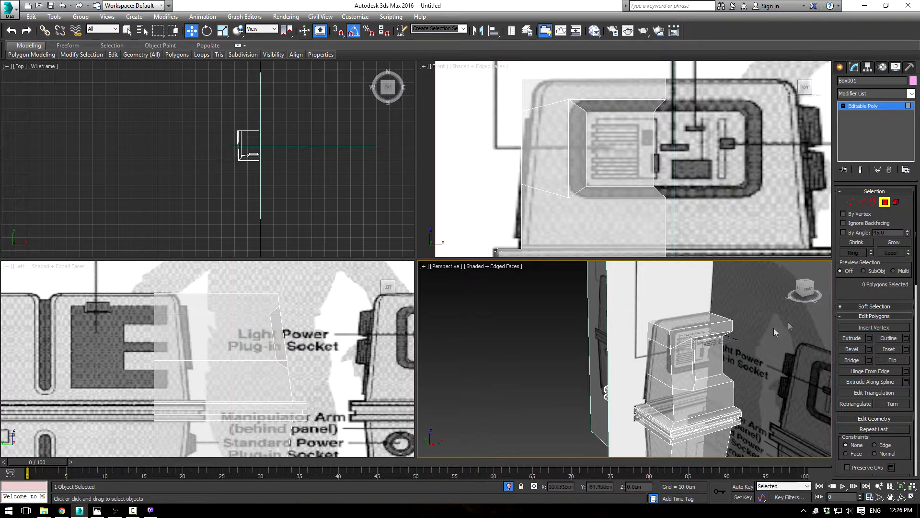
left_click(862, 202)
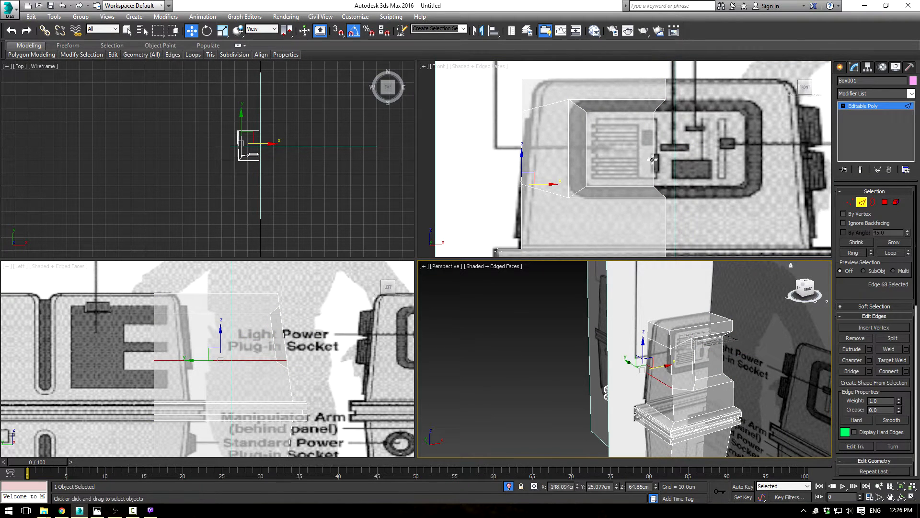
left_click(652, 160)
scroll(652, 160, "up", 4)
scroll(657, 158, "down", 3)
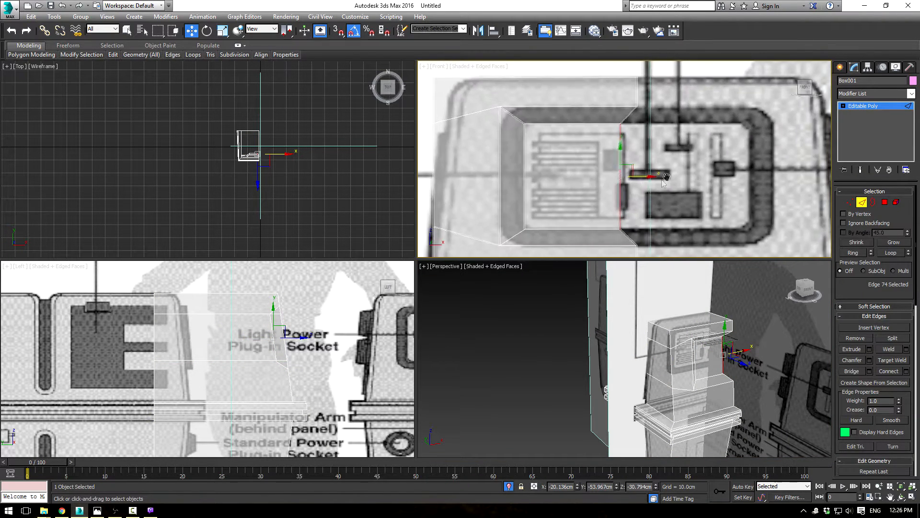
left_click_drag(634, 177, 653, 176)
left_click(709, 357)
Step: Select the ring of short edges running from the rim to the floor across the recess walls
scroll(698, 363, "down", 2)
scroll(697, 365, "down", 3)
middle_click_drag(708, 376, 689, 330, "alt")
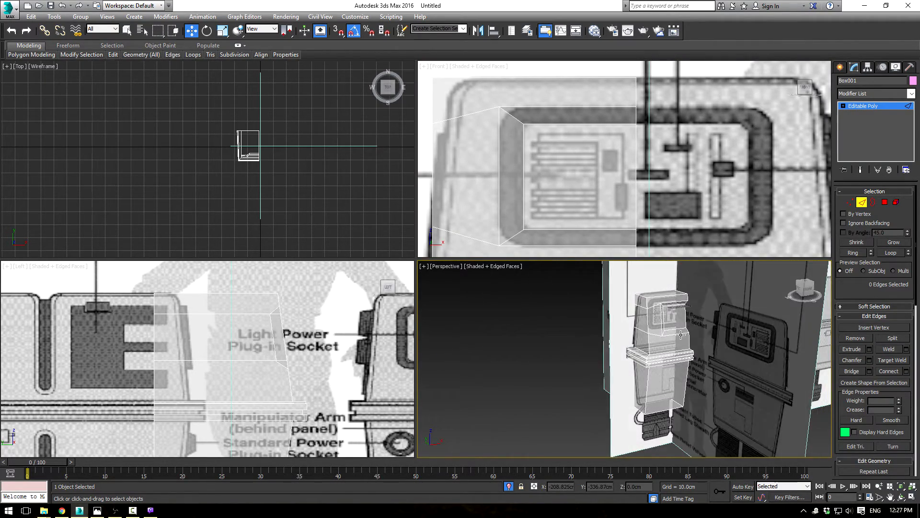
scroll(688, 336, "up", 6)
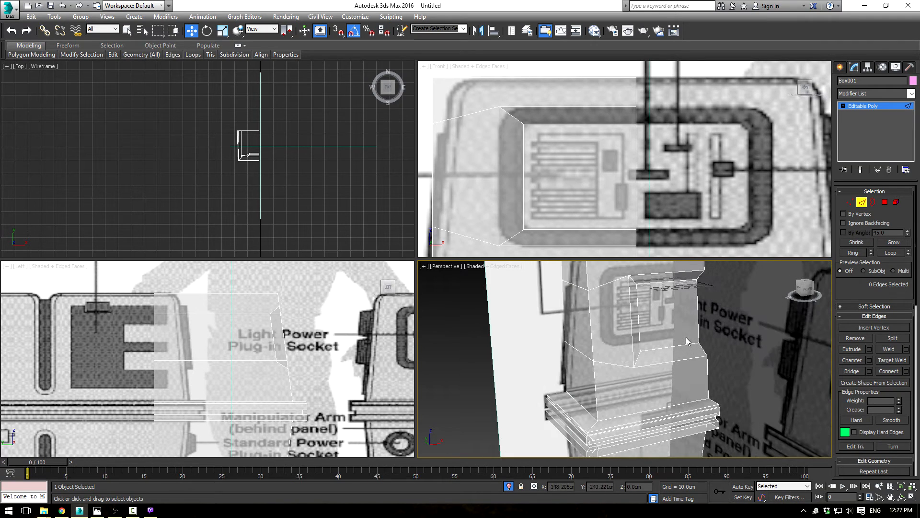
middle_click_drag(664, 337, 687, 322, "alt")
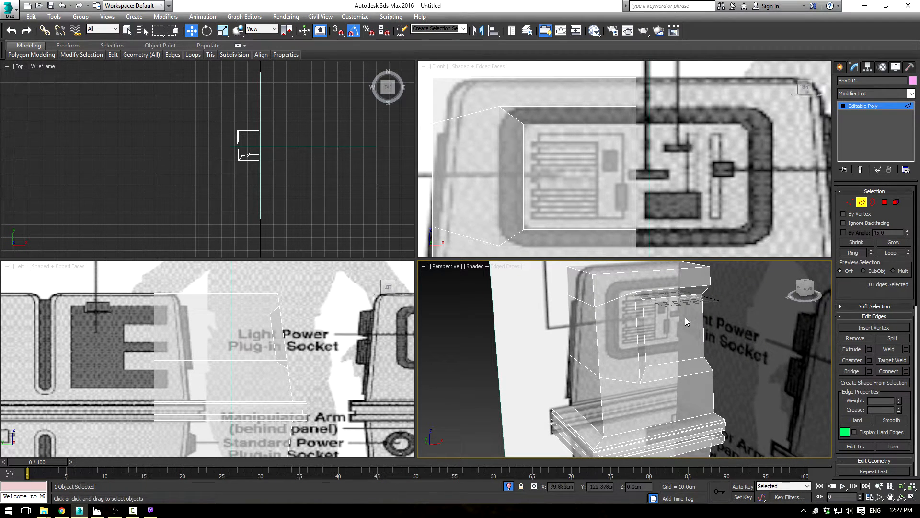
scroll(691, 304, "up", 3)
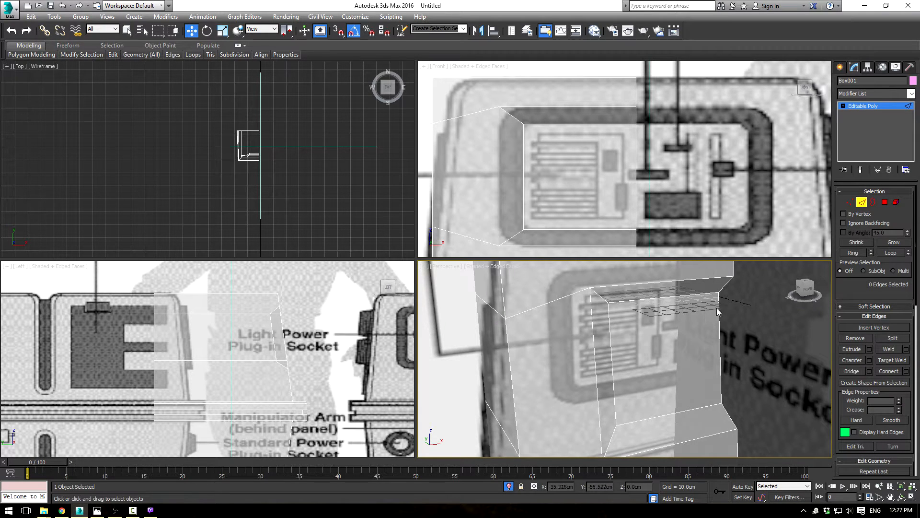
left_click(727, 284)
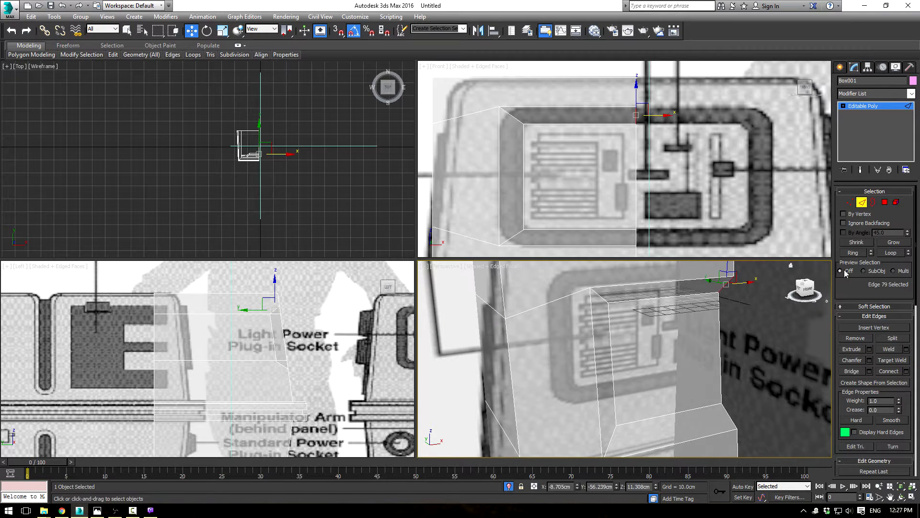
left_click(891, 253)
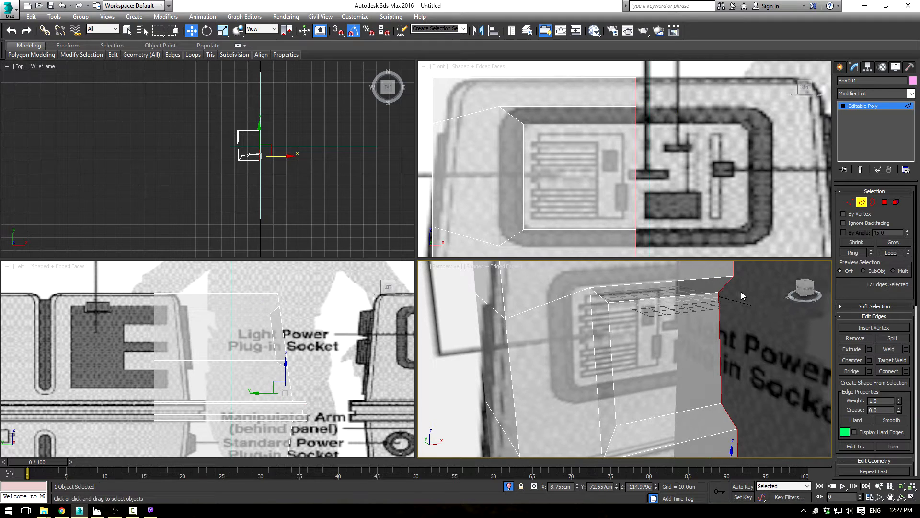
left_click(726, 285)
left_click(853, 253)
Step: Connect the recess wall edges with two segments, using a pinch of -40 and a slide of -194
scroll(803, 324, "up", 3)
left_click(906, 371)
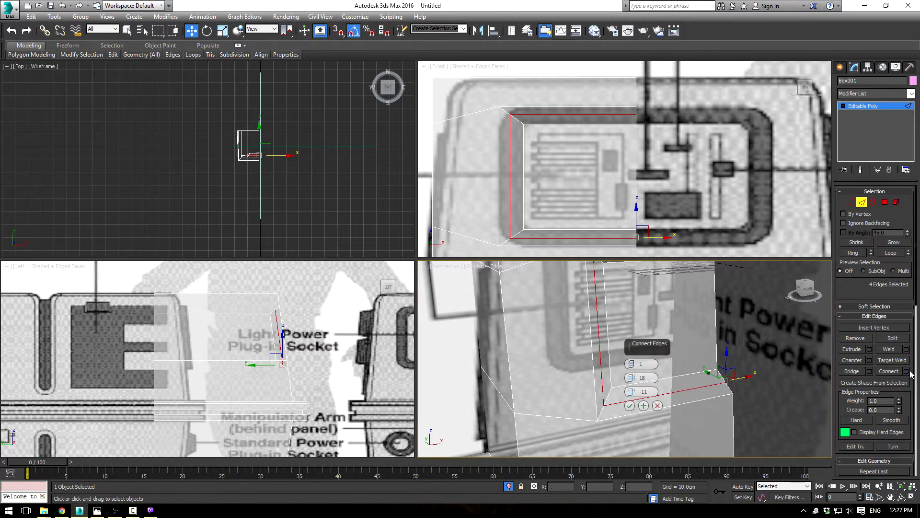
middle_click_drag(727, 295, 718, 318)
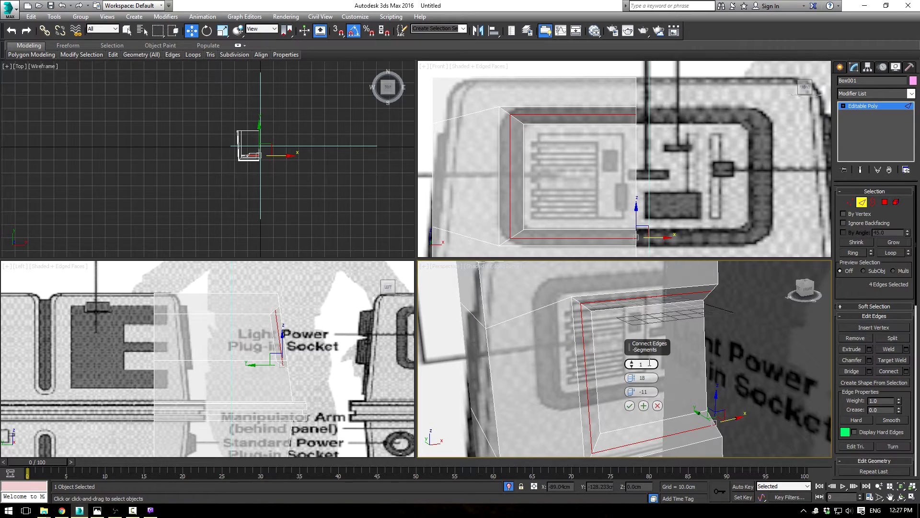
left_click(631, 363)
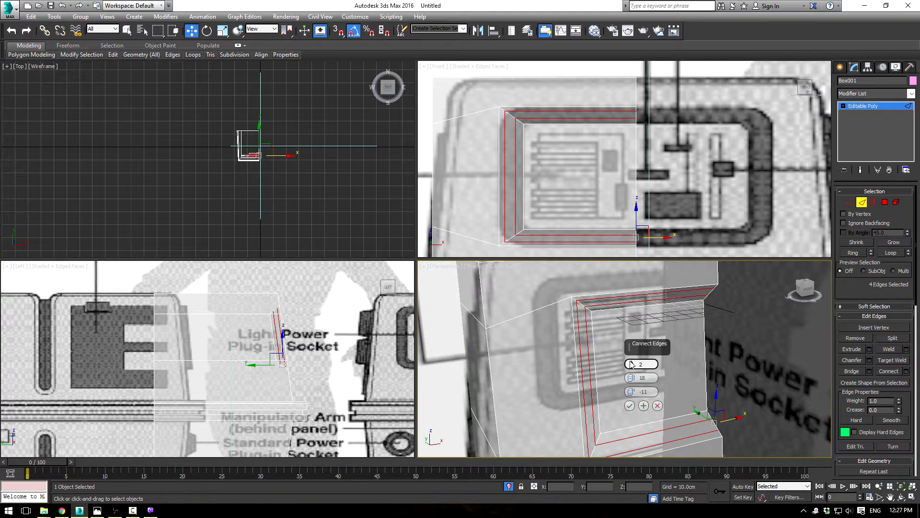
left_click_drag(631, 377, 631, 227)
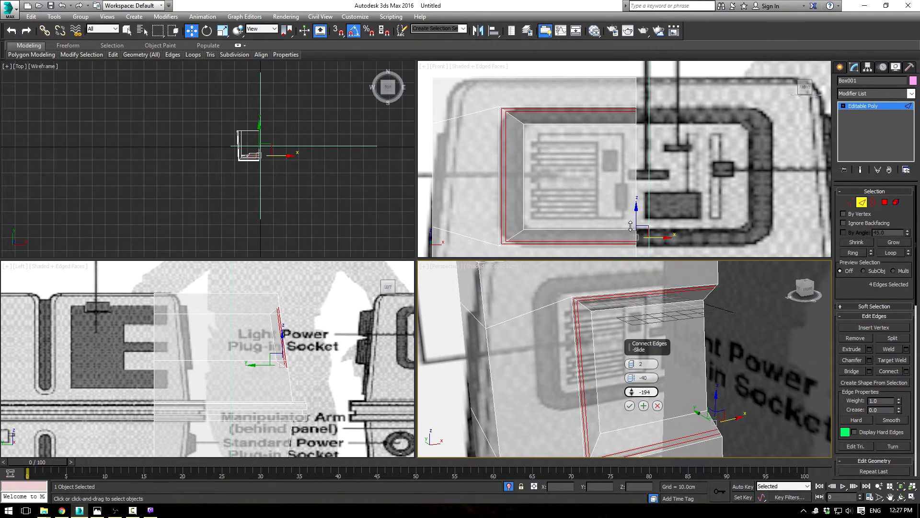
left_click(630, 406)
Step: Select the three-edge loop nearest the recess rim from the newly connected edges
scroll(675, 314, "up", 5)
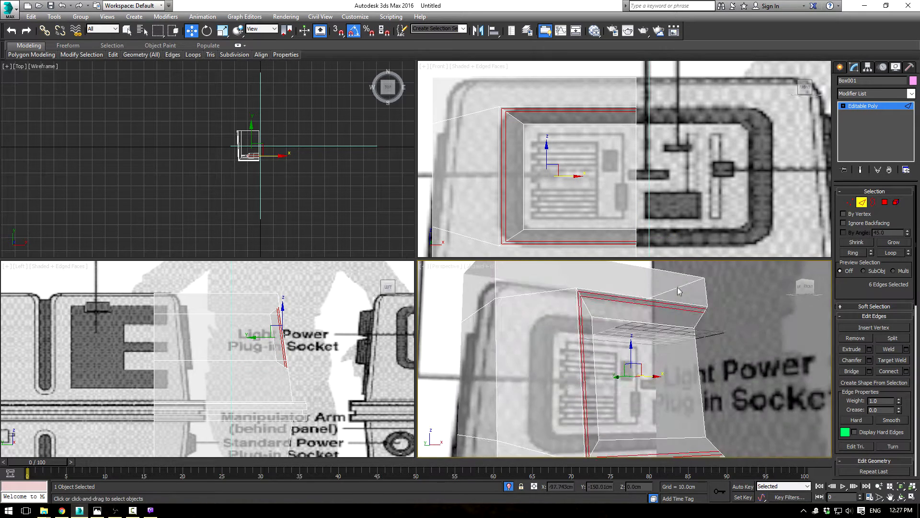
left_click(642, 323)
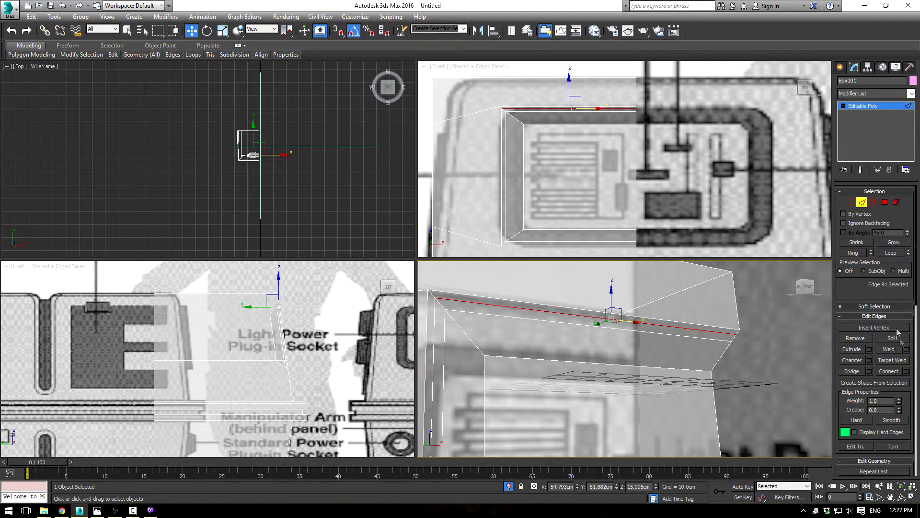
left_click(888, 254)
Step: Try to move the rim edge loop forward off the body's front face and slightly upward in the side view
scroll(648, 337, "up", 2)
middle_click_drag(640, 365, 657, 297)
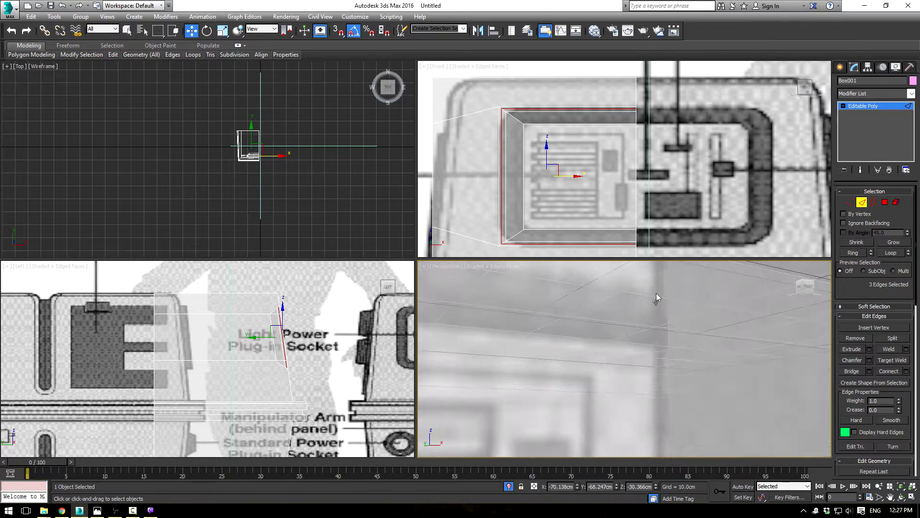
scroll(658, 298, "down", 2)
scroll(282, 351, "up", 2)
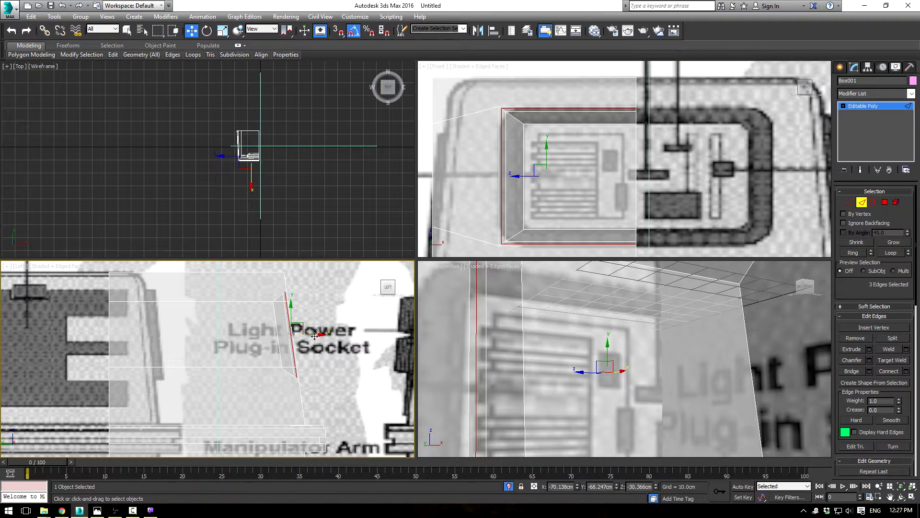
scroll(314, 335, "up", 2)
left_click_drag(315, 335, 320, 334)
left_click_drag(322, 334, 296, 307)
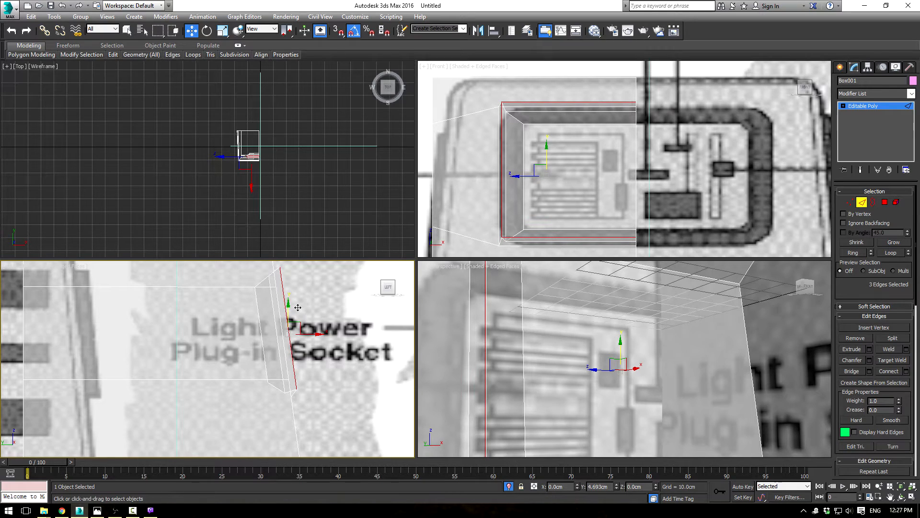
middle_click_drag(573, 353, 728, 300, "alt")
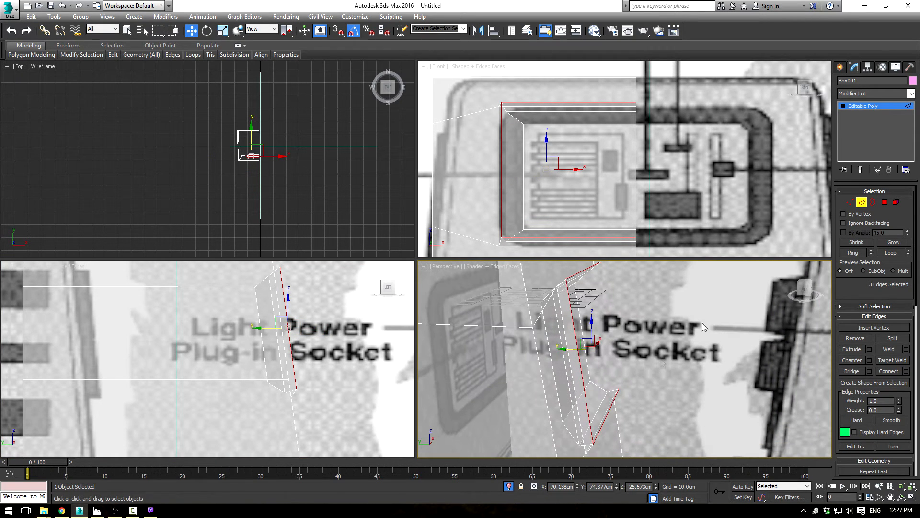
Step: Turn off see-through display and try to move the neighbouring rim loop outward from the front face and sideways toward the centre line
key("alt+x")
mouse_move(634, 376)
middle_mouse_down("alt")
mouse_move(660, 350)
mouse_move(633, 355)
mouse_move(560, 328)
mouse_move(576, 336)
mouse_move(570, 345)
middle_mouse_up("alt")
left_click(571, 342)
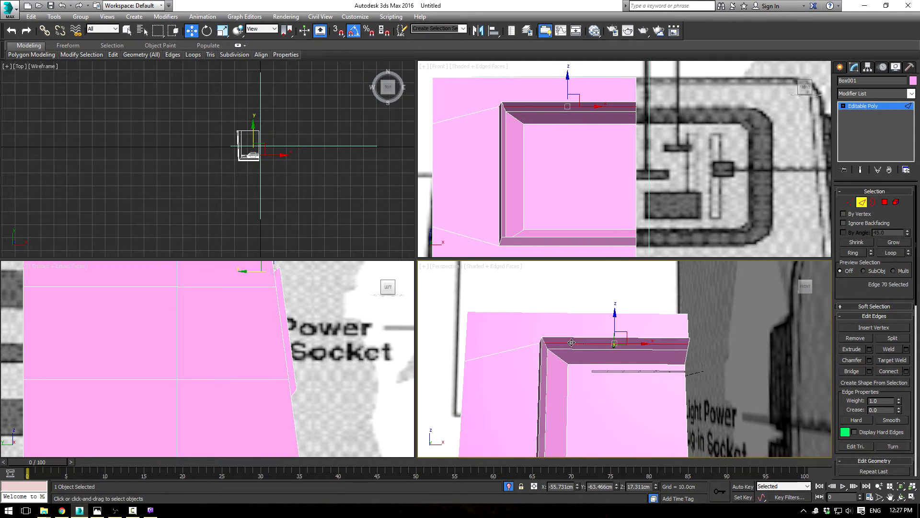
left_click(894, 256)
middle_click_drag(216, 319, 235, 323)
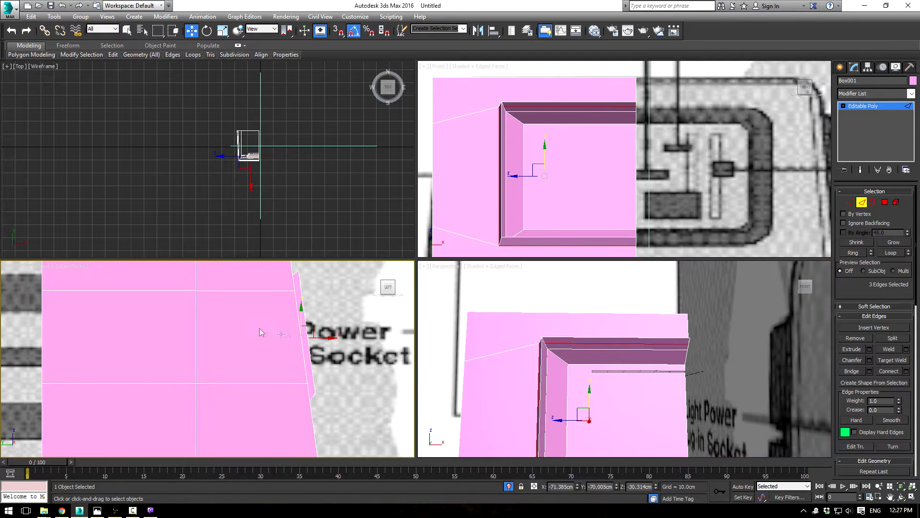
left_click_drag(320, 339, 326, 336)
middle_click_drag(666, 398, 644, 326, "alt")
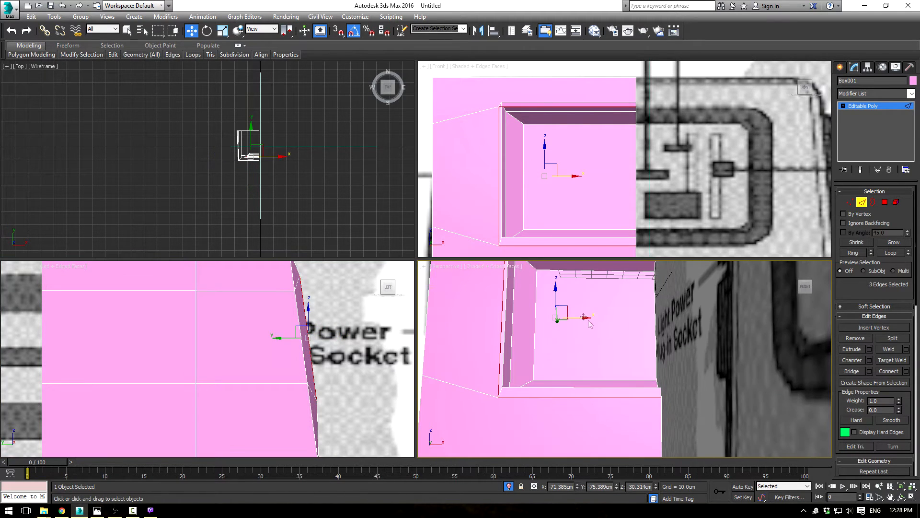
left_click_drag(576, 316, 583, 316)
middle_click_drag(583, 317, 656, 334, "alt")
Step: Try to raise the rim's bottom edge and shift it back toward the recess
left_click(583, 392)
mouse_move(582, 376)
middle_mouse_down("alt")
mouse_move(551, 389)
mouse_move(568, 399)
mouse_move(569, 378)
middle_mouse_up("alt")
left_click_drag(578, 377, 574, 360)
mouse_move(630, 349)
middle_mouse_down("alt")
mouse_move(597, 332)
mouse_move(622, 324)
mouse_move(631, 353)
middle_mouse_up("alt")
scroll(632, 353, "up", 3)
middle_click_drag(551, 349, 687, 296)
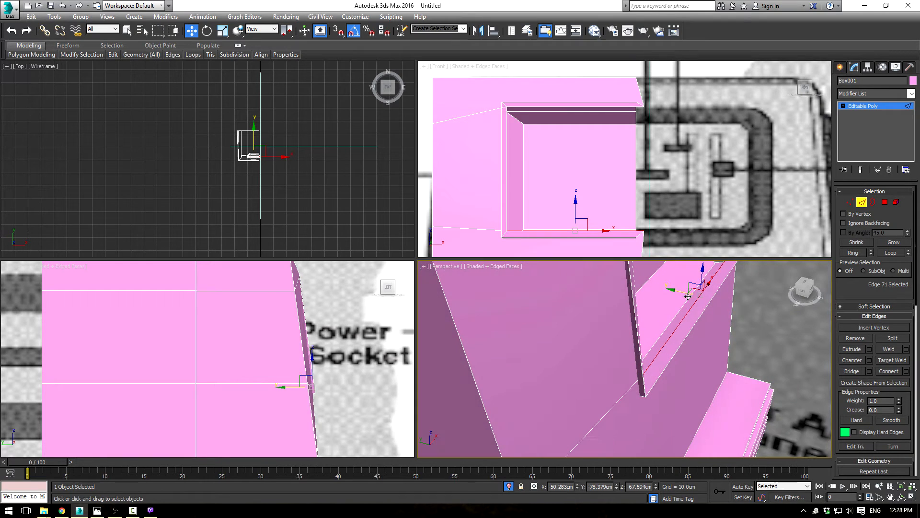
left_click_drag(683, 290, 706, 282)
middle_click_drag(733, 348, 689, 367, "alt")
Step: Undo all the trial moves of the rim loops and the bottom edge
key("ctrl+z")
key("ctrl+z")
key("ctrl+z")
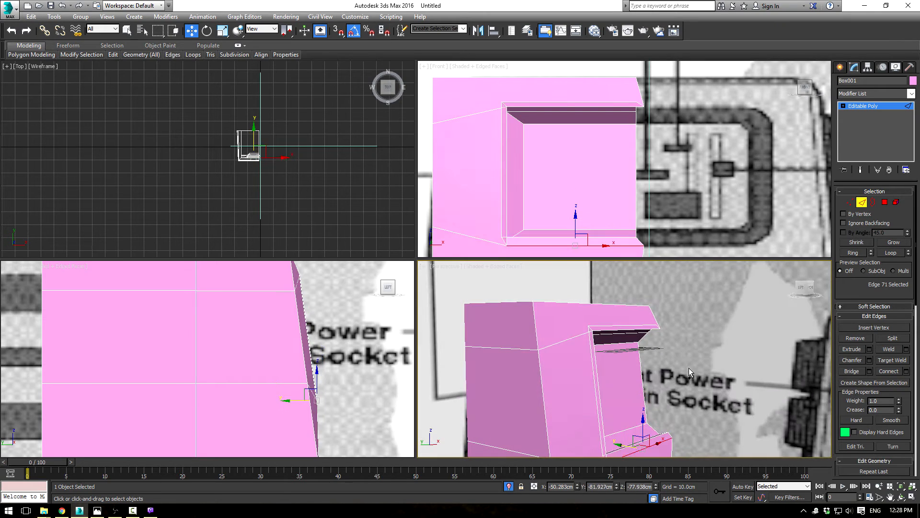
key("ctrl+z")
key("ctrl+z")
key("ctrl+z")
key("ctrl+z")
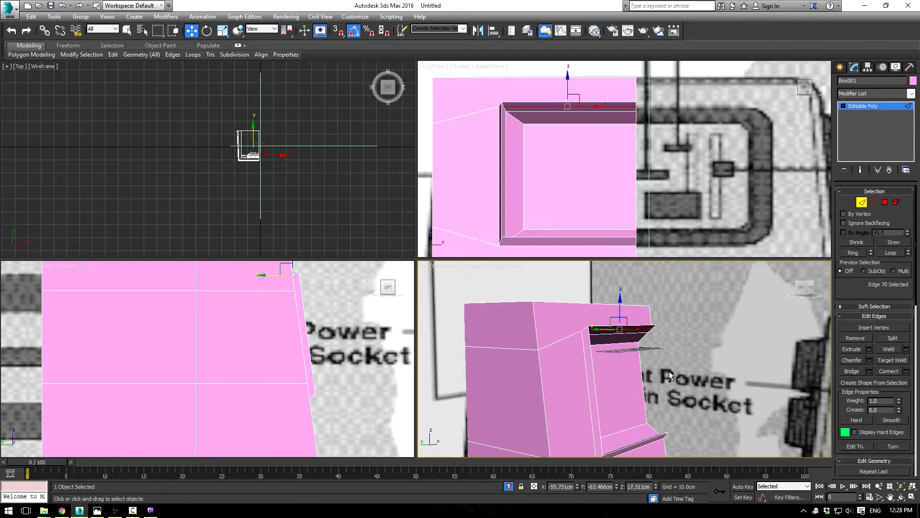
key("alt+x")
key("ctrl+z")
key("ctrl+z")
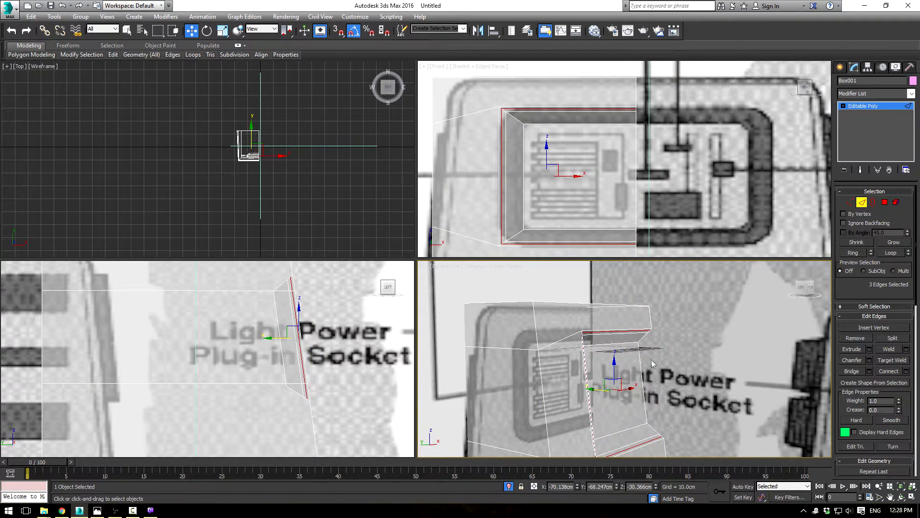
Step: With solid display on, convert the selected rim loop to its four vertices and push them outward from the body's front face
key("alt+x")
scroll(637, 337, "up", 8)
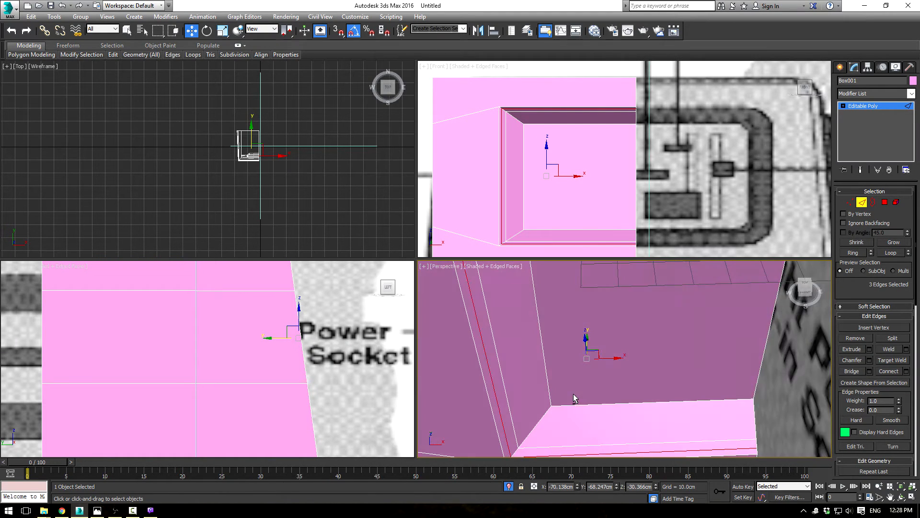
scroll(573, 394, "down", 8)
middle_click_drag(594, 369, 676, 276, "alt")
left_click(849, 205)
middle_click_drag(608, 349, 597, 314, "alt")
left_click_drag(609, 317, 614, 317)
mouse_move(614, 318)
middle_mouse_down("alt")
mouse_move(627, 317)
mouse_move(616, 331)
mouse_move(630, 323)
mouse_move(626, 334)
mouse_move(671, 324)
mouse_move(628, 337)
mouse_move(625, 330)
middle_mouse_up("alt")
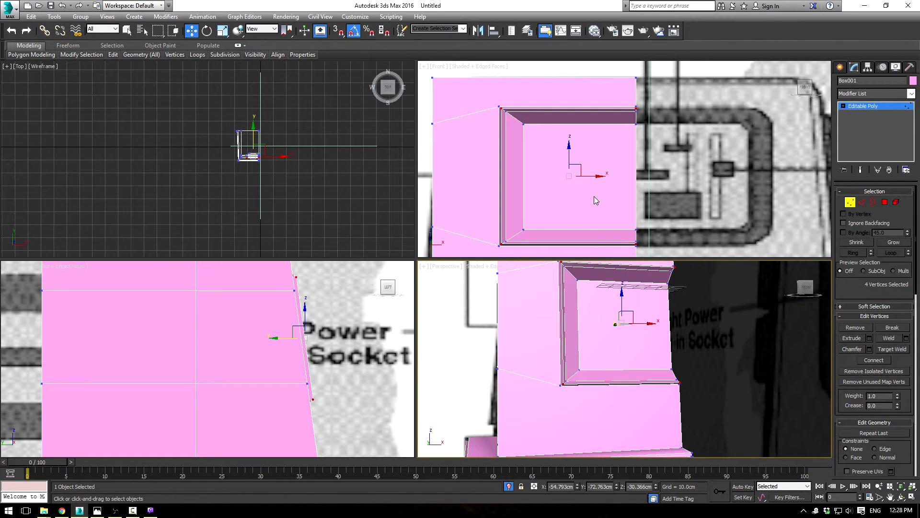
Step: Move the four rim vertices about 1 cm toward the centre line and scale them slightly inward vertically
right_click(594, 178)
left_click_drag(590, 175, 592, 174)
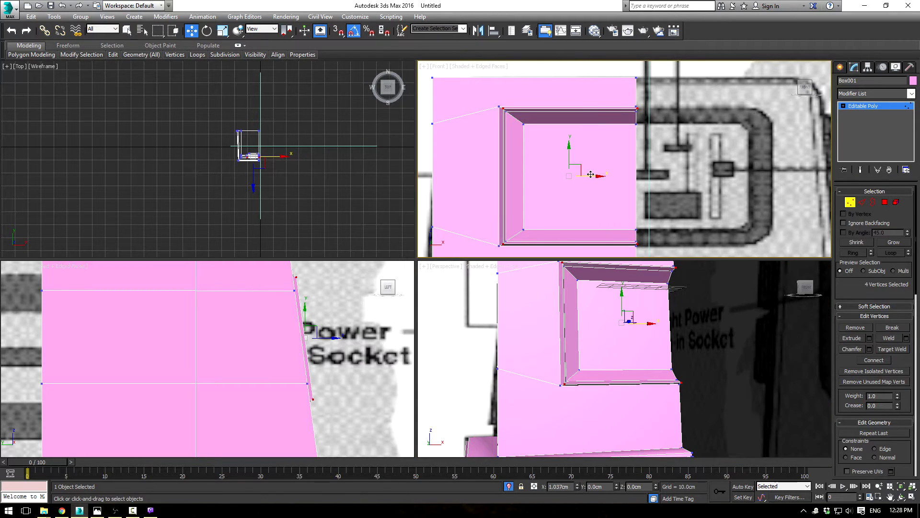
key("r")
left_click_drag(569, 148, 573, 147)
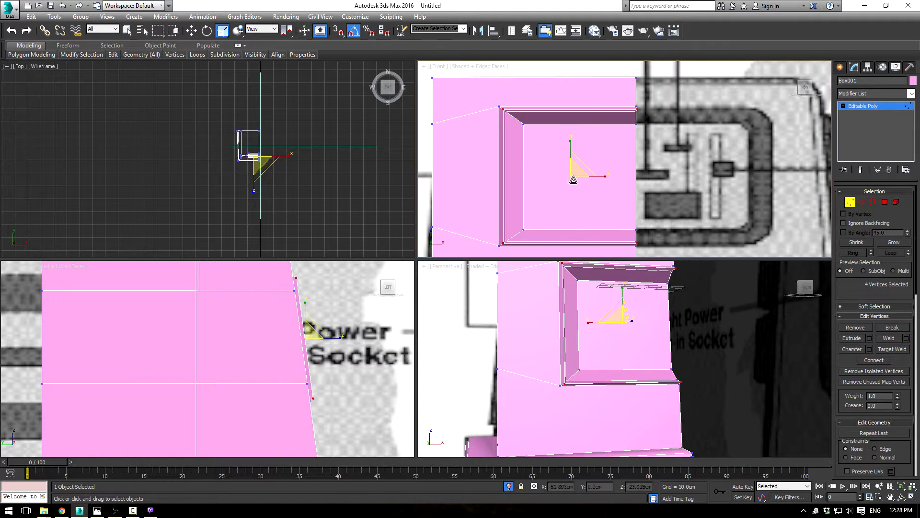
Step: Chamfer the raised rim's three-edge loop by 3.167 cm with three segments
middle_click_drag(582, 302, 801, 162, "alt")
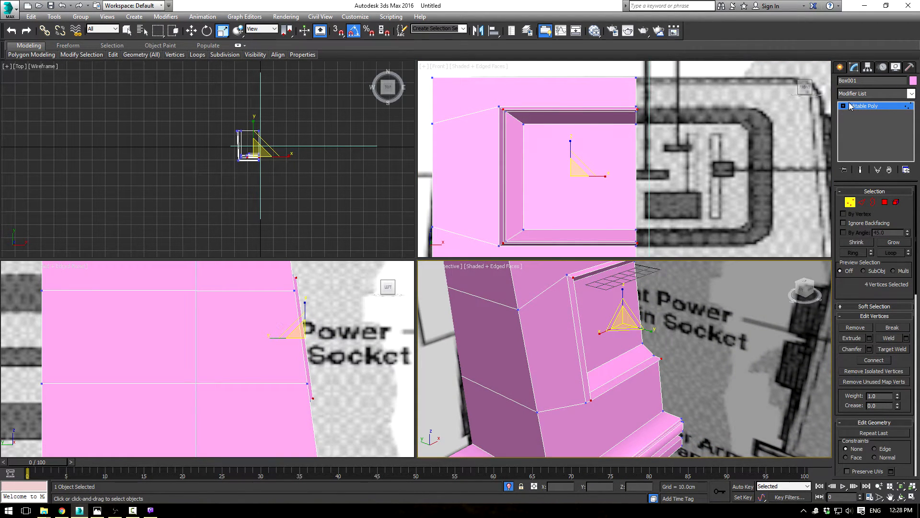
left_click(862, 202)
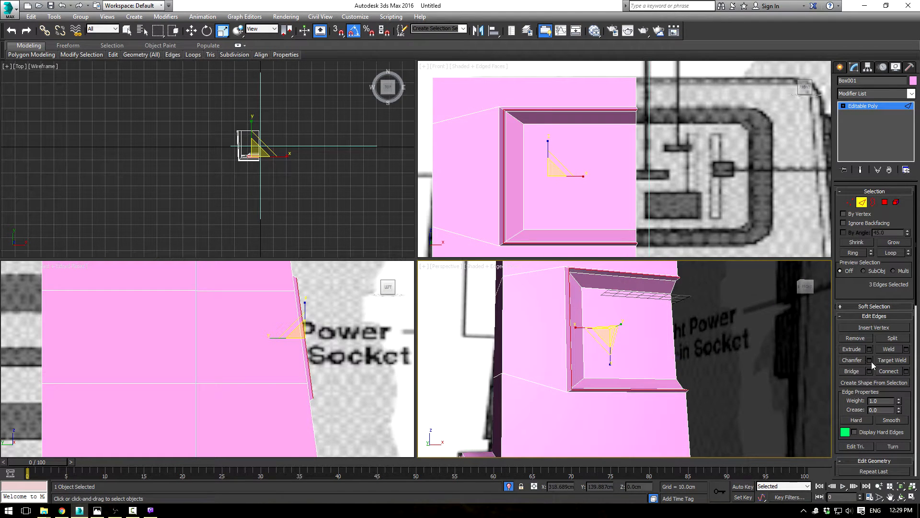
left_click(869, 360)
left_click(632, 390)
scroll(550, 353, "up", 3)
middle_click_drag(549, 301, 537, 322, "alt")
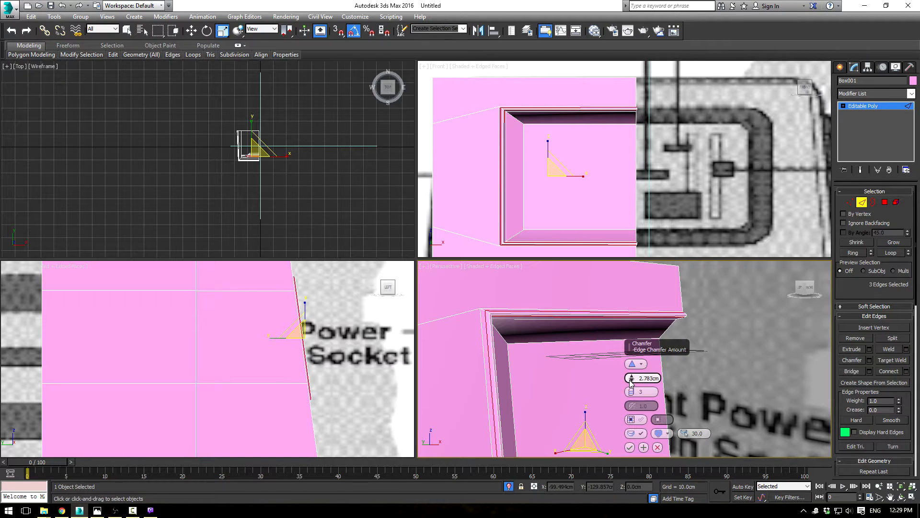
left_click_drag(631, 381, 633, 378)
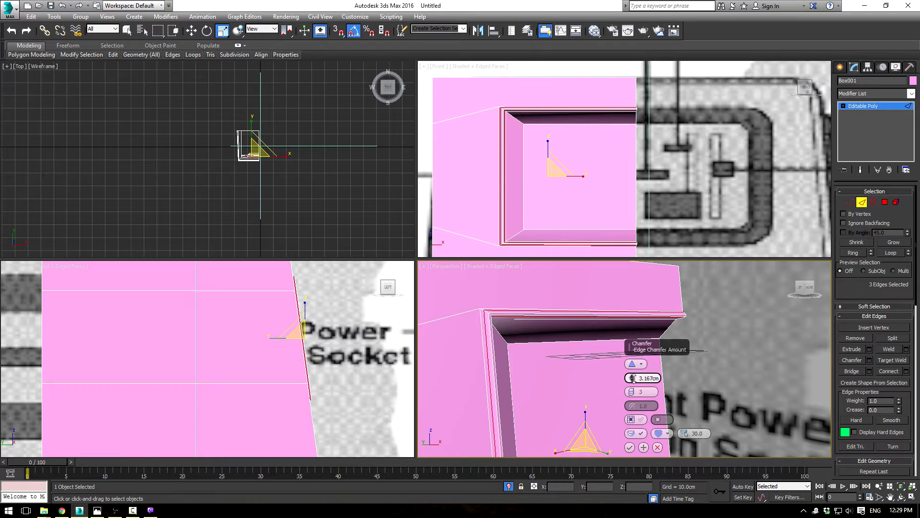
left_click(630, 448)
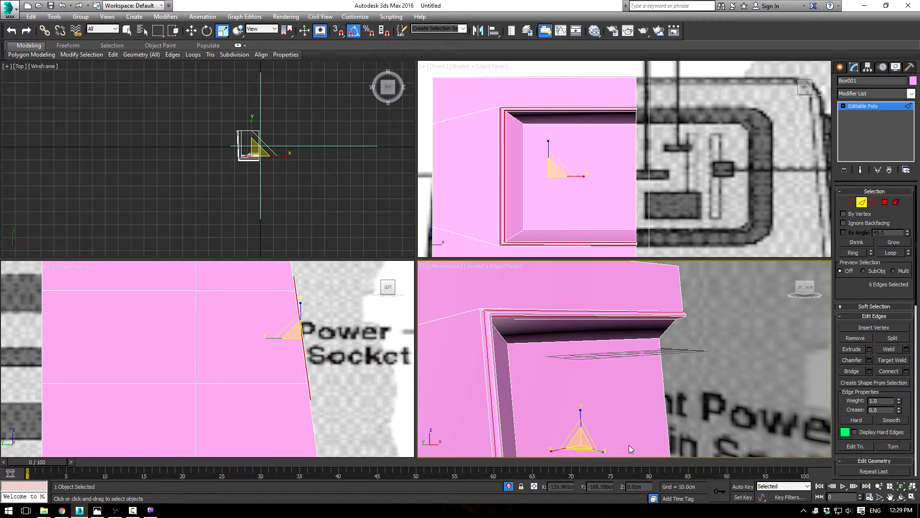
Step: Inspect the chamfered rim and overall body shape outside edge editing, and return to editing the body's edges
left_click(859, 110)
left_click(711, 321)
scroll(708, 335, "down", 3)
middle_click_drag(710, 338, 733, 332, "alt")
scroll(700, 343, "down", 8)
scroll(732, 332, "up", 6)
middle_click_drag(740, 295, 747, 276)
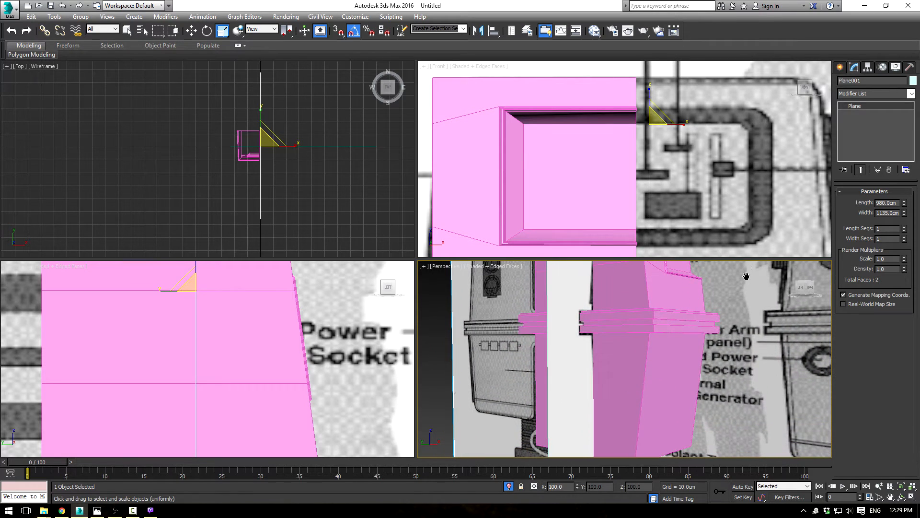
left_click(646, 390)
left_click(862, 203)
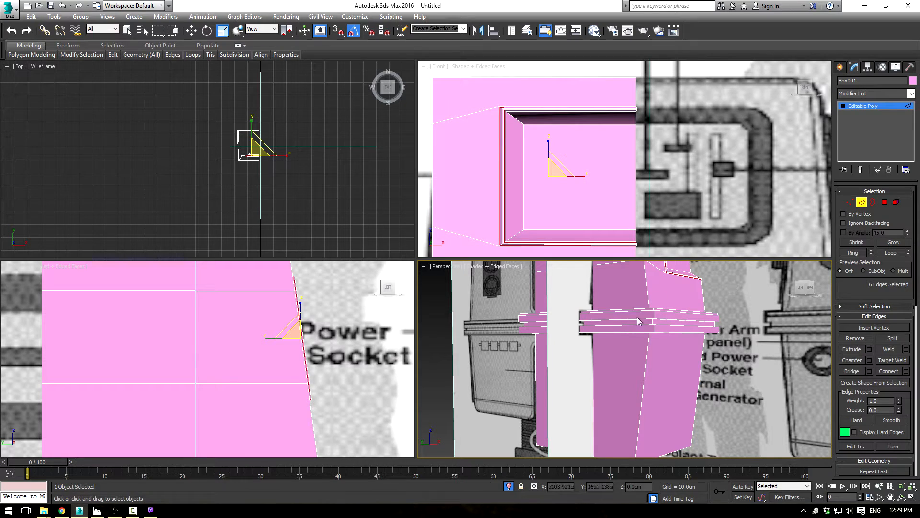
Step: Select the body's vertical outer front corner edges above and below the belt together with its top and bottom outline edges
left_click(650, 346)
middle_click_drag(650, 346, 674, 335, "alt")
middle_click_drag(644, 289, 647, 370)
left_click(639, 339, "ctrl")
left_click(638, 307, "ctrl")
middle_click_drag(658, 311, 667, 343, "alt")
left_click(668, 281, "ctrl")
left_click(631, 287, "ctrl")
middle_click_drag(631, 287, 652, 299, "alt")
middle_click_drag(624, 418, 616, 290)
middle_click_drag(579, 344, 542, 319, "alt")
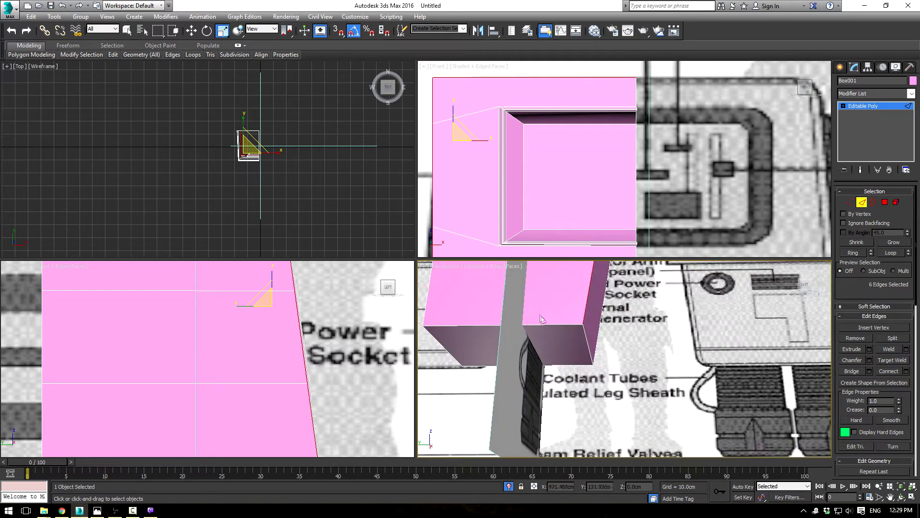
left_click(557, 322, "ctrl")
middle_click_drag(586, 334, 595, 379, "alt")
scroll(599, 355, "down", 3)
middle_click_drag(605, 330, 620, 336, "alt")
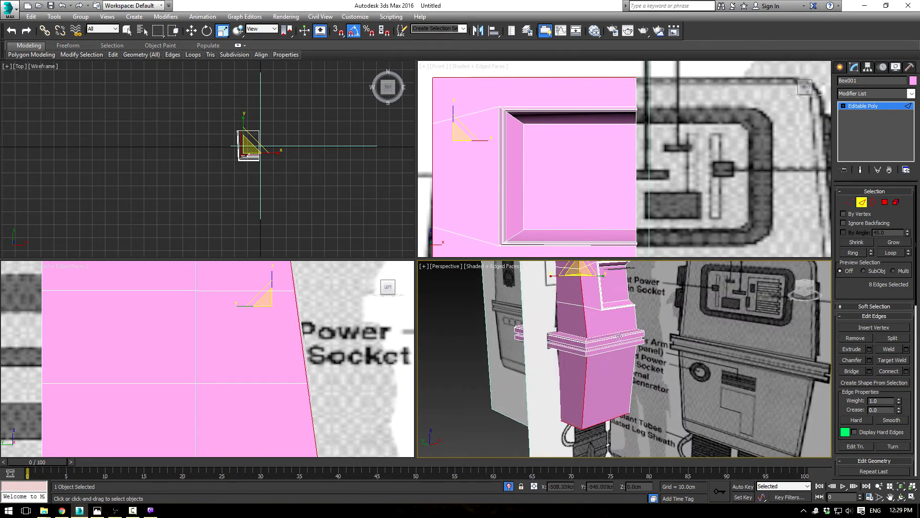
Step: Set up a chamfer of about 6.4 cm with one segment on the selected body edges
scroll(621, 335, "up", 4)
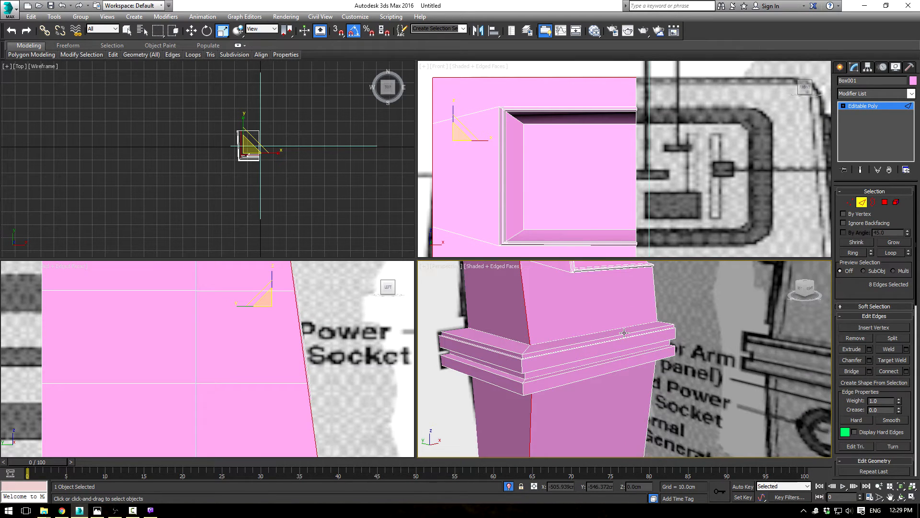
left_click(870, 363)
middle_click_drag(606, 289, 611, 346, "alt")
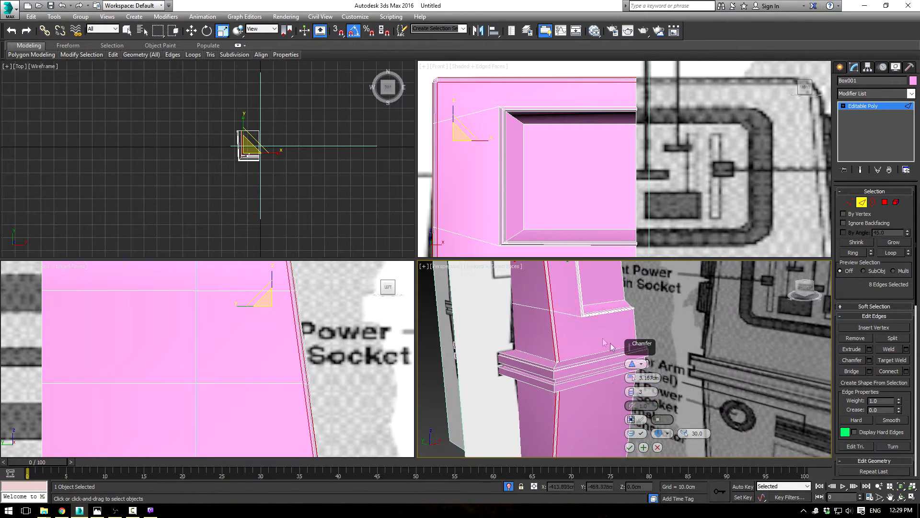
left_click_drag(631, 396, 632, 378)
left_click(631, 395)
middle_click_drag(602, 389, 573, 340, "alt")
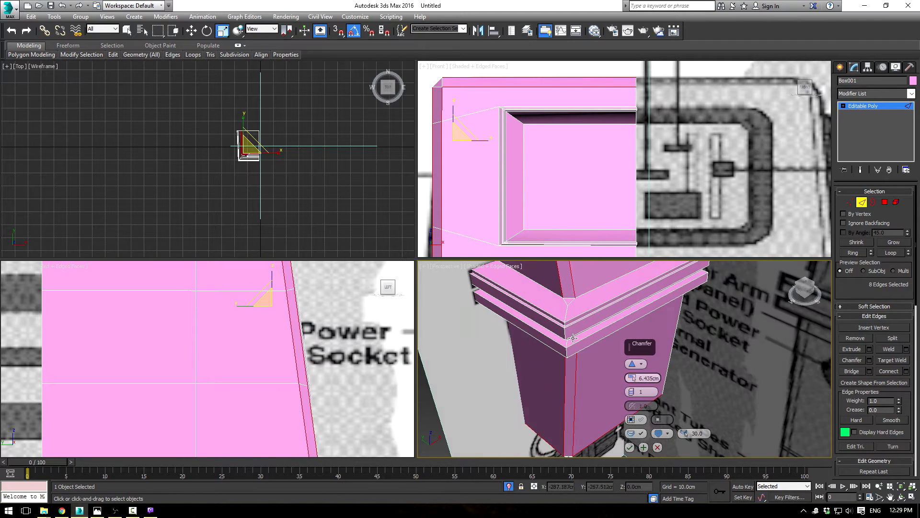
Step: Extend the chamfered selection through the belt's corner edges and apply the chamfer with an amount of about 4 cm
left_click(885, 254)
middle_click_drag(582, 341, 596, 409, "alt")
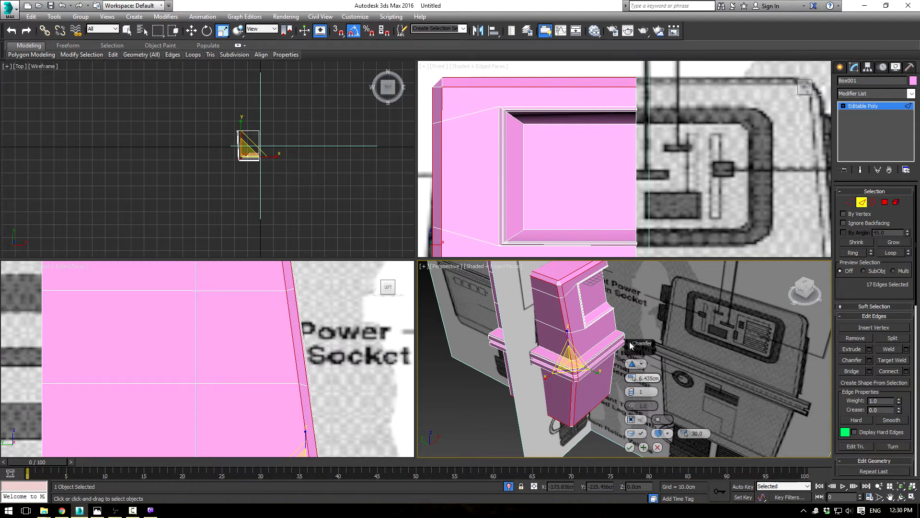
middle_click_drag(598, 384, 608, 349, "alt")
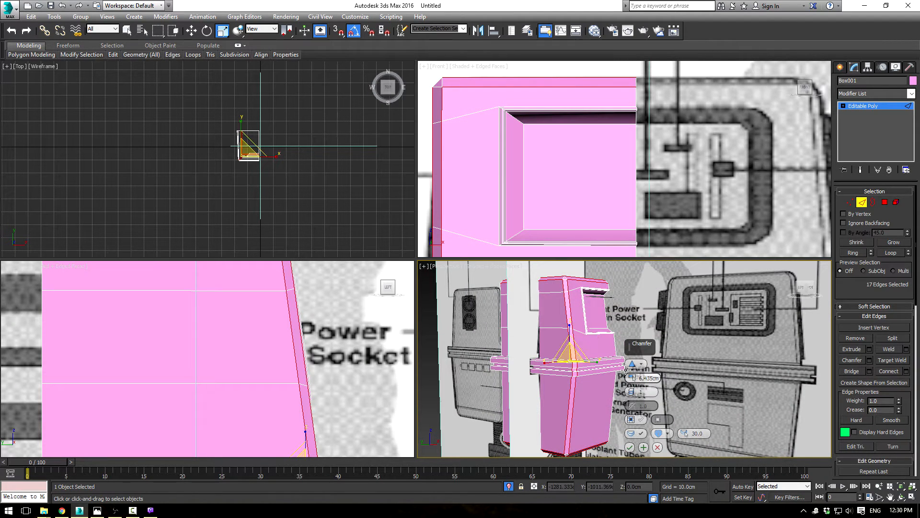
left_click_drag(632, 377, 634, 384)
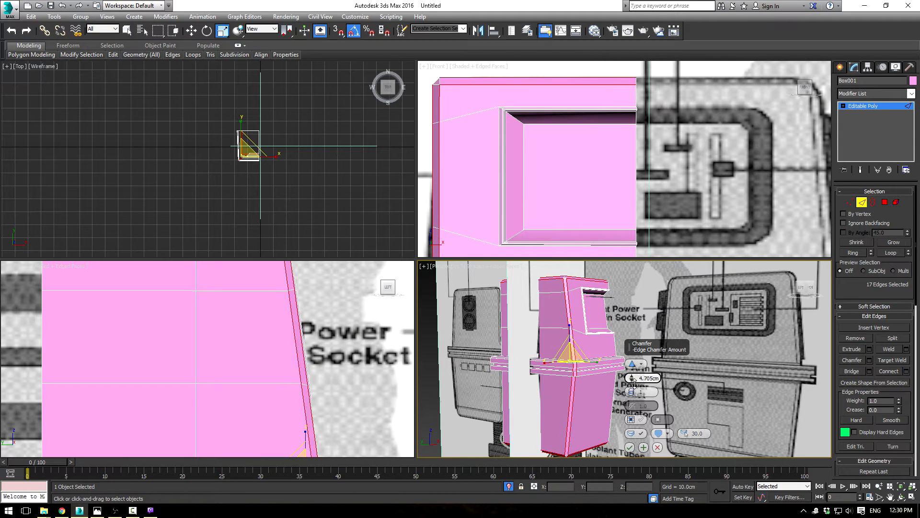
left_click(630, 449)
Step: Select the horizontal edges of the belt's upper rib on the body's side, including its inner and outer edges
middle_click_drag(632, 402, 640, 368)
mouse_move(701, 309)
middle_mouse_down()
mouse_move(676, 392)
mouse_move(691, 366)
mouse_move(685, 353)
mouse_move(732, 360)
middle_mouse_up()
scroll(658, 329, "up", 3)
middle_click_drag(611, 319, 632, 327)
left_click(540, 329)
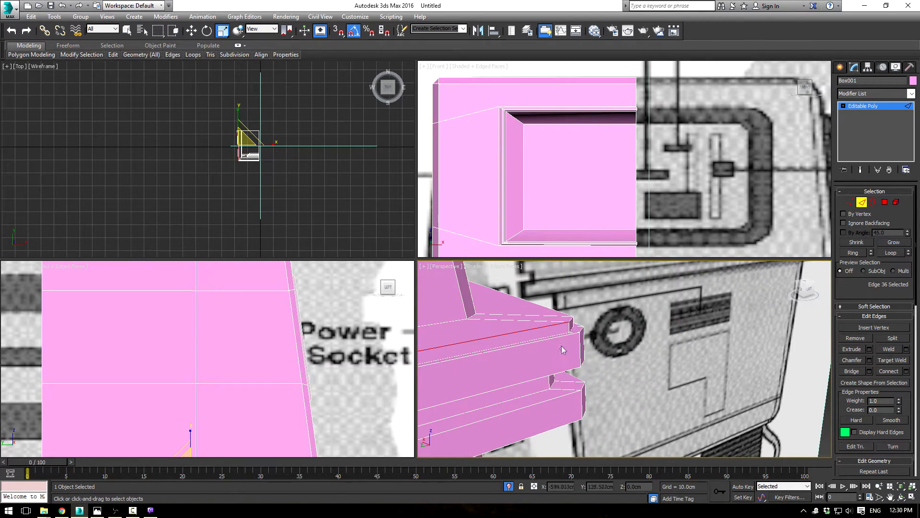
left_click(561, 338, "ctrl")
middle_click_drag(560, 338, 570, 391, "alt")
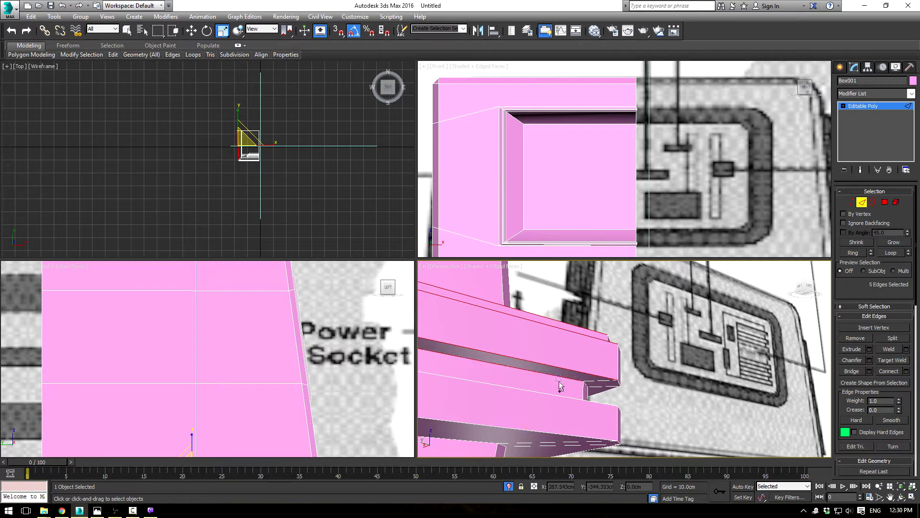
Step: Add the belt's groove and lower rib edges to the selection and expand them all into loops around the belt
middle_click_drag(565, 377, 567, 408, "alt")
middle_click_drag(569, 313, 584, 259)
left_click(558, 327, "ctrl")
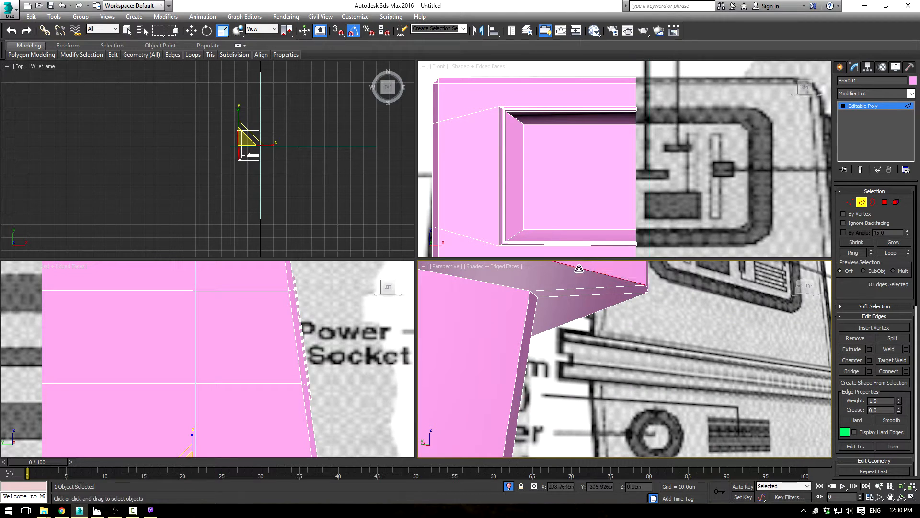
left_click(890, 252)
middle_click_drag(643, 331, 619, 326, "alt")
left_click(578, 307, "ctrl")
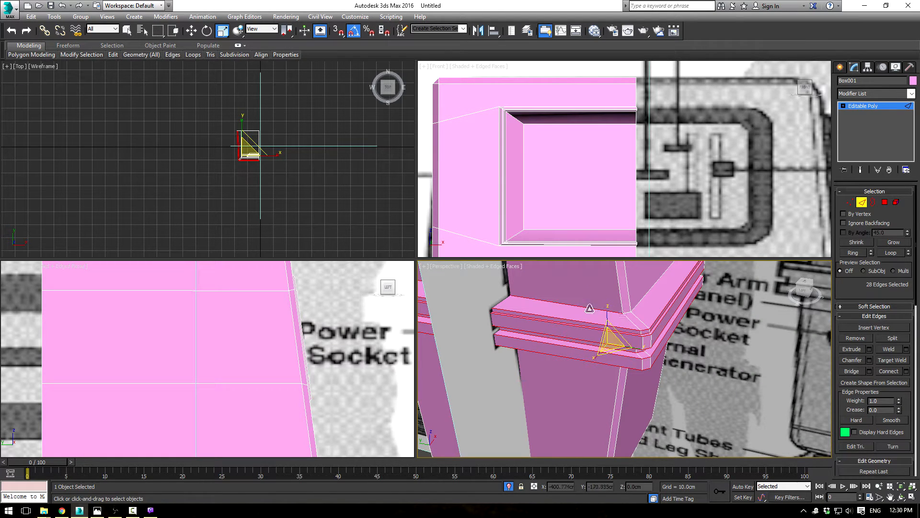
left_click(890, 254)
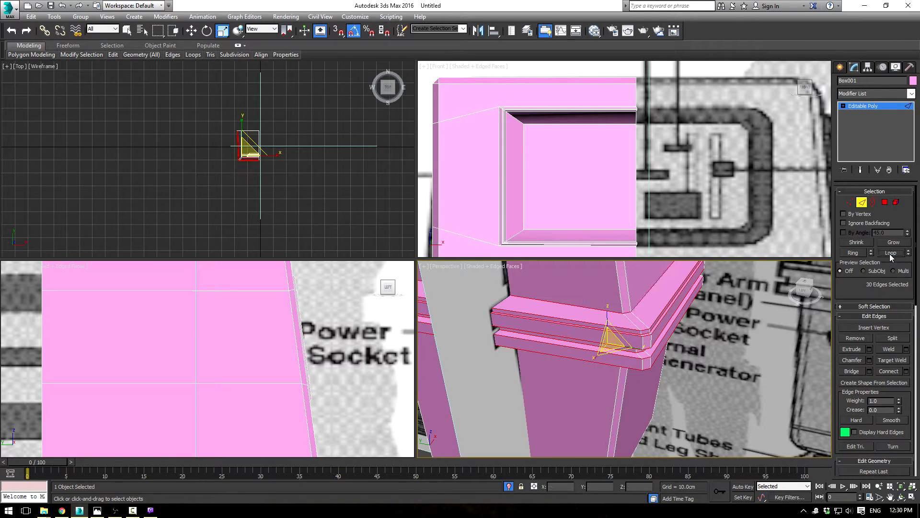
Step: Chamfer the selected belt edge loops by about 1 cm with one segment
left_click(868, 359)
left_click_drag(632, 382, 635, 397)
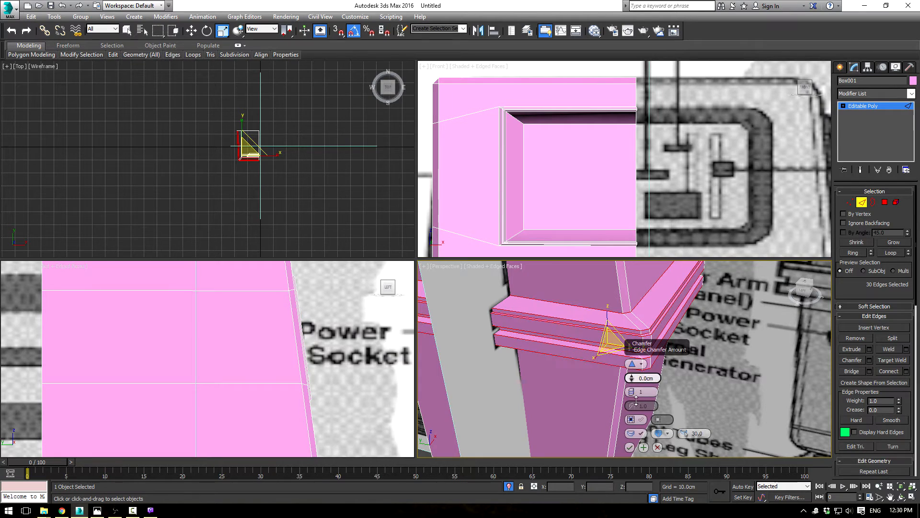
left_click(632, 377)
middle_click_drag(577, 388, 577, 353, "alt")
left_click(630, 447)
Step: Chamfer the three edges outlining the socket recess's inner floor by about 1 cm with one segment
middle_click_drag(630, 447, 654, 369, "alt")
scroll(654, 369, "up", 10)
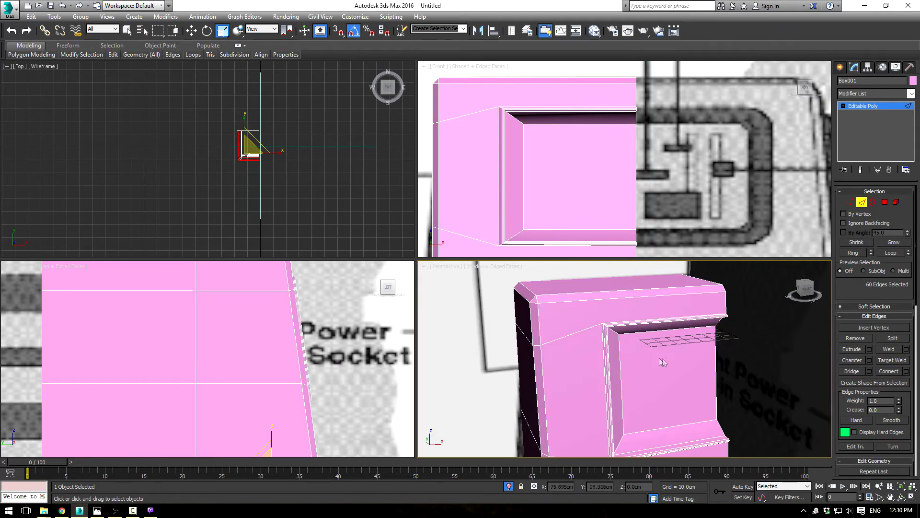
left_click(636, 336)
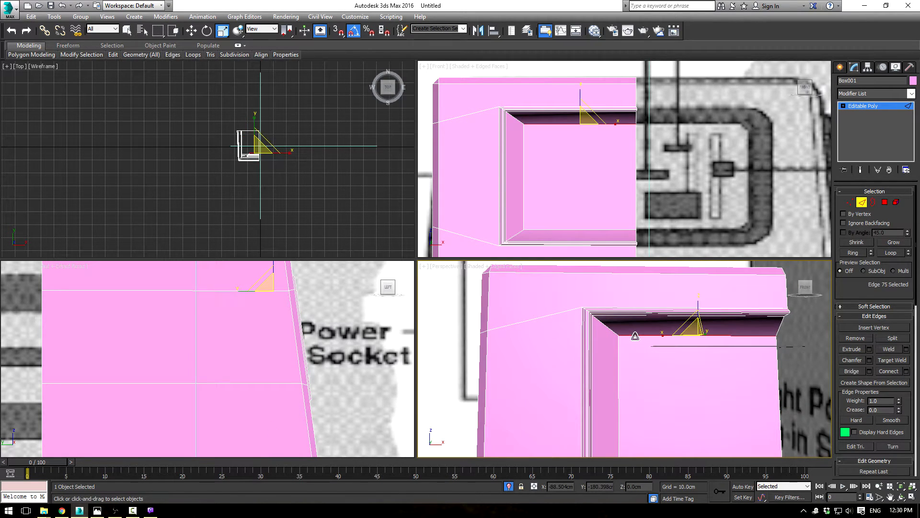
left_click(869, 360)
middle_click_drag(758, 332, 626, 323)
left_click(616, 312, "ctrl")
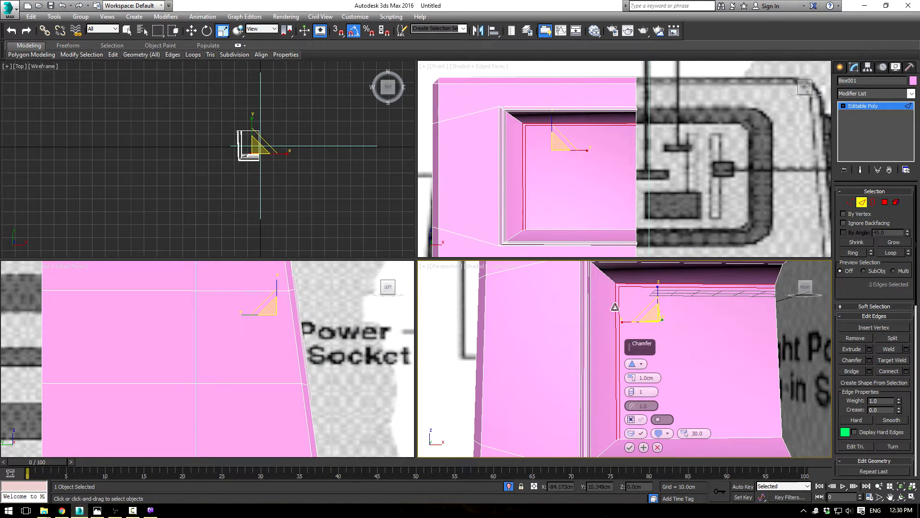
left_click(726, 437, "ctrl")
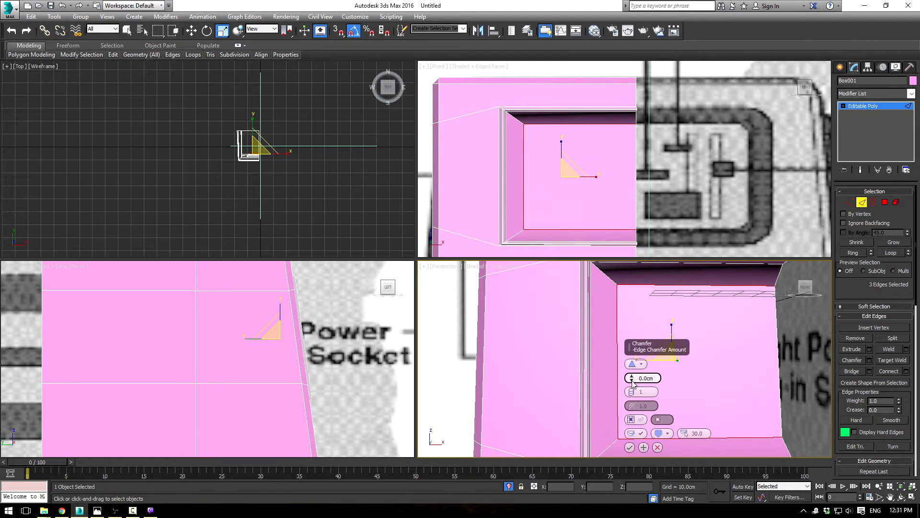
left_click(630, 448)
Step: Select the diagonal corner edges of the socket recess and rim, excluding the loop edges that run across the body
scroll(654, 354, "down", 3)
mouse_move(655, 353)
middle_mouse_down("alt")
mouse_move(664, 349)
mouse_move(658, 313)
mouse_move(644, 328)
mouse_move(653, 358)
middle_mouse_up("alt")
scroll(653, 357, "up", 3)
left_click(615, 276)
left_click(606, 436, "ctrl")
left_click(892, 253)
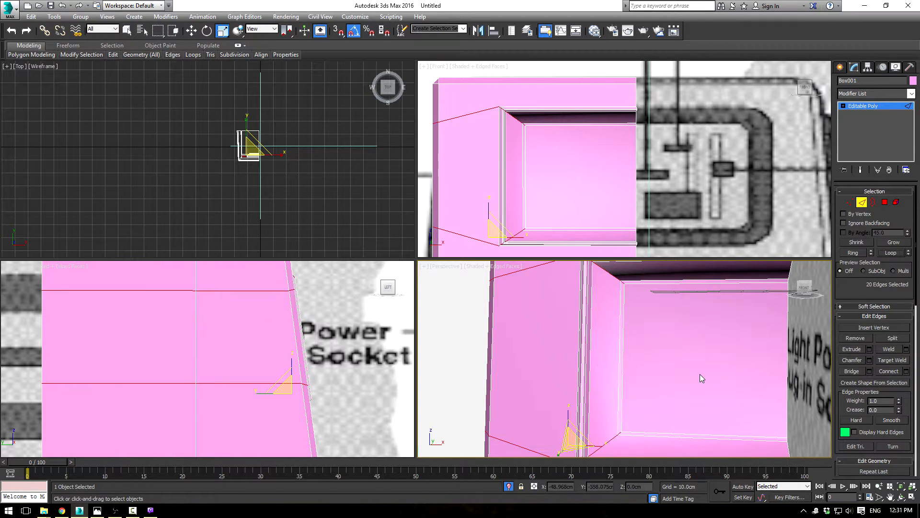
scroll(697, 370, "down", 3)
mouse_move(697, 369)
middle_mouse_down("alt")
mouse_move(718, 367)
mouse_move(704, 370)
middle_mouse_up("alt")
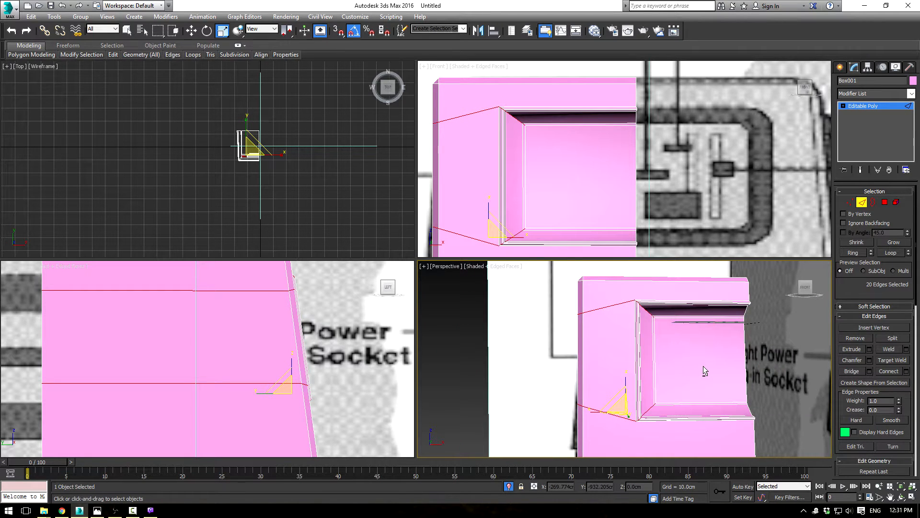
left_click_drag(544, 290, 607, 405)
left_click_drag(609, 436, 608, 434, "alt")
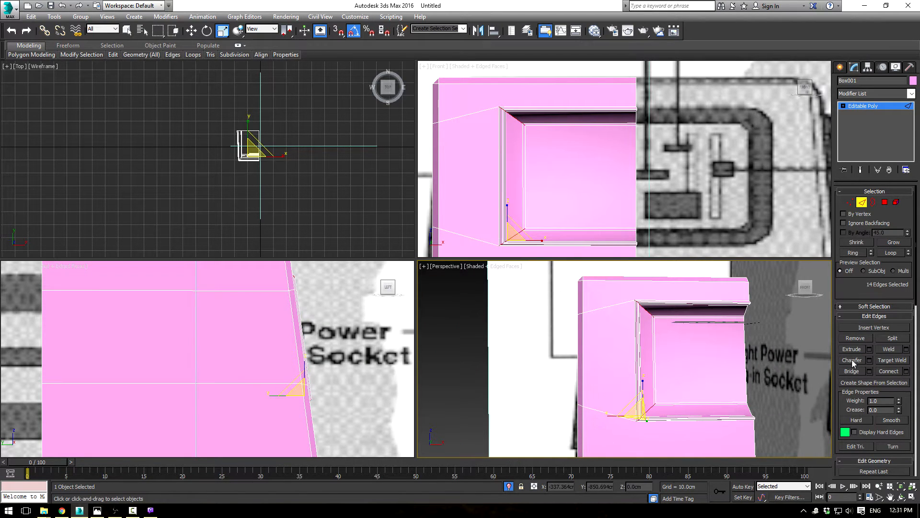
Step: Chamfer the selected socket corner edges by about 4.65 cm with one segment
left_click(869, 360)
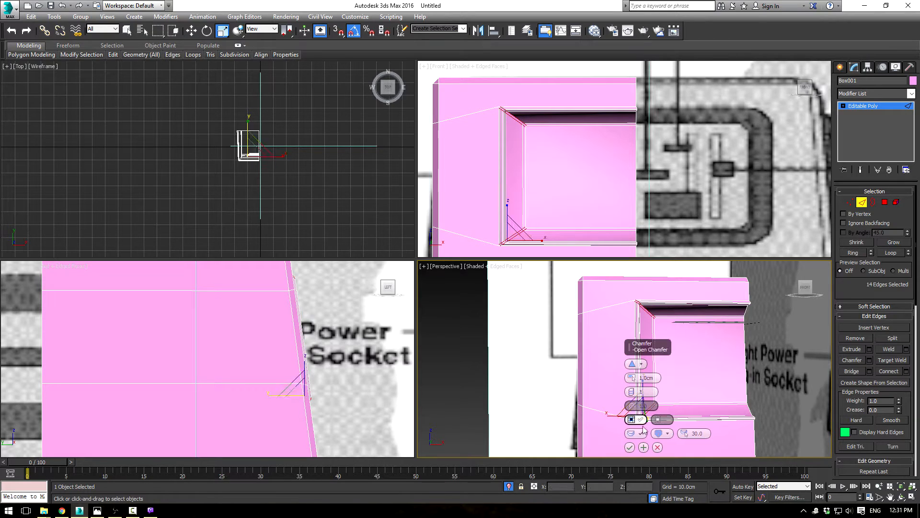
left_click_drag(631, 379, 630, 368)
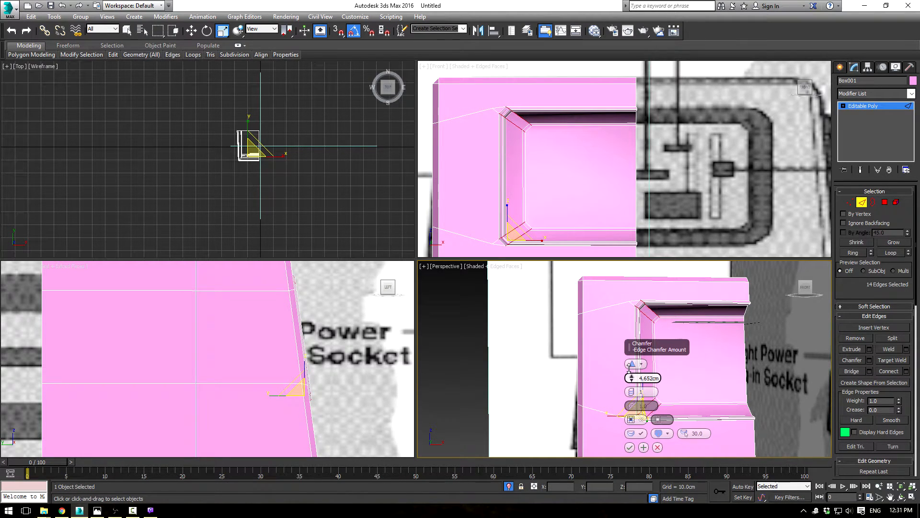
left_click(630, 446)
middle_click_drag(629, 447, 764, 282, "alt")
Step: Leave edge editing and add a TurboSmooth modifier with 2 iterations to the body
left_click(863, 106)
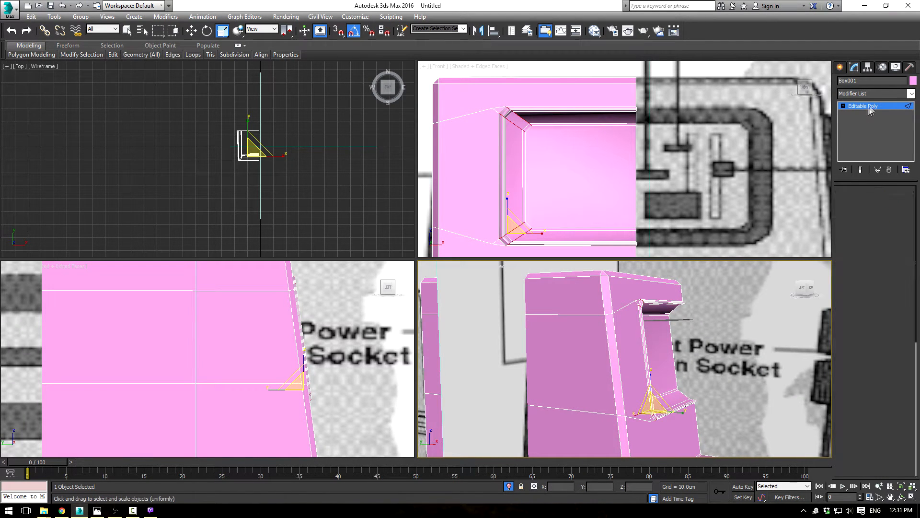
left_click(912, 94)
type("tu")
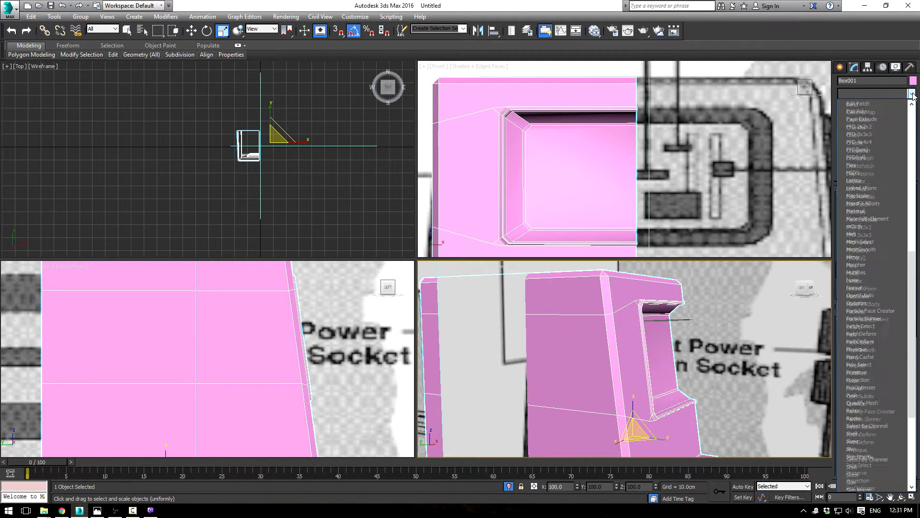
key("Return")
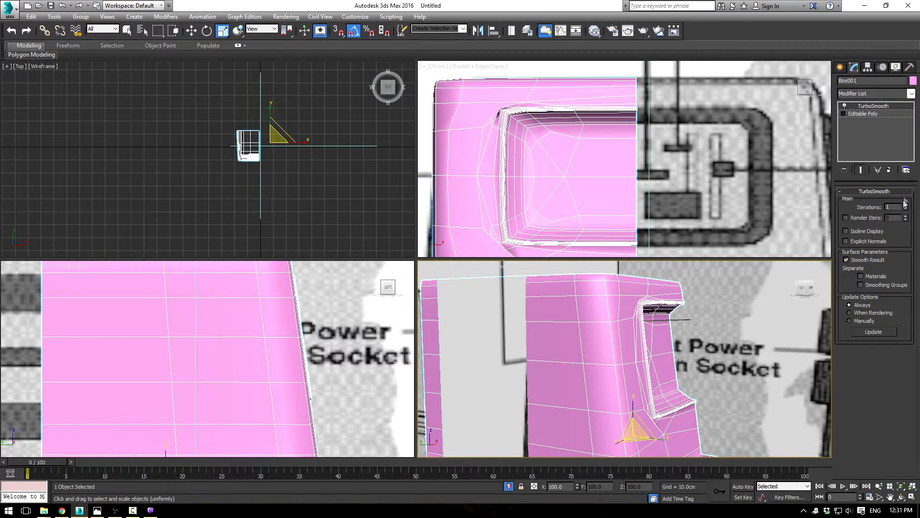
left_click(906, 206)
Step: Hide the edge display, maximize the perspective view and examine the smoothed surface around the socket rim
scroll(482, 382, "down", 4)
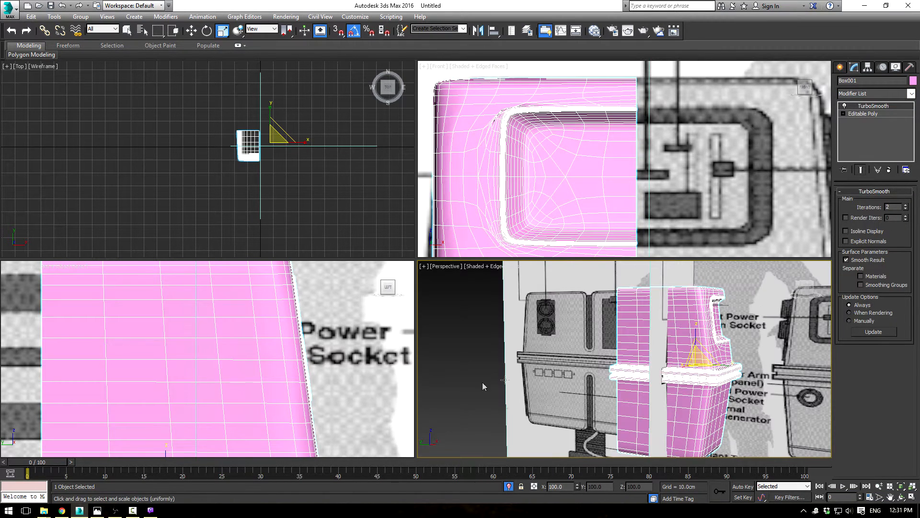
left_click(467, 379)
key("F4")
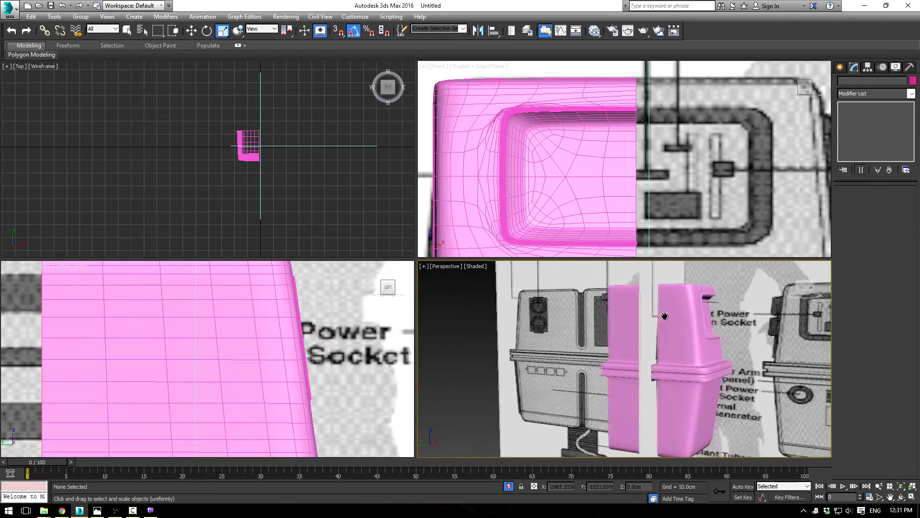
key("alt+w")
middle_click_drag(621, 310, 509, 239, "alt")
scroll(571, 262, "up", 3)
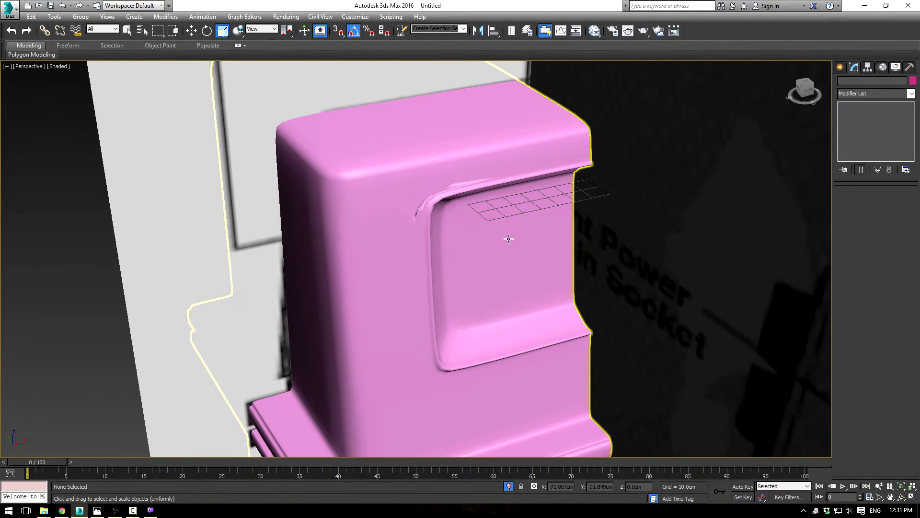
Step: Return to the body's Editable Poly level and show shaded faces with edges around the socket
left_click(460, 229)
left_click(871, 112)
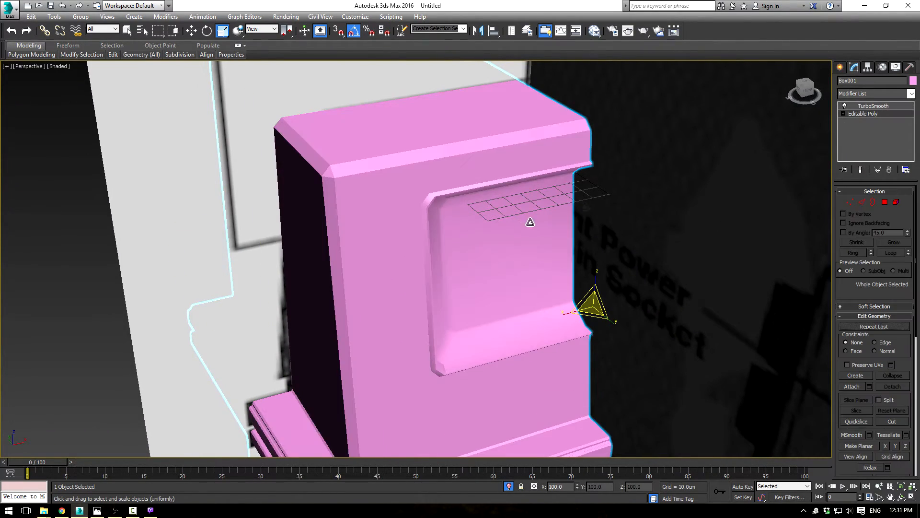
key("F3")
key("F3")
key("F3")
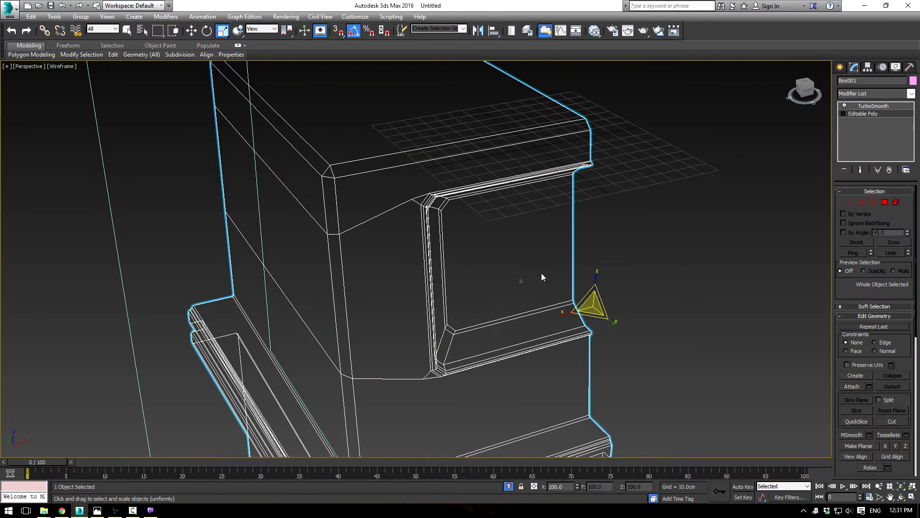
key("F3")
mouse_move(487, 278)
middle_mouse_down("alt")
mouse_move(479, 252)
mouse_move(581, 257)
mouse_move(578, 264)
middle_mouse_up("alt")
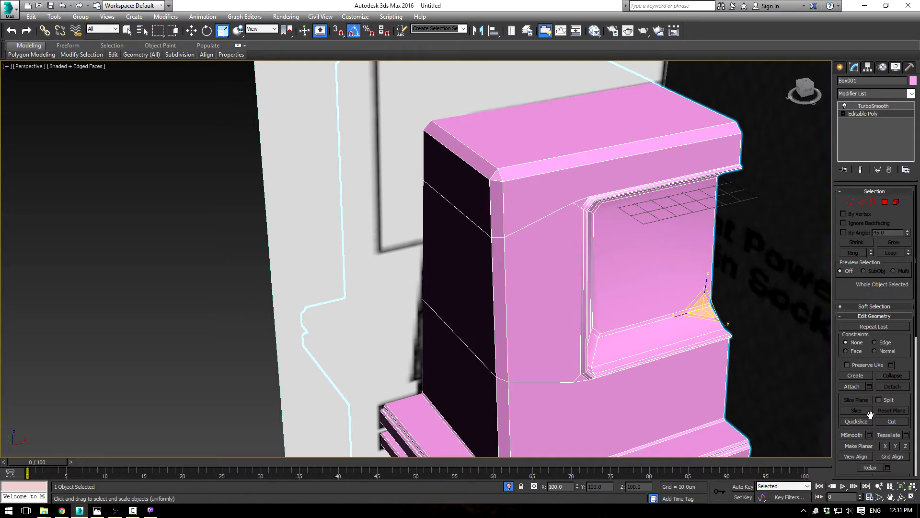
Step: Cut a new edge line from the socket rim's upper corner across the front and chamfered corner to the side's far edge
left_click(890, 422)
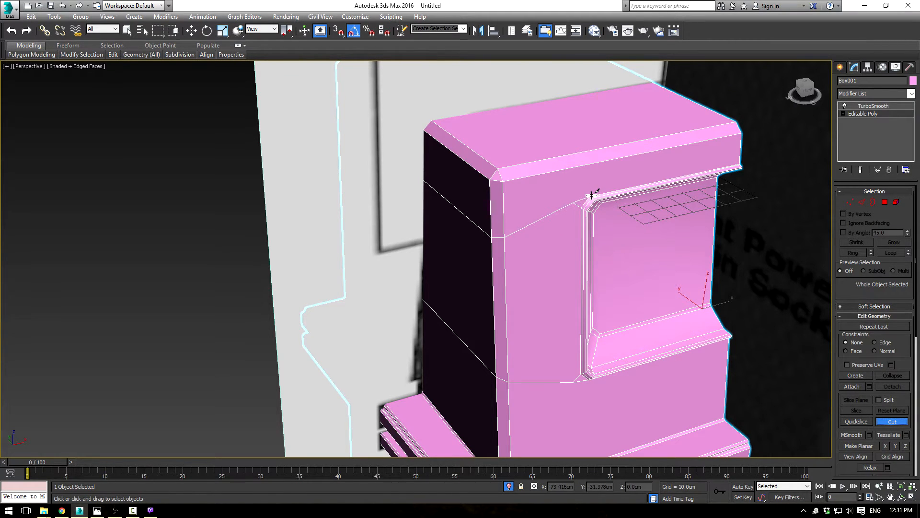
left_click(590, 196)
left_click(504, 212)
scroll(503, 211, "up", 3)
left_click(364, 116)
right_click(608, 237)
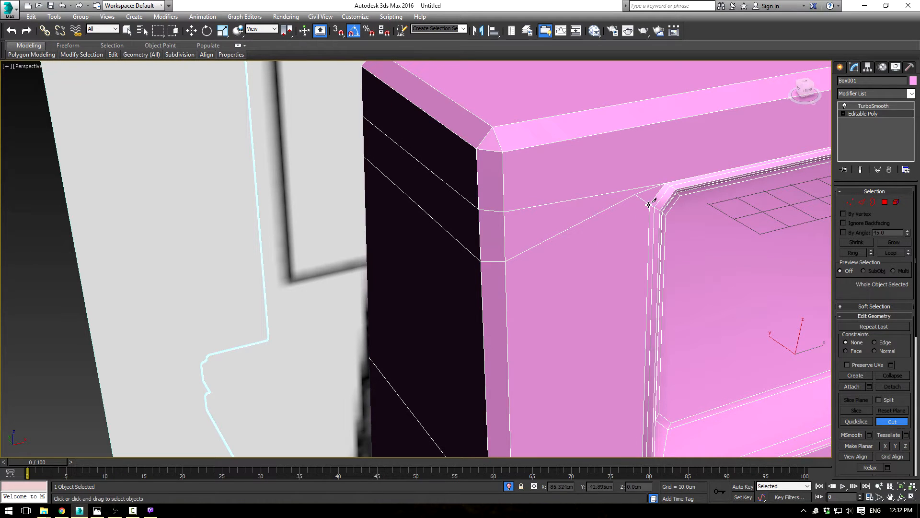
Step: Check the TurboSmooth result with the new cut, and return to editing the body's edges
left_click(861, 202)
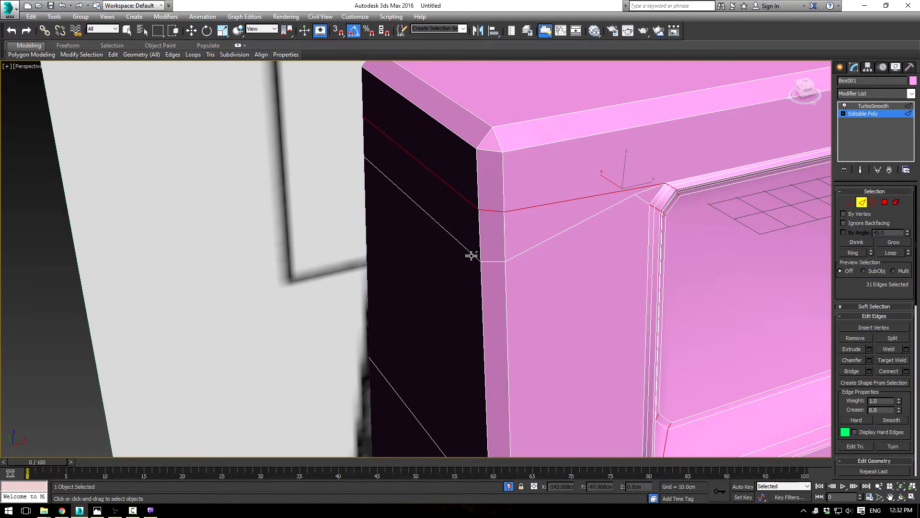
key("r")
key("2")
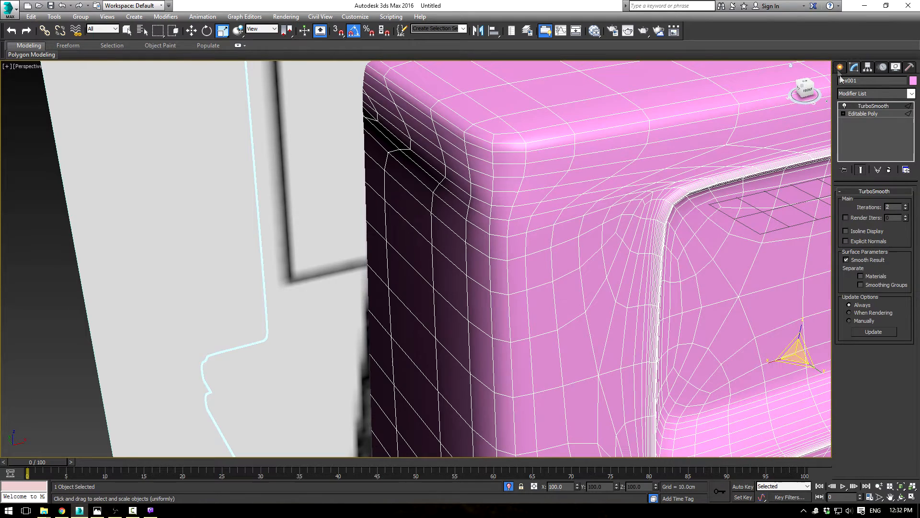
left_click(873, 113)
key("q")
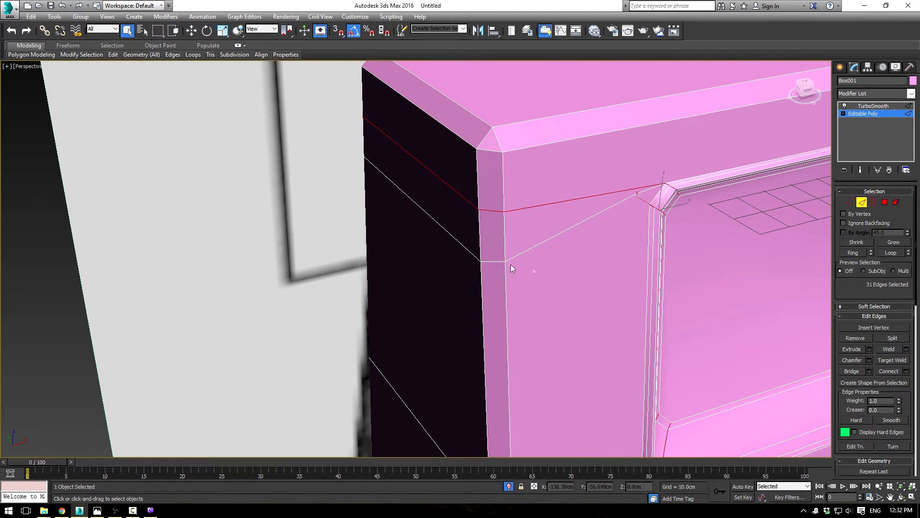
Step: Remove the old slanted edges below the new cut on the side, chamfered corner and front, and switch to vertex editing
left_click(459, 244)
key("BackSpace")
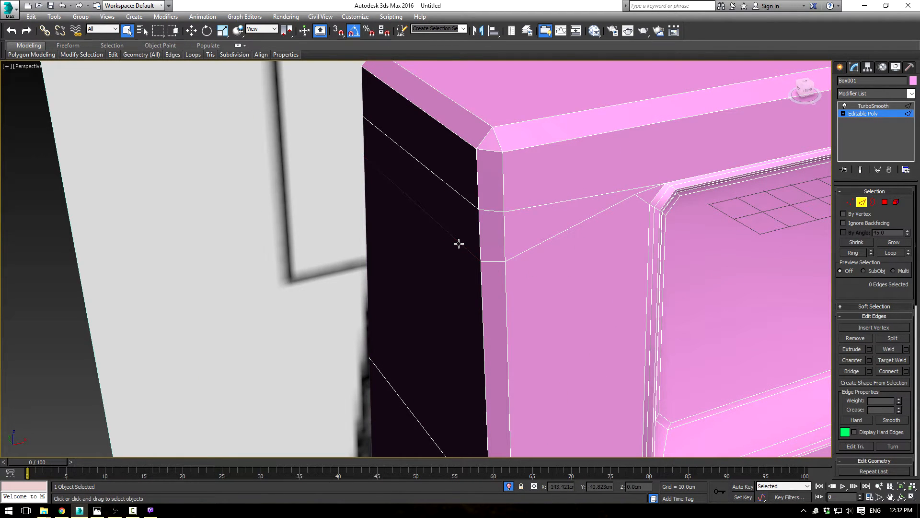
left_click(491, 261)
left_click(519, 257)
key("BackSpace")
left_click(851, 203)
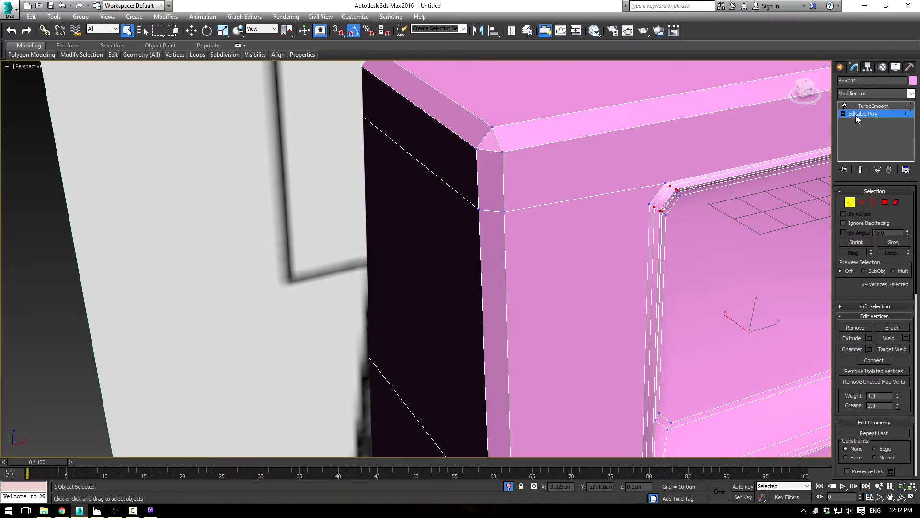
Step: Check the TurboSmooth result, and cut a second edge line below the first, from the socket rim's upper corner across to the side's far edge
left_click(870, 105)
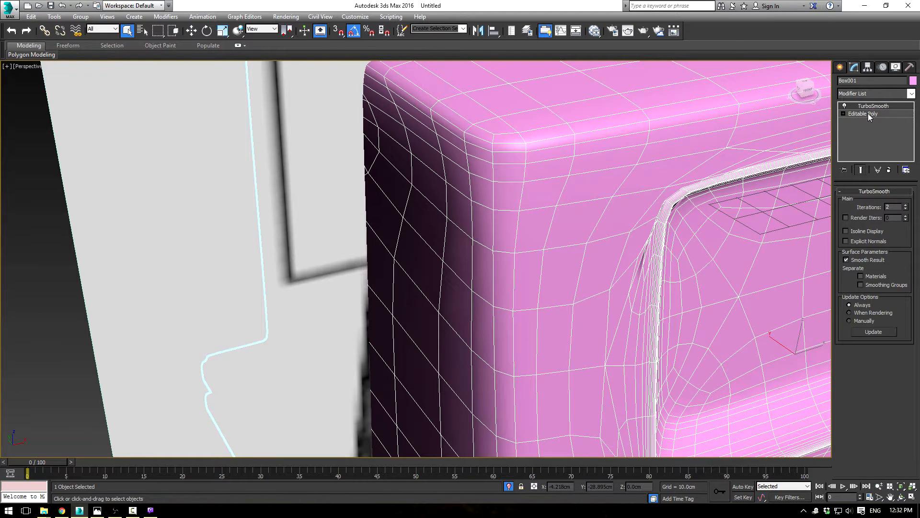
left_click(868, 114)
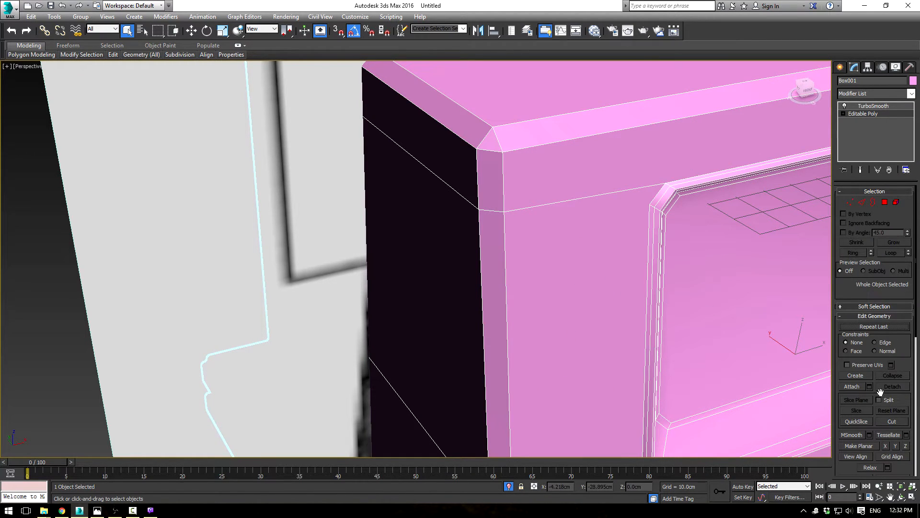
left_click(891, 421)
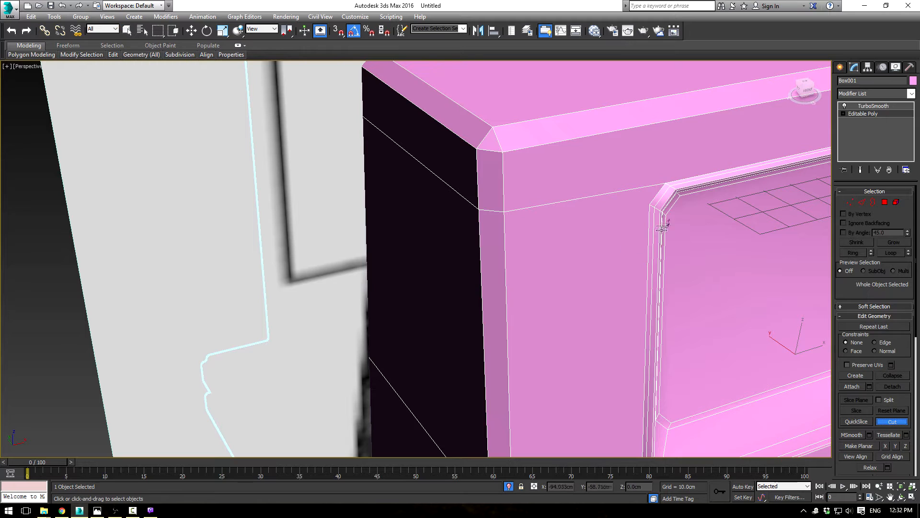
left_click(650, 205)
left_click(478, 228)
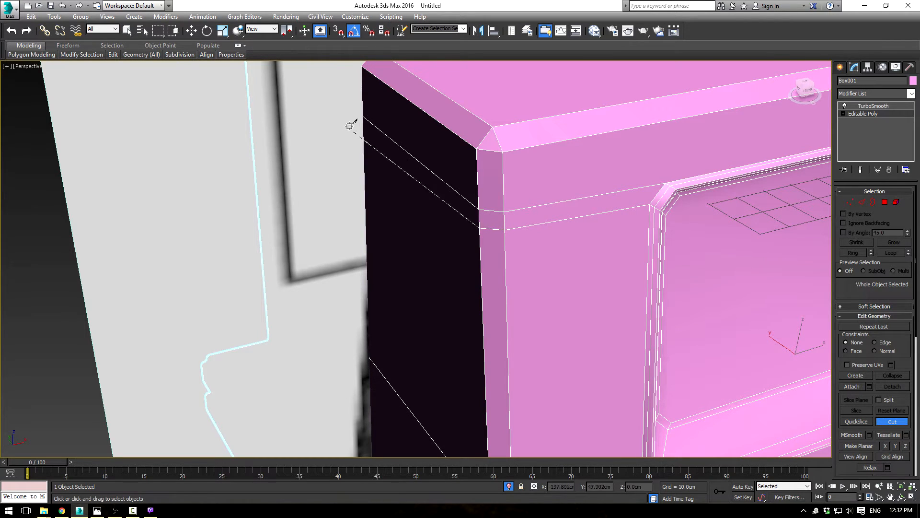
left_click(363, 135)
right_click(379, 146)
scroll(554, 242, "down", 4)
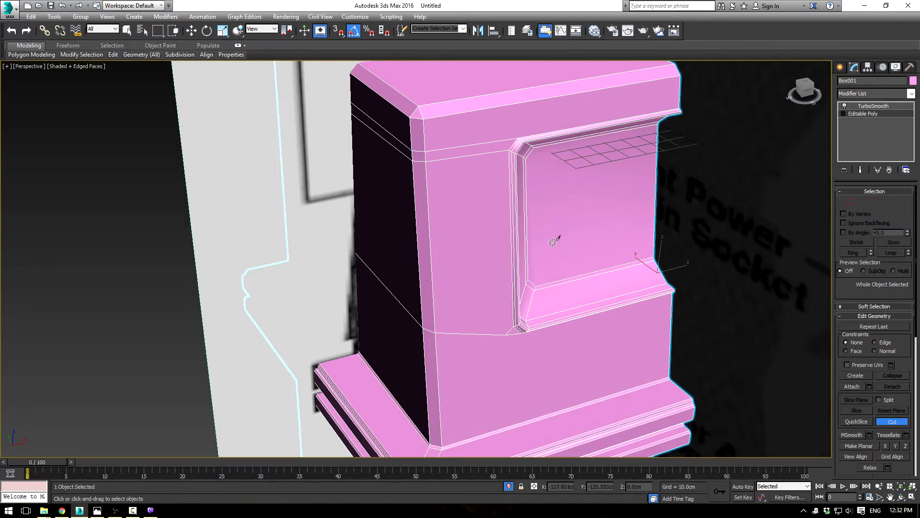
Step: Cut an edge line from the socket rim's lower corner across the front and chamfered corner to the side's far edge
scroll(552, 324, "up", 6)
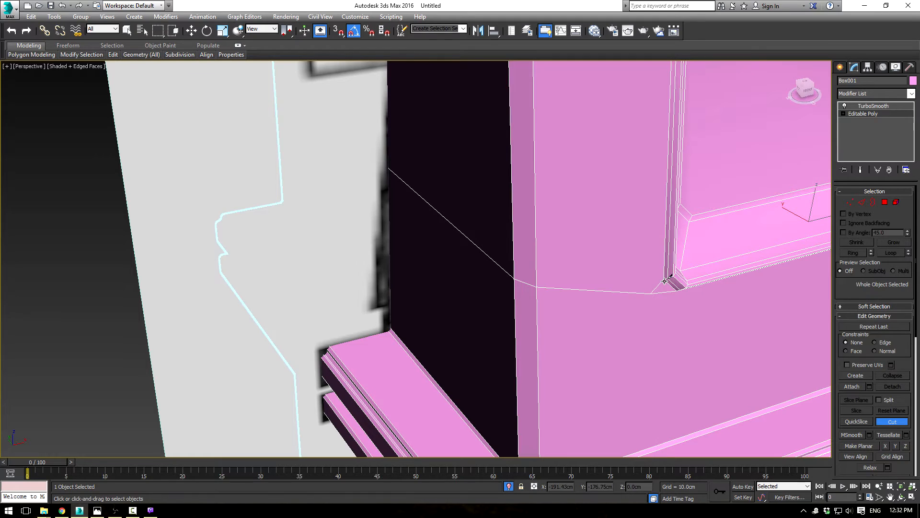
left_click(664, 279)
left_click(537, 273)
left_click(514, 264)
left_click(388, 156)
right_click(433, 197)
middle_click_drag(468, 230, 505, 258, "alt")
scroll(521, 215, "down", 5)
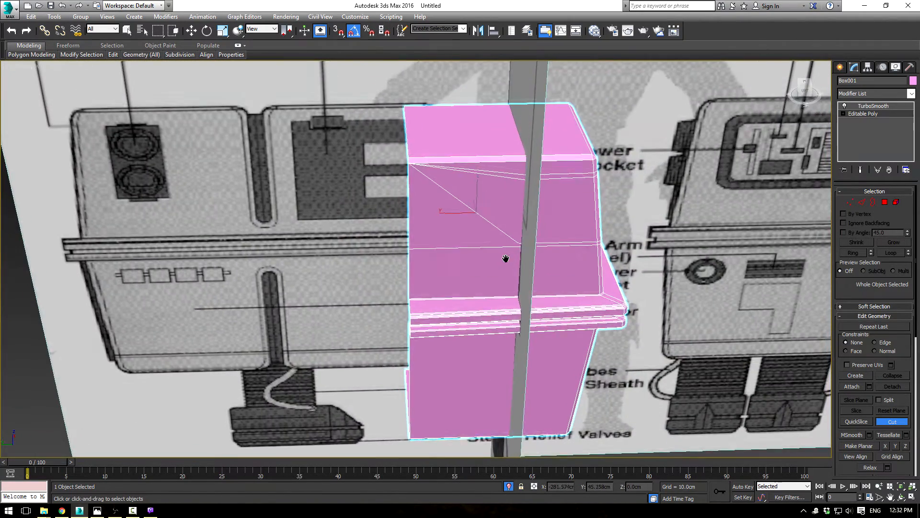
Step: Remove the slanted edges that converge at the far upper corner of the body's side
scroll(506, 258, "up", 3)
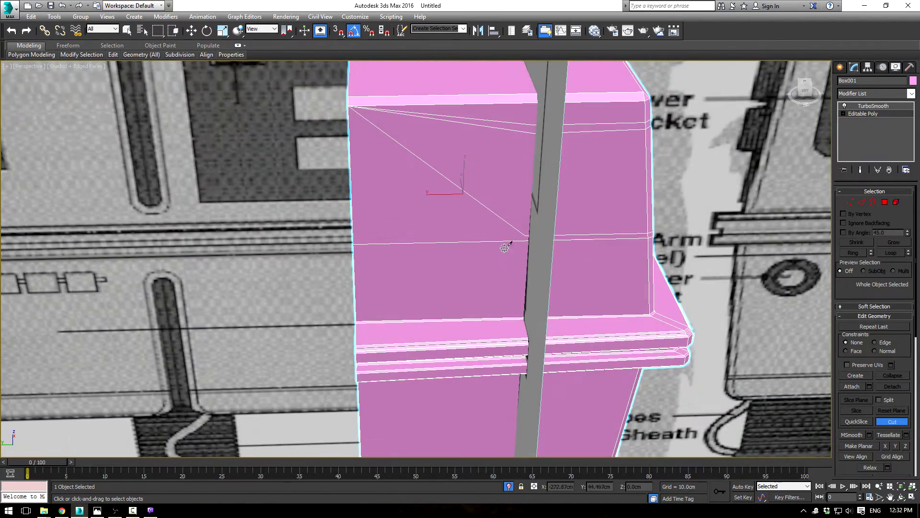
left_click(865, 205)
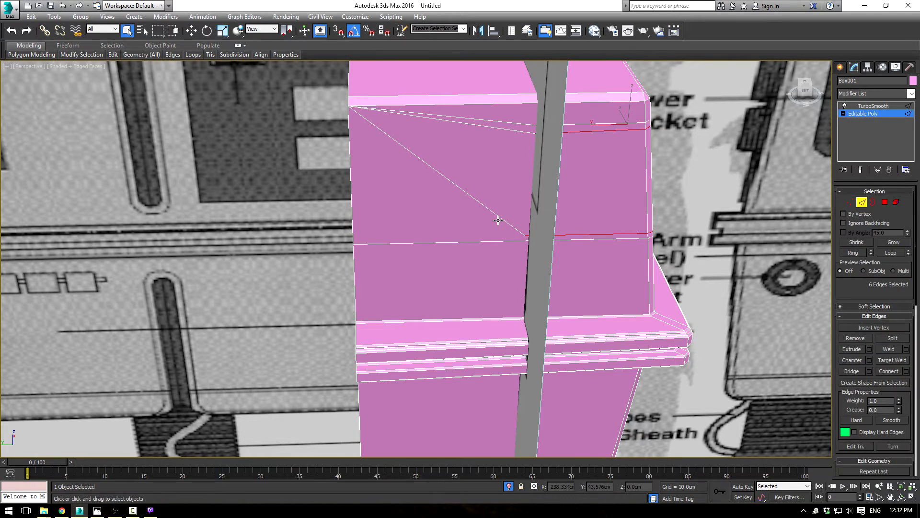
key("ctrl+z")
left_click(880, 116)
left_click(487, 208)
double_click(486, 209)
key("ctrl+BackSpace")
double_click(493, 129)
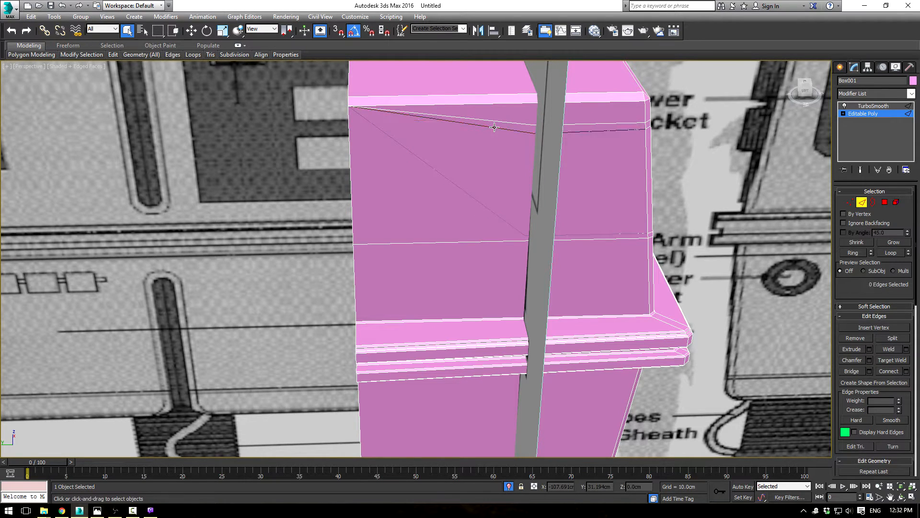
left_click(500, 121)
key("BackSpace")
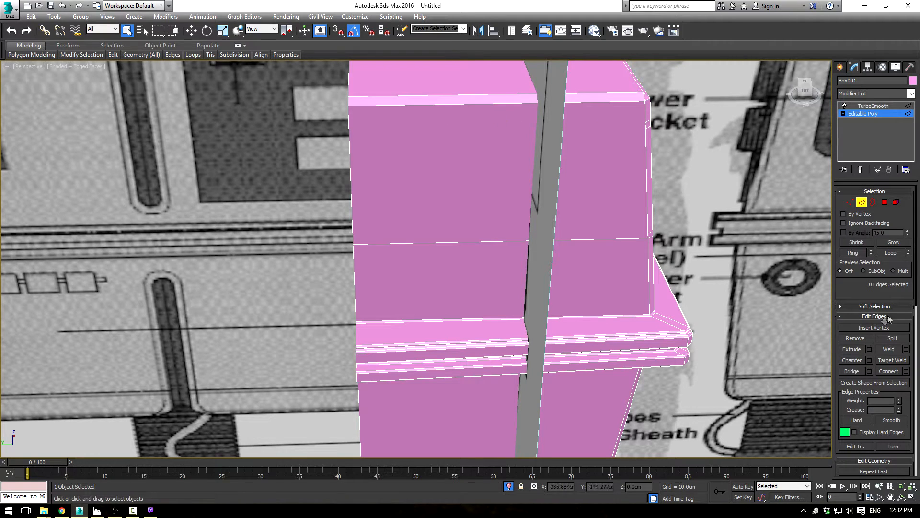
Step: Cut two straight edge lines across the upper part of the side, continuing the chamfered corner's cuts to the far edge
mouse_move(854, 293)
left_mouse_down()
mouse_move(845, 241)
mouse_move(856, 286)
left_mouse_up()
left_click(867, 115)
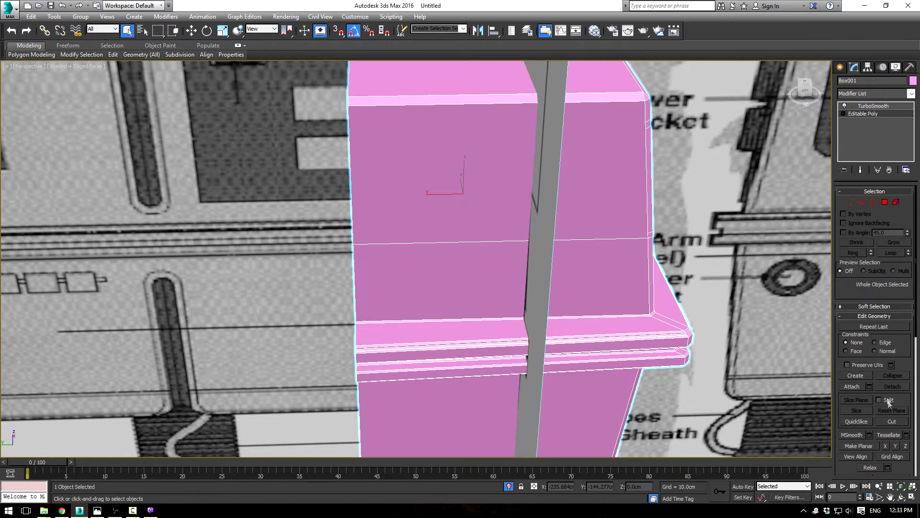
left_click(892, 421)
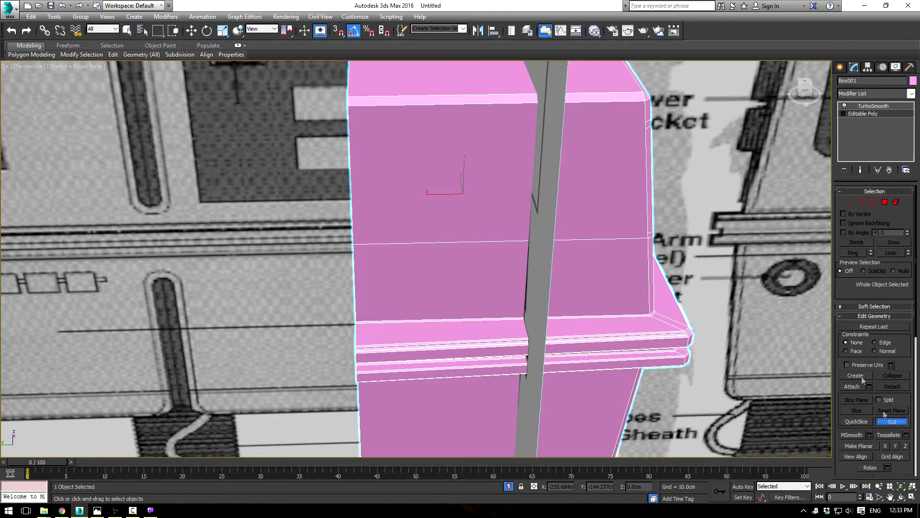
left_click(645, 121)
left_click(349, 129)
right_click(351, 129)
left_click(645, 130)
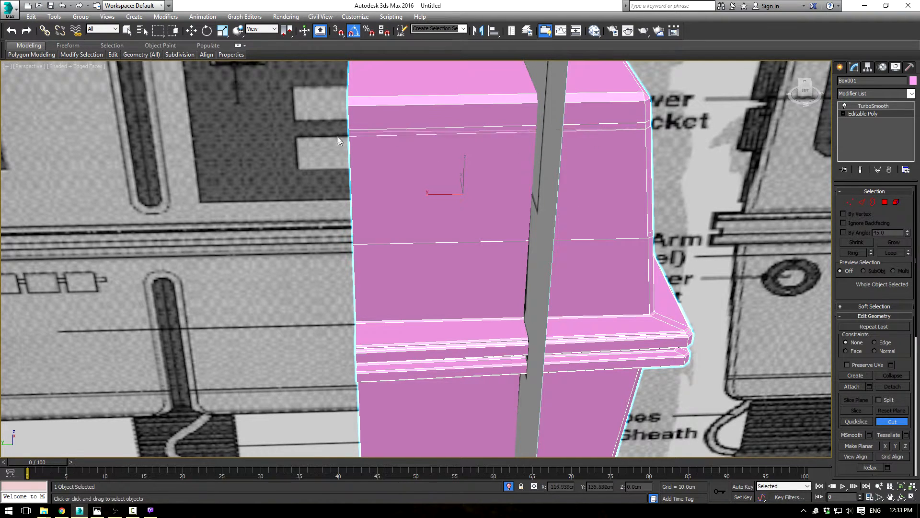
left_click(349, 136)
right_click(494, 199)
Step: Cut a straight edge line across the side just above the existing lower line, from the chamfered corner to the far edge
left_click(651, 233)
left_click(354, 237)
right_click(357, 236)
middle_click_drag(743, 223, 565, 252, "alt")
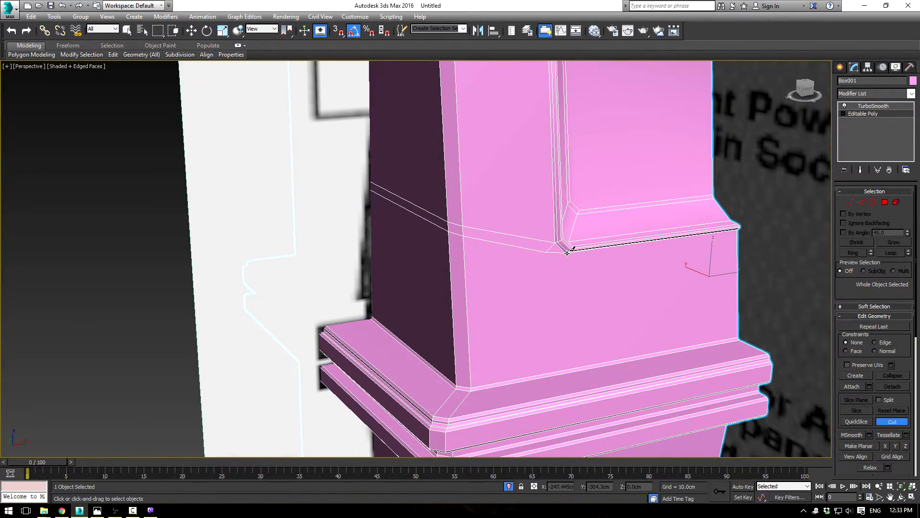
Step: Check the TurboSmooth result, and remove the lower slanted edge between the chamfered corner and the socket's lower corner on the front
left_click(862, 206)
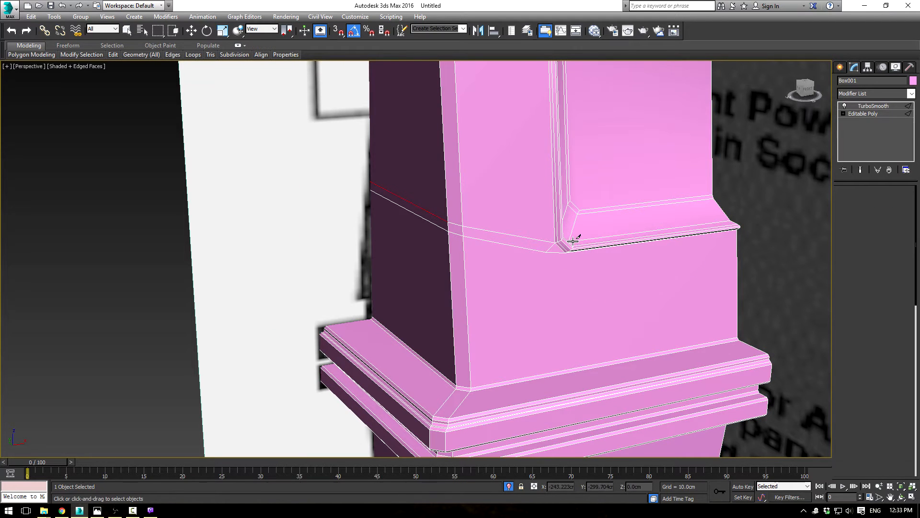
right_click(528, 250)
key("Page_Up")
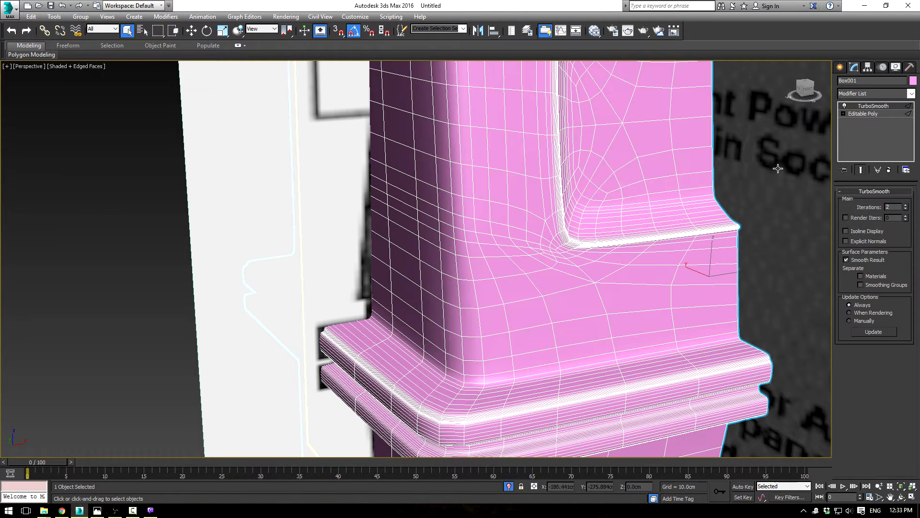
left_click(867, 115)
left_click(514, 247)
key("BackSpace")
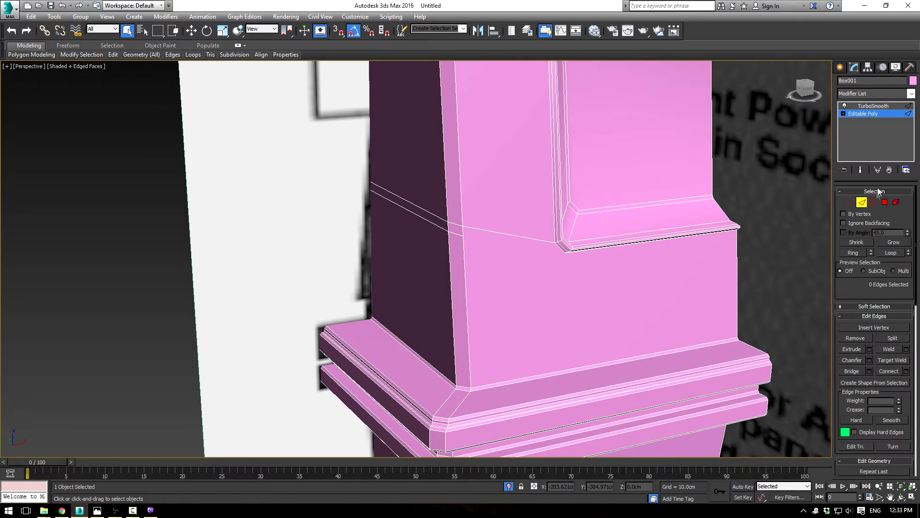
Step: Cut a replacement edge across the front from the socket rim's lowest corner vertex to the lower cut on the chamfered corner
left_click(874, 114)
left_click(891, 422)
middle_click_drag(567, 258, 593, 229, "alt")
scroll(593, 228, "up", 1)
scroll(546, 168, "up", 3)
scroll(598, 203, "up", 2)
left_click(598, 200)
middle_click_drag(188, 88, 226, 185)
left_click(232, 193)
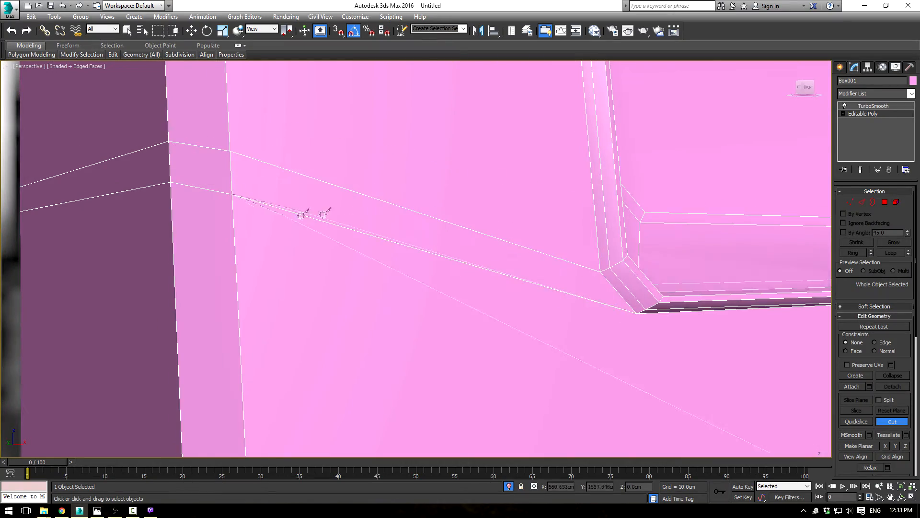
right_click(305, 213)
scroll(385, 187, "down", 6)
middle_click_drag(385, 187, 494, 220, "alt")
Step: Try to move the vertices of the two lower cut lines on the chamfered corner and side vertically
key("1")
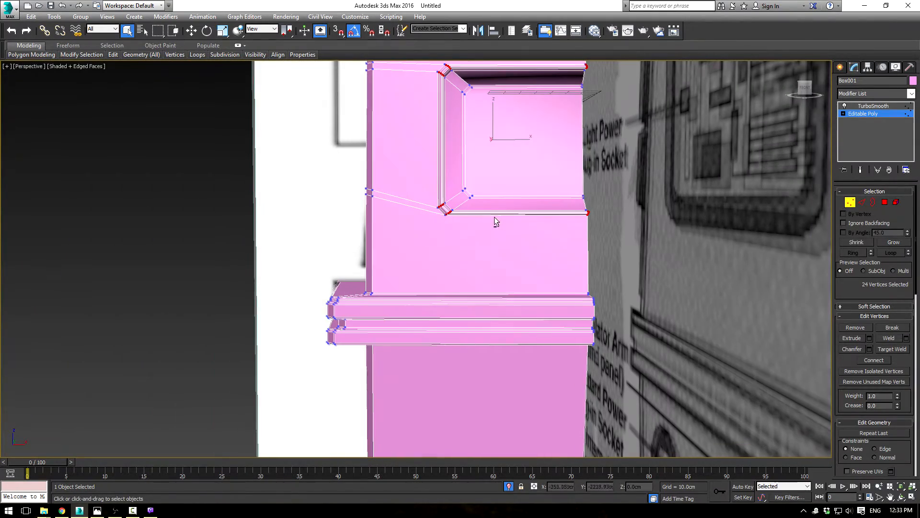
left_click_drag(298, 148, 383, 219)
middle_click_drag(382, 177, 453, 203, "alt")
key("w")
left_click_drag(371, 171, 372, 187)
key("ctrl+z")
Step: Try to connect the four vertical edges between the socket and the trim band with a single sliding edge line
middle_click_drag(402, 157, 474, 172, "alt")
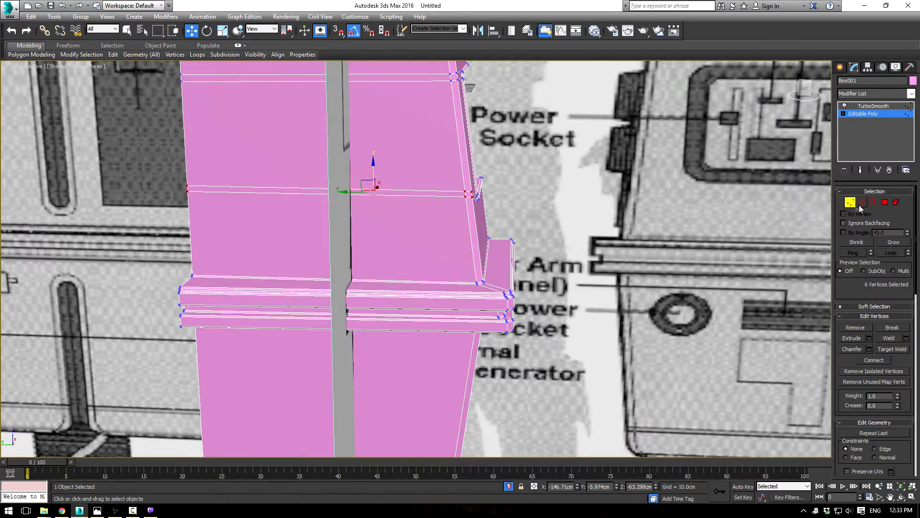
left_click(862, 201)
middle_click_drag(573, 183, 451, 181, "alt")
left_click(322, 168)
scroll(537, 235, "up", 3)
middle_click_drag(525, 223, 536, 240, "alt")
scroll(537, 289, "down", 2)
scroll(525, 282, "up", 2)
scroll(536, 240, "up", 2)
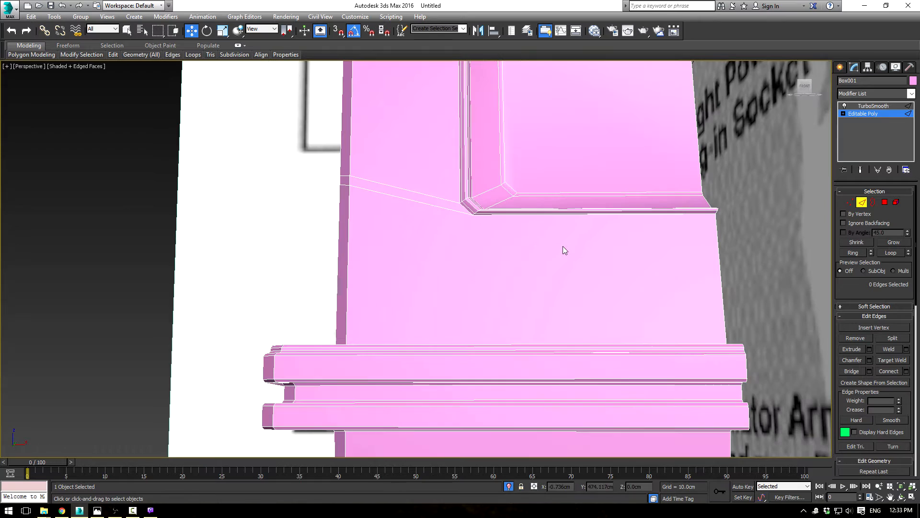
left_click(719, 253)
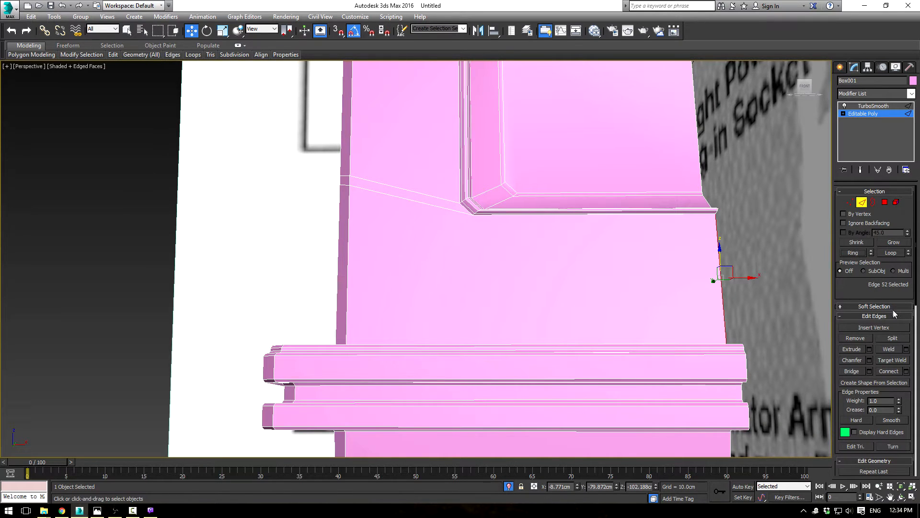
middle_click_drag(548, 221, 608, 225, "alt")
left_click_drag(720, 323, 712, 327)
middle_click_drag(709, 307, 110, 234, "alt")
middle_click_drag(172, 246, 213, 240, "alt")
left_click(906, 371)
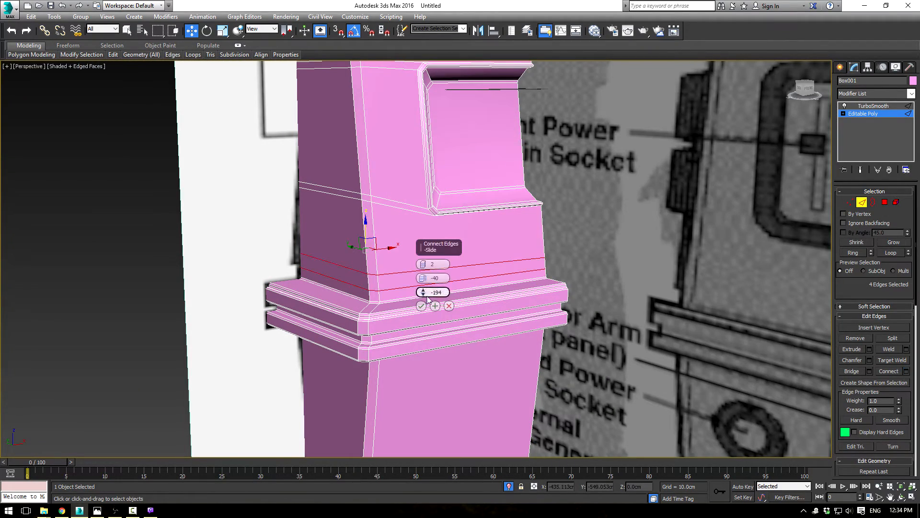
left_click(424, 267)
left_click_drag(423, 294, 466, 16)
left_click_drag(491, 125, 547, 310)
left_click(451, 307)
middle_click_drag(488, 243, 549, 251, "alt")
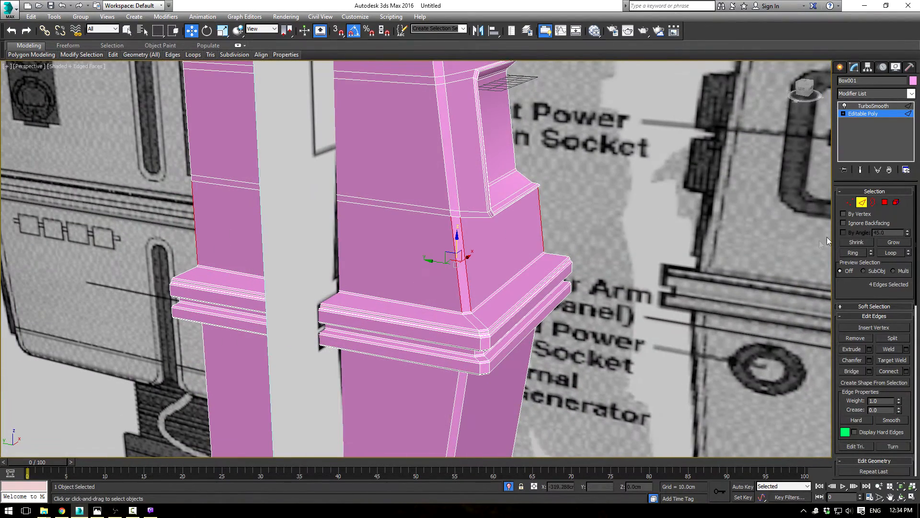
Step: Remove both lower cut lines from the side, the front and the chamfered corner
right_click(525, 229)
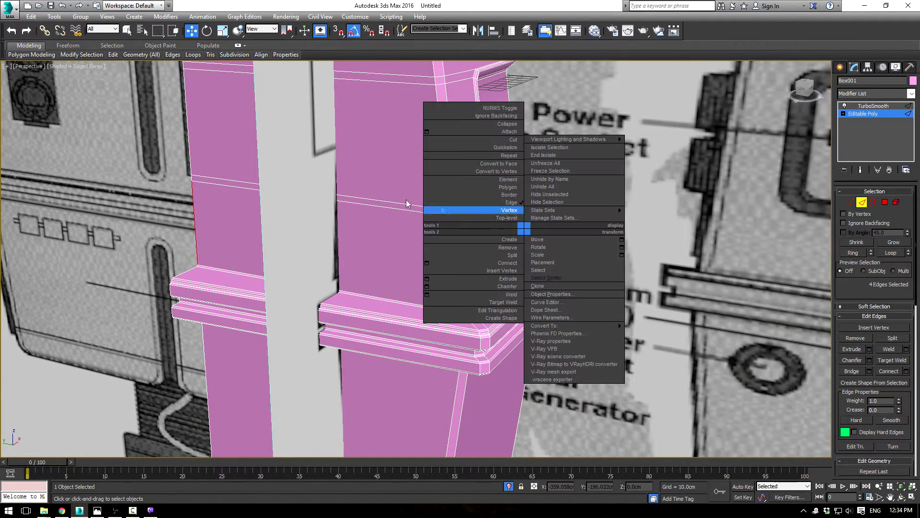
left_click(379, 201)
left_click(436, 211)
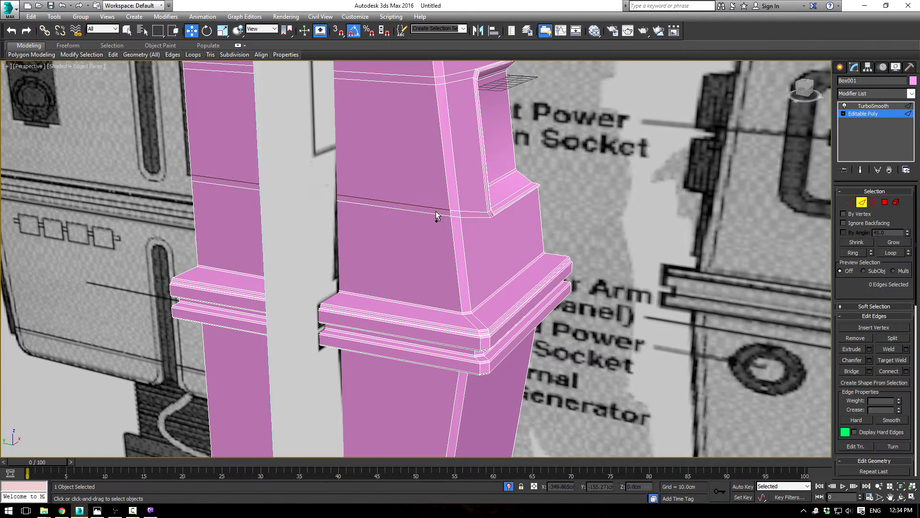
left_click(439, 215)
key("BackSpace")
left_click(480, 213)
key("BackSpace")
left_click(477, 217)
key("BackSpace")
left_click(455, 210)
key("BackSpace")
left_click(455, 217)
key("BackSpace")
middle_click_drag(455, 202, 450, 176, "alt")
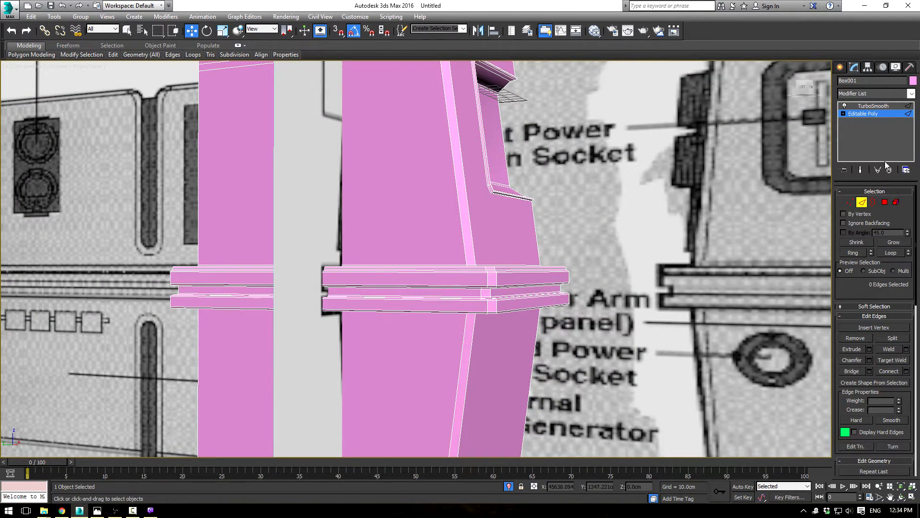
Step: Cut two new parallel edge lines from the socket rim's lower corner vertices across the chamfered corner to the side's far edge
left_click(882, 113)
left_click(891, 421)
left_click(487, 185)
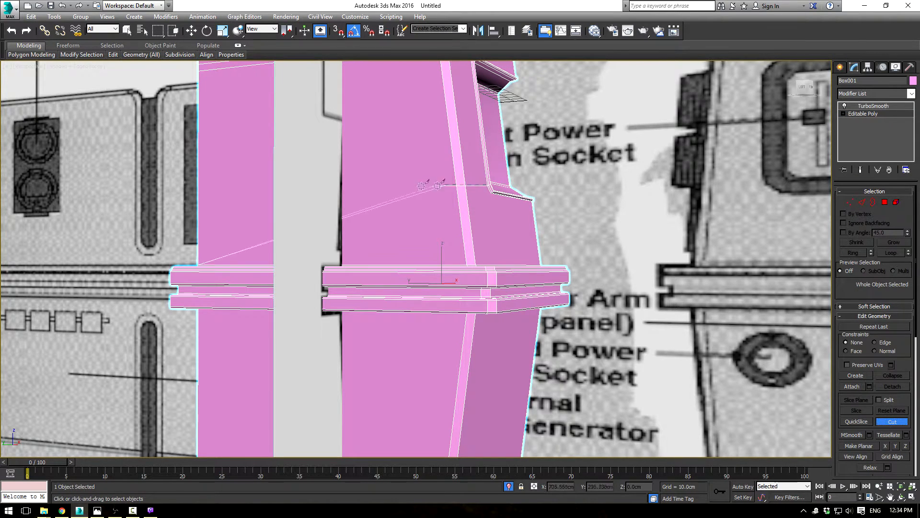
left_click(198, 191)
right_click(198, 191)
left_click(492, 193)
left_click(198, 198)
right_click(482, 235)
middle_click_drag(489, 210, 448, 214, "alt")
left_click(863, 203)
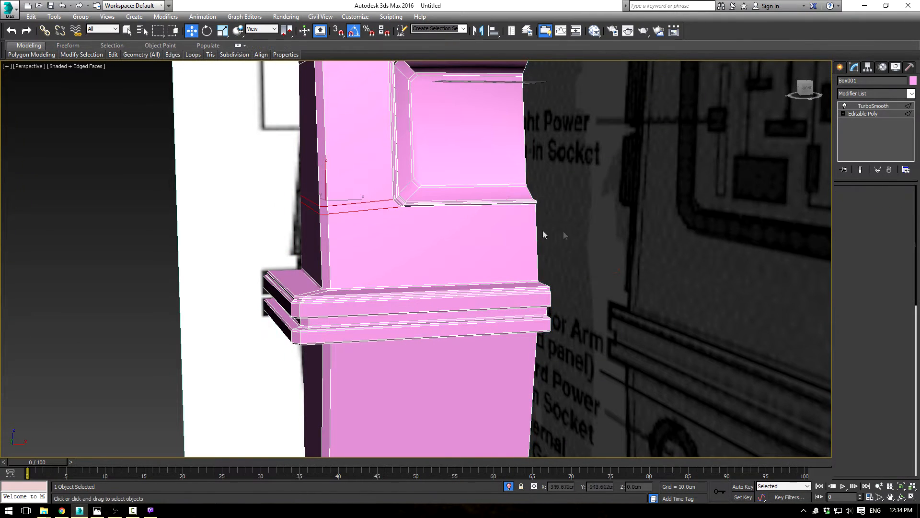
key("w")
right_click(592, 235)
left_click(520, 232)
left_click_drag(570, 241, 547, 239)
key("ctrl+z")
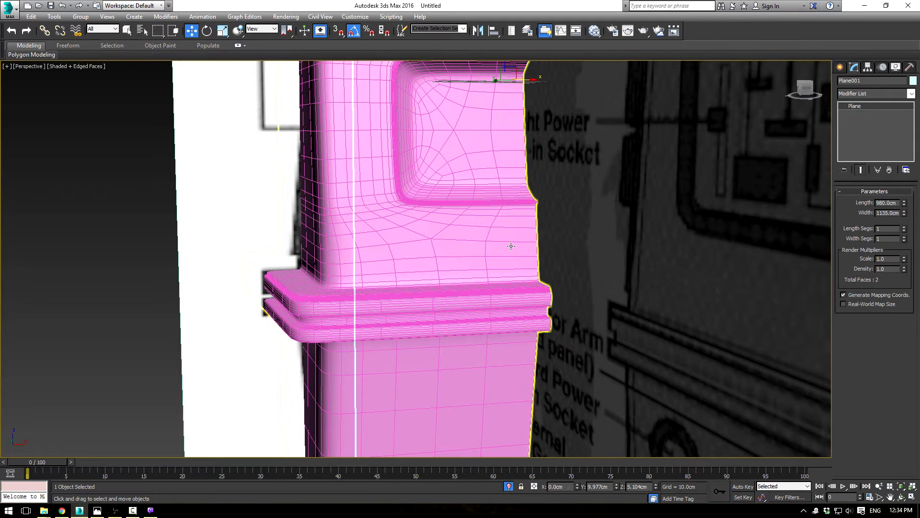
left_click(110, 241)
left_click(408, 211)
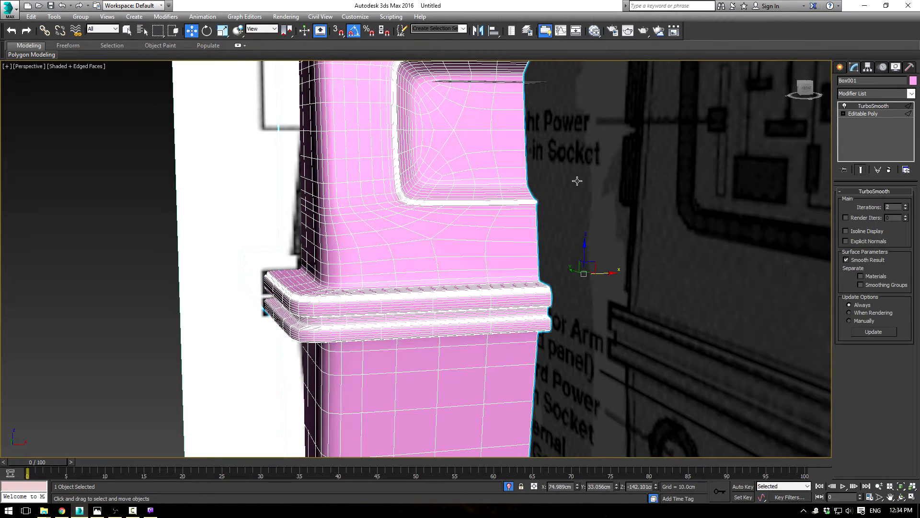
Step: Connect the four vertical edges between the socket and the trim band with 1 segment, pinch -40 and slide 92
left_click(863, 114)
left_click(538, 247)
left_click(329, 235, "ctrl")
left_click(321, 236, "ctrl")
middle_click_drag(321, 237, 433, 236, "alt")
left_click(188, 258, "ctrl")
middle_click_drag(188, 258, 669, 312, "alt")
left_click(906, 371)
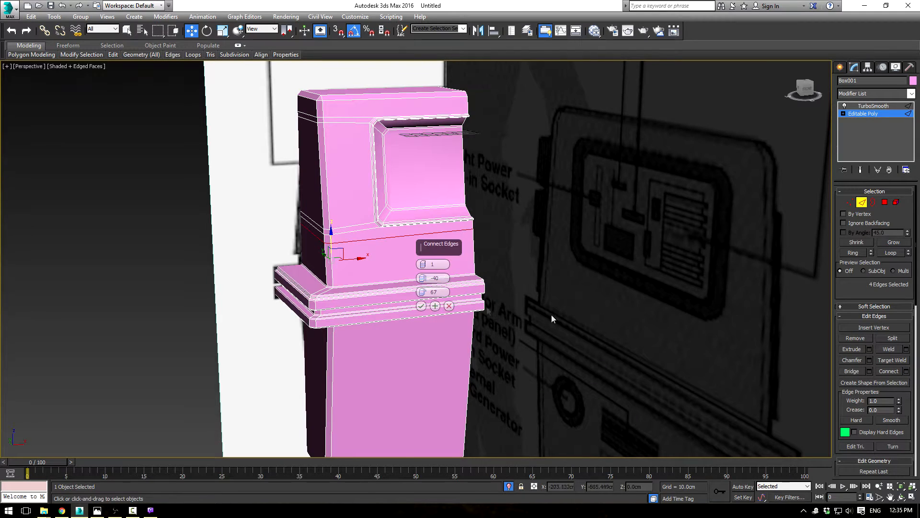
left_click_drag(421, 293, 430, 243)
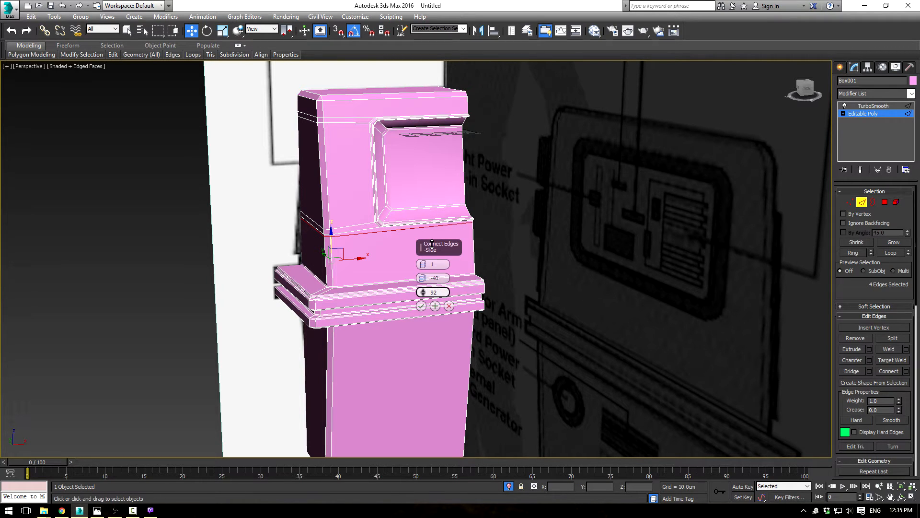
left_click(421, 306)
Step: Connect the four vertical edges above the socket with 1 segment and slide the new line down close to the socket's upper rim
left_click(467, 104)
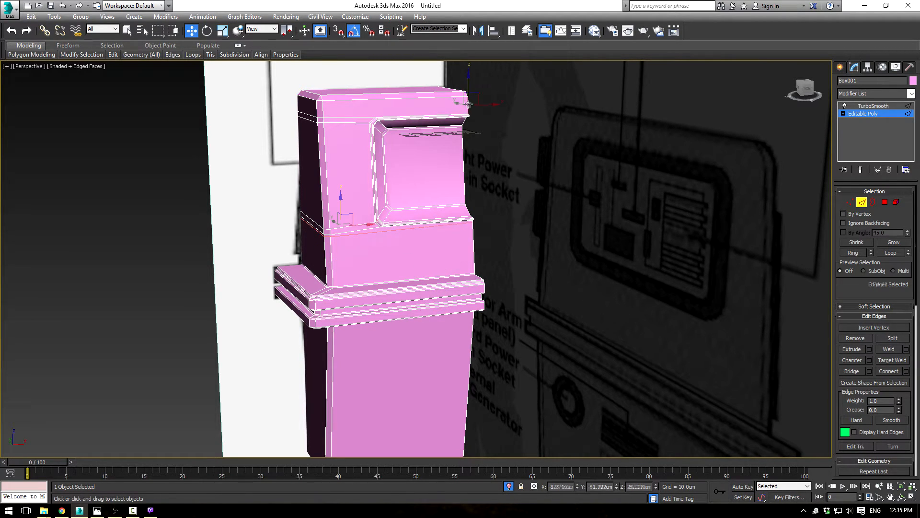
double_click(322, 107)
key("l")
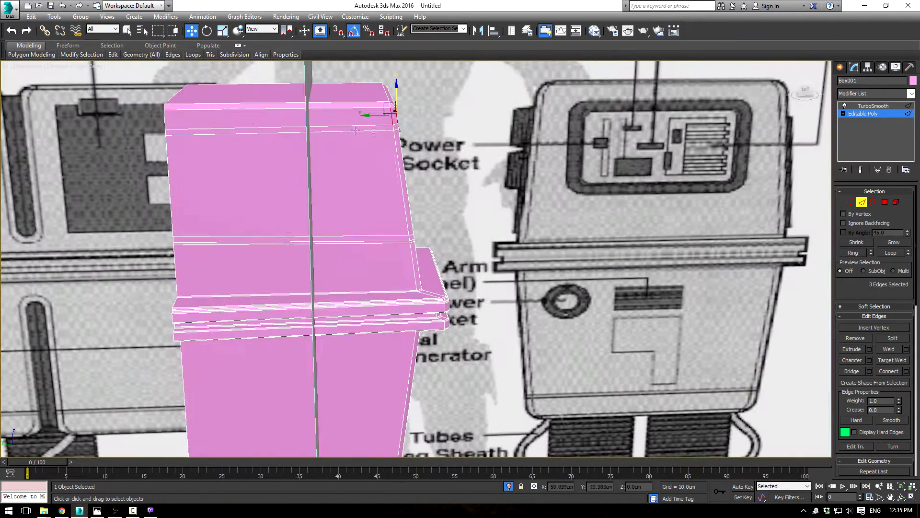
left_click(164, 125, "ctrl")
middle_click_drag(166, 126, 348, 168, "alt")
left_click(907, 372)
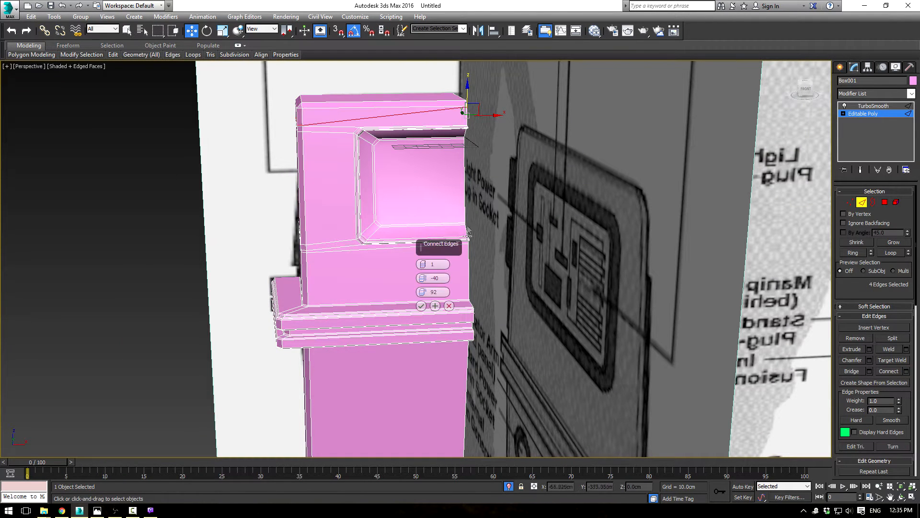
left_click_drag(423, 279, 422, 349)
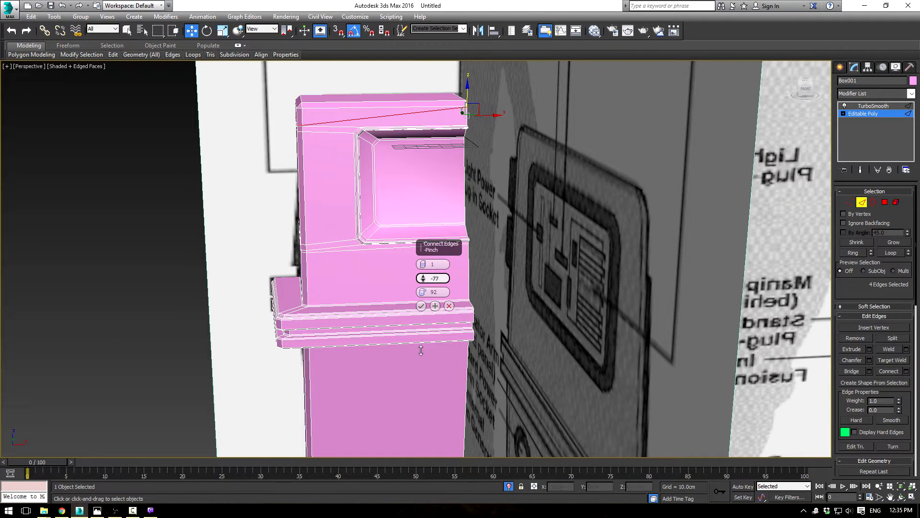
right_click(423, 278)
left_click_drag(423, 293, 433, 445)
left_click(421, 310)
Step: Examine the chamfered corner's vertices next to the new upper edge line in the Left view
middle_click_drag(355, 219, 418, 200, "alt")
key("alt+w")
mouse_move(290, 338)
middle_mouse_down()
mouse_move(279, 381)
mouse_move(289, 381)
mouse_move(286, 325)
middle_mouse_up()
scroll(278, 381, "up", 2)
key("1")
key("F3")
mouse_move(274, 312)
left_mouse_down()
mouse_move(260, 333)
mouse_move(272, 317)
mouse_move(276, 333)
left_mouse_up()
key("F3")
left_click(239, 325)
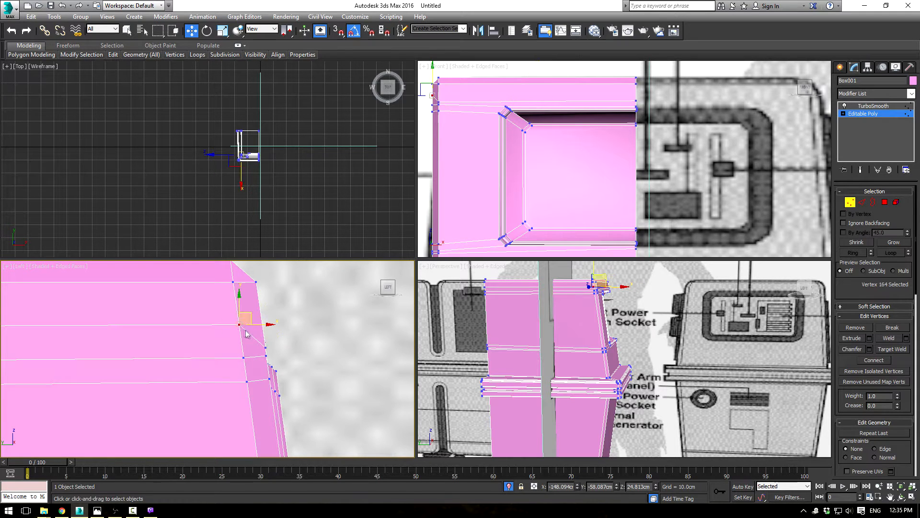
Step: Examine the smoothed body around the socket in the perspective view without edge lines
left_click(864, 114)
left_click_drag(647, 336, 641, 338)
middle_click_drag(633, 338, 641, 328)
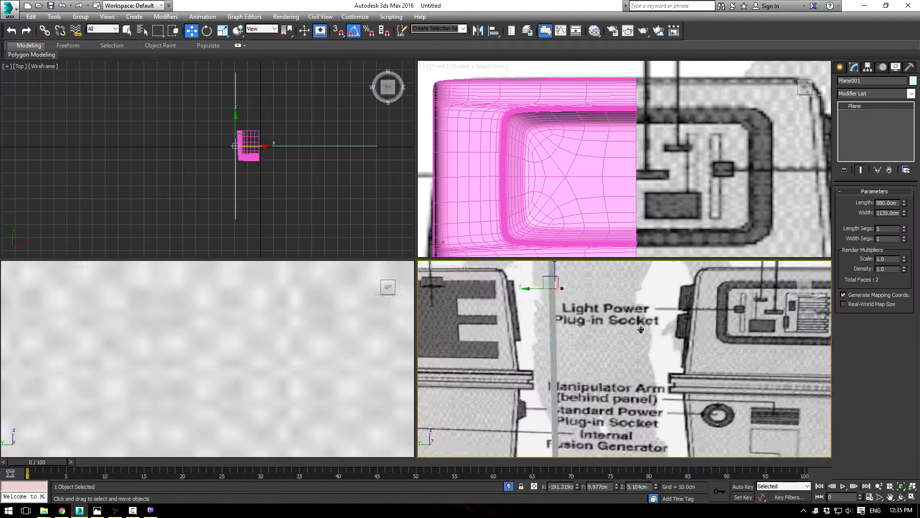
scroll(641, 329, "down", 3)
key("alt+w")
middle_click_drag(569, 309, 511, 312, "alt")
scroll(510, 309, "down", 5)
key("F4")
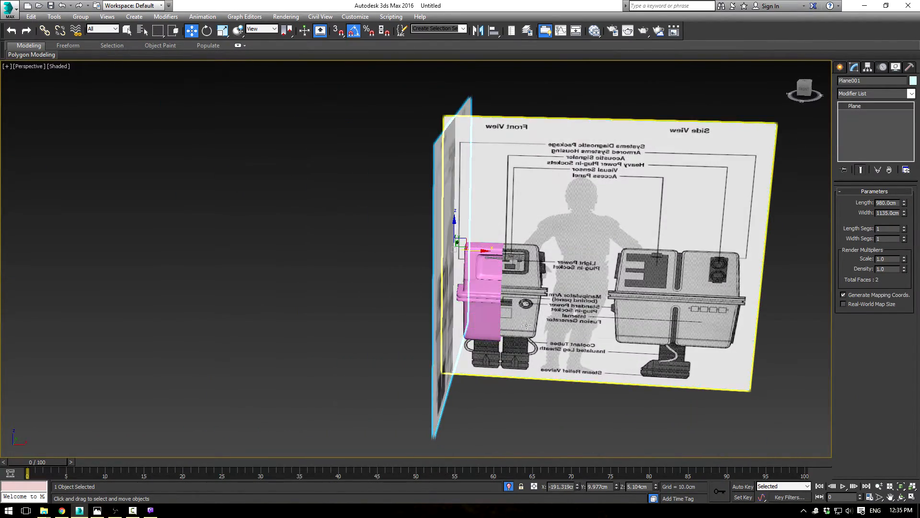
scroll(511, 311, "up", 12)
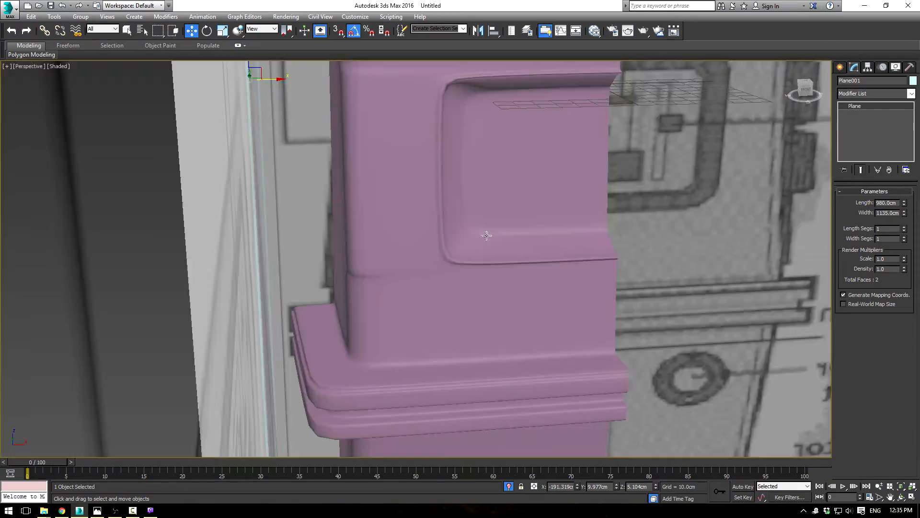
middle_click_drag(487, 235, 464, 324, "alt")
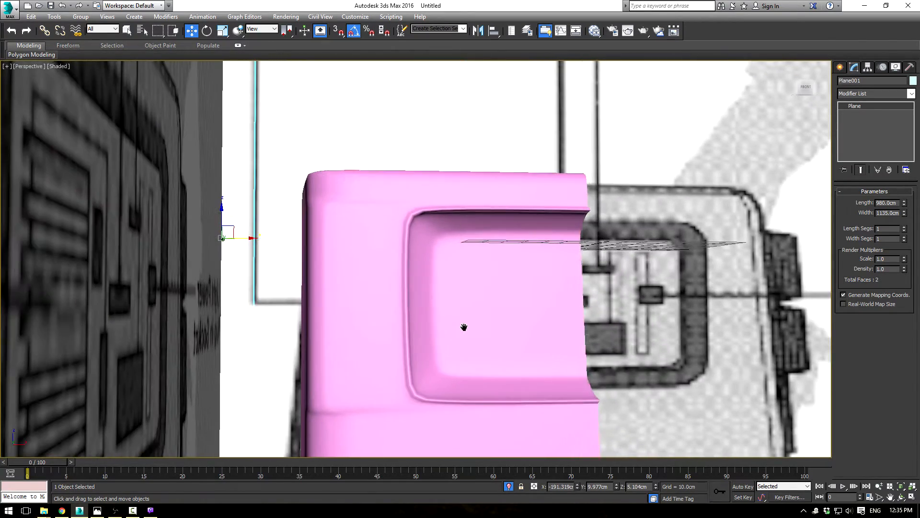
Step: Examine the unsmoothed body's edge flow around the socket and trim band in wireframe and shaded display
left_click(368, 215)
left_click(862, 114)
key("F3")
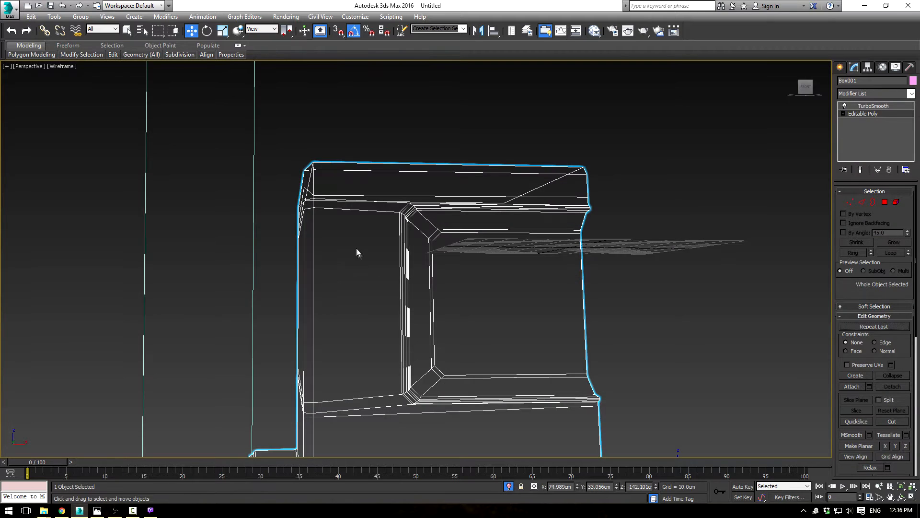
left_click(862, 202)
right_click(481, 175)
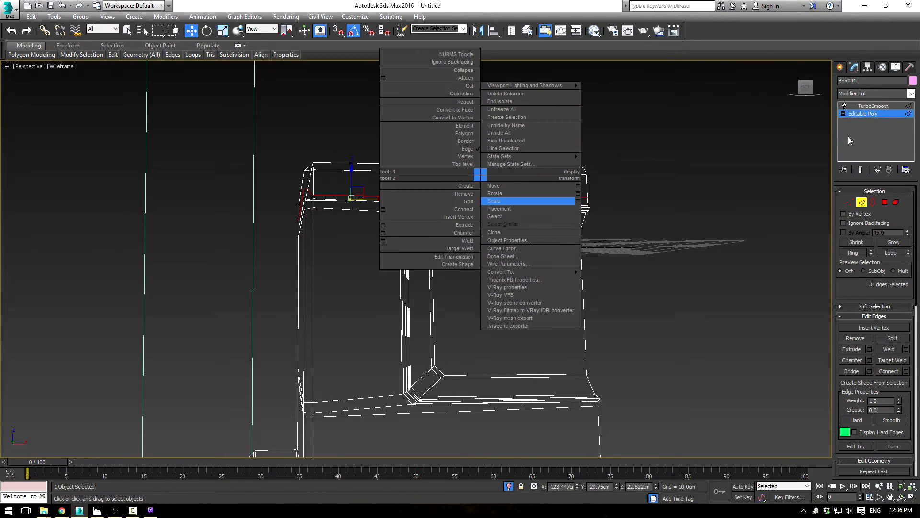
left_click(859, 106)
left_click(858, 114)
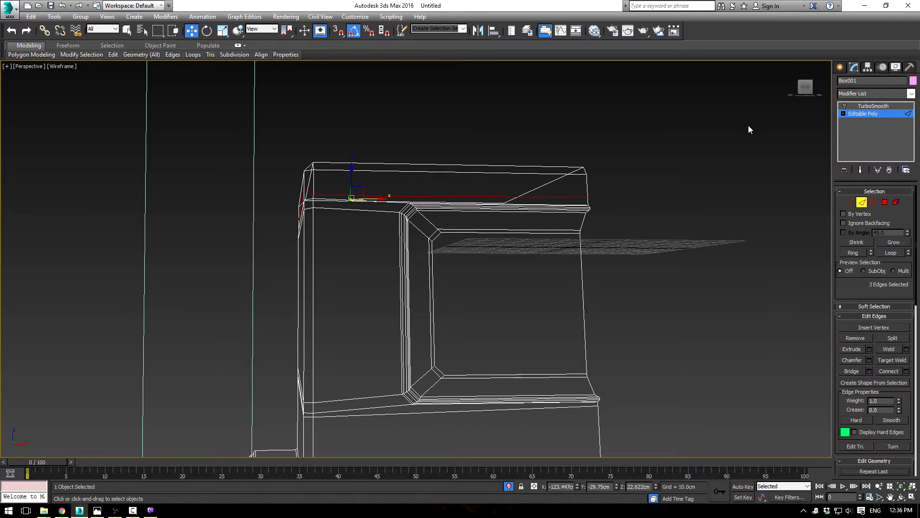
left_click(864, 115)
right_click(660, 153)
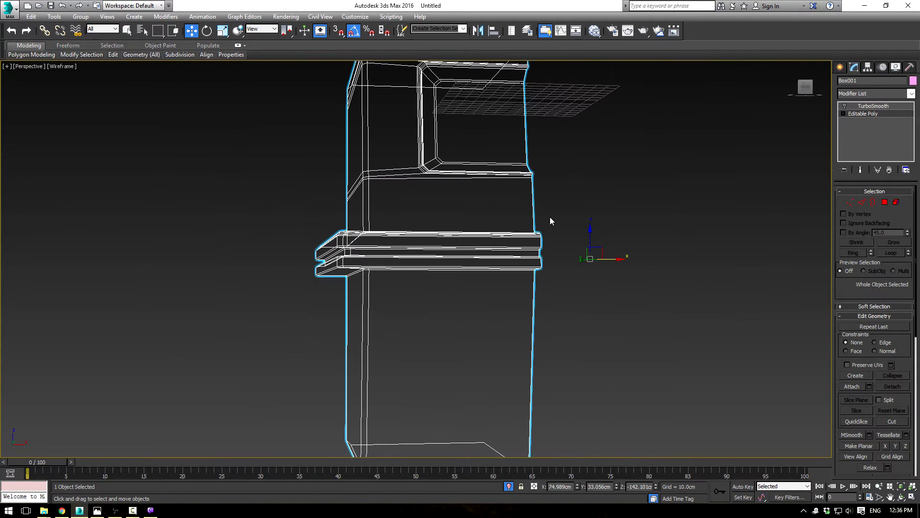
key("F3")
scroll(449, 242, "up", 3)
middle_click_drag(442, 230, 499, 278, "alt")
scroll(499, 278, "down", 4)
Step: Remove the three upper horizontal edge lines from the body's side face
left_click(862, 201)
middle_click_drag(796, 230, 571, 237, "alt")
key("F4")
scroll(483, 252, "up", 5)
middle_click_drag(471, 185, 455, 199)
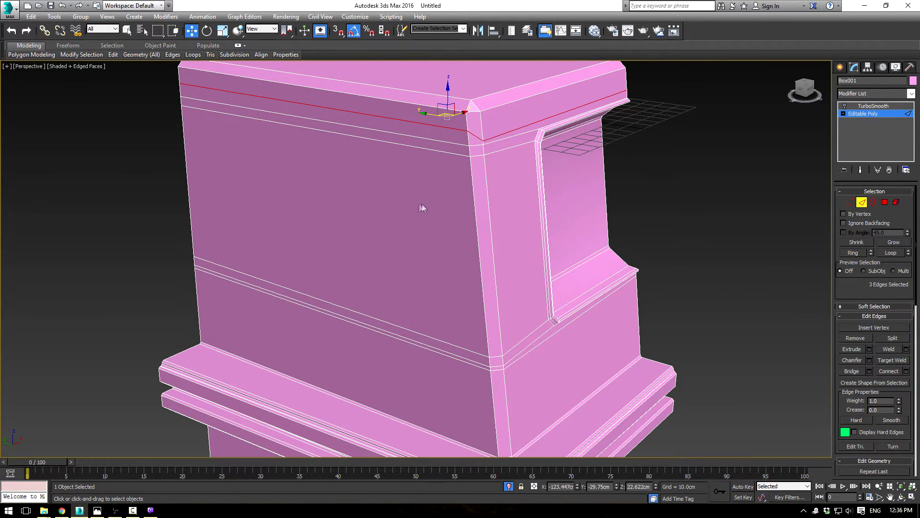
left_click(431, 124)
key("BackSpace")
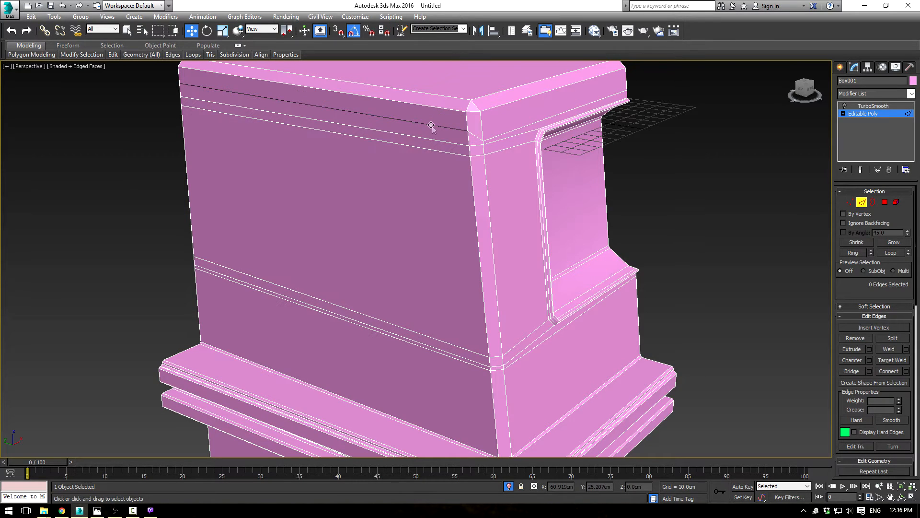
left_click(430, 138)
key("BackSpace")
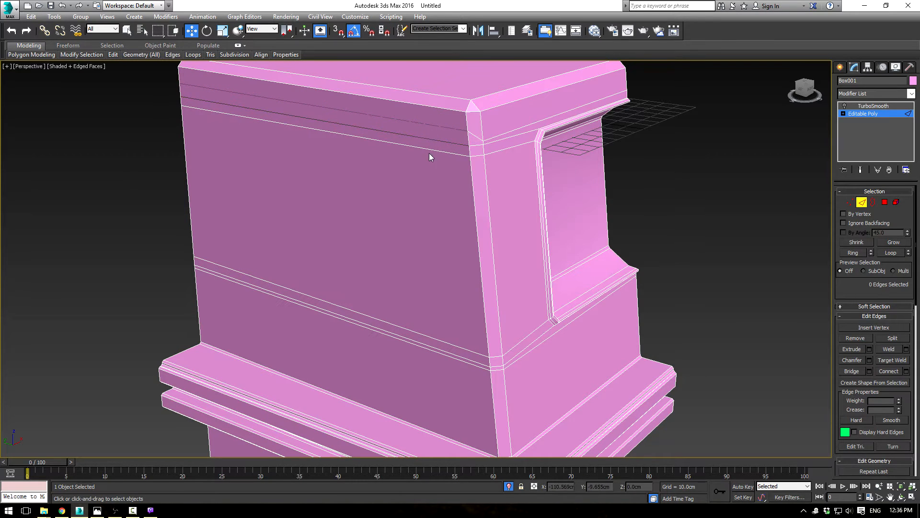
left_click(433, 149)
key("BackSpace")
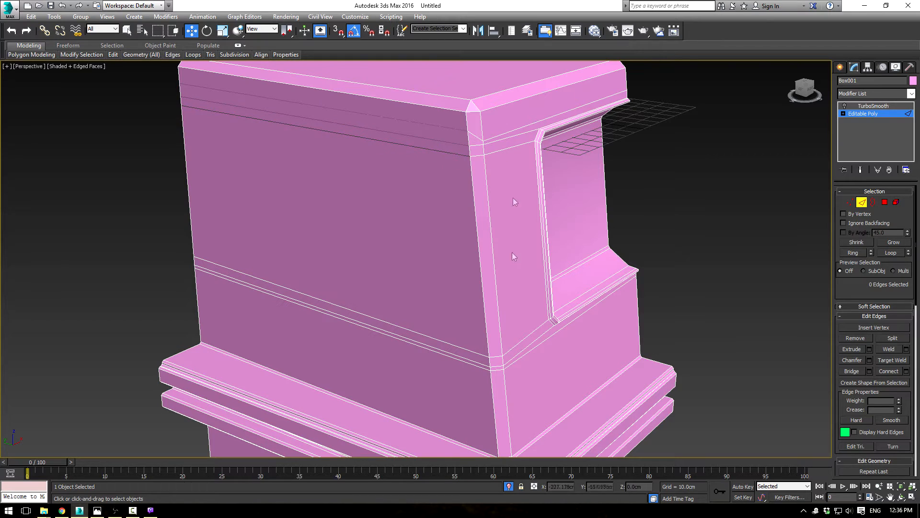
Step: Remove the lower horizontal edge lines from the body's side face and their short segments across the chamfered corner
left_click(456, 347)
key("BackSpace")
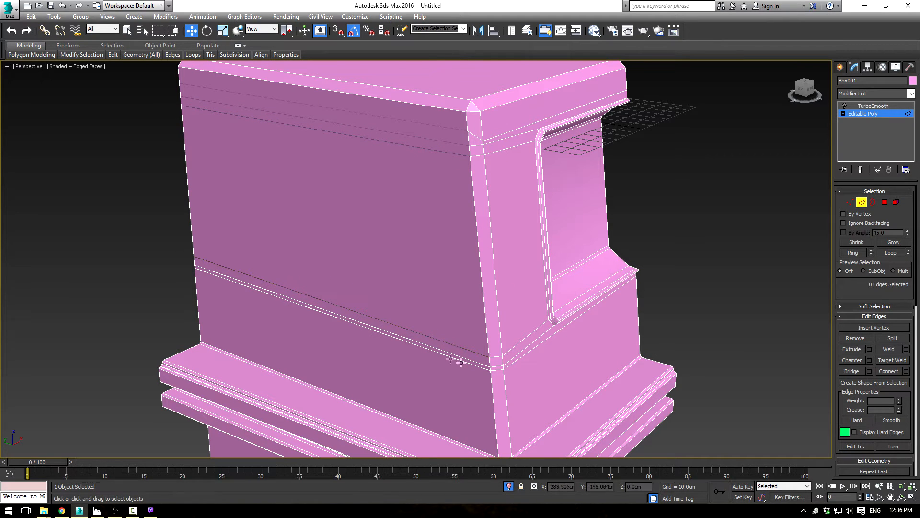
left_click(496, 358)
key("BackSpace")
left_click(472, 359)
key("BackSpace")
left_click(497, 368)
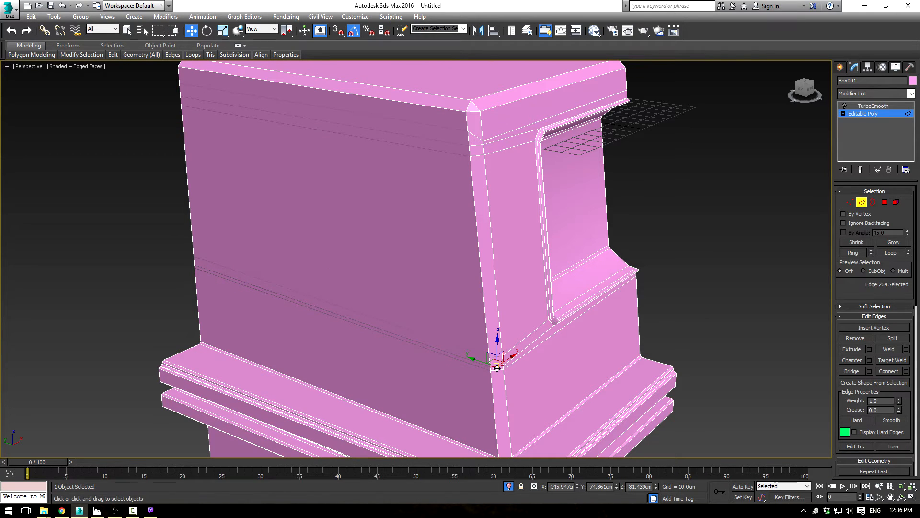
left_click(494, 370, "ctrl")
key("BackSpace")
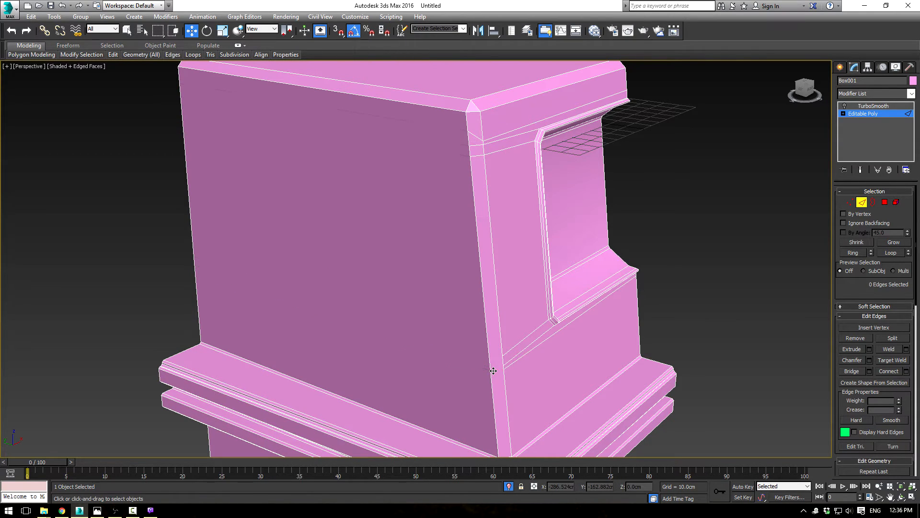
Step: Remove the upper short edges that cross the chamfered corner beside the socket
left_click(535, 330)
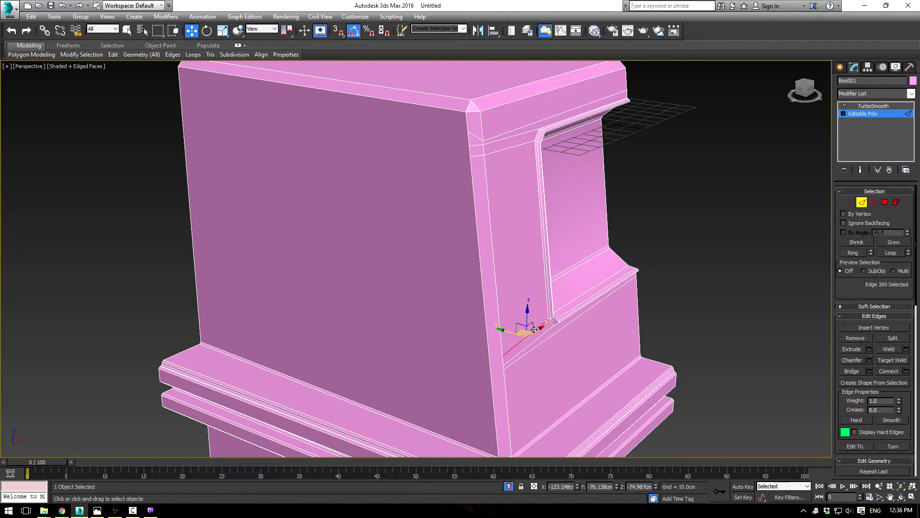
key("BackSpace")
left_click(538, 332)
left_click(476, 134)
left_click(477, 156, "ctrl")
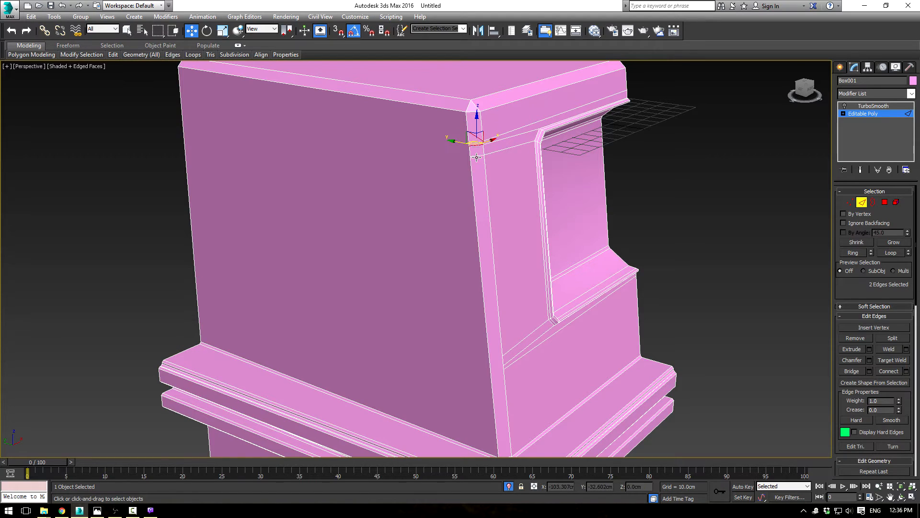
key("ctrl+d")
Step: Preview the body with TurboSmooth applied and inspect the shading around the socket
left_click(846, 110)
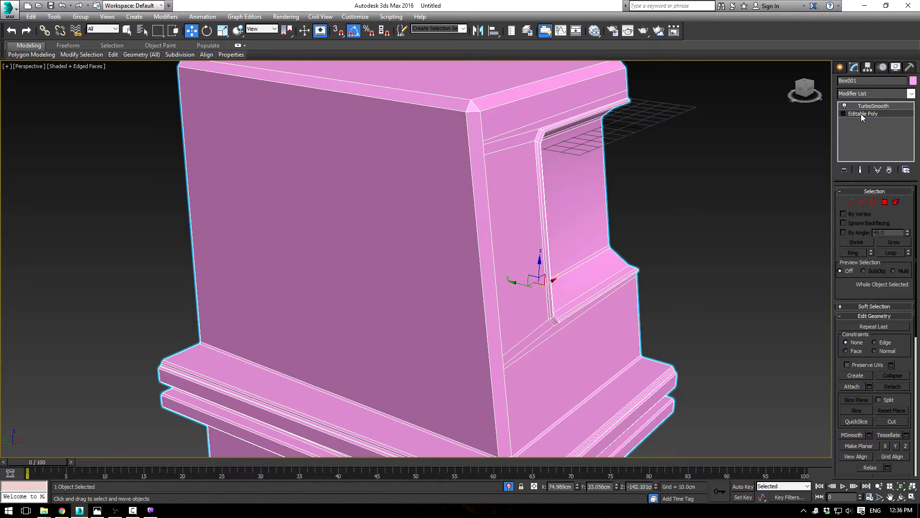
left_click(868, 107)
left_click(754, 174)
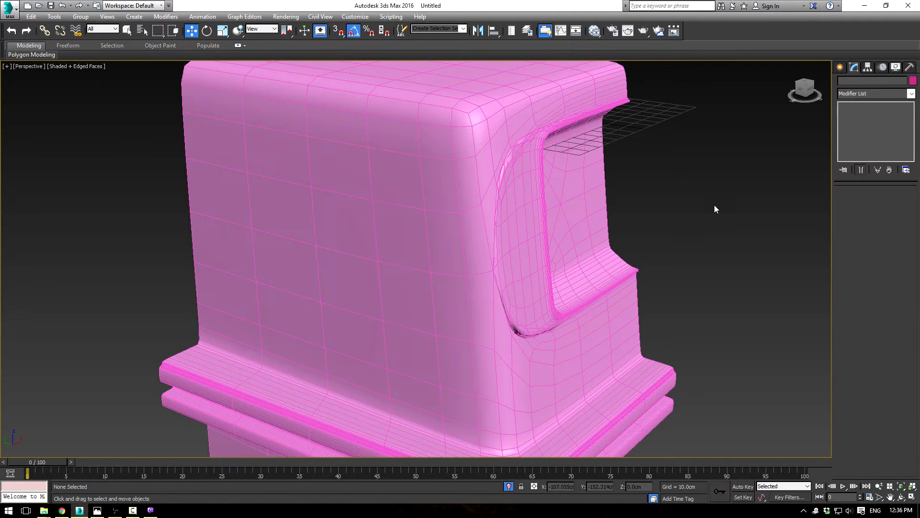
key("F4")
mouse_move(695, 207)
middle_mouse_down()
mouse_move(660, 224)
mouse_move(623, 209)
mouse_move(679, 230)
middle_mouse_up()
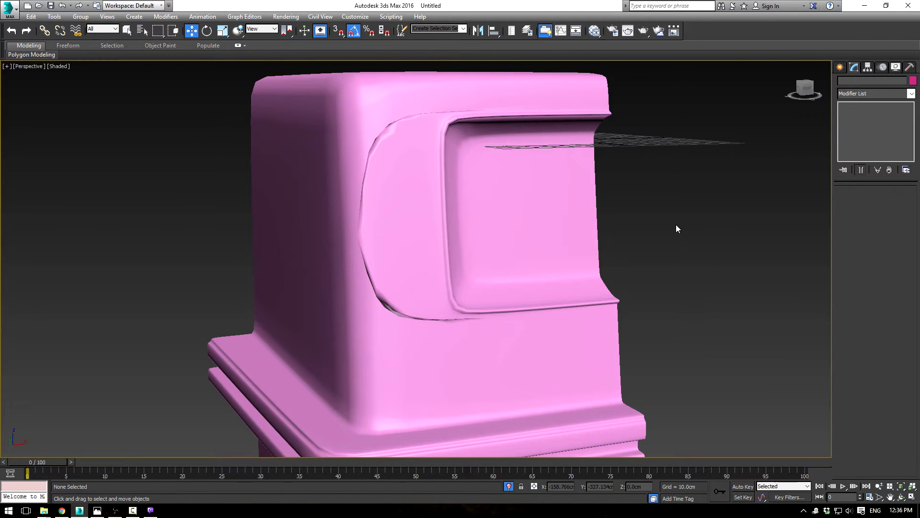
Step: Cut a vertical edge line on the front beside the socket, from the lowest horizontal line up to the uppermost one
left_click(498, 189)
left_click(862, 115)
key("F4")
key("F3")
middle_click_drag(612, 213, 619, 231)
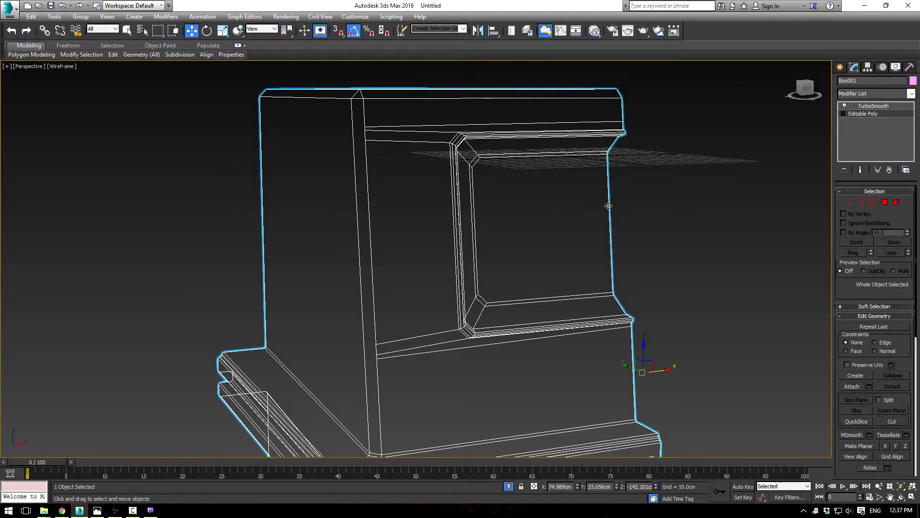
key("F3")
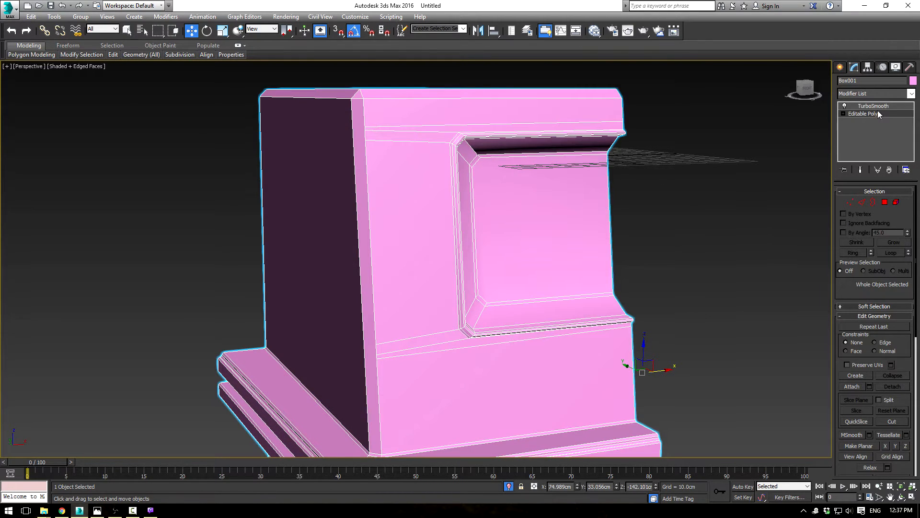
middle_click_drag(755, 164, 625, 181, "alt")
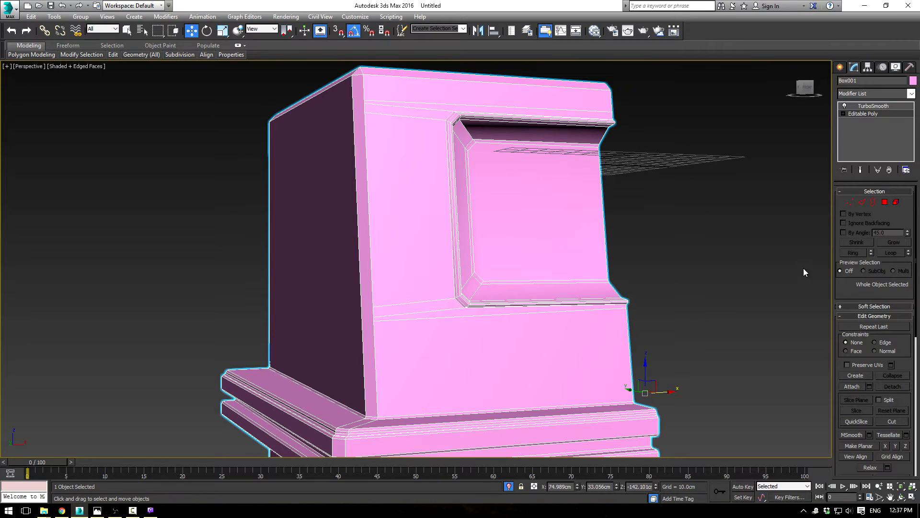
left_click(893, 421)
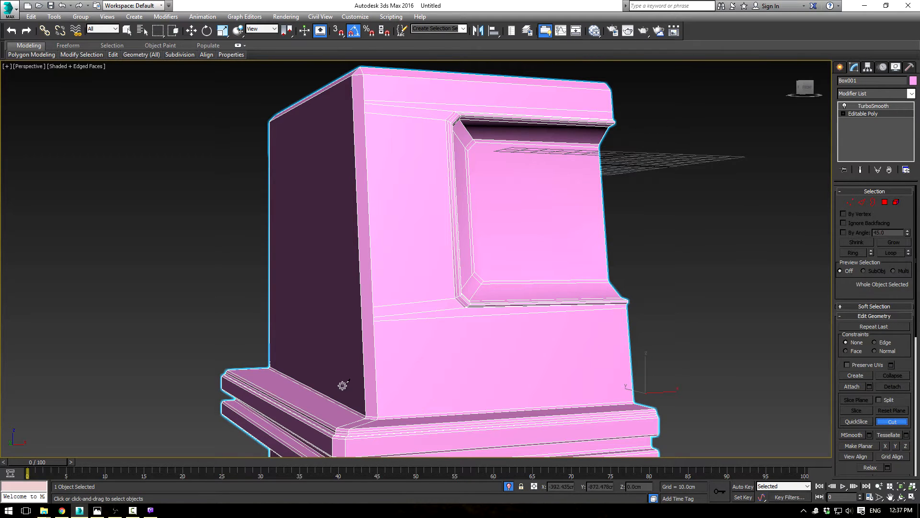
left_click(447, 317)
left_click(438, 103)
Step: Preview the TurboSmooth result around the new vertical cut, then reselect the body
left_click(874, 106)
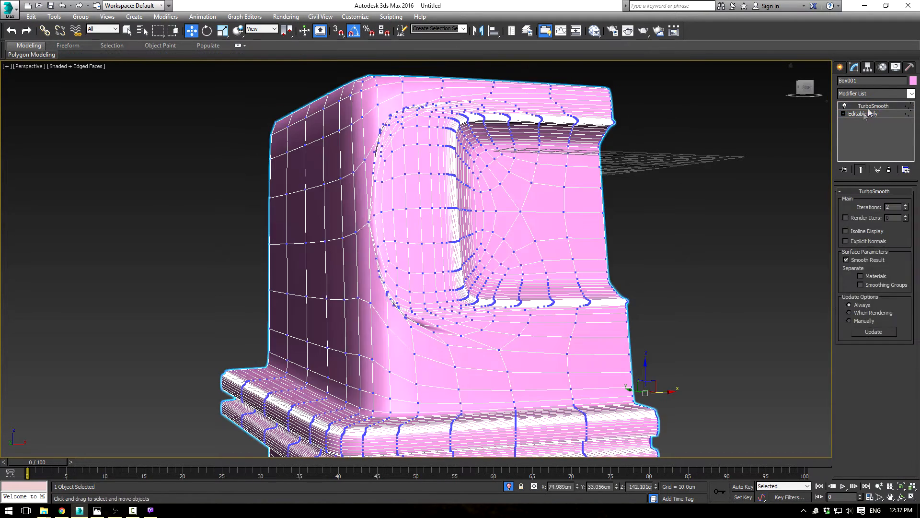
left_click(731, 192)
key("F3")
key("F3")
key("F4")
key("F4")
key("ctrl+z")
Step: Remove the inner horizontal edges between the chamfered corner and the vertical cut, leaving only the outermost upper and lower lines
left_click(875, 116)
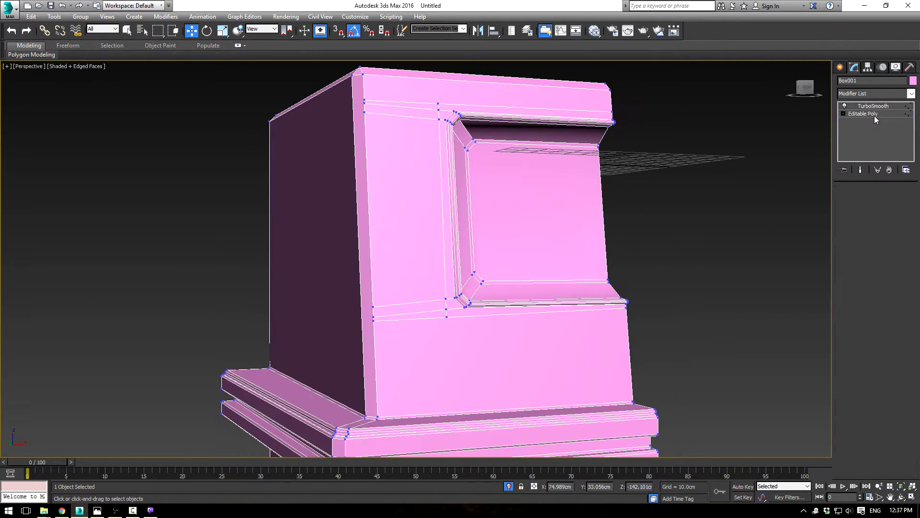
middle_click_drag(480, 211, 537, 207, "alt")
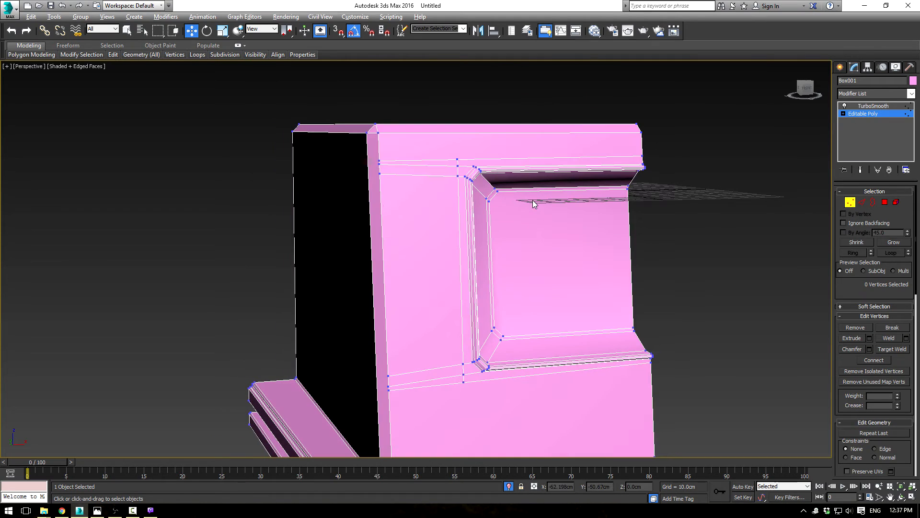
left_click(885, 202)
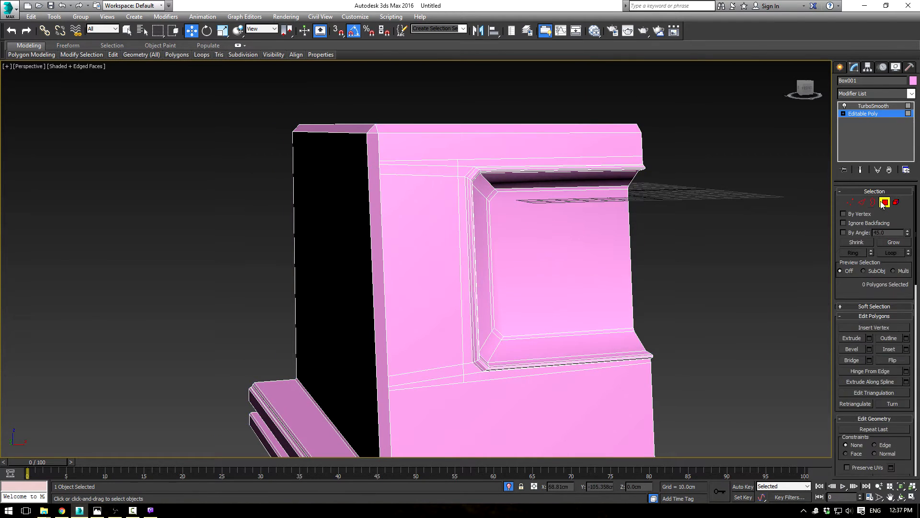
left_click(862, 202)
left_click(422, 160)
key("ctrl+BackSpace")
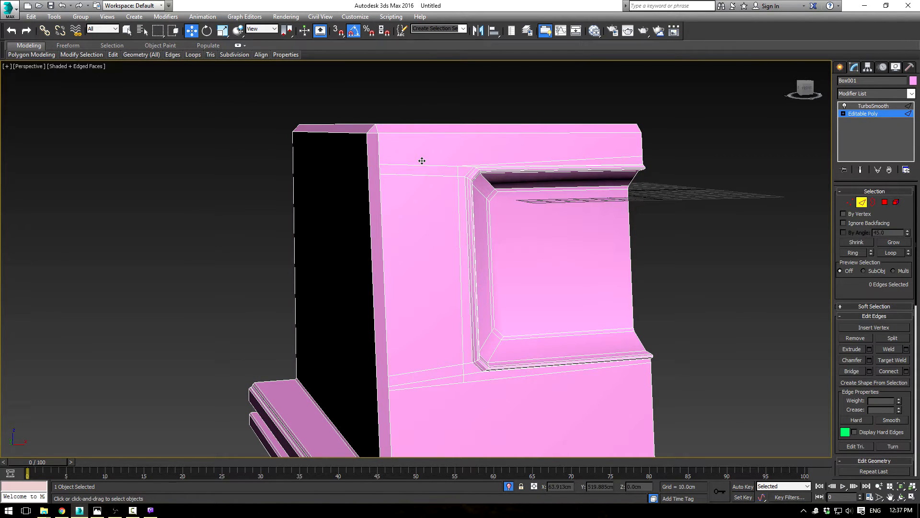
key("ctrl+z")
left_click(431, 166)
key("ctrl+BackSpace")
left_click(436, 174)
key("ctrl+BackSpace")
left_click(451, 367)
key("ctrl+BackSpace")
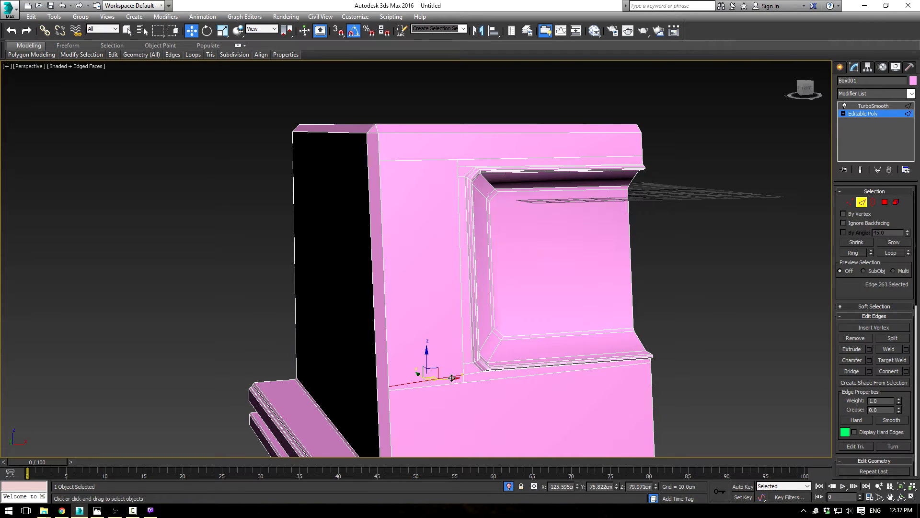
left_click(866, 112)
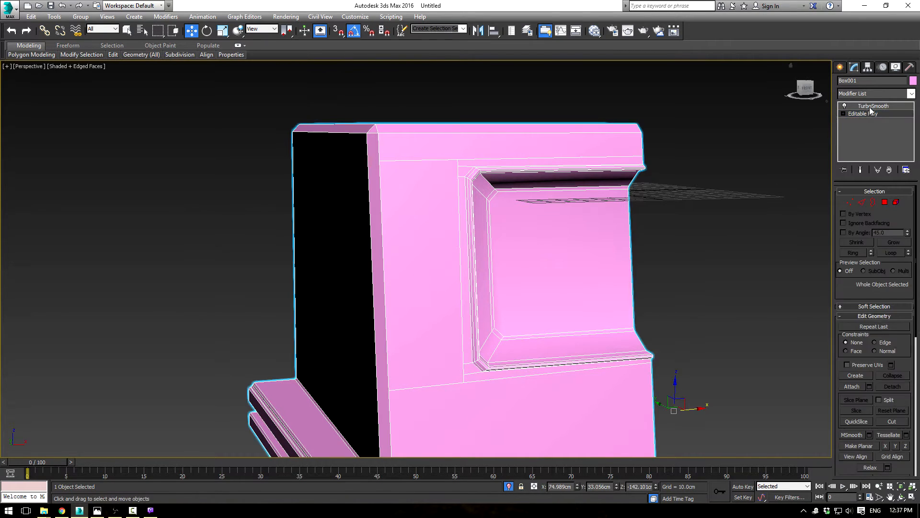
Step: Preview the body with TurboSmooth and compare the socket's shading at 1 and 3 iterations
left_click(870, 107)
left_click(754, 174)
key("F4")
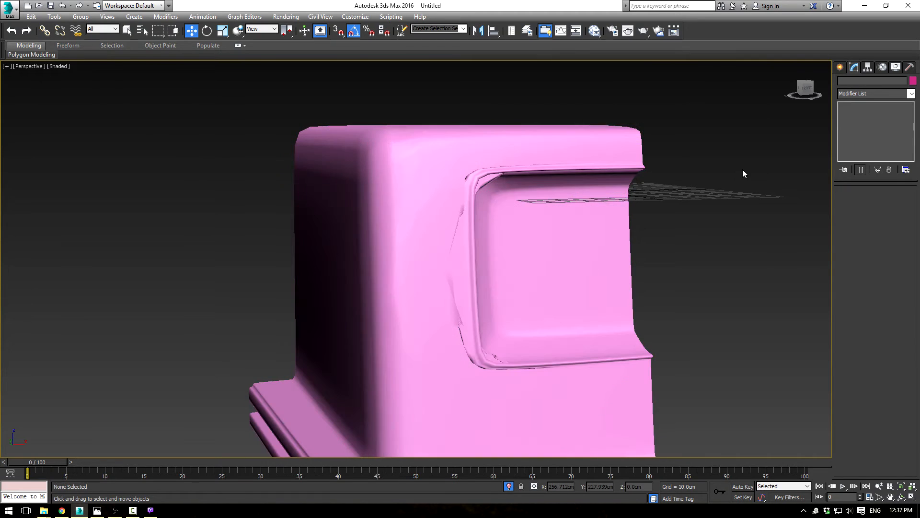
mouse_move(653, 257)
middle_mouse_down("alt")
mouse_move(668, 217)
mouse_move(625, 221)
middle_mouse_up("alt")
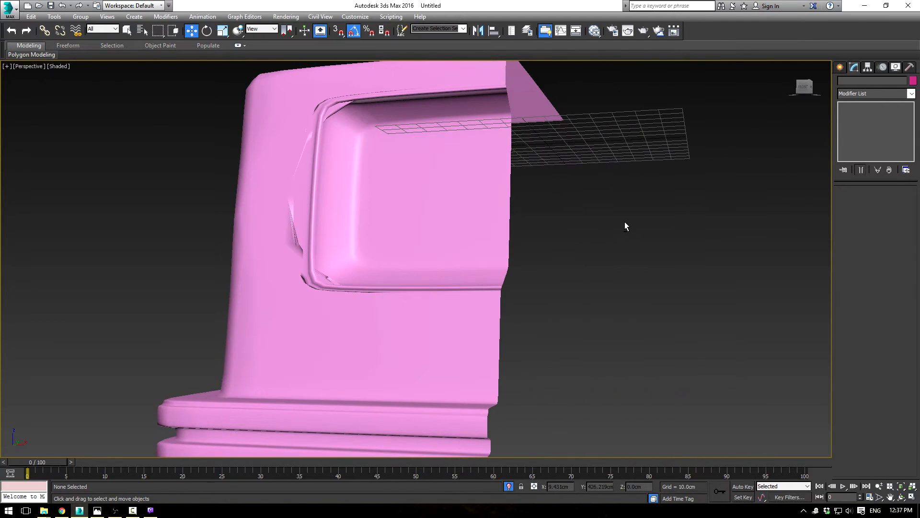
left_click(452, 165)
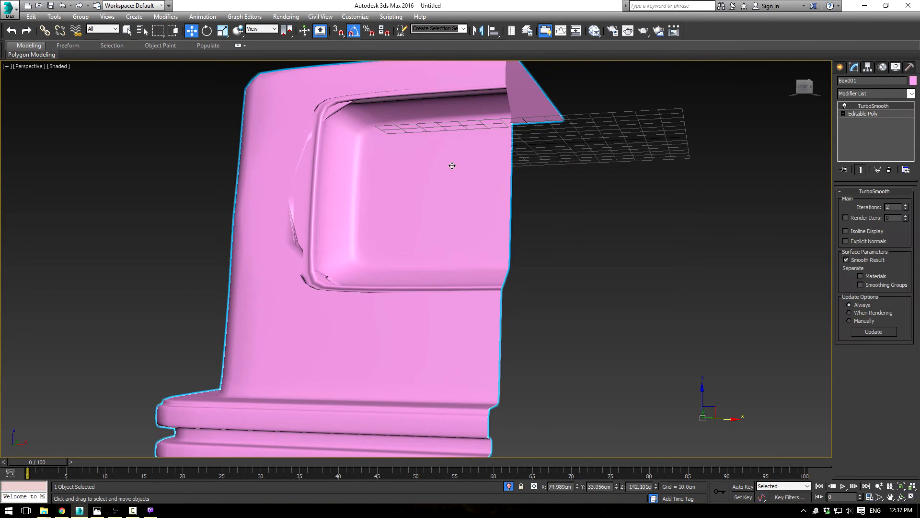
left_click(906, 209)
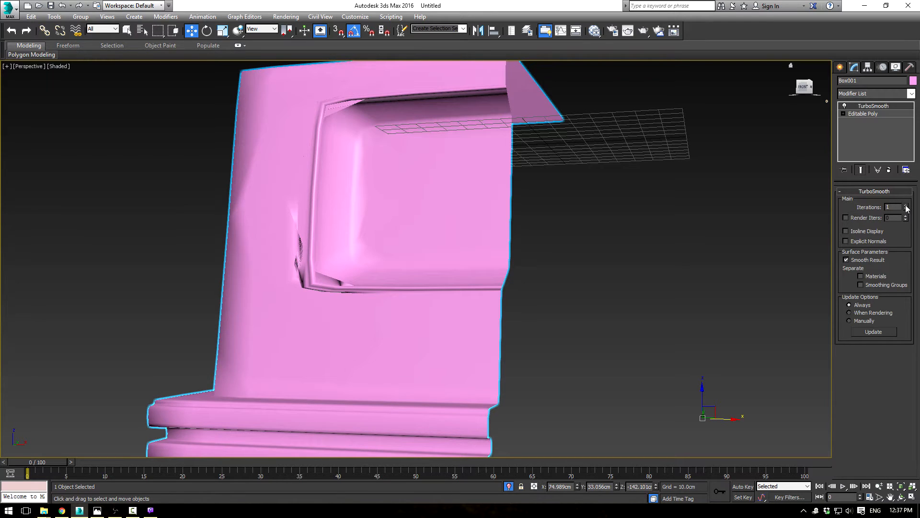
left_click(906, 205)
left_click(906, 205)
Step: Return to the base Editable Poly with edges displayed and examine the edge lines around the socket and chamfered corner
left_click(867, 116)
mouse_move(524, 147)
middle_mouse_down("alt")
mouse_move(452, 146)
mouse_move(471, 191)
middle_mouse_up("alt")
key("F3")
key("F3")
key("F4")
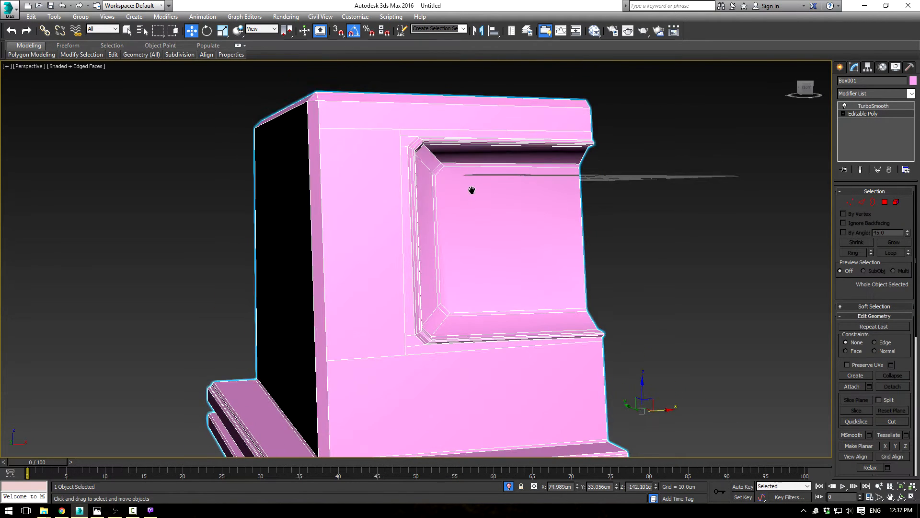
scroll(483, 248, "up", 3)
scroll(455, 216, "down", 5)
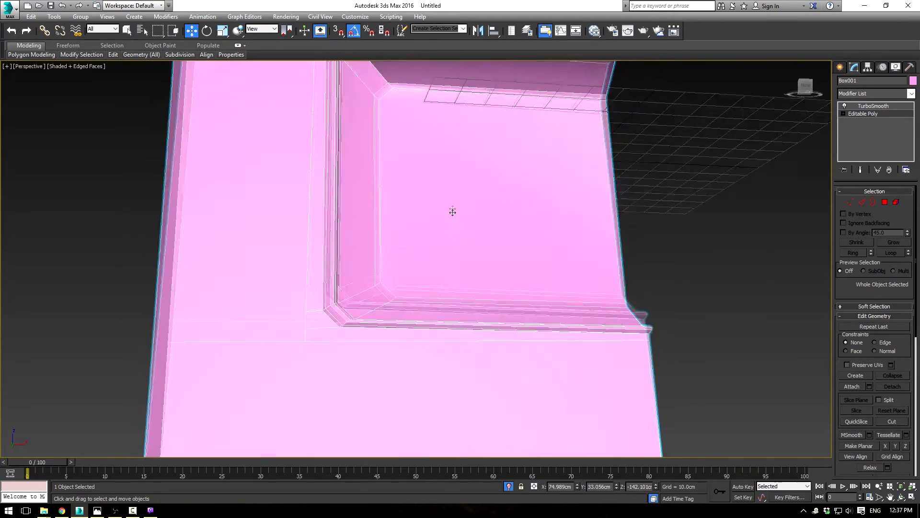
middle_click_drag(452, 202, 534, 166, "alt")
scroll(543, 279, "down", 3)
middle_click_drag(534, 166, 583, 169, "alt")
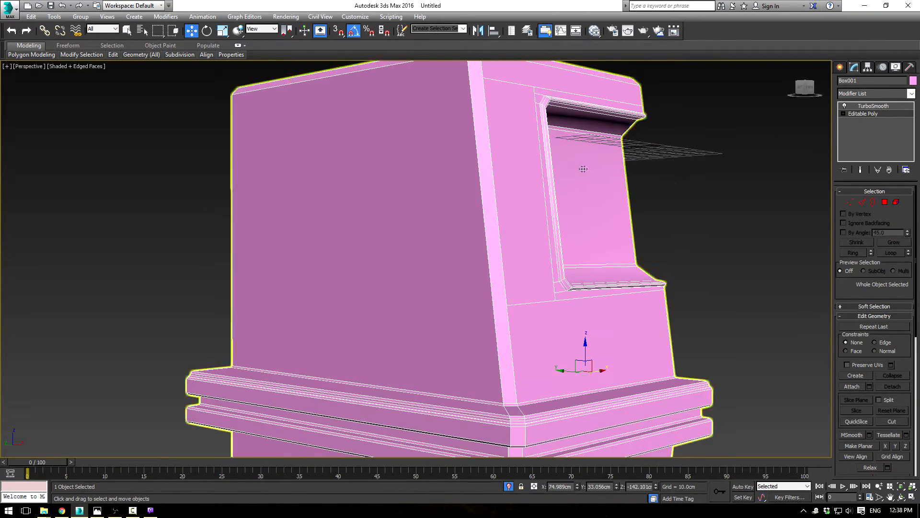
Step: Switch the coordinate system to Local and move the vertical cut's lowest vertex up toward the socket's lower edge
left_click(849, 202)
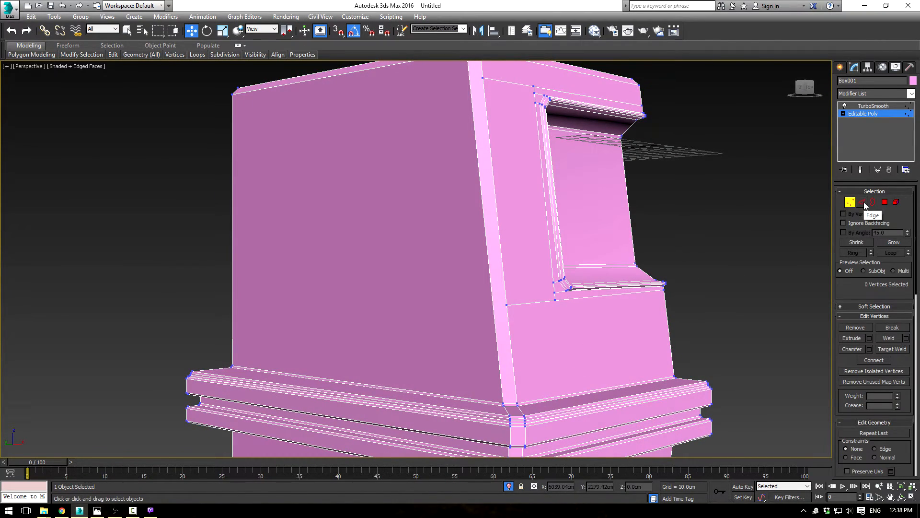
left_click(555, 300)
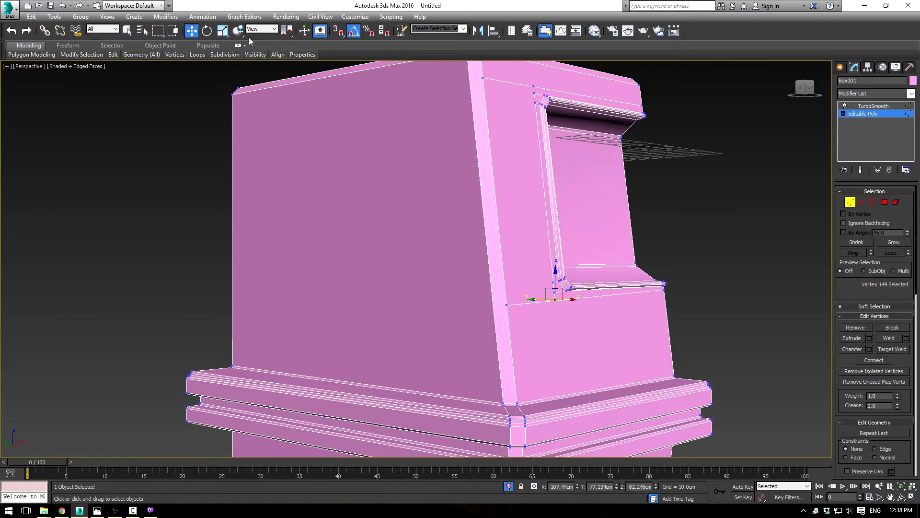
left_click(262, 28)
left_click(262, 62)
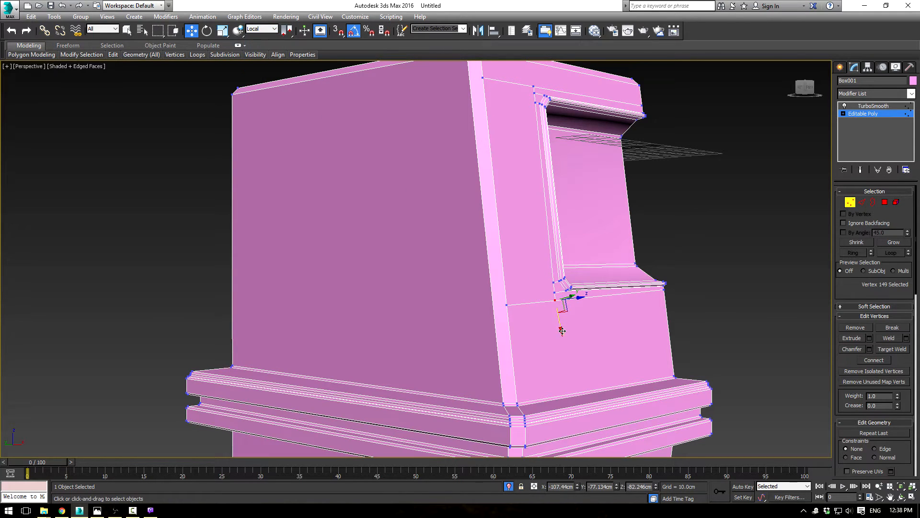
left_click_drag(560, 331, 558, 316)
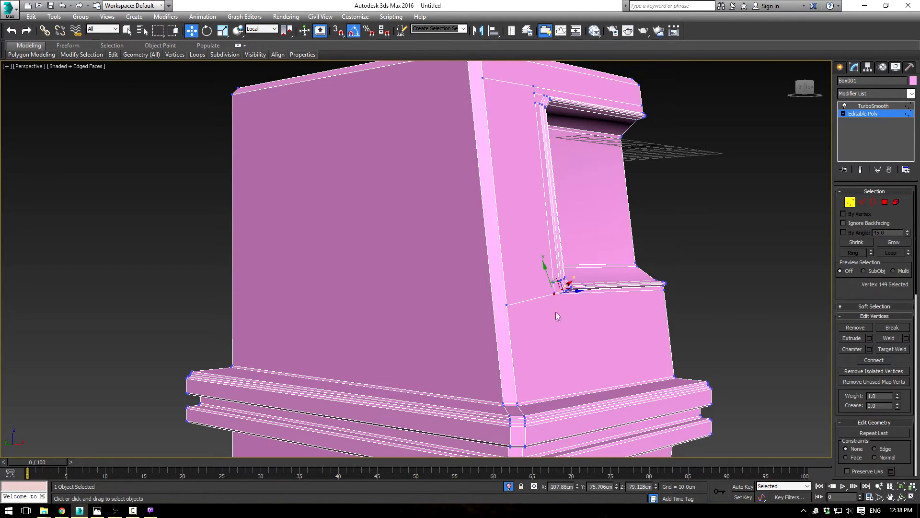
Step: Adjust the next two vertices up the vertical cut so they line up with the socket's lower corner
left_click(557, 293)
scroll(569, 302, "up", 5)
left_click_drag(521, 297, 513, 286)
mouse_move(534, 258)
middle_mouse_down("alt")
mouse_move(561, 283)
mouse_move(526, 248)
middle_mouse_up("alt")
left_click_drag(526, 247, 521, 251)
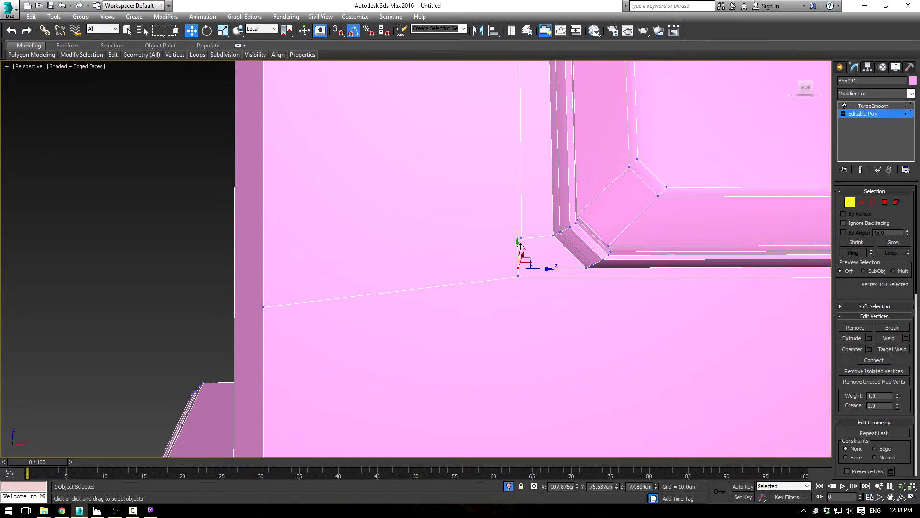
left_click(522, 237)
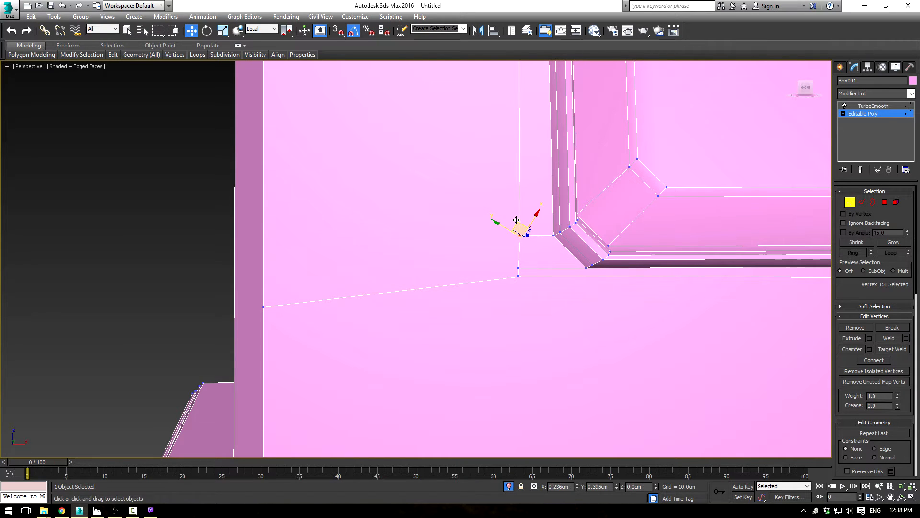
left_click_drag(516, 218, 516, 219)
scroll(518, 214, "down", 5)
Step: Nudge one more vertex of the vertical cut slightly upward beside the socket, then leave vertex editing
middle_click_drag(550, 137, 534, 234)
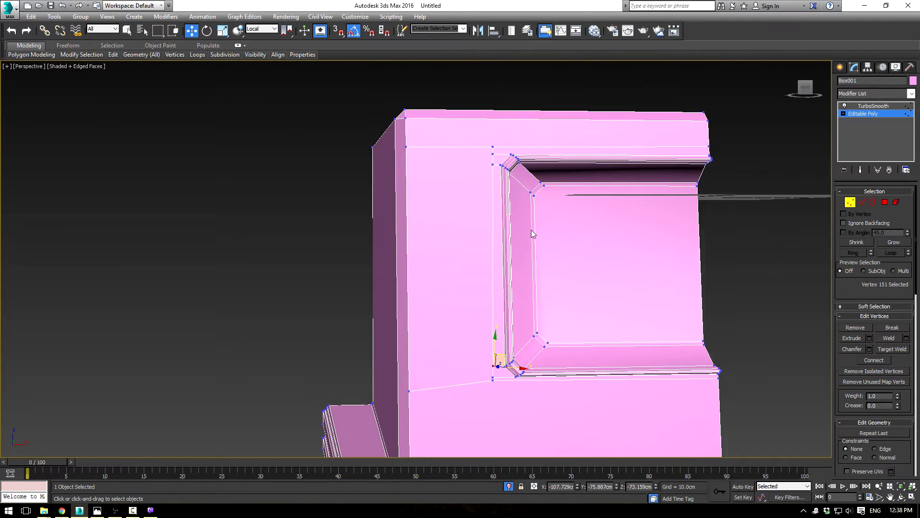
scroll(525, 211, "up", 3)
scroll(476, 148, "up", 1)
scroll(498, 189, "down", 5)
middle_click_drag(501, 197, 523, 202, "alt")
left_click(448, 321)
left_click_drag(451, 346, 452, 340)
middle_click_drag(523, 322, 617, 298, "alt")
left_click(683, 265)
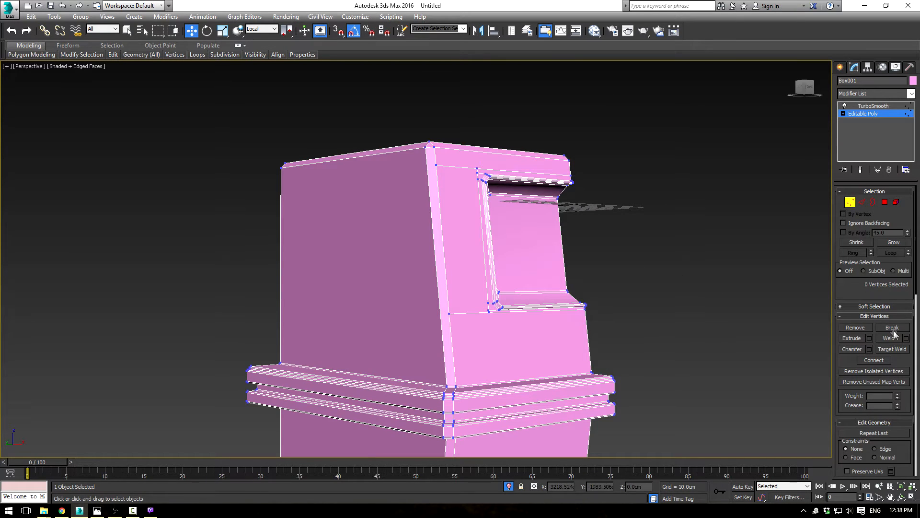
key("alt")
left_click(864, 116)
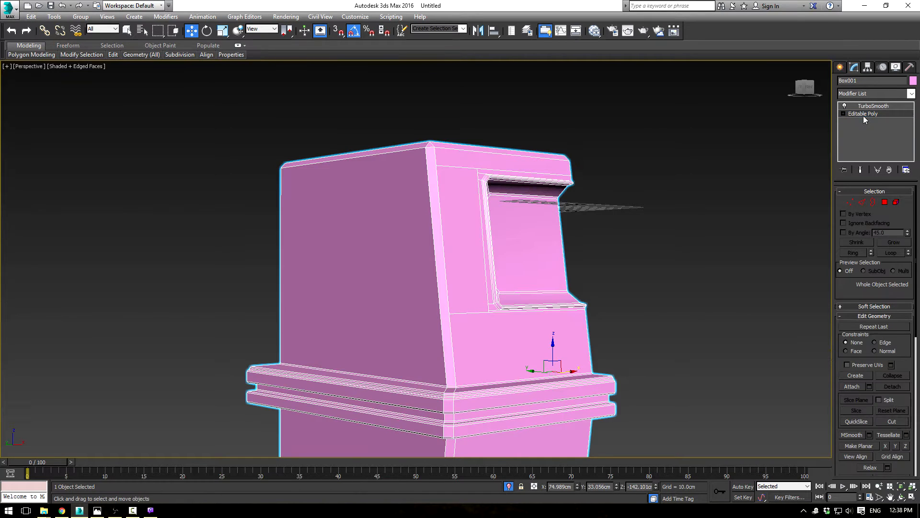
Step: Cut two upper horizontal edges across the body's side to its rear edge, continuing the front lines from the socket's upper corner
left_click(890, 423)
middle_click_drag(541, 266, 578, 286, "alt")
scroll(579, 288, "up", 3)
left_click(453, 140)
left_click(110, 143)
right_click(397, 185)
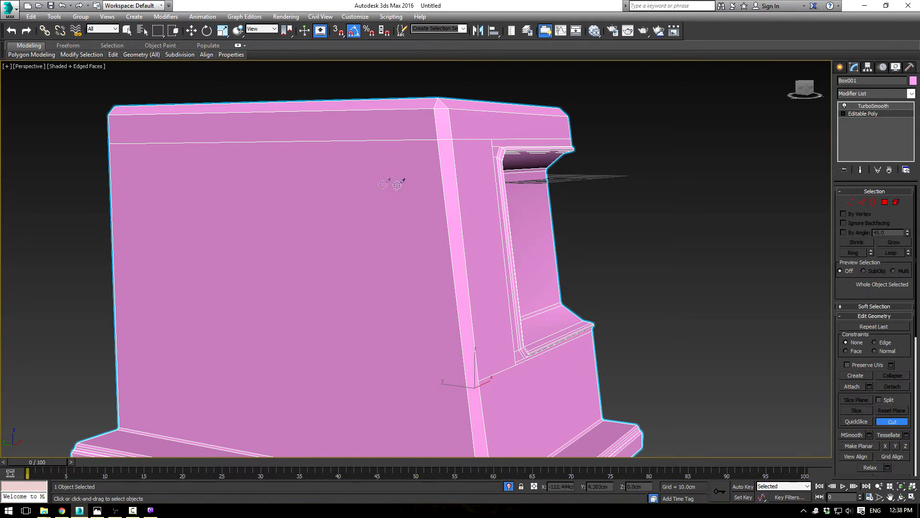
left_click(494, 157)
left_click(112, 163)
right_click(143, 180)
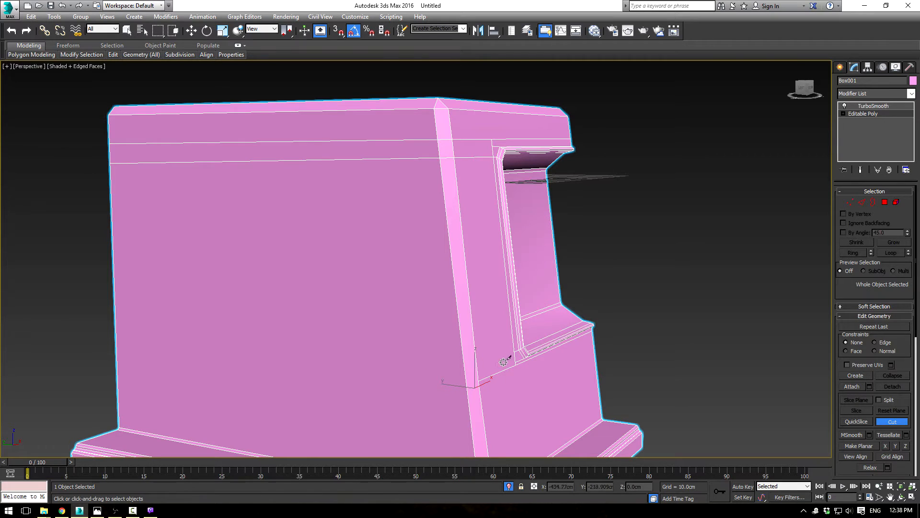
Step: Cut two lower horizontal edges around the chamfered corner and across the side to the rear edge, level with the socket's lower corner
left_click(515, 351)
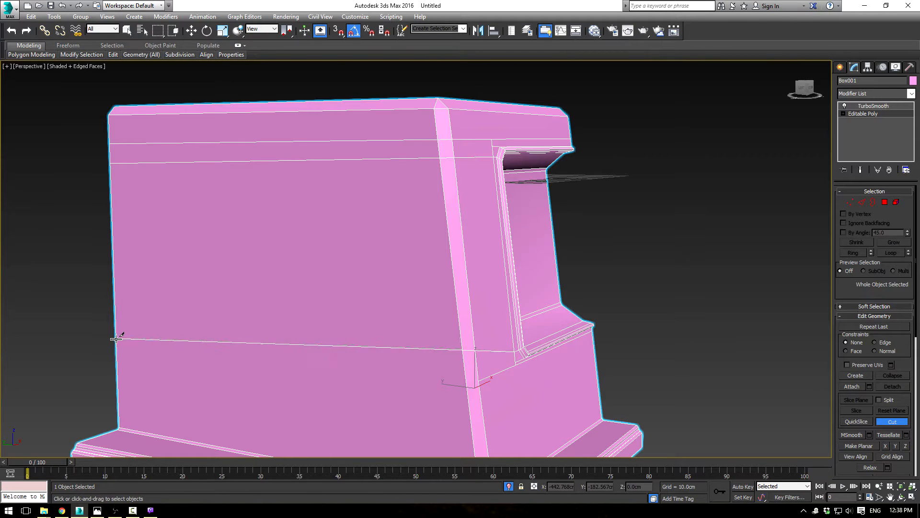
middle_click_drag(254, 309, 222, 300, "alt")
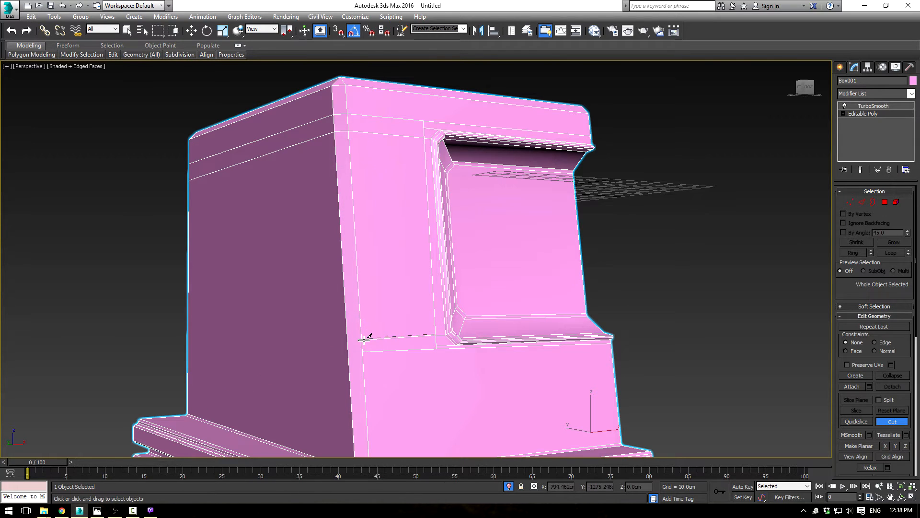
left_click(346, 338)
middle_click_drag(276, 311, 343, 261, "alt")
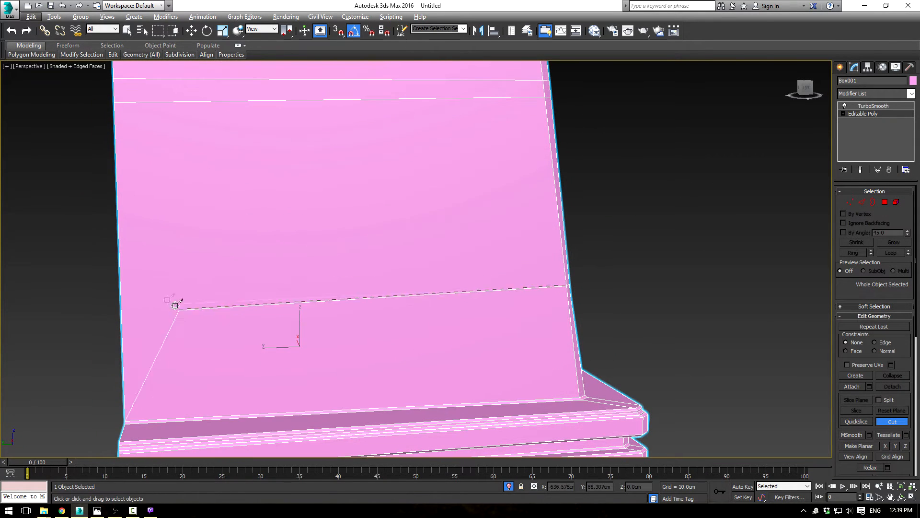
left_click(120, 300)
middle_click_drag(421, 285, 420, 269, "alt")
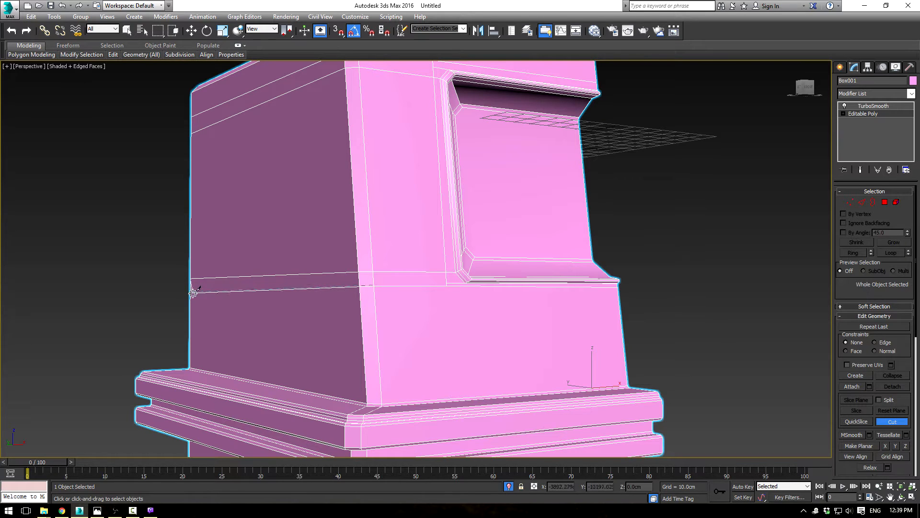
right_click(136, 257)
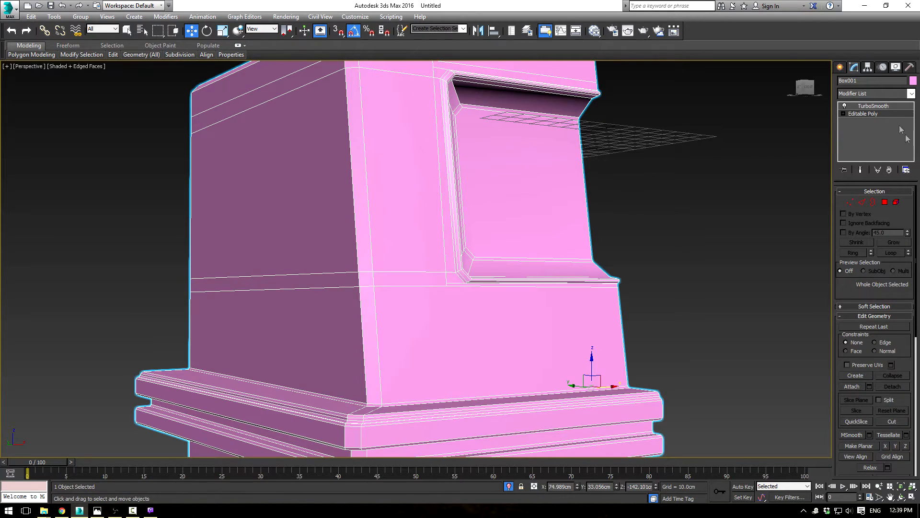
Step: Preview the body with TurboSmooth and check the shading around the socket and side after the new horizontal cuts
left_click(874, 107)
left_click(750, 182)
middle_click_drag(668, 197, 615, 234)
key("F4")
scroll(643, 230, "down", 3)
scroll(613, 264, "up", 5)
middle_click_drag(500, 327, 562, 245)
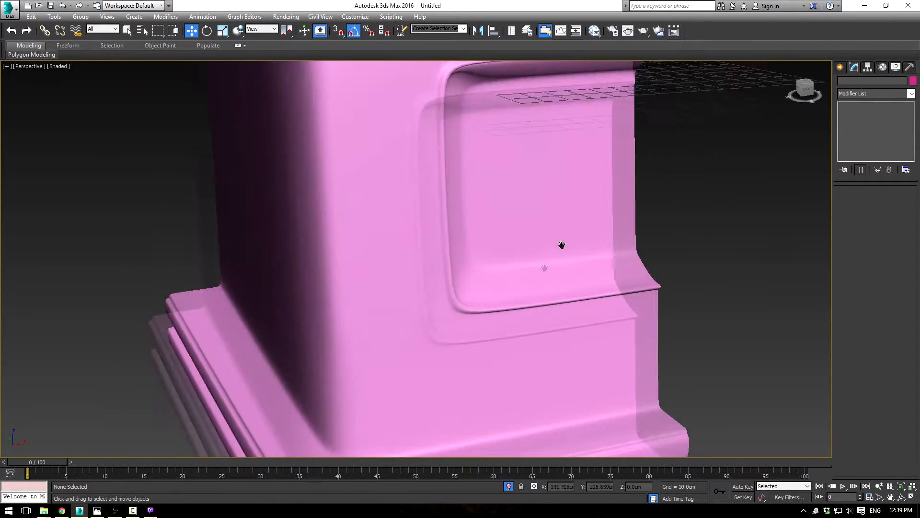
scroll(559, 247, "up", 4)
middle_click_drag(504, 263, 556, 283, "alt")
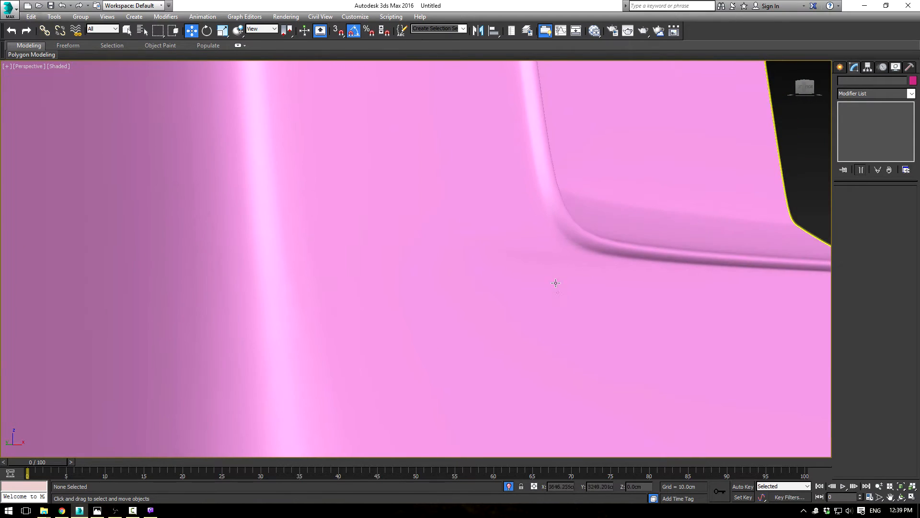
scroll(481, 243, "down", 6)
middle_click_drag(485, 240, 444, 243, "alt")
left_click(427, 273)
Step: Reopen the base mesh with edges displayed and examine the vertices and edges at the socket's corners
left_click(864, 114)
middle_click_drag(468, 202, 485, 242, "alt")
key("F4")
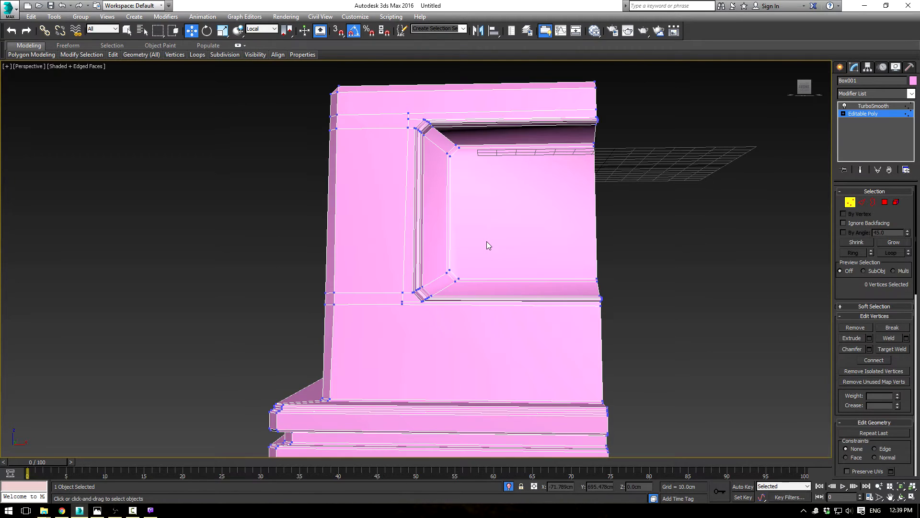
middle_click_drag(575, 231, 609, 221)
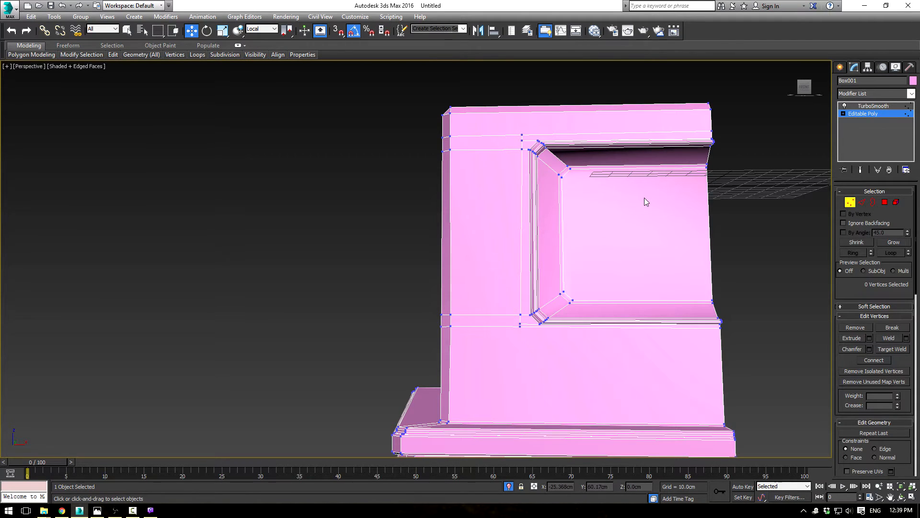
scroll(622, 249, "up", 4)
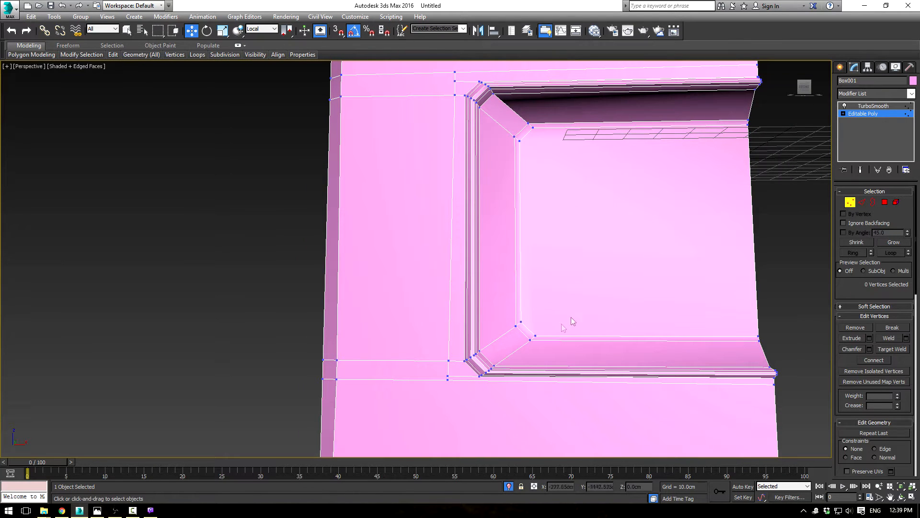
middle_click_drag(533, 195, 543, 224)
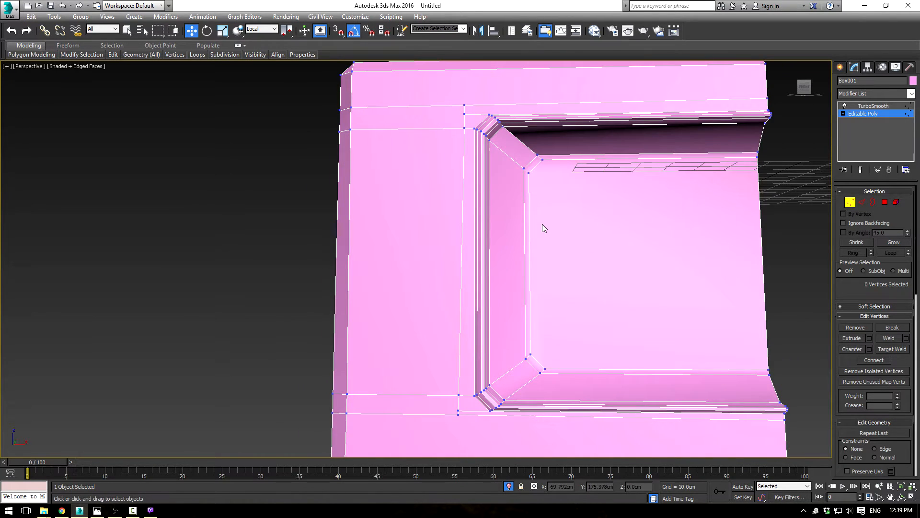
scroll(543, 224, "down", 2)
scroll(515, 268, "up", 1)
scroll(505, 321, "up", 2)
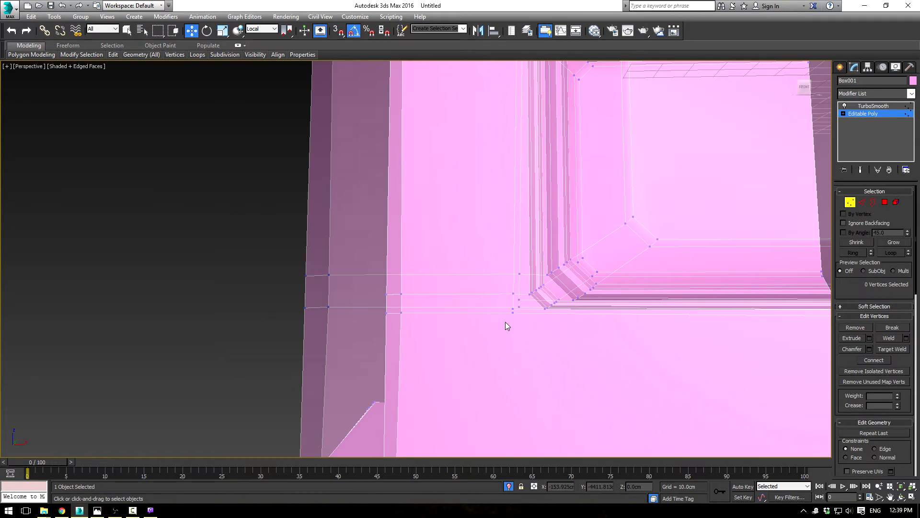
left_click(863, 202)
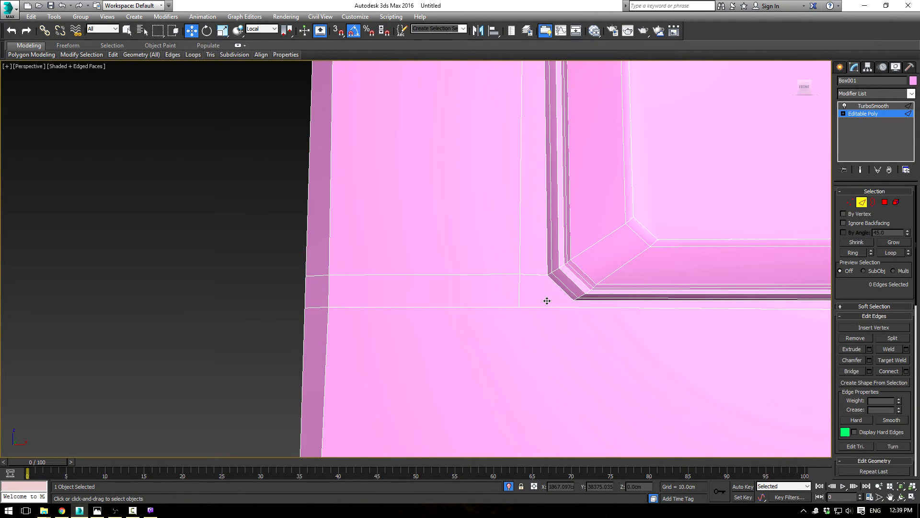
Step: Examine the TurboSmooth wireframe at the socket's lower corner, then inspect the shaded body without edges
left_click(871, 106)
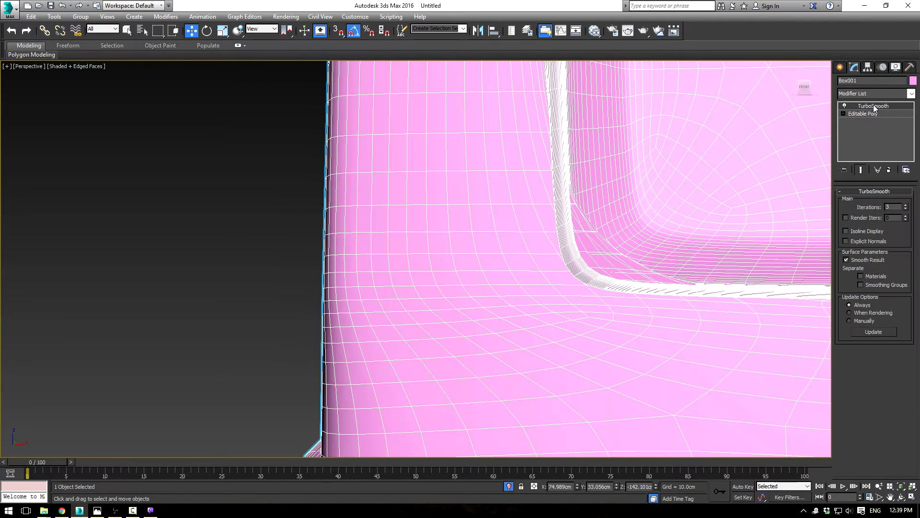
middle_click_drag(580, 258, 553, 285)
scroll(554, 284, "down", 3)
key("F3")
key("F3")
key("F4")
left_click(298, 248)
scroll(369, 203, "down", 5)
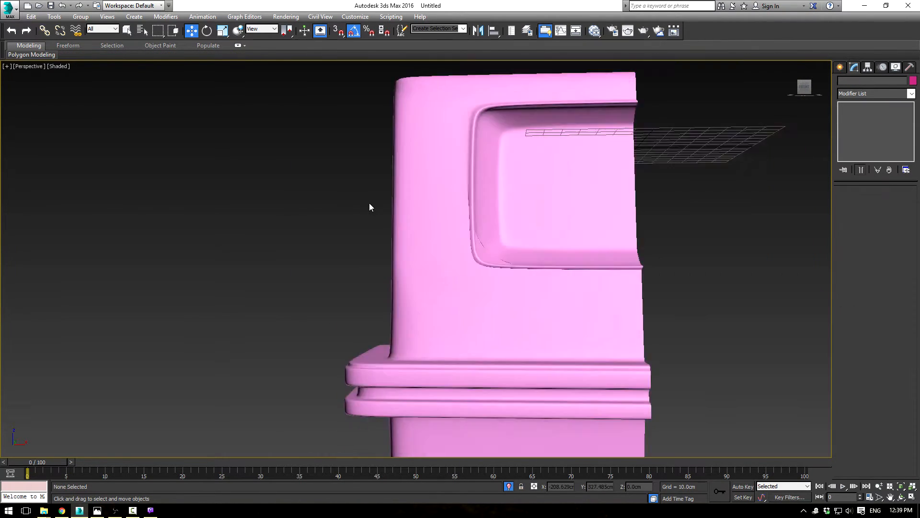
scroll(476, 222, "up", 3)
left_click(475, 223)
middle_click_drag(476, 223, 328, 184, "alt")
Step: Examine the base mesh's edges around the socket's lower corner and across the side of the body
left_click(867, 114)
middle_click_drag(486, 297, 474, 273)
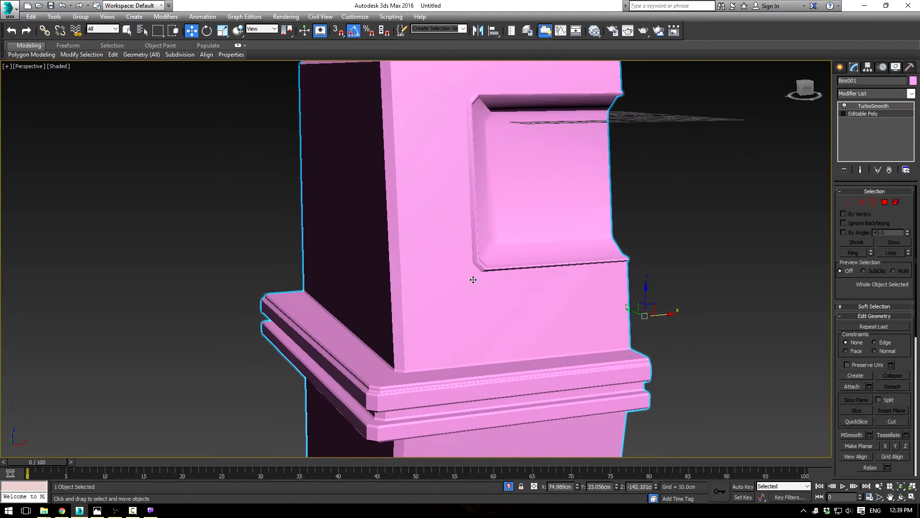
key("F3")
key("F3")
scroll(528, 296, "up", 4)
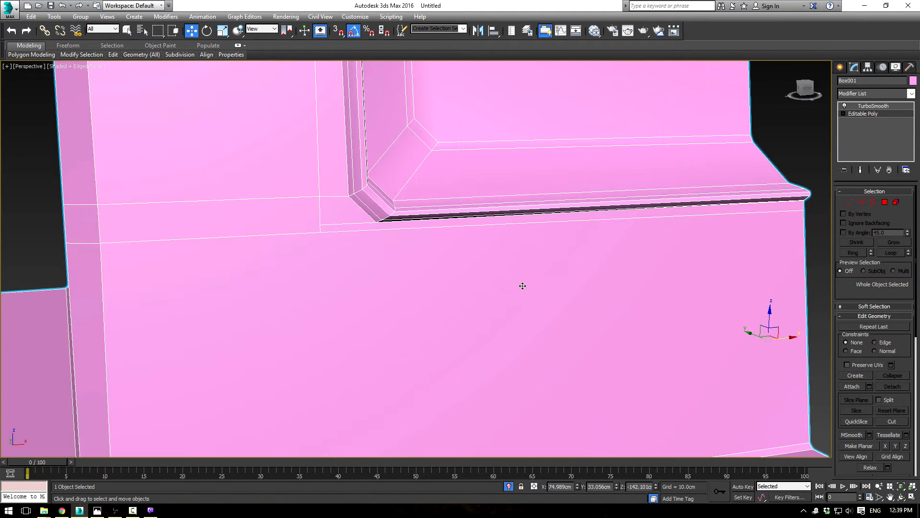
scroll(487, 264, "down", 5)
scroll(479, 249, "up", 5)
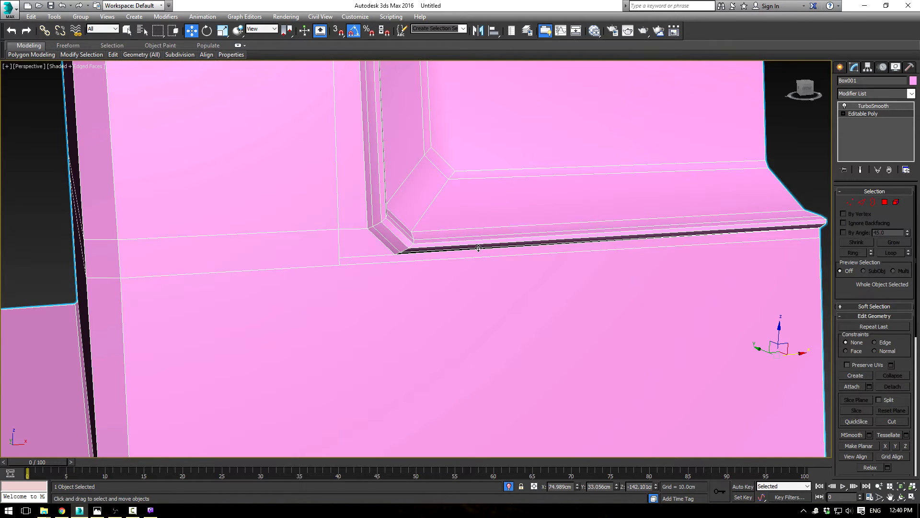
scroll(478, 248, "down", 8)
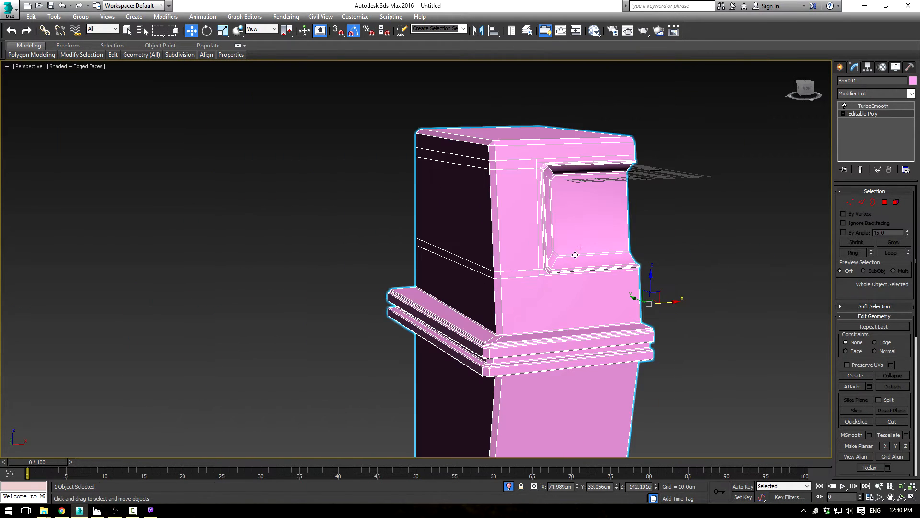
Step: Preview the whole body with TurboSmooth and inspect its shading with the edges hidden
middle_click_drag(596, 244, 552, 124, "alt")
left_click(870, 107)
left_click(648, 231)
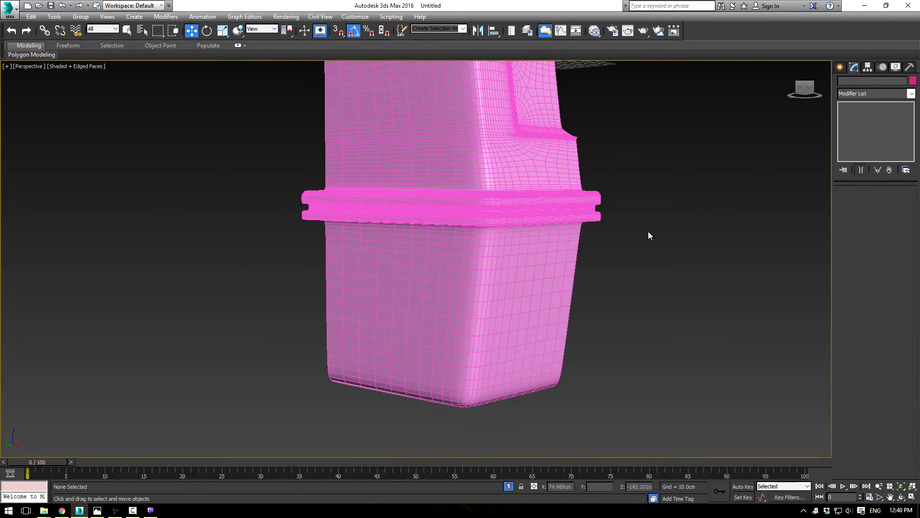
scroll(638, 265, "down", 5)
key("F4")
scroll(635, 272, "up", 5)
mouse_move(640, 238)
middle_mouse_down("alt")
mouse_move(551, 242)
mouse_move(694, 238)
mouse_move(602, 242)
mouse_move(624, 250)
middle_mouse_up("alt")
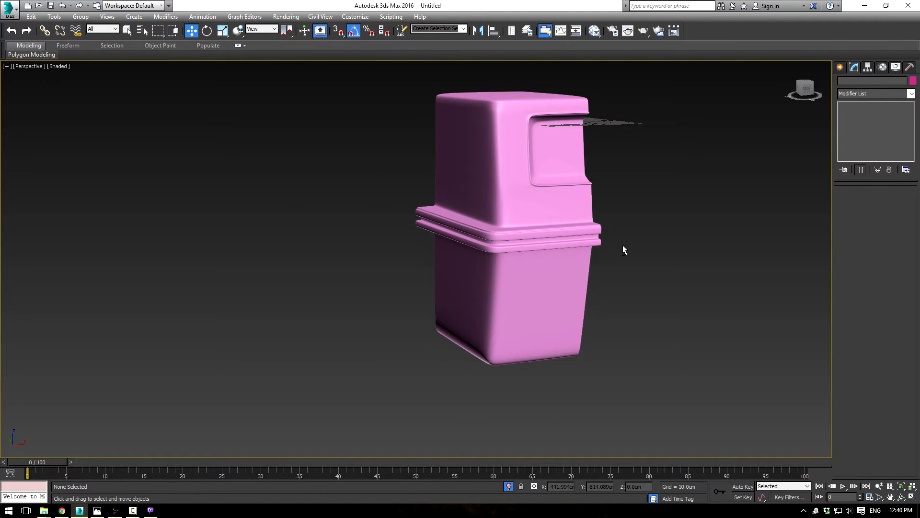
Step: End the isolation to bring back the blueprint planes and frame the side-view drawing in the Left viewport
key("alt+w")
right_click(541, 316)
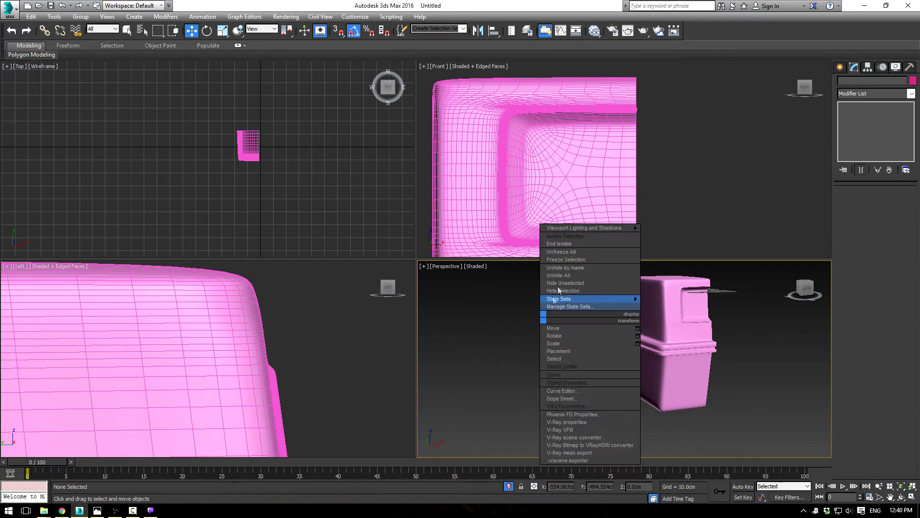
left_click(570, 251)
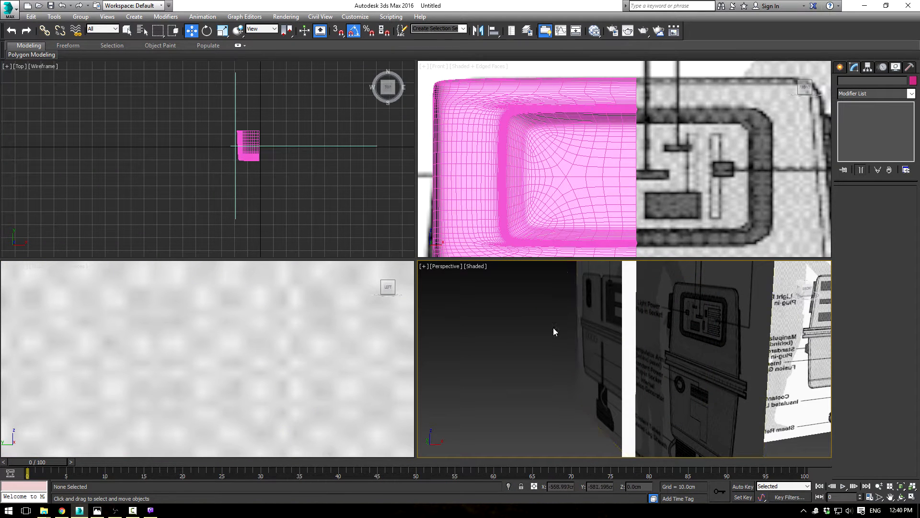
scroll(565, 324, "down", 5)
middle_click_drag(576, 320, 422, 317, "alt")
scroll(275, 376, "down", 10)
scroll(274, 375, "up", 8)
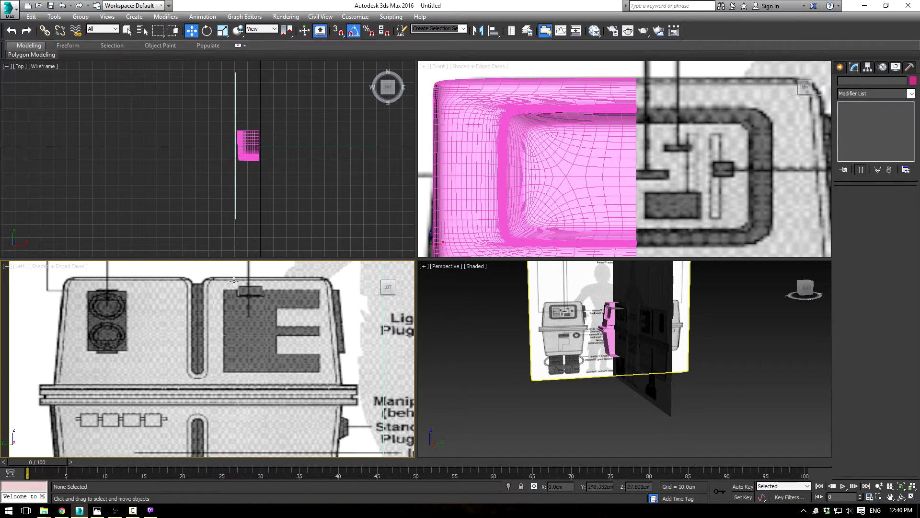
key("z")
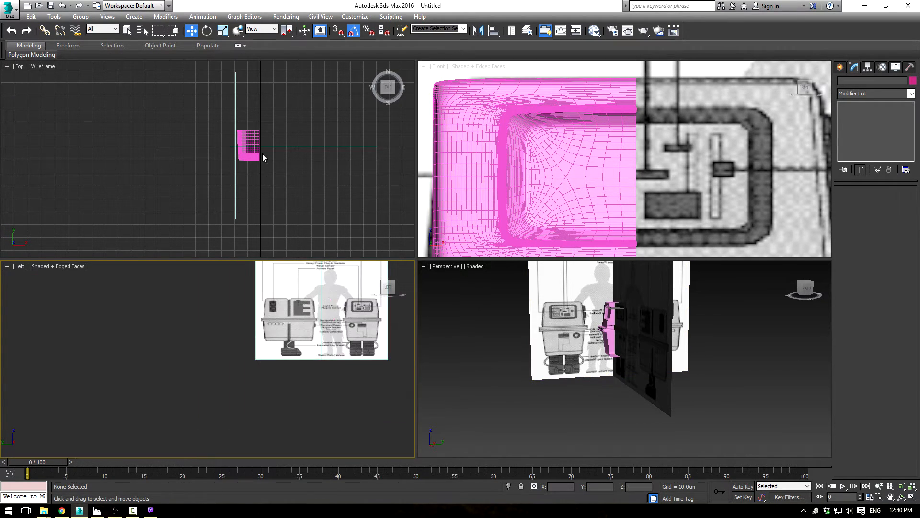
Step: Move the body clear of the blueprint plane in the Top view and align its front with the side-view drawing in the Left view
left_click(252, 134)
left_click_drag(283, 142, 273, 142)
right_click(311, 318)
key("alt+w")
scroll(657, 163, "up", 10)
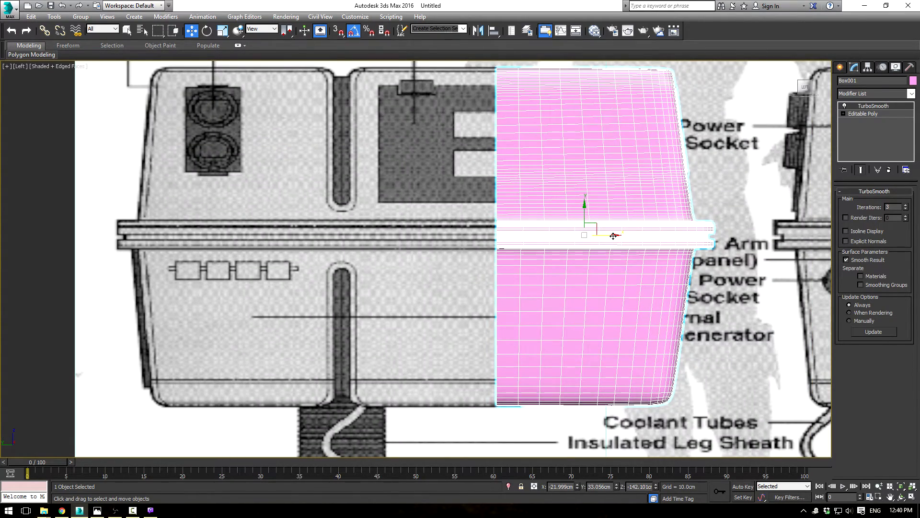
left_click_drag(614, 236, 467, 218)
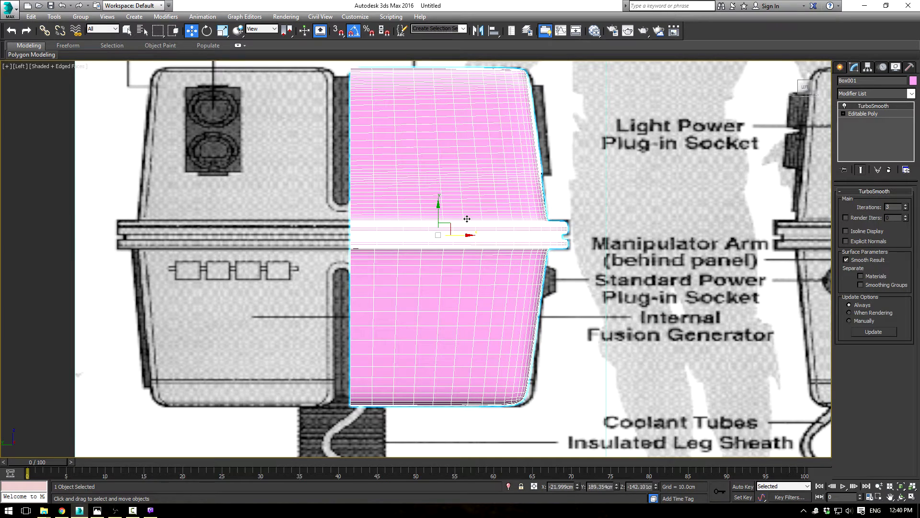
left_click(860, 116)
key("alt+w")
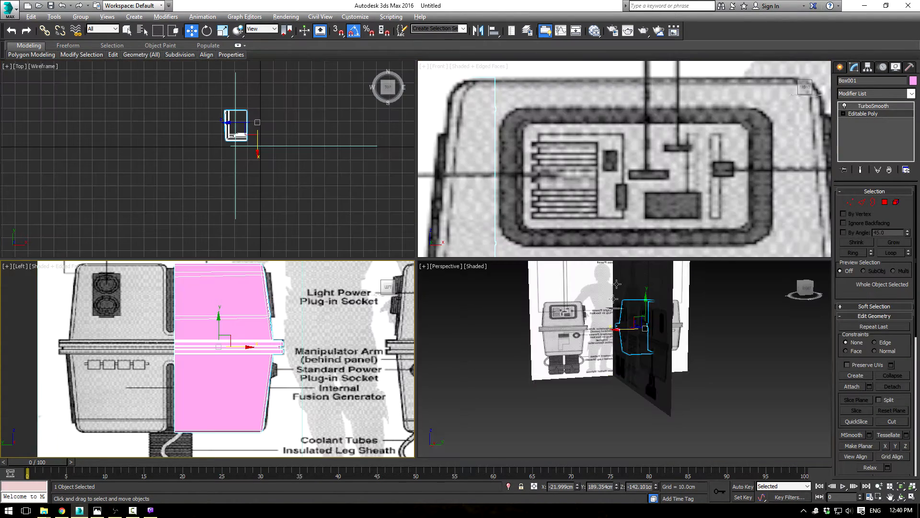
Step: Select both blueprint planes in the Perspective view and hide them, leaving the body displayed
key("alt+w")
middle_click_drag(598, 326, 469, 281, "alt")
left_click(344, 187)
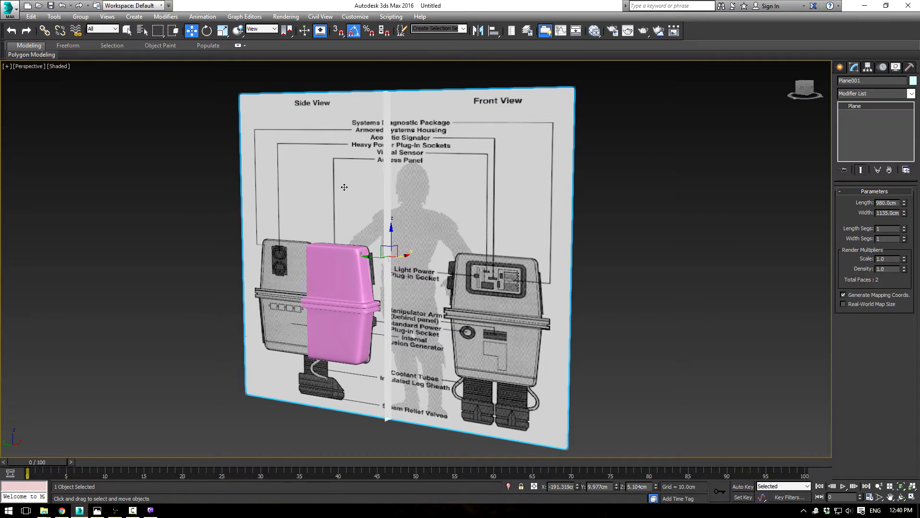
left_click(389, 130, "ctrl")
right_click(388, 131)
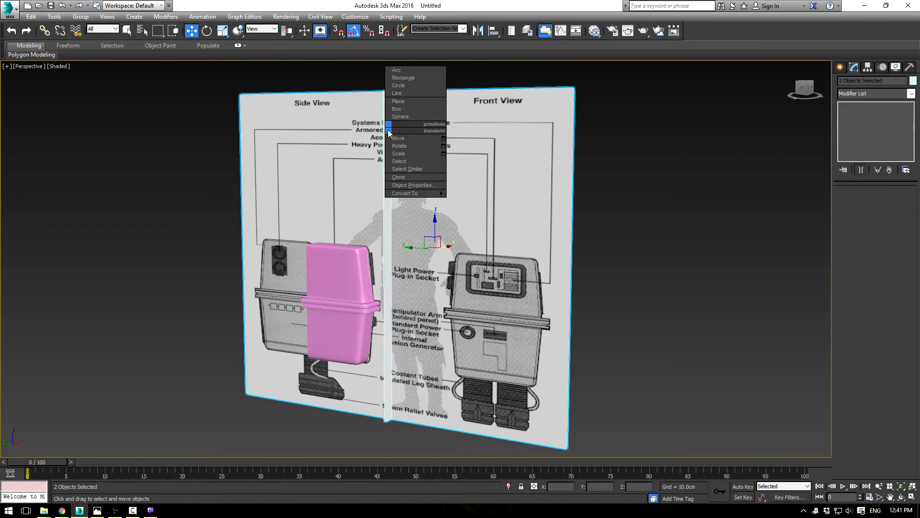
right_click(541, 161)
left_click(567, 130)
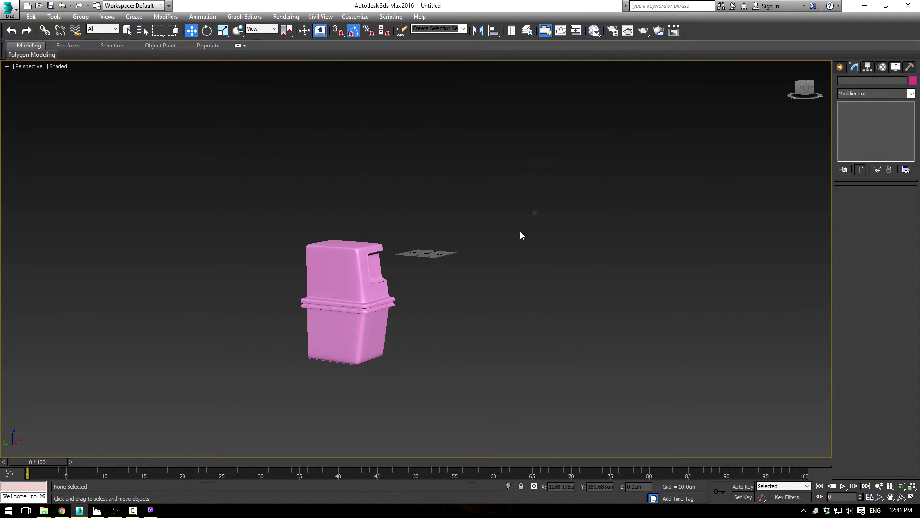
Step: Select the polygon strip along the socket's raised rim, grow the selection, and move it outward from the body in the Left view
scroll(480, 263, "up", 5)
middle_click_drag(284, 227, 364, 251)
left_click(250, 269)
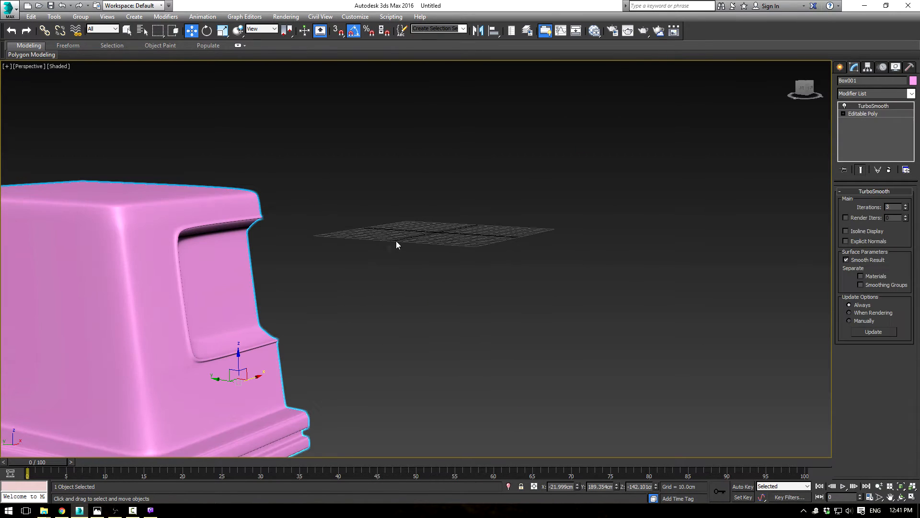
left_click(847, 114)
left_click(885, 202)
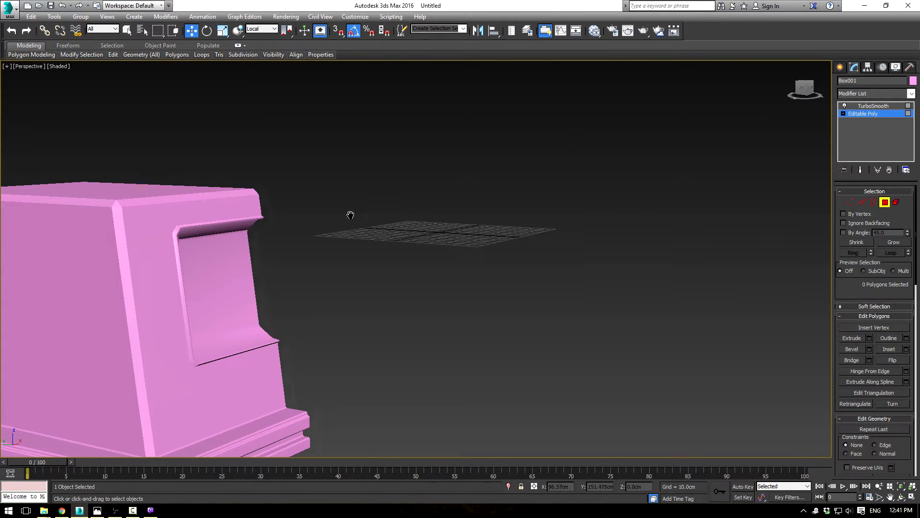
scroll(258, 261, "up", 5)
key("F4")
mouse_move(300, 242)
middle_mouse_down()
mouse_move(364, 263)
mouse_move(430, 253)
mouse_move(424, 227)
middle_mouse_up()
left_click(118, 143)
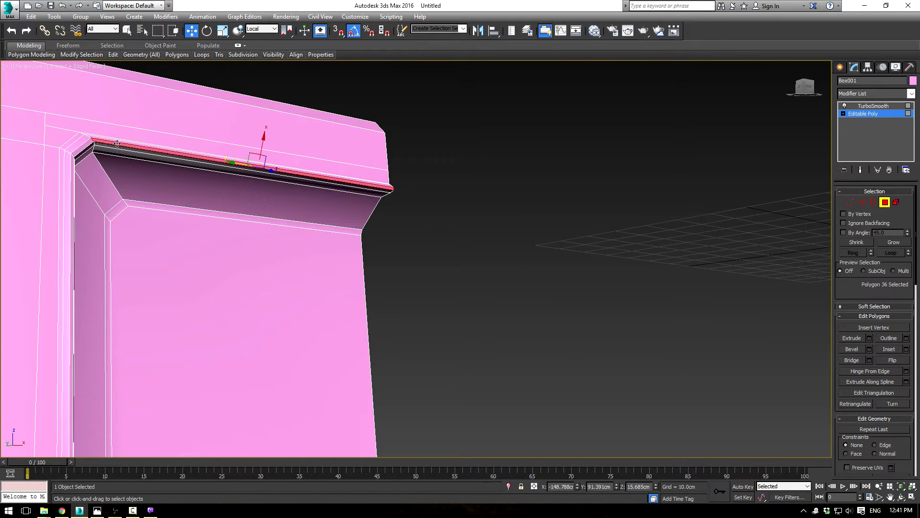
left_click(88, 146, "ctrl")
left_click(70, 171, "ctrl")
middle_click_drag(180, 309, 168, 112)
left_click(55, 186, "ctrl")
left_click(74, 201, "ctrl")
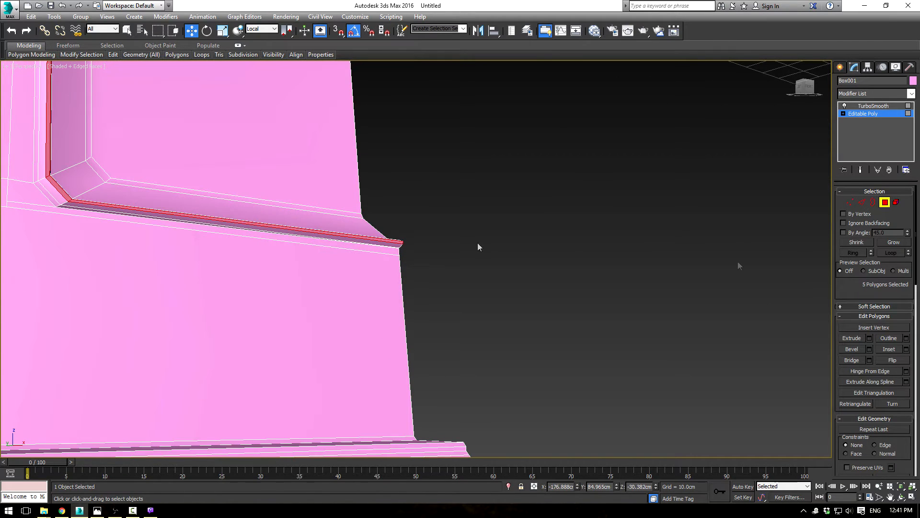
left_click(881, 243)
middle_click_drag(465, 206, 419, 274, "alt")
key("l")
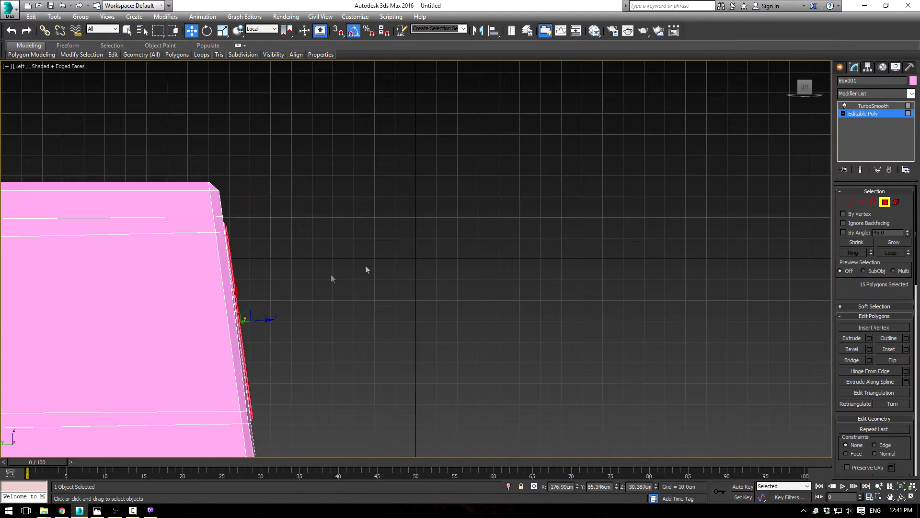
scroll(272, 316, "up", 4)
left_click_drag(214, 308, 235, 308)
scroll(334, 311, "down", 3)
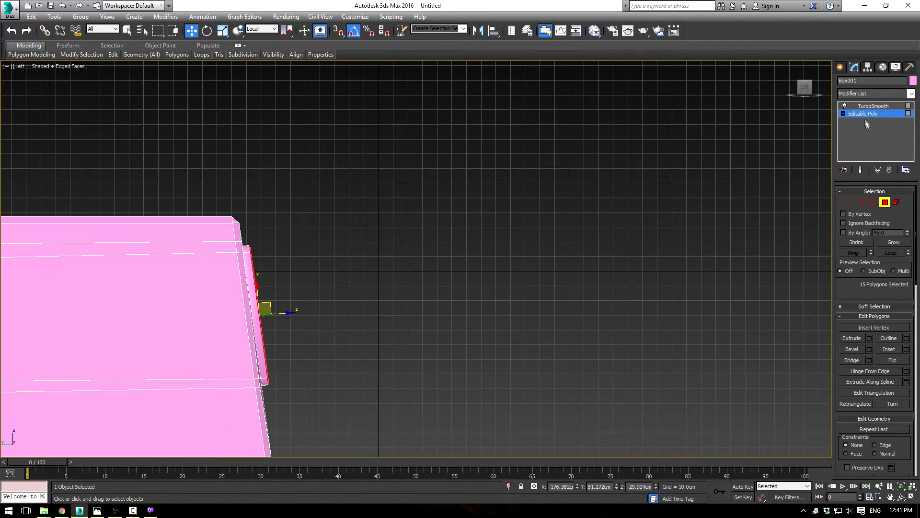
Step: Preview the body with TurboSmooth in the Perspective view and inspect the socket's raised rim without edges
left_click(865, 114)
left_click(867, 106)
left_click(533, 259)
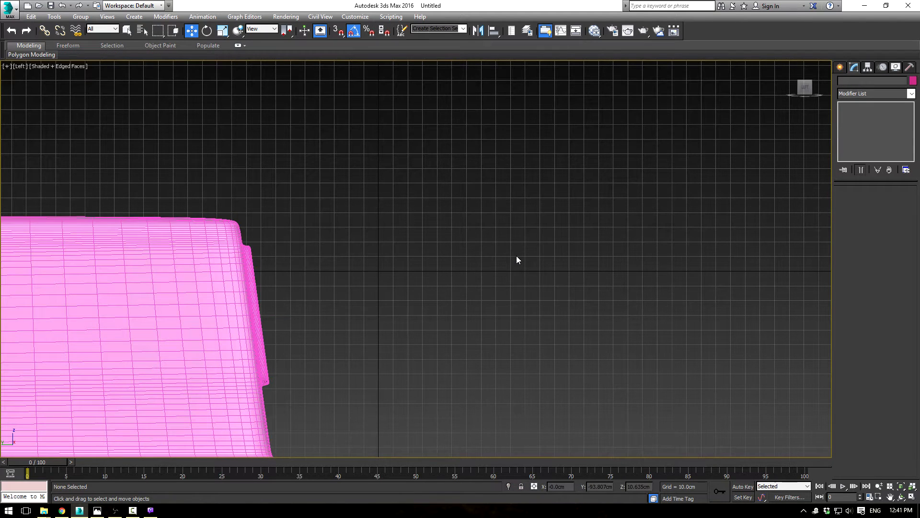
key("F4")
key("p")
mouse_move(437, 290)
middle_mouse_down("alt")
mouse_move(350, 323)
mouse_move(344, 310)
middle_mouse_up("alt")
scroll(344, 308, "up", 3)
middle_click_drag(240, 339, 416, 316)
scroll(416, 316, "up", 3)
mouse_move(280, 235)
middle_mouse_down("alt")
mouse_move(347, 252)
mouse_move(267, 214)
mouse_move(276, 242)
middle_mouse_up("alt")
Step: Select the edge loop along the inside of the socket's rim and adjust it with a slight scale and a move along the View X axis
left_click(285, 247)
left_click(863, 113)
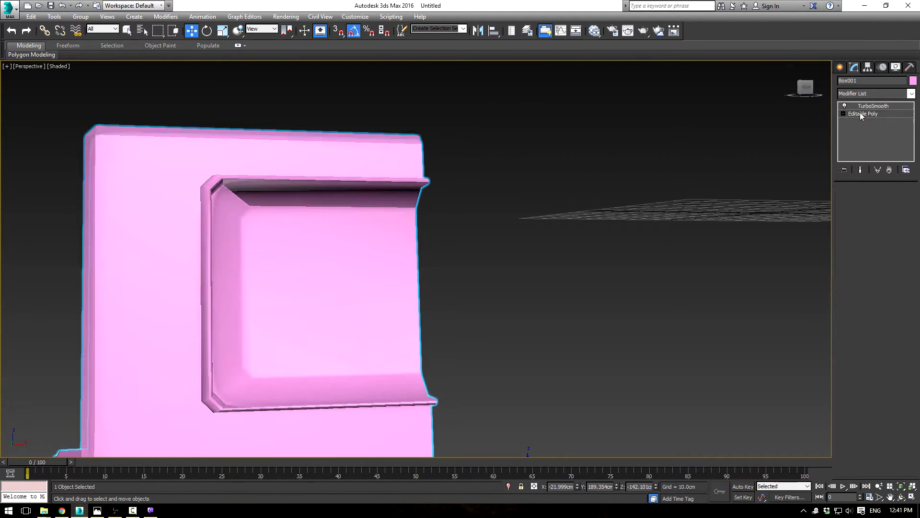
key("F3")
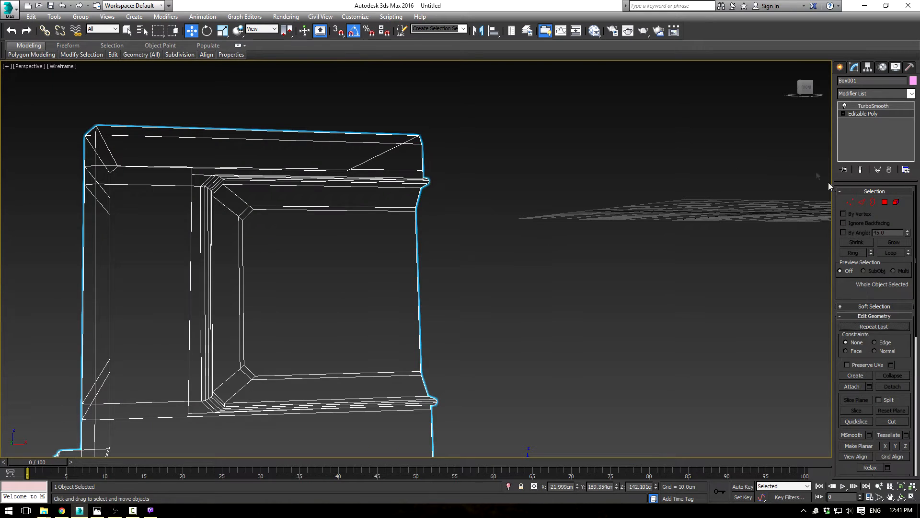
left_click(863, 204)
middle_click_drag(369, 211, 368, 189, "alt")
scroll(214, 249, "up", 7)
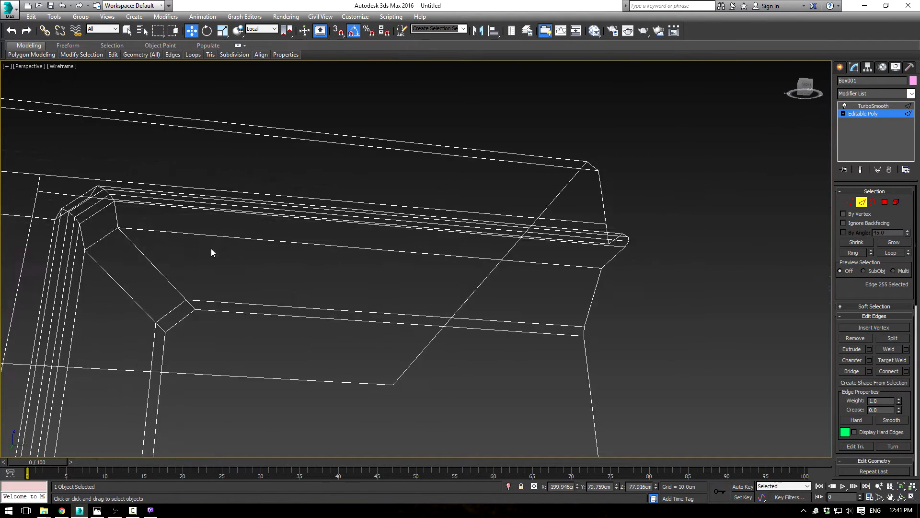
middle_click_drag(38, 166, 207, 178)
key("F3")
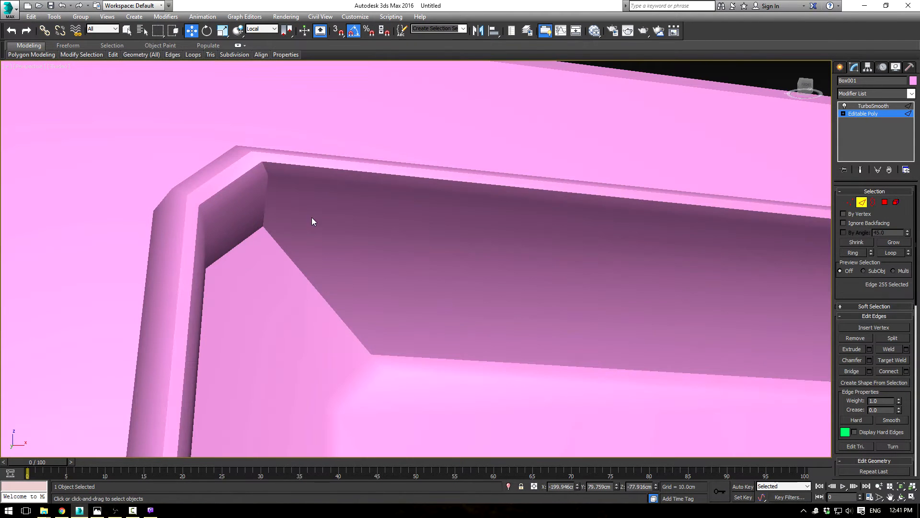
key("F4")
left_click(313, 178)
left_click(892, 252)
scroll(412, 259, "down", 5)
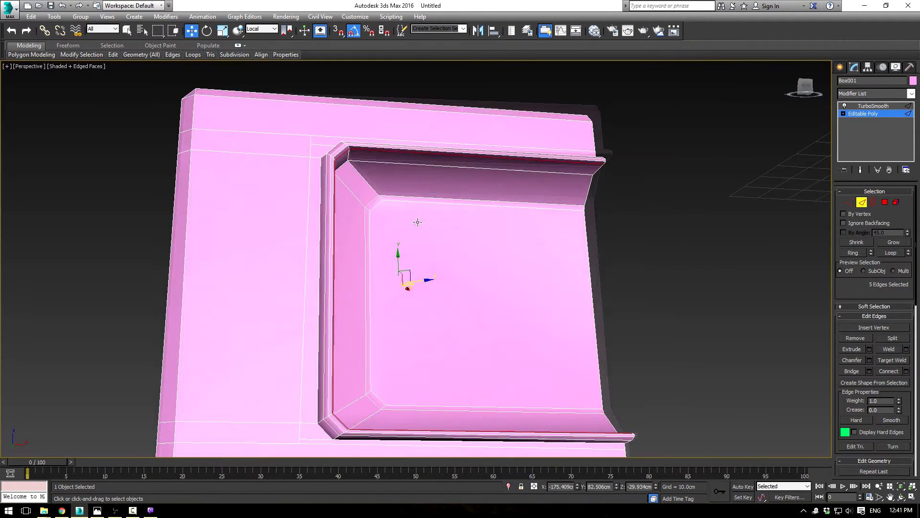
key("r")
left_click_drag(404, 287, 407, 289)
key("w")
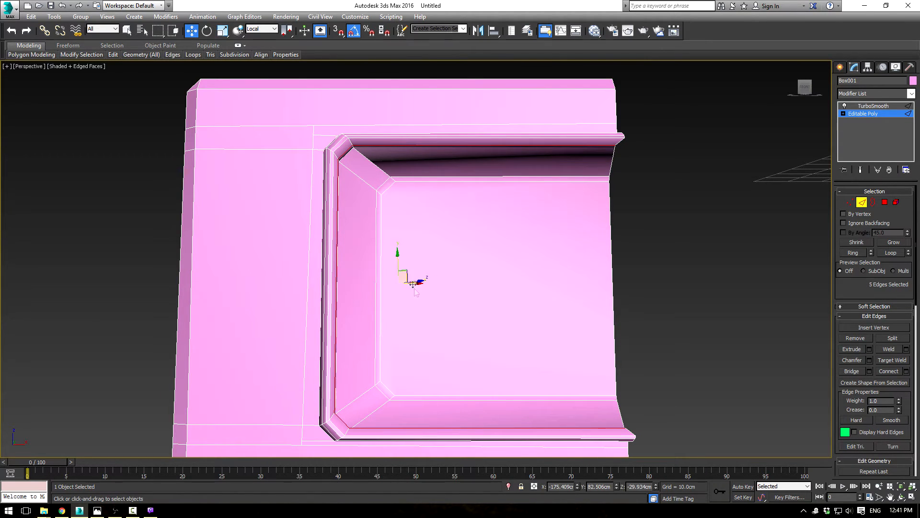
middle_click_drag(428, 285, 398, 154, "alt")
left_click(261, 29)
left_click(264, 38)
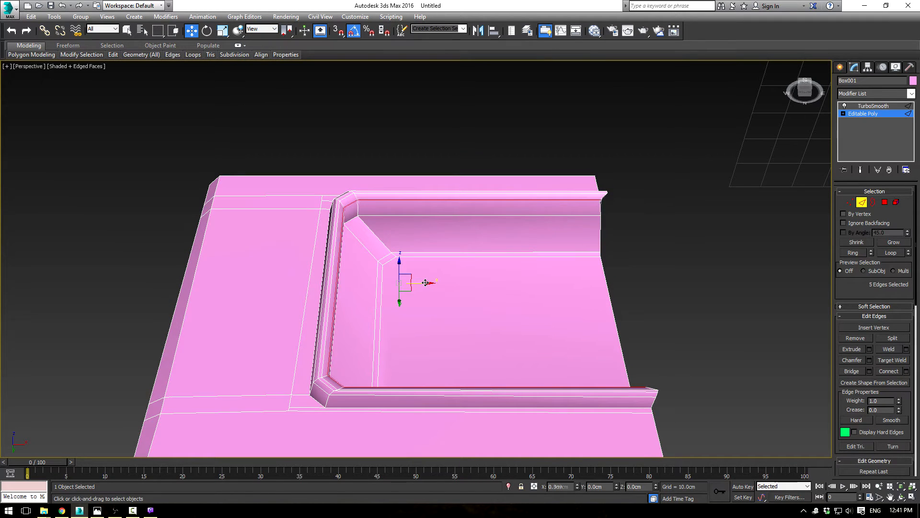
Step: Preview the body with TurboSmooth and inspect the socket rim and the open centre edge from several angles
middle_click_drag(728, 243, 714, 279, "alt")
left_click(873, 108)
left_click(768, 182)
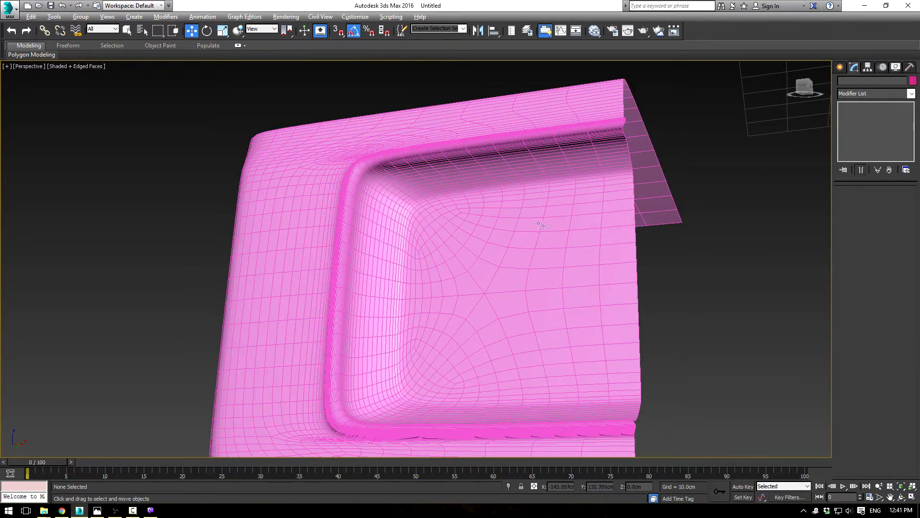
middle_click_drag(532, 199, 565, 234, "alt")
key("F4")
middle_click_drag(614, 309, 481, 216)
scroll(520, 206, "down", 3)
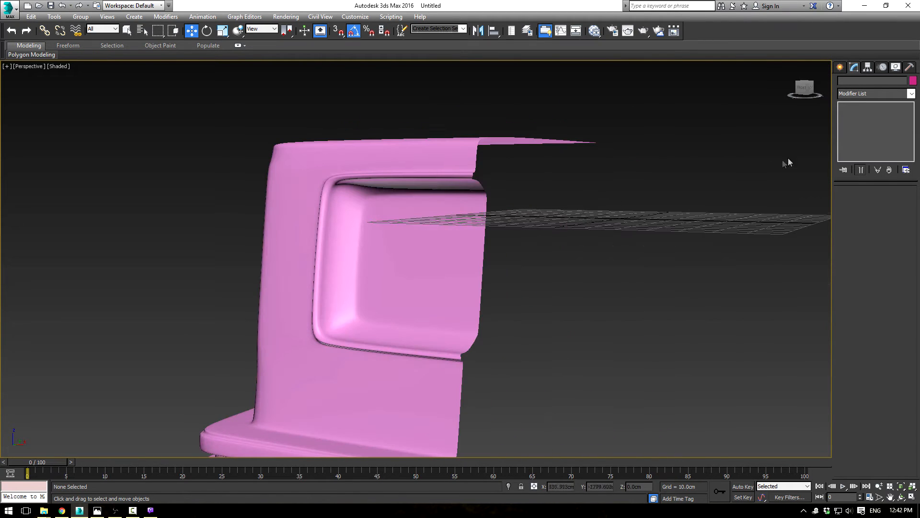
Step: Select all vertices along the body's open centre edge and flatten them into one plane by scaling along X
left_click(463, 225)
left_click(852, 113)
left_click(849, 204)
scroll(593, 212, "down", 5)
middle_click_drag(591, 213, 615, 209, "alt")
left_click_drag(687, 133, 587, 434)
middle_click_drag(632, 348, 636, 312, "alt")
key("r")
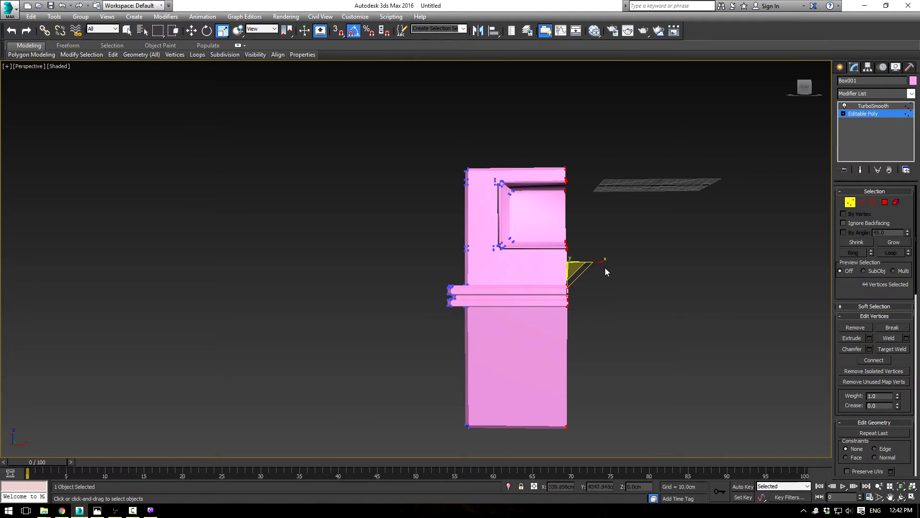
left_click_drag(599, 263, 513, 269)
Step: Preview the body with TurboSmooth and inspect its smoothed shading and flattened centre edge from several angles
left_click(859, 115)
left_click(872, 107)
left_click(620, 272)
middle_click_drag(620, 272, 574, 280, "alt")
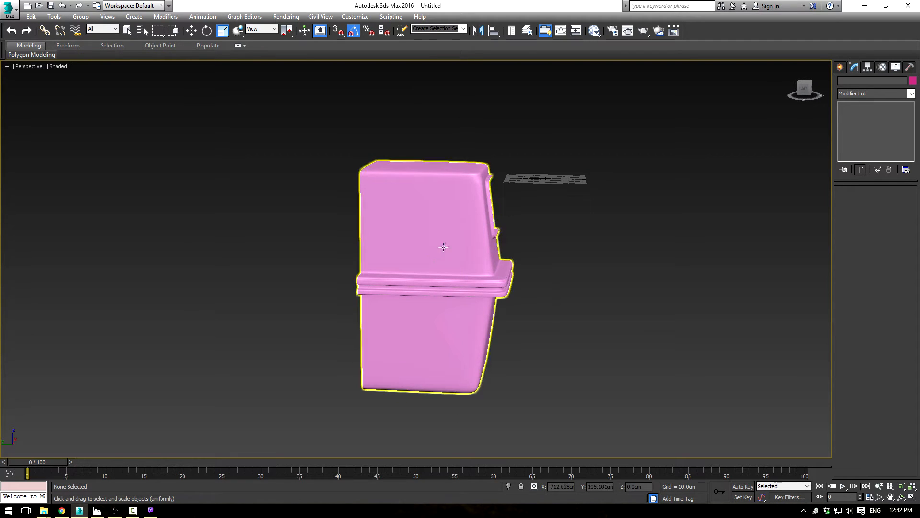
scroll(511, 288, "up", 4)
middle_click_drag(537, 231, 574, 280, "alt")
Step: Unhide all objects and bring the blueprint's side view into sight behind the half body
right_click(577, 275)
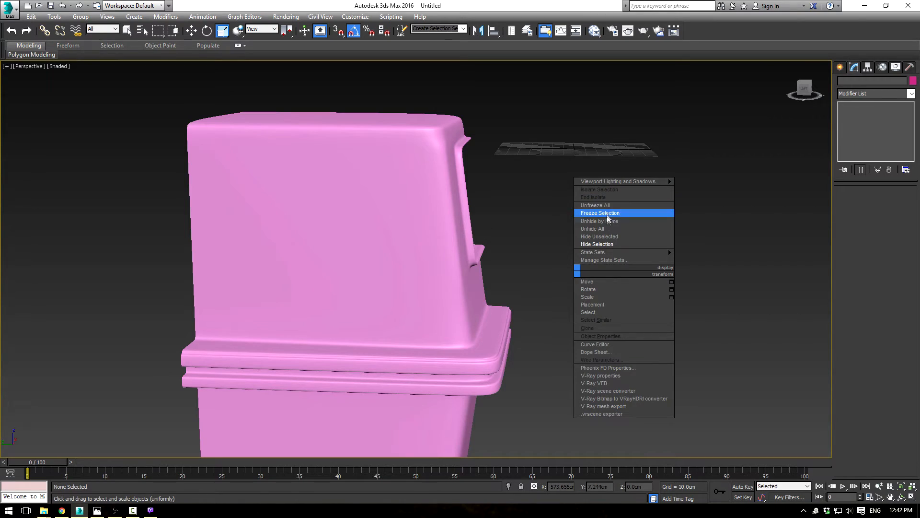
left_click(597, 229)
scroll(537, 278, "down", 3)
middle_click_drag(537, 278, 392, 323, "alt")
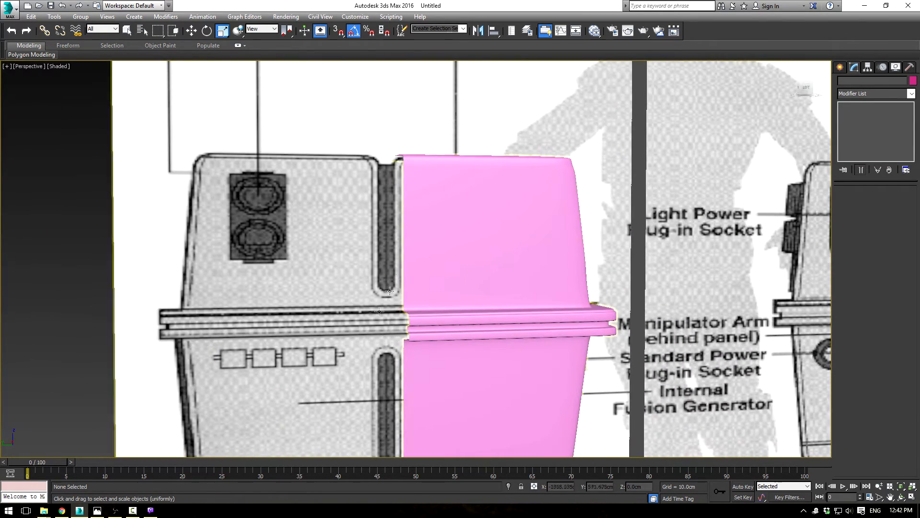
Step: Disable the body's TurboSmooth, enter Edge level on its Editable Poly and display edged faces
left_click(443, 325)
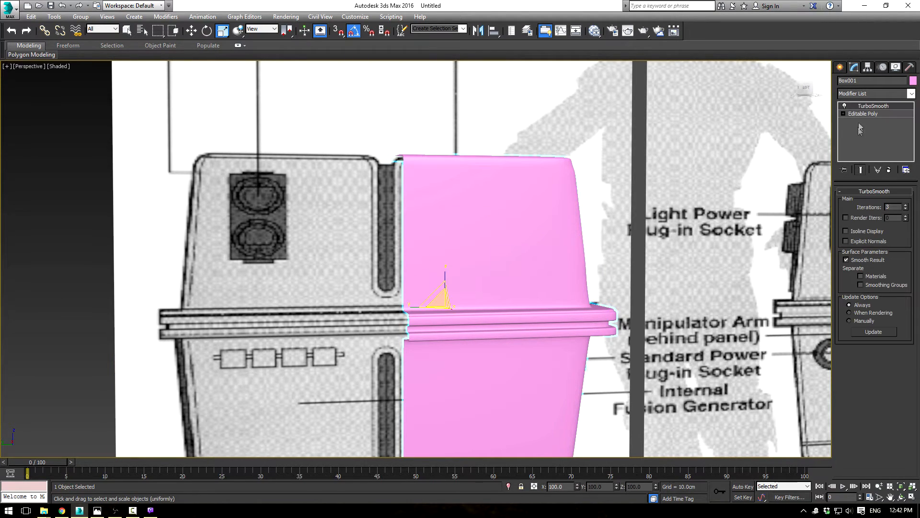
left_click(845, 106)
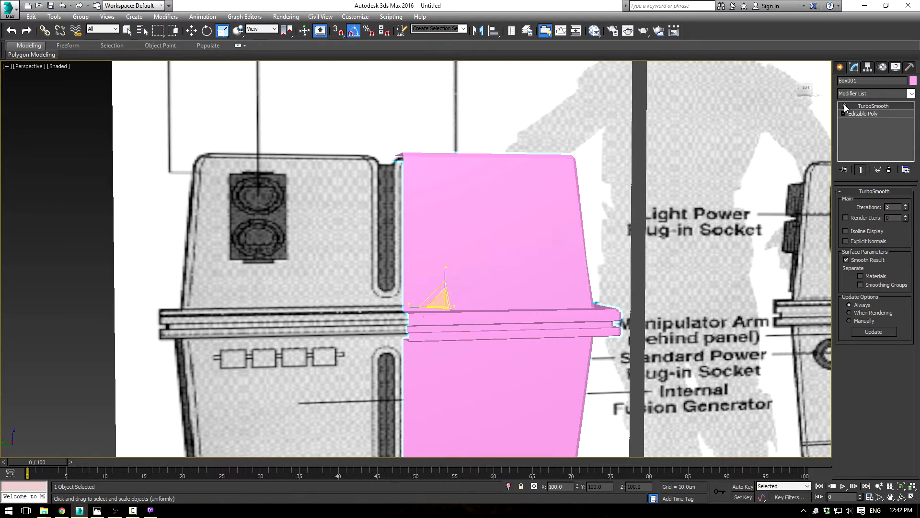
left_click(854, 115)
left_click(862, 202)
scroll(392, 211, "down", 3)
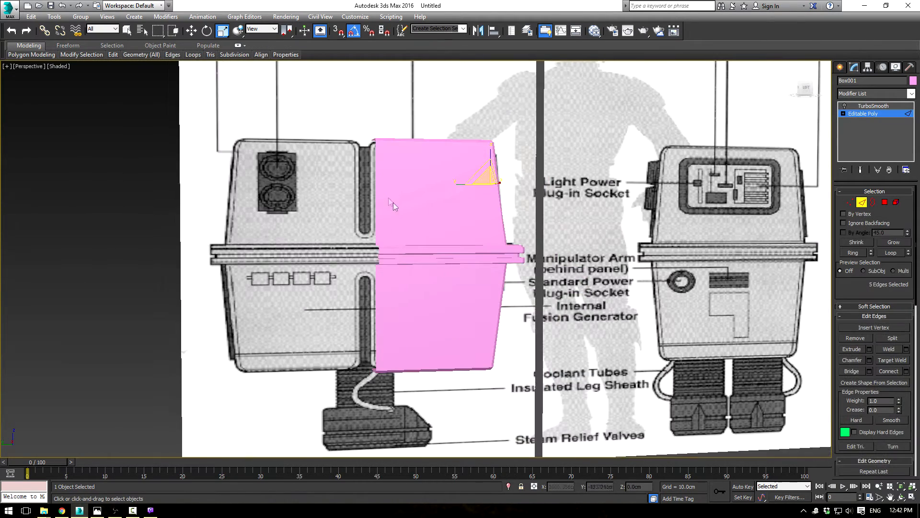
key("F4")
Step: Select the edges along the body's open side border and extend them in the Left view as a new strip about 9 cm wide
left_click_drag(334, 101, 404, 419)
left_click_drag(468, 176, 402, 325, "alt")
middle_click_drag(402, 288, 677, 153, "alt")
key("l")
scroll(397, 280, "down", 2)
scroll(677, 153, "down", 3)
scroll(451, 276, "up", 3)
middle_click_drag(451, 276, 407, 327)
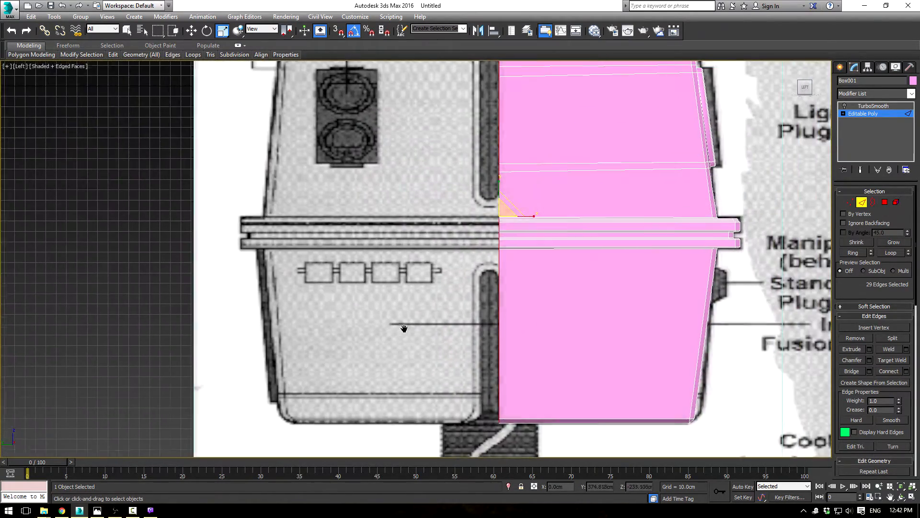
scroll(407, 327, "down", 1)
scroll(415, 324, "up", 3)
key("w")
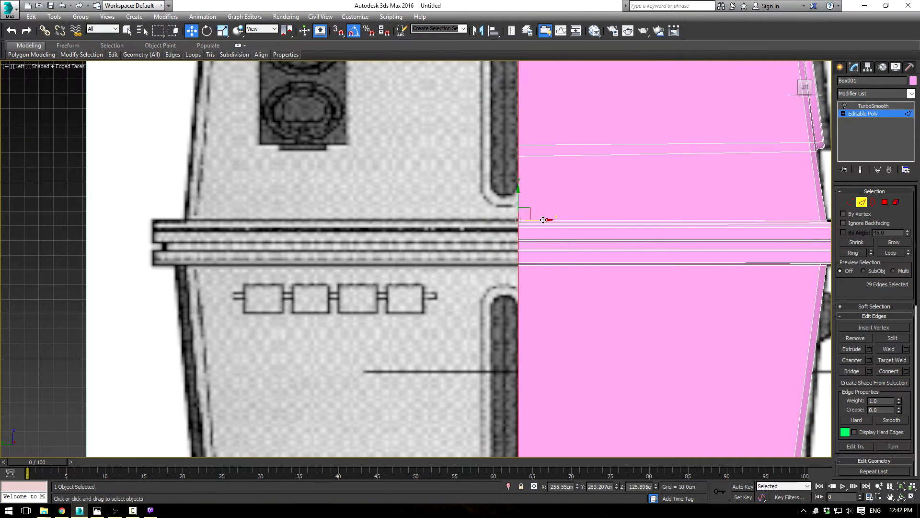
left_click_drag(543, 220, 530, 213)
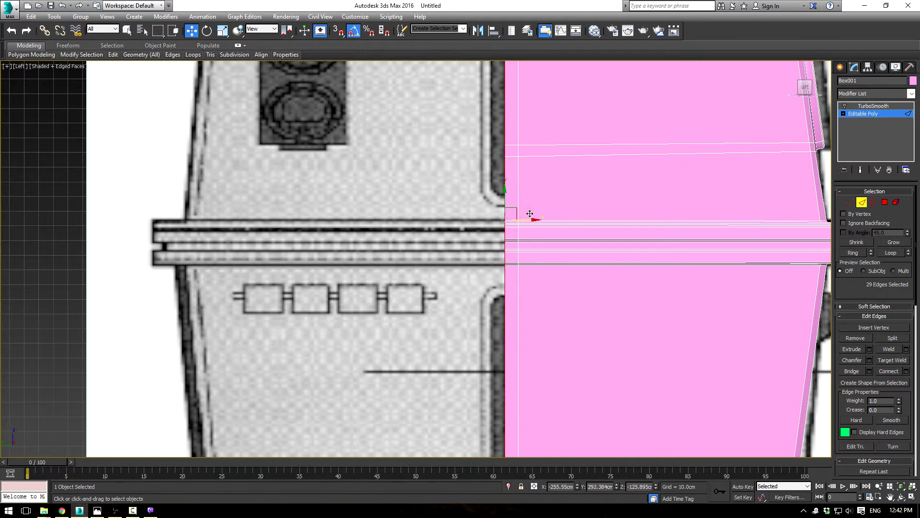
scroll(564, 211, "down", 2)
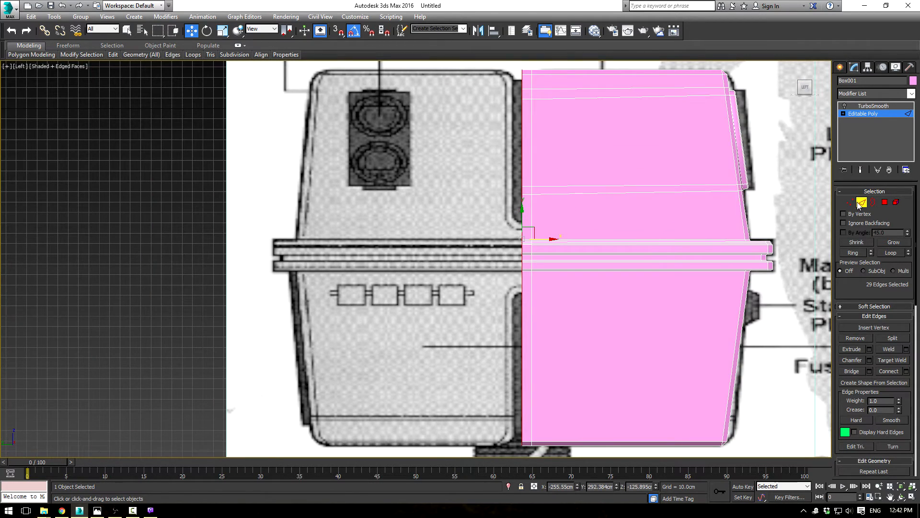
Step: Connect the vertical edges just above the belt with 1 segment and a slide of -50, matching the blueprint groove's end
middle_click_drag(681, 230, 617, 235)
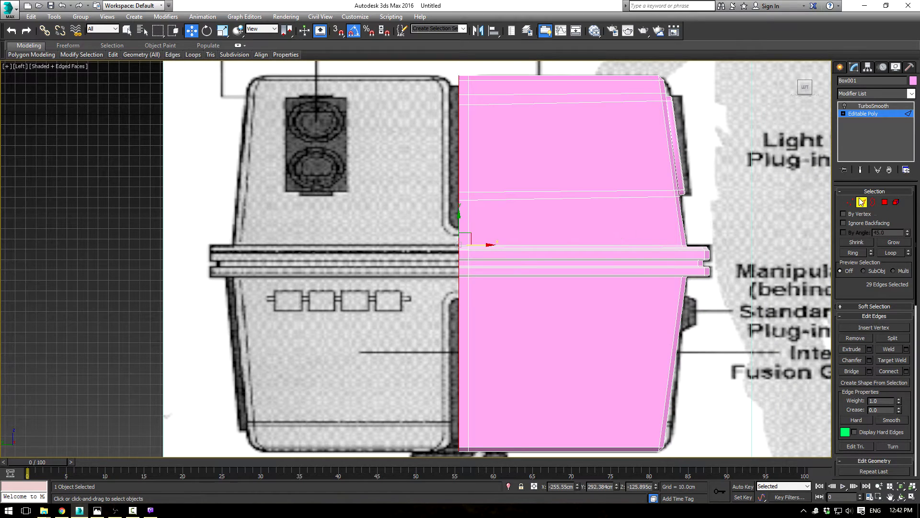
left_click_drag(726, 223, 727, 224)
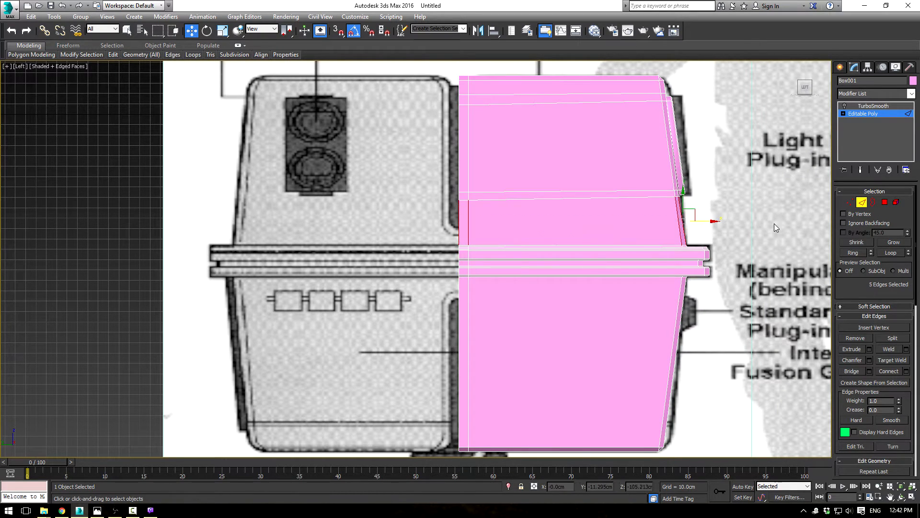
left_click(906, 371)
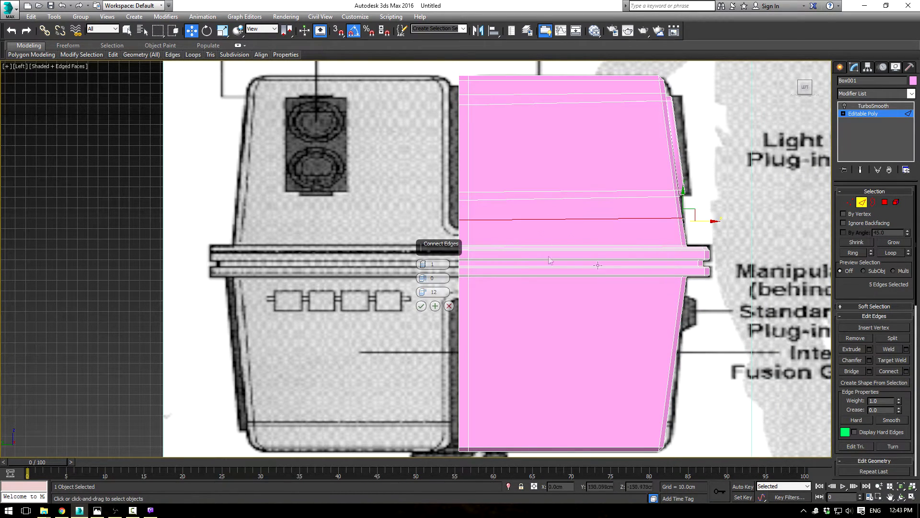
left_click_drag(421, 300, 434, 431)
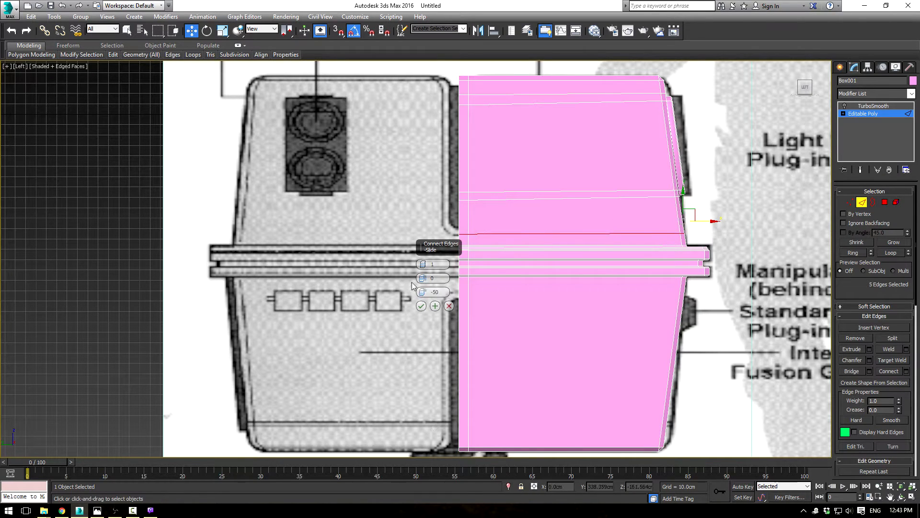
left_click(421, 307)
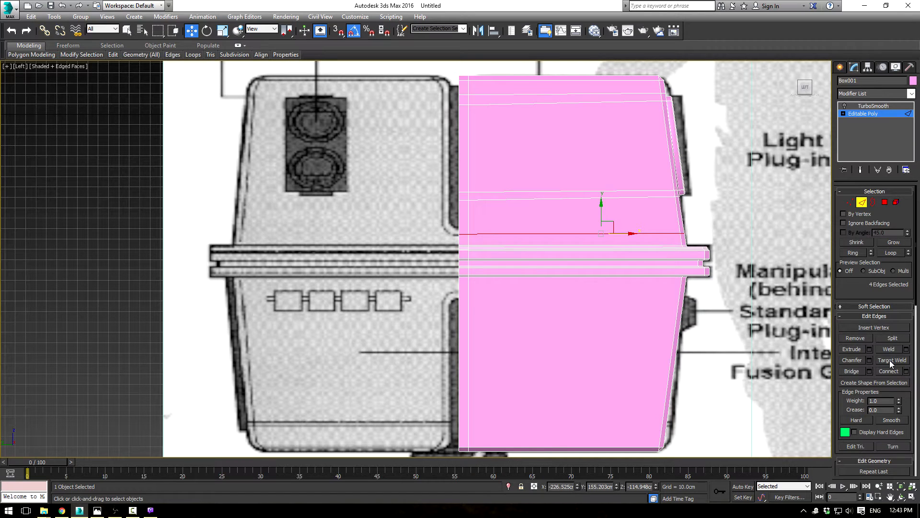
Step: Select the new strip's polygons above the added edge line and delete them
left_click(885, 202)
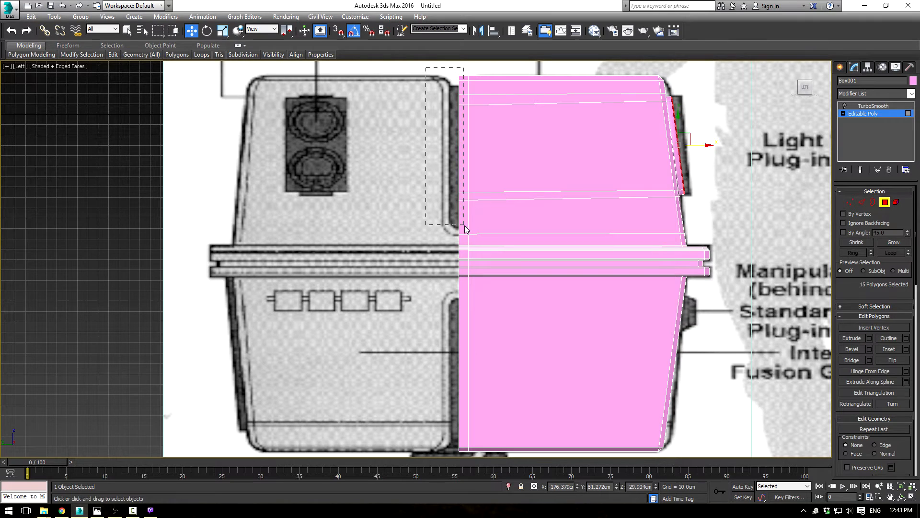
left_click_drag(465, 225, 465, 226)
key("Delete")
Step: Connect the vertical edges below the belt with 1 segment and a slide of 84, matching the lower groove's end
middle_click_drag(484, 342, 471, 234)
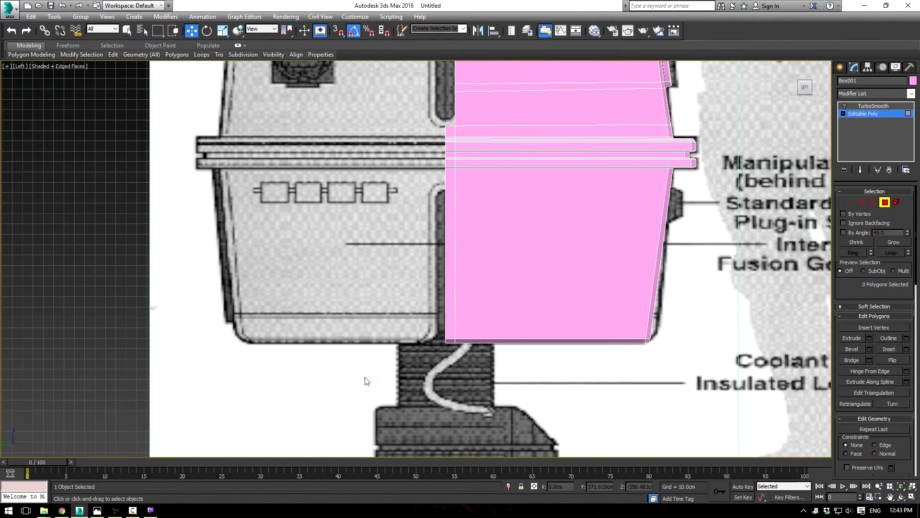
left_click_drag(447, 195, 392, 206)
left_click(867, 201)
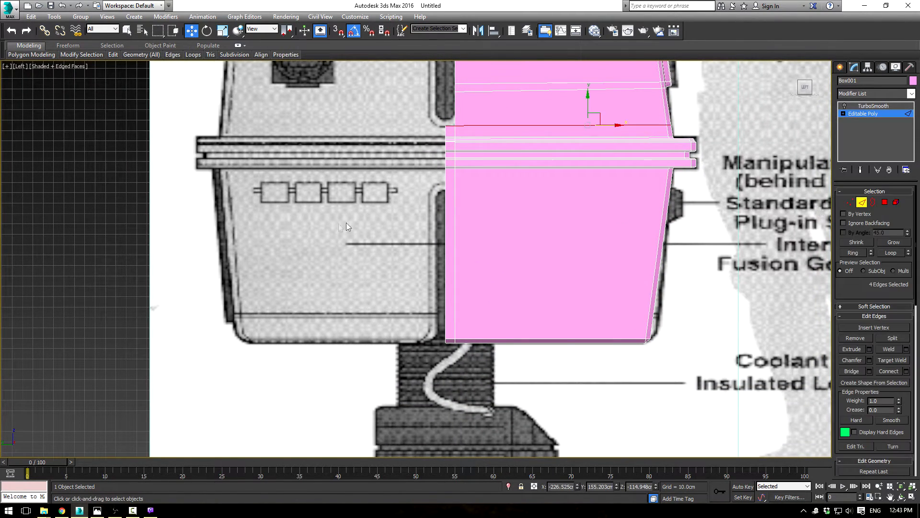
left_click(906, 371)
left_click_drag(423, 292, 445, 77)
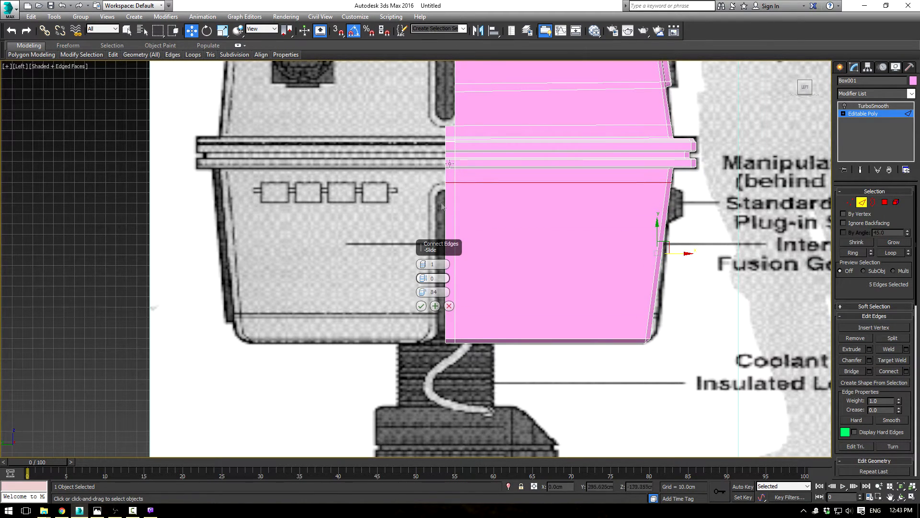
left_click(421, 305)
Step: Delete the strip's polygons below the lower edge line, including those at the body's underside
key("4")
left_click_drag(399, 227, 429, 319)
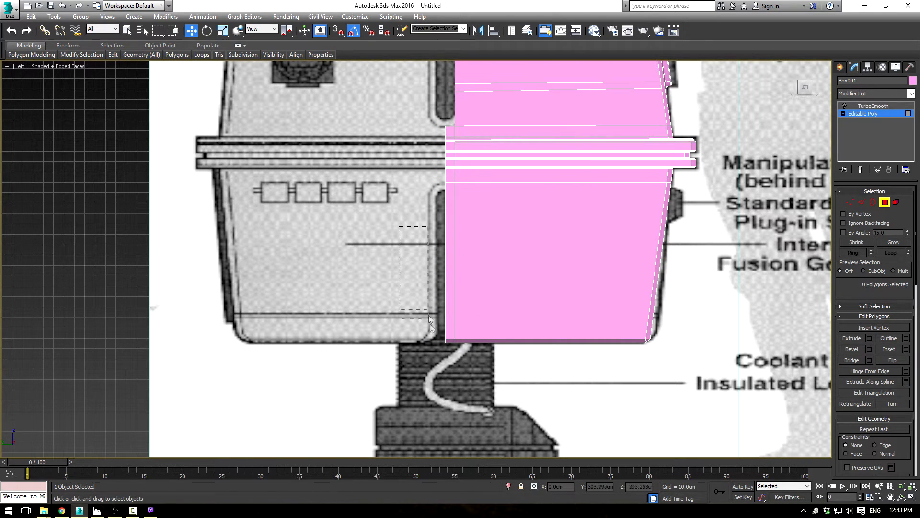
left_click_drag(448, 364, 454, 363)
key("Delete")
key("ctrl+z")
left_click_drag(411, 245, 452, 358)
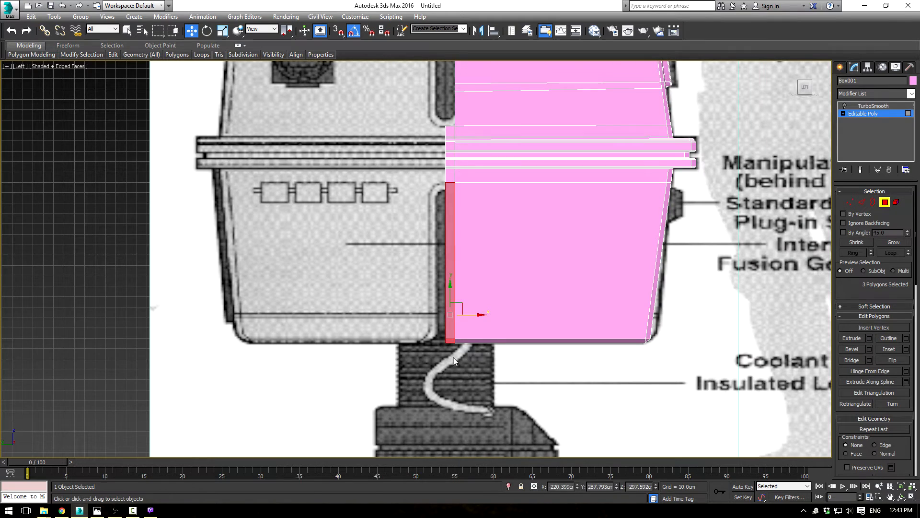
Step: Isolate the body from the blueprint planes and display it in a maximized Perspective view
middle_click_drag(441, 162, 466, 310)
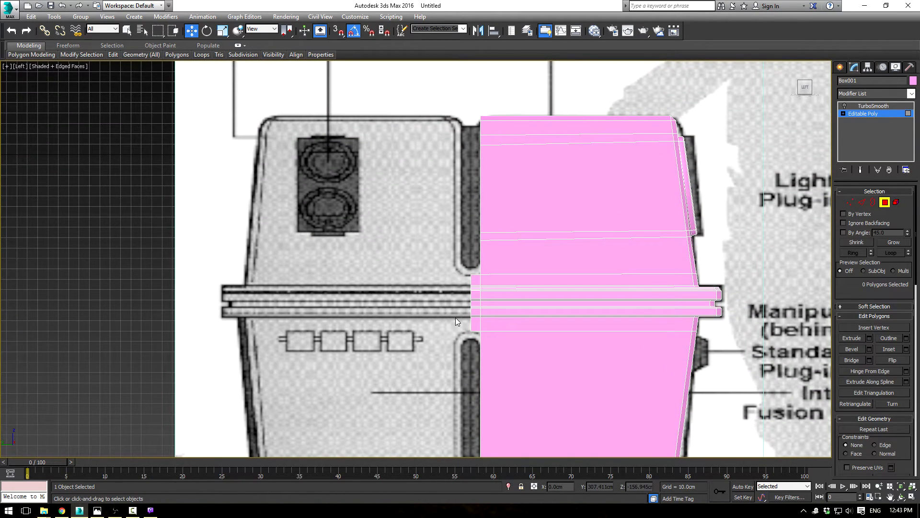
scroll(455, 317, "up", 3)
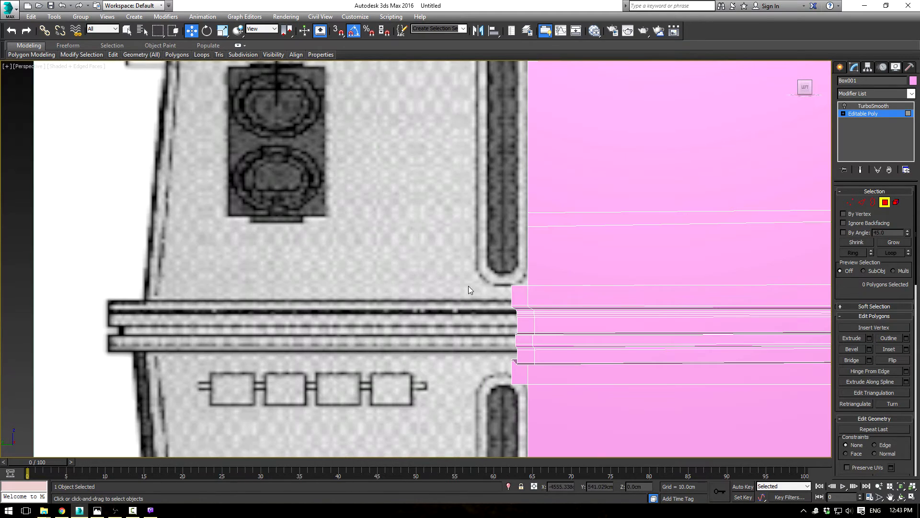
left_click(870, 114)
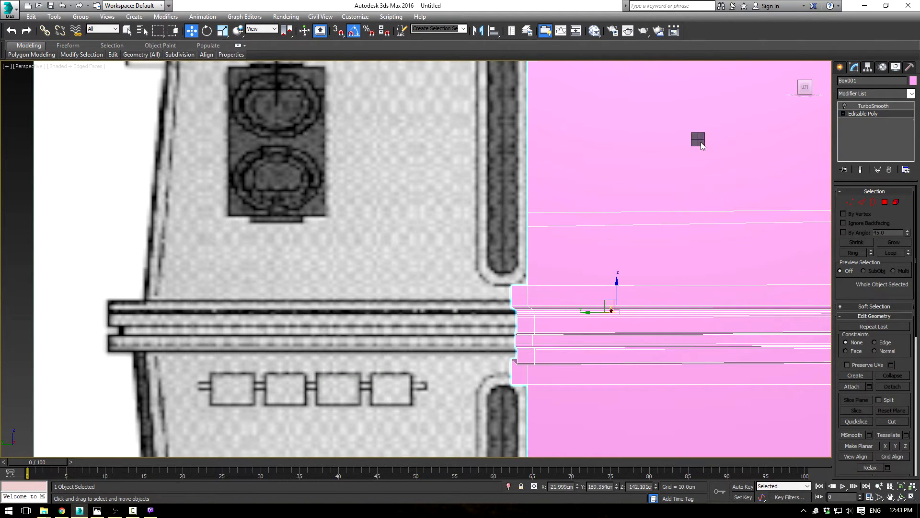
right_click(700, 143)
left_click(723, 58)
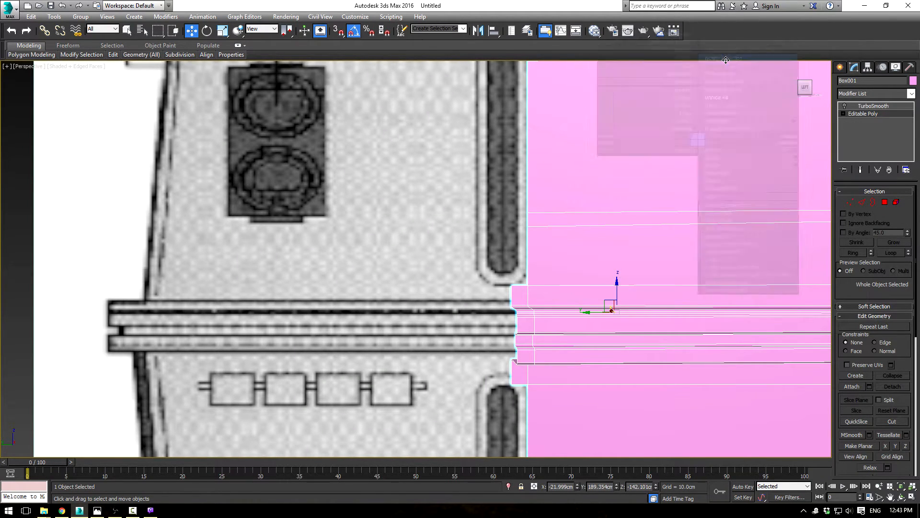
key("alt+w")
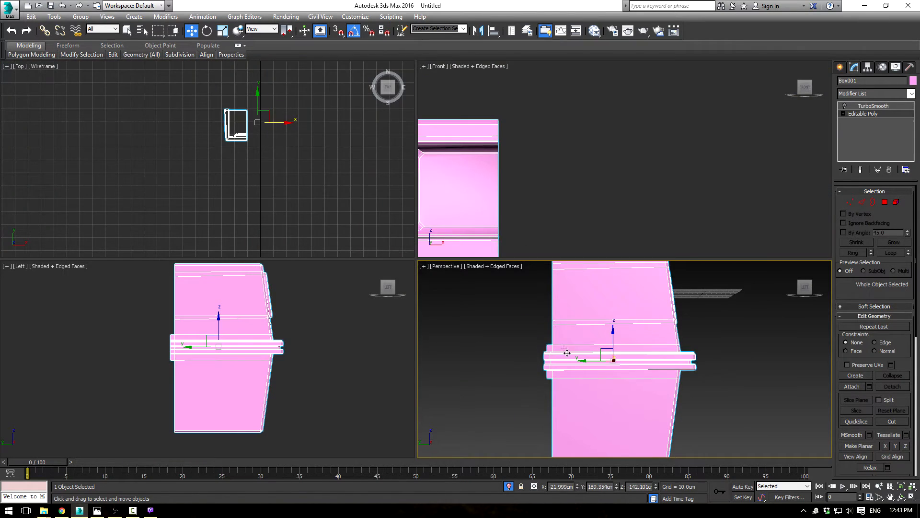
key("alt+w")
middle_click_drag(435, 269, 676, 272, "alt")
Step: Select the open border edges above the belt, running across the body's top and down its side to the strip
left_click(861, 202)
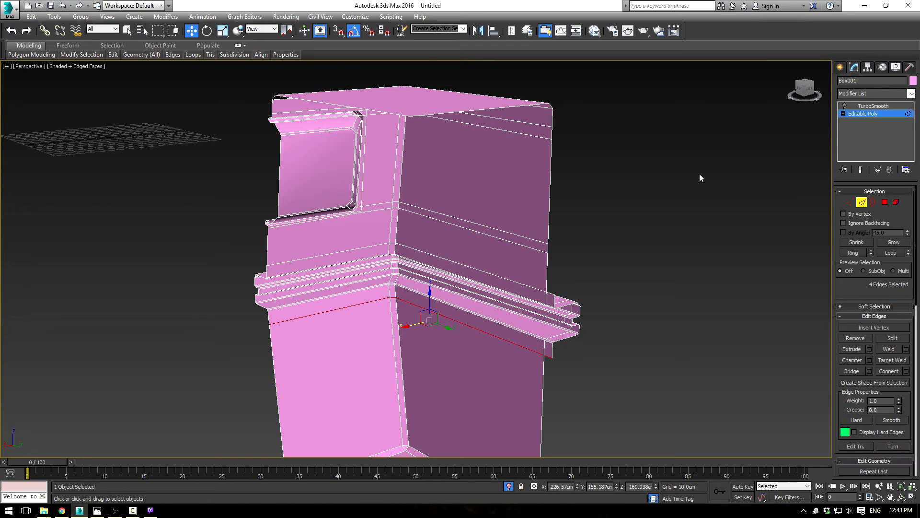
left_click(513, 105)
middle_click_drag(513, 106, 575, 111, "alt")
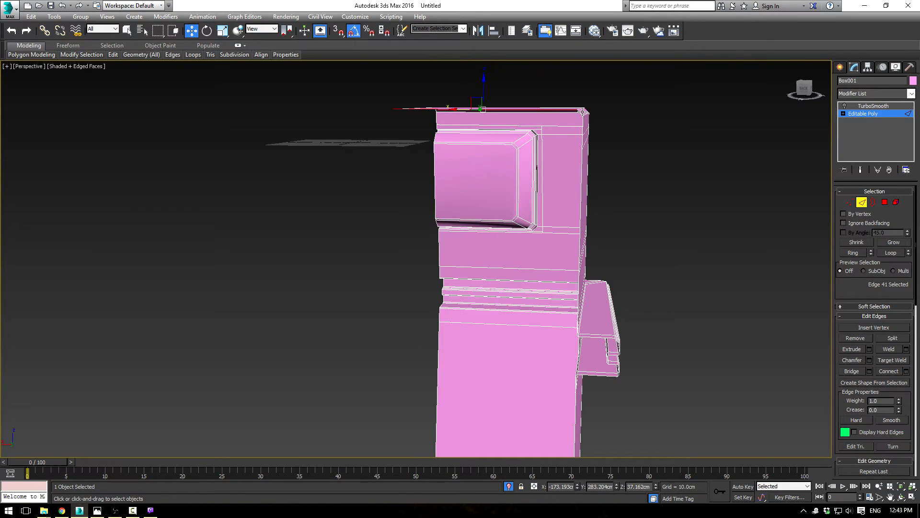
left_click(582, 112, "ctrl")
middle_click_drag(598, 283, 569, 157, "alt")
left_click(572, 140, "ctrl")
left_click(573, 168, "ctrl")
left_click(574, 269, "ctrl")
left_click(573, 297, "ctrl")
mouse_move(573, 297)
middle_mouse_down("alt")
mouse_move(545, 273)
mouse_move(558, 292)
mouse_move(579, 283)
middle_mouse_up("alt")
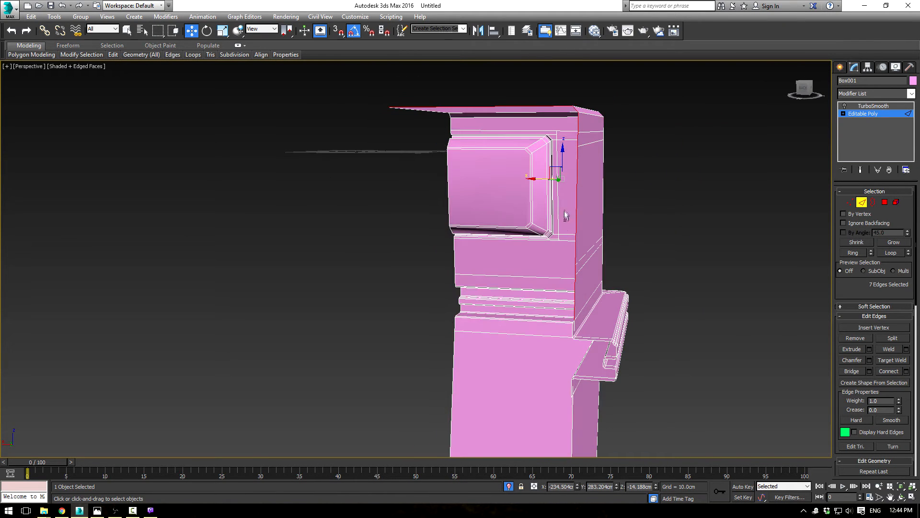
Step: Extend the selected upper border edges inward as new faces, scaling and moving them to form the groove's inner walls
left_click_drag(552, 166, 516, 209)
key("ctrl+z")
key("r")
left_click_drag(567, 166, 460, 246)
key("w")
middle_click_drag(460, 247, 506, 235, "alt")
middle_click_drag(533, 243, 564, 272, "alt")
left_click_drag(460, 244, 468, 150)
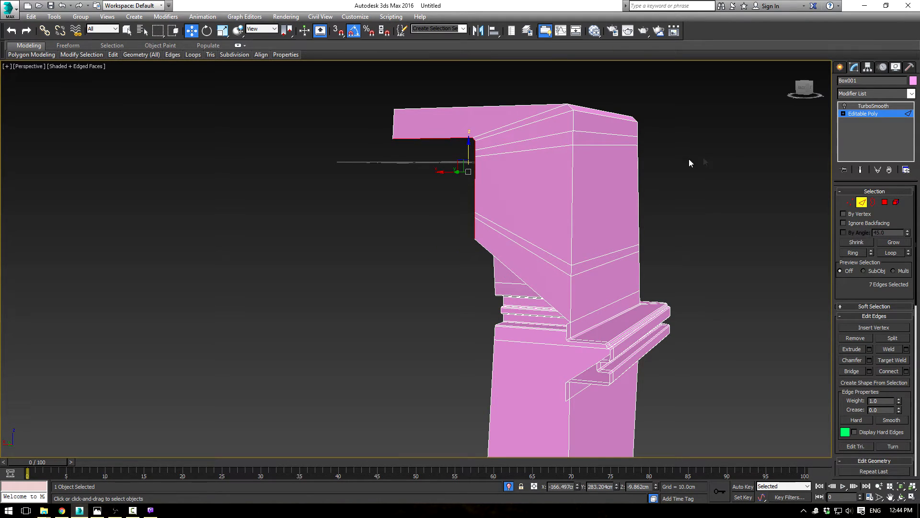
Step: Check the groove in the blueprint image, then lower the selected inner edges about 46 cm along Z
key("alt+Tab")
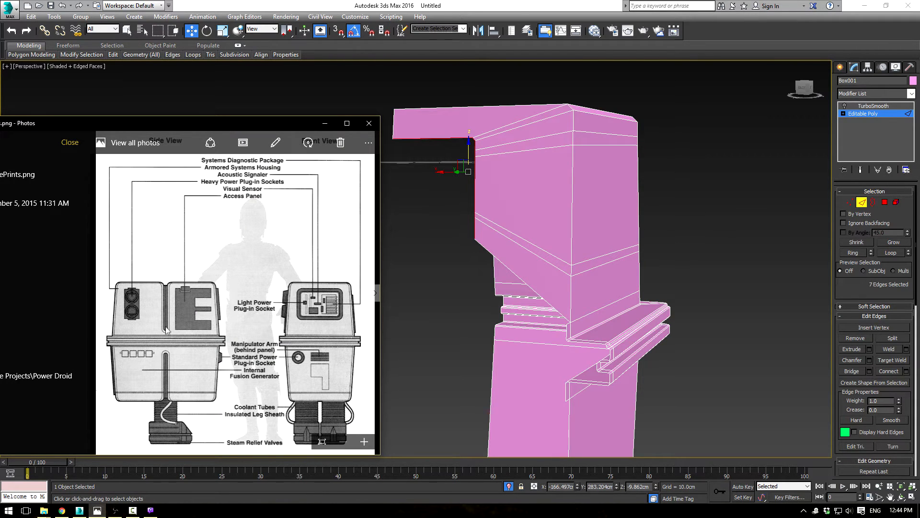
left_click(325, 124)
middle_click_drag(336, 201, 447, 187, "alt")
left_click_drag(461, 185, 458, 246)
middle_click_drag(618, 369, 595, 382, "alt")
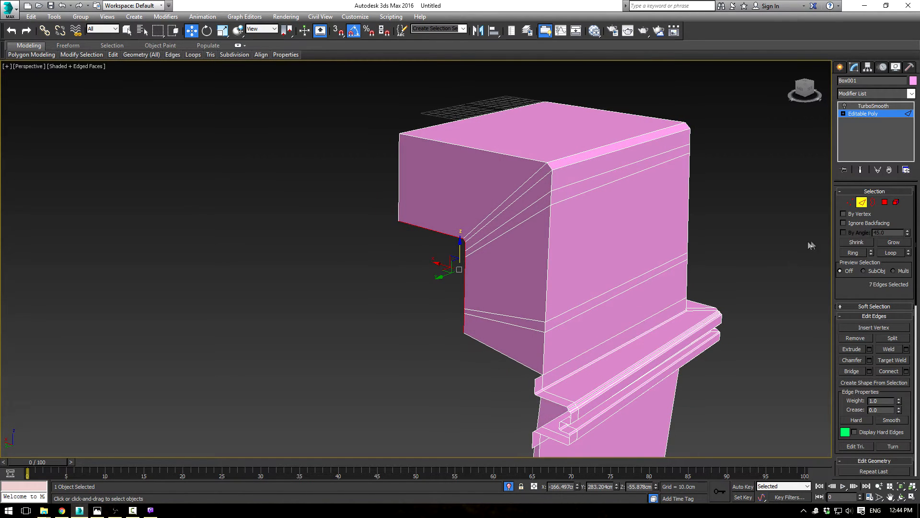
Step: Extend the small top edge of the side strip as a new face toward the groove wall's lower corner
left_click(540, 378)
left_click_drag(535, 373, 454, 325, "shift")
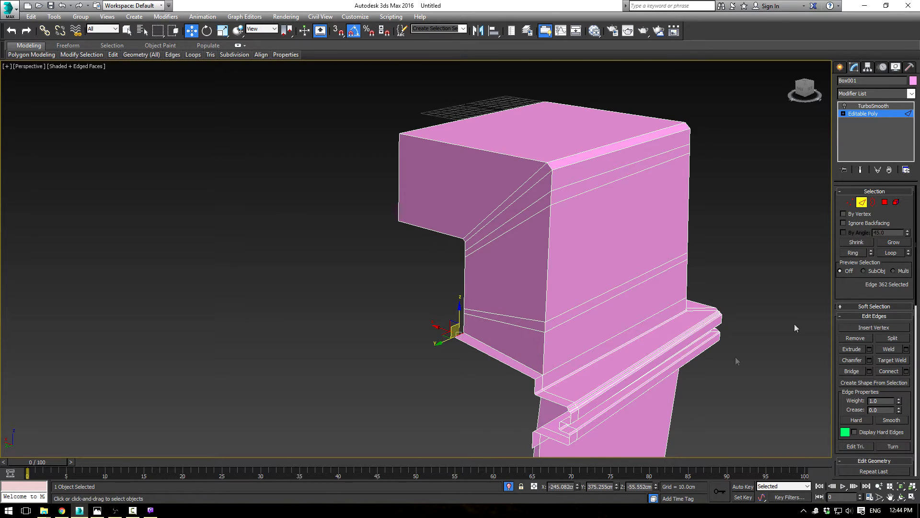
left_click(851, 204)
scroll(411, 341, "up", 3)
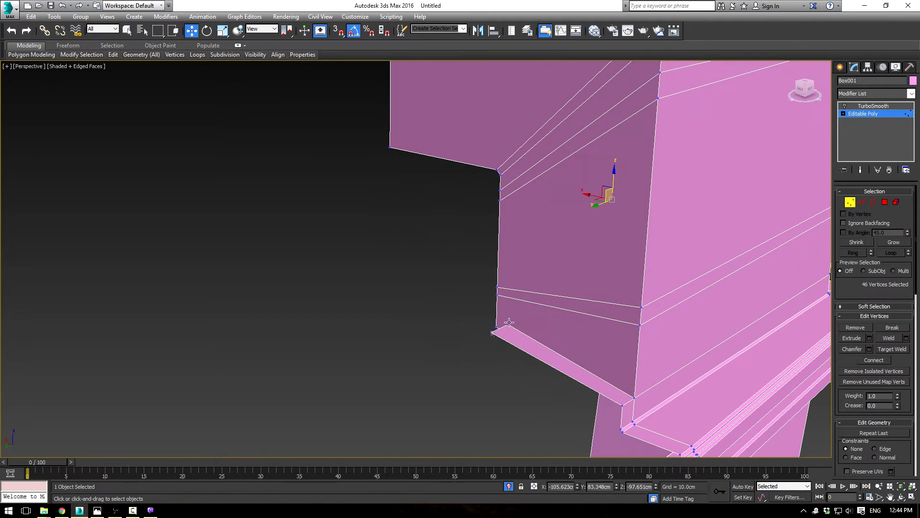
mouse_move(479, 312)
middle_mouse_down("alt")
mouse_move(530, 311)
mouse_move(318, 292)
mouse_move(490, 315)
middle_mouse_up("alt")
left_click(863, 203)
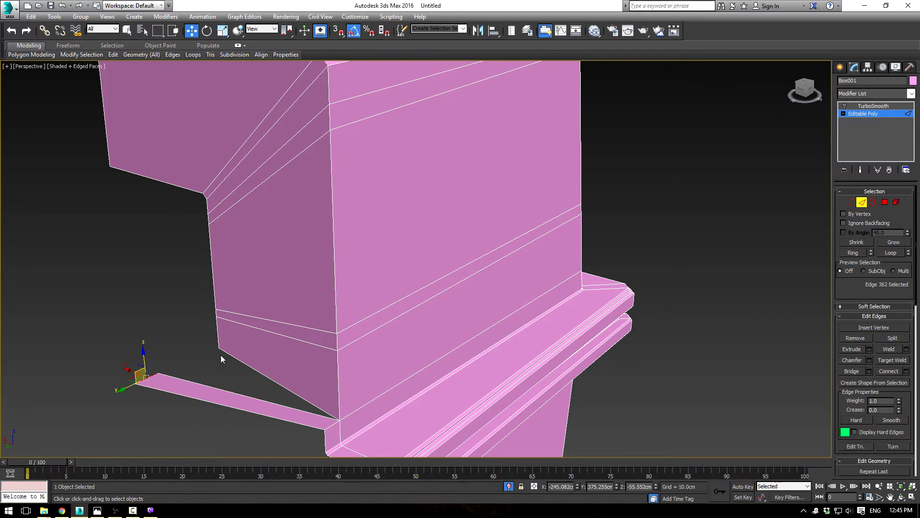
Step: In the Left view, slide the extended edge back along Y to the strip and lower it about 60 cm along Z
key("alt+w")
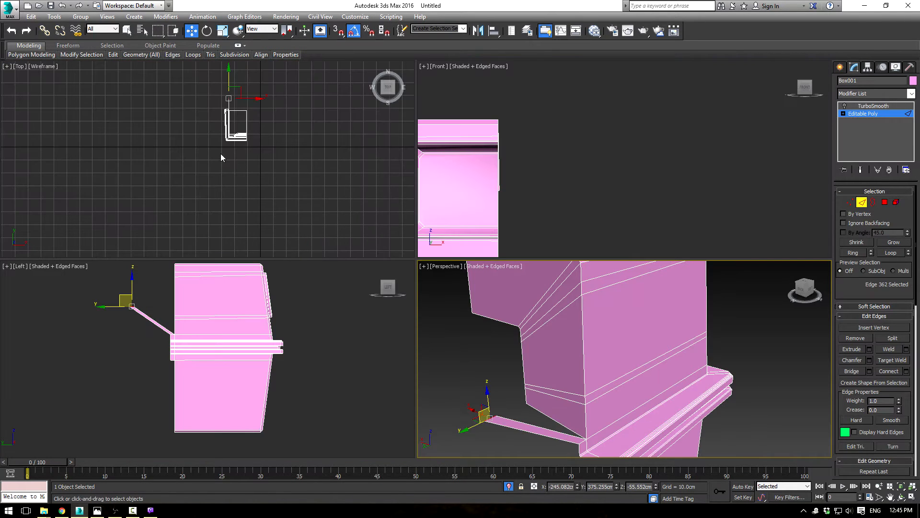
scroll(209, 329, "up", 2)
left_click_drag(160, 332, 216, 320)
middle_click_drag(491, 188, 599, 80)
scroll(638, 197, "down", 4)
scroll(601, 192, "up", 2)
scroll(601, 98, "down", 2)
scroll(283, 333, "up", 2)
middle_click_drag(284, 332, 308, 313)
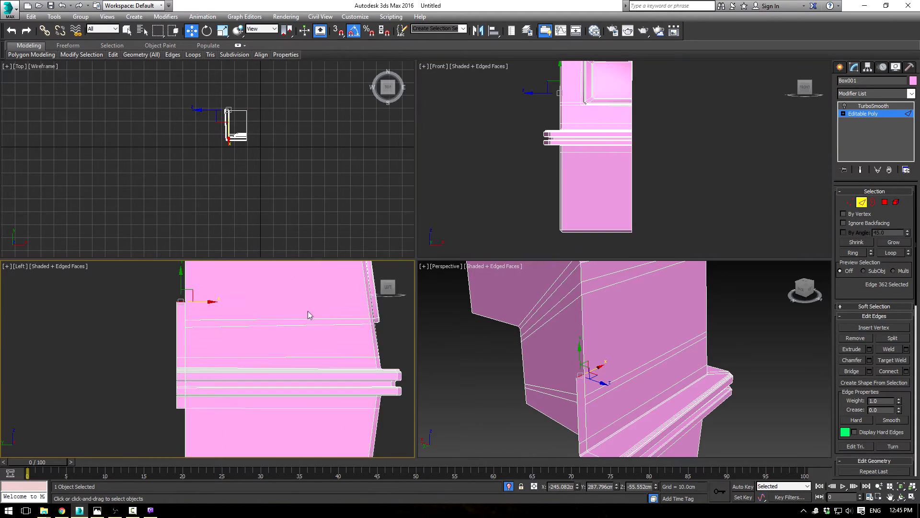
scroll(307, 314, "up", 2)
middle_click_drag(180, 328, 207, 336)
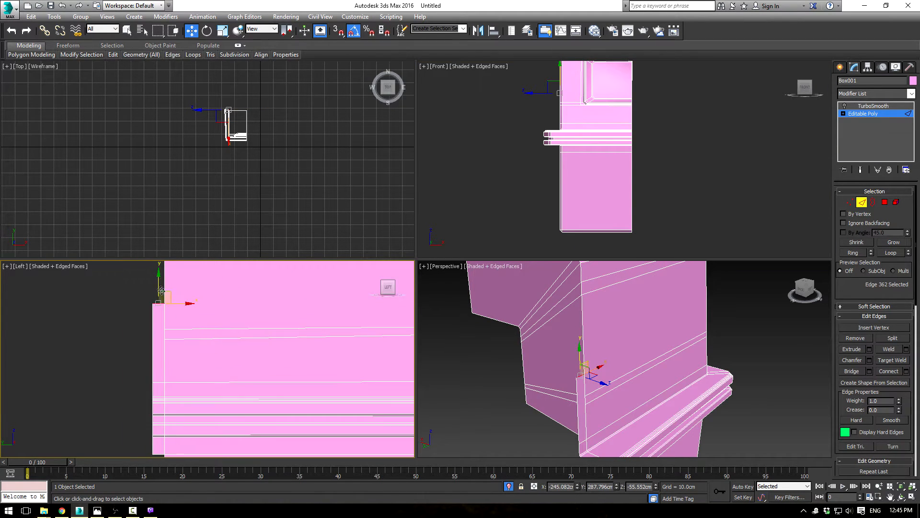
left_click_drag(158, 281, 157, 363)
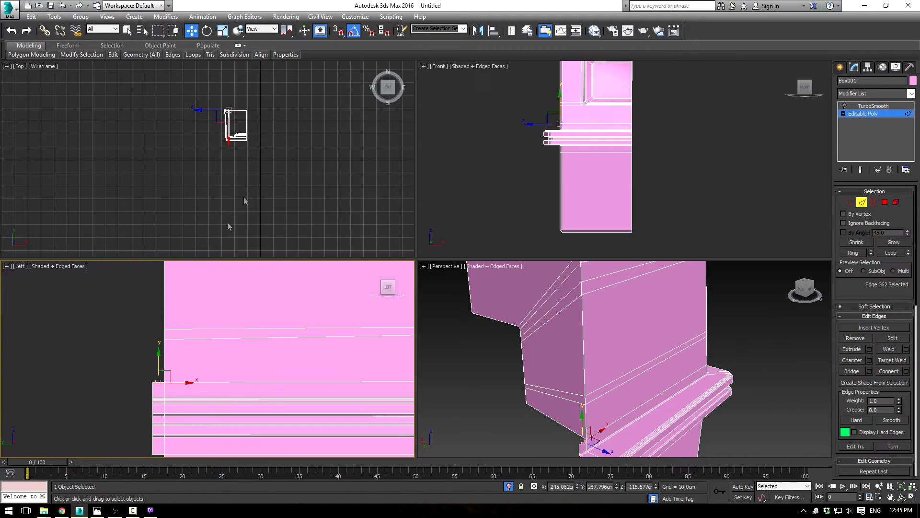
Step: Move the strip's extended edge inward along X and raise it slightly to the groove wall's lower corner
middle_click_drag(538, 355, 581, 366, "alt")
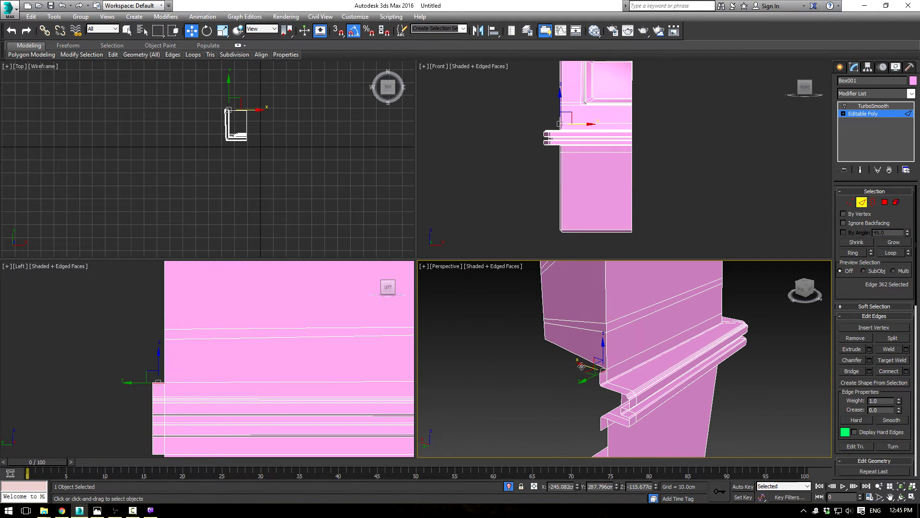
left_click_drag(582, 366, 533, 314, "shift")
middle_click_drag(228, 356, 244, 339)
key("F3")
scroll(229, 340, "up", 5)
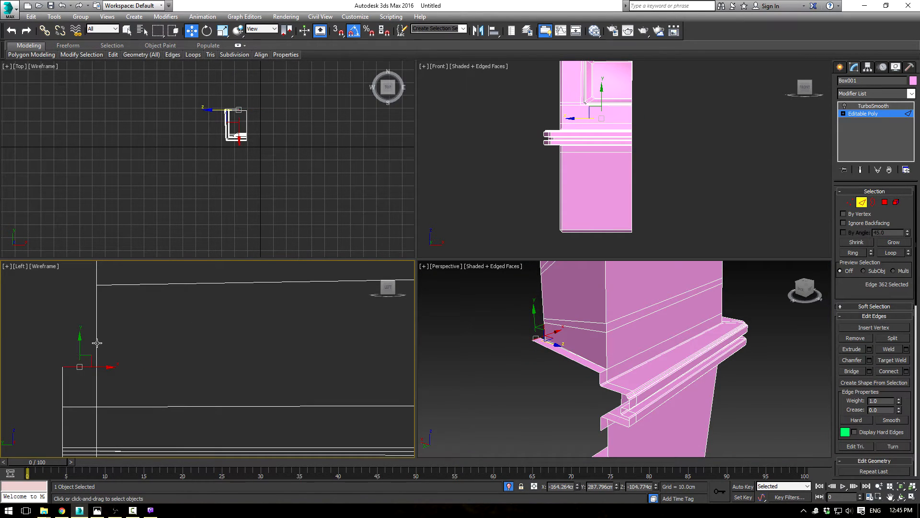
Step: Weld the two overlapping vertices where the extended strip meets the lower inner corner of the groove wall
right_click(568, 369)
key("alt+Tab")
middle_click_drag(726, 285, 559, 323, "alt")
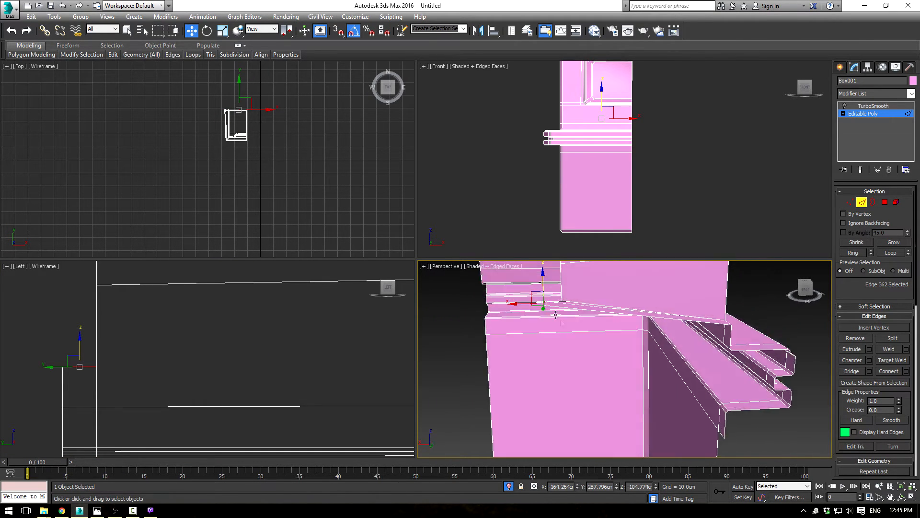
left_click_drag(562, 291, 556, 289)
middle_click_drag(556, 289, 657, 387, "alt")
left_click(849, 203)
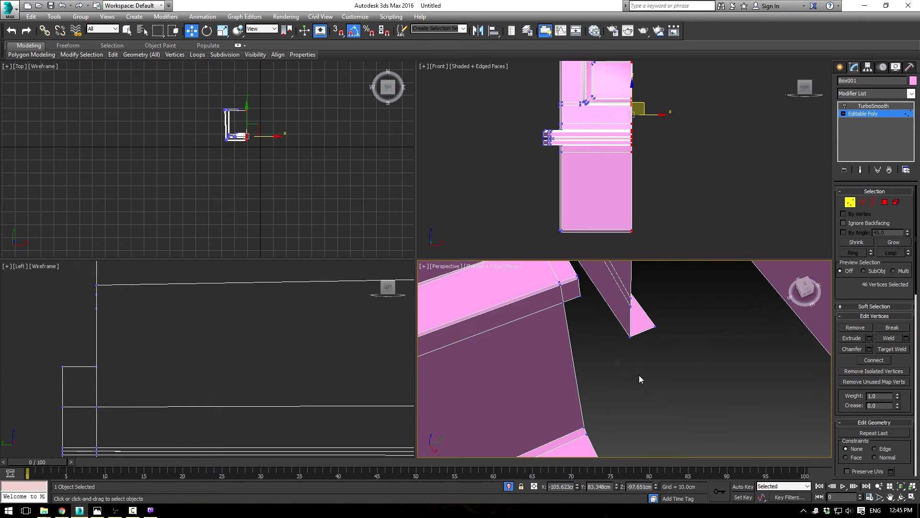
left_click_drag(645, 354, 646, 354)
left_click(907, 338)
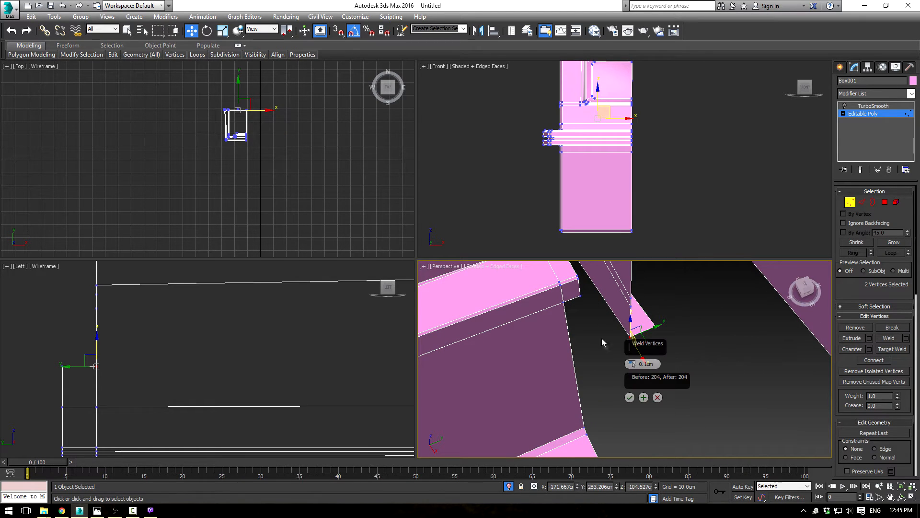
left_click(631, 397)
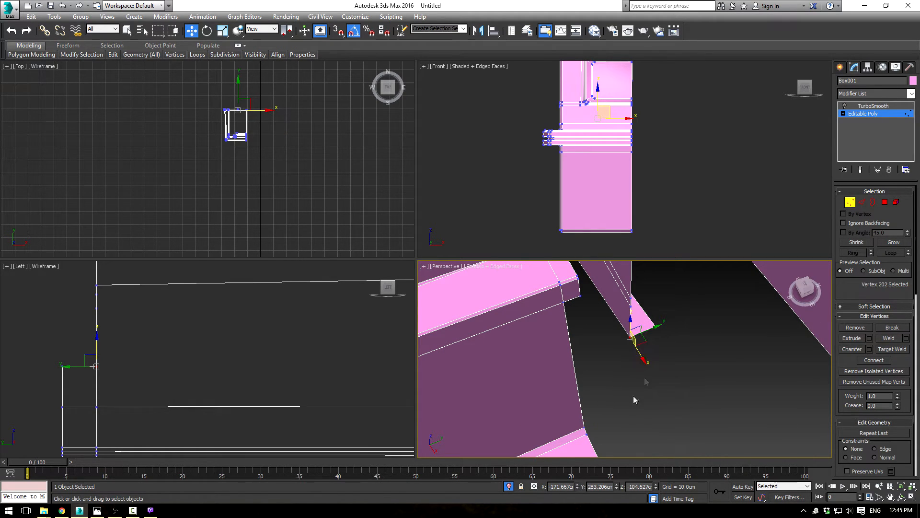
Step: Leave vertex editing, display the body in a maximized Perspective view and reselect it
left_click(867, 116)
left_click(716, 330)
scroll(716, 330, "down", 2)
middle_click_drag(717, 330, 625, 310, "alt")
key("alt+w")
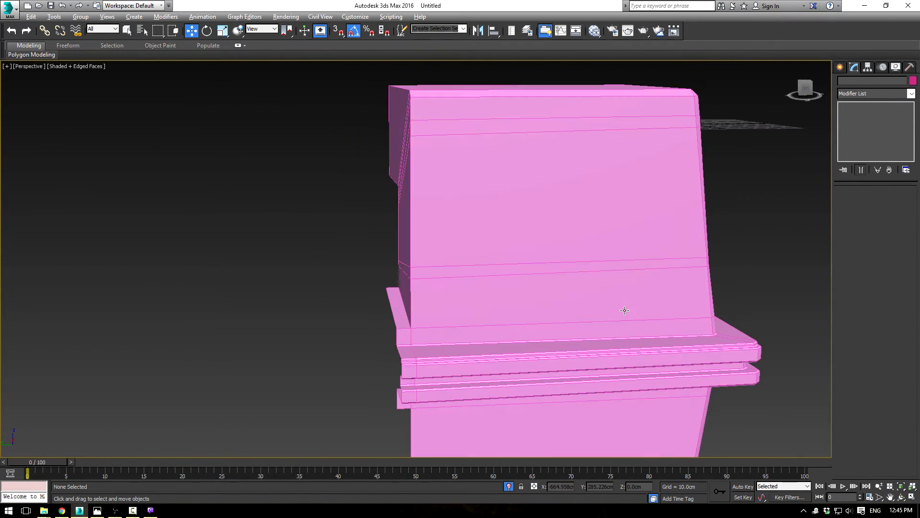
middle_click_drag(553, 264, 532, 216, "alt")
left_click(535, 216)
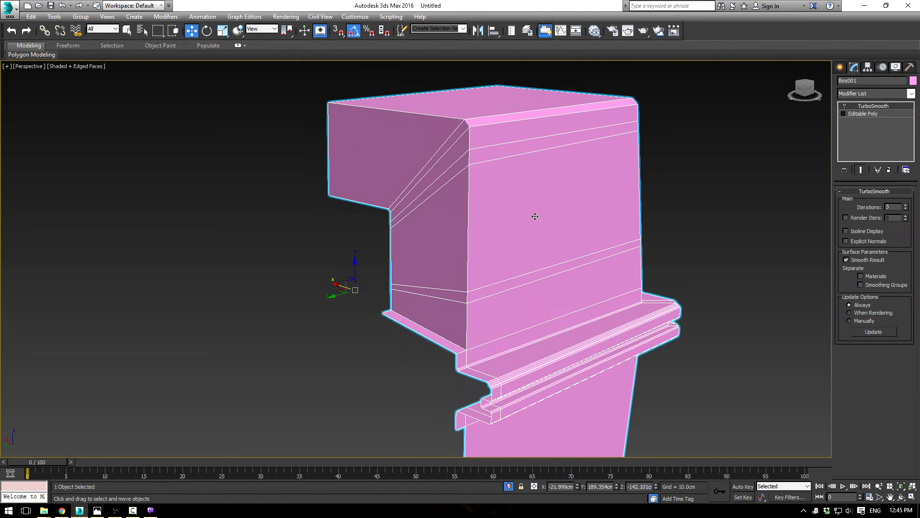
Step: Chamfer the upper groove's outer border edges, across the body's top and down its side to the strip, by 4.652 cm
left_click(868, 114)
key("2")
left_click(441, 116)
left_click(467, 124, "ctrl")
left_click(471, 144, "ctrl")
left_click(467, 157, "ctrl")
left_click(468, 198, "ctrl")
left_click(467, 298, "ctrl")
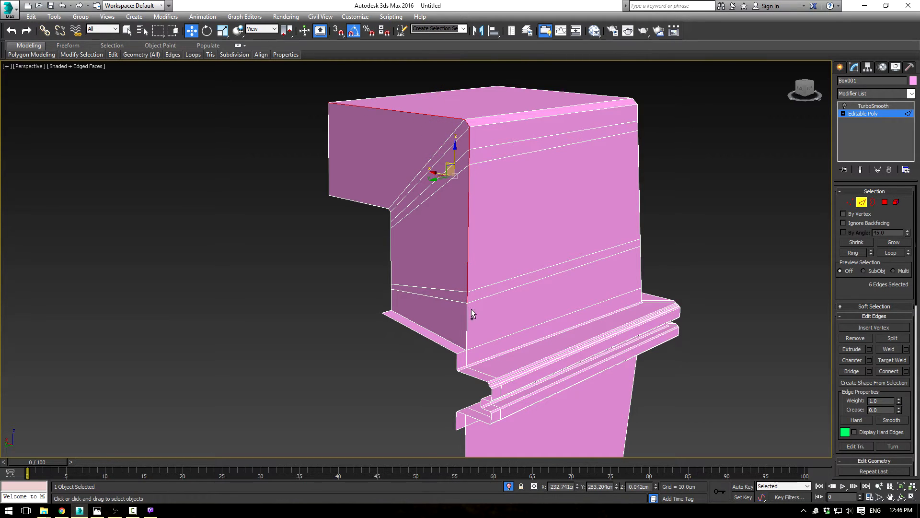
left_click(466, 313, "ctrl")
left_click(461, 352, "ctrl")
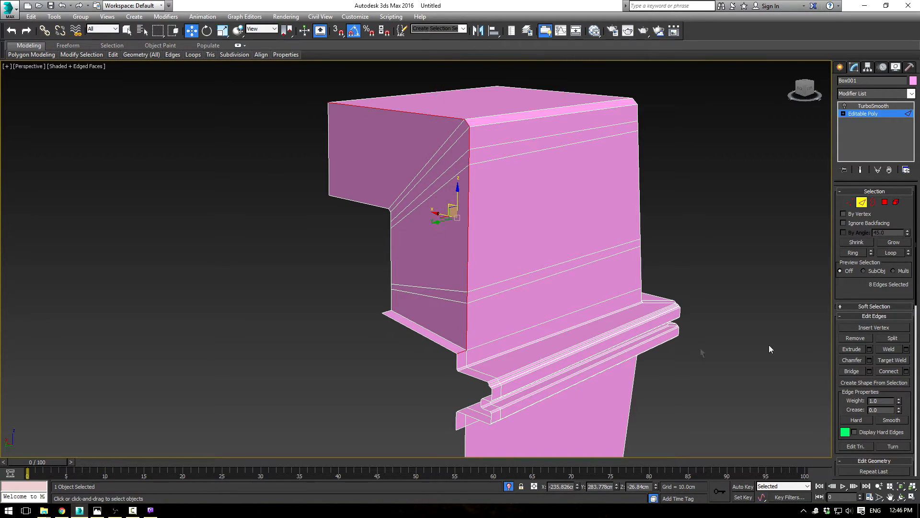
left_click(869, 360)
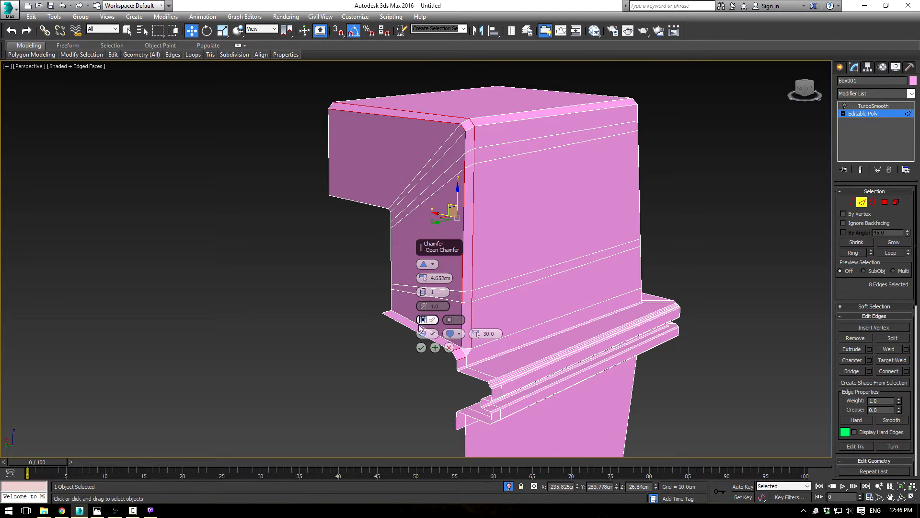
left_click(421, 347)
Step: Inspect the TurboSmooth result of the chamfered groove border with edged faces hidden
left_click(875, 118)
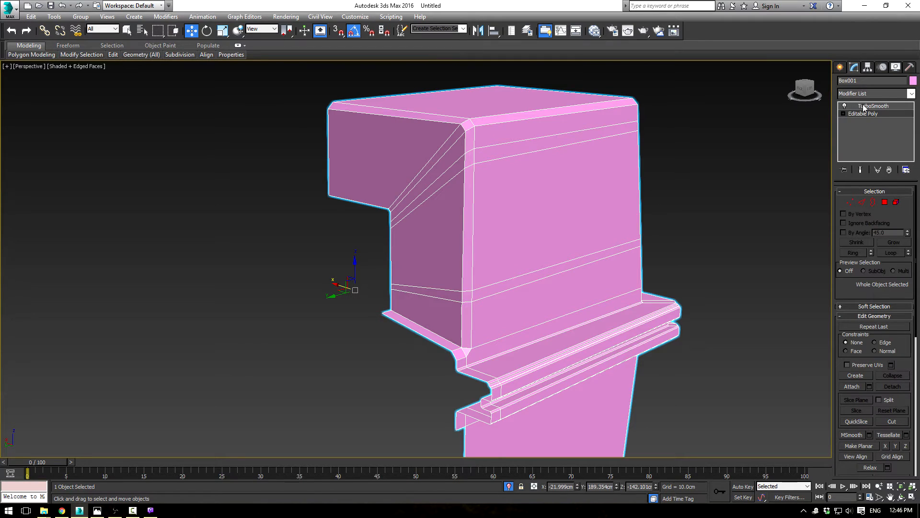
left_click(882, 106)
left_click(744, 218)
key("F3")
key("F3")
key("F4")
mouse_move(713, 240)
middle_mouse_down("alt")
mouse_move(664, 222)
mouse_move(653, 229)
mouse_move(676, 213)
mouse_move(685, 226)
middle_mouse_up("alt")
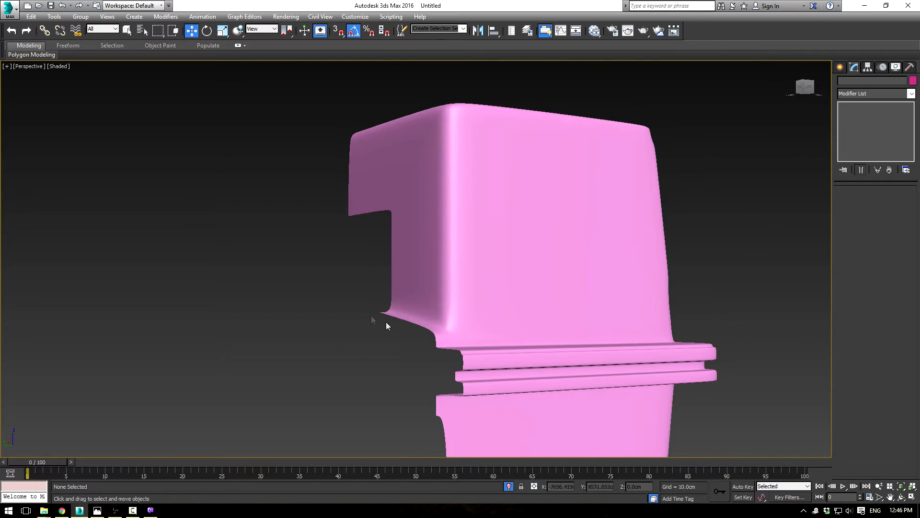
middle_click_drag(493, 282, 472, 234, "alt")
scroll(494, 238, "down", 3)
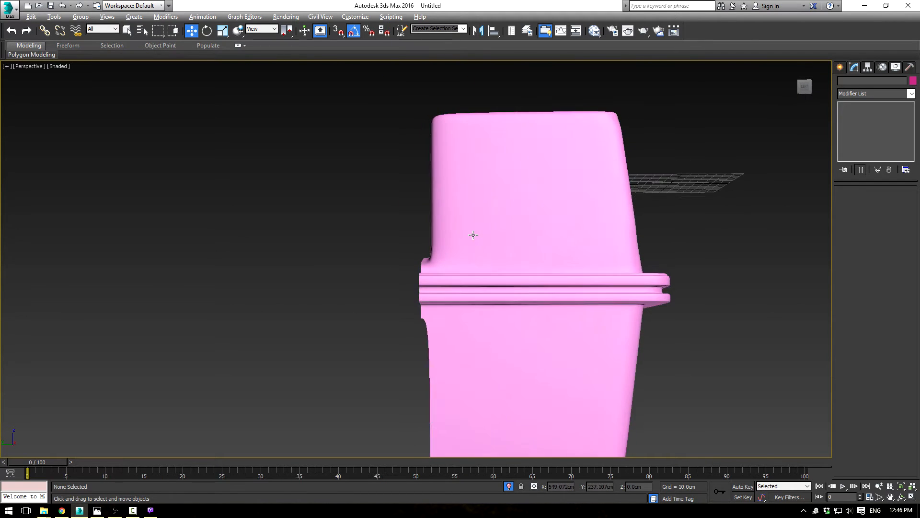
Step: Add a Symmetry modifier to the body between Editable Poly and TurboSmooth
left_click(473, 235)
left_click(863, 113)
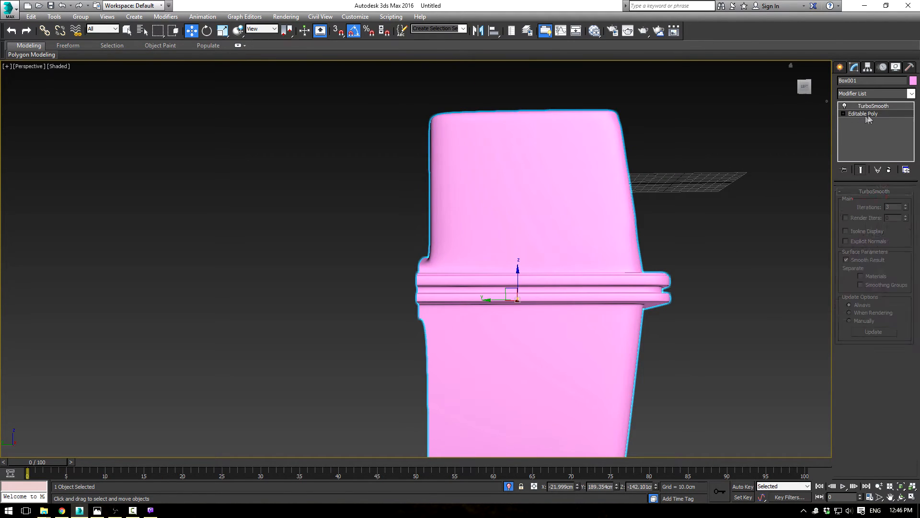
left_click(913, 94)
type("sy")
key("Return")
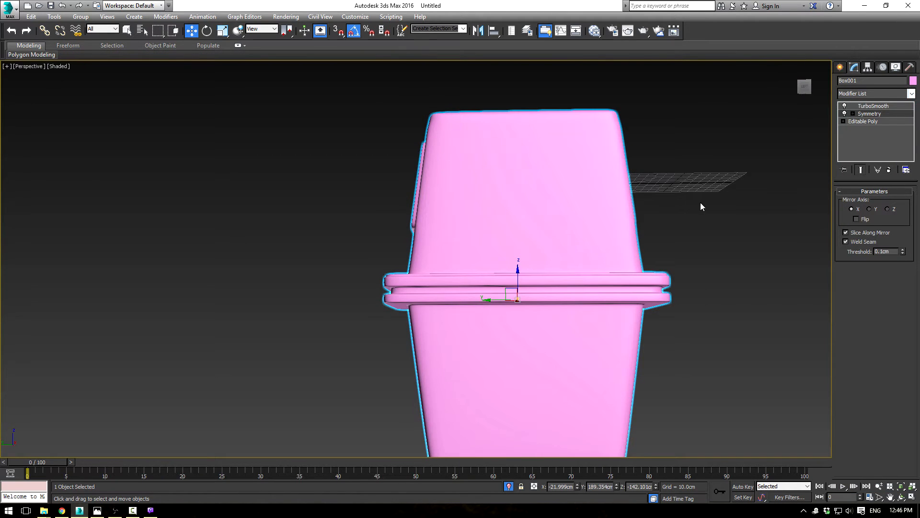
Step: Move the Symmetry modifier's mirror plane about 103 cm along Y to the centre of the groove
scroll(700, 201, "down", 3)
middle_click_drag(689, 214, 698, 217, "alt")
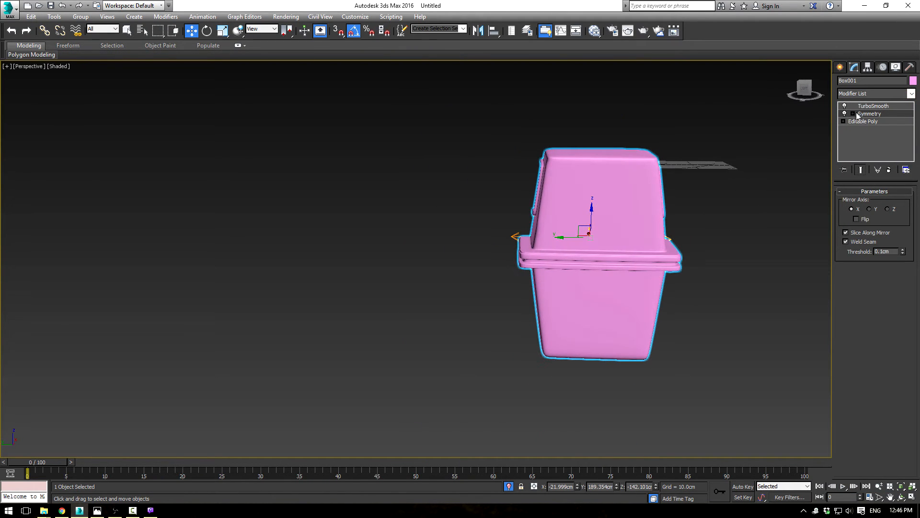
left_click_drag(859, 114, 865, 113)
left_click(864, 120)
left_click_drag(566, 238, 514, 236)
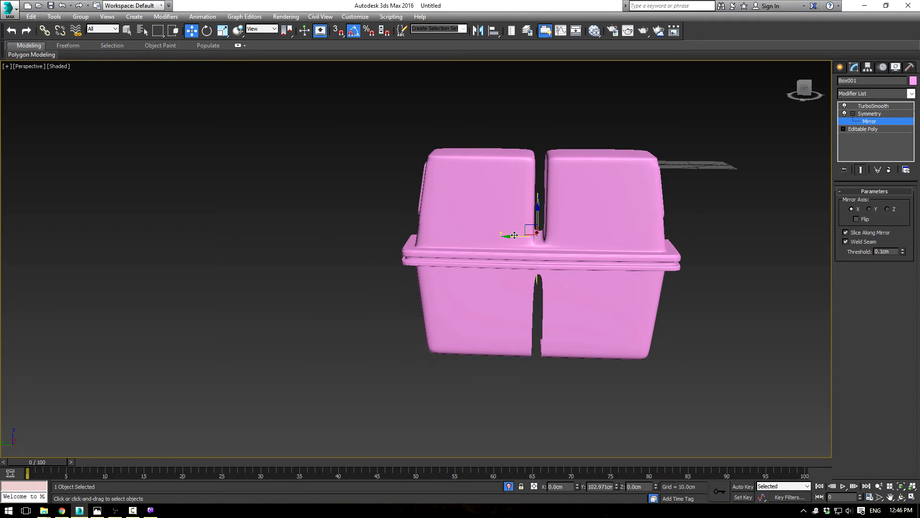
mouse_move(593, 239)
middle_mouse_down("alt")
mouse_move(636, 191)
mouse_move(616, 245)
mouse_move(603, 236)
middle_mouse_up("alt")
scroll(618, 239, "up", 3)
scroll(618, 238, "up", 3)
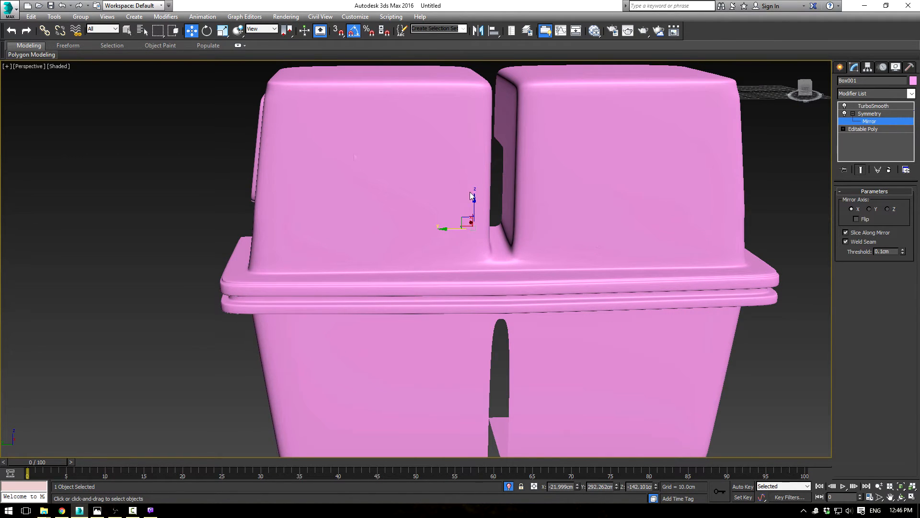
Step: End the isolation to show the blueprint and shift the mirror plane about 1 cm along Y toward the blueprint groove's centre
right_click(215, 130)
left_click(238, 59)
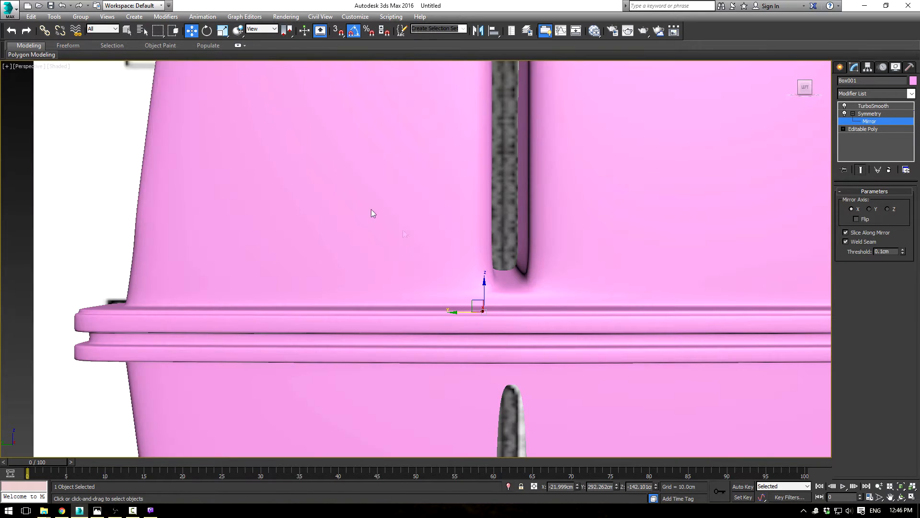
scroll(506, 280, "down", 2)
mouse_move(451, 292)
left_mouse_down()
mouse_move(438, 294)
mouse_move(449, 295)
left_mouse_up()
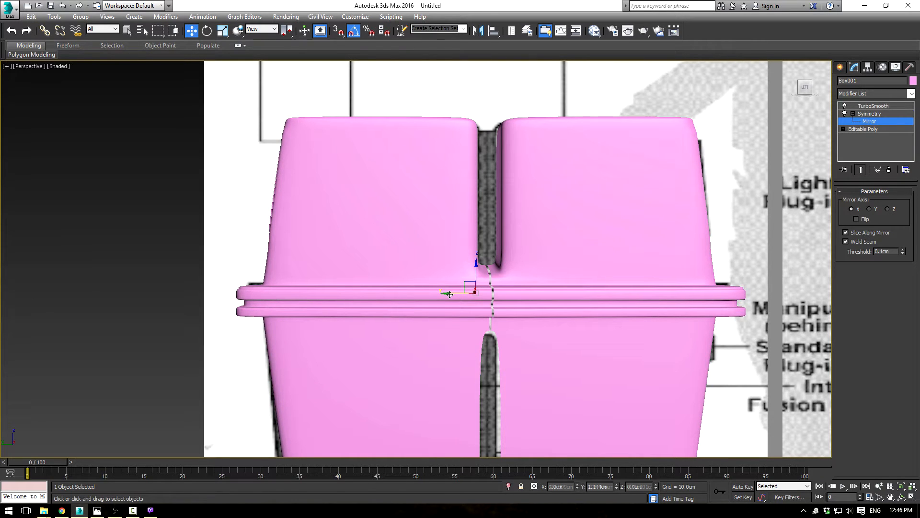
Step: In the Left view, move the 24 vertices on the belt strip's open border slightly outward to the blueprint groove's centre line
left_click(843, 129)
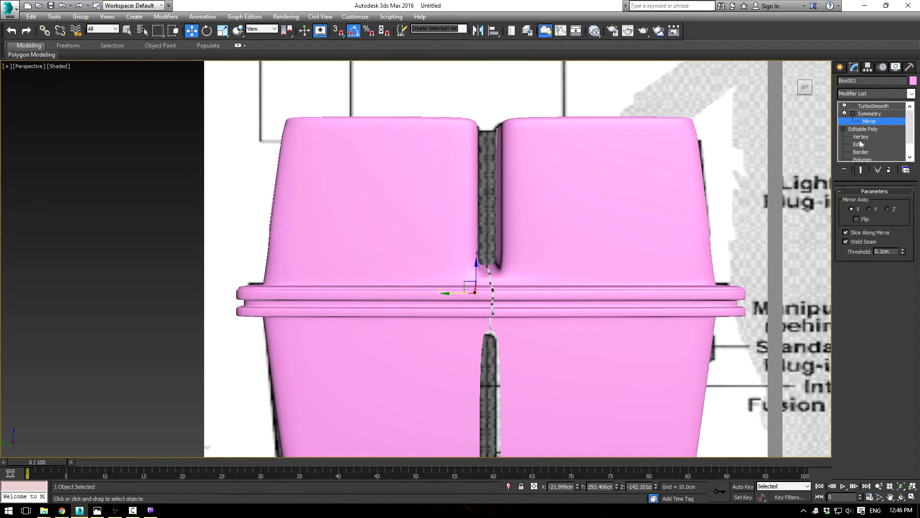
left_click(860, 139)
key("l")
scroll(449, 237, "up", 3)
scroll(446, 238, "down", 3)
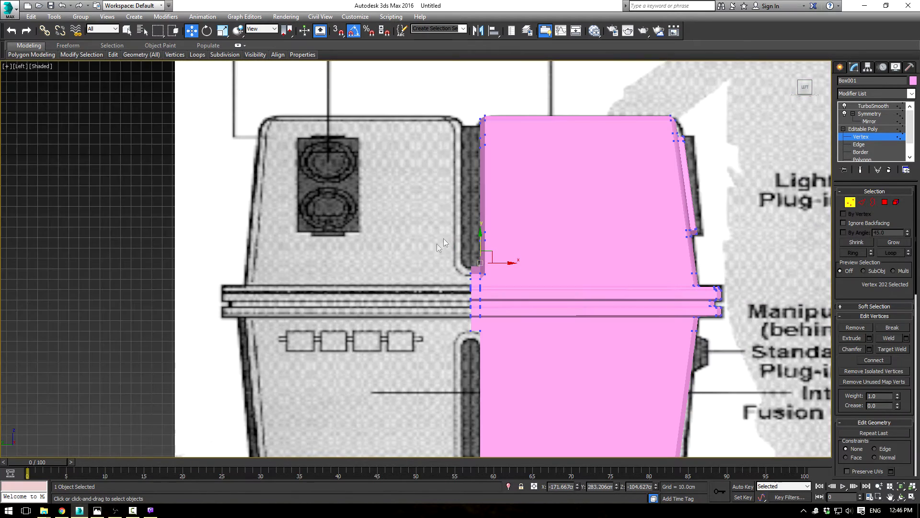
scroll(444, 239, "up", 4)
left_click_drag(446, 411, 465, 434)
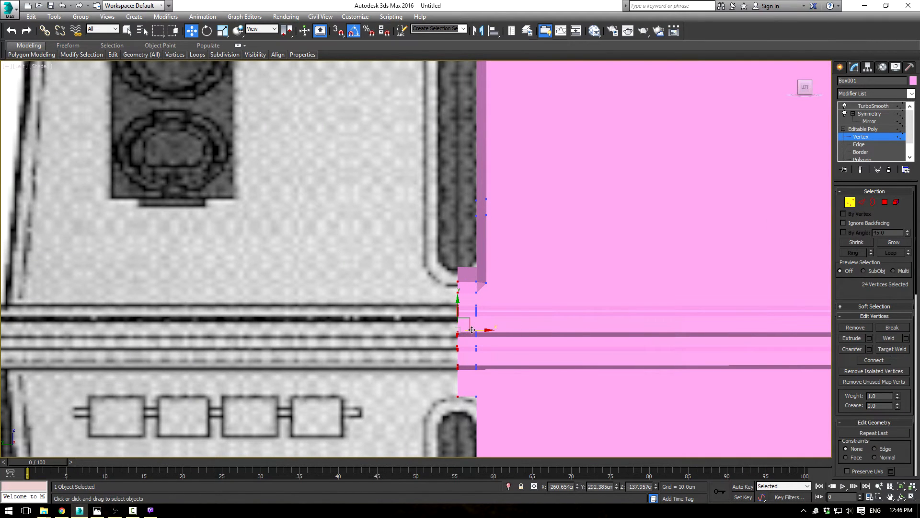
left_click_drag(477, 330, 475, 330)
left_click(867, 133)
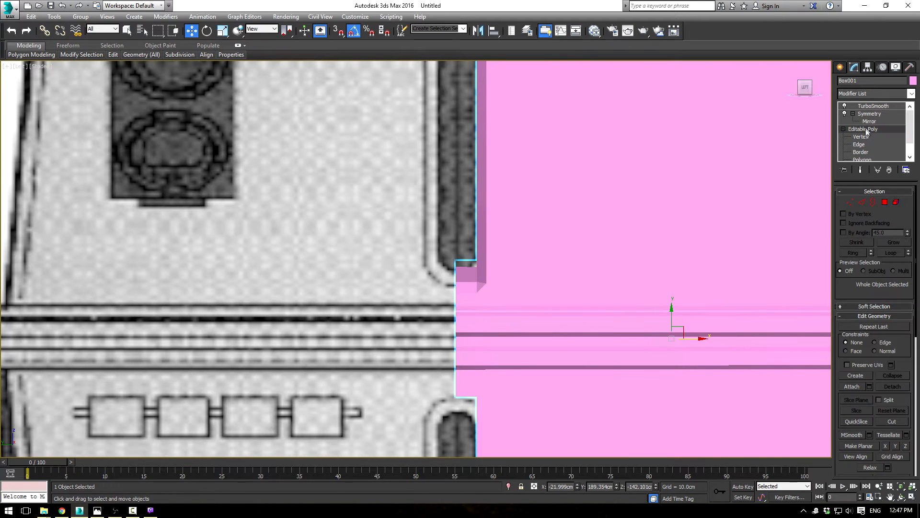
Step: Show the mirrored body and examine the centre seam and groove ends against the blueprint in the Left view
left_click(869, 114)
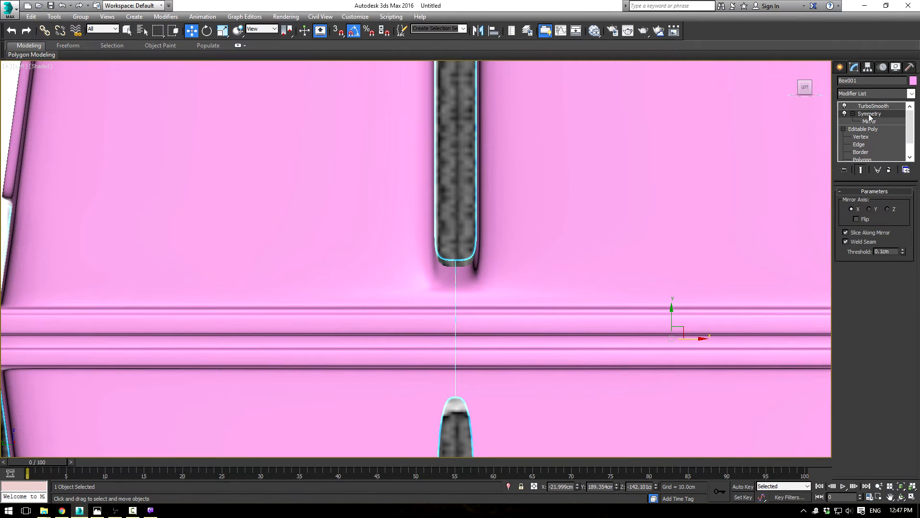
left_click(458, 184)
scroll(459, 190, "down", 3)
scroll(478, 213, "up", 9)
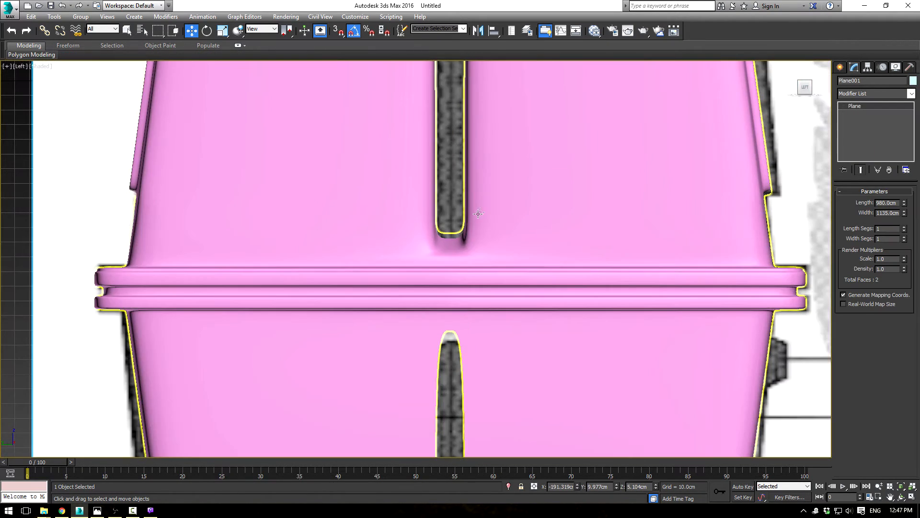
scroll(459, 236, "up", 5)
middle_click_drag(463, 227, 522, 94)
scroll(523, 95, "down", 7)
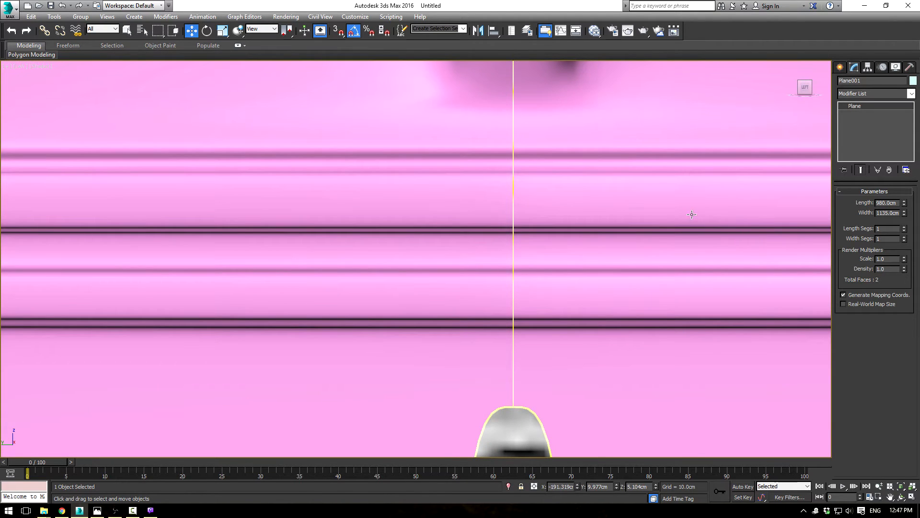
Step: Examine the full mirrored body against the blueprint in the Left view, checking the Symmetry modifier's mirror plane
scroll(692, 214, "down", 2)
middle_click_drag(680, 195, 651, 234)
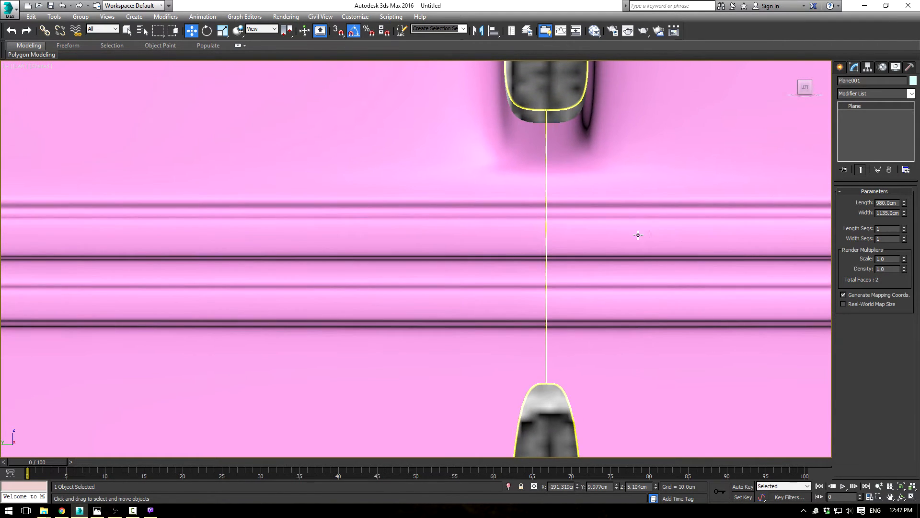
scroll(652, 234, "down", 4)
left_click(637, 182)
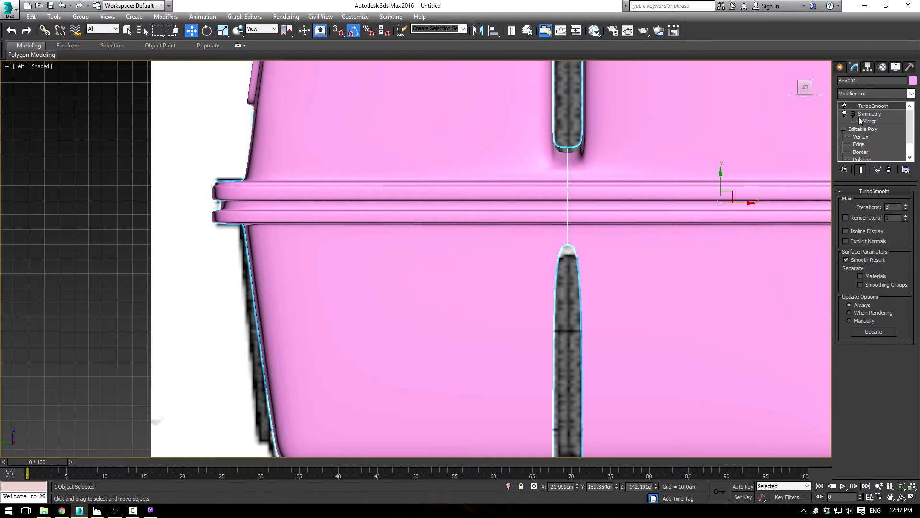
left_click(870, 122)
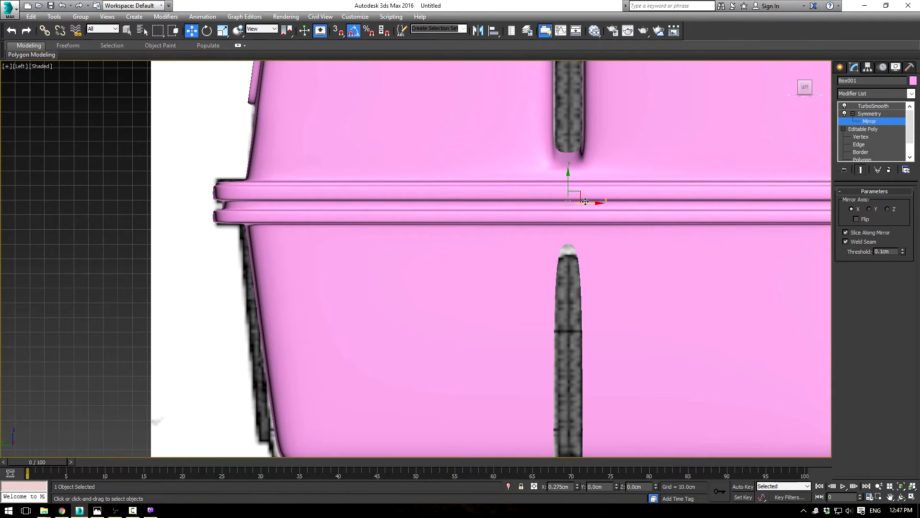
scroll(605, 200, "down", 5)
middle_click_drag(631, 147, 614, 165)
scroll(614, 165, "up", 4)
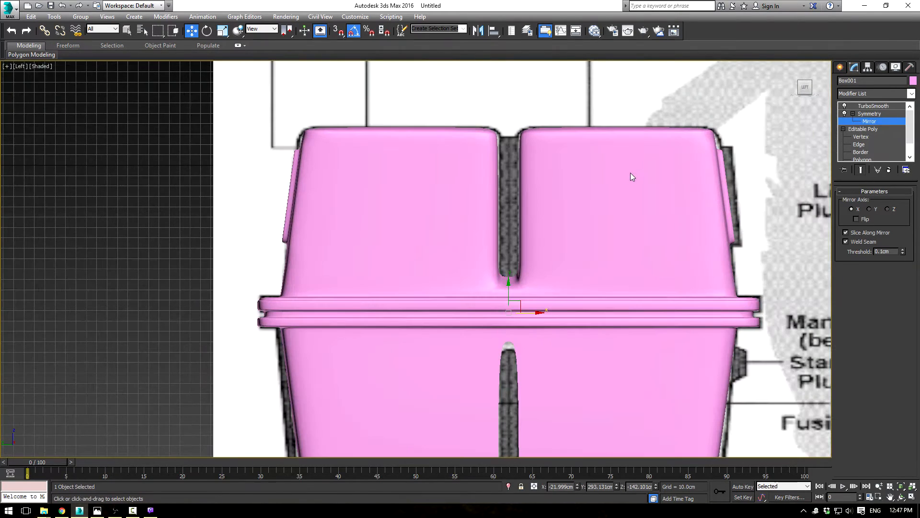
left_click(879, 113)
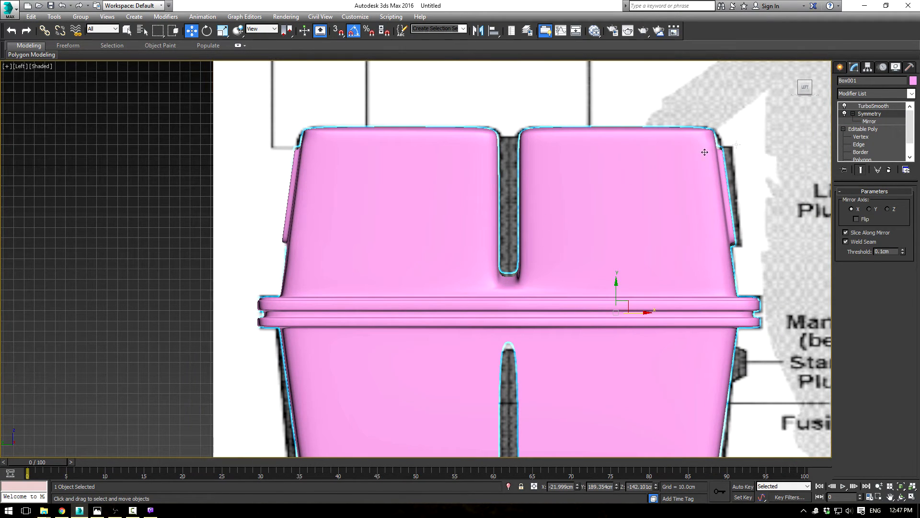
Step: Isolate the body and show it in a perspective view turned toward its open inner side
right_click(343, 193)
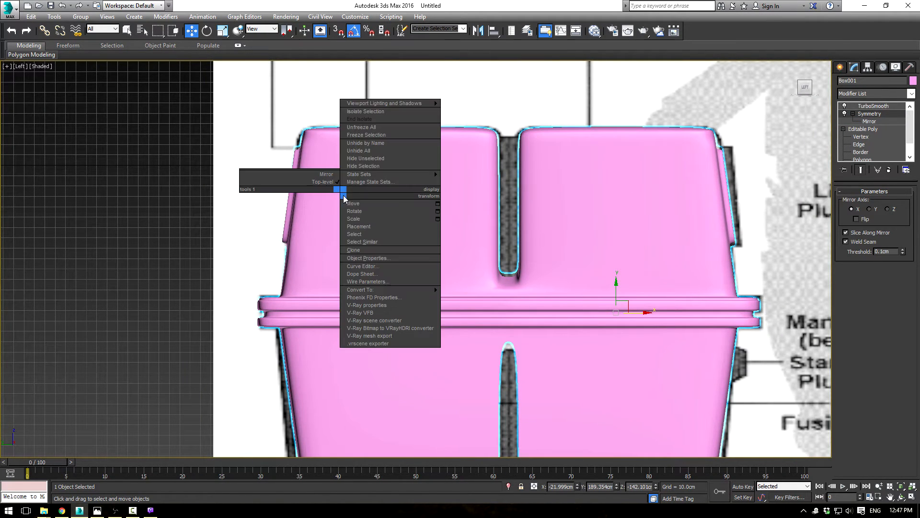
left_click(371, 113)
middle_click_drag(477, 191, 477, 193)
key("p")
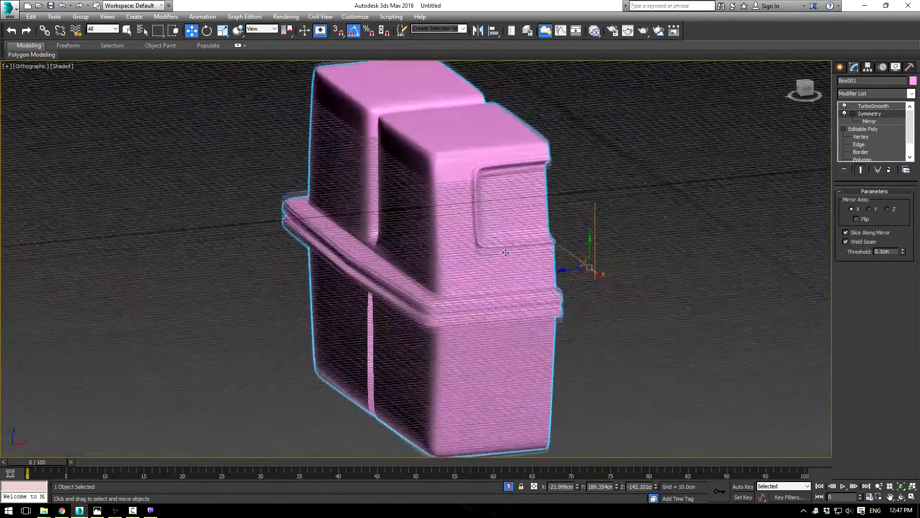
scroll(507, 253, "up", 5)
scroll(507, 252, "down", 6)
middle_click_drag(507, 252, 532, 245, "alt")
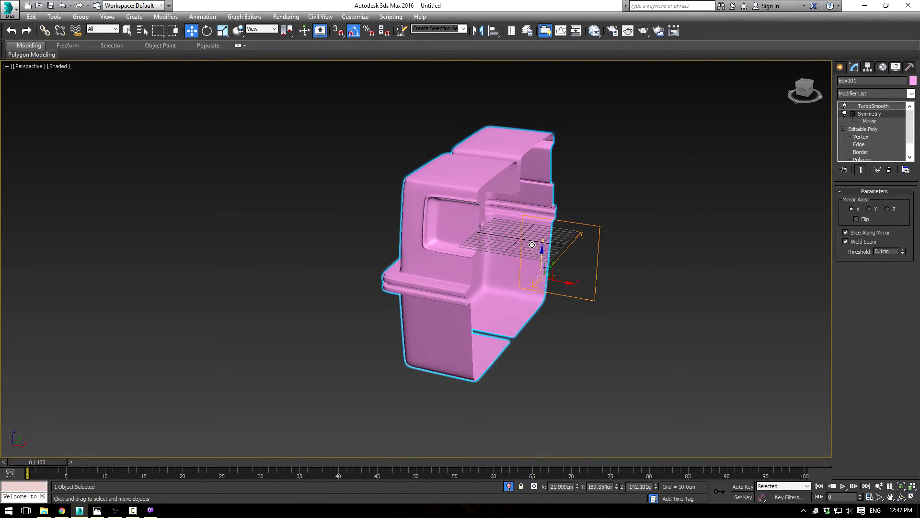
Step: Add a second Symmetry modifier beneath TurboSmooth and set its mirror axis to Z
left_click(912, 95)
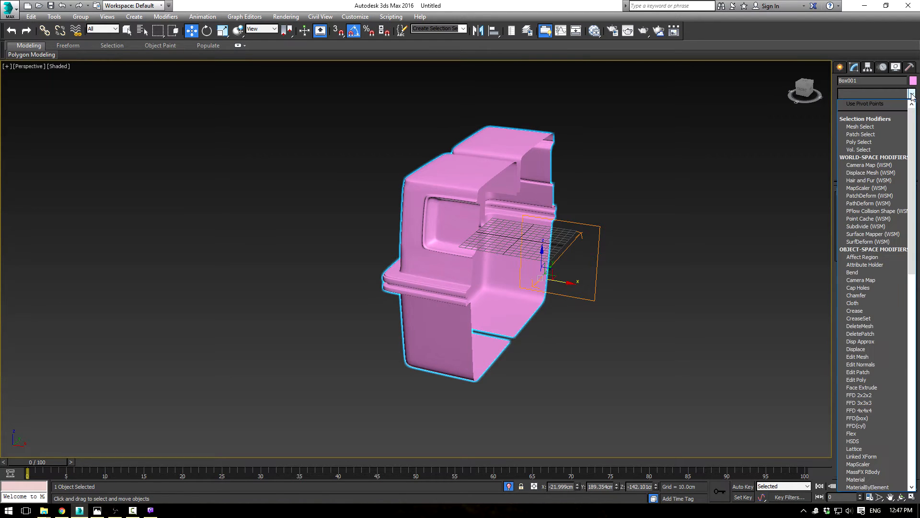
type("sym")
key("Return")
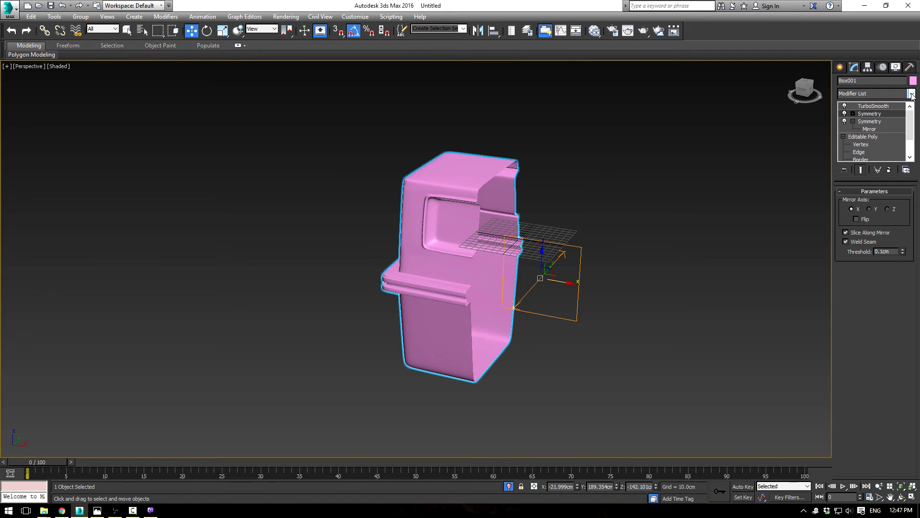
left_click(870, 210)
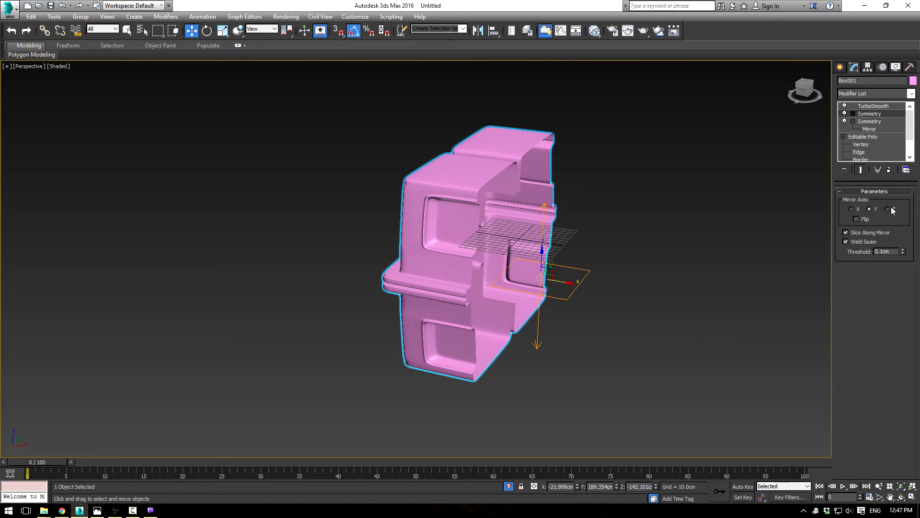
left_click(889, 210)
Step: Move the second Symmetry's mirror plane about 84 cm in negative X to close the gap between the body halves
middle_click_drag(539, 283, 587, 287, "alt")
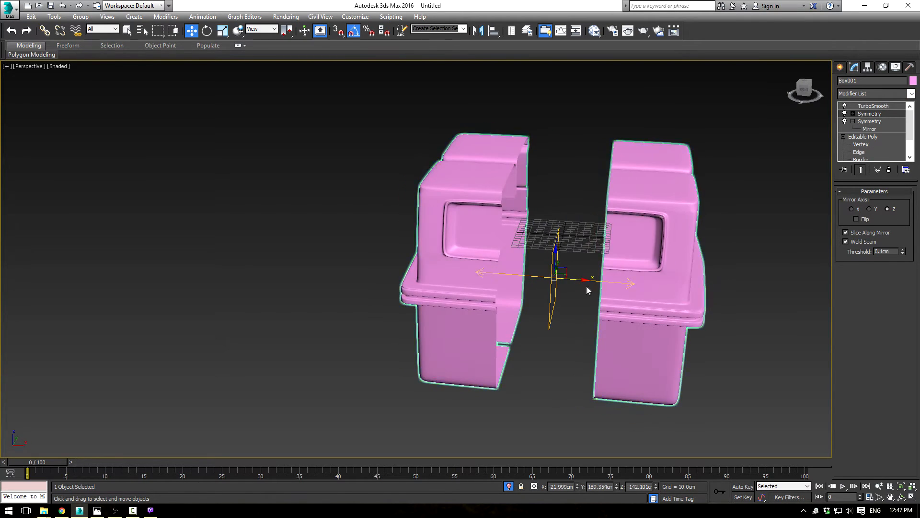
mouse_move(572, 278)
left_mouse_down()
mouse_move(556, 283)
mouse_move(572, 283)
left_mouse_up()
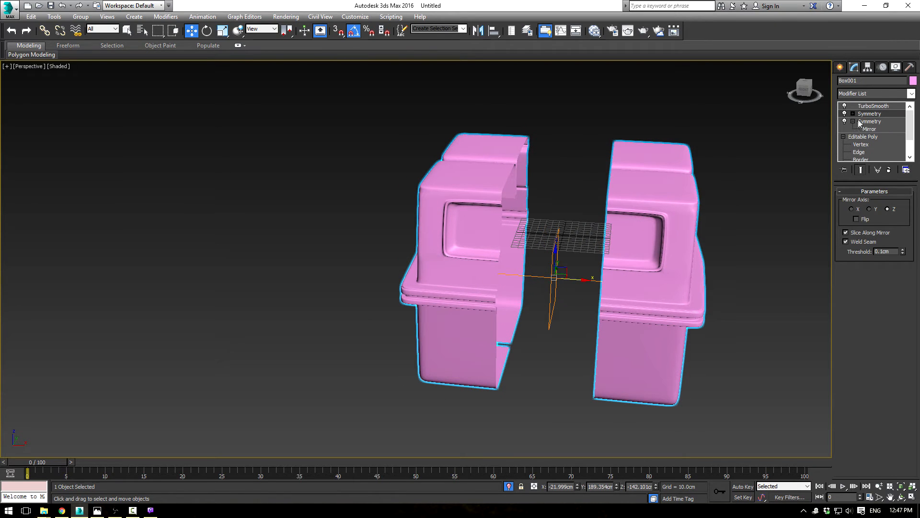
key("1")
left_click_drag(574, 278, 526, 282)
middle_click_drag(625, 310, 662, 298, "alt")
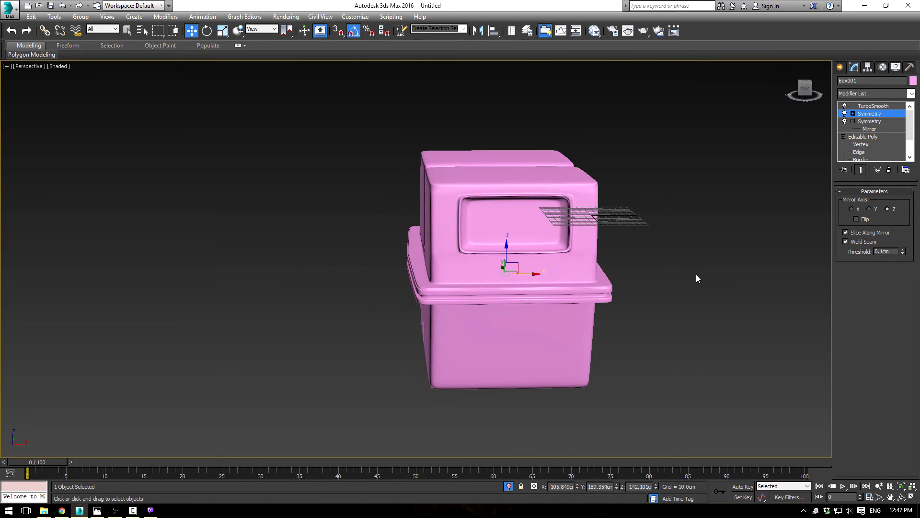
left_click(698, 232)
middle_click_drag(698, 232, 570, 234, "alt")
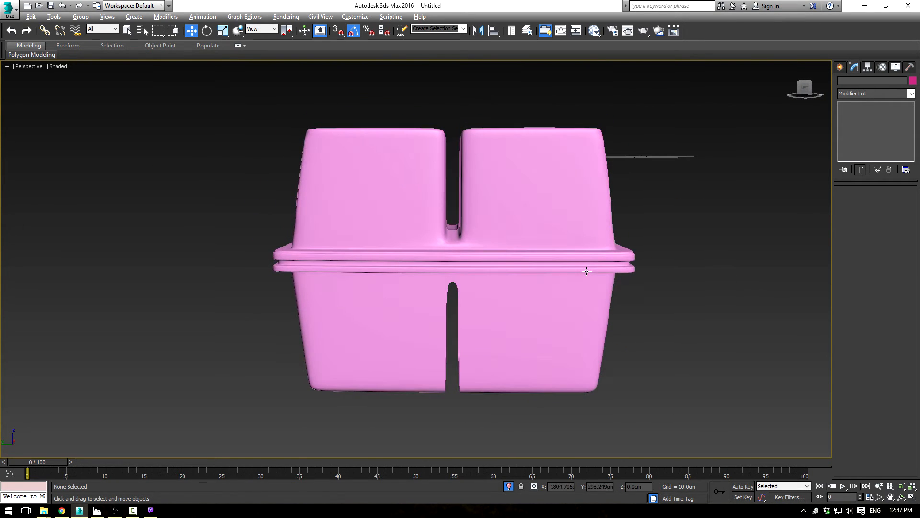
Step: Return to the body's Editable Poly at edge level, with edged faces shown around the lower side groove
left_click(570, 234)
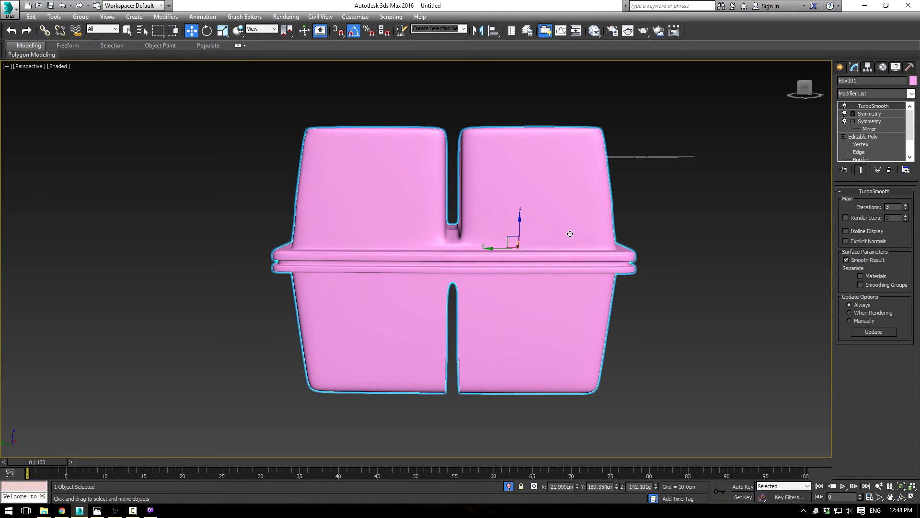
left_click(862, 137)
mouse_move(674, 203)
middle_mouse_down("alt")
mouse_move(568, 224)
mouse_move(598, 212)
mouse_move(489, 264)
mouse_move(499, 214)
mouse_move(507, 217)
middle_mouse_up("alt")
scroll(597, 212, "up", 3)
key("F4")
left_click(862, 203)
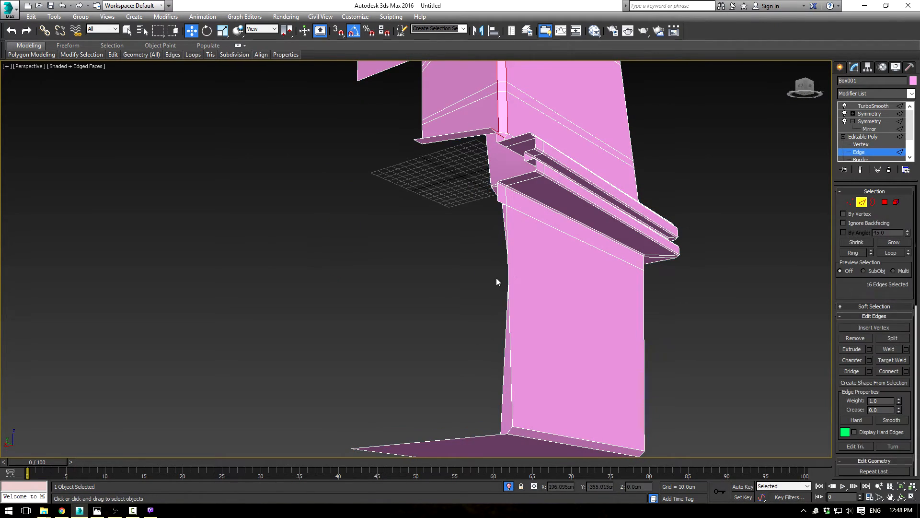
Step: Extrude the lower groove's three open border edges inward along X to form its side wall and floor
left_click(507, 272)
middle_click_drag(586, 285, 620, 262, "alt")
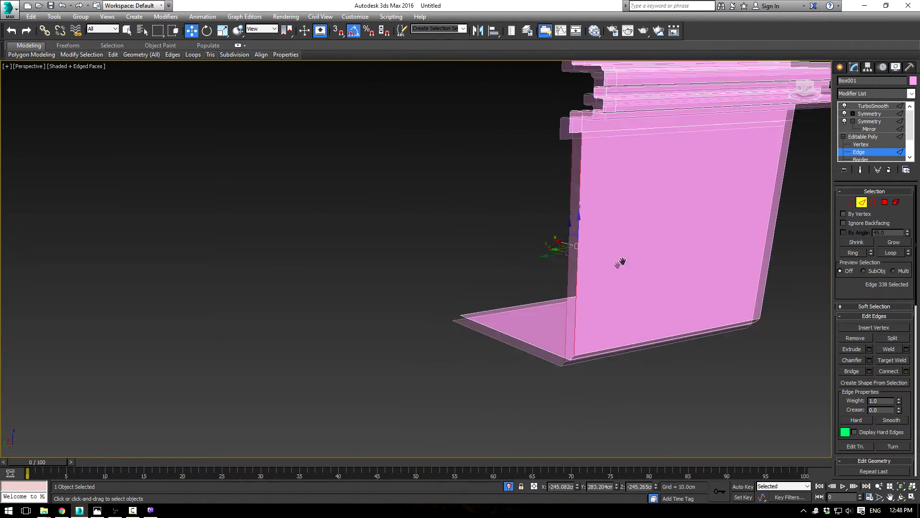
left_click(572, 357, "ctrl")
left_click(557, 354, "ctrl")
middle_click_drag(558, 353, 584, 289, "alt")
middle_click_drag(584, 290, 612, 326)
key("r")
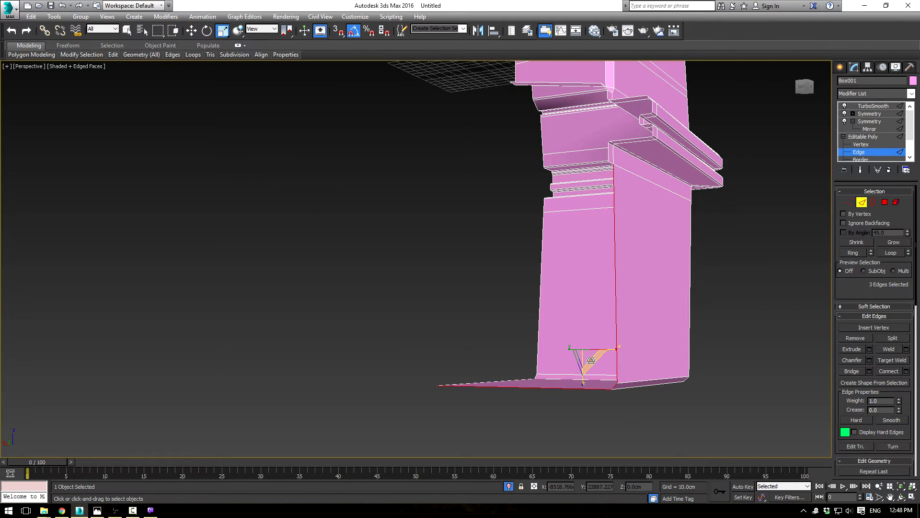
left_click_drag(574, 347, 559, 309)
middle_click_drag(530, 279, 629, 386)
key("w")
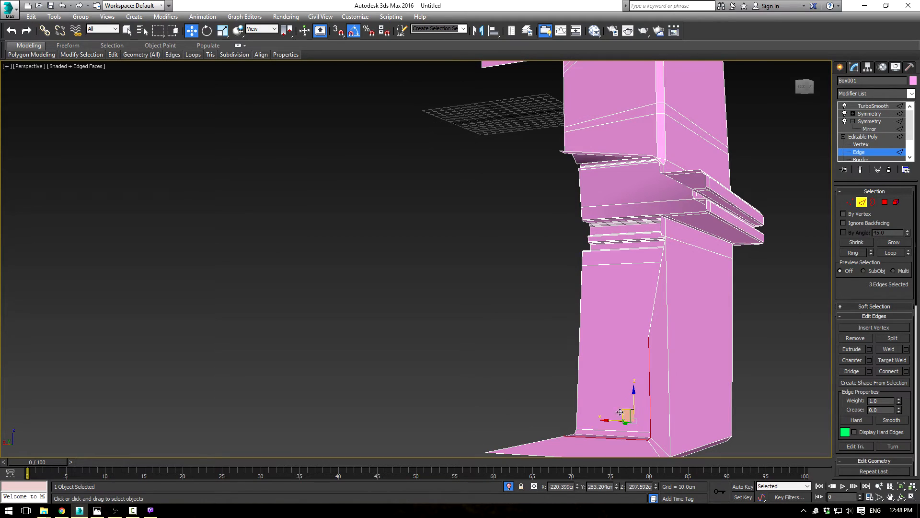
left_click_drag(610, 418, 555, 311)
middle_click_drag(554, 311, 633, 221, "alt")
Step: Extrude the short edge at the lower groove's upper end inward along X to the new side wall's inner corner
middle_click_drag(665, 248, 712, 259, "alt")
left_click(624, 208)
middle_click_drag(624, 211, 629, 253, "alt")
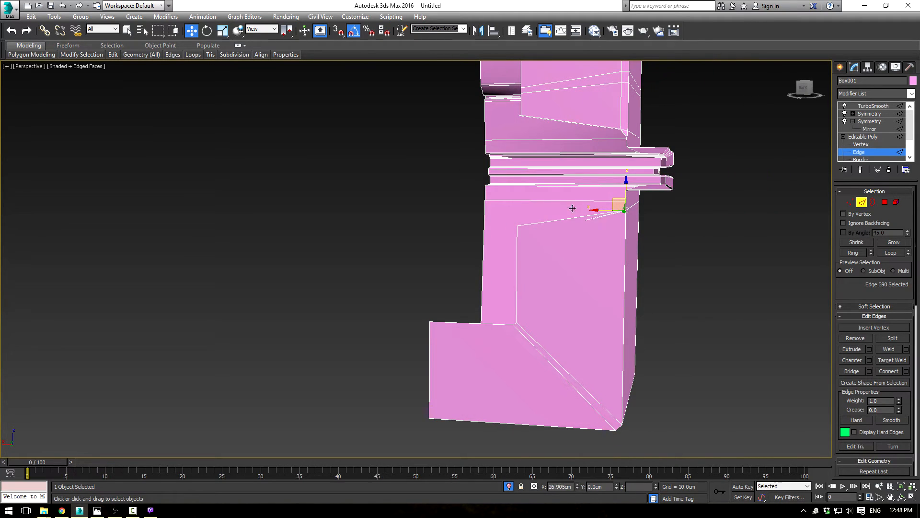
left_click(506, 215)
middle_click_drag(522, 245, 634, 259, "alt")
scroll(635, 259, "up", 3)
scroll(448, 225, "up", 3)
middle_click_drag(514, 230, 612, 328)
middle_click_drag(613, 328, 543, 323, "alt")
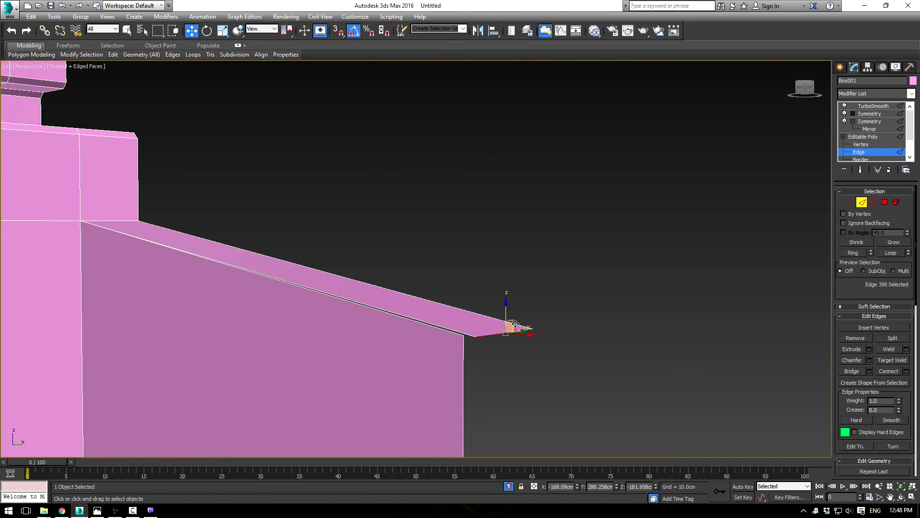
left_click_drag(516, 326, 494, 325)
Step: Weld the two vertices at the lower groove's upper inner corner with a 23.934 cm threshold
left_click(850, 202)
middle_click_drag(565, 273, 451, 248, "alt")
left_click_drag(436, 122, 437, 123)
middle_click_drag(437, 124, 451, 91, "alt")
left_click(907, 339)
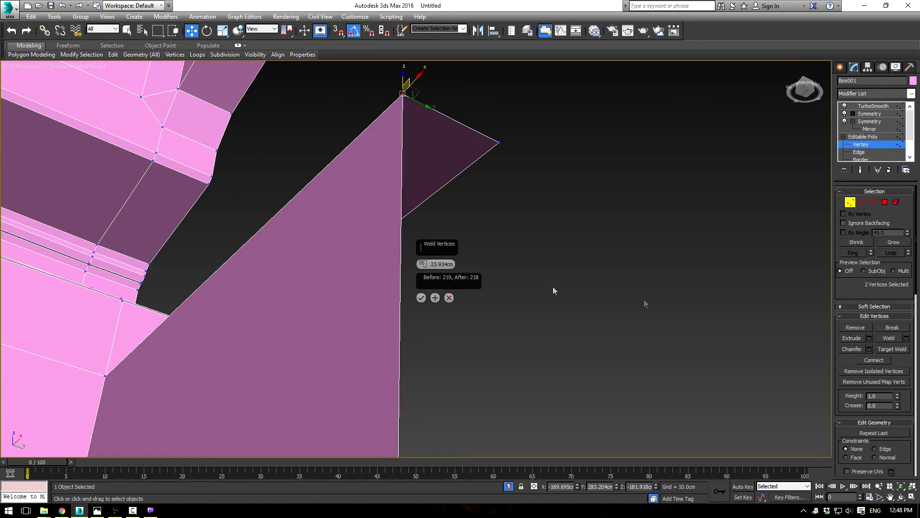
left_click(424, 299)
Step: Chamfer the four outer rim edges of the lower groove by 4.652 cm with one segment
middle_click_drag(622, 211, 666, 277, "alt")
left_click(861, 203)
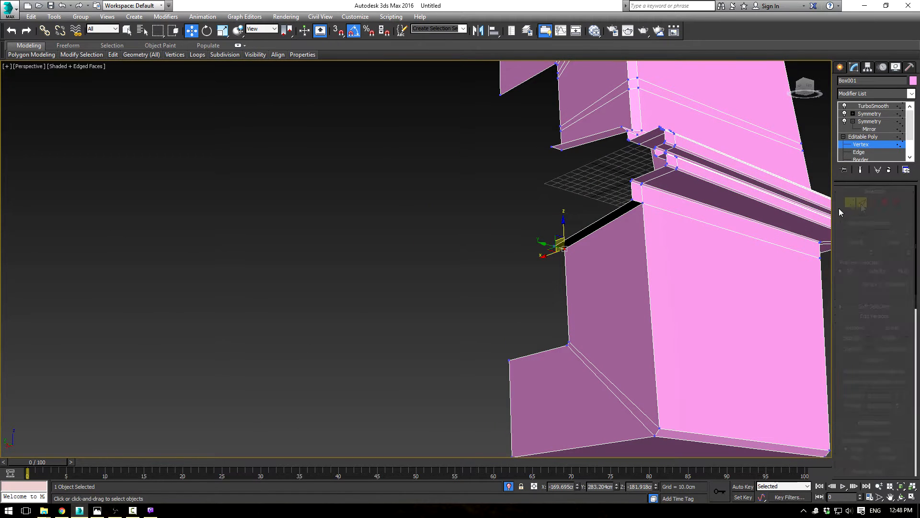
middle_click_drag(633, 210, 614, 218)
left_click(618, 210)
left_click(624, 222, "ctrl")
left_click(638, 440, "ctrl")
left_click(623, 451, "ctrl")
middle_click_drag(623, 450, 711, 342, "alt")
left_click(870, 360)
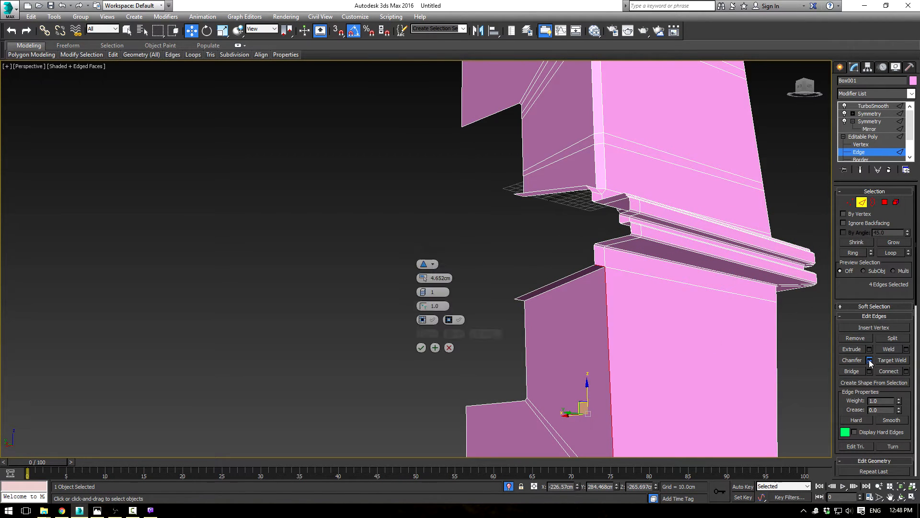
left_click(422, 347)
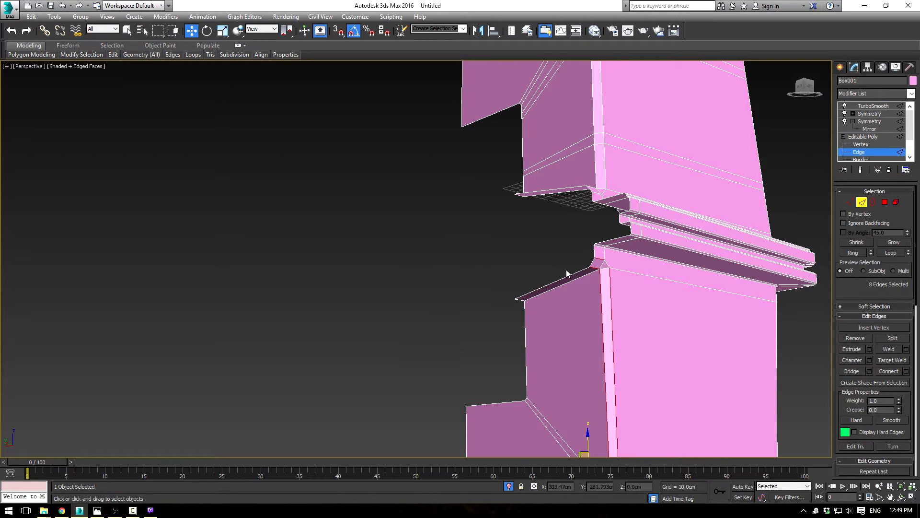
Step: Examine the smoothed, mirrored body without edge lines, looking at the side grooves and the front recess
left_click(865, 137)
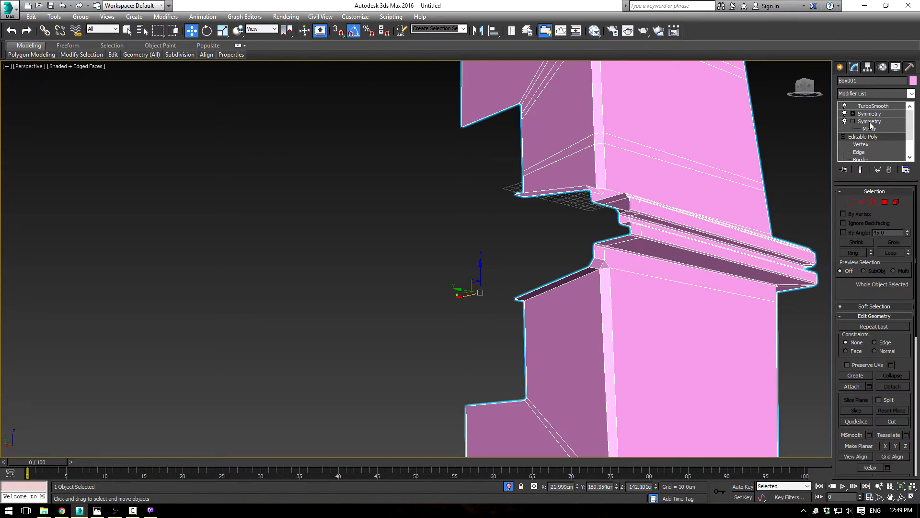
left_click(870, 123)
left_click(871, 115)
left_click(781, 156)
key("F4")
scroll(713, 222, "down", 3)
mouse_move(691, 230)
middle_mouse_down("alt")
mouse_move(604, 263)
mouse_move(468, 253)
middle_mouse_up("alt")
middle_click_drag(574, 237, 616, 250, "alt")
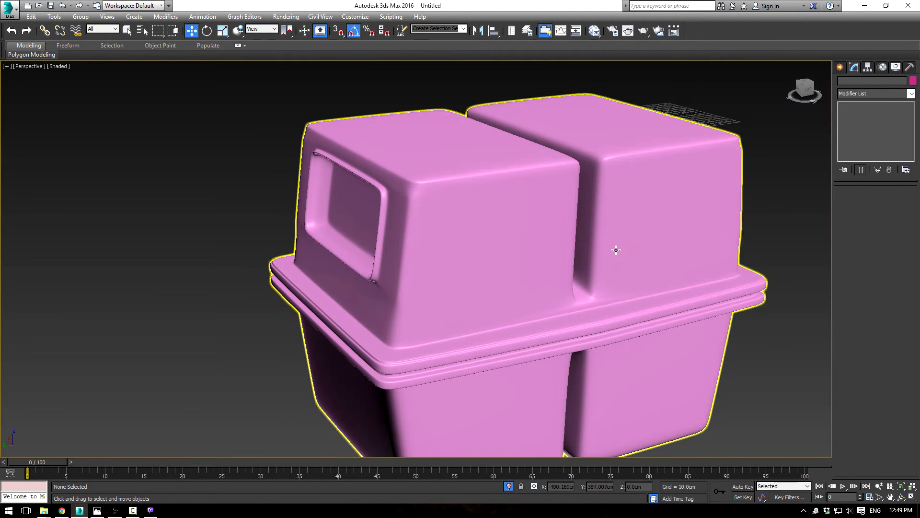
Step: Chamfer the lower groove's rim edges, including the small corner edge at its upper end, by 0.347 cm with one segment
left_click(616, 249)
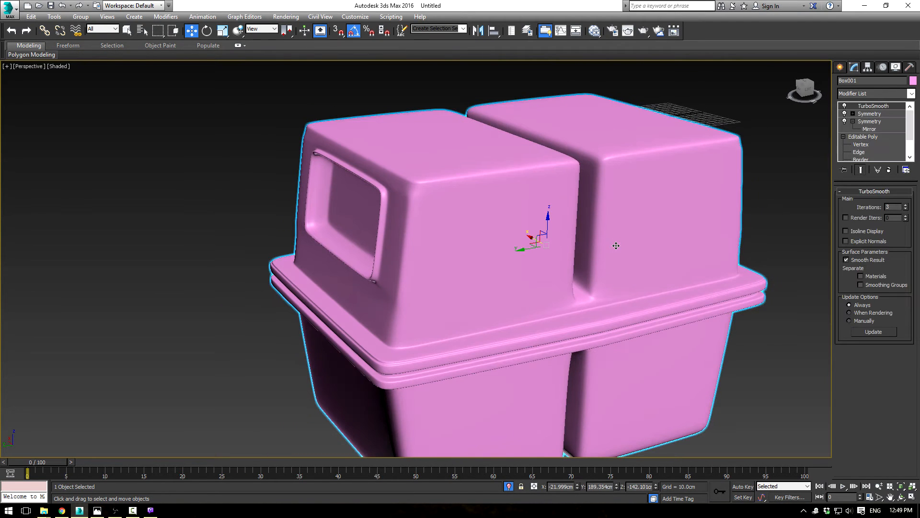
left_click(866, 129)
left_click(862, 137)
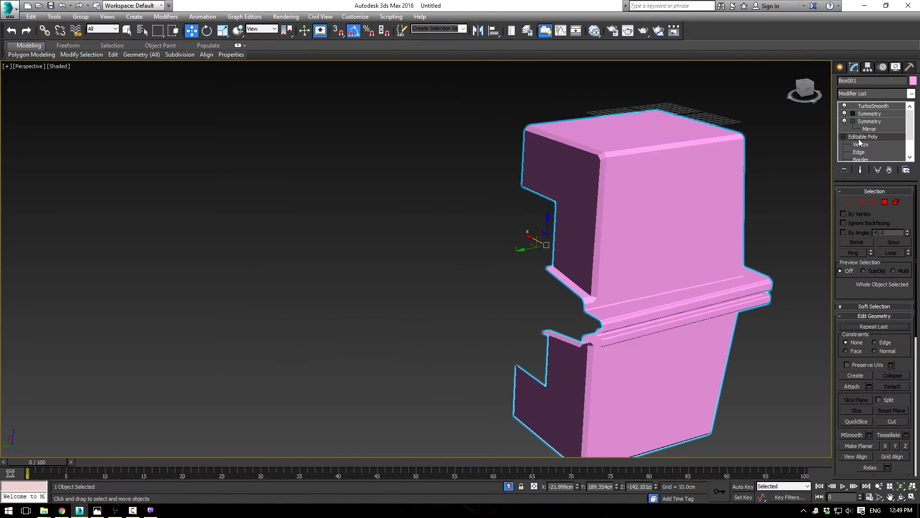
scroll(672, 220, "up", 3)
left_click(861, 202)
middle_click_drag(637, 350, 647, 145)
scroll(629, 182, "up", 3)
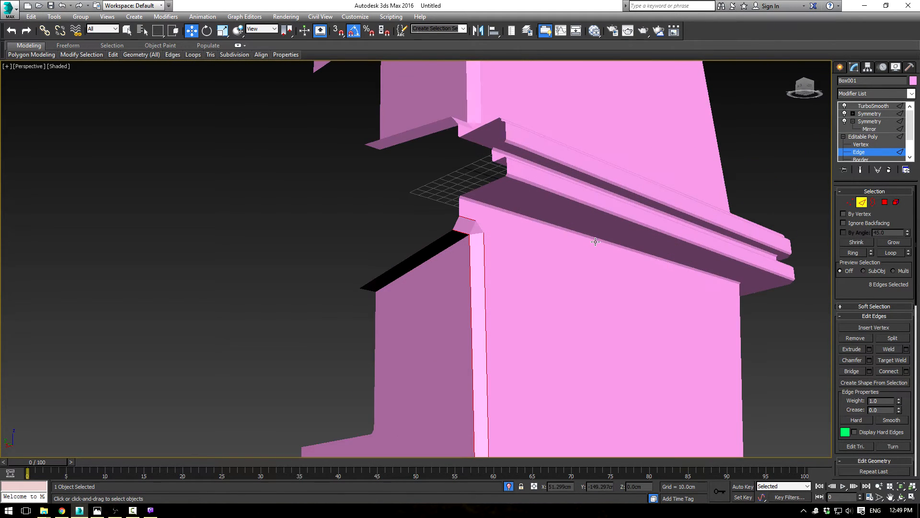
middle_click_drag(554, 292, 674, 185, "alt")
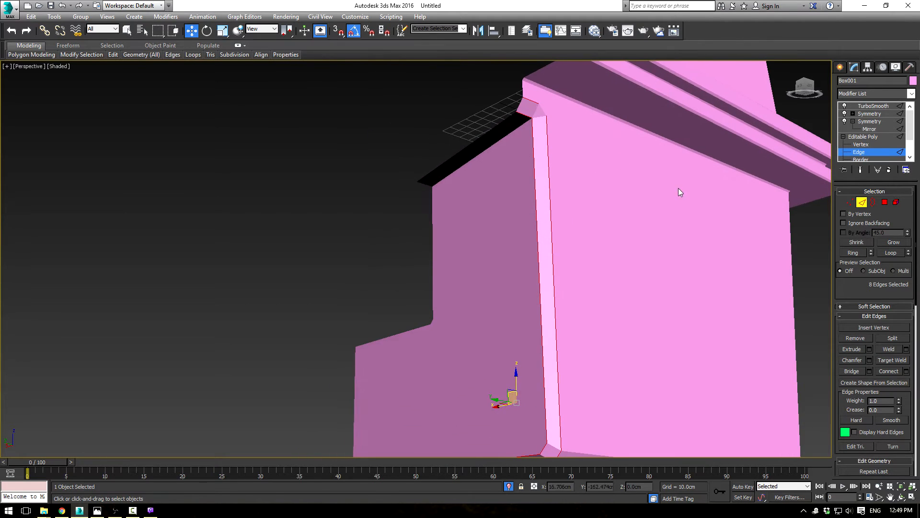
left_click(869, 359)
mouse_move(423, 278)
left_mouse_down()
mouse_move(423, 295)
mouse_move(425, 278)
left_mouse_up()
left_click(541, 112, "ctrl")
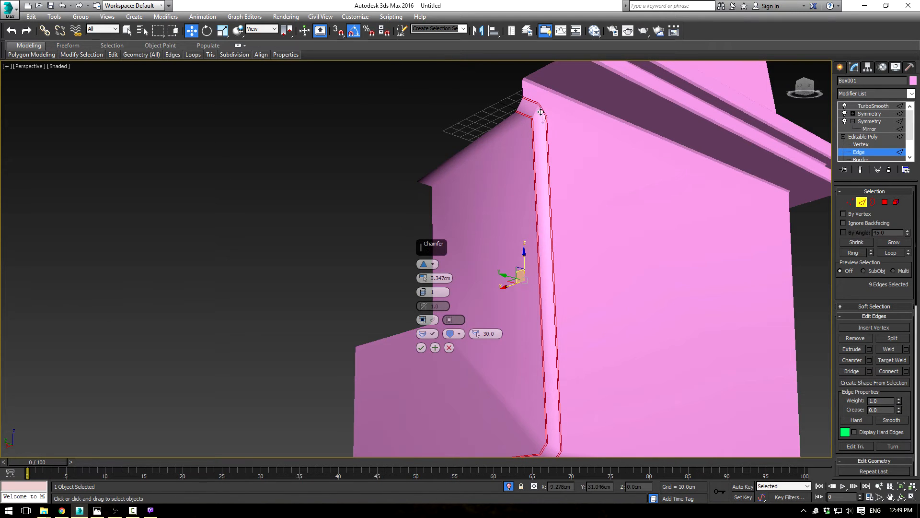
middle_click_drag(591, 229, 598, 156, "alt")
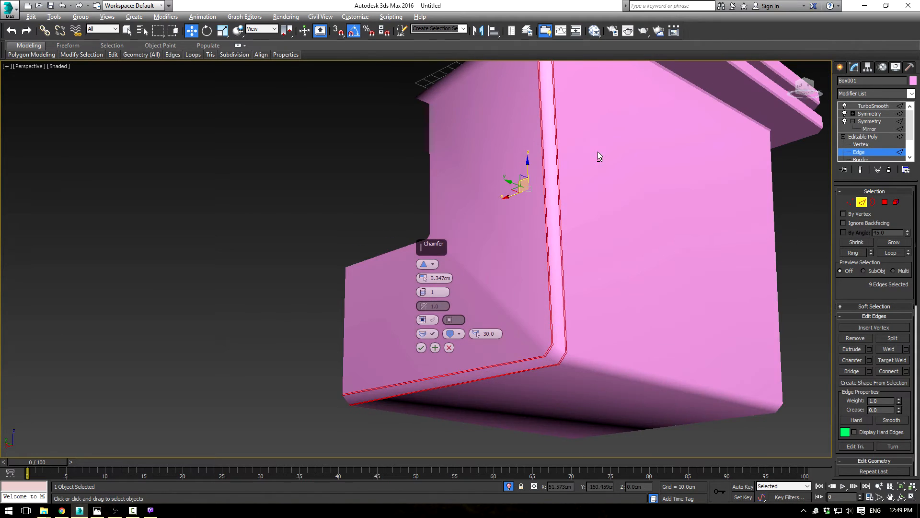
left_click(419, 350)
Step: Examine the TurboSmooth result on the lower groove and at the upper groove's end above the middle rim
left_click(861, 137)
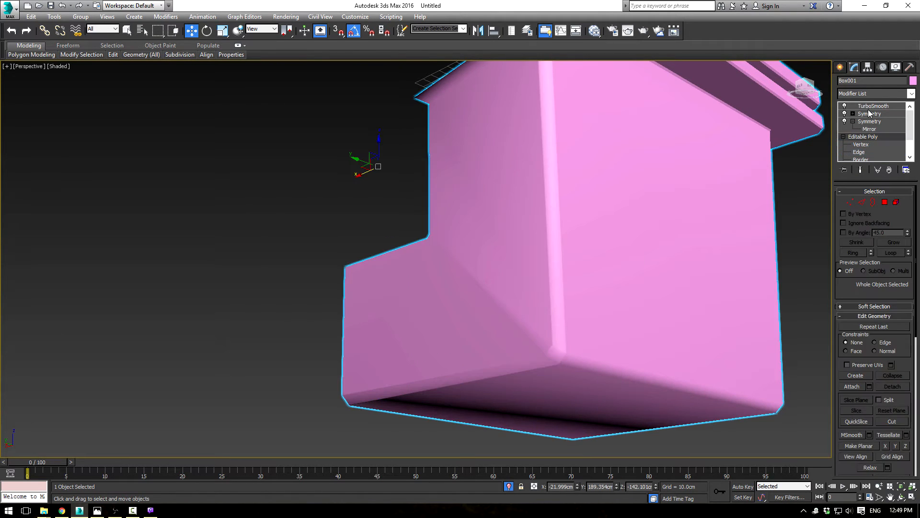
left_click(868, 106)
left_click(792, 244)
scroll(709, 230, "down", 4)
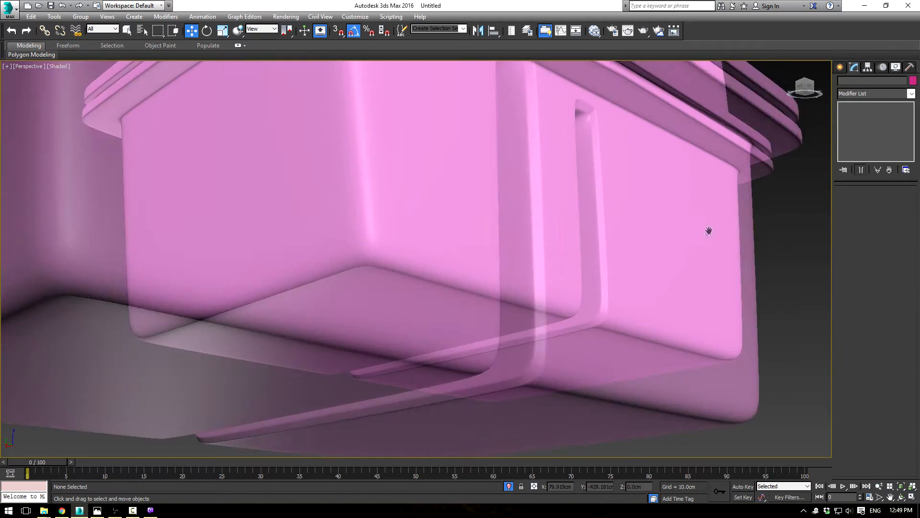
middle_click_drag(668, 226, 573, 119, "alt")
scroll(533, 207, "up", 5)
middle_click_drag(535, 204, 561, 208, "alt")
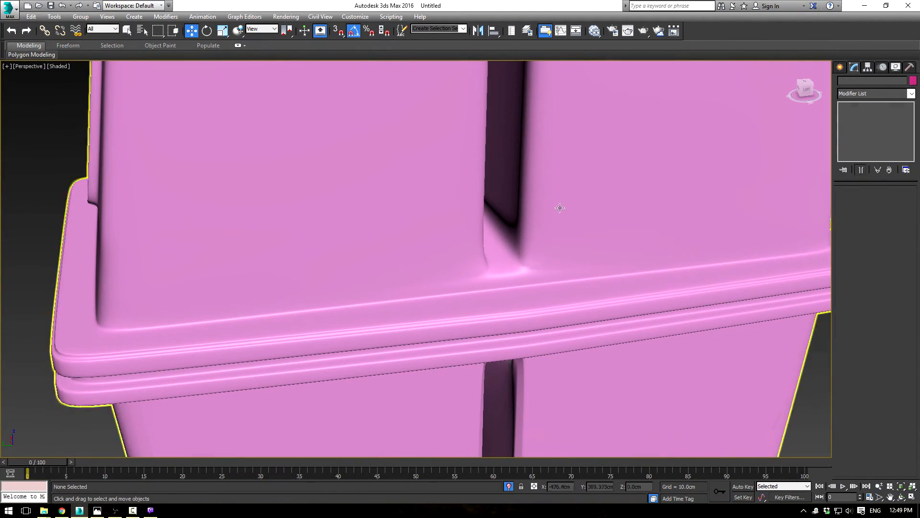
Step: Set up a 0.347 cm one-segment chamfer on the upper groove's inner and outer rim edge loops
left_click(815, 125)
left_click(863, 137)
left_click(859, 152)
middle_click_drag(595, 206, 579, 237, "alt")
left_click(516, 312)
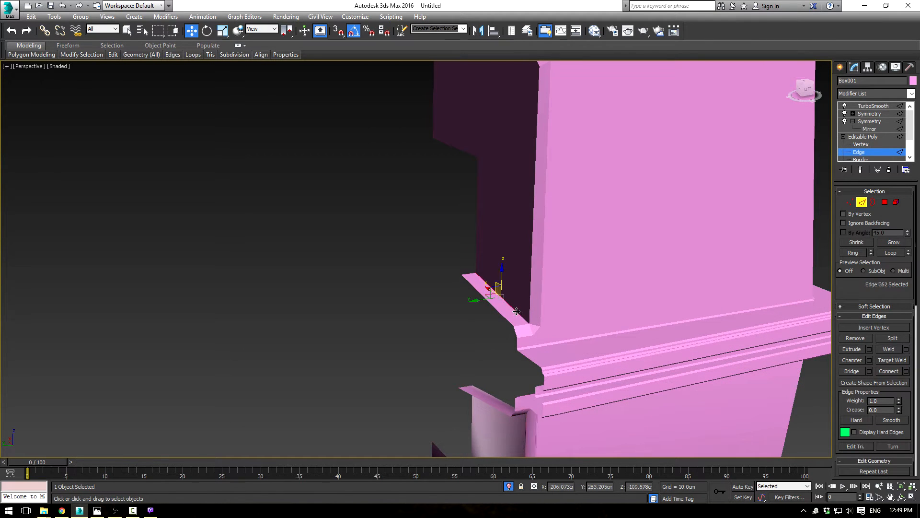
key("F4")
mouse_move(528, 306)
middle_mouse_down("alt")
mouse_move(588, 203)
mouse_move(584, 269)
mouse_move(519, 171)
middle_mouse_up("alt")
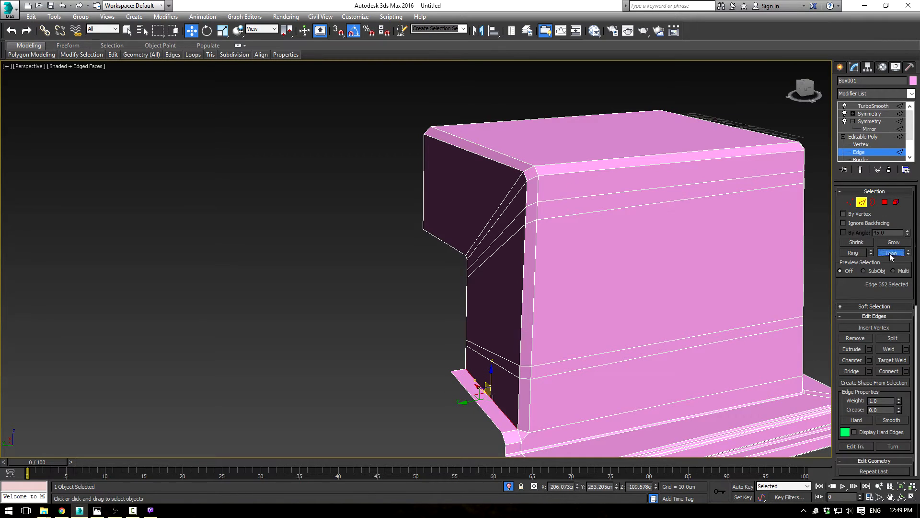
left_click(526, 192, "ctrl")
left_click(538, 192, "ctrl")
left_click(884, 253)
middle_click_drag(565, 272, 530, 292)
left_click(523, 299, "ctrl")
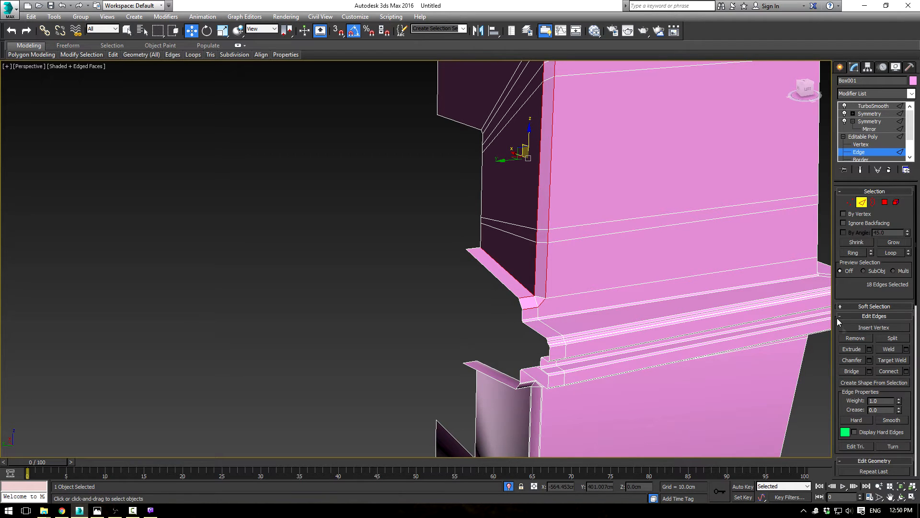
left_click(870, 361)
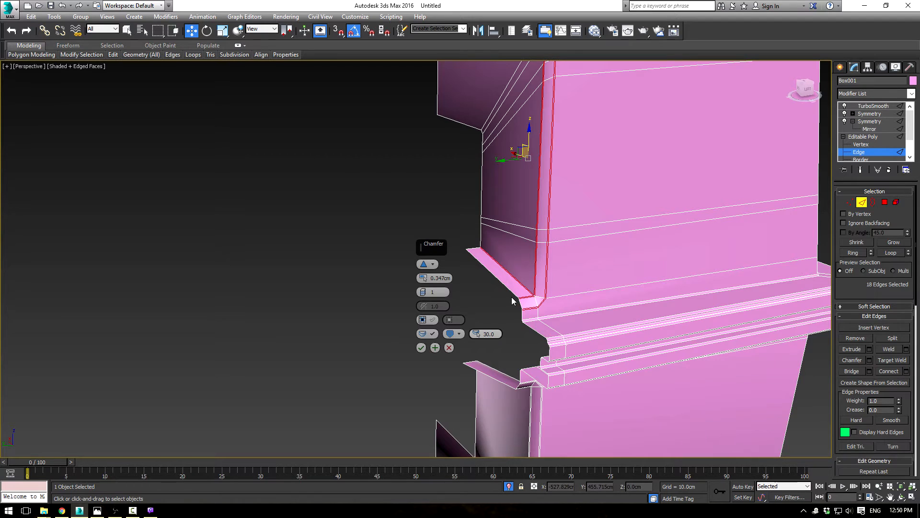
Step: Exclude the short diagonal edge at the upper groove's lower corner from the selection and apply the chamfer
scroll(512, 301, "up", 2)
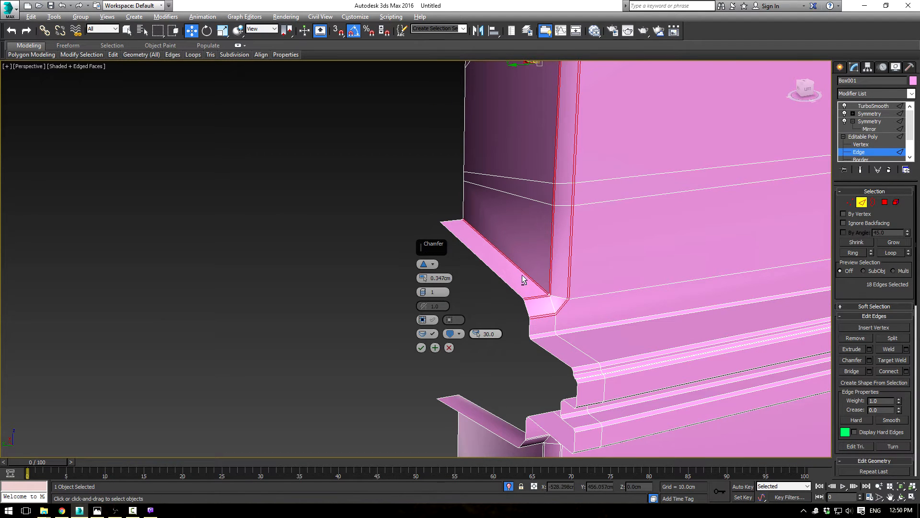
left_click(522, 276, "alt")
scroll(566, 297, "up", 4)
middle_click_drag(524, 267, 559, 260, "alt")
left_click(533, 280, "ctrl")
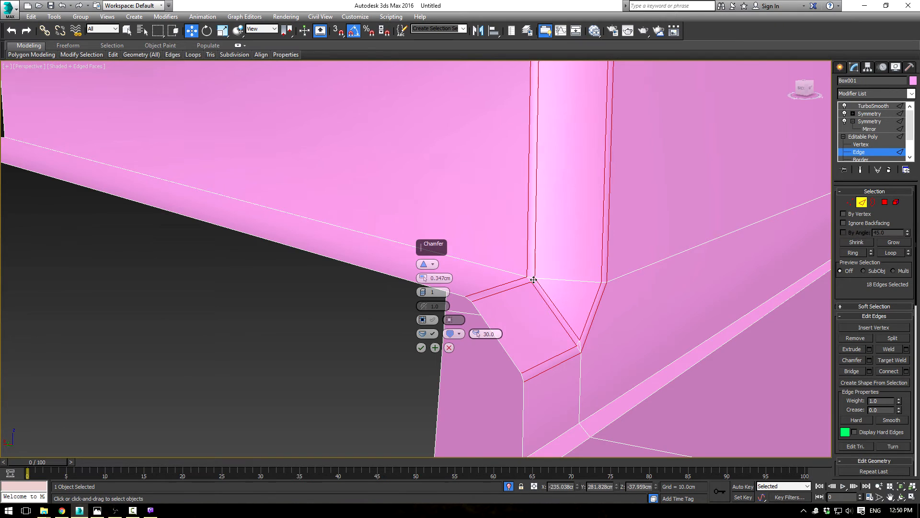
left_click(544, 296, "alt")
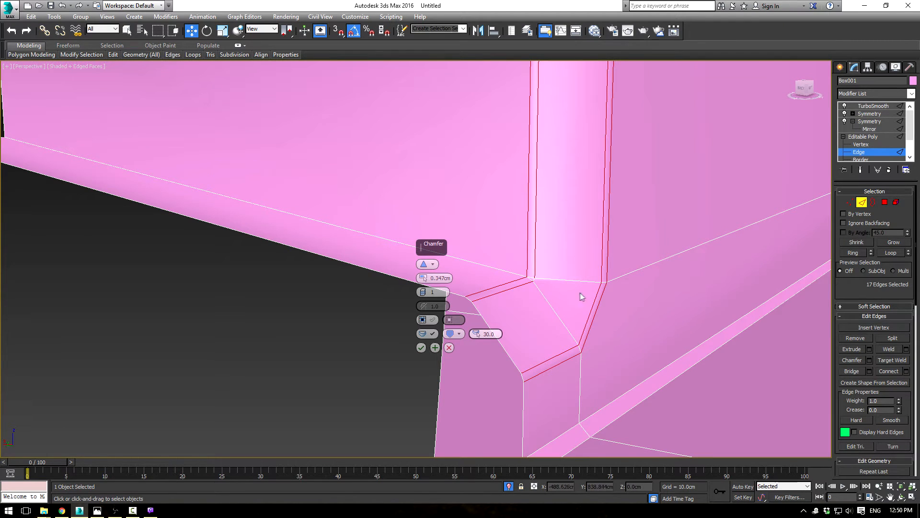
middle_click_drag(596, 300, 565, 284, "alt")
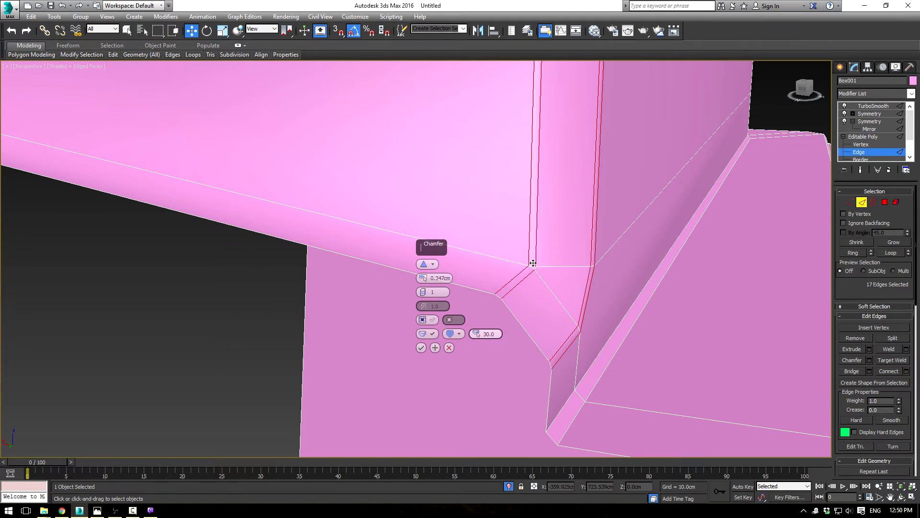
left_click(436, 348)
scroll(583, 293, "down", 5)
middle_click_drag(622, 332, 591, 257)
scroll(583, 293, "up", 4)
scroll(589, 265, "down", 4)
scroll(589, 265, "down", 3)
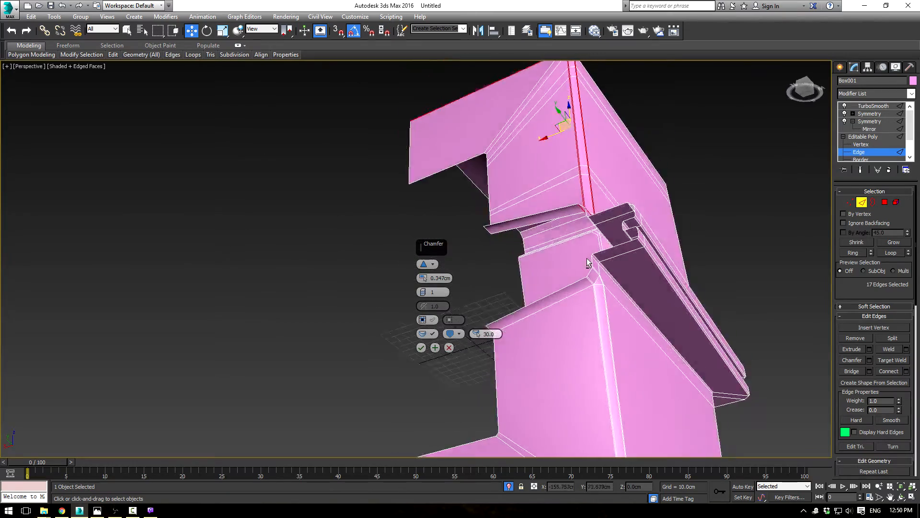
scroll(590, 262, "up", 6)
middle_click_drag(678, 277, 580, 238)
left_click(434, 347)
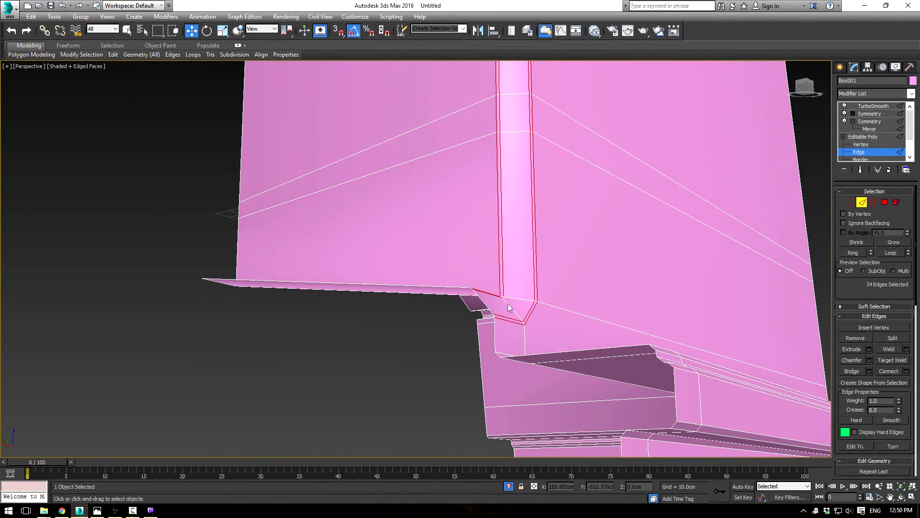
Step: Examine the whole smoothed body without edge lines, checking both grooves from the side and front
left_click(872, 137)
left_click(874, 121)
scroll(633, 212, "down", 5)
mouse_move(634, 211)
middle_mouse_down("alt")
mouse_move(603, 254)
mouse_move(607, 247)
mouse_move(621, 277)
mouse_move(580, 280)
mouse_move(545, 259)
mouse_move(525, 261)
mouse_move(534, 252)
mouse_move(545, 261)
mouse_move(528, 280)
mouse_move(498, 246)
middle_mouse_up("alt")
left_click(805, 219)
key("F4")
scroll(613, 266, "down", 2)
scroll(546, 260, "down", 3)
left_click(497, 245)
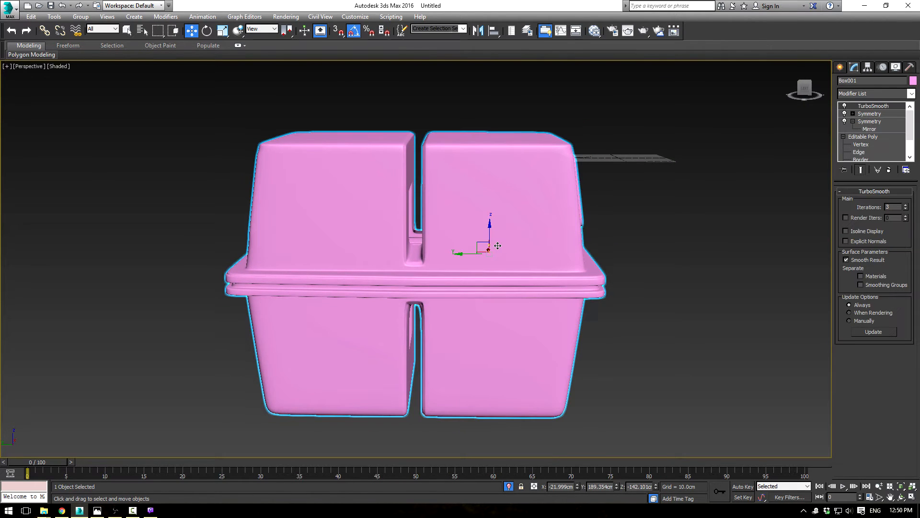
middle_click_drag(501, 244, 527, 223, "alt")
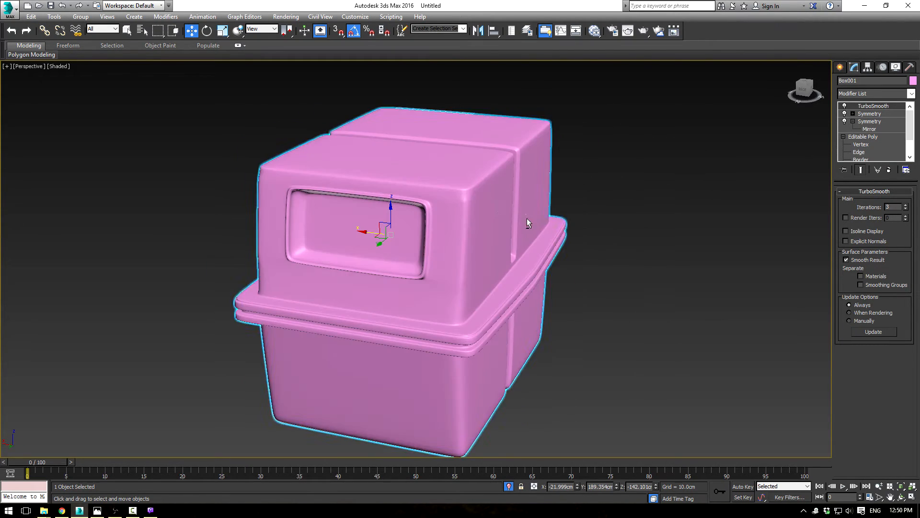
Step: Switch to Photos and look through the Power Droid reference pictures to compare the body's shape
key("alt+Tab")
key("Right")
key("Right")
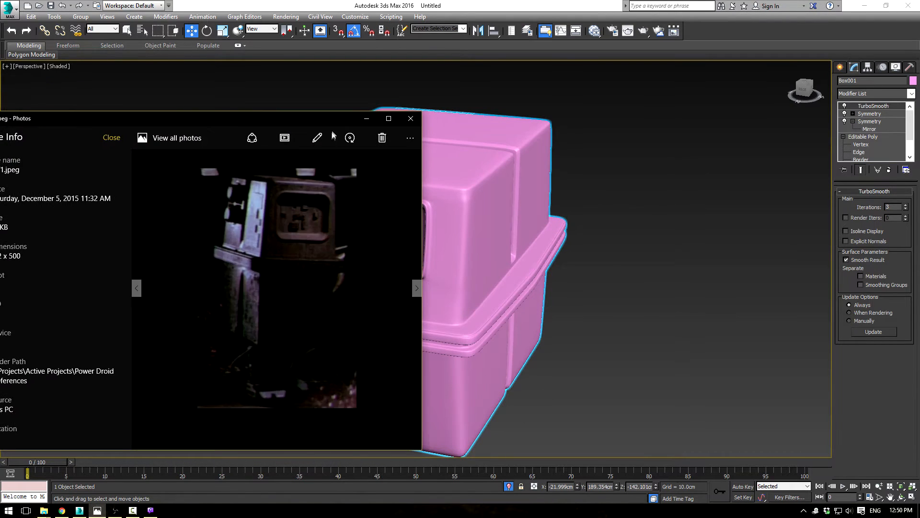
key("Right")
key("Right")
key("Right")
key("Right")
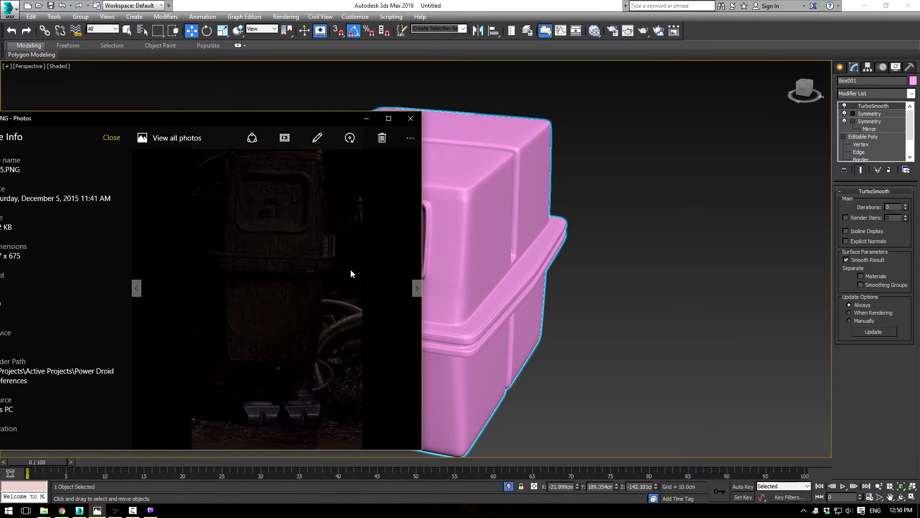
key("Right")
key("Right")
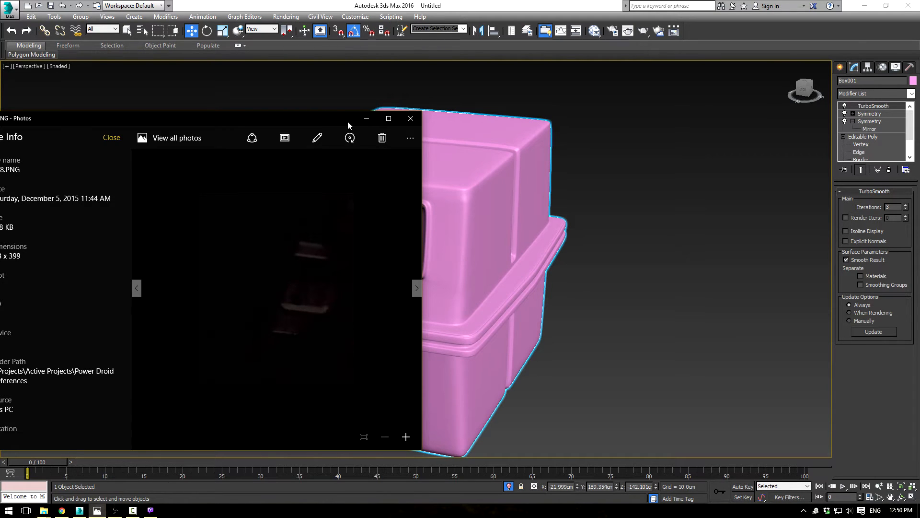
key("alt+Tab")
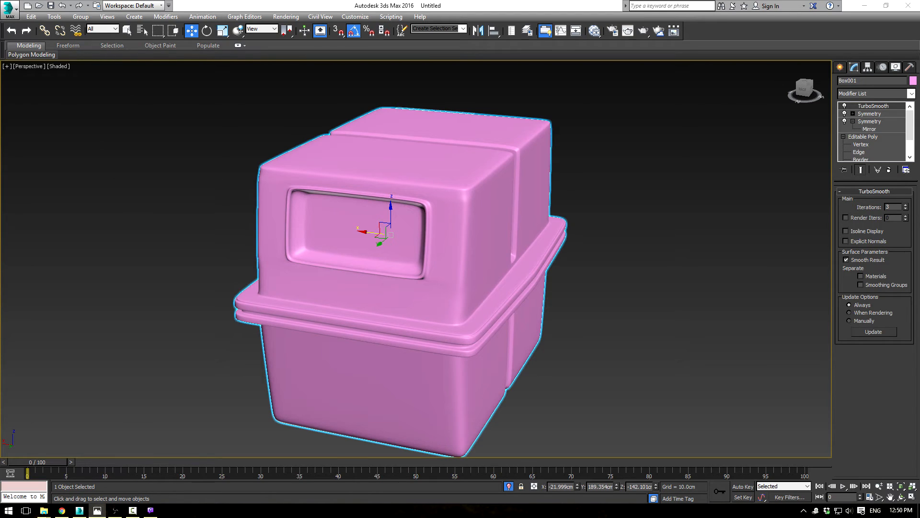
Step: Move the body over the front-view droid on the blueprint, to about X 74 cm and Y -0.6 cm
middle_click(393, 230)
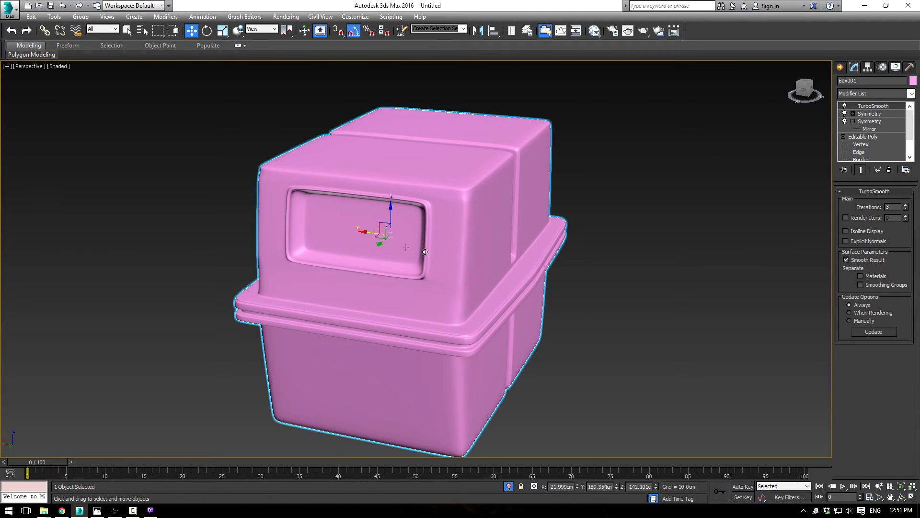
middle_click_drag(344, 234, 298, 237, "alt")
key("alt+w")
right_click(326, 160)
right_click(330, 151)
left_click(351, 80)
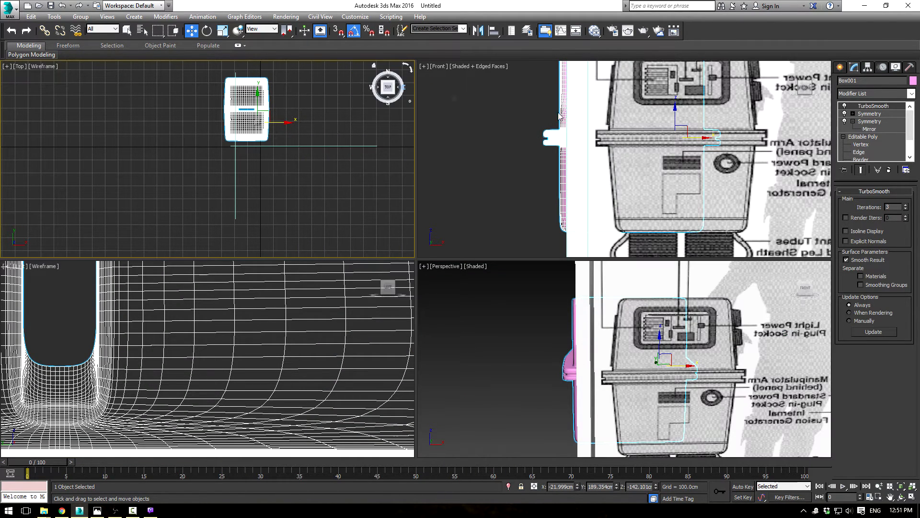
scroll(498, 206, "down", 3)
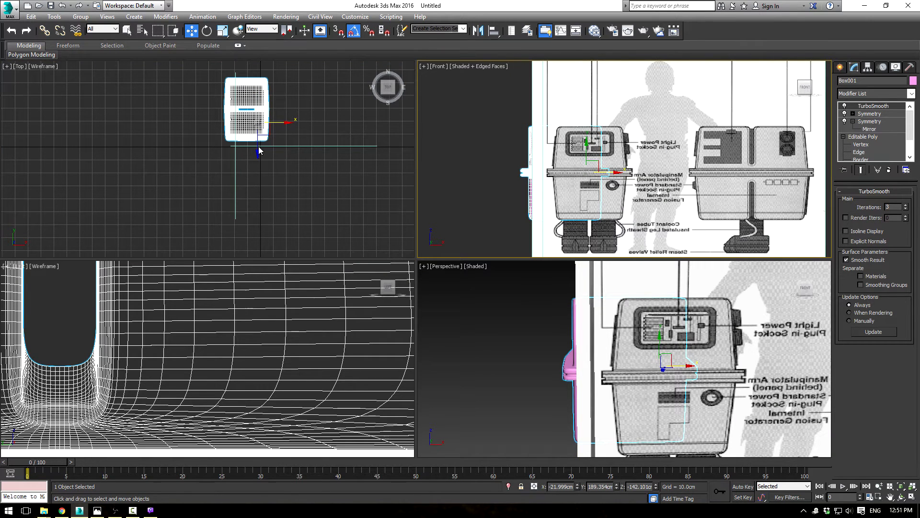
middle_click_drag(259, 151, 260, 152)
left_click_drag(259, 98, 259, 122)
scroll(587, 185, "up", 4)
left_click_drag(600, 173, 655, 184)
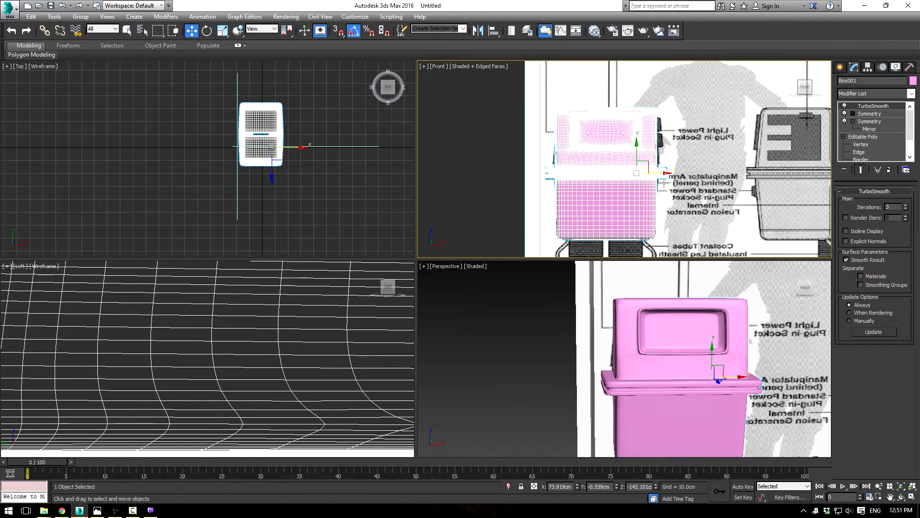
Step: Move the upper body's top side vertices inward in the front view to match the blueprint's sloping side
left_click(871, 140)
middle_click_drag(566, 103, 567, 134)
scroll(567, 134, "up", 4)
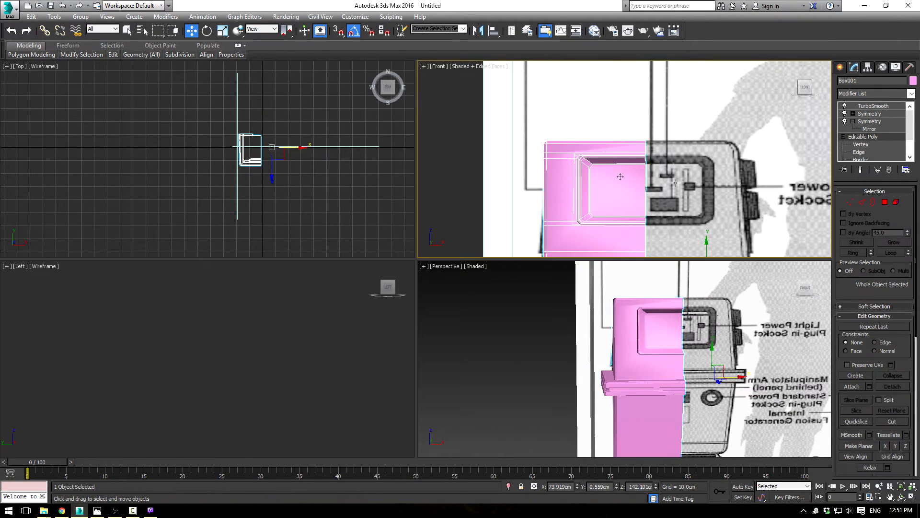
left_click(850, 202)
left_click_drag(555, 168, 574, 149)
scroll(563, 158, "up", 2)
scroll(552, 168, "down", 3)
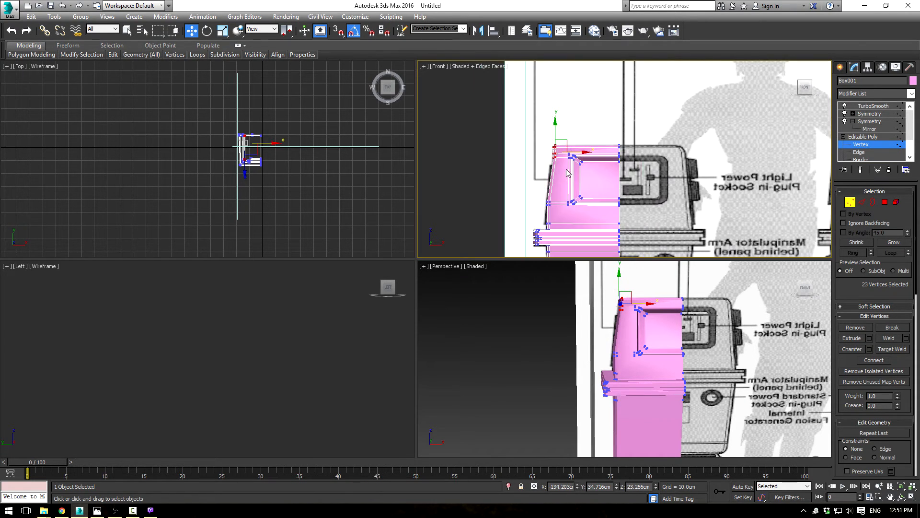
Step: Adjust the upper body's top corner vertices in the front view to follow the blueprint's corner outline
scroll(554, 168, "up", 5)
middle_click_drag(550, 115, 533, 171)
scroll(534, 172, "up", 4)
left_click_drag(463, 135, 550, 171)
middle_click_drag(514, 231, 515, 209)
left_click_drag(489, 119, 557, 144)
key("F3")
key("F3")
scroll(557, 145, "down", 3)
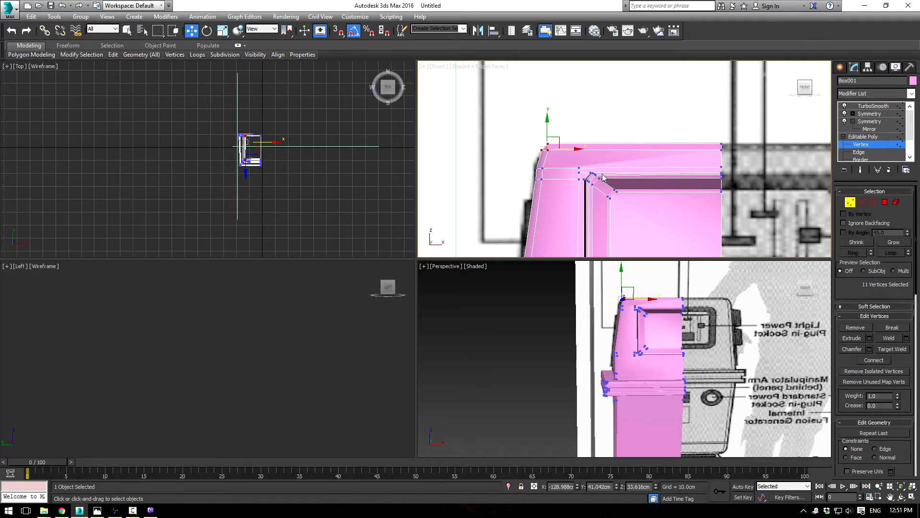
Step: Move the lower body's bottom side vertices inward in the front view to match the blueprint's taper
middle_click_drag(582, 144, 559, 97)
scroll(559, 97, "down", 2)
middle_click_drag(623, 199, 606, 109)
middle_click_drag(579, 173, 578, 107)
scroll(578, 106, "up", 1)
left_click_drag(471, 124, 541, 159)
left_click(867, 137)
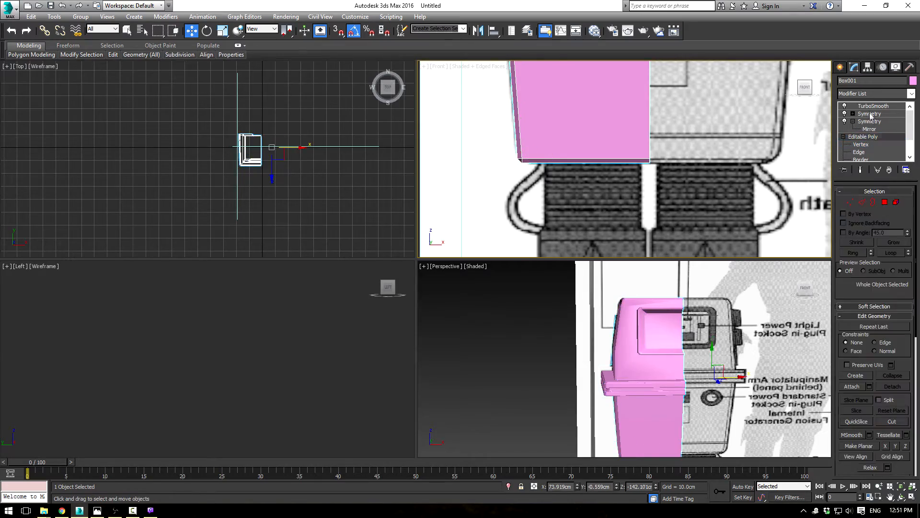
Step: Inspect the smoothed, mirrored body in an enlarged perspective view, focusing on the shading around the upper corner and front recess
left_click(868, 106)
left_click(537, 348)
middle_click_drag(548, 340, 584, 274)
key("alt+w")
scroll(544, 302, "down", 5)
scroll(549, 314, "up", 5)
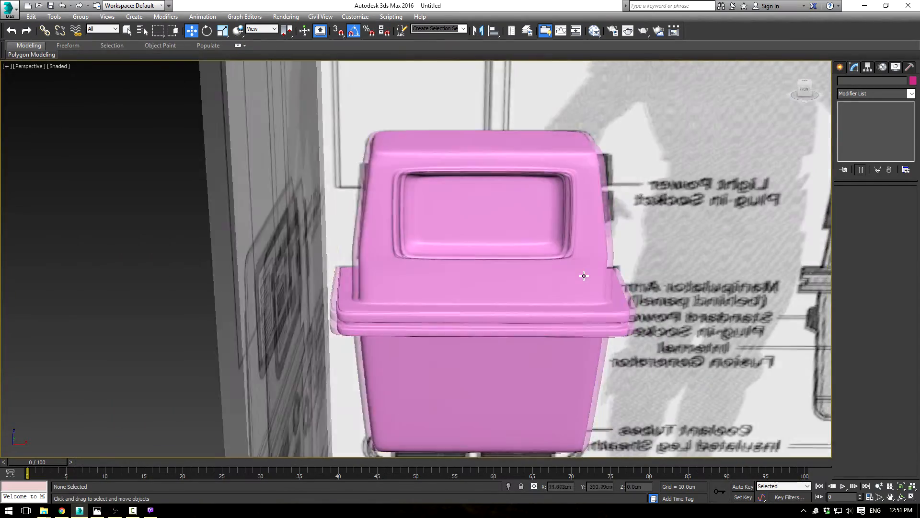
scroll(584, 274, "up", 4)
middle_click_drag(247, 80, 482, 242)
scroll(482, 242, "up", 4)
left_click(369, 195)
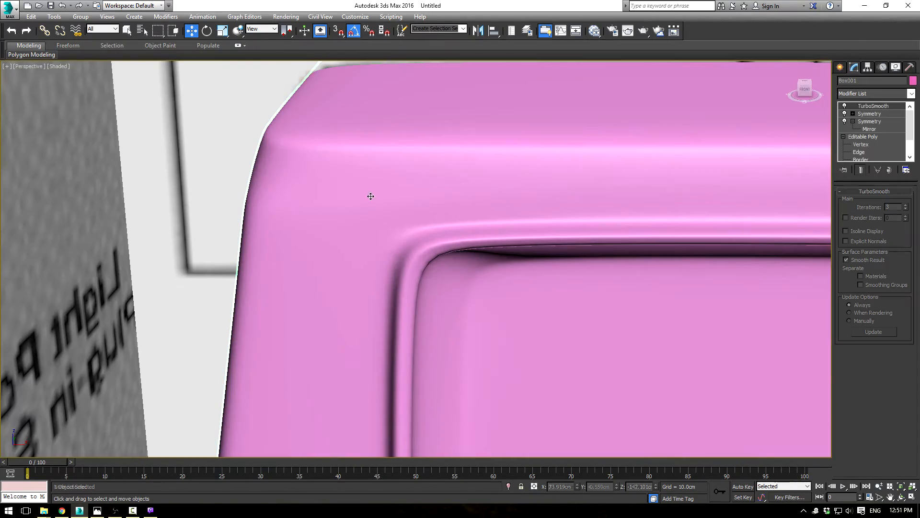
Step: Show the base Editable Poly with edged faces and examine the edge layout around the front recess's upper outer corner
left_click(863, 136)
key("F3")
key("F4")
scroll(352, 192, "down", 6)
middle_click_drag(353, 191, 502, 214, "alt")
scroll(372, 183, "up", 5)
scroll(371, 184, "down", 2)
scroll(374, 191, "up", 2)
scroll(436, 205, "up", 2)
scroll(481, 211, "down", 2)
scroll(472, 209, "down", 3)
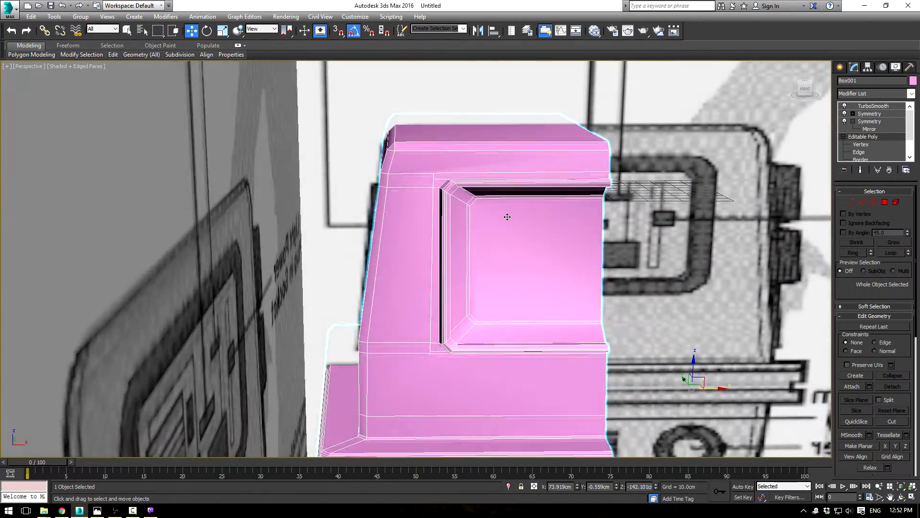
scroll(502, 214, "up", 3)
scroll(462, 204, "down", 3)
scroll(462, 208, "up", 3)
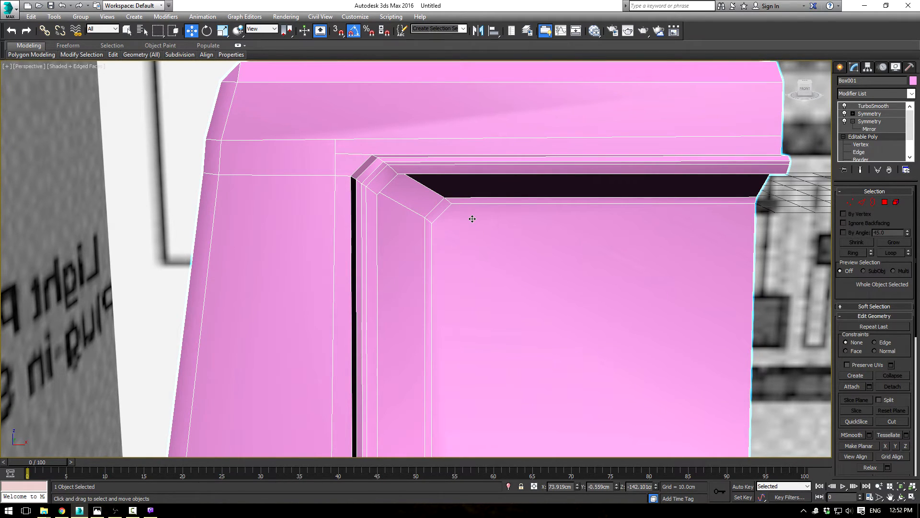
Step: Start saving the scene under a new name and create a "Scene Files" folder inside the Power Droid project folder
left_click(8, 8)
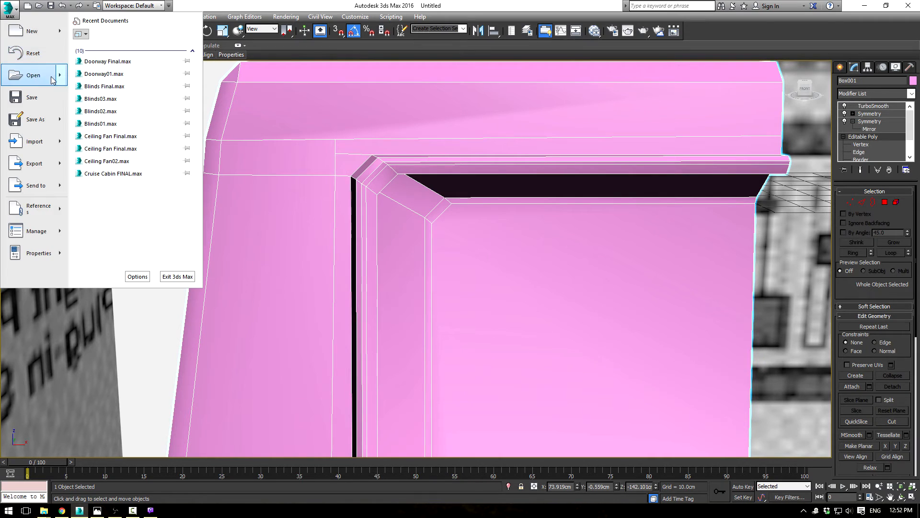
left_click(42, 119)
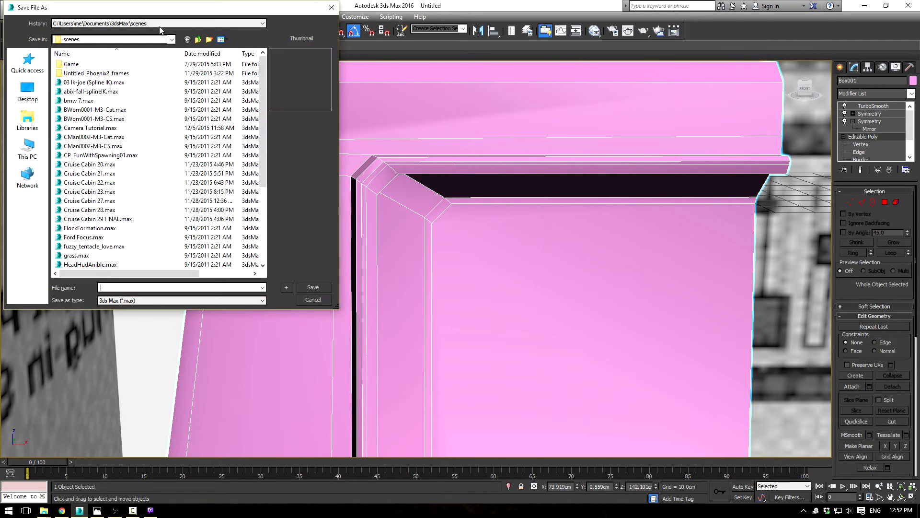
left_click(27, 63)
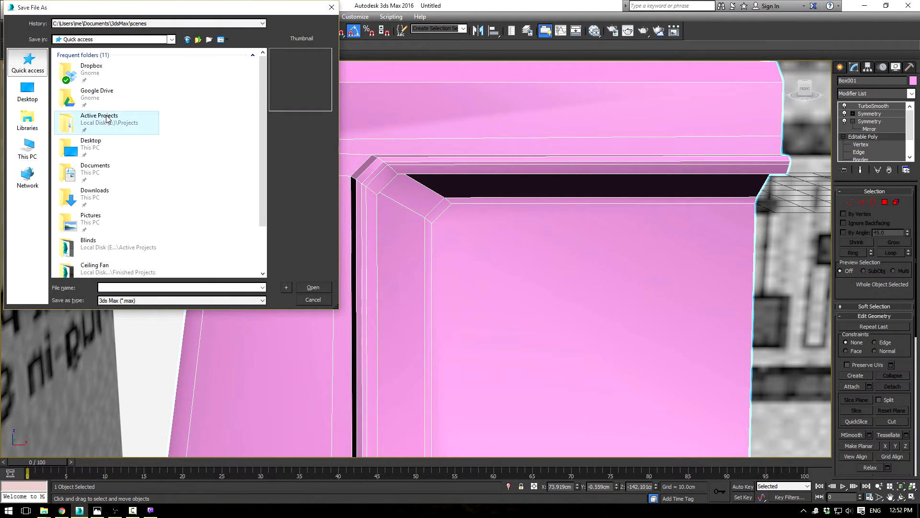
double_click(108, 119)
double_click(102, 116)
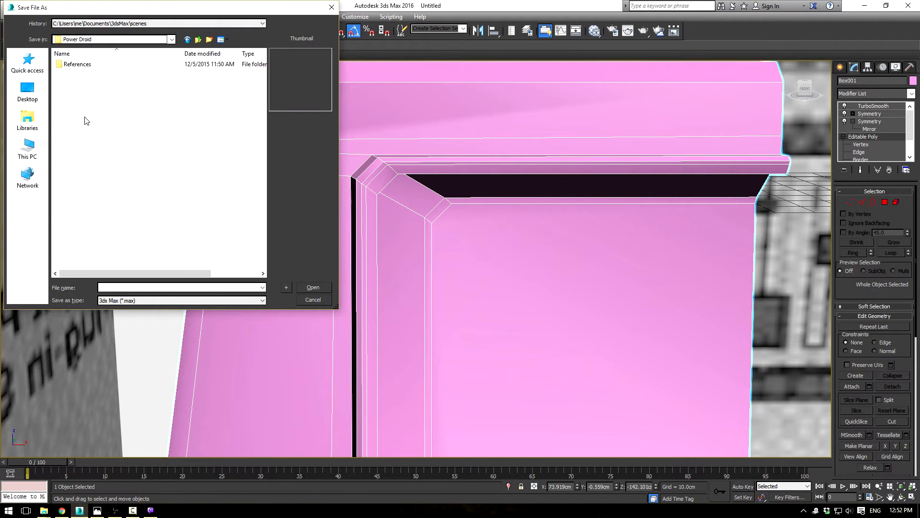
left_click(210, 40)
type("Sc")
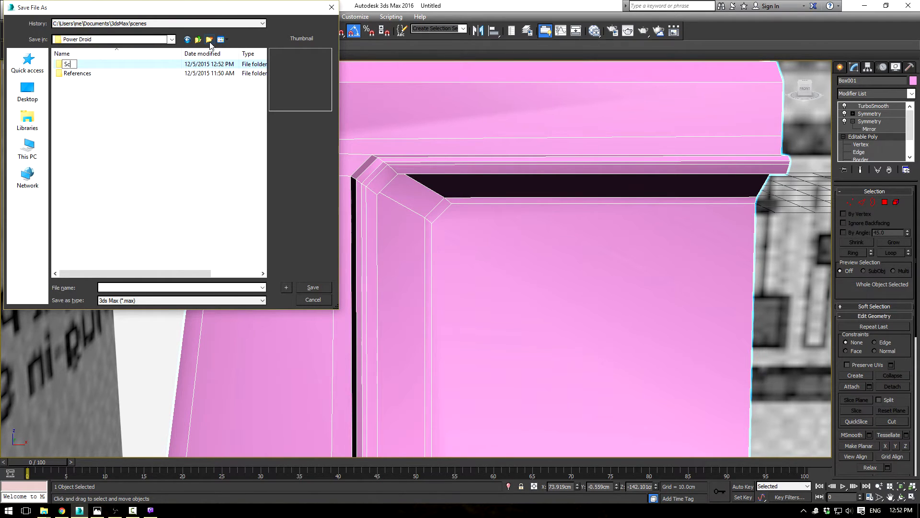
type("ene Files")
key("Return")
key("Return")
Step: Save the scene as "Power Droid 01" in the Scene Files folder
left_click(160, 291)
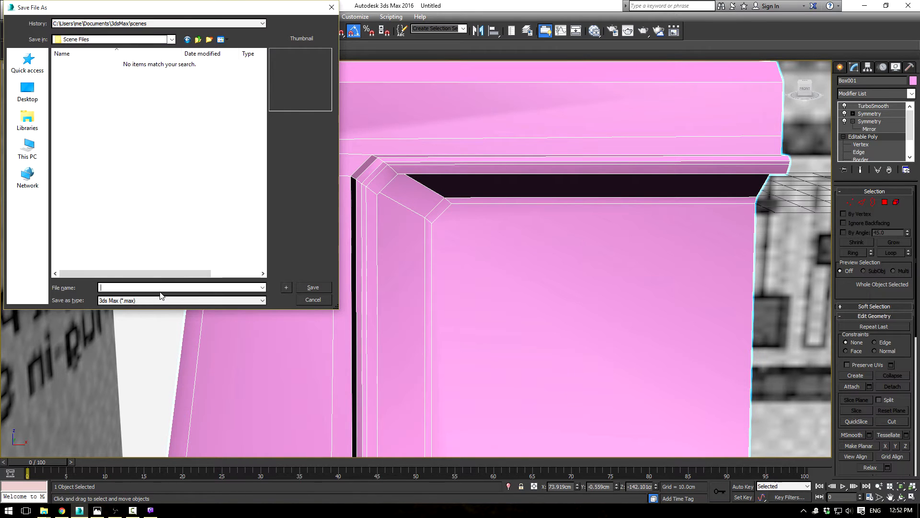
type("Power Droid 01")
key("Return")
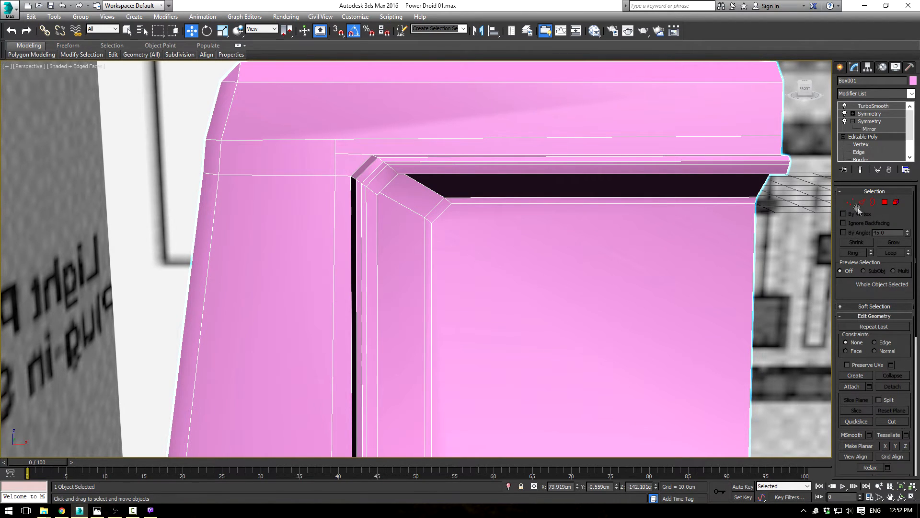
Step: Cut two edges from the recess's upper chamfered corner to the upper body's front corner vertex
left_click(891, 421)
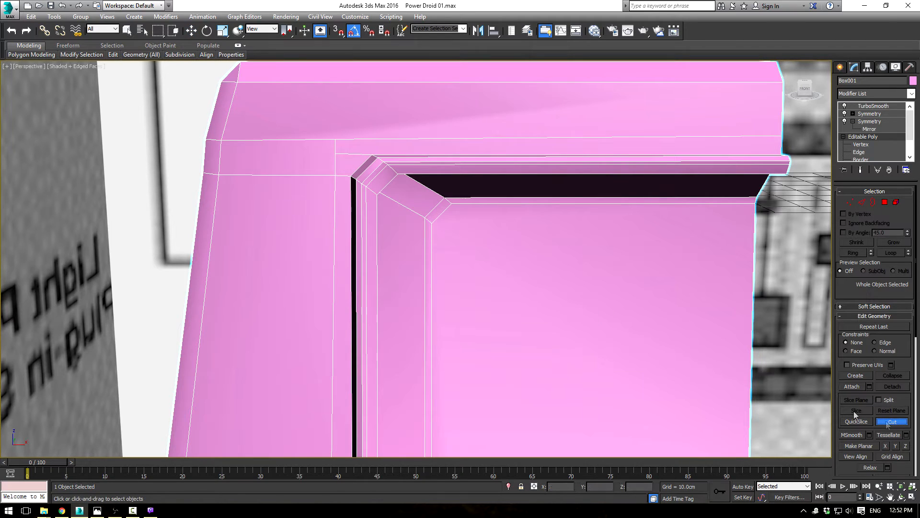
left_click(351, 177)
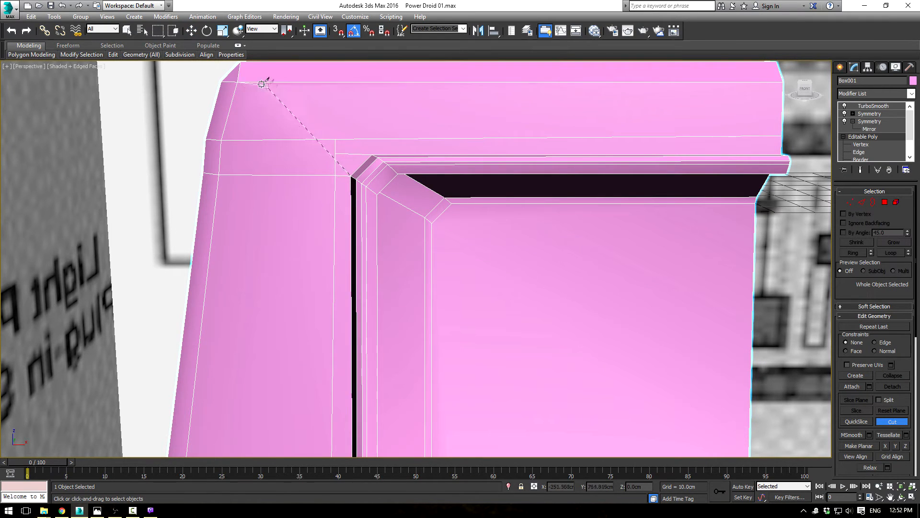
left_click(373, 154)
right_click(281, 130)
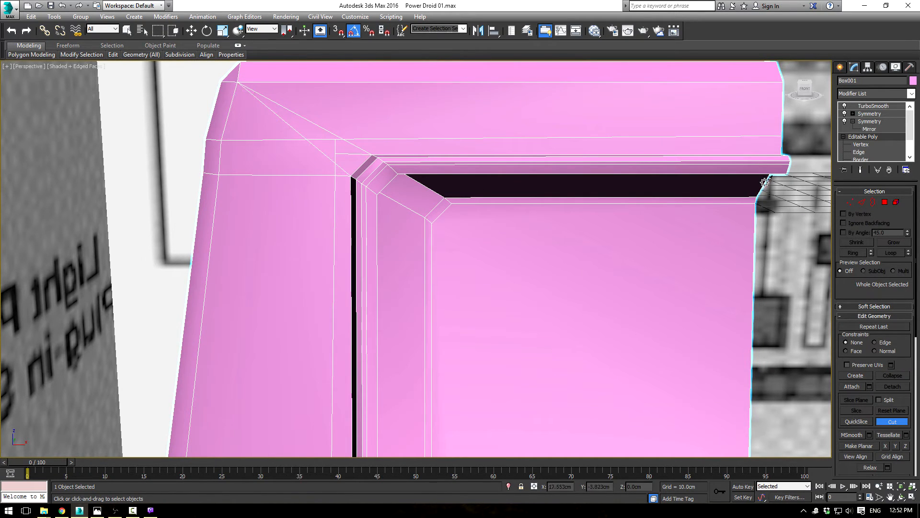
Step: Remove the upper horizontal edge segments between the body's side and the new diagonal cuts, plus the short segment beside the recess corner
left_click(862, 202)
right_click(277, 138)
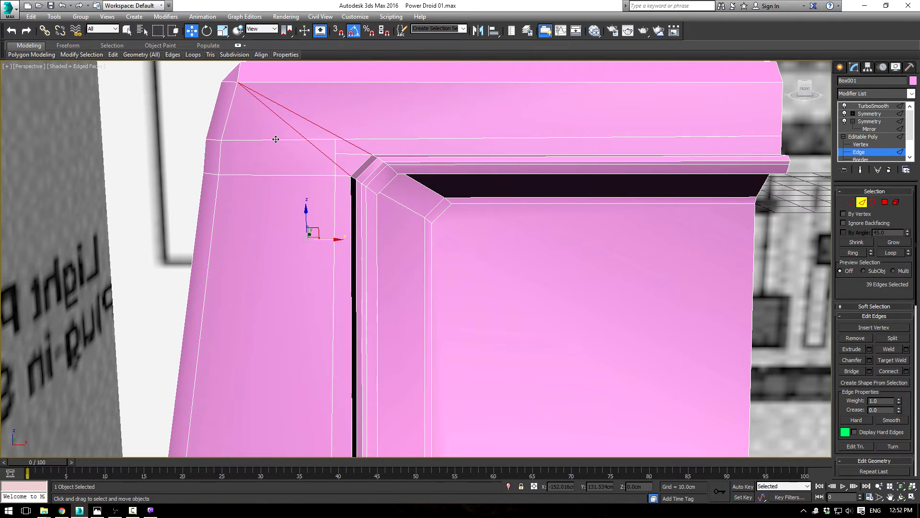
key("2")
left_click(859, 152)
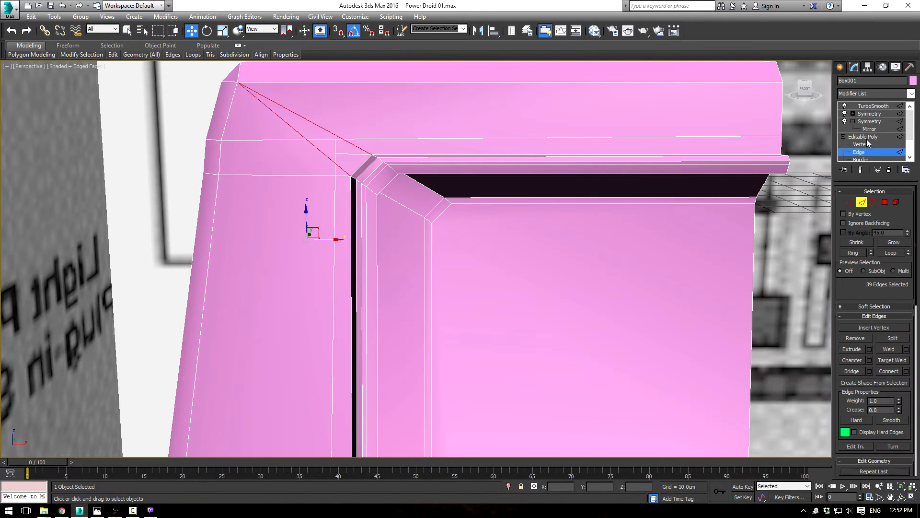
left_click(282, 140)
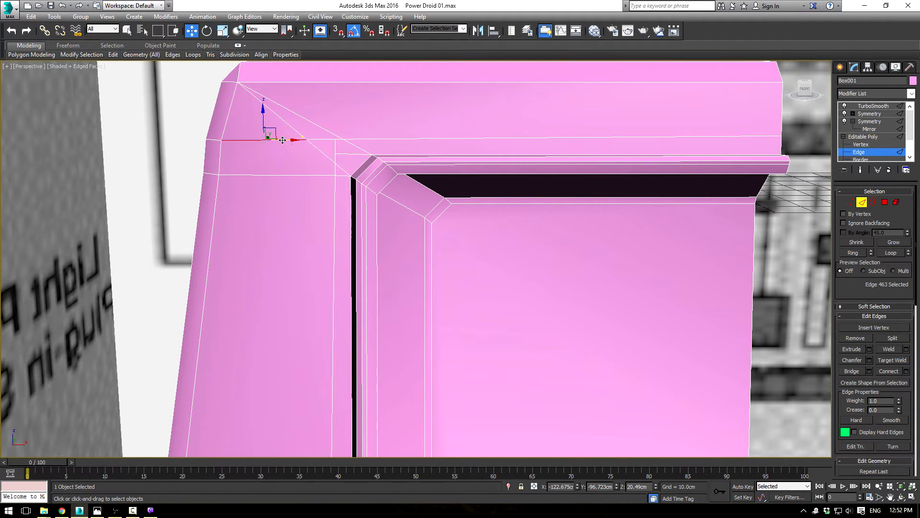
left_click(368, 185)
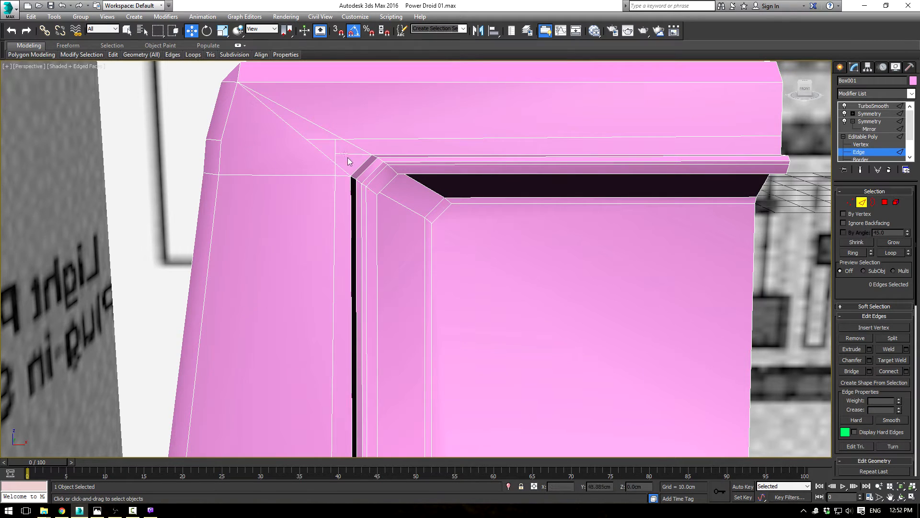
left_click(322, 142)
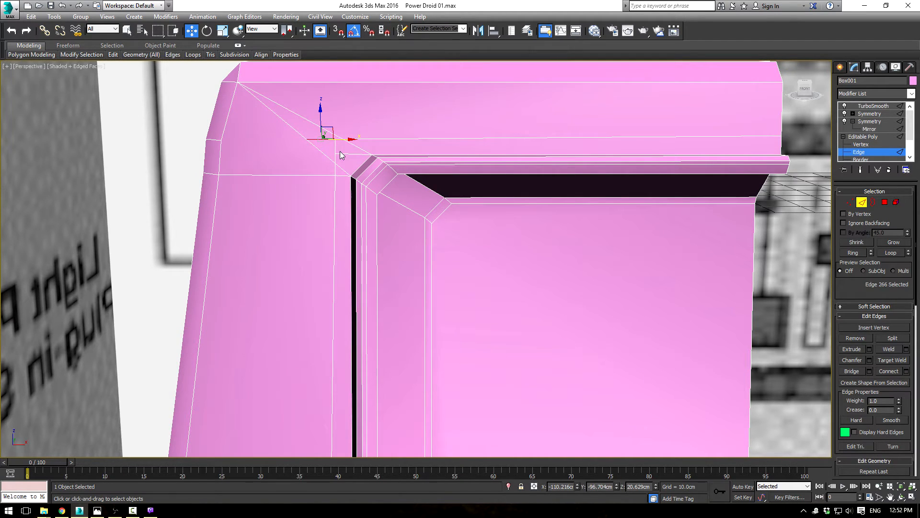
left_click(340, 154)
left_click(359, 156)
key("ctrl+BackSpace")
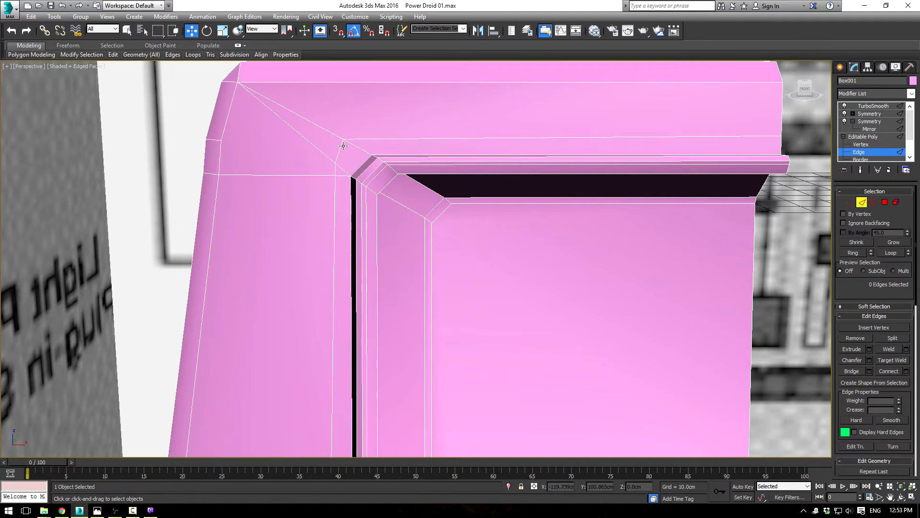
Step: Remove the lower horizontal edge segments beside the recess corner and the short segments crossing the body's corner strip, including their vertices
left_click(319, 176)
key("ctrl+BackSpace")
left_click(341, 174)
key("ctrl+BackSpace")
left_click(215, 139)
key("ctrl+BackSpace")
left_click(210, 173)
key("ctrl+BackSpace")
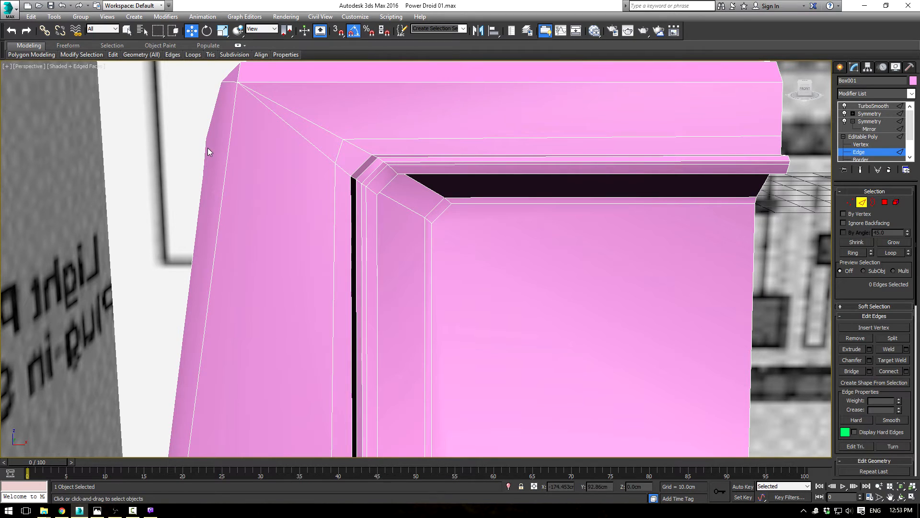
Step: Remove the two leftover horizontal edge loops on the upper body's side, including their vertices
scroll(244, 258, "down", 5)
middle_click_drag(302, 252, 275, 234, "alt")
scroll(275, 234, "up", 6)
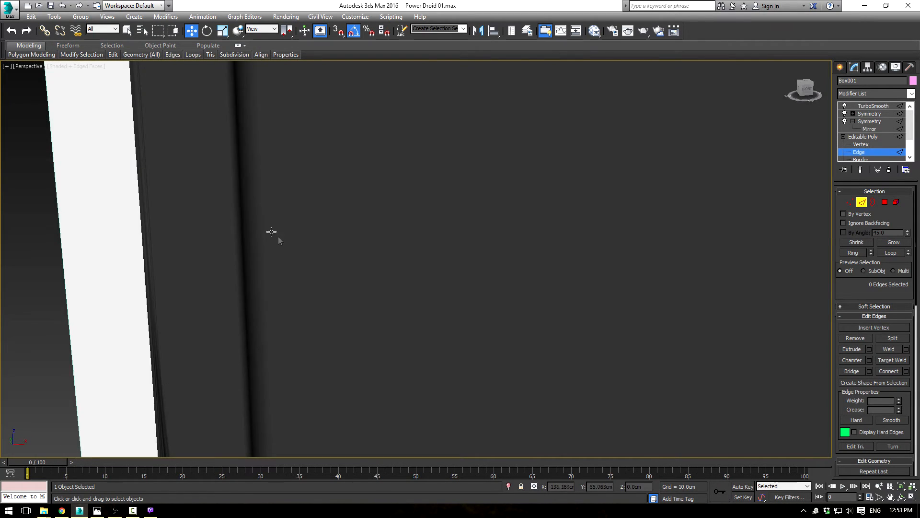
scroll(275, 234, "down", 6)
left_click(252, 203)
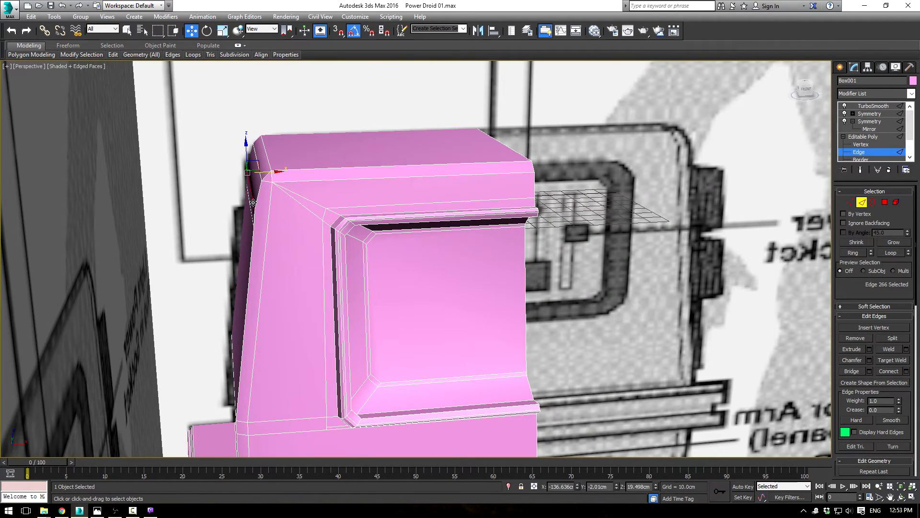
left_click(890, 253)
key("ctrl+BackSpace")
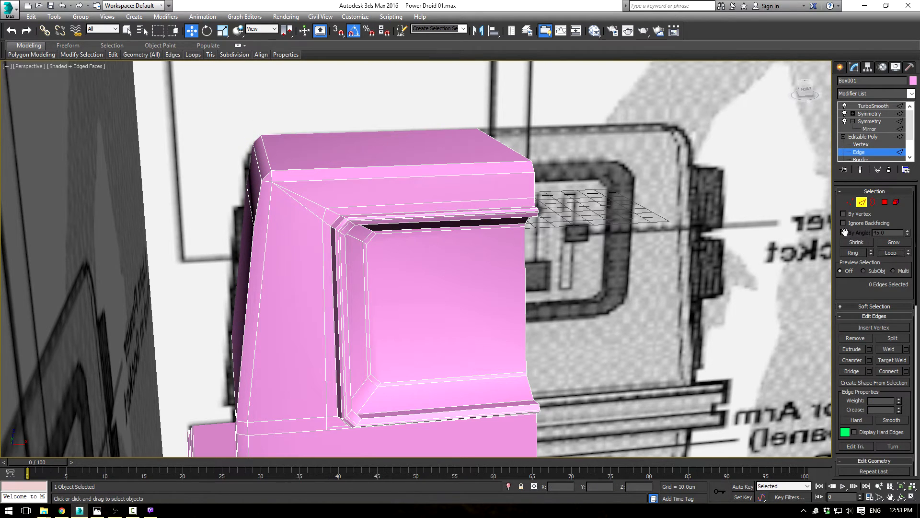
left_click(253, 211)
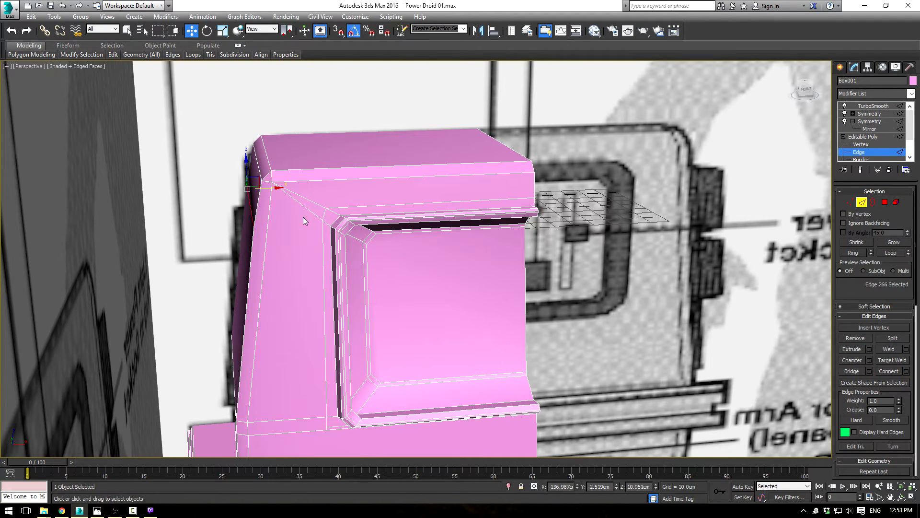
left_click(886, 256)
key("ctrl+BackSpace")
Step: Check the smoothed shading around the front recess's upper corner with TurboSmooth applied and the edges hidden
middle_click_drag(361, 268, 330, 239, "alt")
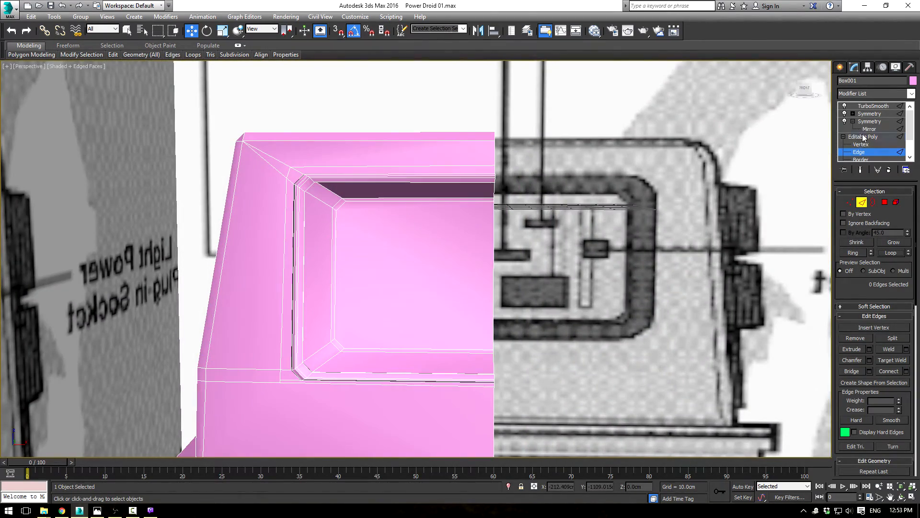
left_click(872, 106)
key("F4")
mouse_move(421, 238)
middle_mouse_down("alt")
mouse_move(444, 230)
mouse_move(410, 230)
mouse_move(435, 228)
mouse_move(436, 242)
middle_mouse_up("alt")
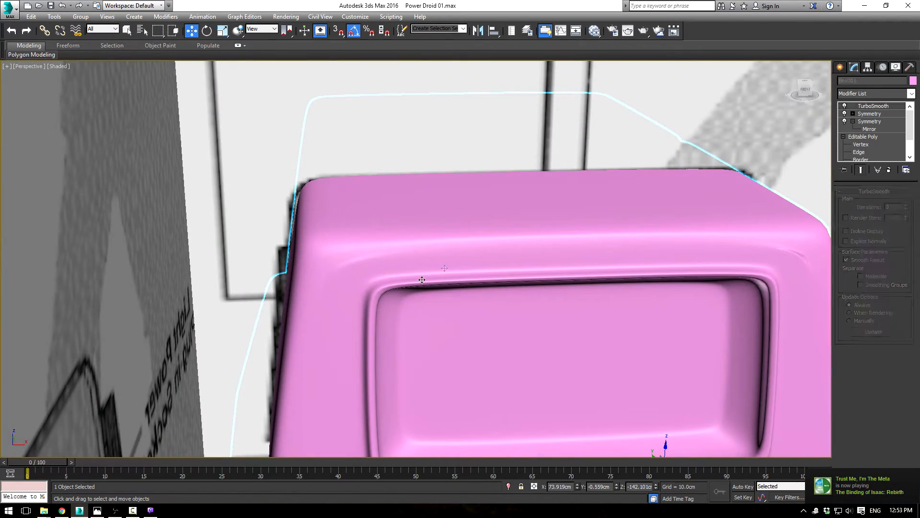
Step: Examine the unsmoothed base mesh's edge flow around the front recess's upper corner with the edges displayed
left_click(863, 138)
key("F4")
scroll(402, 301, "up", 5)
middle_click_drag(372, 267, 435, 294)
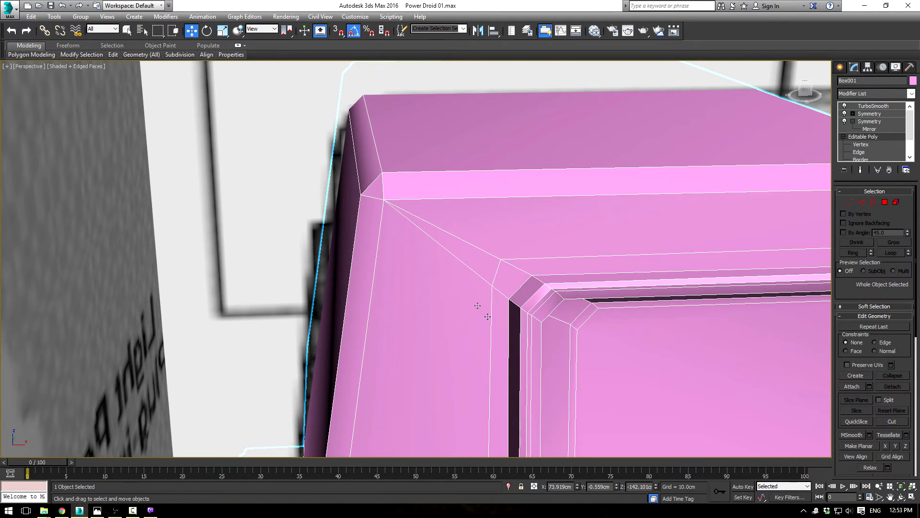
scroll(448, 308, "down", 3)
scroll(447, 308, "up", 5)
scroll(445, 307, "down", 2)
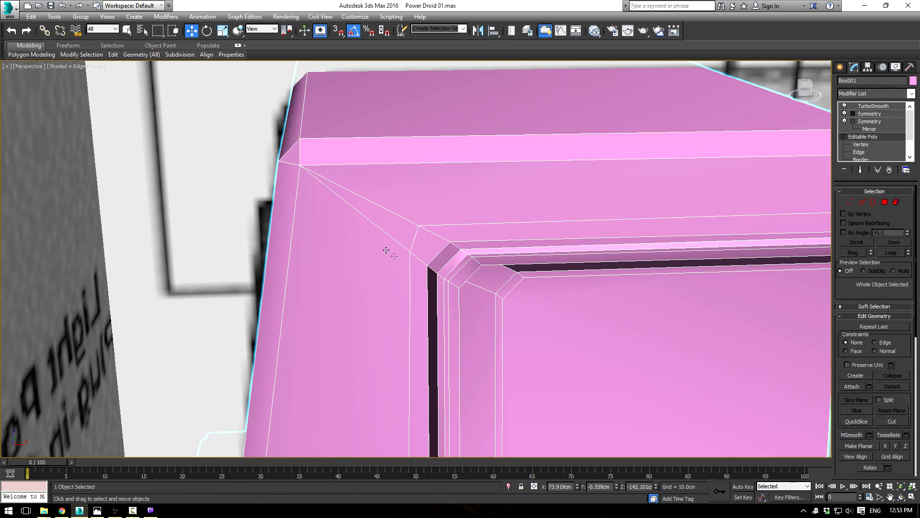
scroll(519, 295, "down", 4)
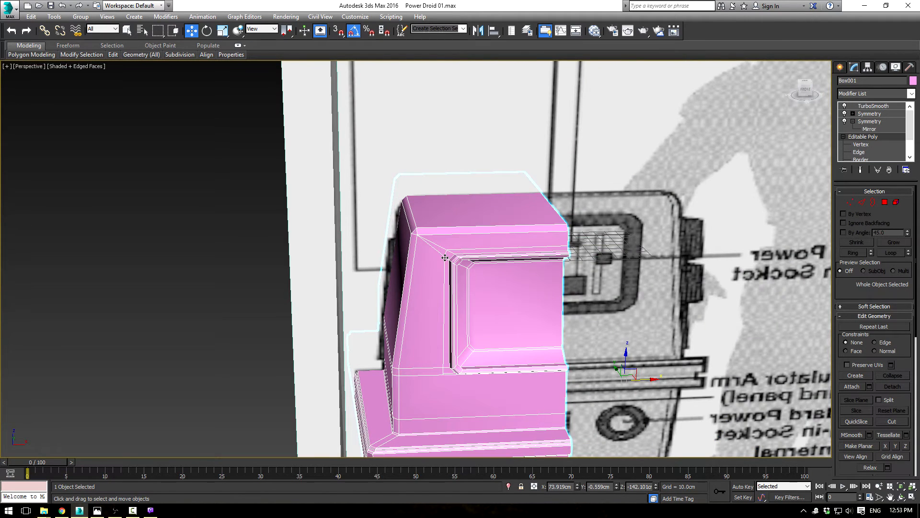
scroll(503, 298, "up", 2)
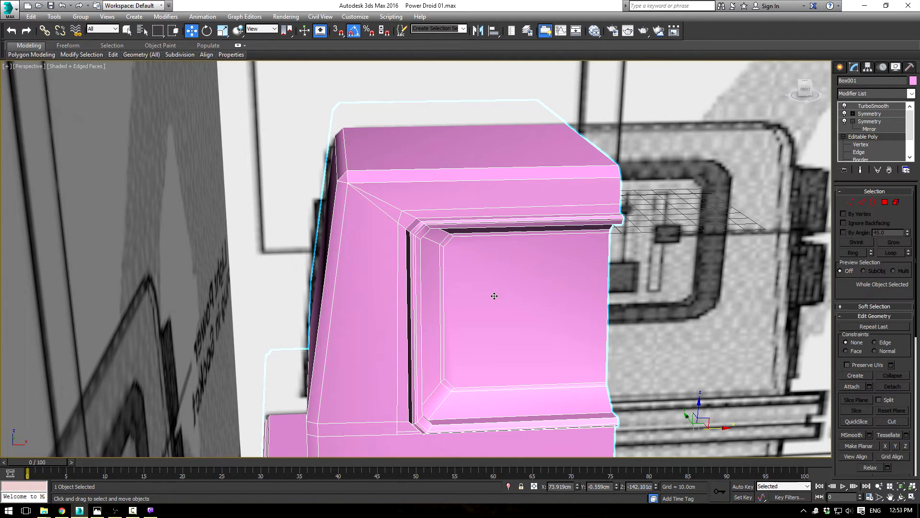
scroll(365, 236, "up", 3)
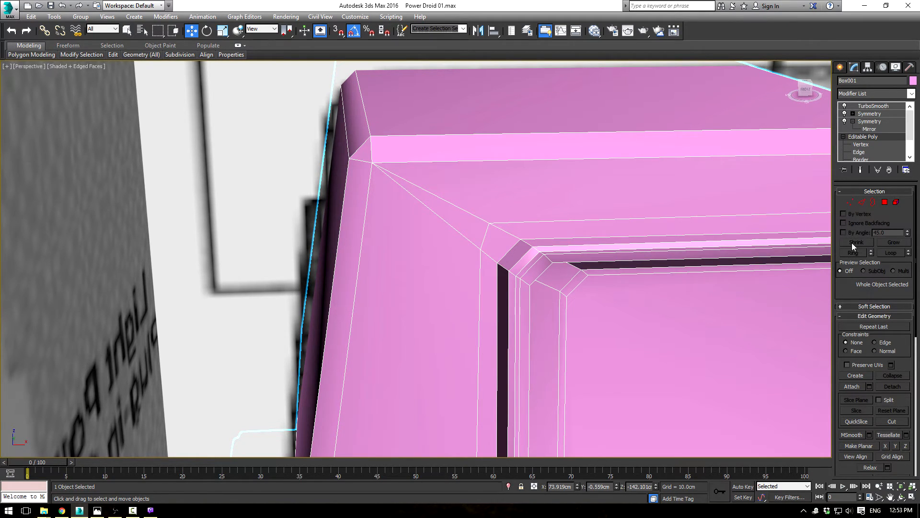
Step: Cut two new diagonal edges from the body's upper corner vertices to the front recess's outer corner, one on each side of the existing diagonals
left_click(892, 421)
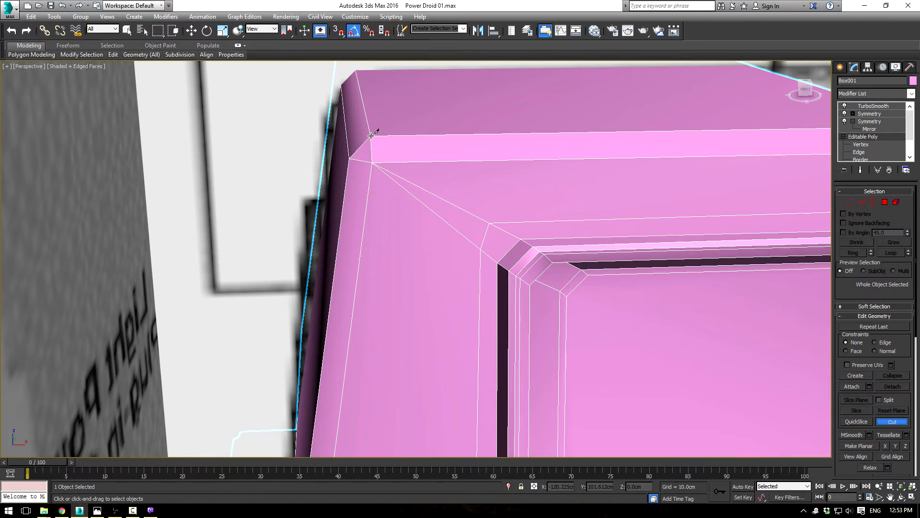
left_click(391, 162)
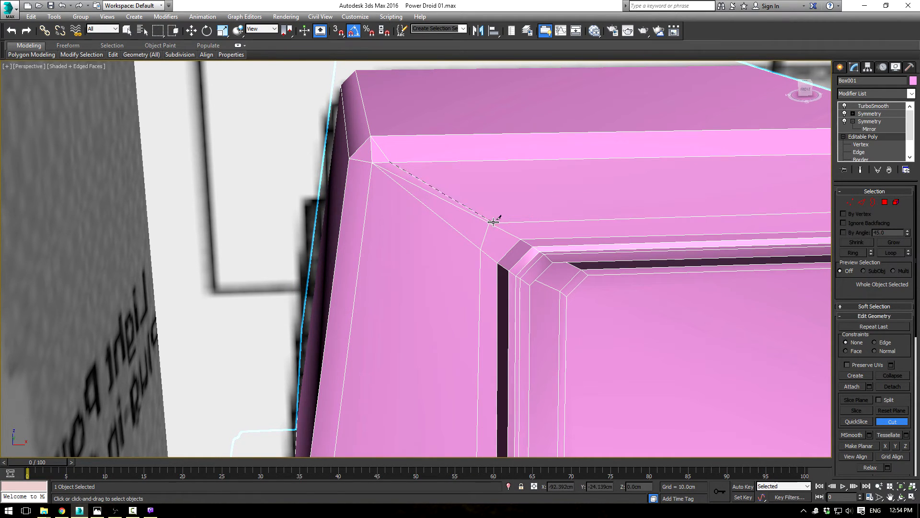
left_click(489, 222)
right_click(397, 206)
left_click(349, 159)
left_click(489, 223)
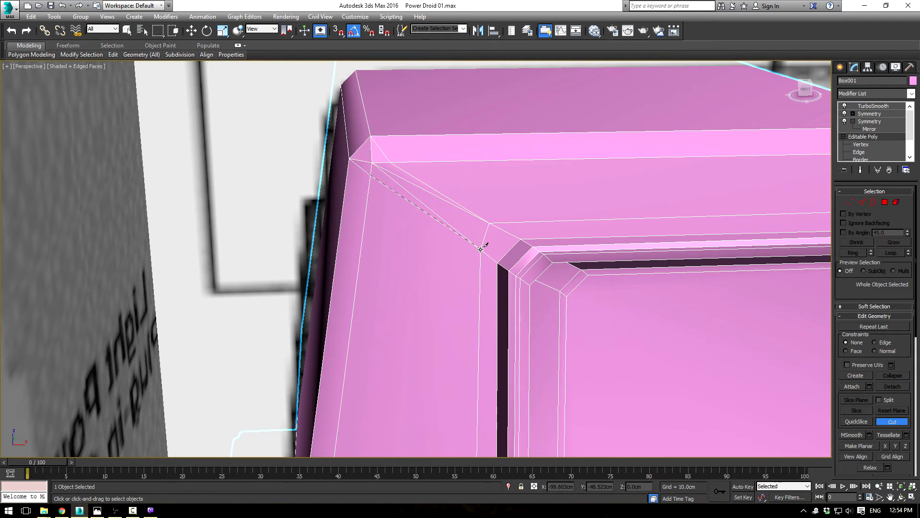
Step: Remove the old diagonal edges lying between the two new cuts at the front recess's upper corner
left_click(862, 202)
key("w")
key("2")
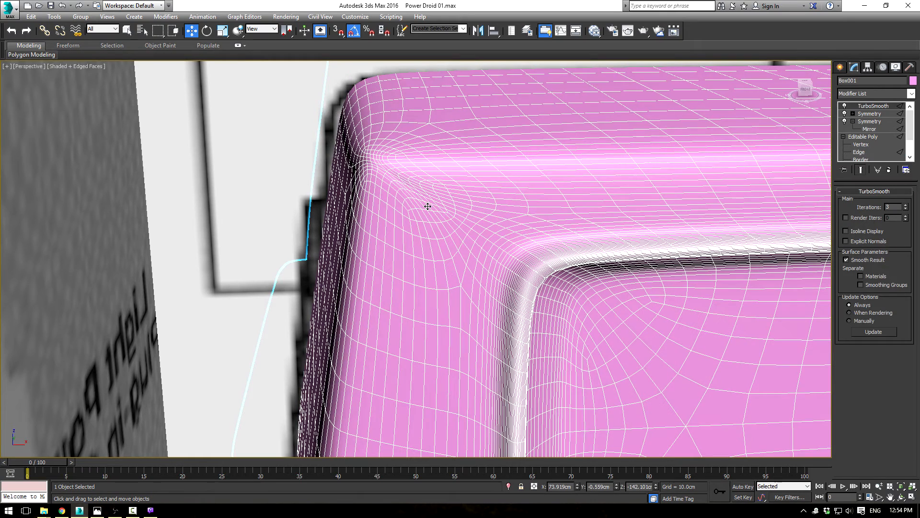
left_click(859, 152)
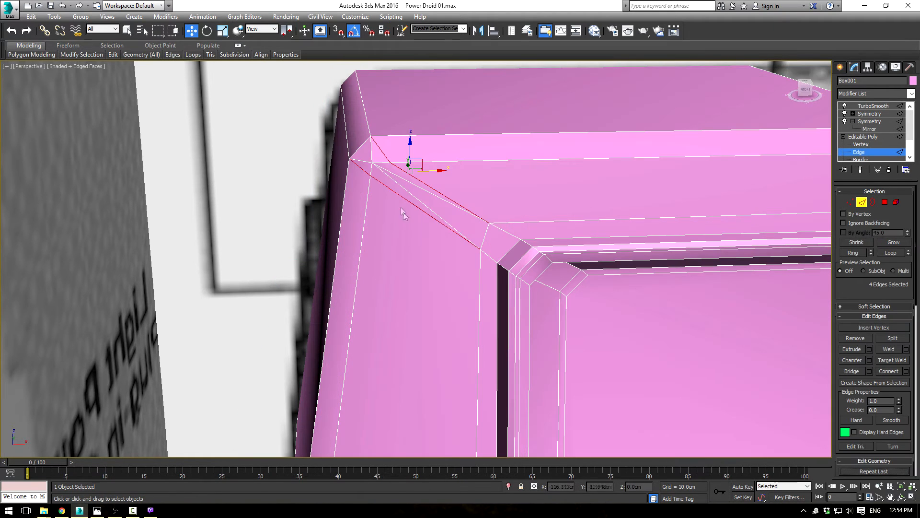
left_click(401, 185)
key("BackSpace")
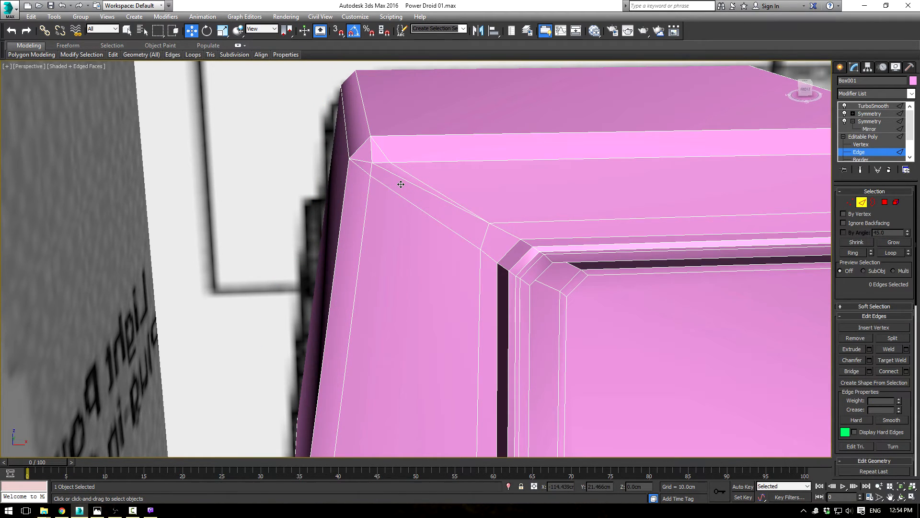
left_click(394, 171)
key("BackSpace")
left_click(380, 165)
key("BackSpace")
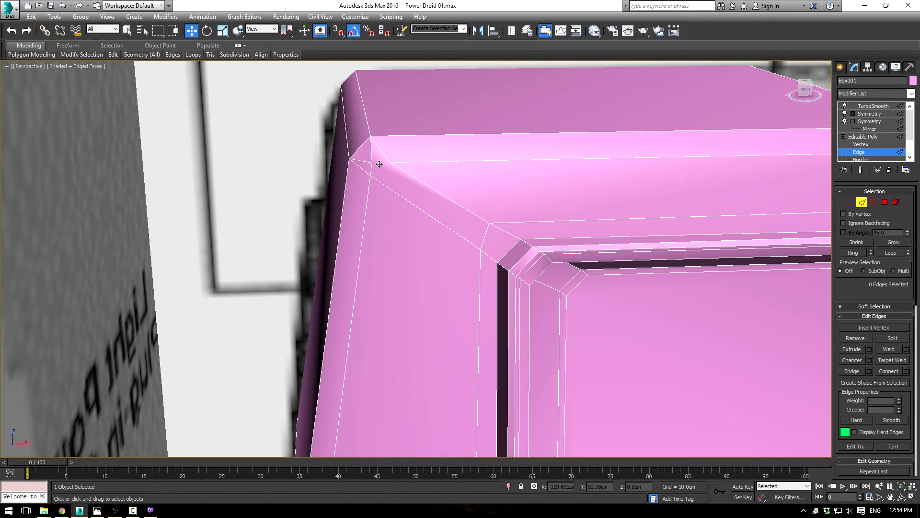
Step: Cut a short edge across the diagonal strip, joining the two new cuts beside the body's upper corner
left_click(380, 161)
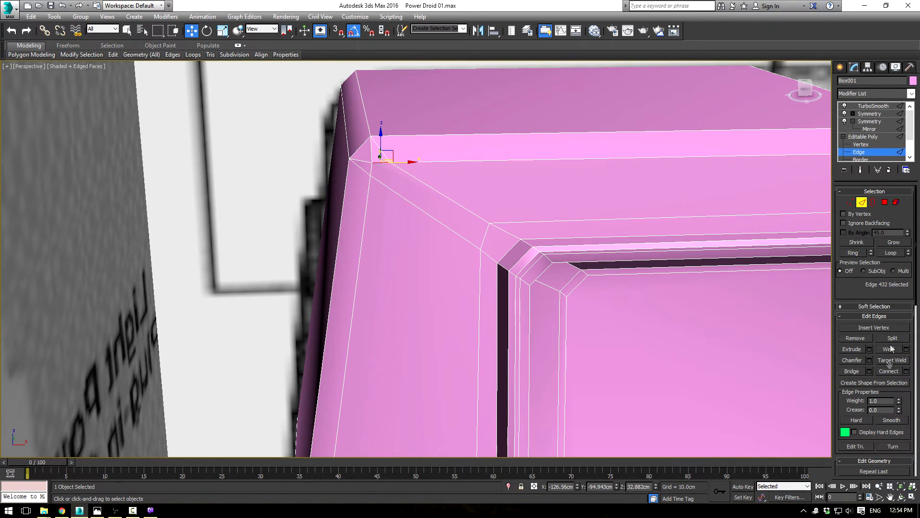
left_click(864, 137)
left_click(893, 421)
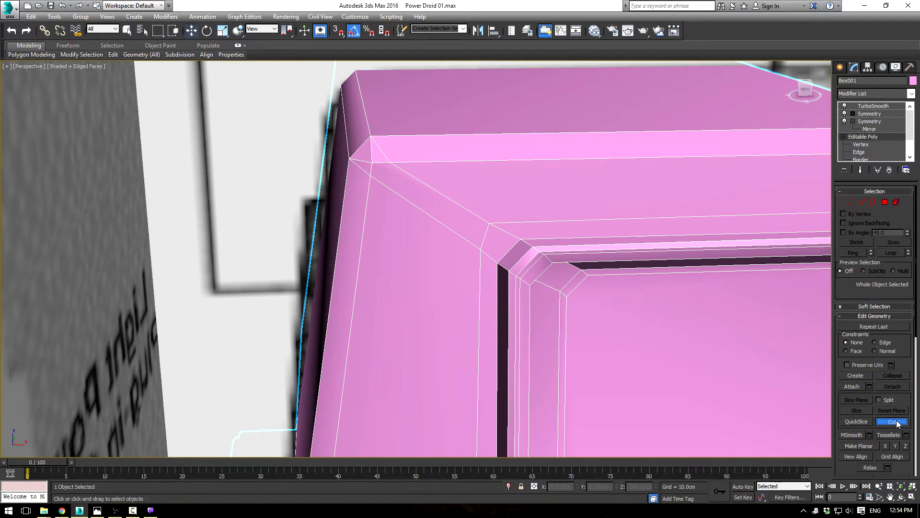
left_click(371, 175)
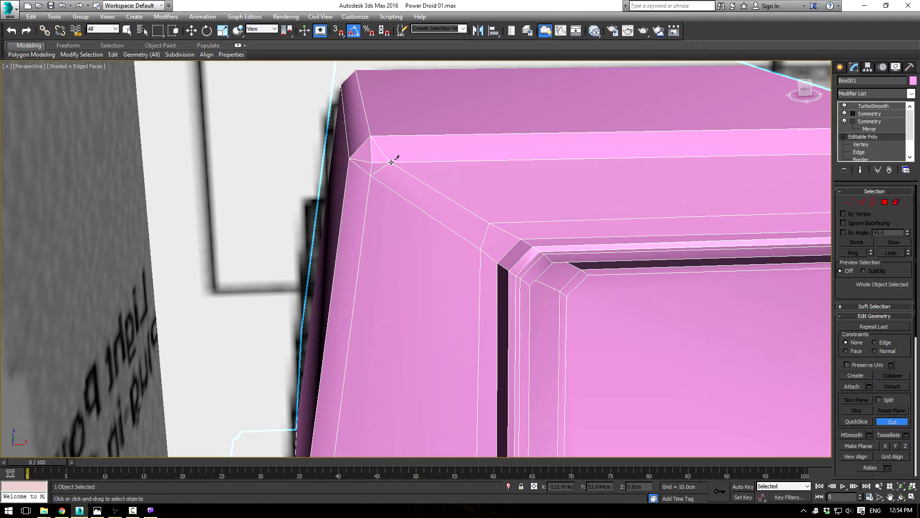
left_click(390, 162)
Step: Remove the leftover short edge segments between the body's upper corner and the new cross cut
left_click(859, 152)
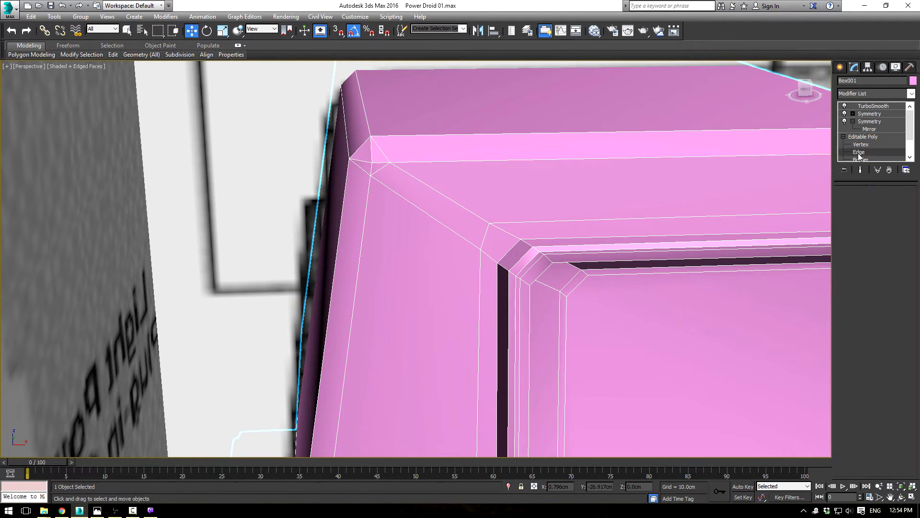
key("w")
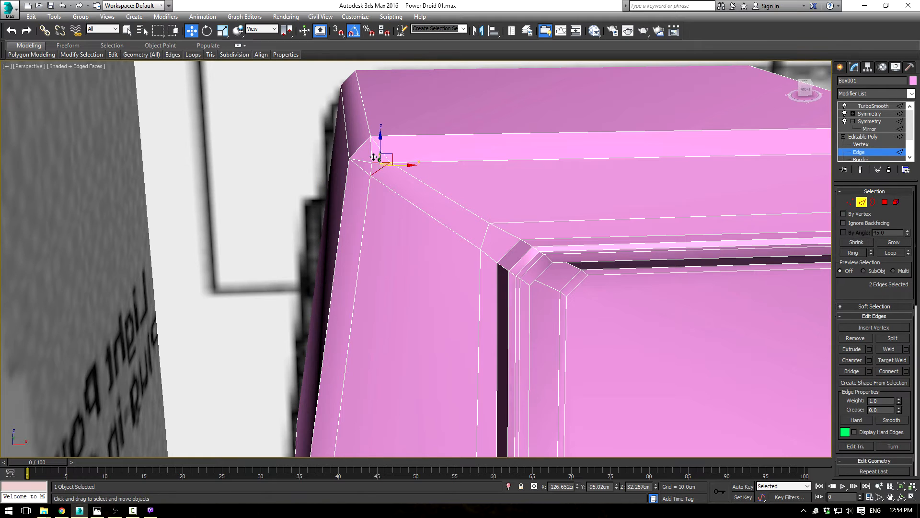
key("2")
left_click(863, 152)
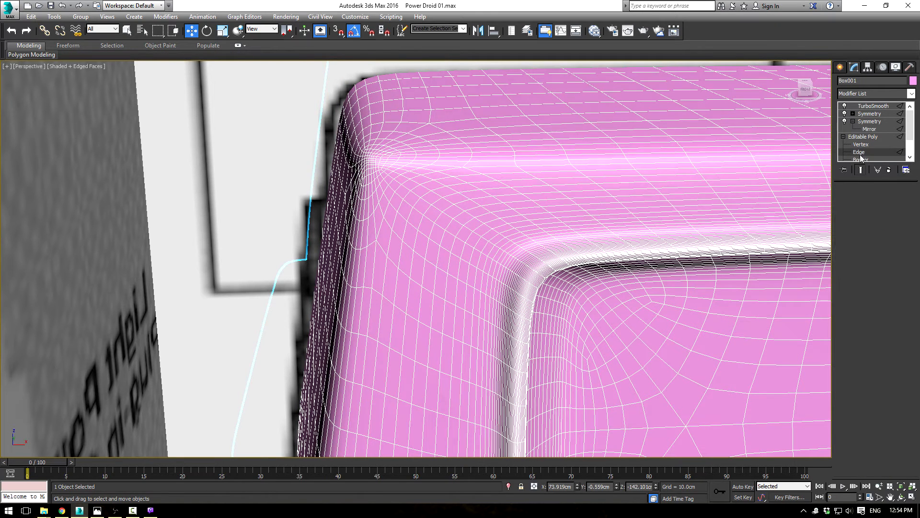
left_click(372, 152)
key("BackSpace")
left_click(382, 163)
key("BackSpace")
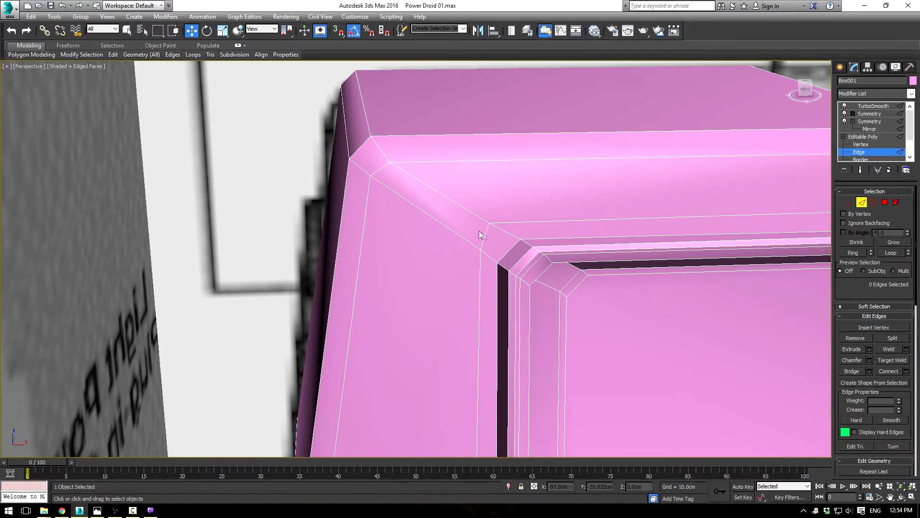
Step: Adjust the two vertices at the outer upper corner of the front recess
left_click(849, 201)
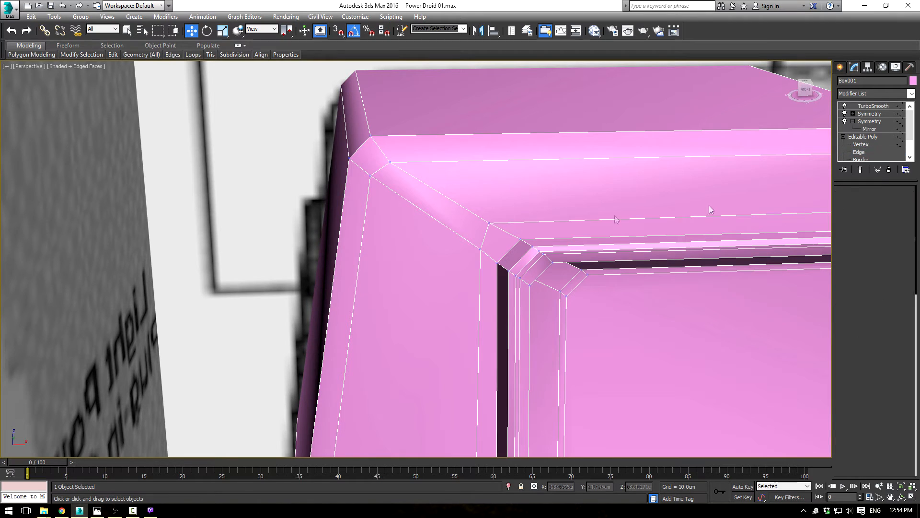
left_click(494, 224)
middle_click_drag(494, 225, 541, 234, "alt")
left_click_drag(501, 210, 497, 246)
left_click(480, 249)
left_click(859, 139)
Step: Check the smoothed shading of the upper body and front recess with TurboSmooth applied and the edges hidden
left_click(874, 106)
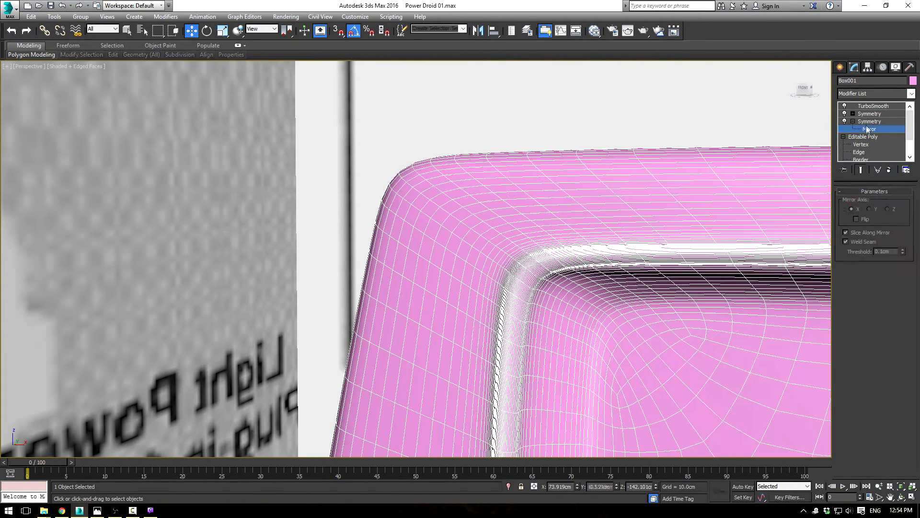
key("F4")
mouse_move(524, 331)
middle_mouse_down()
mouse_move(569, 315)
mouse_move(562, 310)
middle_mouse_up()
scroll(563, 310, "down", 4)
middle_click_drag(615, 333, 497, 268, "alt")
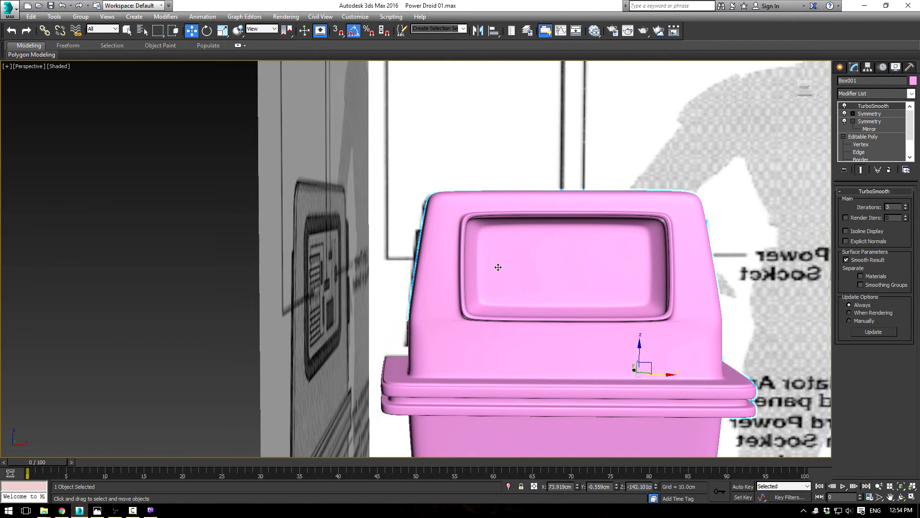
scroll(435, 224, "up", 3)
middle_click_drag(436, 224, 552, 221, "alt")
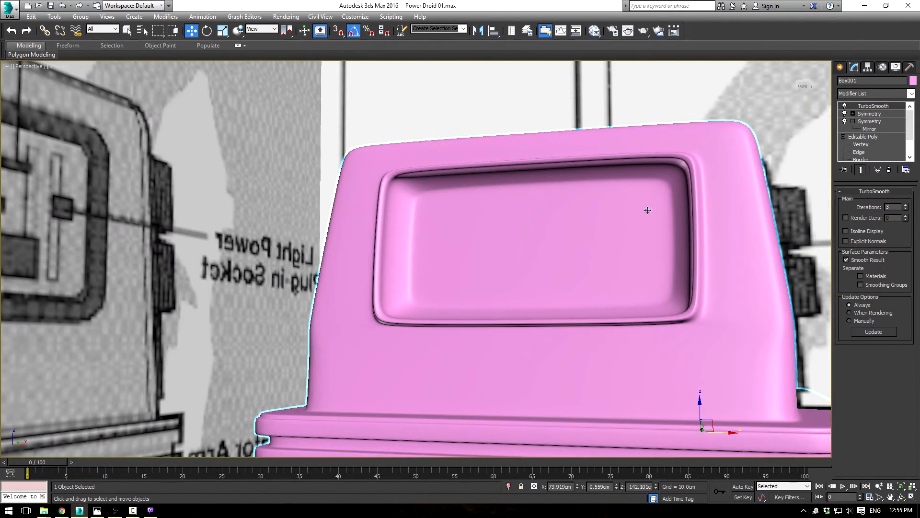
Step: Return to the base mesh with edges displayed and isolate the body from the blueprint planes
left_click(869, 137)
key("F3")
key("F3")
key("F4")
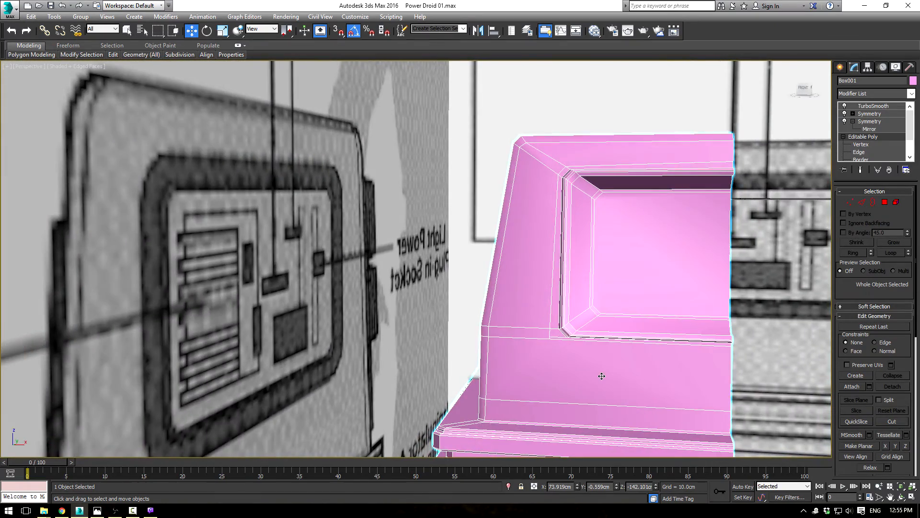
middle_click_drag(602, 376, 574, 297, "alt")
middle_click_drag(445, 294, 571, 304, "alt")
right_click(633, 151)
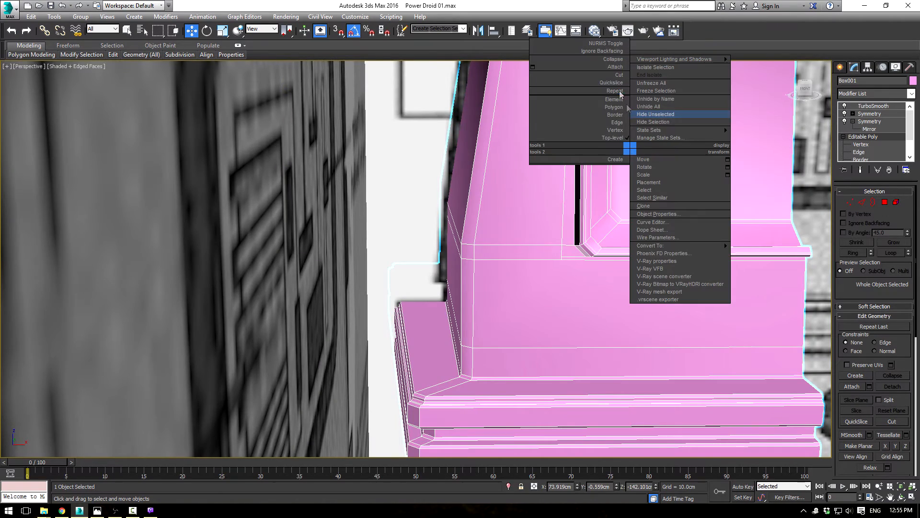
left_click(678, 68)
middle_click_drag(603, 216, 578, 194, "alt")
Step: Inspect the isolated, smoothed body from the front and sides with the edges hidden
left_click(876, 106)
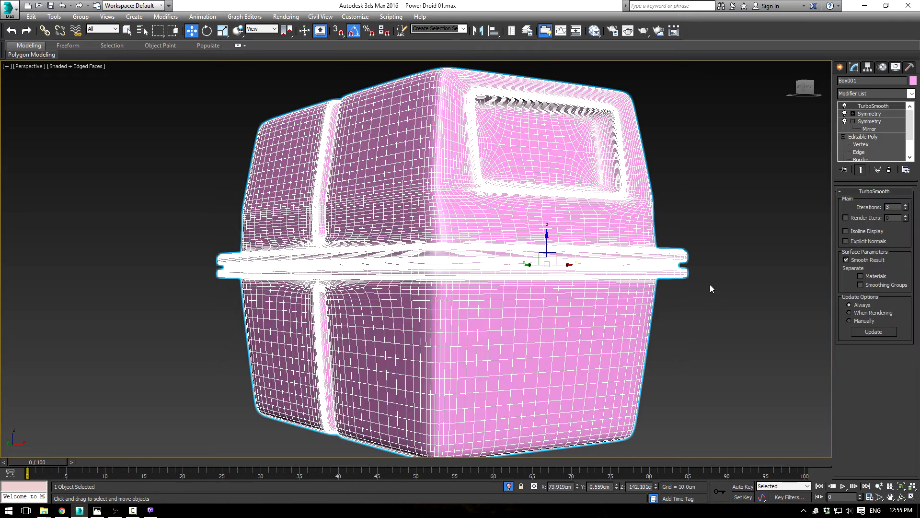
left_click(703, 288)
key("F4")
scroll(644, 282, "down", 5)
middle_click_drag(530, 286, 592, 294, "alt")
scroll(587, 294, "up", 4)
scroll(380, 226, "up", 5)
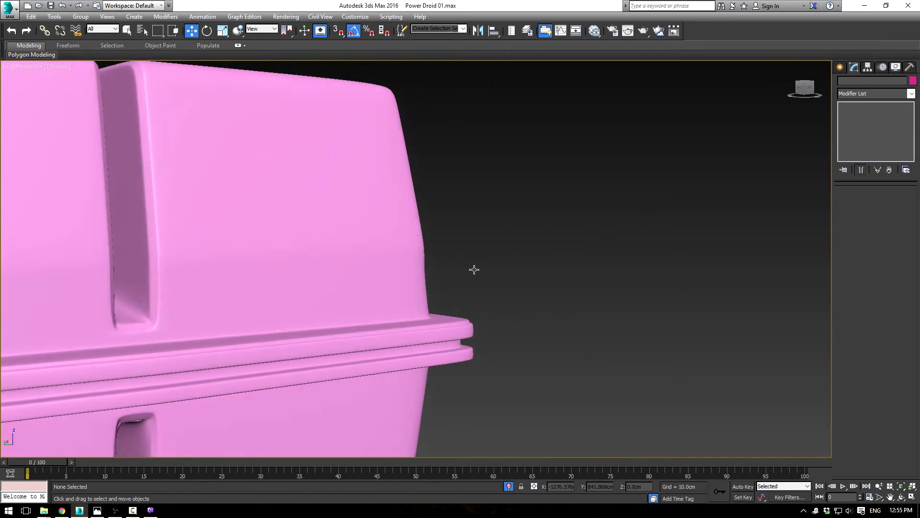
scroll(471, 269, "down", 2)
Step: Remove the horizontal edge on the upper body's side just above the protruding middle rim
left_click(424, 260)
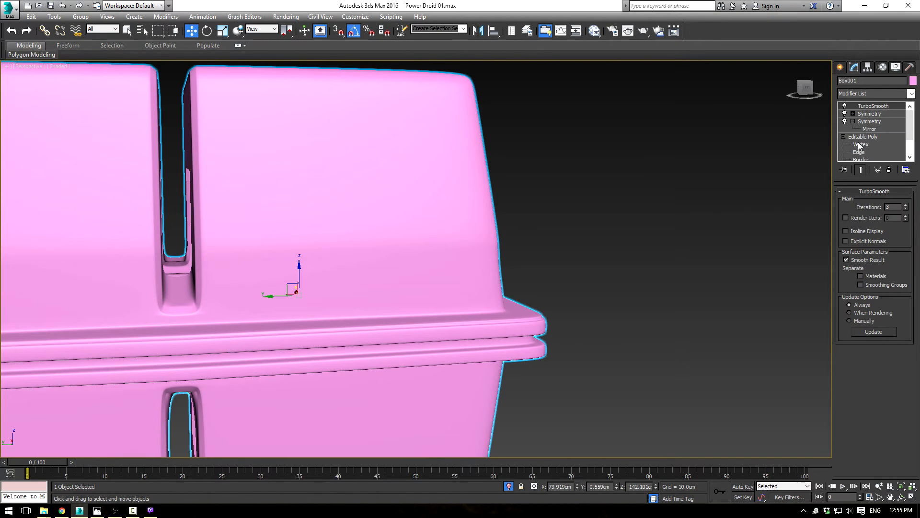
left_click(859, 152)
key("F4")
mouse_move(565, 240)
middle_mouse_down("alt")
mouse_move(594, 237)
mouse_move(506, 244)
middle_mouse_up("alt")
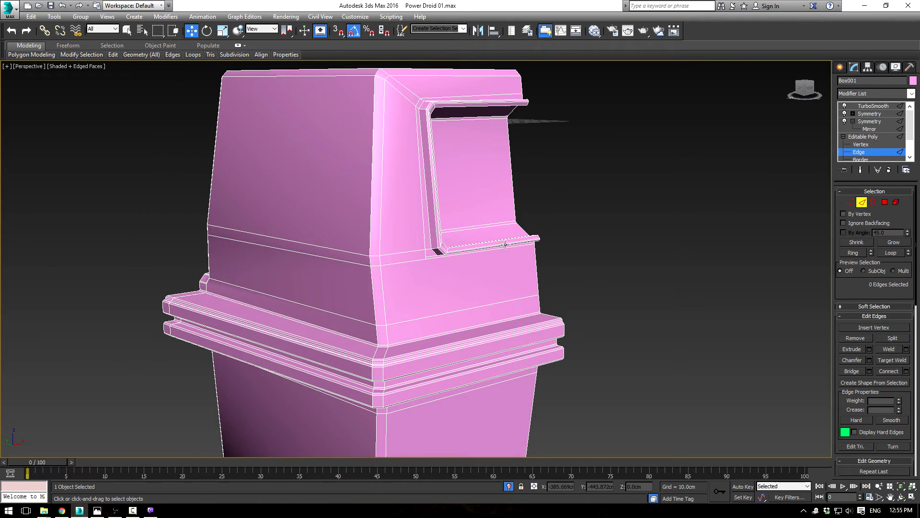
scroll(471, 266, "up", 6)
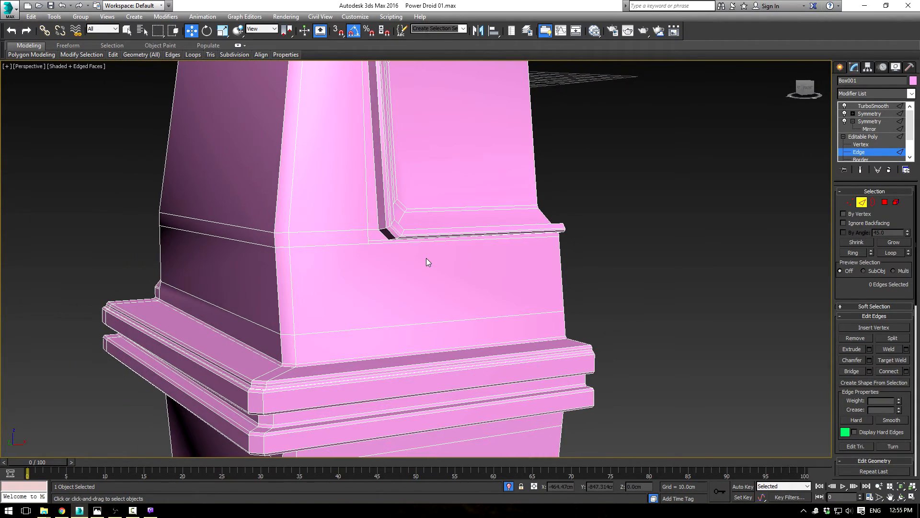
scroll(427, 260, "down", 2)
middle_click_drag(427, 257, 493, 232)
scroll(565, 237, "up", 4)
scroll(611, 237, "down", 3)
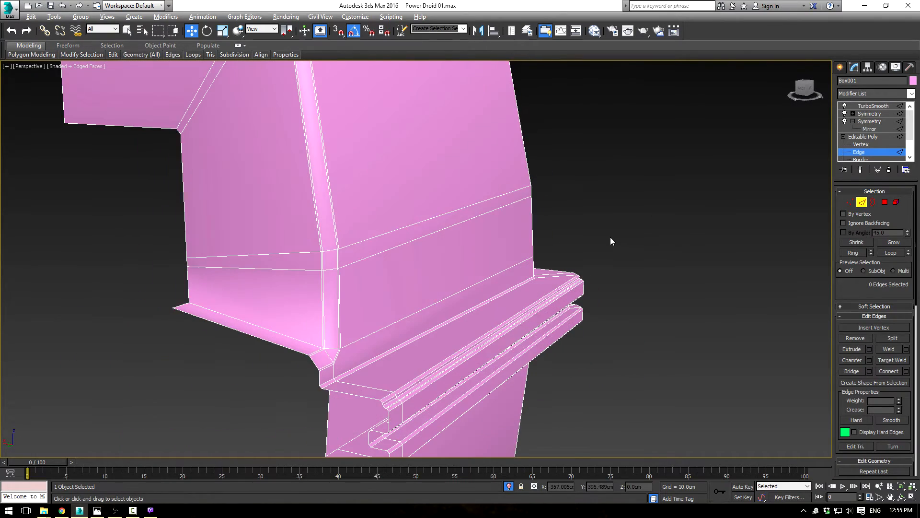
middle_click_drag(610, 237, 603, 234, "alt")
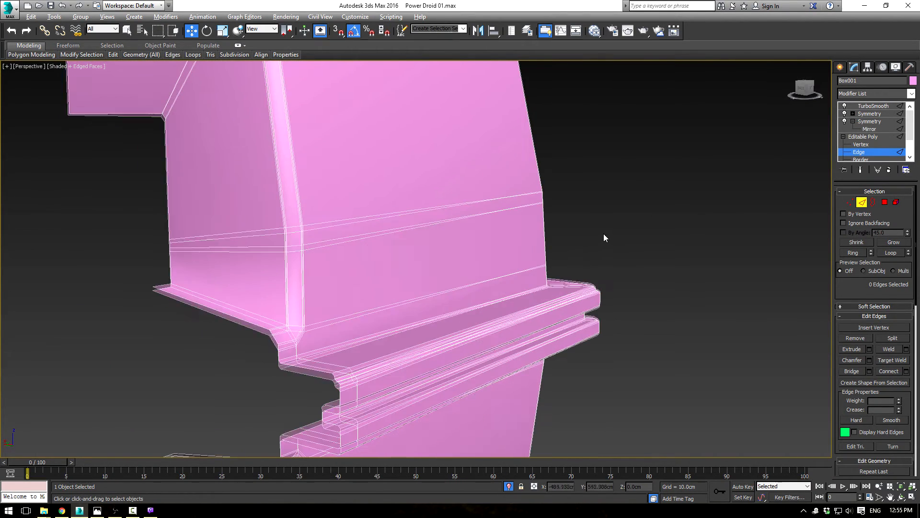
left_click(393, 304)
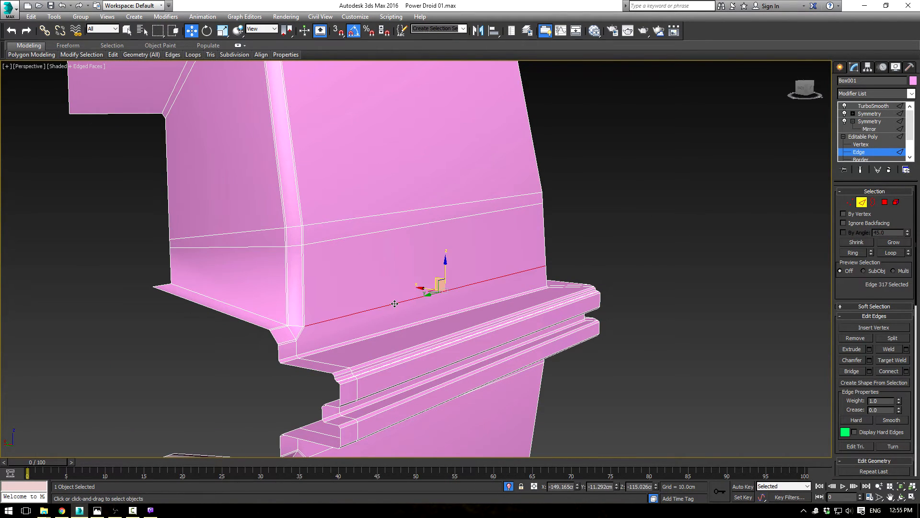
left_click(459, 321)
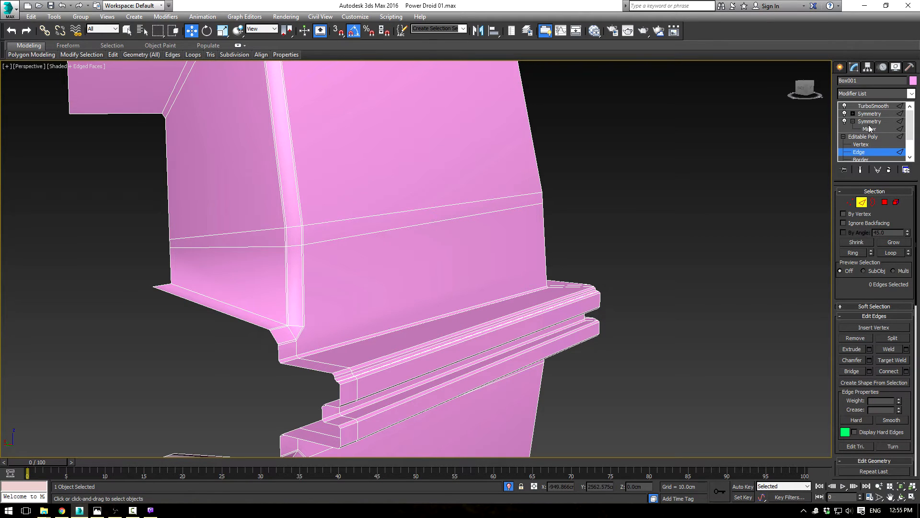
Step: Check the smoothed shading around the lower end of the side groove with the edges hidden
left_click(874, 106)
key("F4")
mouse_move(655, 291)
middle_mouse_down("alt")
mouse_move(667, 268)
mouse_move(606, 273)
mouse_move(657, 284)
middle_mouse_up("alt")
scroll(604, 280, "down", 3)
scroll(371, 270, "up", 6)
middle_click_drag(424, 285, 359, 228, "alt")
scroll(352, 220, "up", 5)
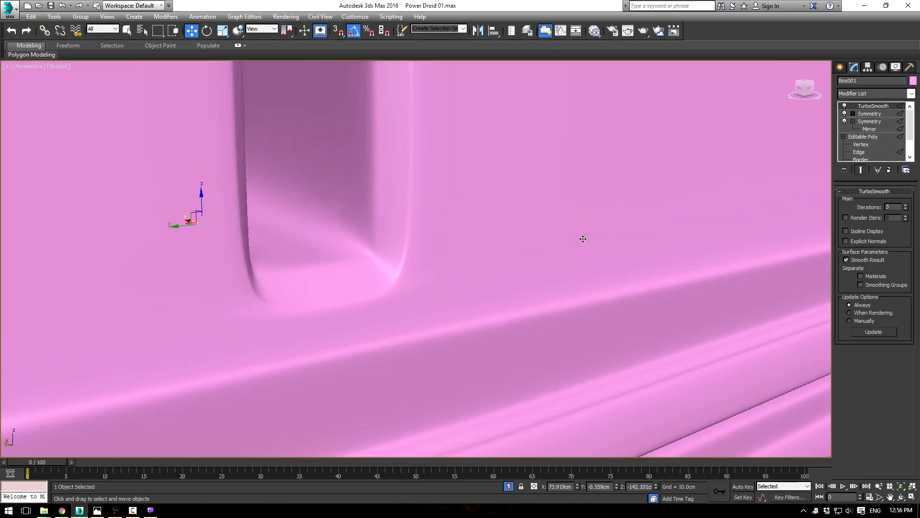
Step: Cut a new supporting edge along the lower inner edge of the side groove on the base mesh, ending at its corner
key("F4")
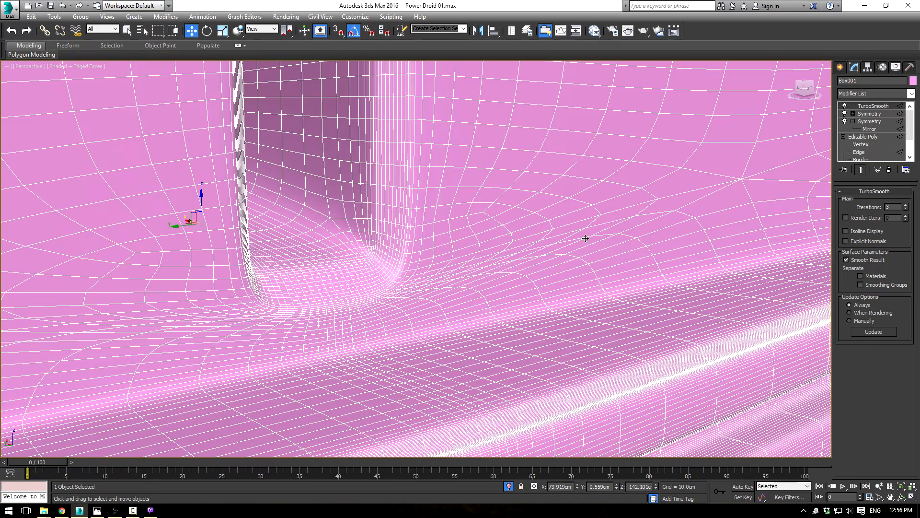
left_click(873, 138)
key("2")
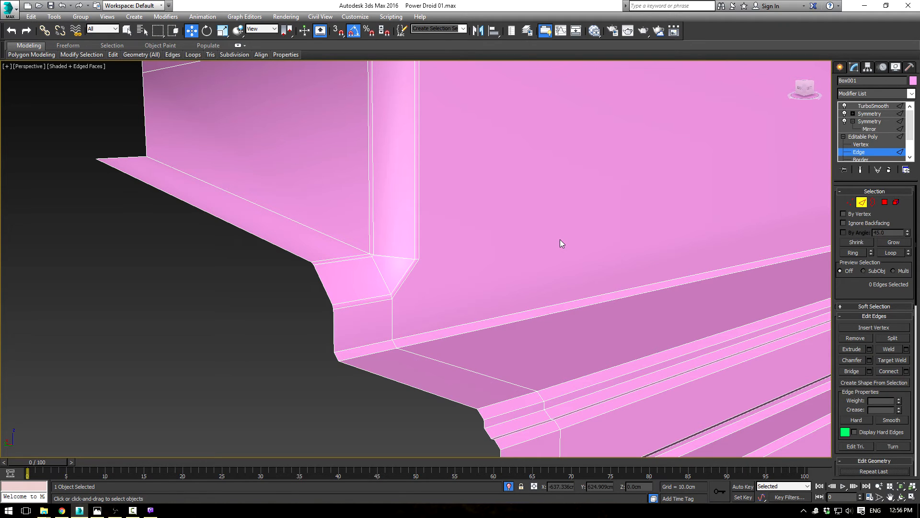
scroll(438, 255, "up", 4)
middle_click_drag(413, 244, 508, 254)
scroll(492, 249, "down", 3)
middle_click_drag(508, 254, 584, 291)
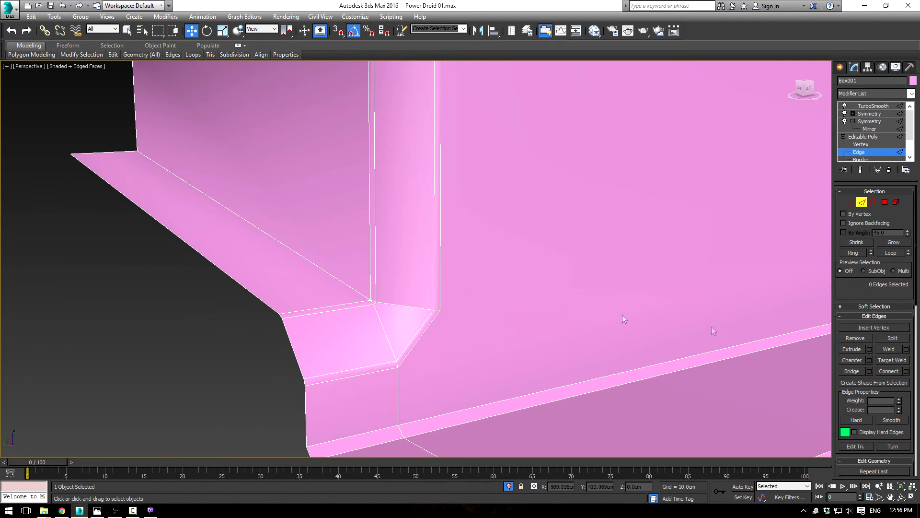
mouse_move(848, 291)
left_mouse_down()
mouse_move(842, 210)
mouse_move(840, 289)
left_mouse_up()
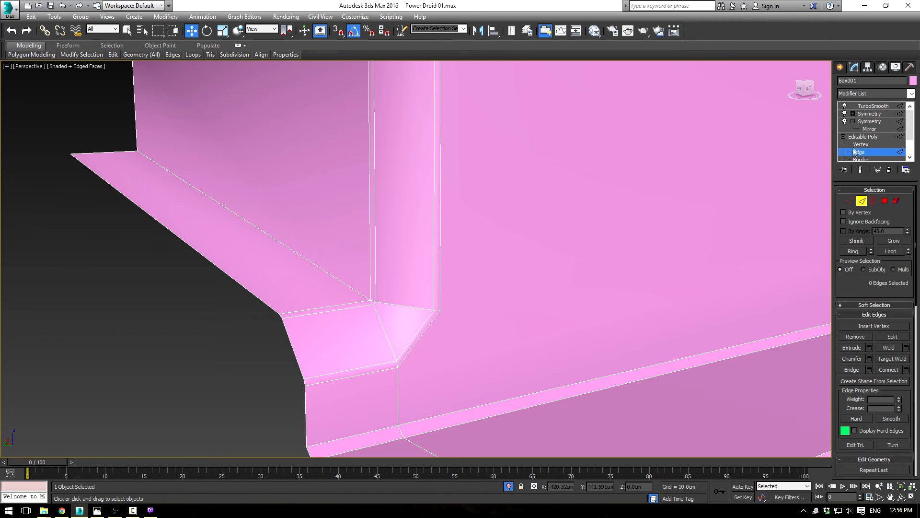
left_click(855, 151)
left_click(887, 421)
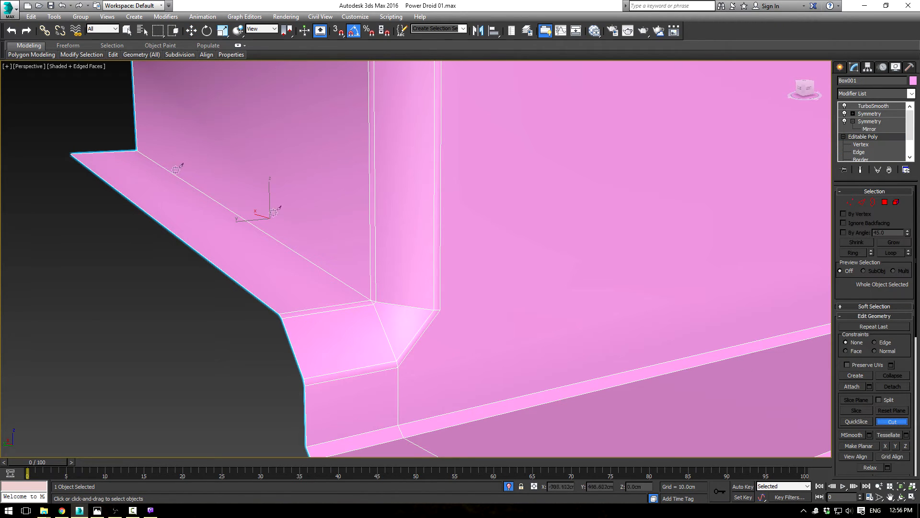
left_click(131, 151)
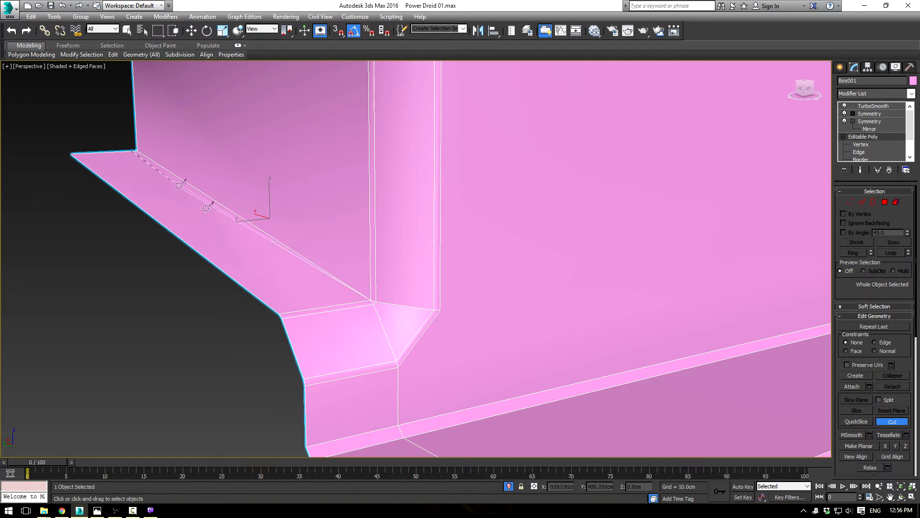
left_click(372, 304)
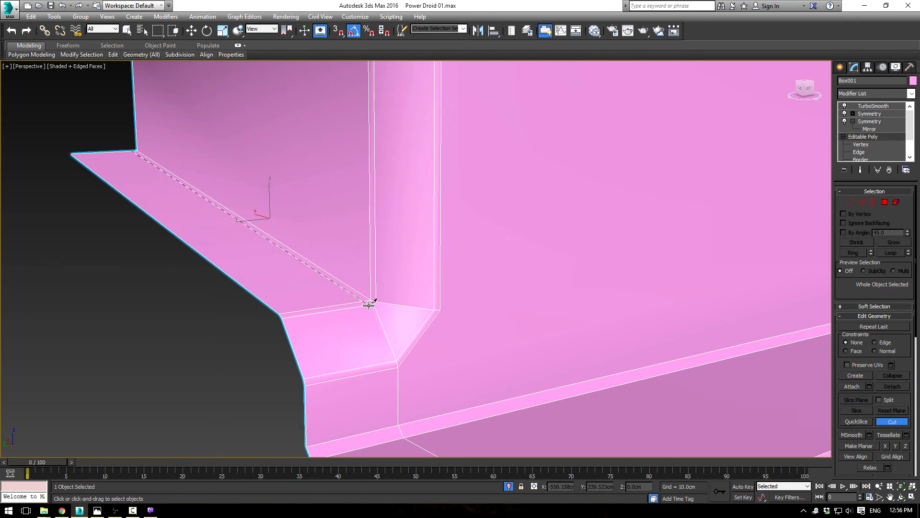
left_click(371, 304)
right_click(381, 312)
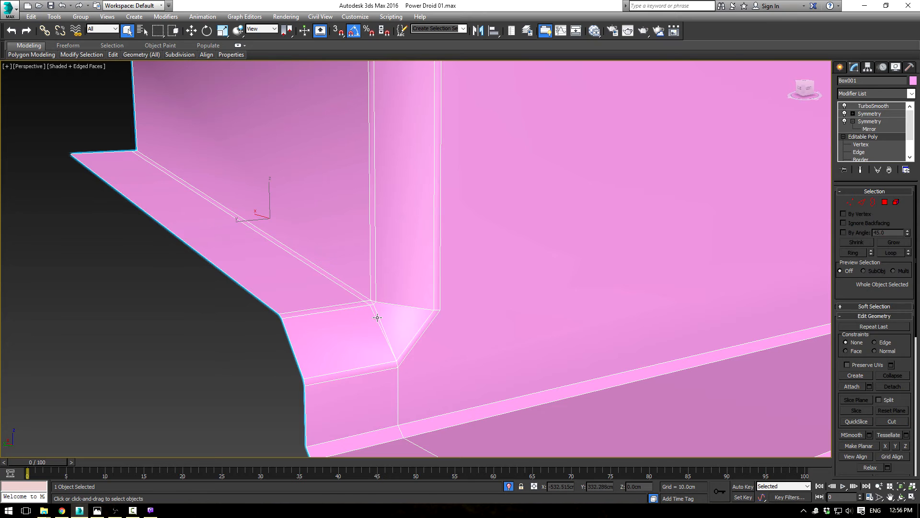
Step: Examine the diagonal and short edges where the new cut meets the side groove's lower inner corner
left_click(380, 315)
left_click(859, 152)
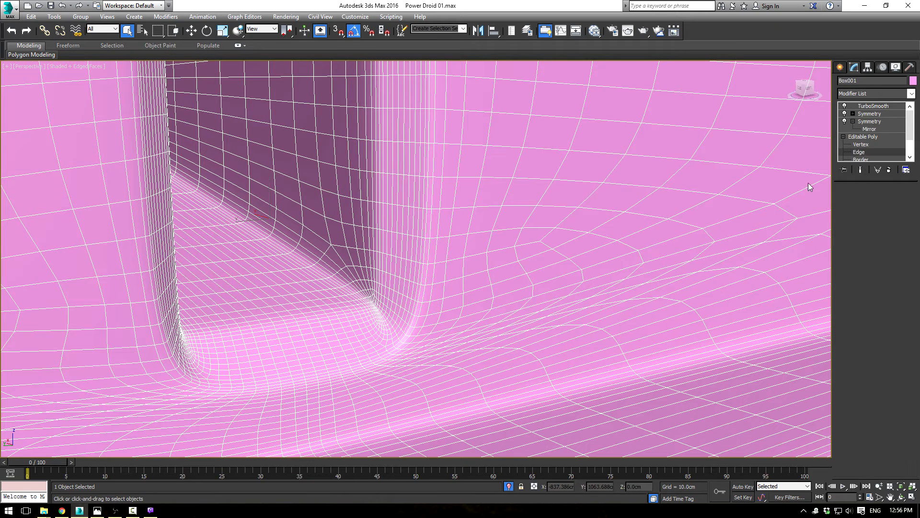
left_click(377, 309)
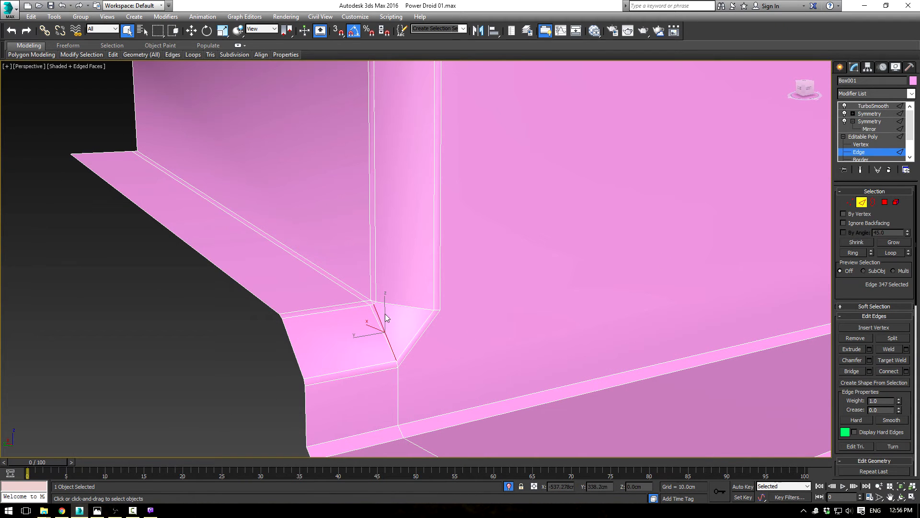
left_click(410, 324)
scroll(377, 311, "up", 2)
scroll(377, 314, "down", 2)
left_click(381, 302)
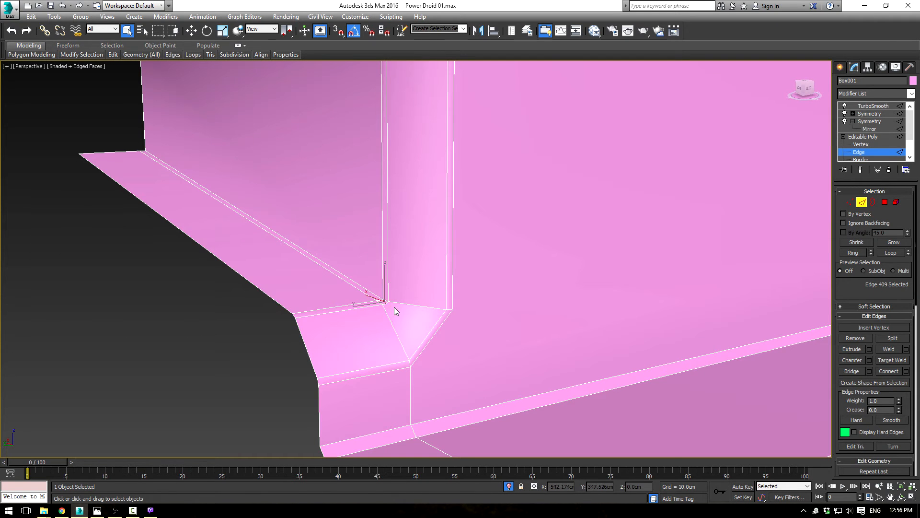
left_click(403, 308)
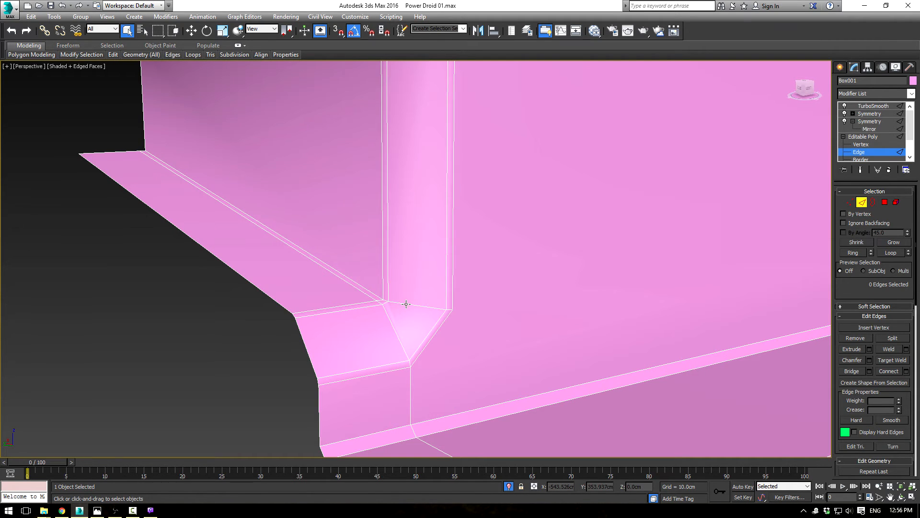
Step: Check the smoothed shading of the side groove's lower end with the edges hidden
left_click(872, 107)
key("F4")
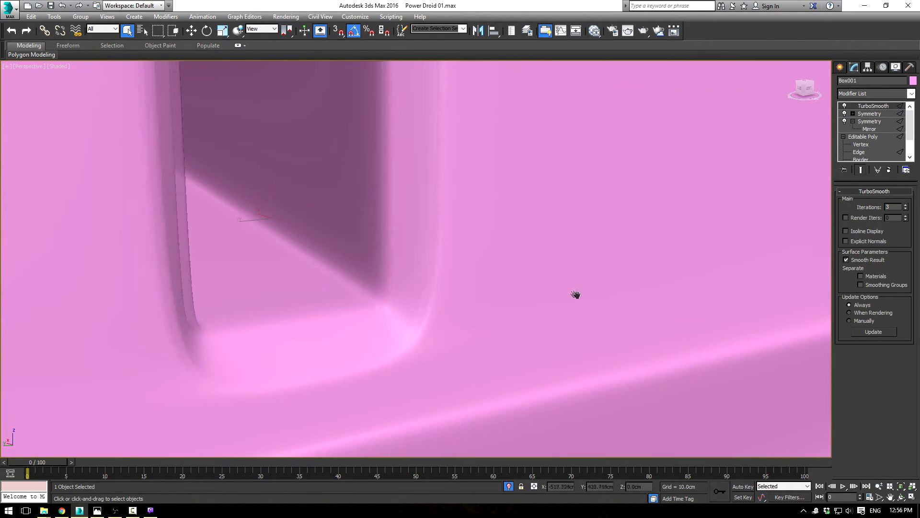
scroll(578, 296, "down", 3)
middle_click_drag(574, 294, 541, 288, "alt")
scroll(463, 266, "up", 4)
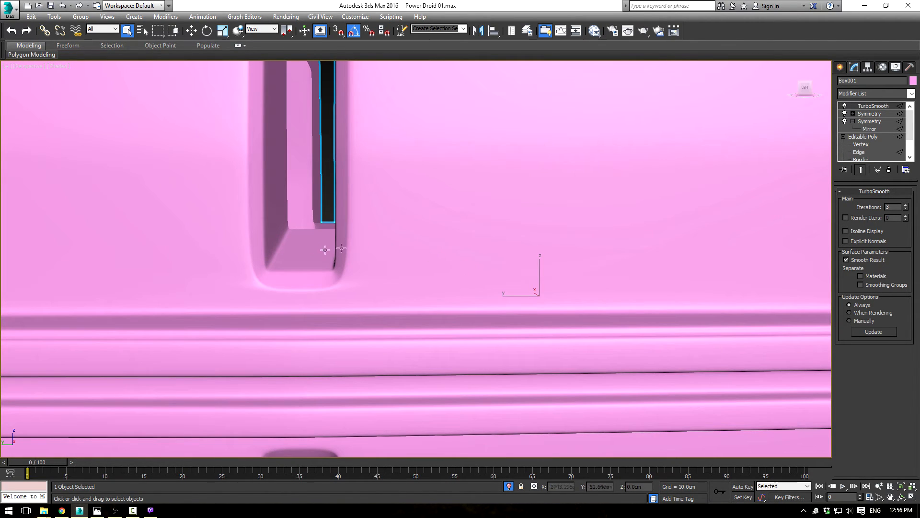
Step: Raise the upper edge along the groove's lower inner corner, together with its short connecting edge, to widen the bevel
left_click(861, 144)
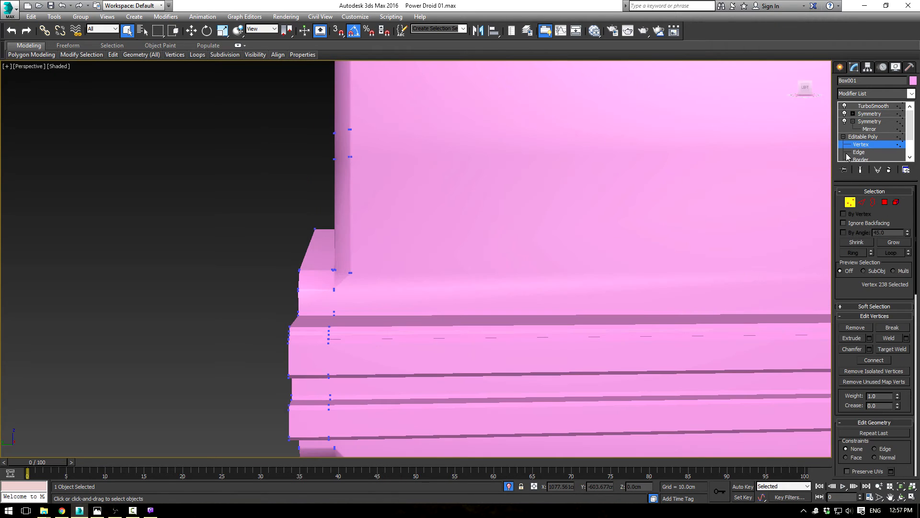
left_click(859, 152)
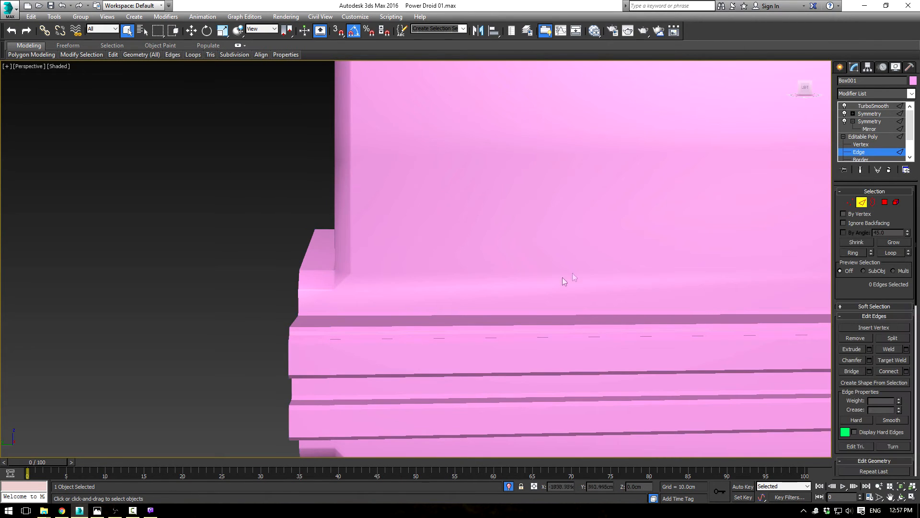
key("F3")
mouse_move(422, 297)
middle_mouse_down()
mouse_move(473, 284)
mouse_move(417, 229)
mouse_move(387, 256)
middle_mouse_up()
key("F3")
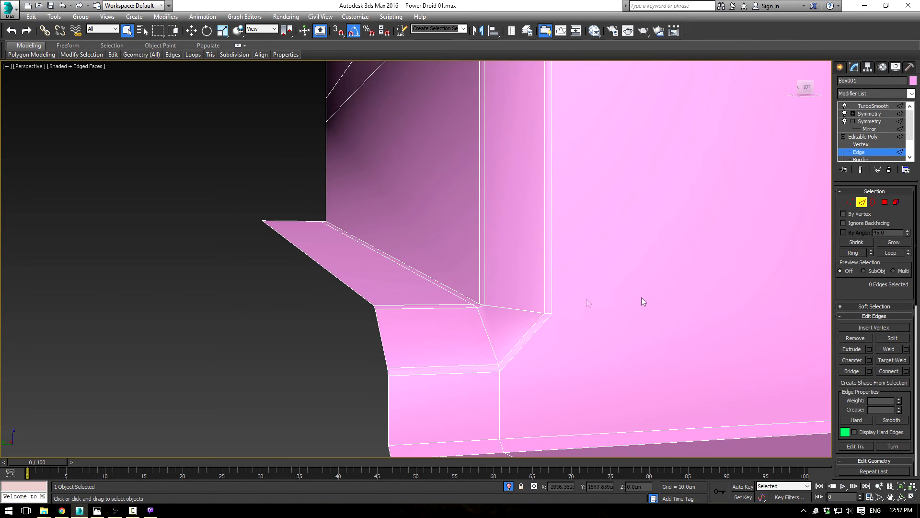
left_click(462, 294)
left_click(482, 301, "ctrl")
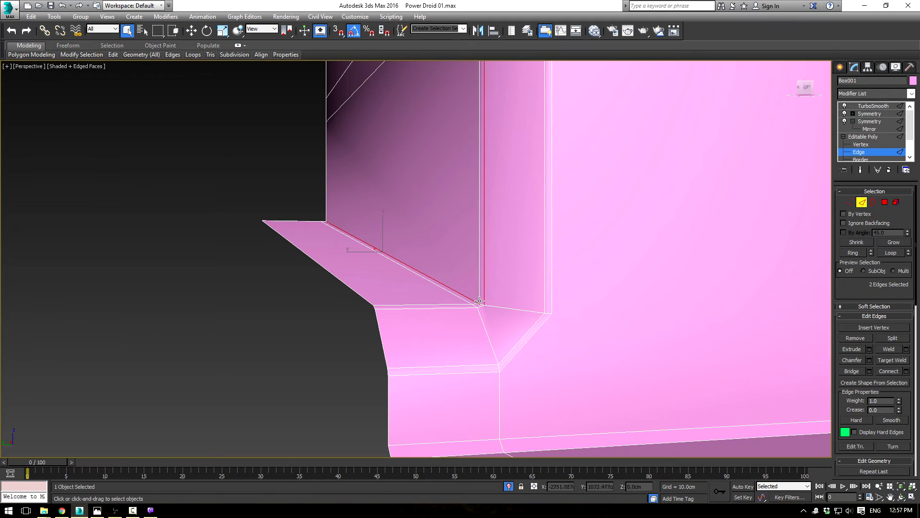
left_click(480, 301, "alt")
scroll(485, 308, "up", 5)
scroll(485, 308, "down", 4)
middle_click_drag(588, 337, 471, 261)
scroll(471, 261, "down", 1)
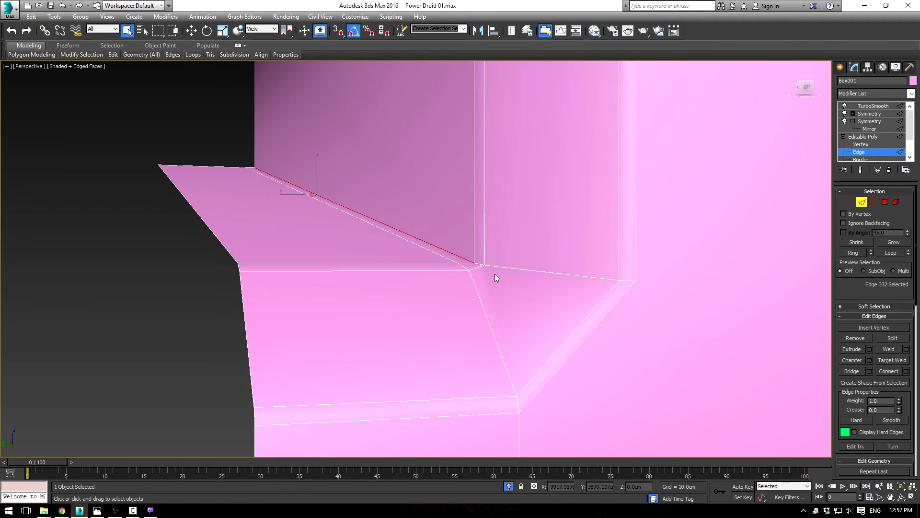
scroll(471, 262, "up", 3)
left_click(441, 249, "ctrl")
scroll(450, 221, "down", 3)
key("w")
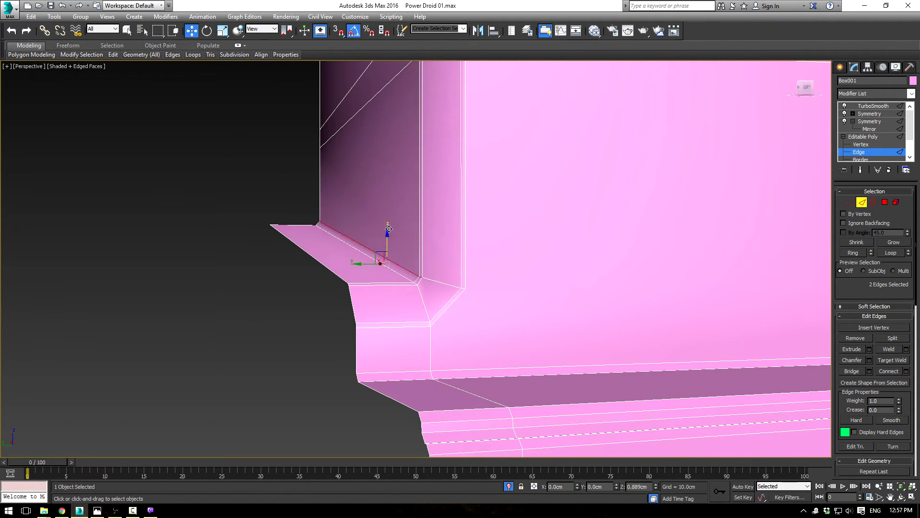
middle_click_drag(389, 232, 404, 296, "alt")
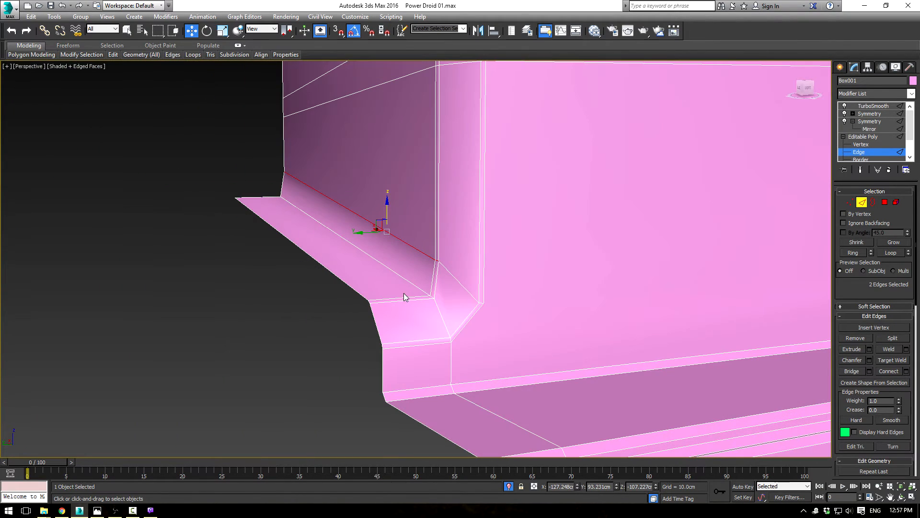
Step: Shift the lower edge of the groove's inner bevel and its short end edge sideways along Y, away from the groove wall
left_click(411, 282)
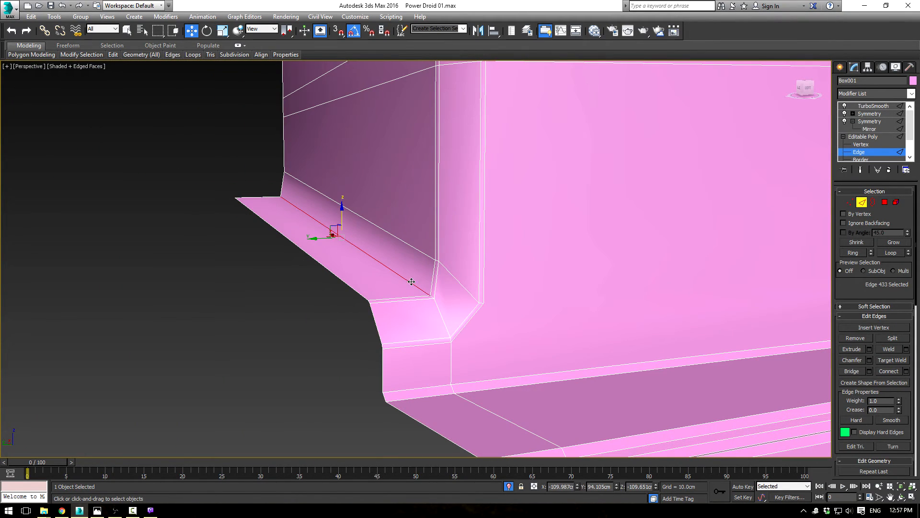
left_click(432, 297, "ctrl")
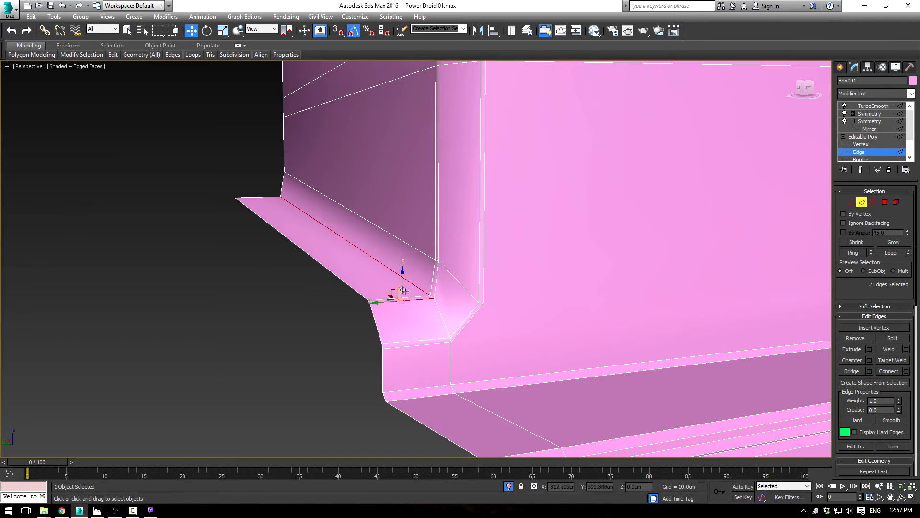
scroll(434, 294, "up", 2)
left_click_drag(289, 205, 230, 206)
scroll(267, 215, "down", 3)
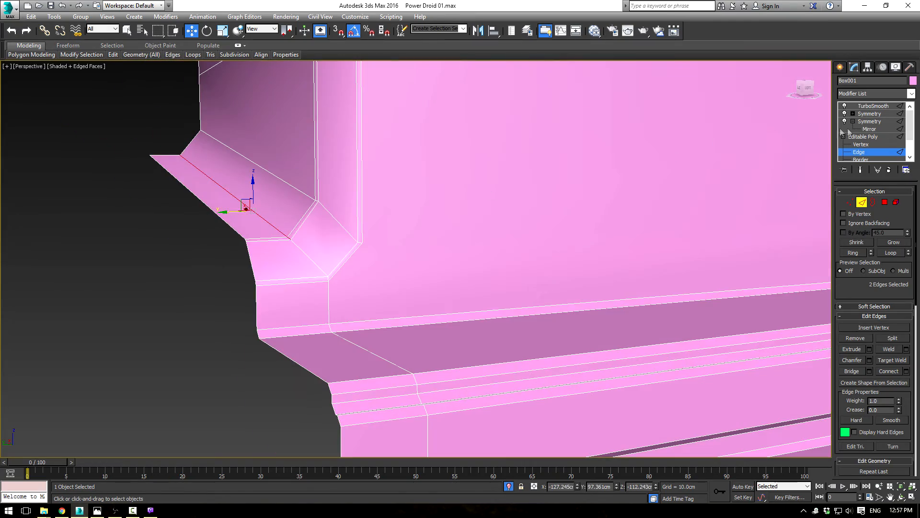
Step: Inspect the smoothed groove and the surrounding side surface after the bevel change, with the edges hidden
left_click(858, 137)
left_click(874, 106)
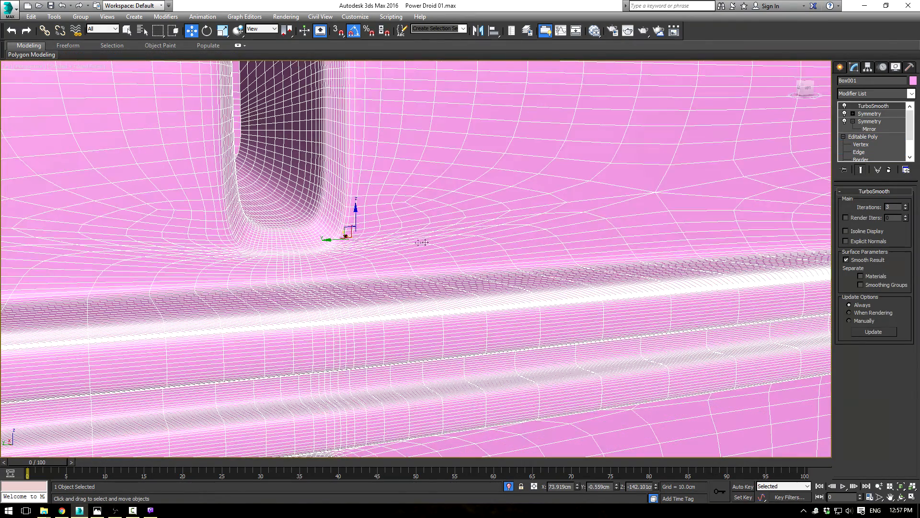
key("F4")
scroll(411, 255, "down", 3)
scroll(526, 261, "down", 2)
middle_click_drag(524, 261, 496, 263, "alt")
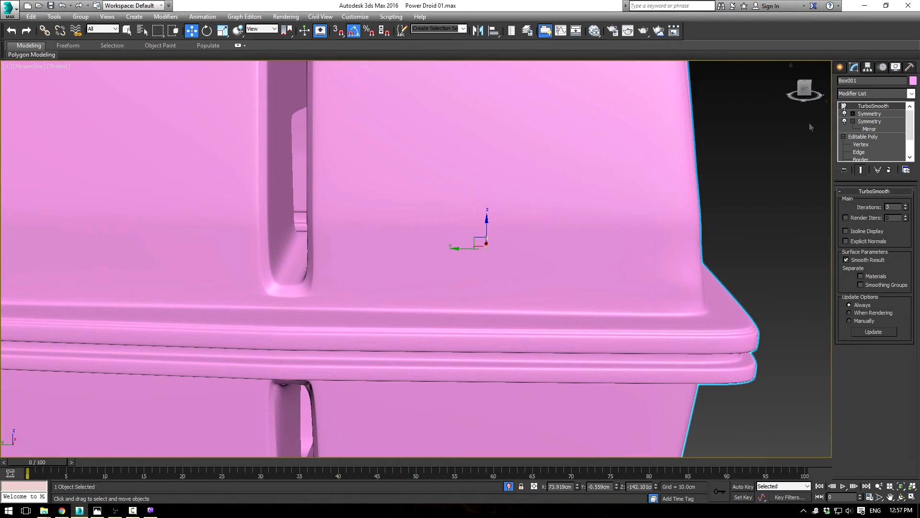
Step: Remove the pairs of horizontal edges crossing the upper body's side panel and the side groove's inner wall
left_click(861, 138)
left_click(859, 152)
key("F4")
middle_click_drag(614, 303, 532, 279)
middle_click_drag(494, 276, 493, 245, "alt")
left_click(397, 217)
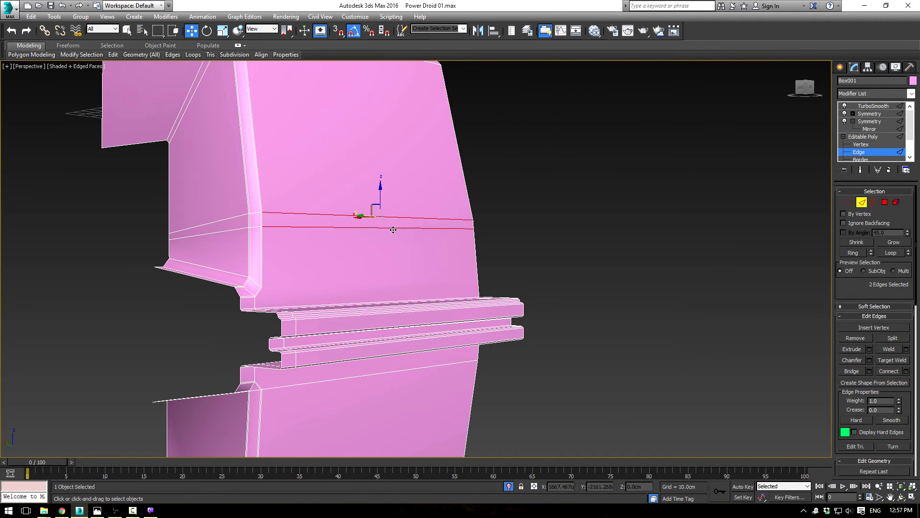
left_click(330, 240)
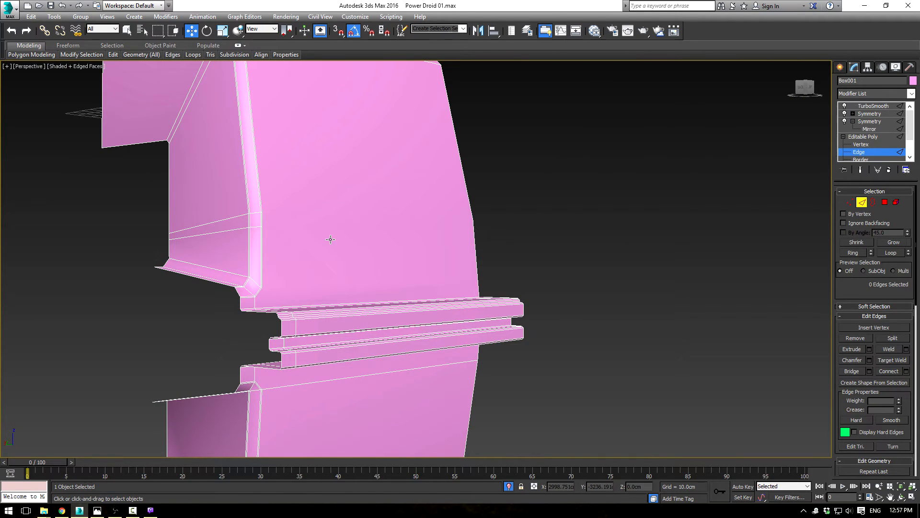
left_click(232, 218)
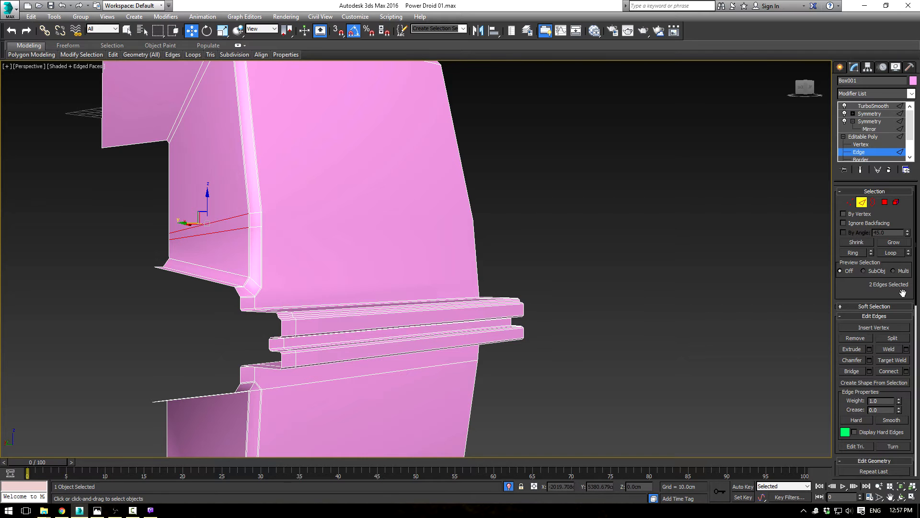
left_click(861, 240)
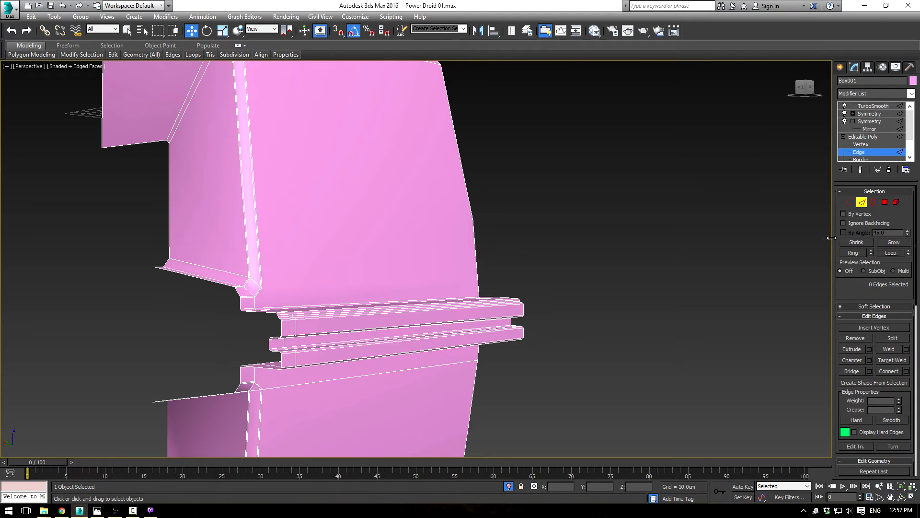
Step: Examine the edge flow around the upper body's front corner below the recess in shaded and wireframe display
middle_click_drag(530, 225, 409, 230, "alt")
scroll(384, 259, "up", 3)
mouse_move(350, 289)
middle_mouse_down("alt")
mouse_move(359, 287)
mouse_move(348, 291)
middle_mouse_up("alt")
left_click(315, 293)
left_click(294, 289)
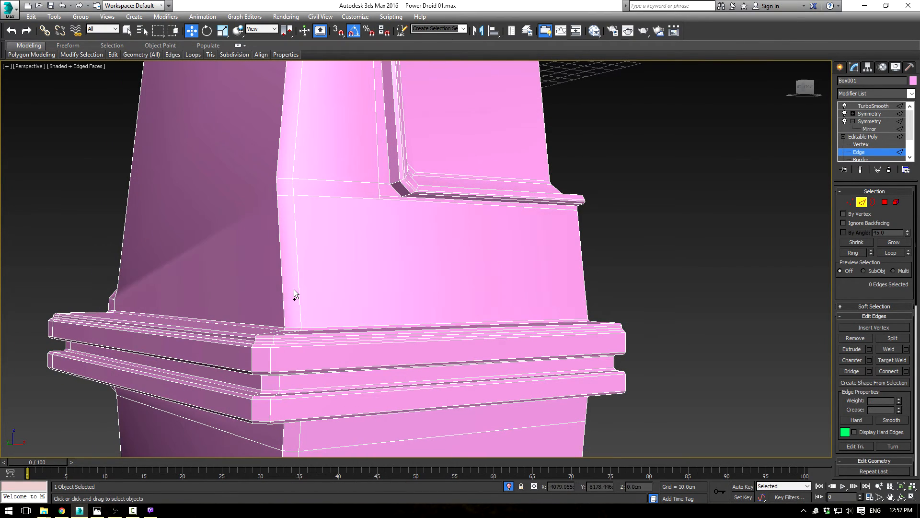
scroll(294, 290, "up", 5)
mouse_move(354, 275)
middle_mouse_down("alt")
mouse_move(376, 269)
mouse_move(290, 268)
mouse_move(326, 273)
middle_mouse_up("alt")
key("F3")
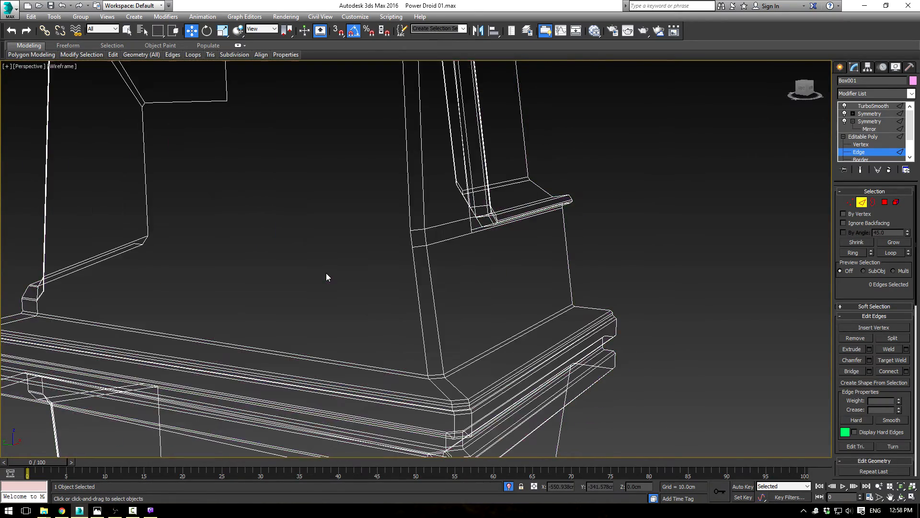
key("F3")
scroll(425, 311, "down", 2)
scroll(372, 304, "down", 5)
middle_click_drag(372, 304, 387, 303, "alt")
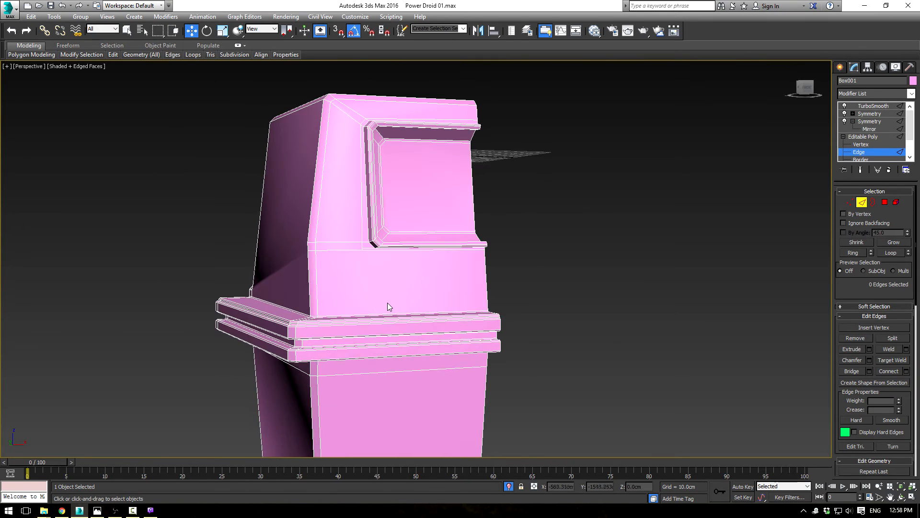
Step: Remove the two short horizontal edges across the upper body's front corner bevel together with their vertices
scroll(388, 303, "up", 3)
key("ctrl+BackSpace")
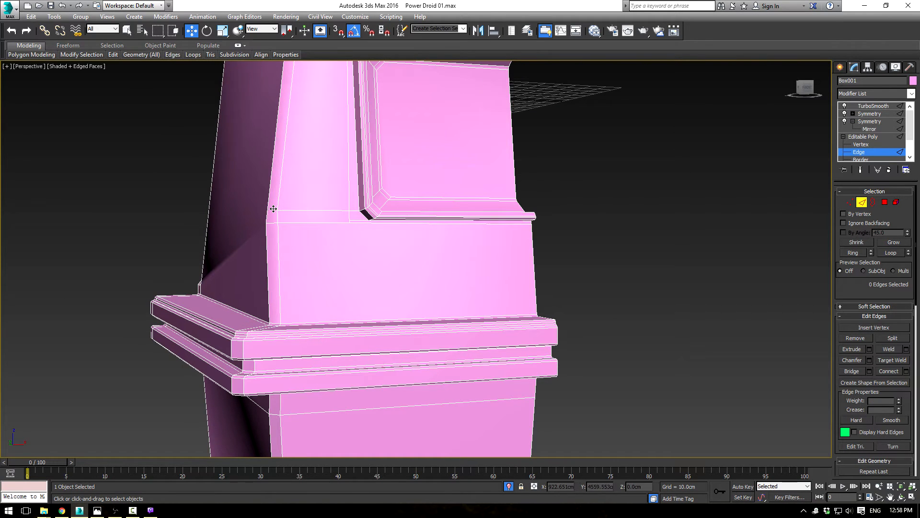
key("ctrl+BackSpace")
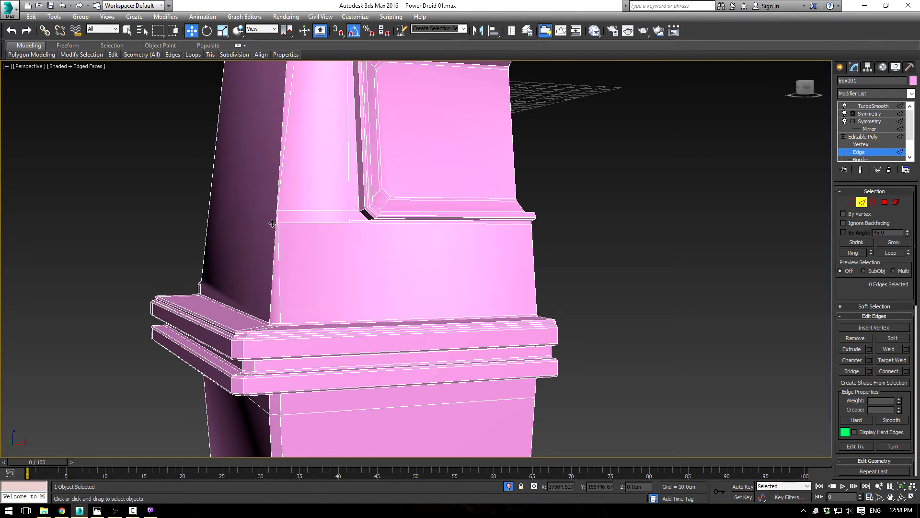
middle_click_drag(315, 234, 290, 301)
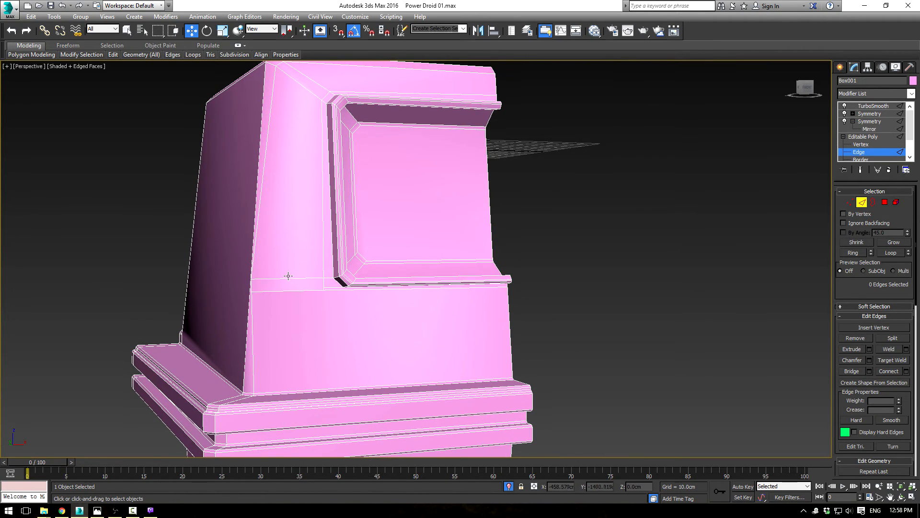
Step: Remove the two short horizontal edges joining the upper body's front corner to the lower corner of the recess's border loop
key("ctrl+BackSpace")
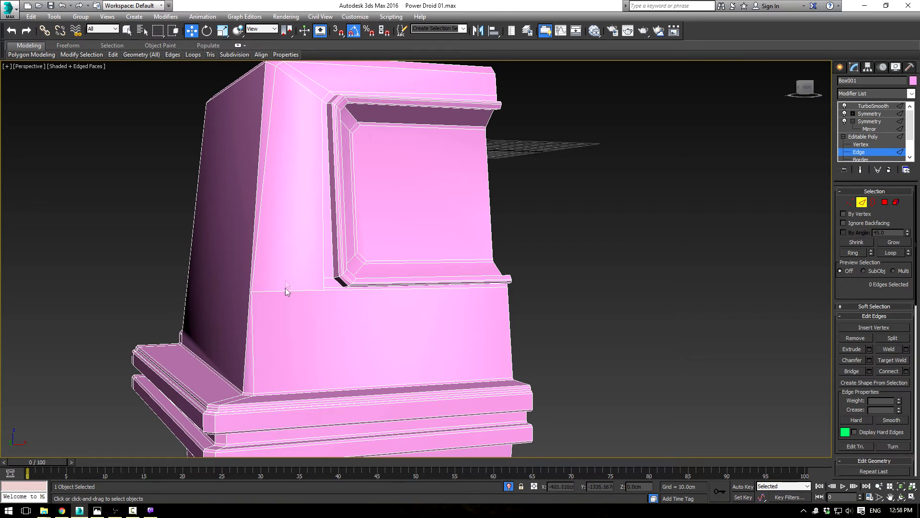
key("ctrl+BackSpace")
mouse_move(284, 293)
middle_mouse_down("alt")
mouse_move(292, 281)
mouse_move(260, 286)
mouse_move(280, 292)
middle_mouse_up("alt")
scroll(280, 292, "up", 3)
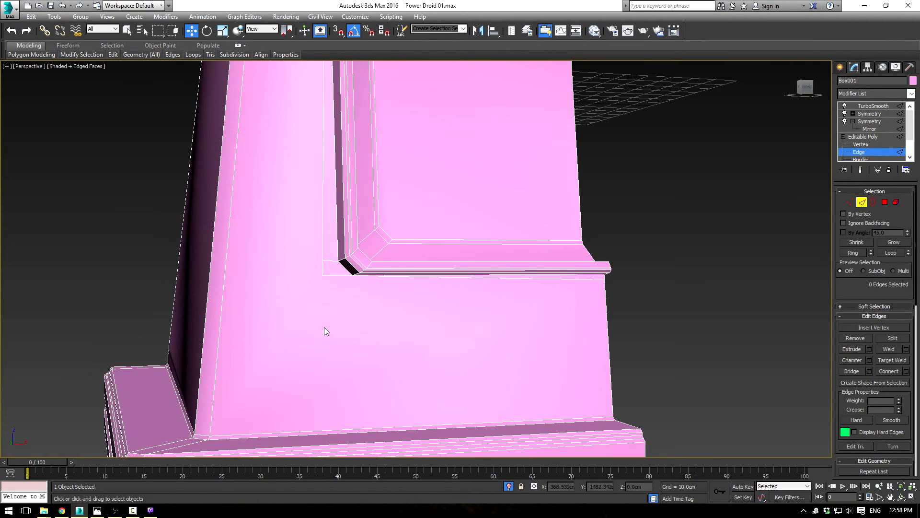
Step: Move the two vertices at the lower corner of the recess's border loop to form a diagonal following the recess's beveled corner
middle_click_drag(321, 327, 291, 295)
left_click(849, 202)
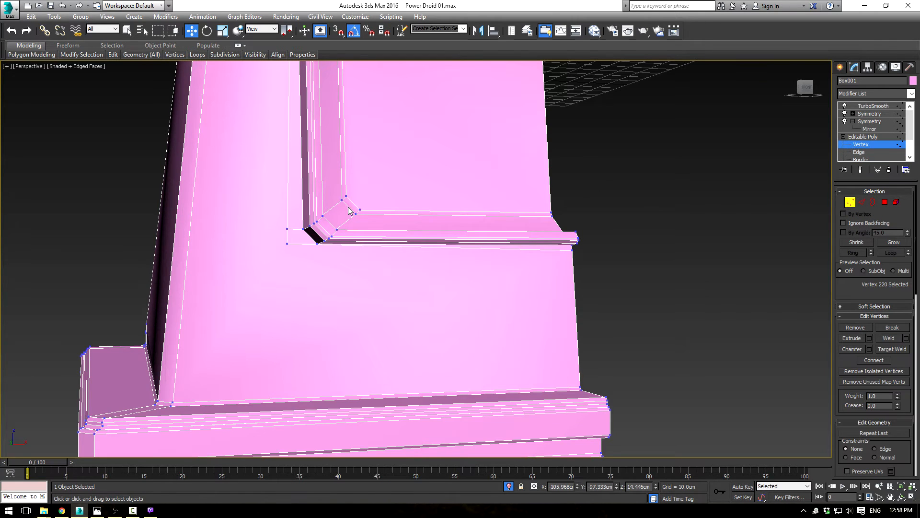
left_click(288, 243)
mouse_move(288, 243)
middle_mouse_down("alt")
mouse_move(367, 281)
mouse_move(300, 239)
middle_mouse_up("alt")
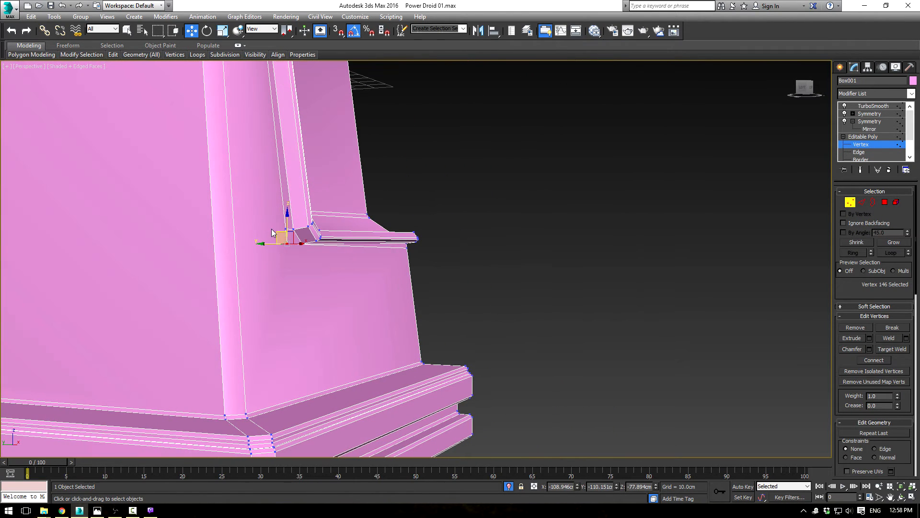
middle_click_drag(399, 263, 333, 259, "alt")
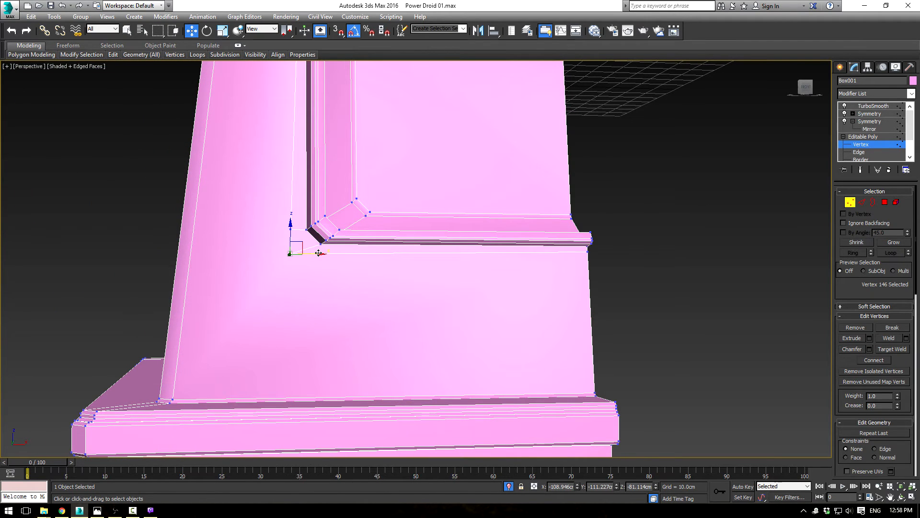
left_click_drag(340, 252, 340, 252)
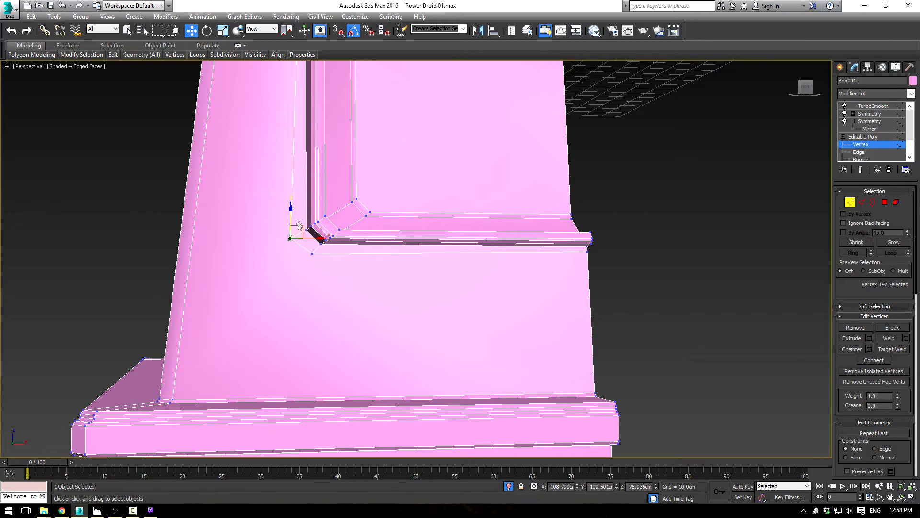
scroll(305, 224, "down", 4)
middle_click_drag(355, 219, 358, 259)
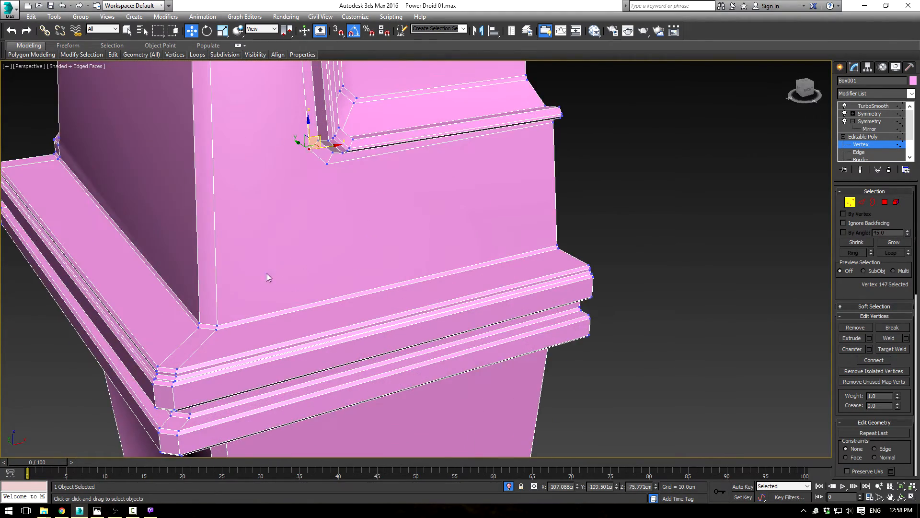
Step: Inspect the smoothed front recess and upper body in shaded and wireframe display
scroll(267, 275, "up", 2)
scroll(219, 336, "down", 2)
middle_click_drag(263, 294, 284, 287)
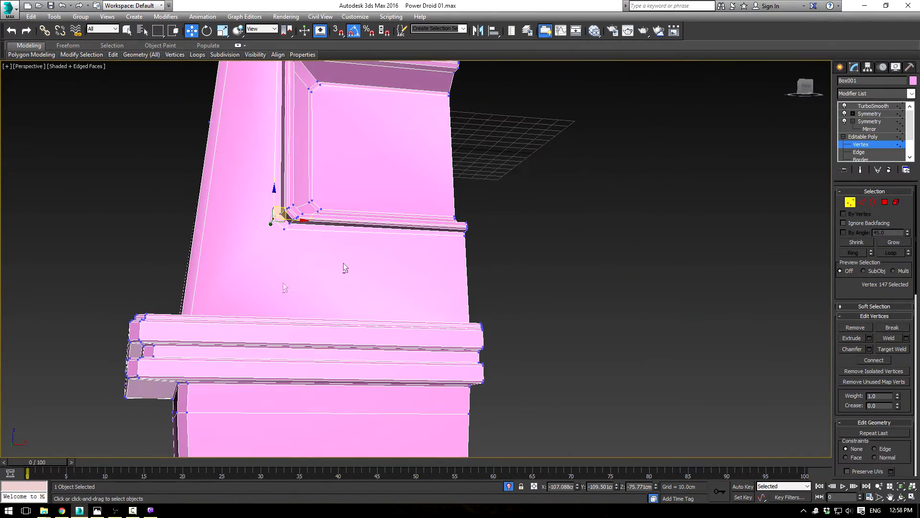
left_click(868, 138)
left_click(867, 107)
left_click(740, 208)
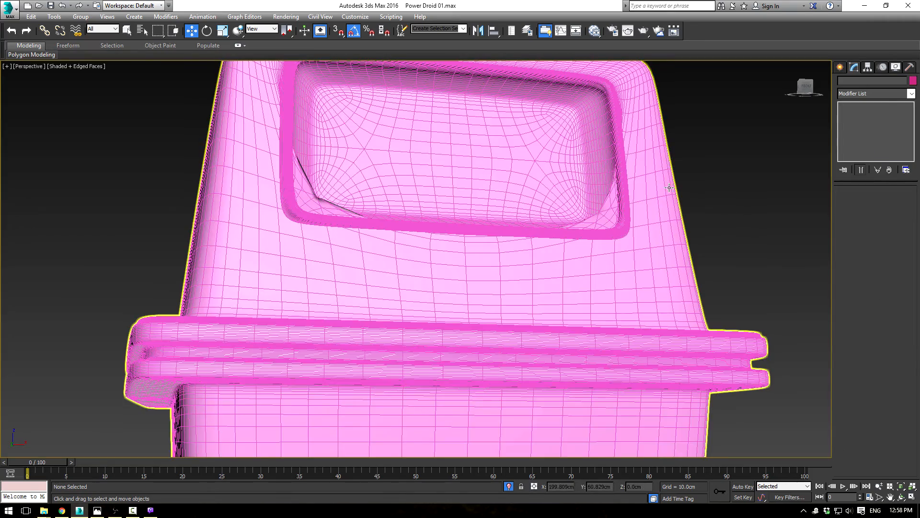
key("F3")
scroll(445, 207, "down", 2)
key("F3")
key("F3")
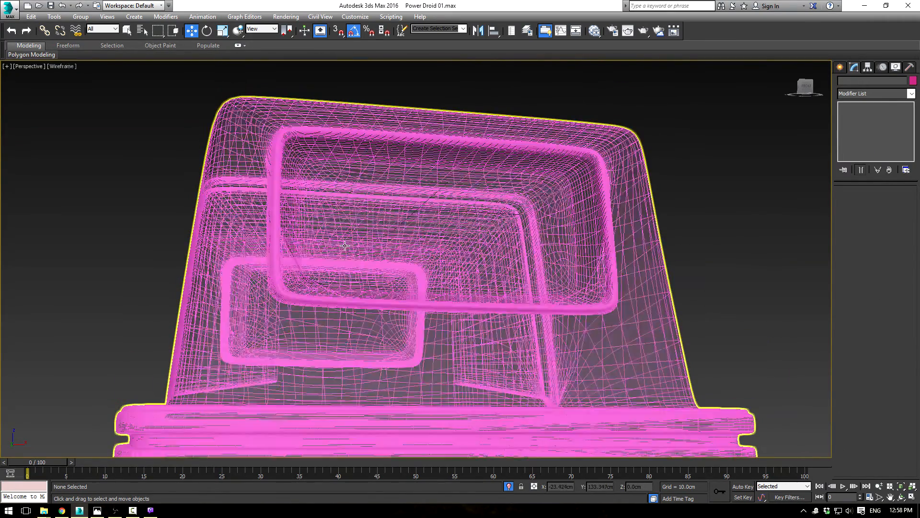
Step: Examine the unsmoothed edges between the recess's lower corner and the base of the upper body's front corner
left_click(420, 242)
left_click(859, 151)
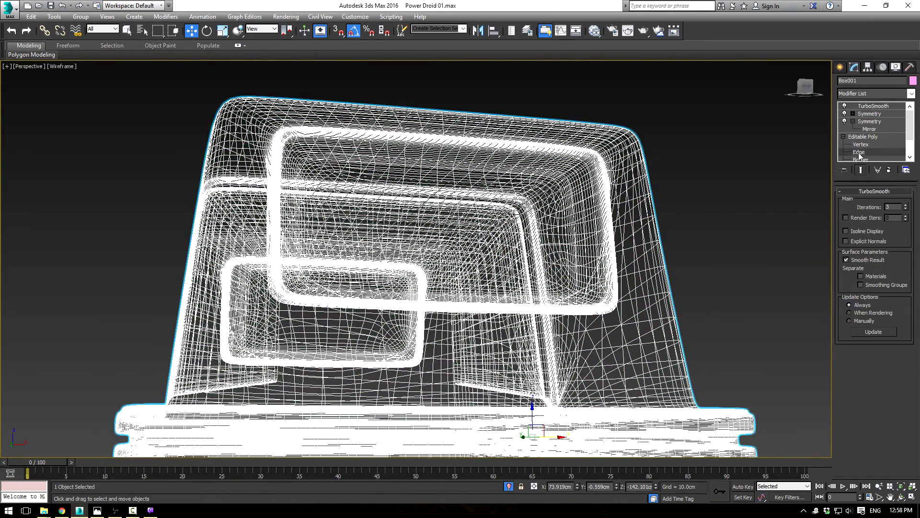
scroll(316, 253, "up", 3)
key("F3")
middle_click_drag(392, 240, 413, 223)
scroll(397, 236, "up", 3)
middle_click_drag(349, 257, 414, 147, "alt")
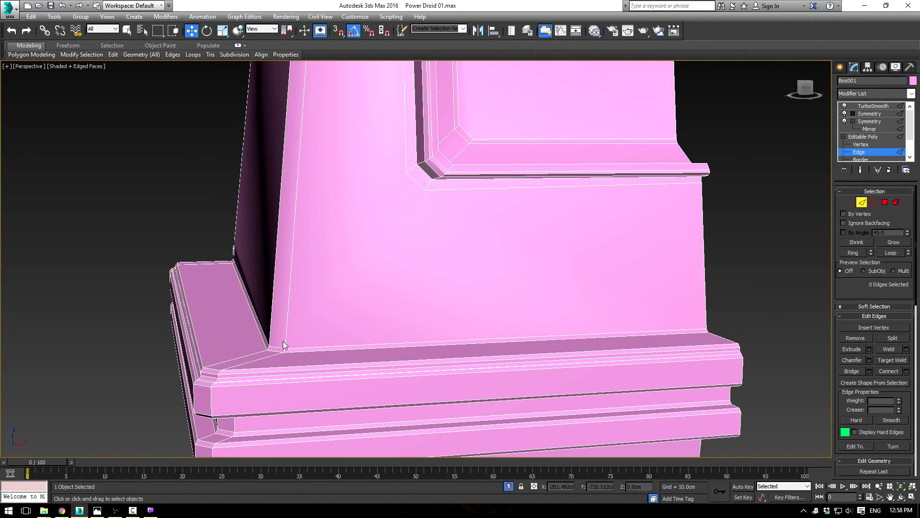
middle_click_drag(424, 269, 394, 105, "alt")
scroll(394, 105, "down", 5)
middle_click_drag(521, 272, 371, 180)
scroll(393, 187, "up", 5)
scroll(346, 232, "down", 1)
middle_click_drag(346, 232, 508, 197)
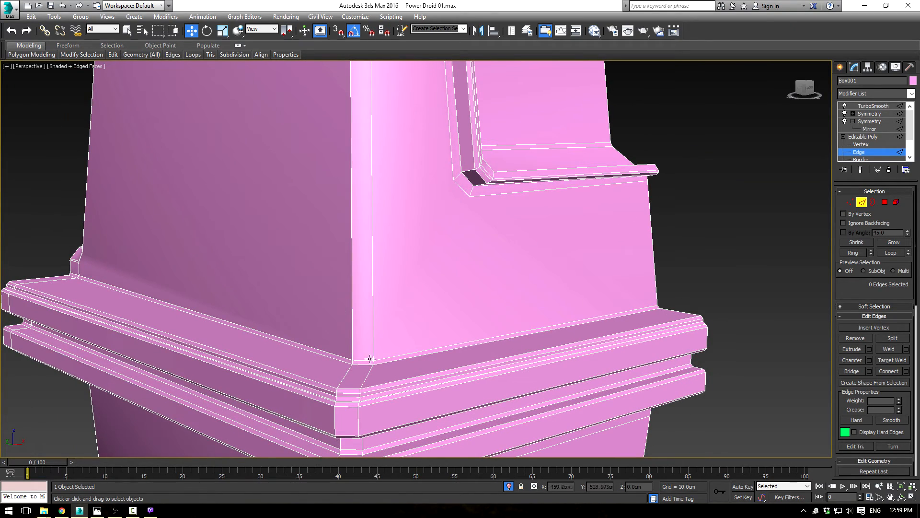
Step: Cut two diagonal edges from the recess border's lower corner vertices down to the base of the upper body's front corner bevel
left_click(870, 130)
left_click(867, 138)
left_click(874, 137)
left_click(891, 422)
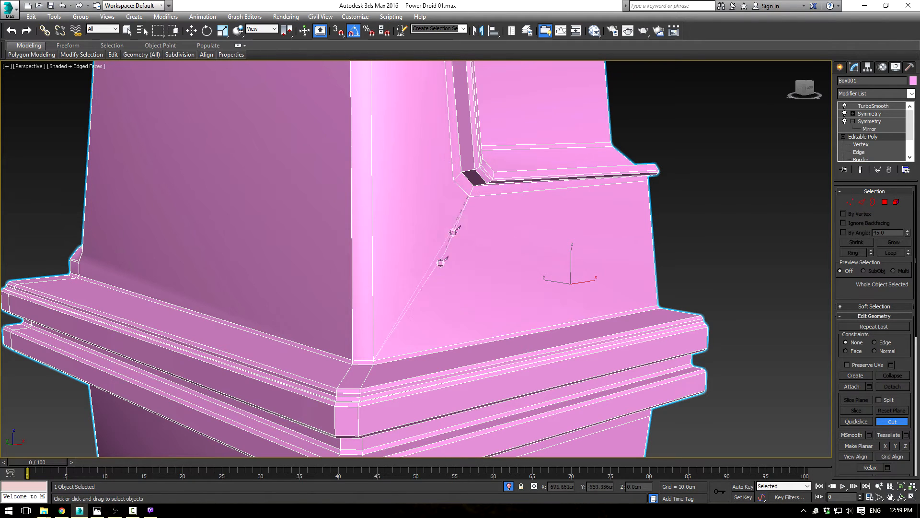
left_click(373, 360)
right_click(477, 307)
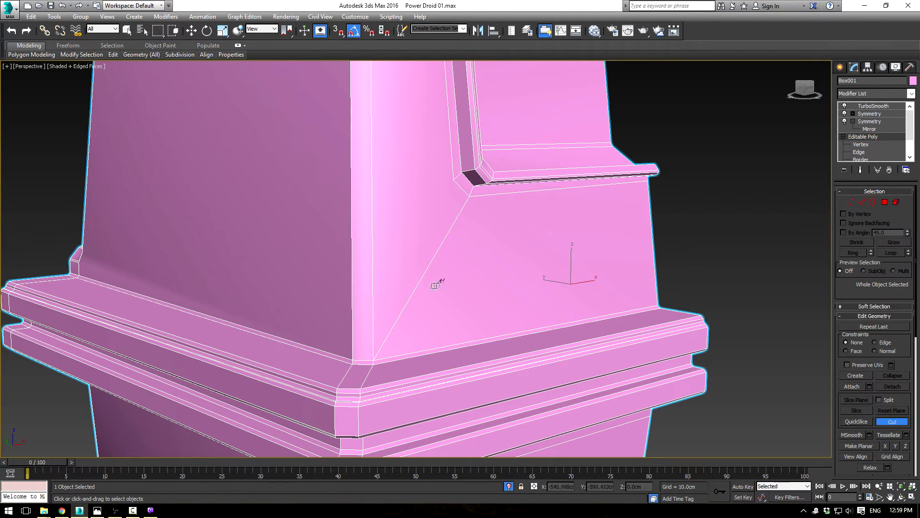
left_click(353, 359)
Step: Inspect the smoothed front corner and the side groove's lower end with the edges hidden
middle_click_drag(529, 256, 672, 220, "alt")
left_click(874, 106)
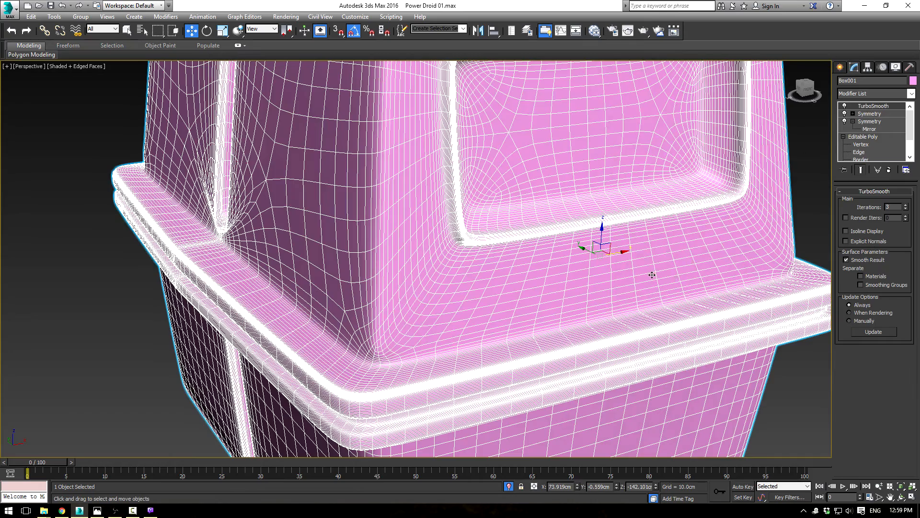
key("F4")
scroll(580, 300, "down", 5)
mouse_move(576, 307)
middle_mouse_down("alt")
mouse_move(617, 286)
mouse_move(668, 300)
mouse_move(569, 294)
mouse_move(583, 289)
mouse_move(506, 298)
mouse_move(612, 306)
middle_mouse_up("alt")
scroll(612, 306, "up", 3)
middle_click_drag(395, 257, 530, 299, "alt")
scroll(487, 290, "up", 3)
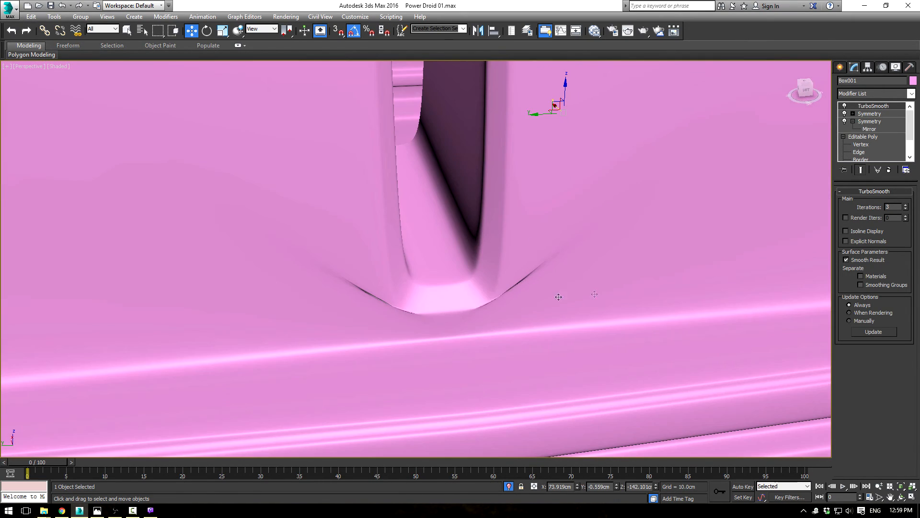
Step: Examine the unsmoothed mesh at the side groove's lower end and along the side panel to the front corner
left_click(869, 137)
left_click(866, 144)
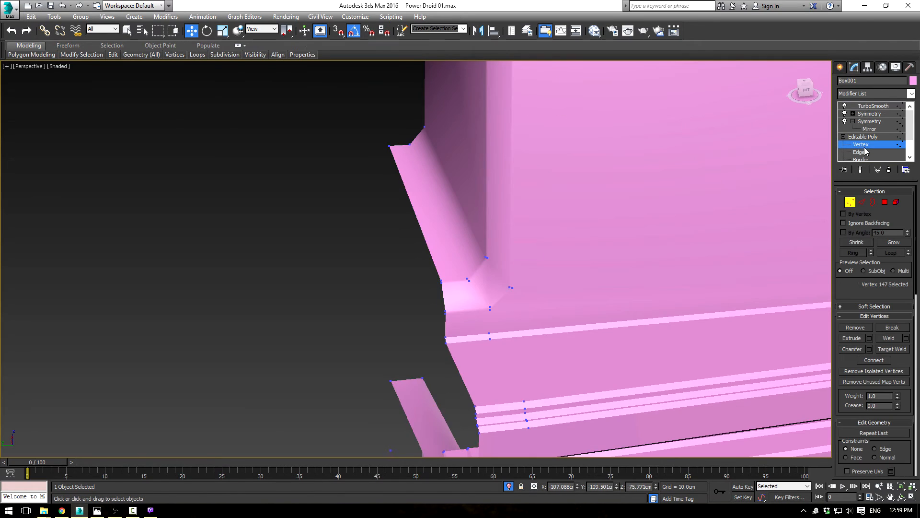
key("F3")
key("F3")
key("F3")
mouse_move(560, 326)
middle_mouse_down()
mouse_move(547, 287)
mouse_move(485, 211)
middle_mouse_up()
scroll(474, 215, "down", 2)
key("F3")
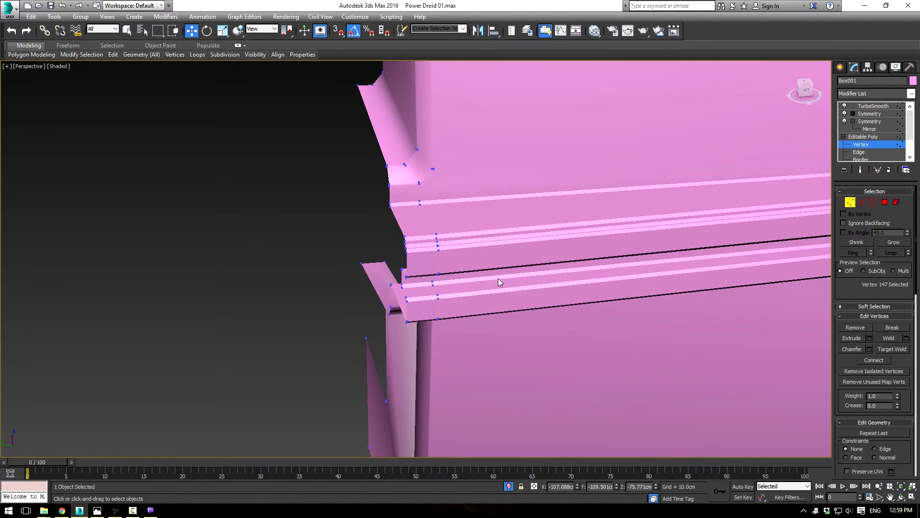
scroll(490, 282, "down", 5)
middle_click_drag(581, 247, 400, 224)
scroll(465, 230, "up", 8)
scroll(314, 228, "down", 5)
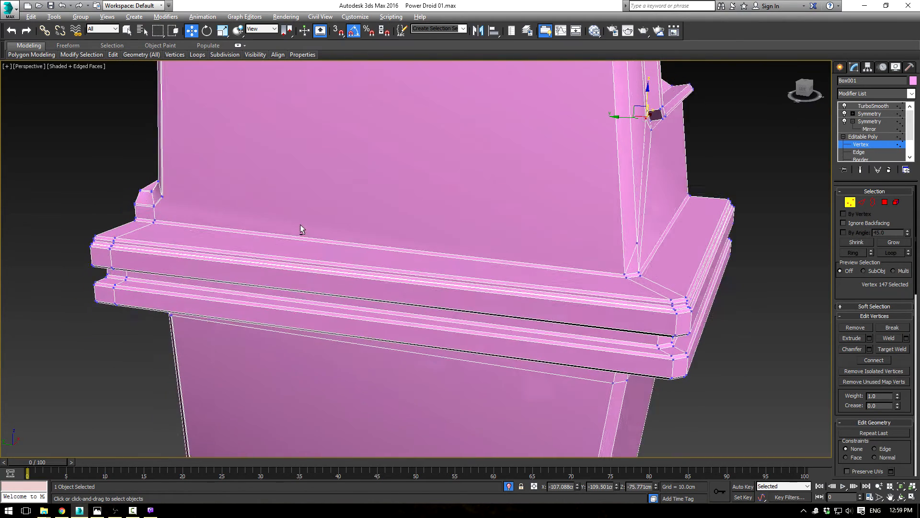
Step: Remove the short diagonal edge crossing the upper body's front corner bevel and clear the edge selection
left_click(862, 202)
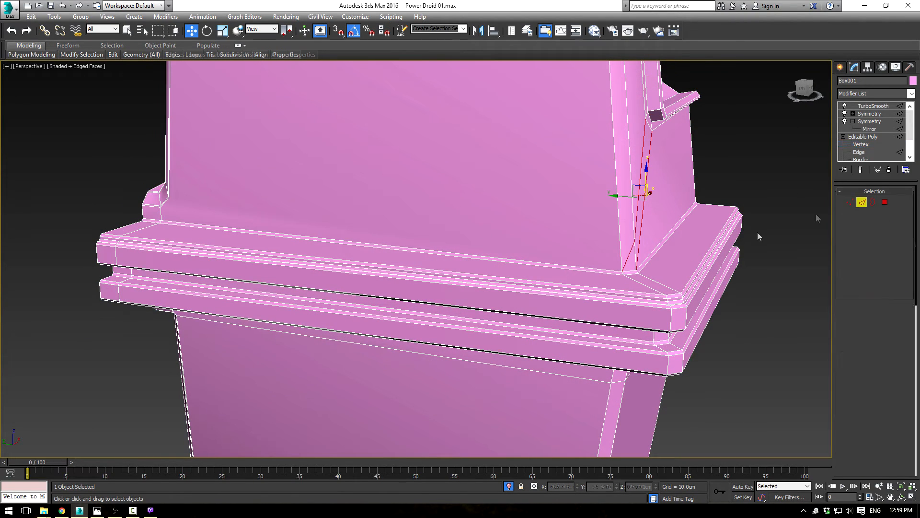
left_click(629, 251)
key("ctrl+d")
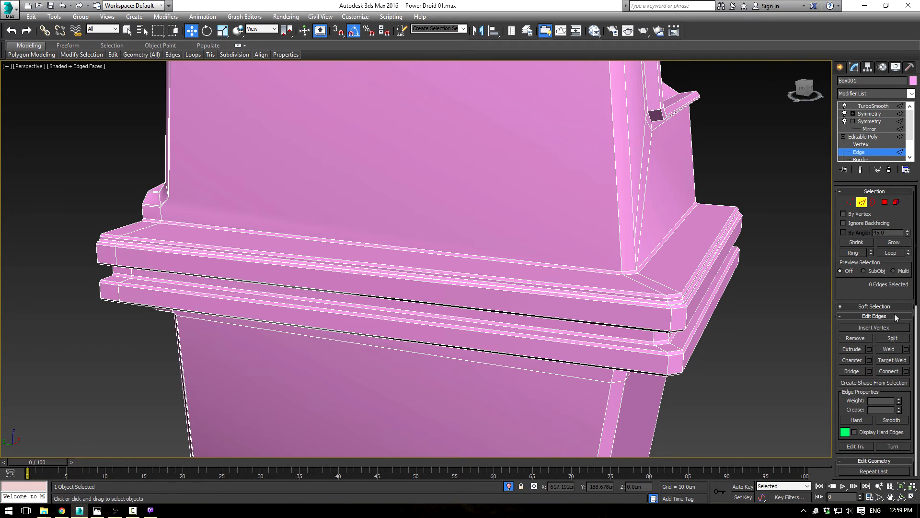
Step: Cut a horizontal edge from the side groove's lower corner across the side panel and corner bevel to the upper diagonal edge's end
scroll(859, 293, "down", 4)
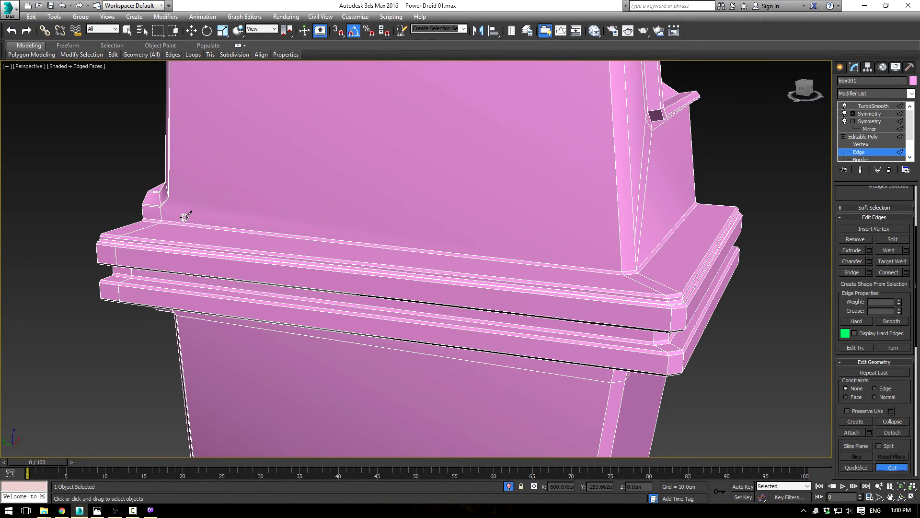
left_click(169, 199)
left_click(642, 242)
right_click(666, 253)
middle_click_drag(666, 253, 668, 206, "alt")
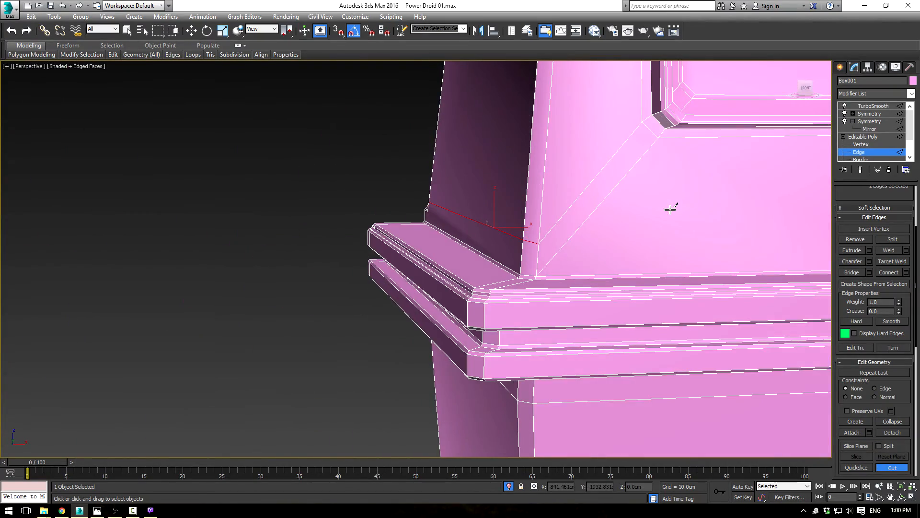
scroll(669, 211, "up", 2)
Step: Inspect the smoothed side panel, groove ends and front corner of the body with the edges hidden
left_click(871, 137)
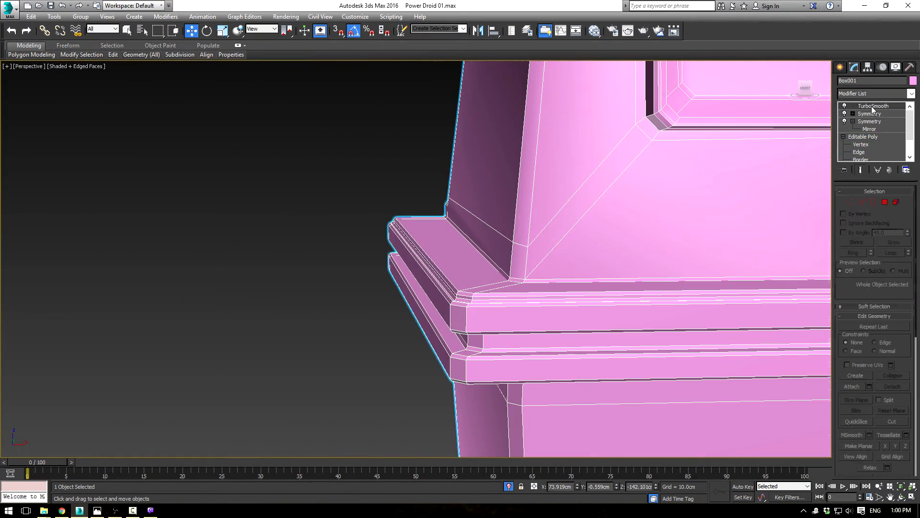
left_click(873, 106)
left_click(286, 157)
mouse_move(285, 157)
middle_mouse_down("alt")
mouse_move(346, 153)
mouse_move(602, 199)
middle_mouse_up("alt")
key("F3")
key("F3")
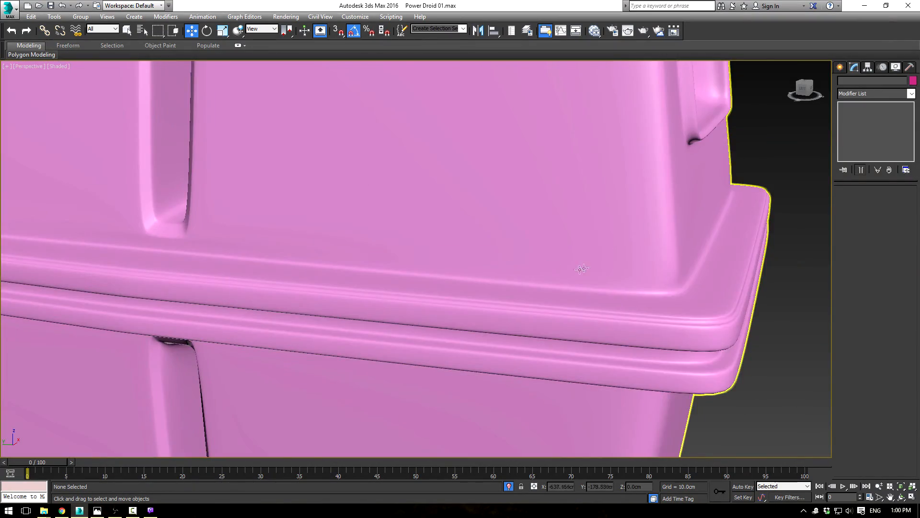
scroll(582, 268, "down", 5)
middle_click_drag(582, 266, 602, 316, "alt")
scroll(602, 317, "up", 8)
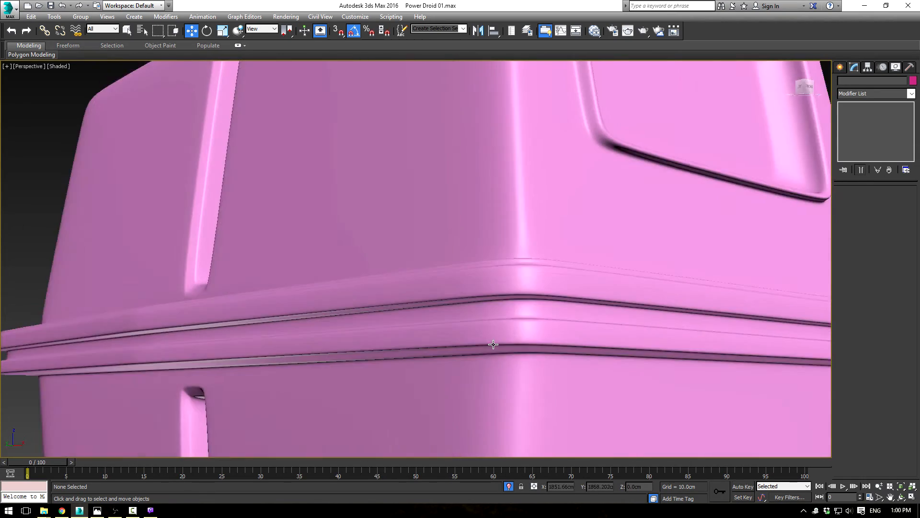
middle_click_drag(493, 344, 569, 347, "alt")
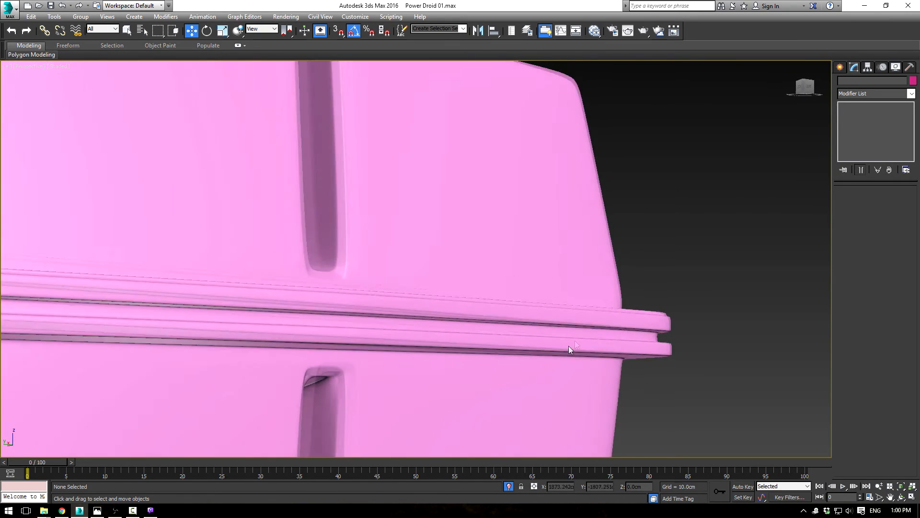
scroll(571, 342, "up", 3)
middle_click_drag(382, 279, 360, 304, "alt")
scroll(394, 299, "up", 2)
scroll(359, 304, "down", 4)
scroll(546, 329, "down", 3)
middle_click_drag(545, 329, 460, 333, "alt")
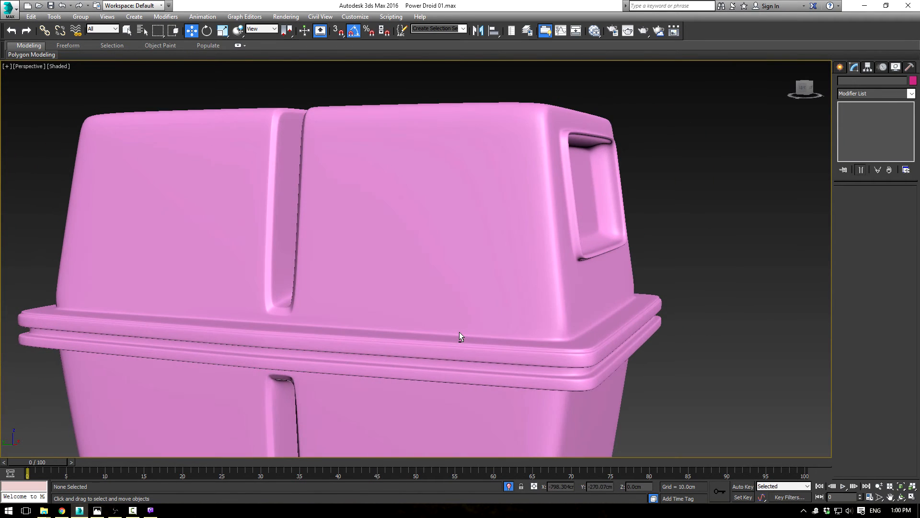
Step: Examine the unsmoothed vertices and edges around the side groove's lower corner and the horizontal cut across the side panel
left_click(451, 292)
left_click(853, 145)
middle_click_drag(357, 287, 363, 304)
scroll(362, 304, "up", 3)
key("F3")
key("F3")
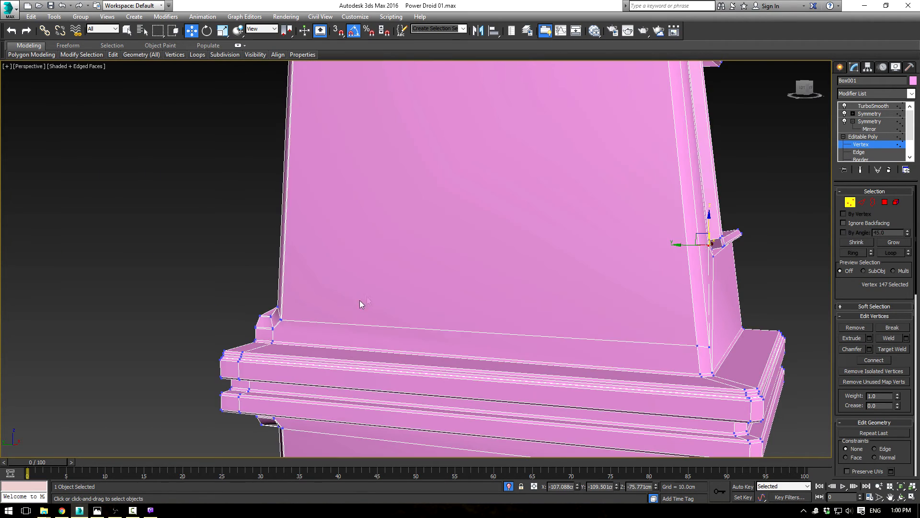
scroll(417, 304, "up", 5)
middle_click_drag(444, 310, 311, 234)
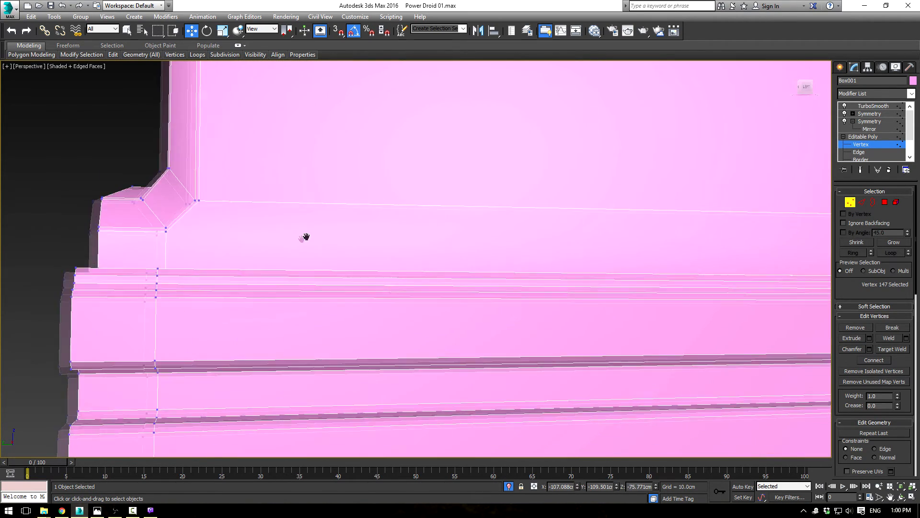
scroll(239, 266, "down", 3)
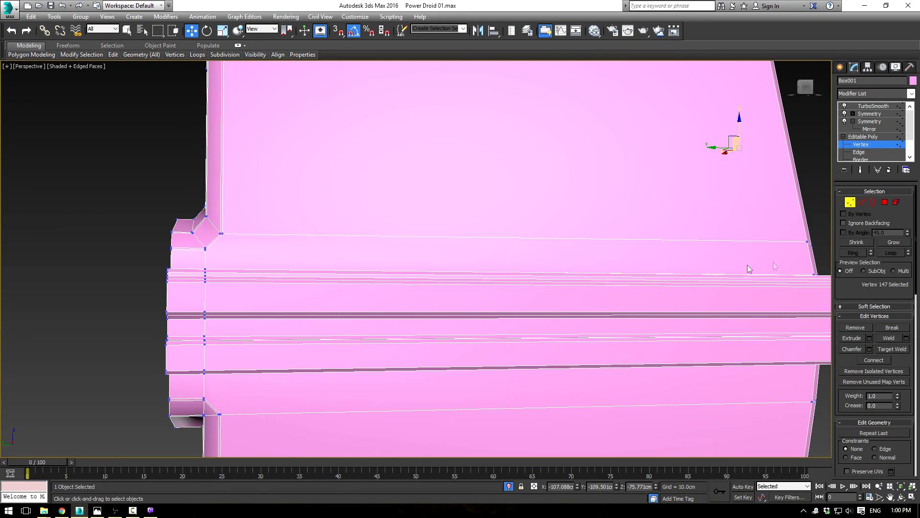
Step: Cut a second edge below the horizontal one, from the groove's lower bevel across the side panel and corner bevel to the recess border's lower corner
middle_click_drag(256, 248, 369, 319, "alt")
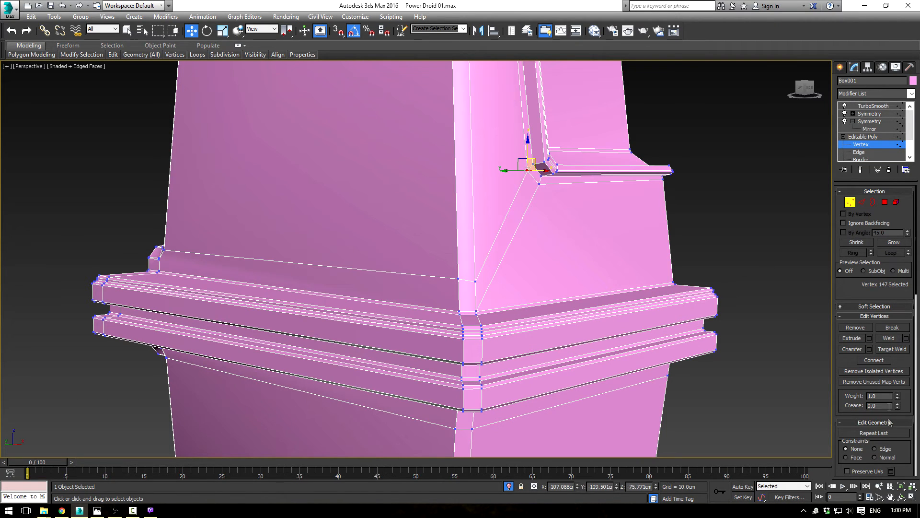
left_click_drag(890, 362, 891, 270)
left_click(891, 436)
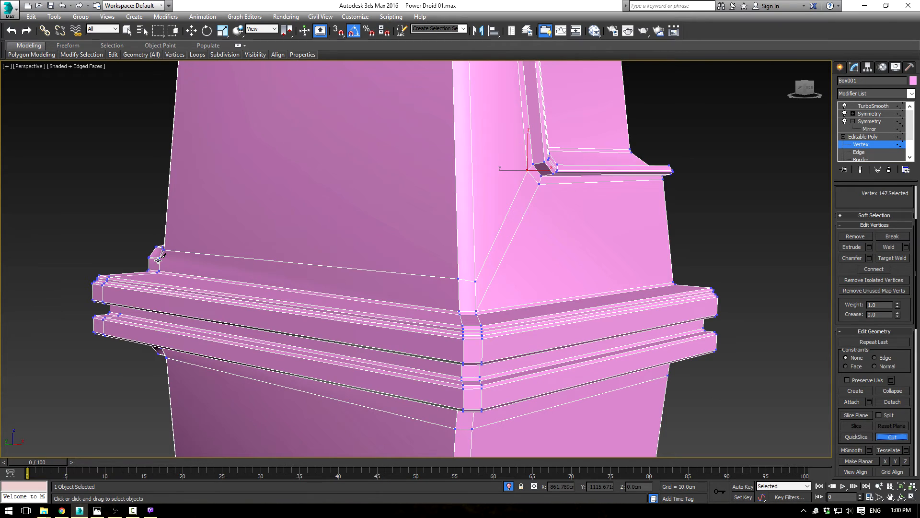
left_click(459, 294)
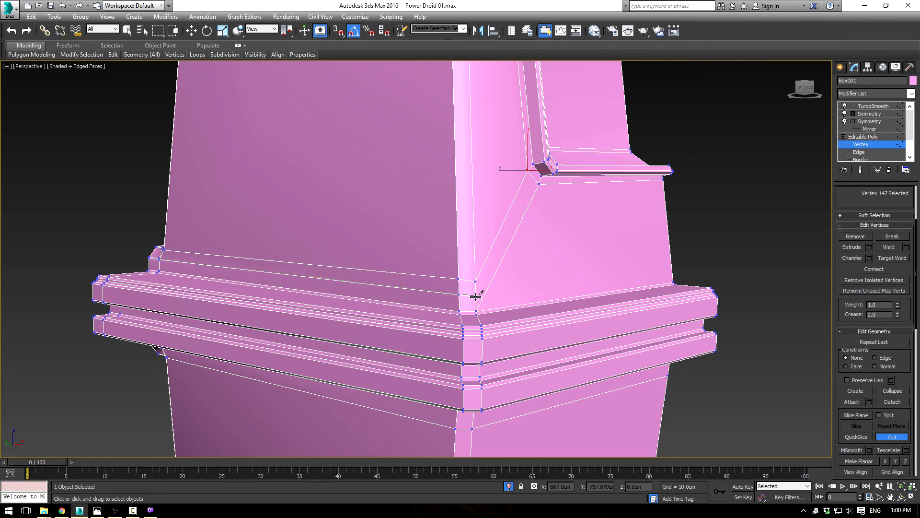
left_click(475, 296)
left_click(859, 152)
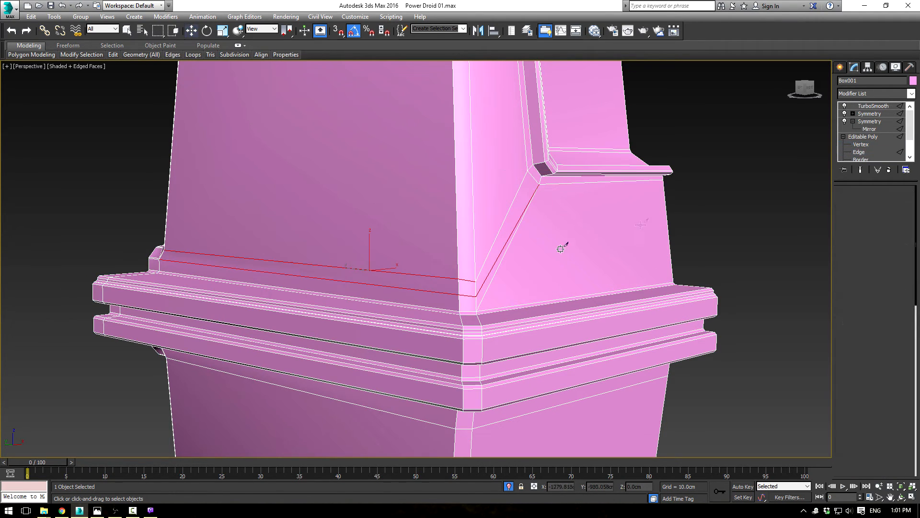
Step: Remove the old diagonal edge running from the recess border's lower corner to the base of the front corner bevel
left_click(503, 259)
key("ctrl+BackSpace")
mouse_move(298, 275)
middle_mouse_down("alt")
mouse_move(328, 267)
mouse_move(284, 270)
mouse_move(402, 278)
mouse_move(293, 268)
middle_mouse_up("alt")
left_click(863, 136)
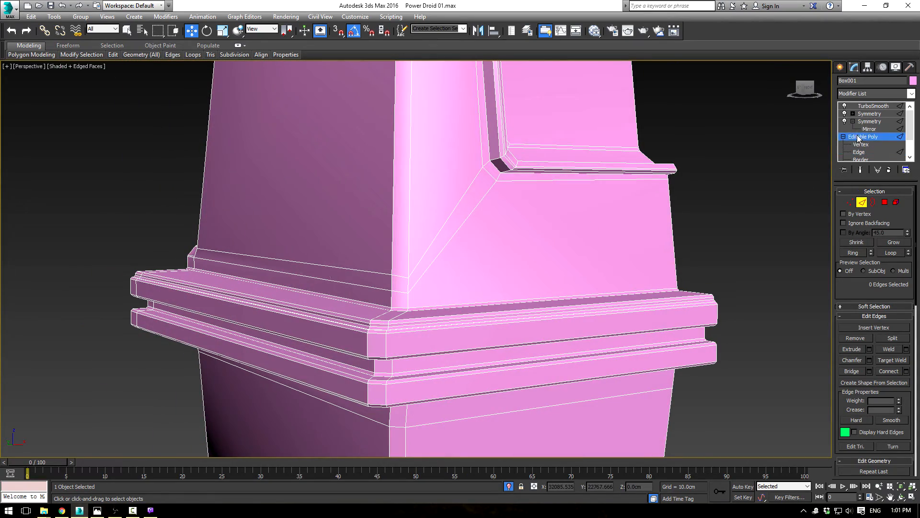
Step: Inspect the TurboSmoothed front corner, recess surround and side groove of the body with the edges hidden
left_click(874, 105)
scroll(519, 278, "down", 3)
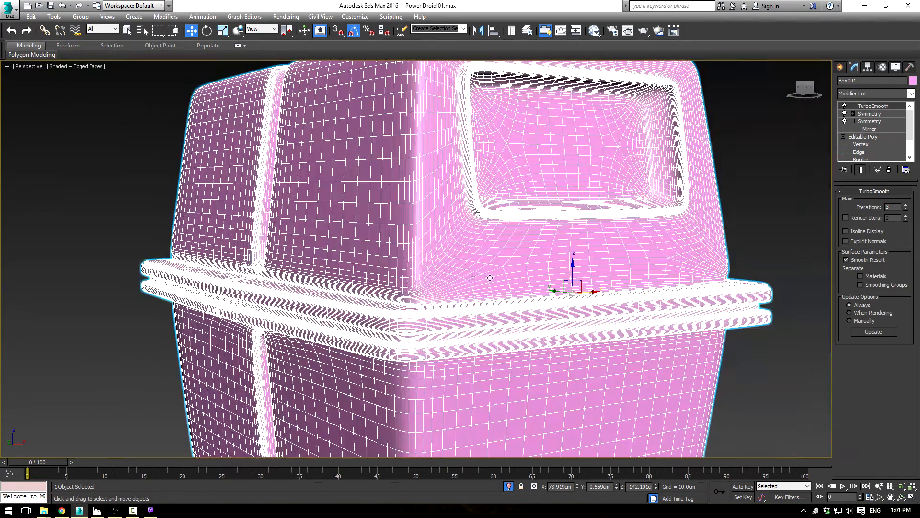
key("F4")
mouse_move(378, 288)
middle_mouse_down("alt")
mouse_move(247, 261)
mouse_move(240, 245)
mouse_move(208, 272)
mouse_move(199, 257)
mouse_move(211, 261)
middle_mouse_up("alt")
scroll(308, 307, "up", 2)
middle_click_drag(308, 306, 437, 309, "alt")
middle_click_drag(550, 263, 589, 278, "alt")
scroll(555, 278, "down", 4)
middle_click_drag(480, 277, 428, 276, "alt")
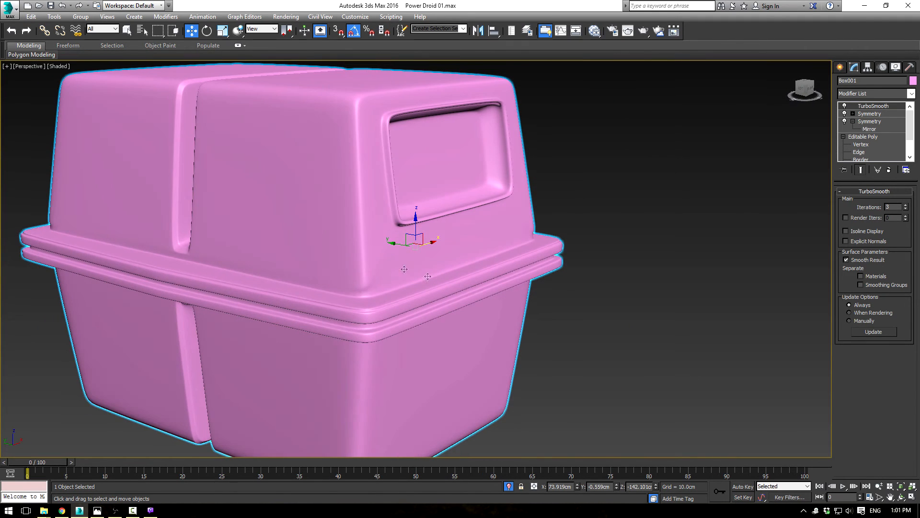
Step: Examine the unsmoothed vertices and edges around the corner bevel, side panel and recess corner with the edges displayed
left_click(862, 145)
middle_click_drag(384, 281, 399, 281, "alt")
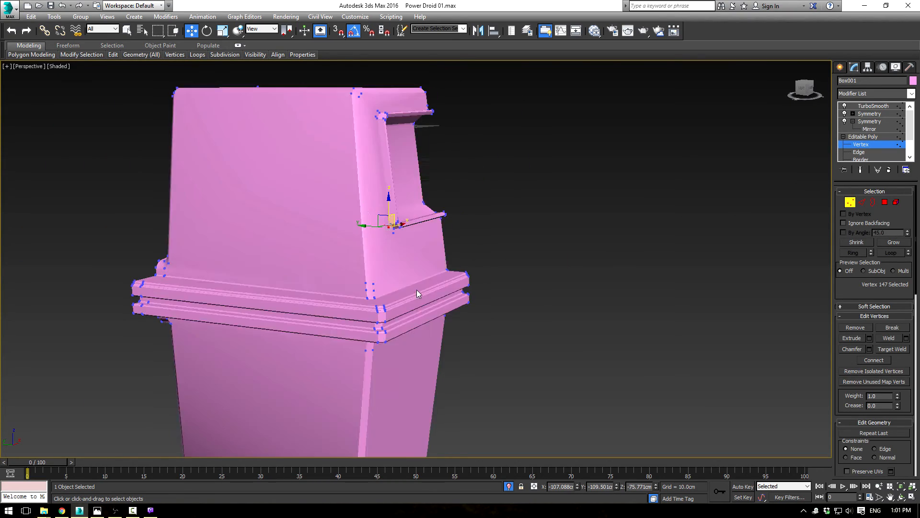
key("F4")
scroll(434, 300, "up", 3)
scroll(560, 304, "down", 2)
middle_click_drag(408, 262, 474, 304)
middle_click_drag(541, 330, 510, 306, "alt")
middle_click_drag(257, 239, 294, 258, "alt")
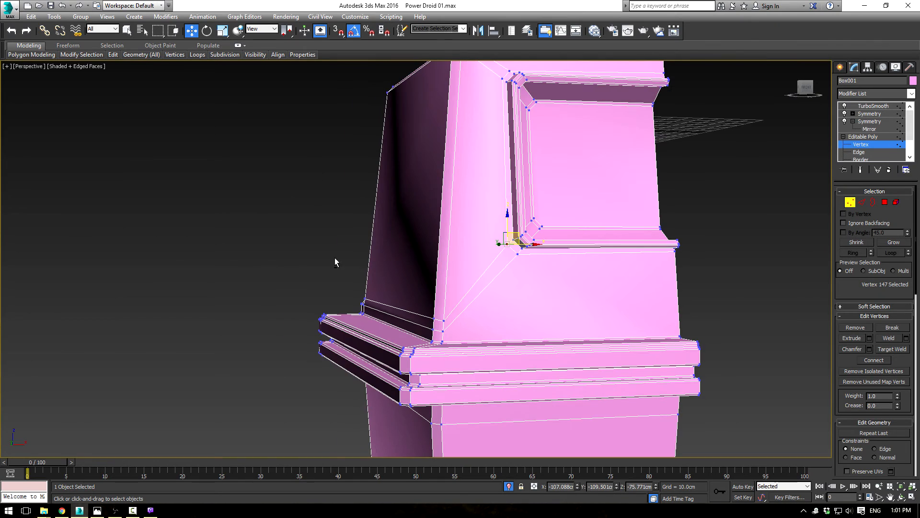
Step: Remove the two horizontal cuts running across the lower side panel from the groove's lower corner toward the recess
left_click(860, 204)
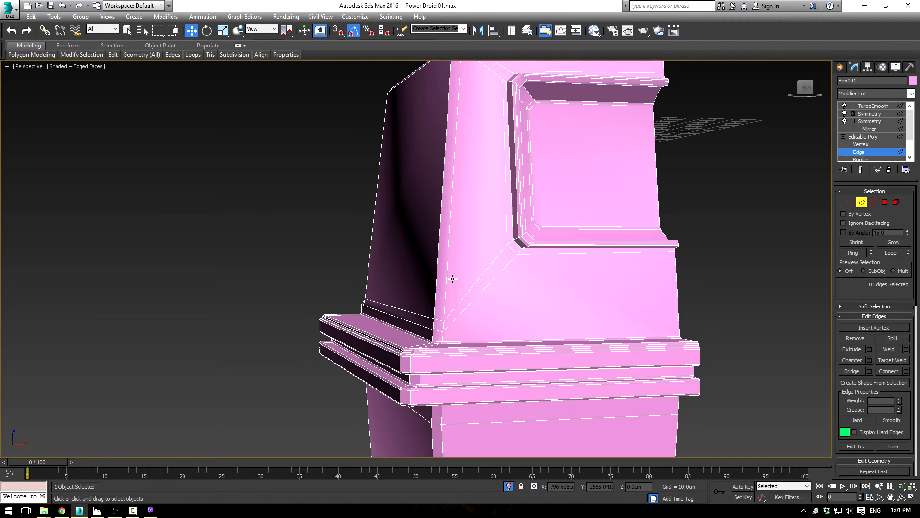
left_click(501, 269)
key("BackSpace")
middle_click_drag(524, 274, 620, 283, "alt")
left_click(442, 337)
left_click(425, 354)
scroll(414, 364, "up", 2)
left_click(439, 358)
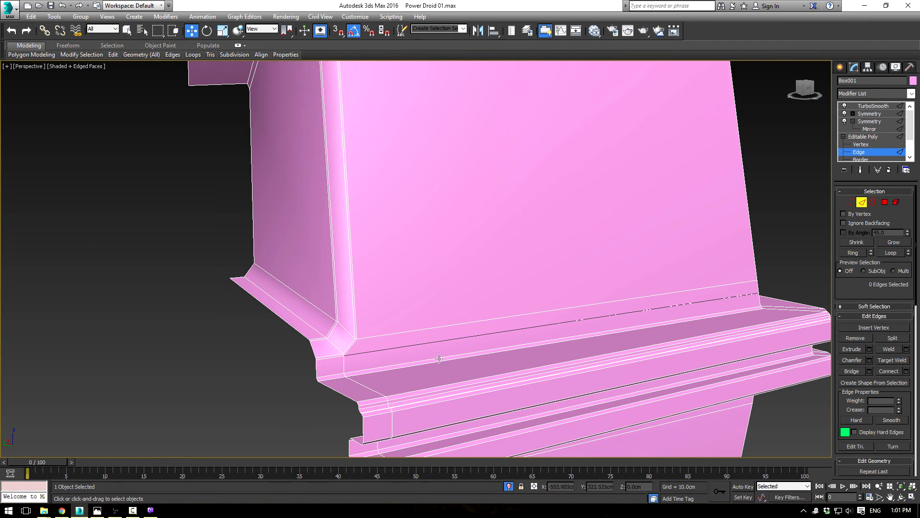
left_click(447, 326)
key("ctrl+BackSpace")
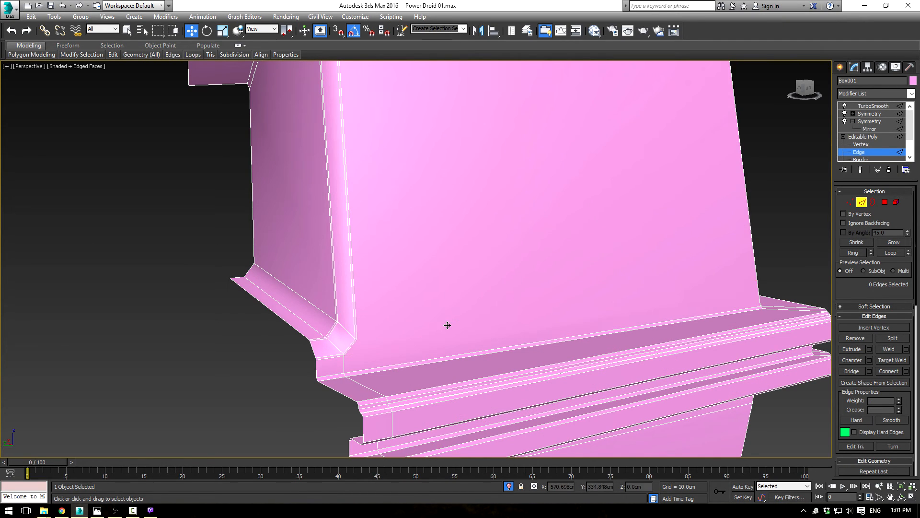
middle_click_drag(447, 328, 366, 246, "alt")
scroll(382, 286, "down", 3)
middle_click_drag(388, 298, 490, 285, "alt")
scroll(412, 265, "up", 2)
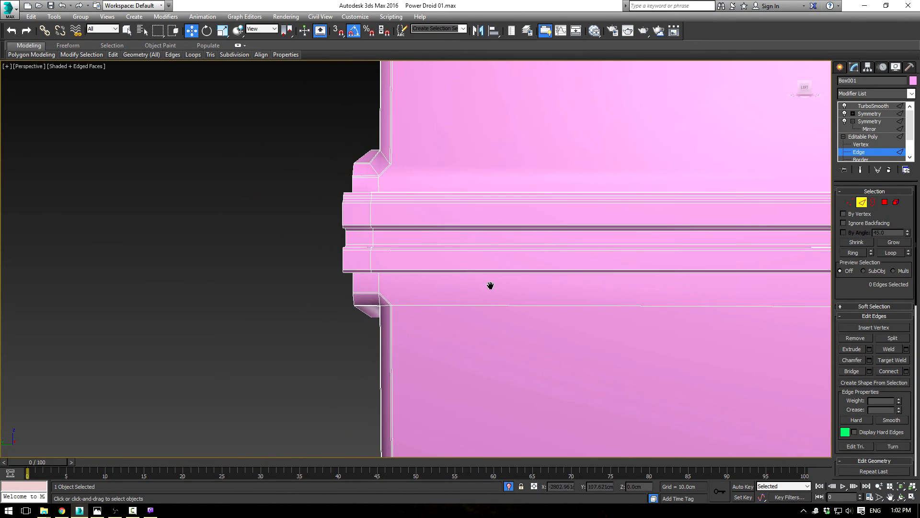
left_click(875, 137)
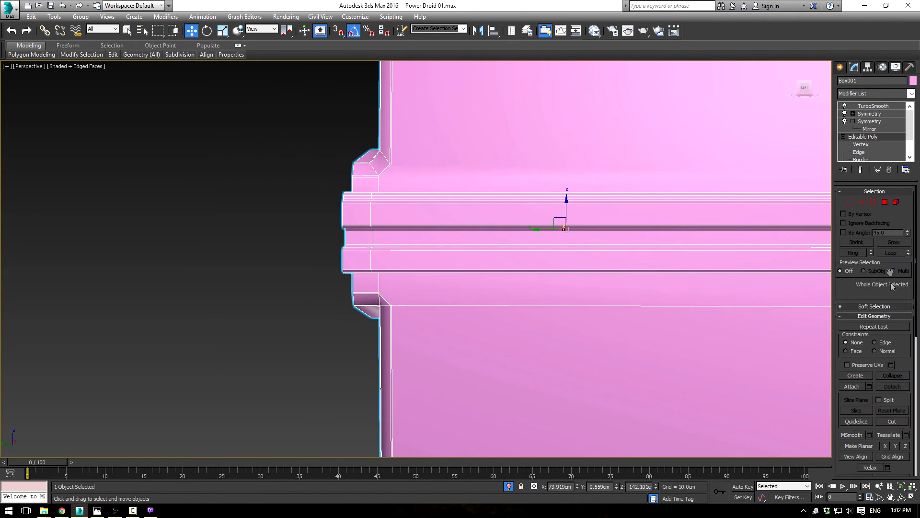
left_click(892, 422)
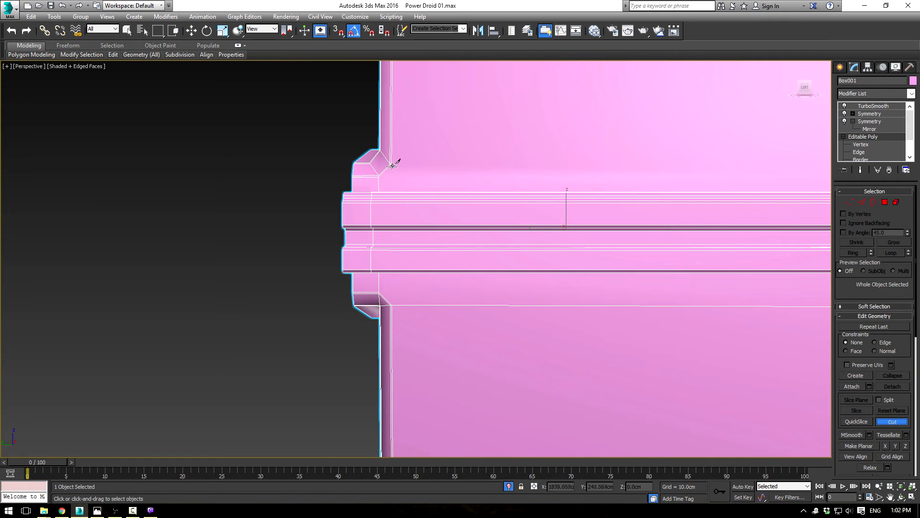
left_click(394, 163)
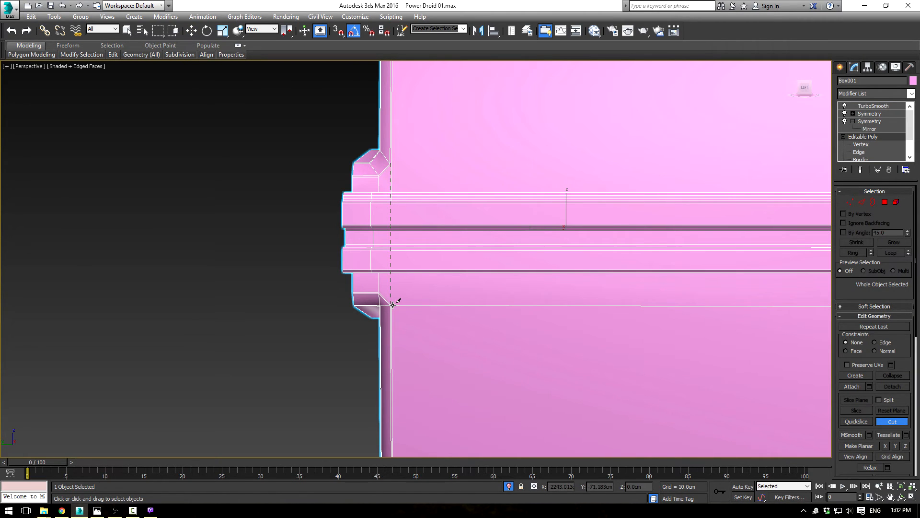
right_click(427, 303)
Step: Cut a vertical edge from the lower groove's outer corner up across the lower rim band
middle_click_drag(480, 249, 496, 237, "alt")
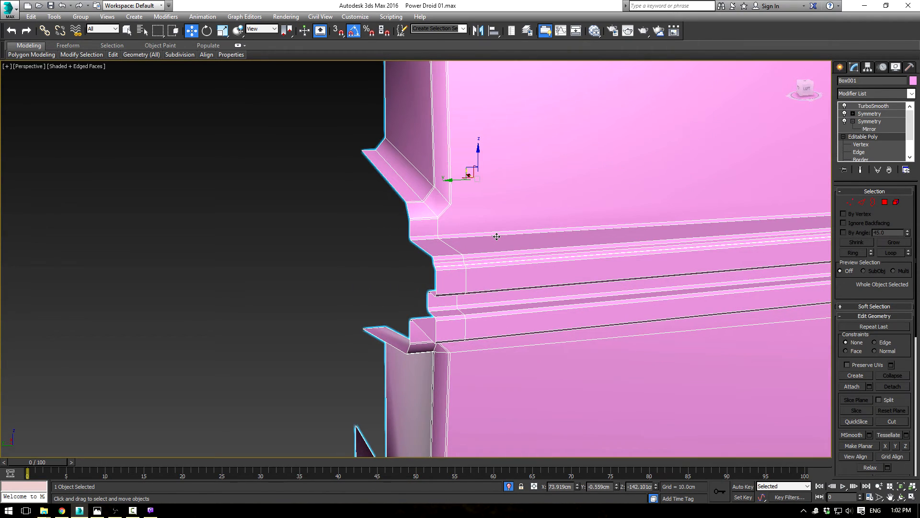
left_click(890, 422)
middle_click_drag(461, 350, 417, 290, "alt")
scroll(417, 291, "up", 3)
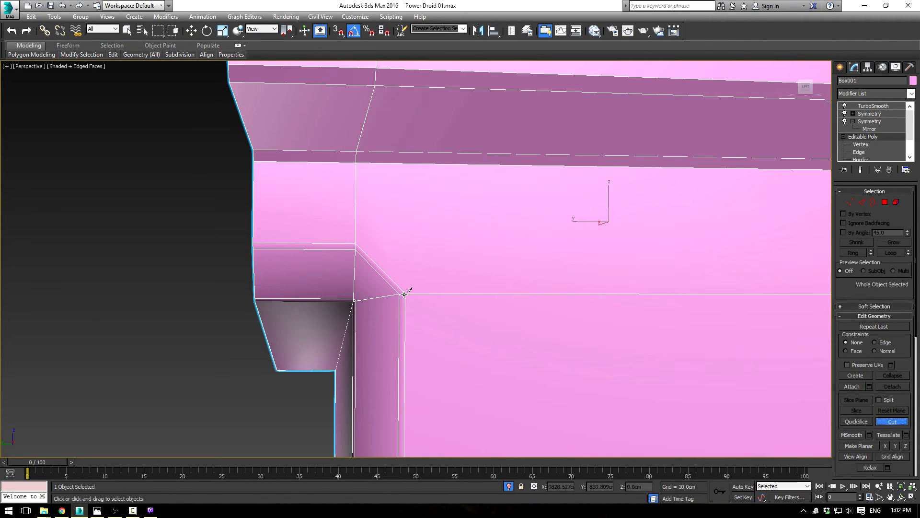
middle_click_drag(432, 122, 397, 338)
middle_click_drag(399, 124, 390, 347)
middle_click_drag(377, 127, 375, 319)
key("w")
scroll(452, 257, "down", 4)
middle_click_drag(452, 258, 451, 110, "alt")
scroll(468, 290, "up", 4)
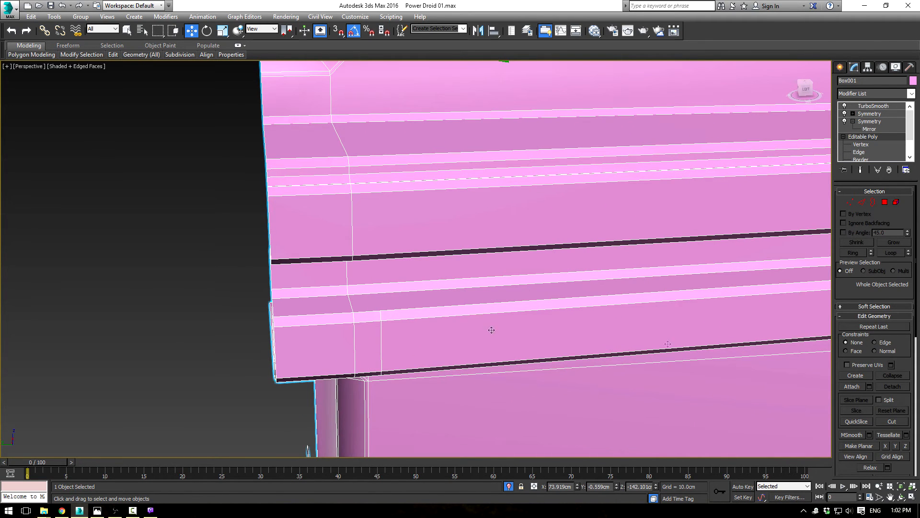
Step: Extend the vertical cut from the top of the lower rim band up through the channel between the two rims
left_click(895, 422)
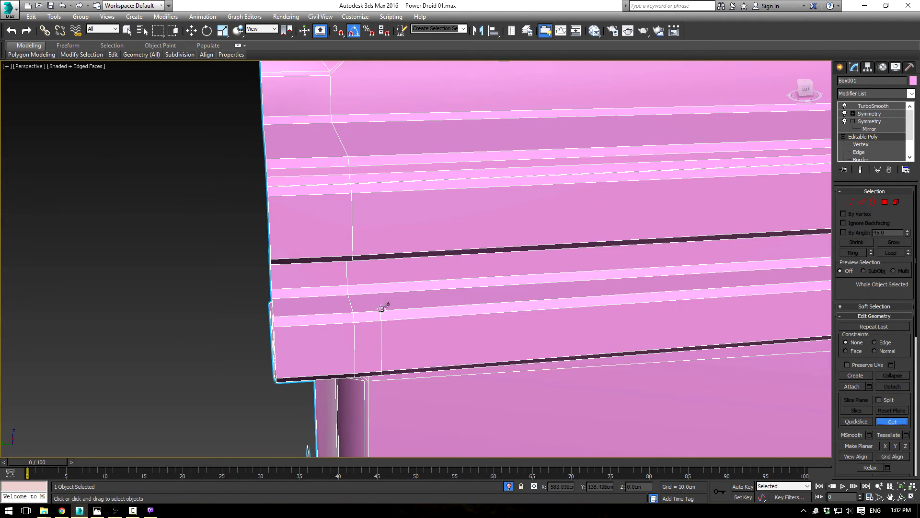
middle_click_drag(338, 94, 344, 143)
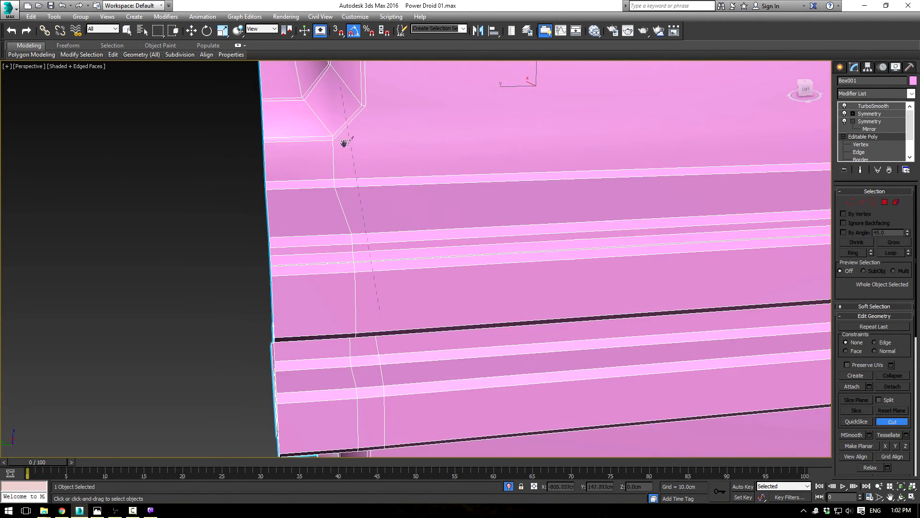
right_click(372, 107)
right_click(390, 117)
middle_click_drag(456, 158, 432, 222, "alt")
scroll(369, 202, "up", 3)
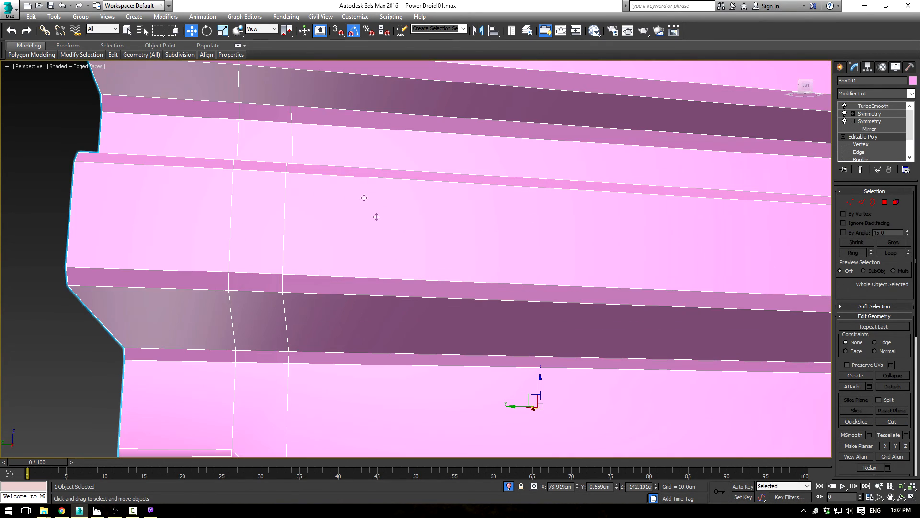
Step: Continue the vertical cut from the upper rim's underside up across the upper rim's outer face
left_click(892, 421)
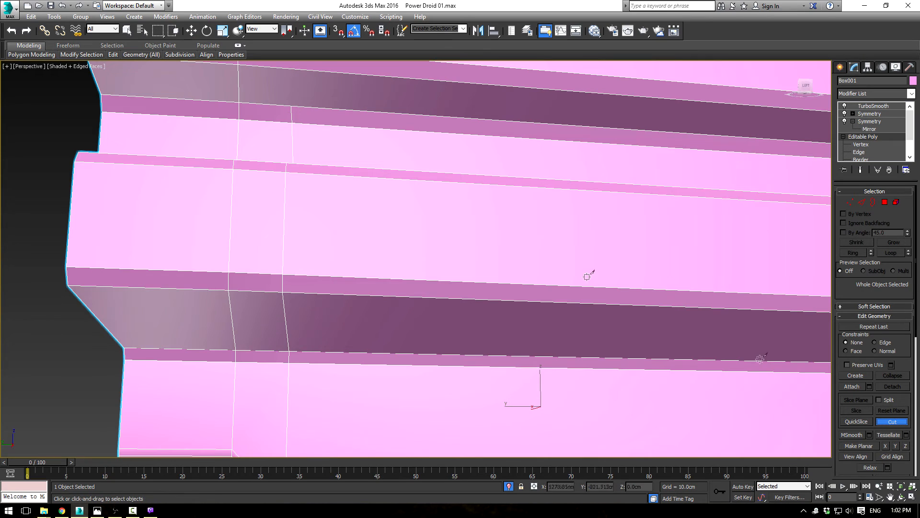
left_click(290, 105)
middle_click_drag(363, 114, 355, 246, "alt")
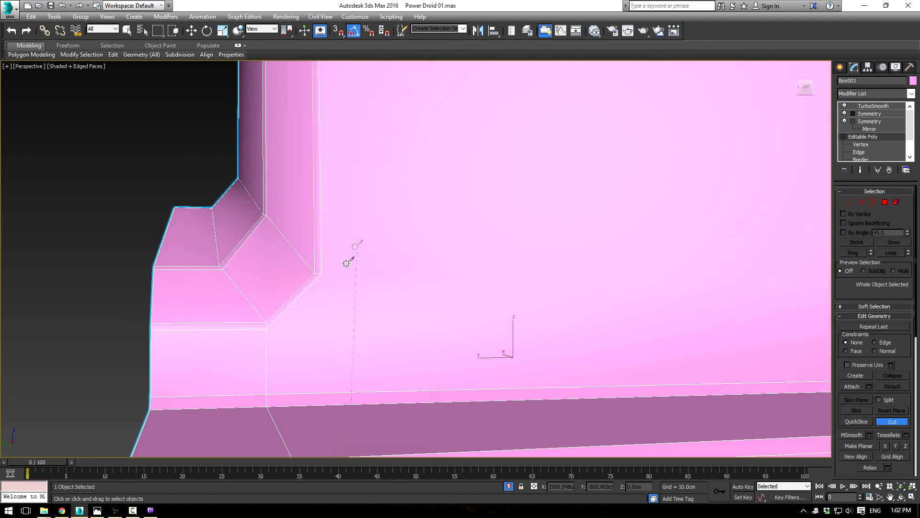
right_click(386, 276)
scroll(438, 307, "down", 3)
middle_click_drag(442, 310, 474, 198, "alt")
scroll(448, 280, "down", 3)
Step: Straighten the new vertical cut by scaling its vertices flat along Y, and shift them slightly away from the groove
left_click(864, 205)
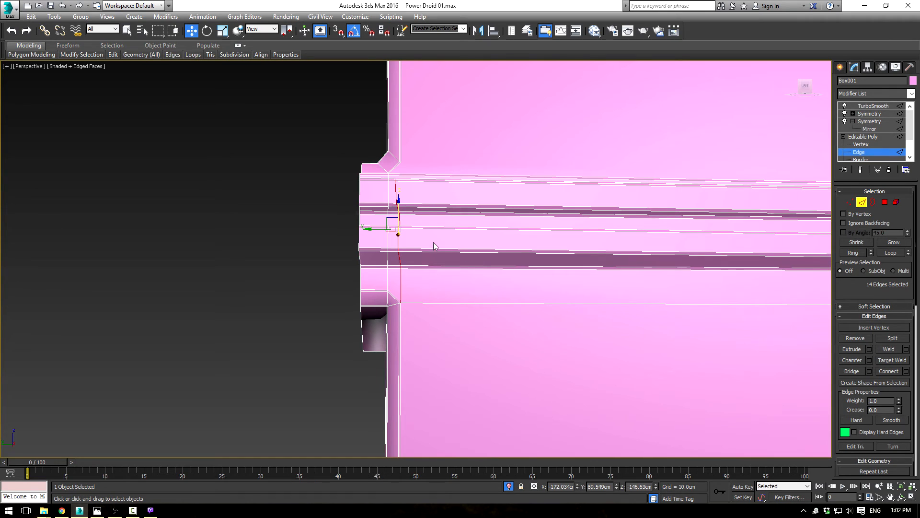
left_click(850, 203)
key("r")
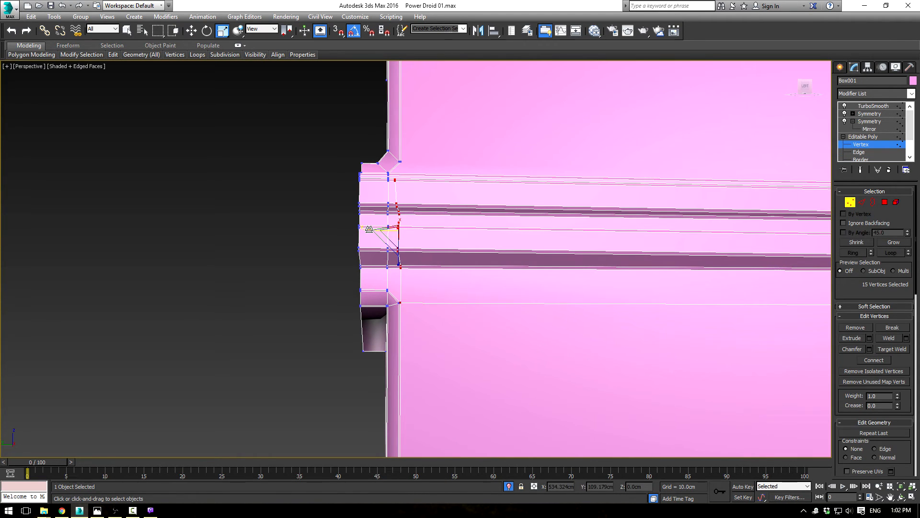
left_click_drag(369, 229, 58, 261)
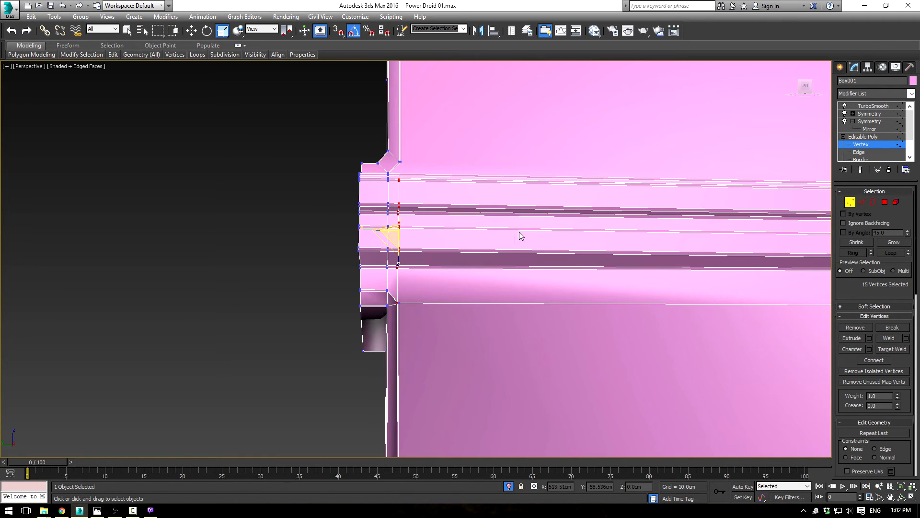
key("w")
left_click_drag(375, 229, 379, 230)
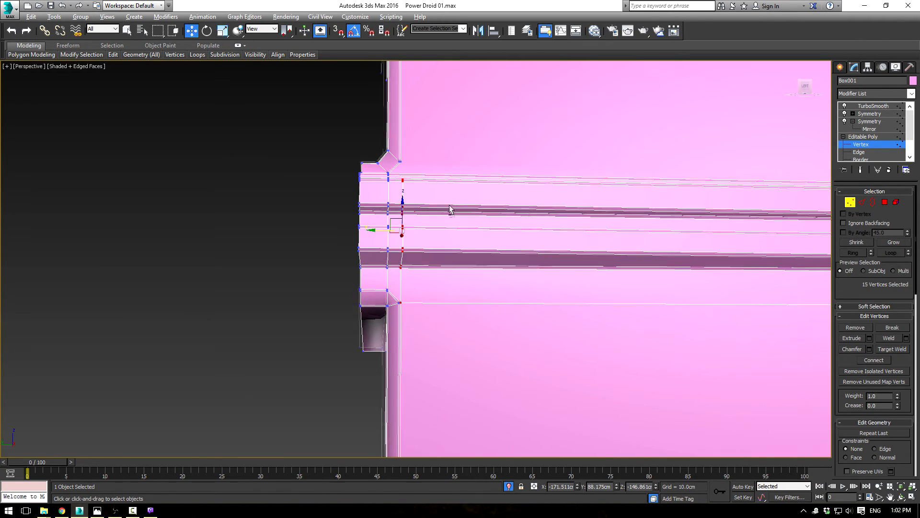
Step: Cut from the vertical edge's upper end across the upper rim's bevels and top face to the upper groove's lower outer corner
middle_click_drag(448, 205, 448, 225, "alt")
scroll(447, 225, "up", 3)
scroll(407, 127, "up", 3)
middle_click_drag(407, 126, 463, 230)
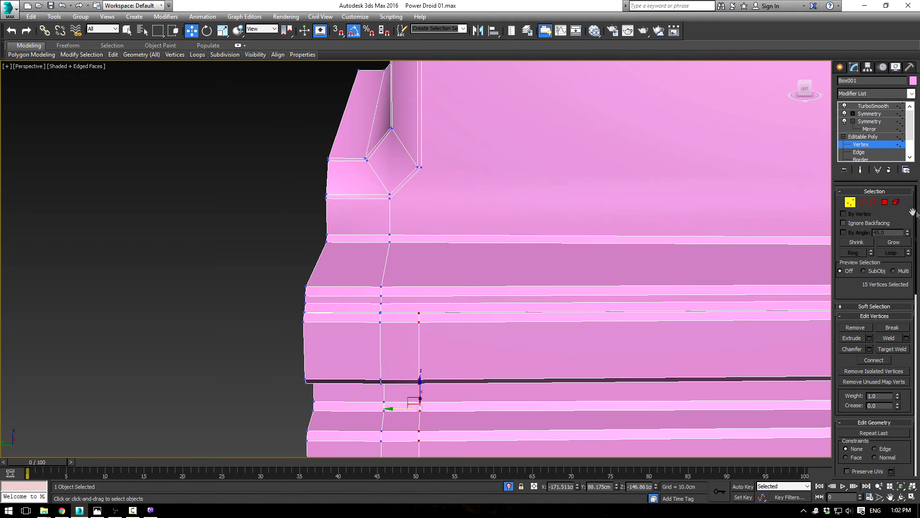
left_click(862, 144)
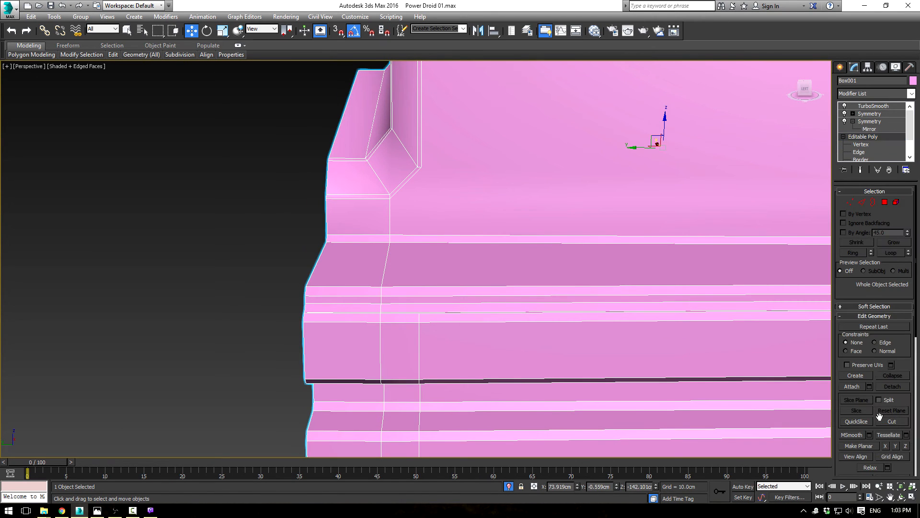
middle_click_drag(437, 315, 483, 308, "alt")
middle_click_drag(614, 335, 541, 248)
left_click(596, 384)
right_click(658, 255)
middle_click_drag(660, 254, 612, 259, "alt")
right_click(492, 288)
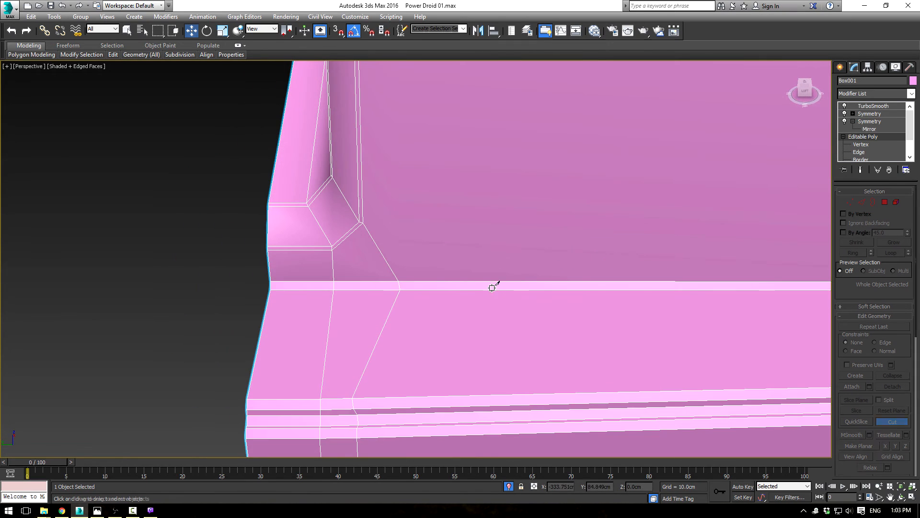
Step: Move the two new vertices at the base of the upper side panel along Y toward the groove, beneath its outer corner
key("1")
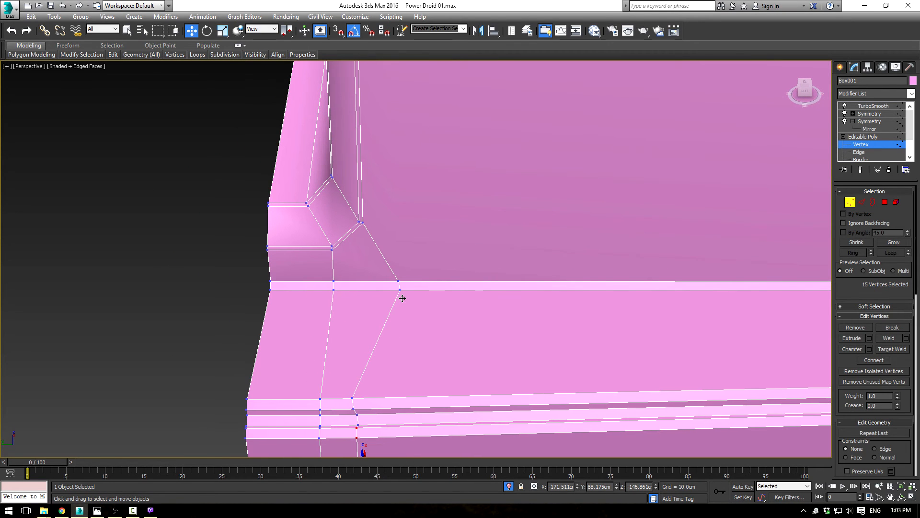
key("1")
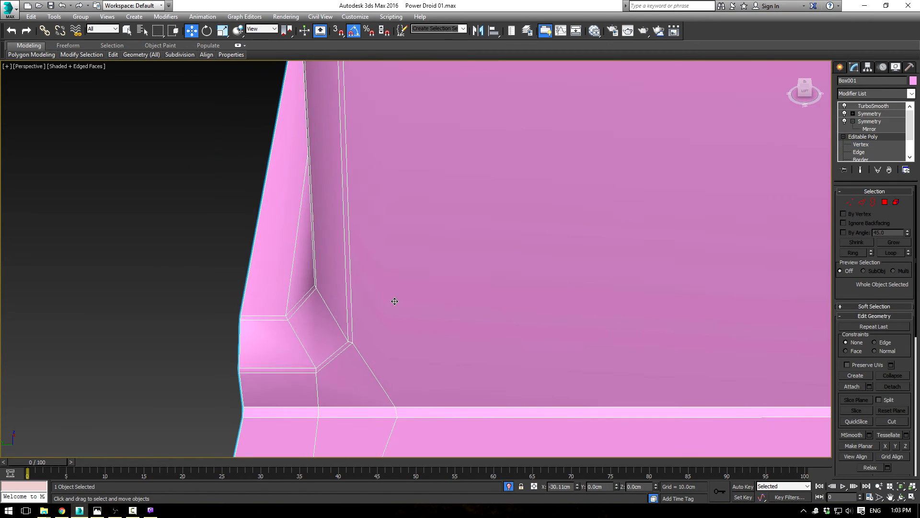
key("1")
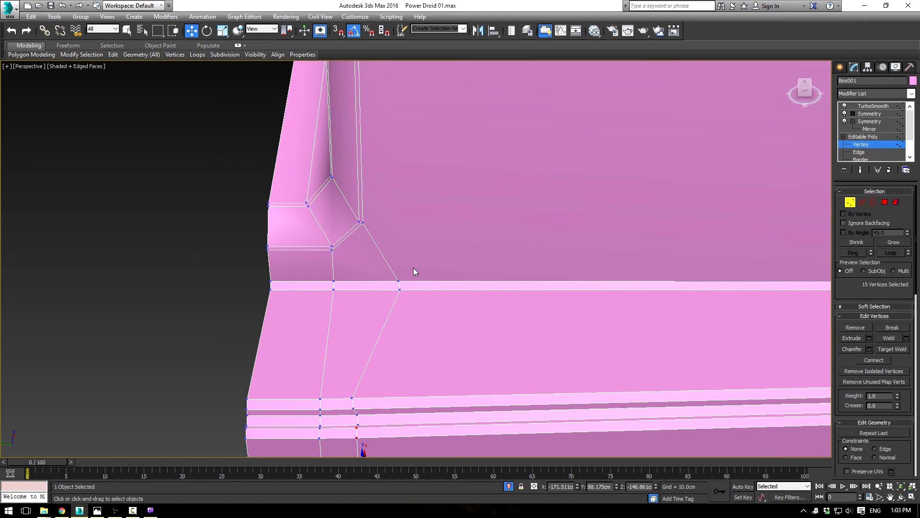
left_click_drag(374, 286, 334, 282)
middle_click_drag(399, 419, 368, 259)
Step: Add the new cut's vertices on the upper rim's top bevels to the selection and align them by scaling along Y
left_click_drag(314, 207, 325, 234)
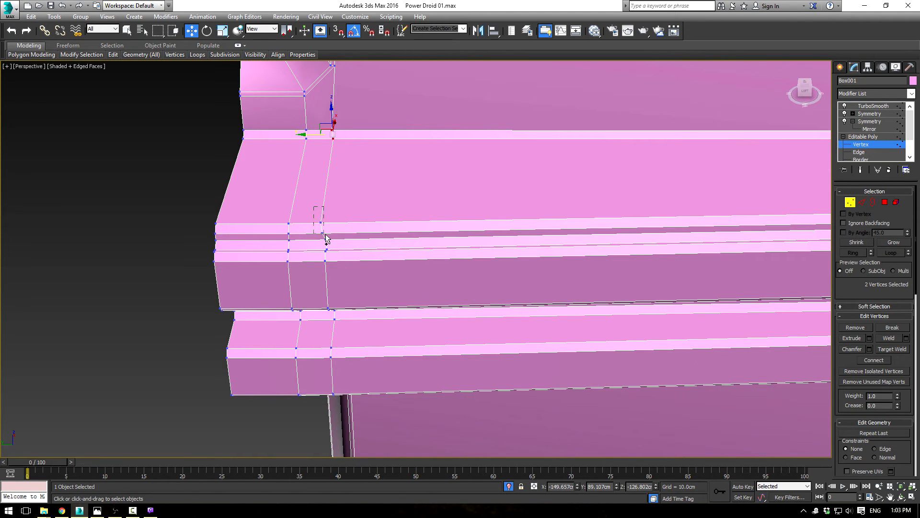
middle_click_drag(311, 207, 387, 165, "alt")
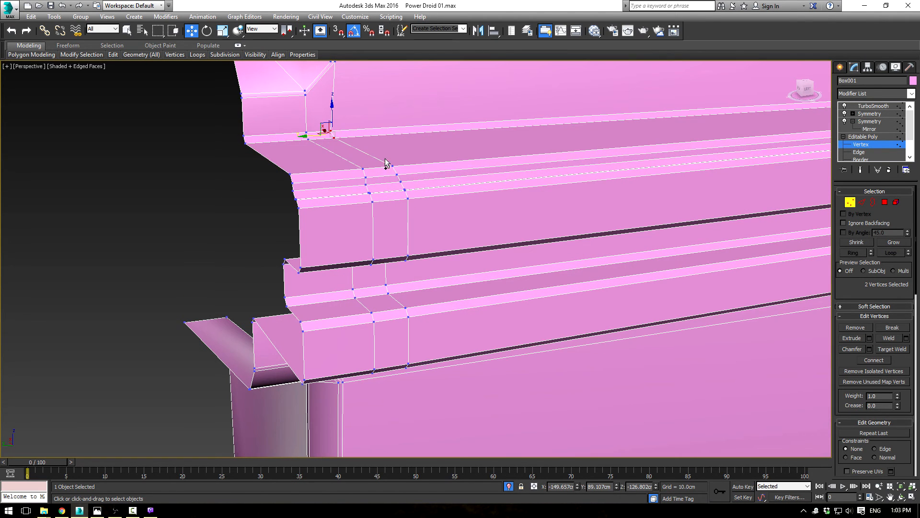
left_click_drag(424, 212, 424, 213)
middle_click_drag(446, 261, 439, 240, "alt")
key("r")
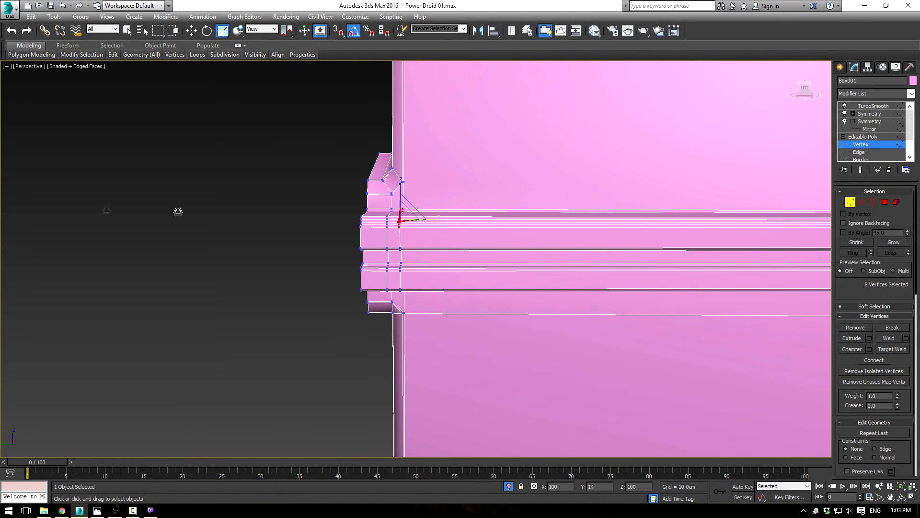
middle_click_drag(240, 230, 236, 252, "alt")
Step: Examine the TurboSmooth result around the side grooves, rims and front corner, with the wireframe edges hidden
left_click(277, 238)
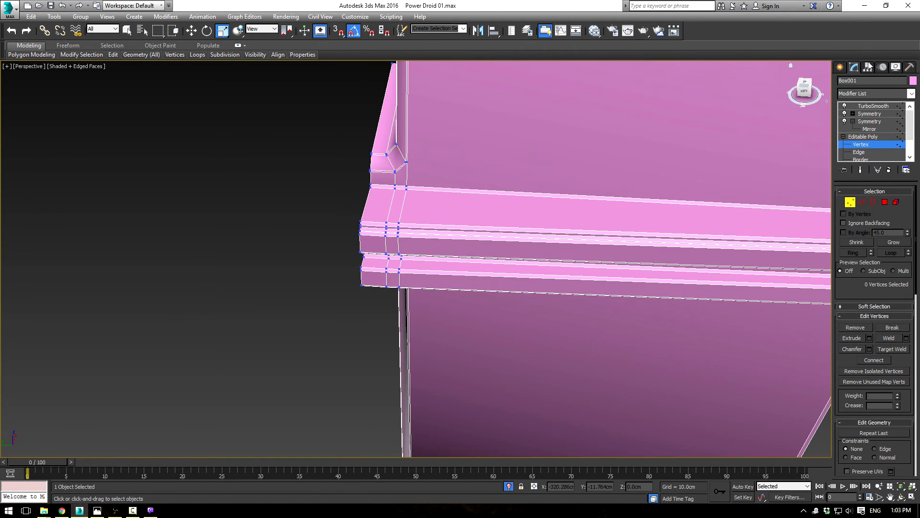
left_click(861, 139)
left_click(870, 107)
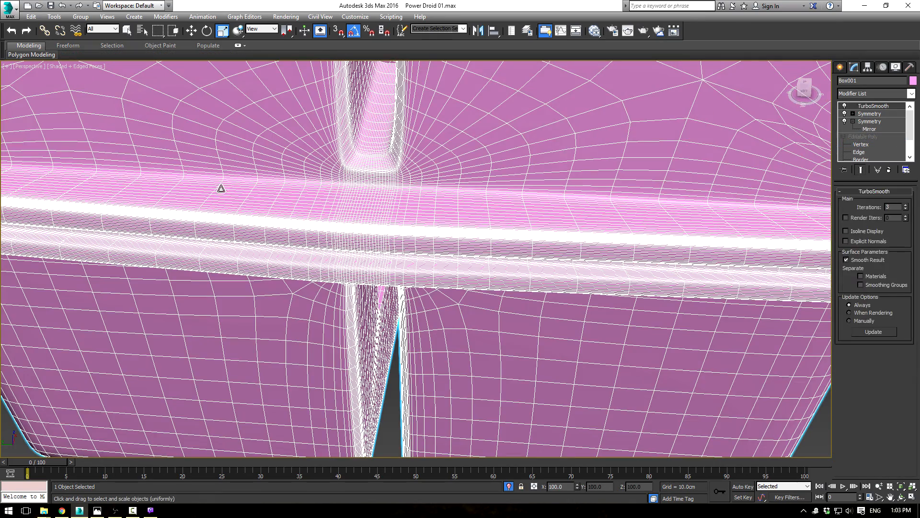
key("F3")
key("F3")
key("F4")
scroll(422, 306, "down", 5)
mouse_move(433, 296)
middle_mouse_down("alt")
mouse_move(445, 261)
mouse_move(402, 288)
mouse_move(301, 281)
mouse_move(421, 283)
middle_mouse_up("alt")
scroll(392, 250, "up", 6)
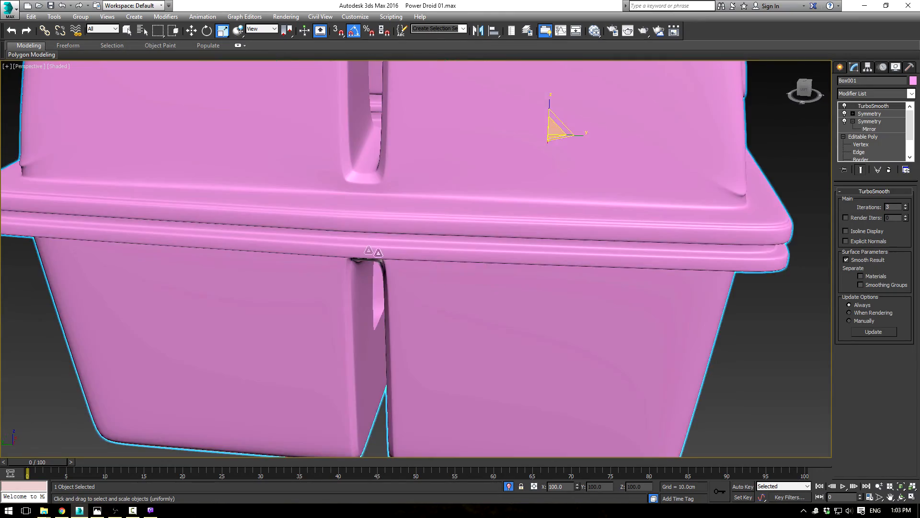
middle_click_drag(392, 250, 379, 275, "alt")
scroll(472, 242, "down", 6)
middle_click_drag(473, 242, 538, 196, "alt")
scroll(503, 283, "up", 3)
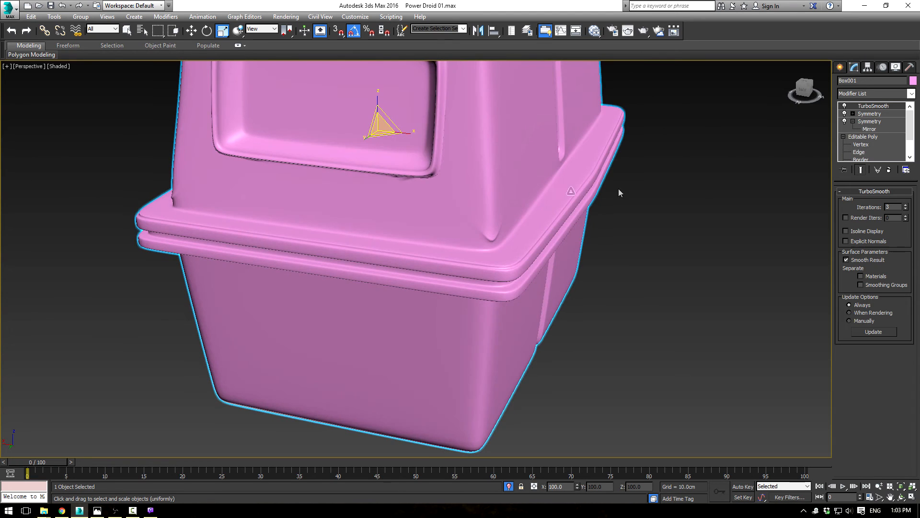
Step: Select the vertices around the upper side groove's lower corner and shift them slightly along X
left_click(861, 145)
middle_click_drag(297, 283, 111, 202, "alt")
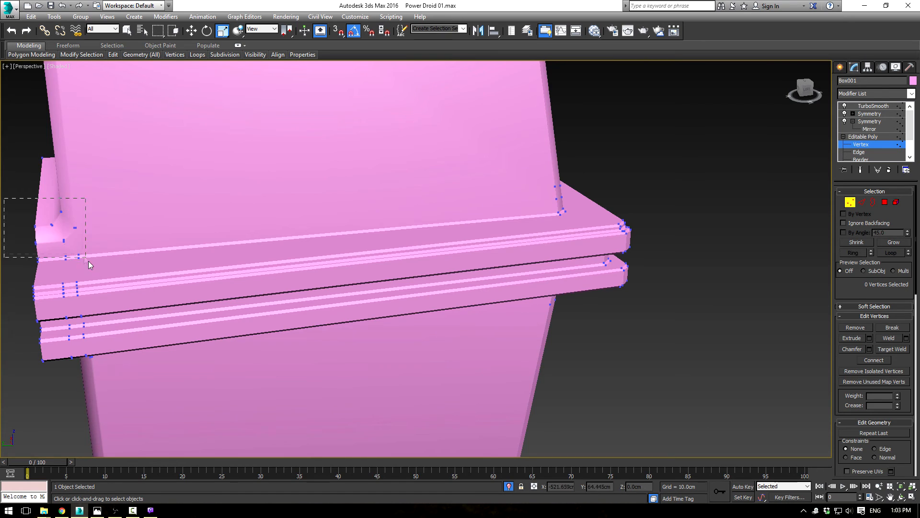
left_click_drag(89, 261, 89, 261)
middle_click_drag(110, 249, 225, 280, "alt")
key("w")
left_click_drag(89, 262, 112, 262)
scroll(266, 263, "down", 6)
middle_click_drag(266, 263, 165, 222, "alt")
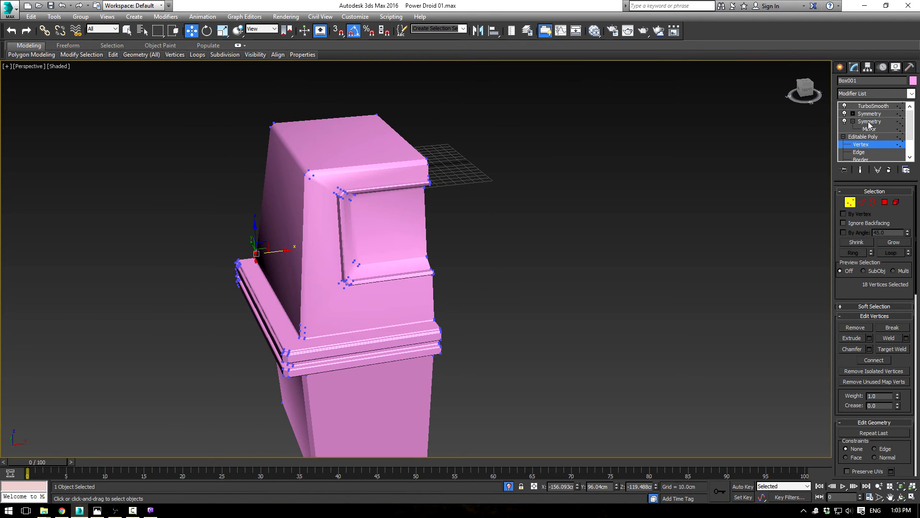
Step: Remove the two short horizontal edges near the base of the upper body's chamfered front corner, including their vertices
key("1")
left_click(866, 145)
scroll(528, 243, "up", 5)
scroll(508, 231, "up", 4)
middle_click_drag(474, 303, 497, 272)
scroll(500, 263, "down", 4)
scroll(518, 264, "up", 5)
scroll(517, 265, "down", 5)
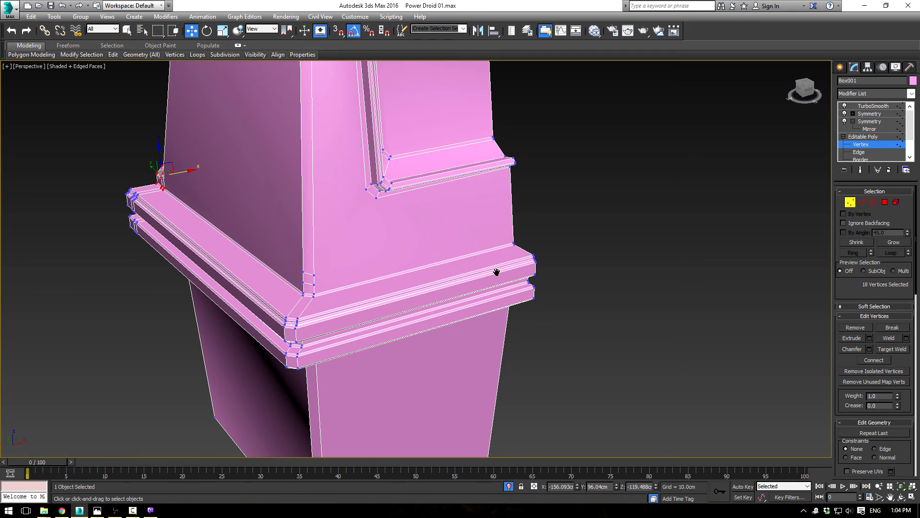
left_click(862, 203)
left_click(310, 273)
left_click(347, 268)
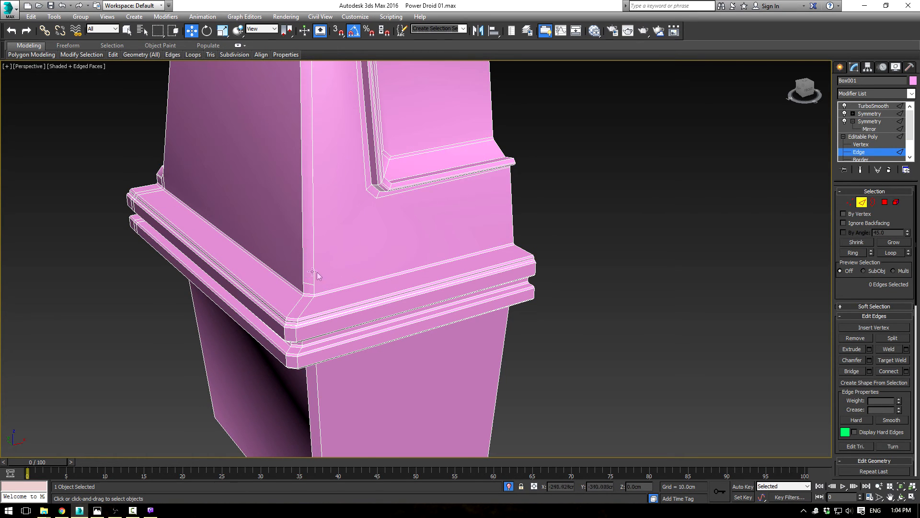
left_click(309, 284)
key("ctrl+BackSpace")
Step: Cut from the recess's lower outer corner around the body's front corner and across the side panel to the groove
middle_click_drag(294, 195, 327, 194, "alt")
middle_click_drag(327, 194, 390, 326)
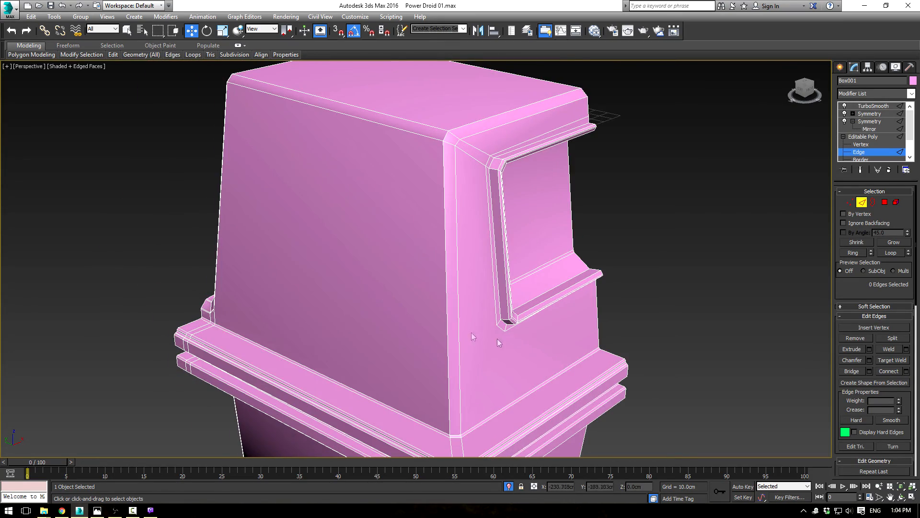
middle_click_drag(300, 234, 783, 231, "alt")
scroll(863, 365, "down", 3)
mouse_move(859, 222)
left_mouse_down()
mouse_move(843, 152)
mouse_move(859, 229)
left_mouse_up()
left_click(860, 139)
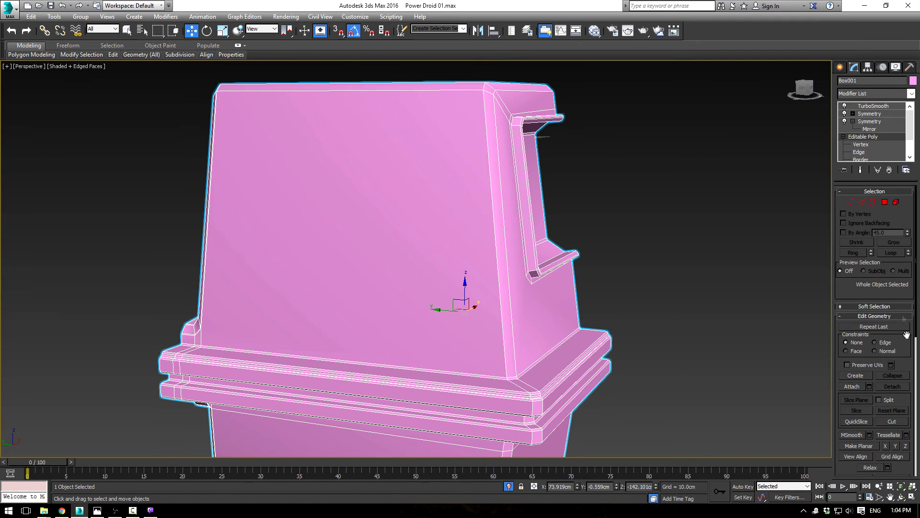
left_click(892, 422)
middle_click_drag(596, 314, 579, 315, "alt")
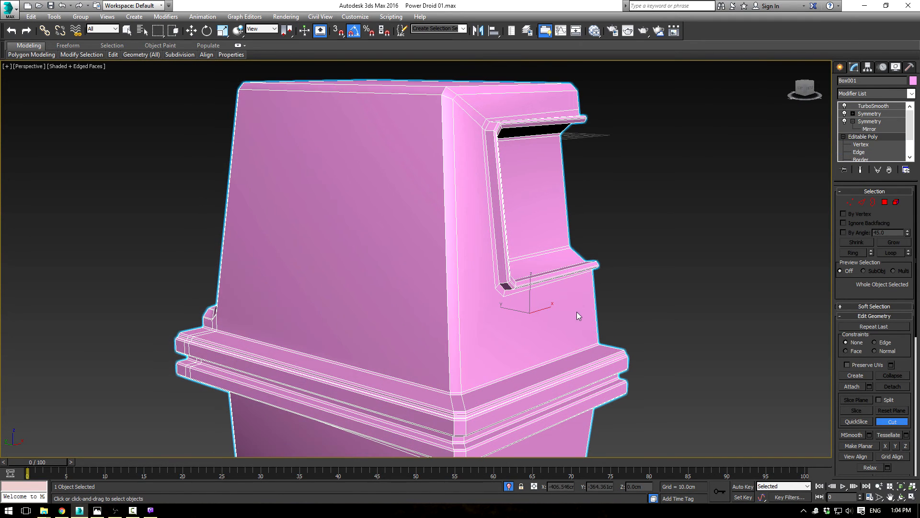
left_click(497, 288)
middle_click_drag(346, 268, 303, 275, "alt")
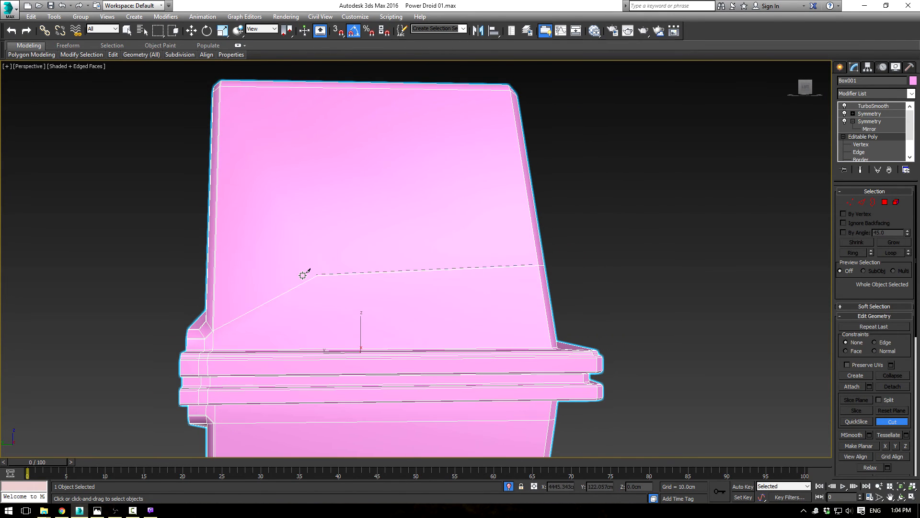
left_click(207, 269)
Step: Cut a second line just below the first from the recess corner across the side panel, continuing both across the groove's inner wall
middle_click_drag(504, 269, 470, 262, "alt")
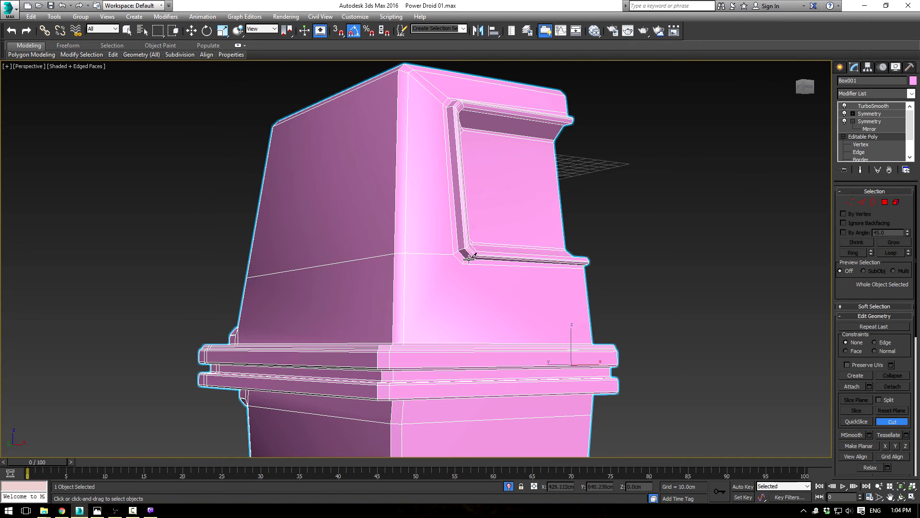
left_click(463, 264)
middle_click_drag(273, 265, 364, 281, "alt")
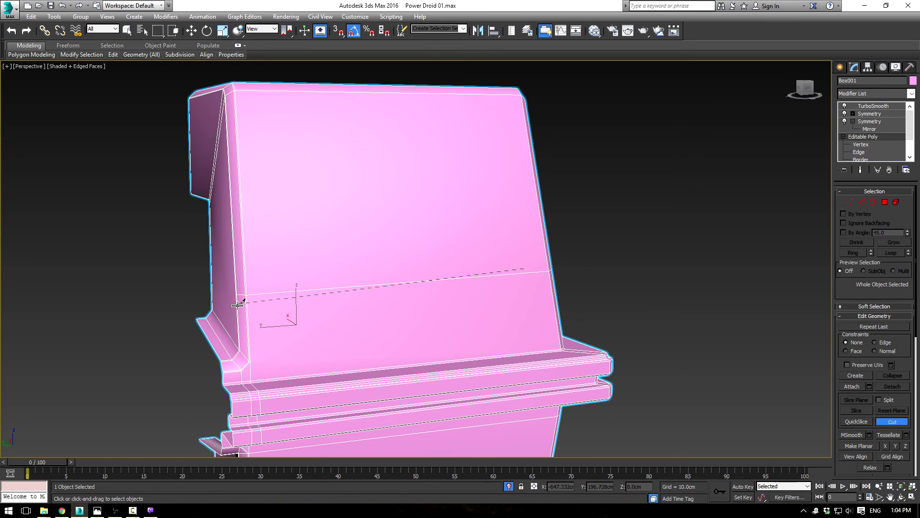
middle_click_drag(599, 331, 489, 287, "alt")
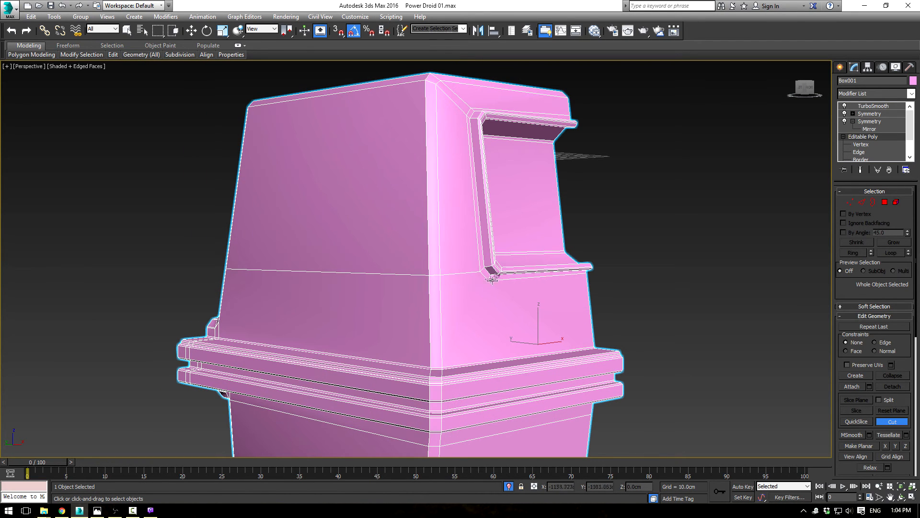
left_click(430, 287)
left_click(224, 280)
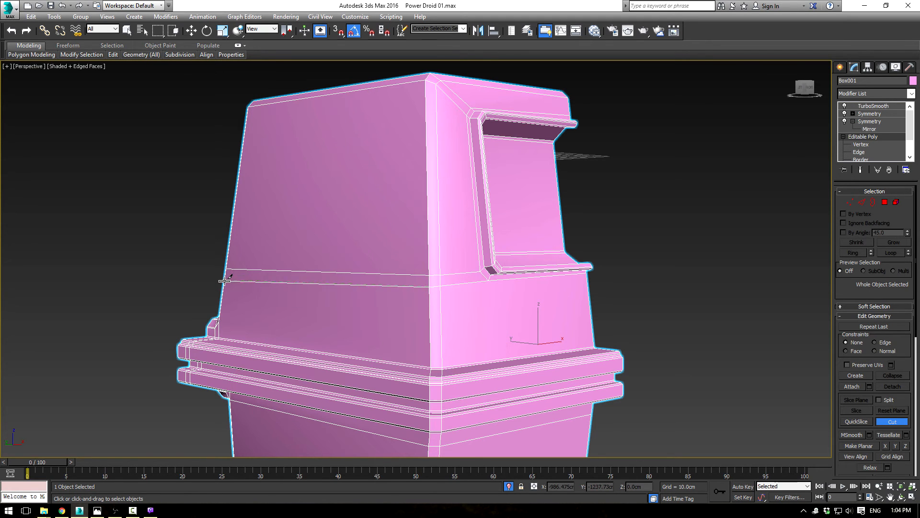
middle_click_drag(211, 248, 405, 312, "alt")
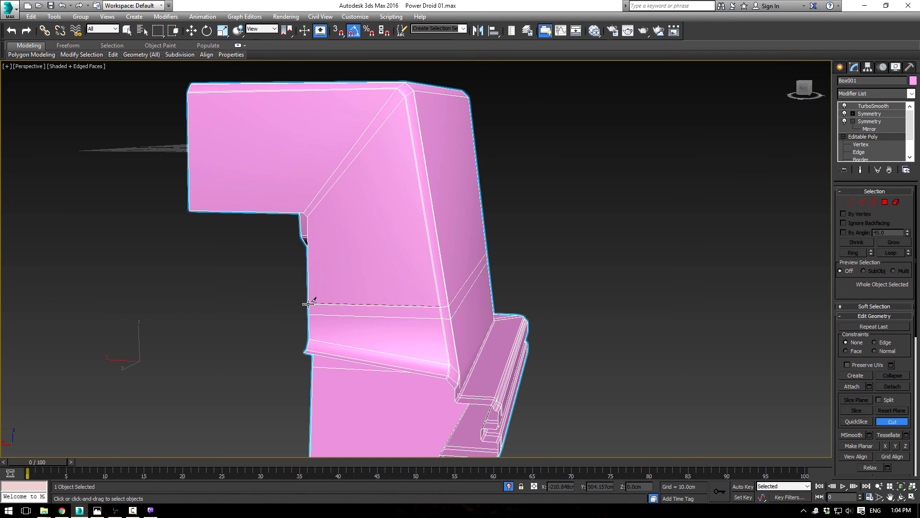
middle_click_drag(316, 290, 506, 255, "alt")
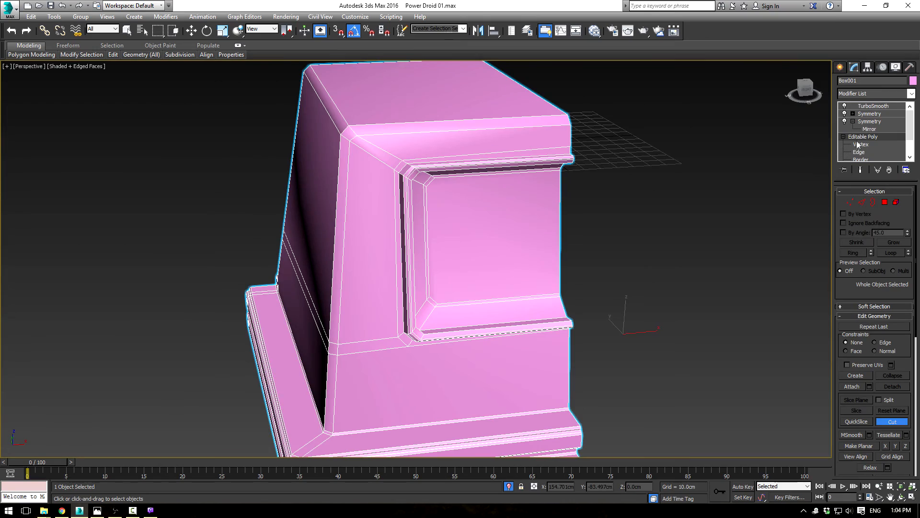
Step: Examine the TurboSmooth result around the front recess and body corners, with the wireframe edges hidden
key("2")
left_click(873, 106)
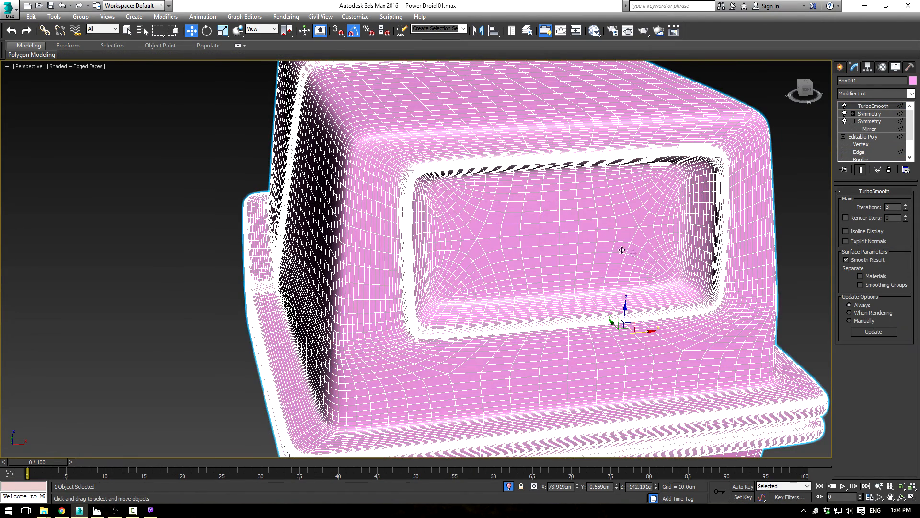
key("F4")
scroll(318, 292, "down", 5)
mouse_move(318, 292)
middle_mouse_down("alt")
mouse_move(544, 292)
mouse_move(538, 300)
mouse_move(504, 281)
mouse_move(524, 290)
mouse_move(495, 298)
mouse_move(444, 288)
mouse_move(515, 282)
mouse_move(475, 288)
mouse_move(508, 268)
mouse_move(434, 276)
mouse_move(500, 292)
mouse_move(434, 283)
middle_mouse_up("alt")
scroll(428, 294, "up", 4)
scroll(505, 279, "up", 3)
scroll(444, 288, "down", 3)
Step: Unhide the blueprint planes and view the smoothed body against the front and side drawings
key("alt+w")
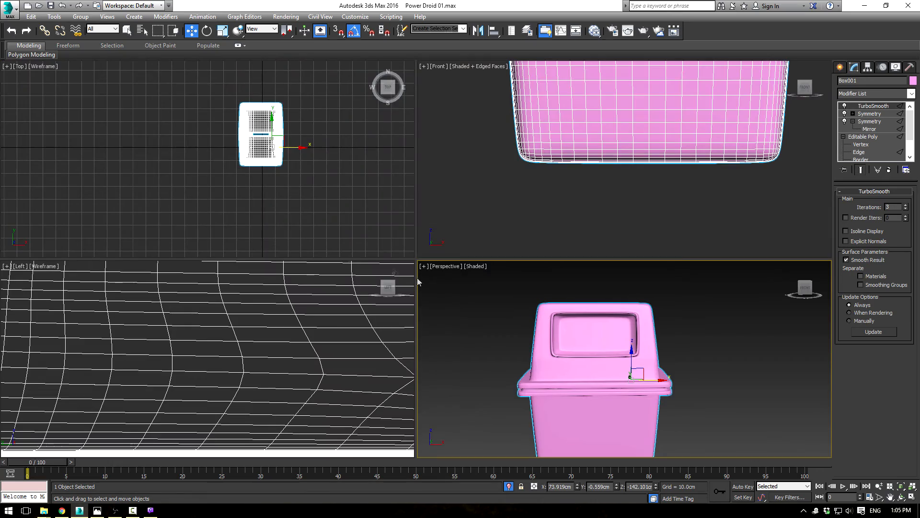
right_click(446, 287)
left_click(490, 215)
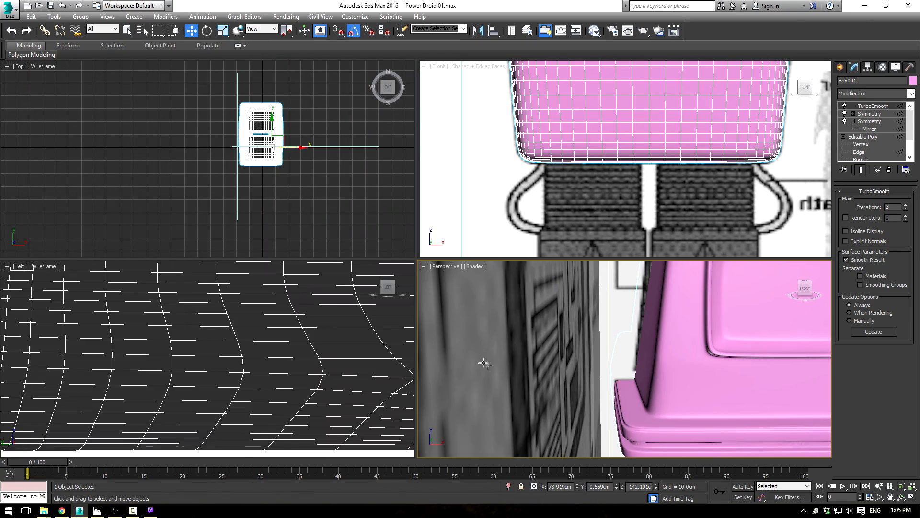
key("alt+w")
scroll(539, 283, "down", 6)
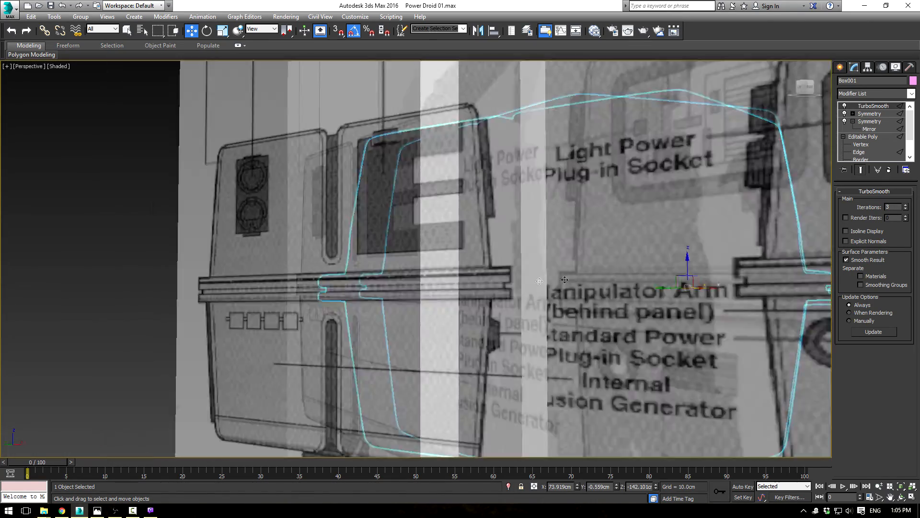
scroll(540, 281, "down", 3)
middle_click_drag(539, 281, 296, 222, "alt")
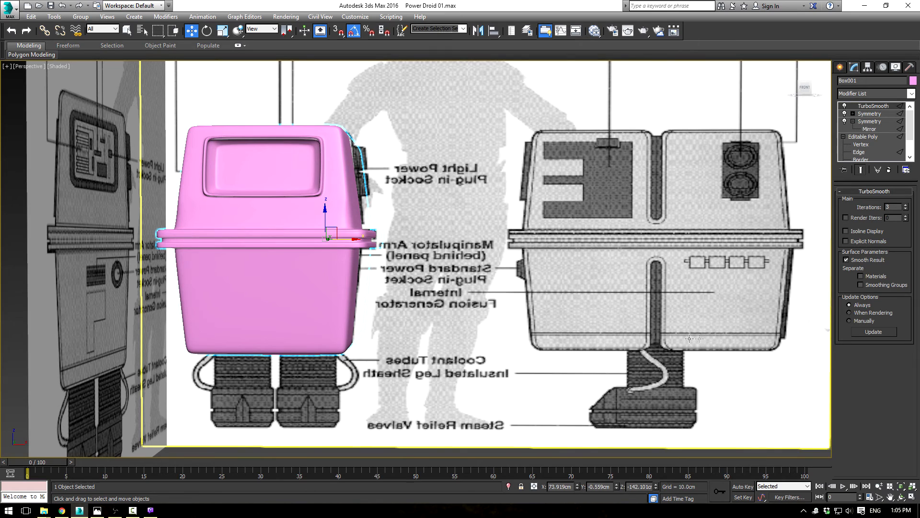
Step: Show the unsmoothed mesh with its edges and select the vertical edges of the lower body
left_click(861, 143)
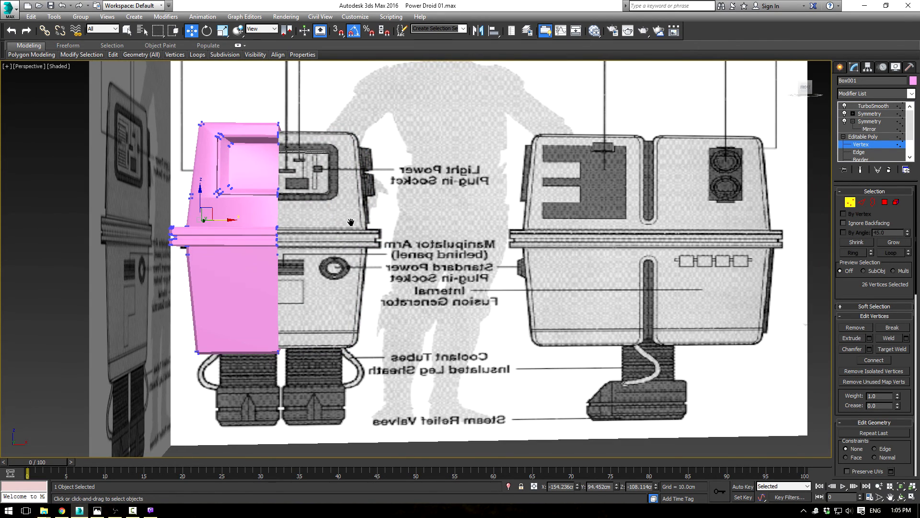
middle_click_drag(352, 223, 380, 206)
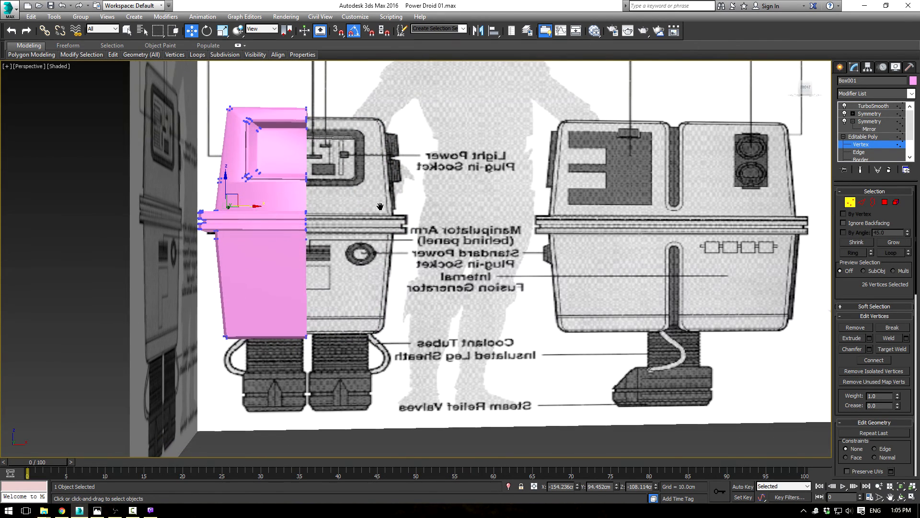
key("F4")
middle_click_drag(336, 304, 386, 291)
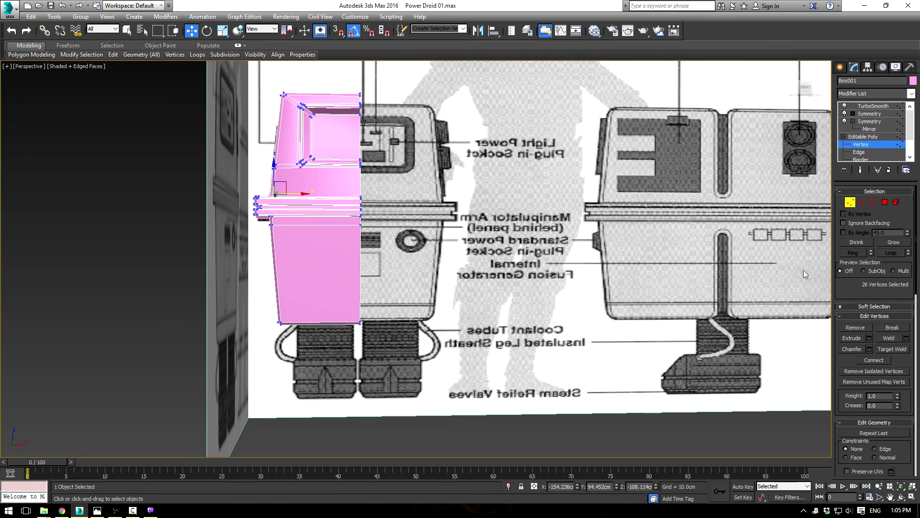
left_click(861, 204)
left_click_drag(217, 286, 218, 286)
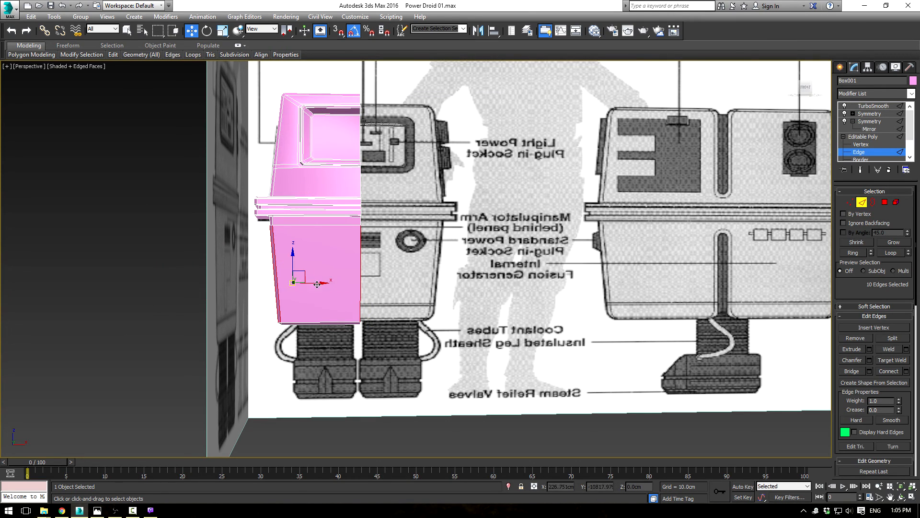
Step: Try connecting the lower body's vertical edges, compare the loop with the blueprint in the Front view, and undo the connection
left_click(899, 373)
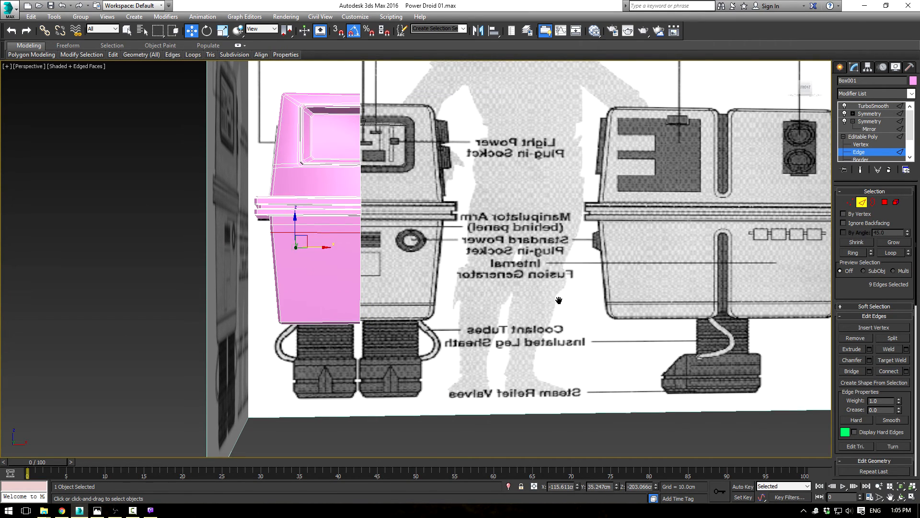
key("f")
scroll(513, 284, "down", 5)
scroll(479, 350, "up", 4)
middle_click_drag(480, 350, 467, 272)
key("ctrl+z")
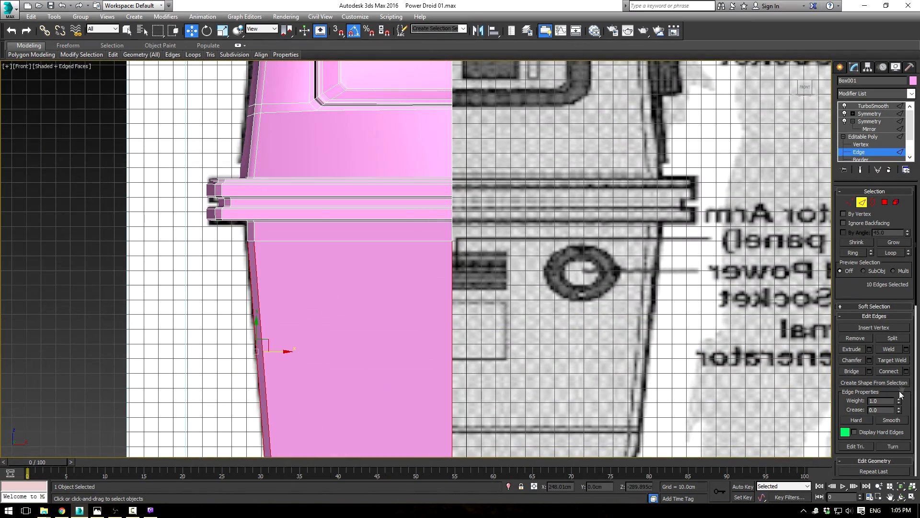
Step: Connect the lower body's vertical edges with one segment, pinch 0 and slide -70, matching the blueprint's lower horizontal line
left_click(906, 372)
middle_click_drag(557, 334, 542, 216)
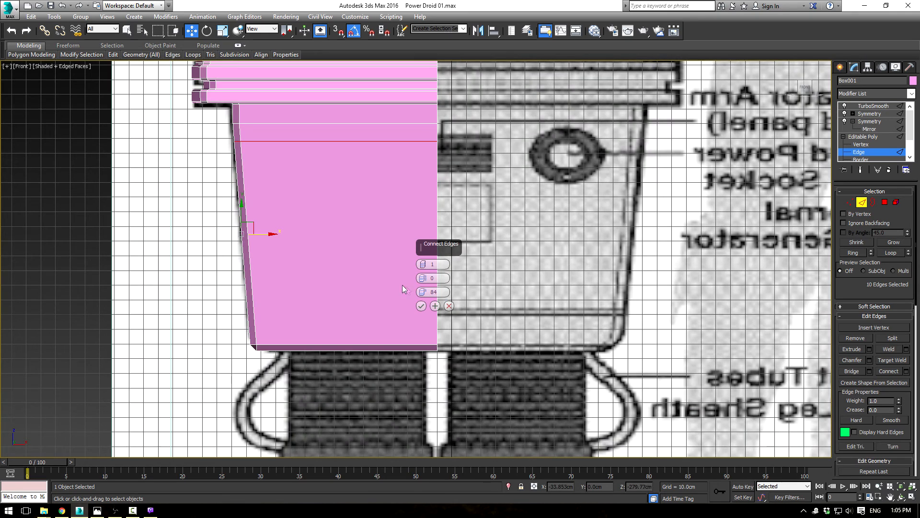
left_click_drag(421, 297, 400, 70)
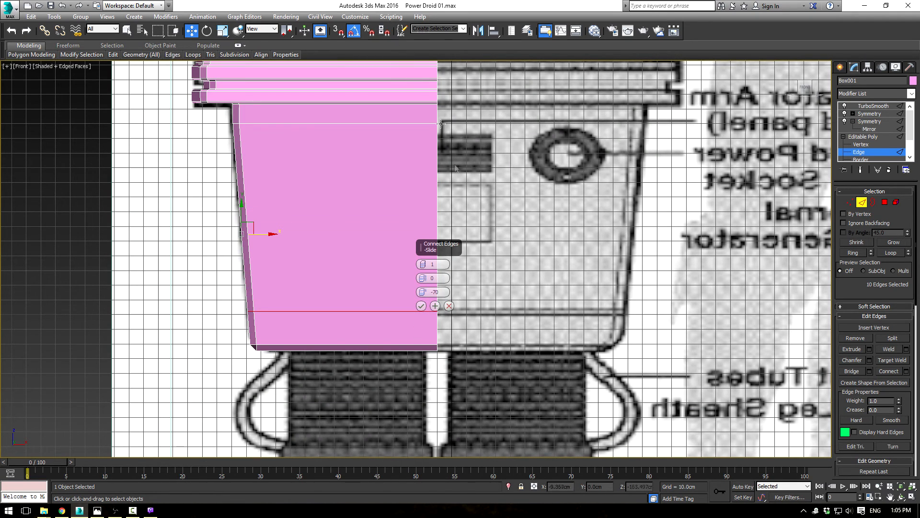
left_click(421, 306)
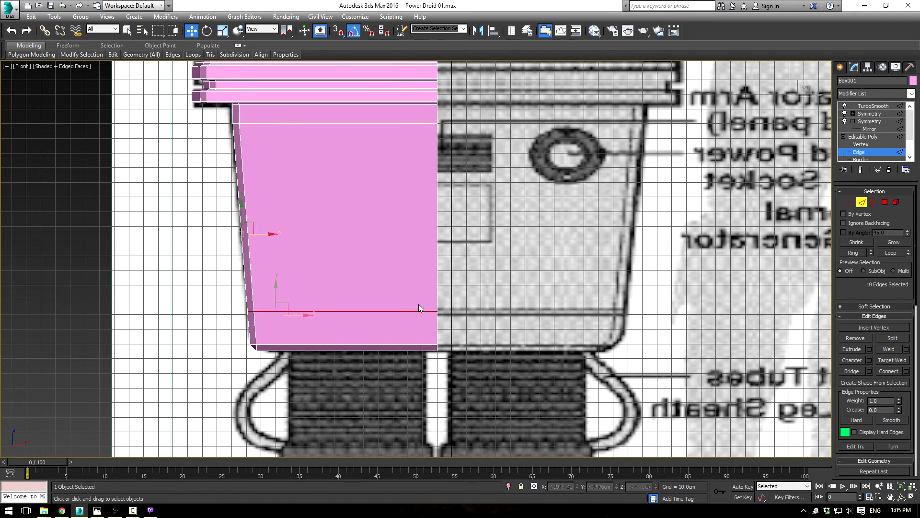
Step: Chamfer the new lower edge loop by 1.653 cm with one segment, and select only the narrow polygon band it forms
left_click(870, 360)
left_click_drag(424, 279, 425, 275)
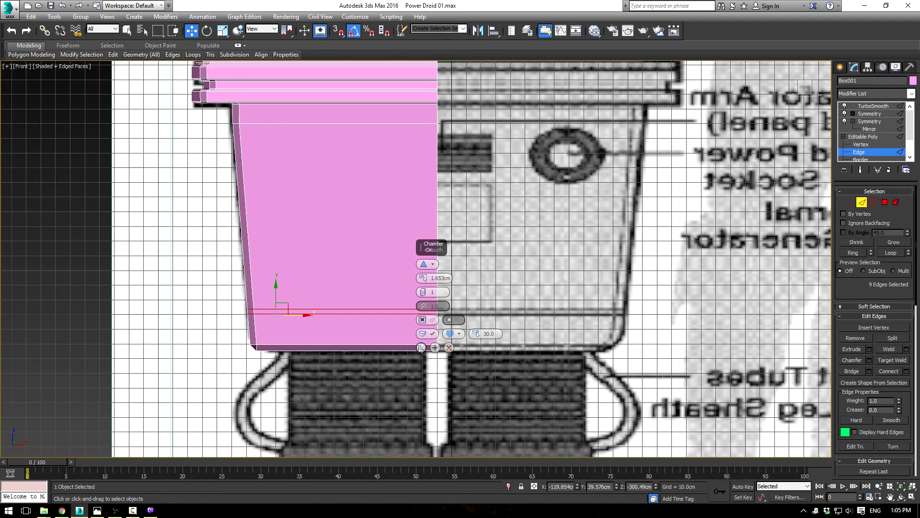
left_click(421, 347)
left_click(885, 202)
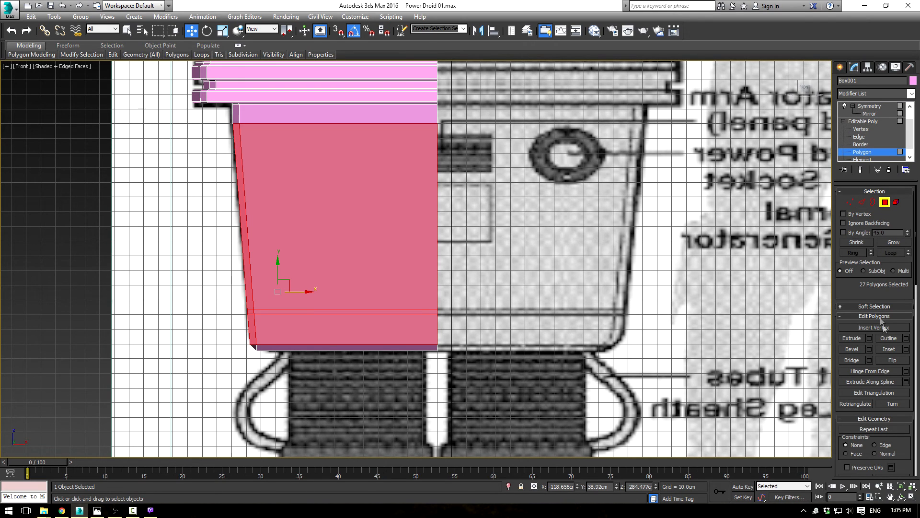
left_click(857, 242)
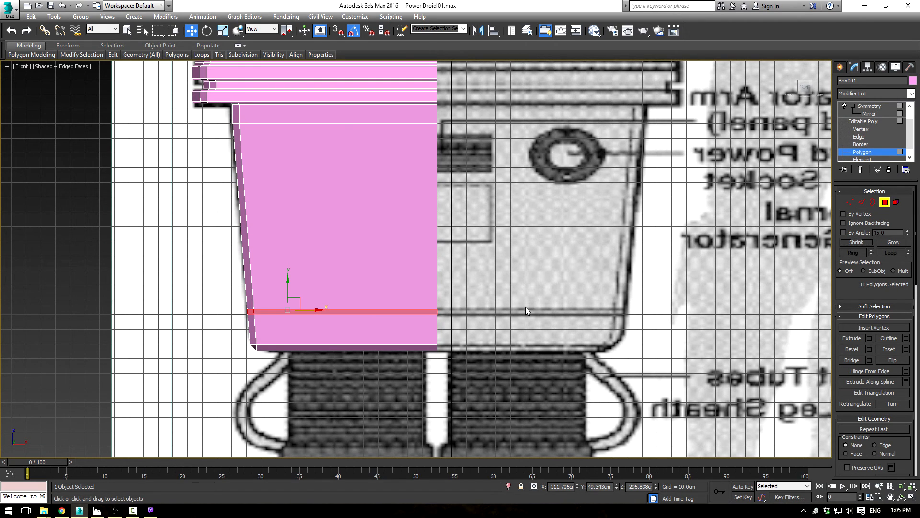
Step: Try to extrude the lower body's selected band polygons inward with a negative height
key("alt+w")
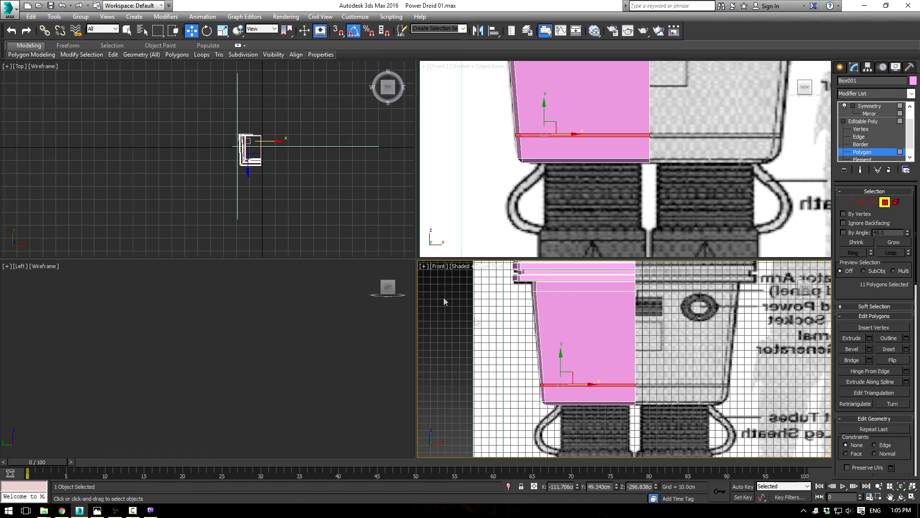
key("alt+w")
middle_click_drag(533, 351, 424, 290, "alt")
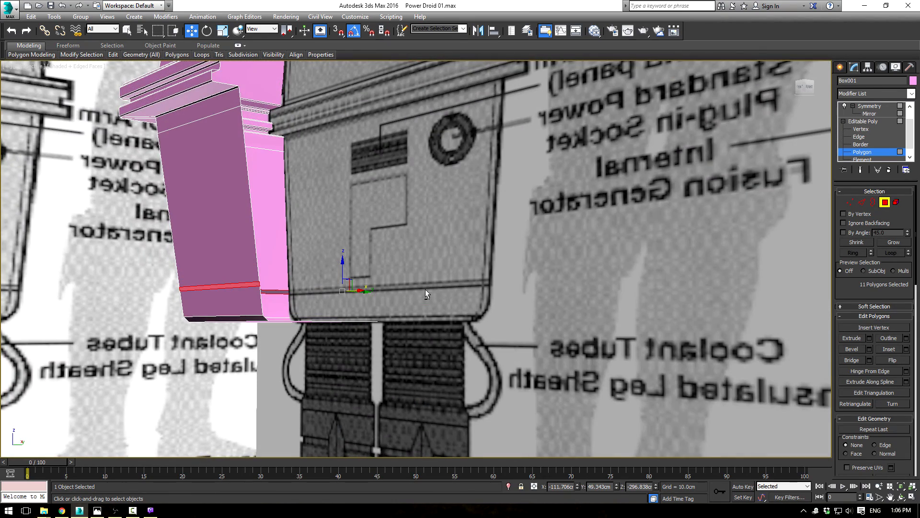
left_click(870, 338)
scroll(334, 318, "up", 4)
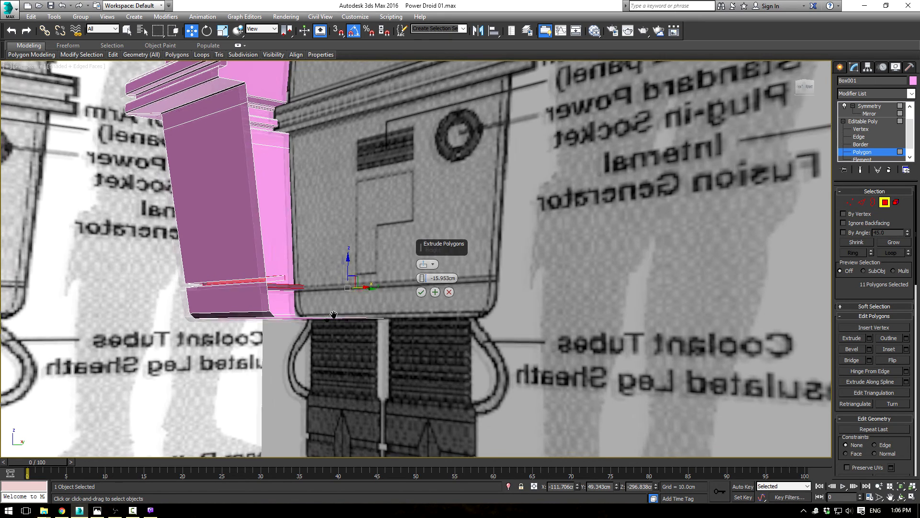
middle_click_drag(323, 282, 326, 257, "alt")
left_click_drag(424, 280, 448, 216)
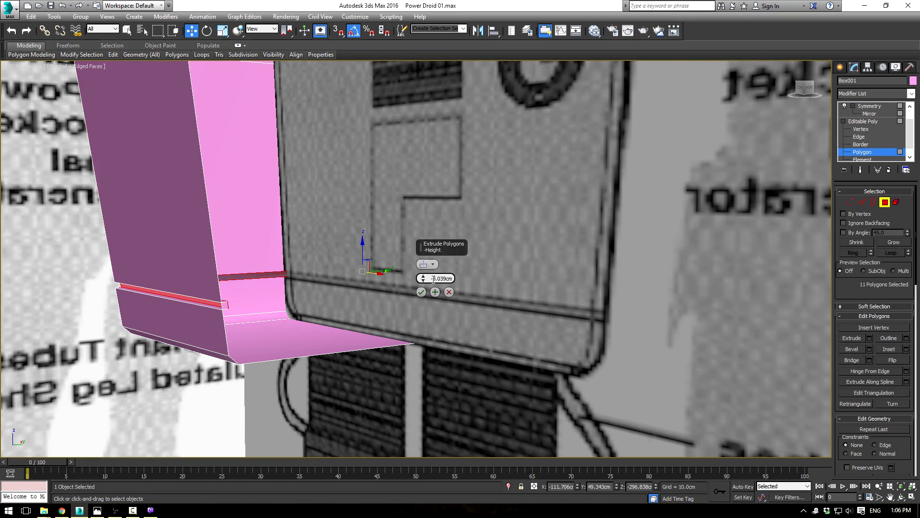
left_click(422, 292)
Step: Deselect the two extra polygons above the band on the back face, keeping only the narrow band selected
middle_click_drag(240, 281, 512, 279, "alt")
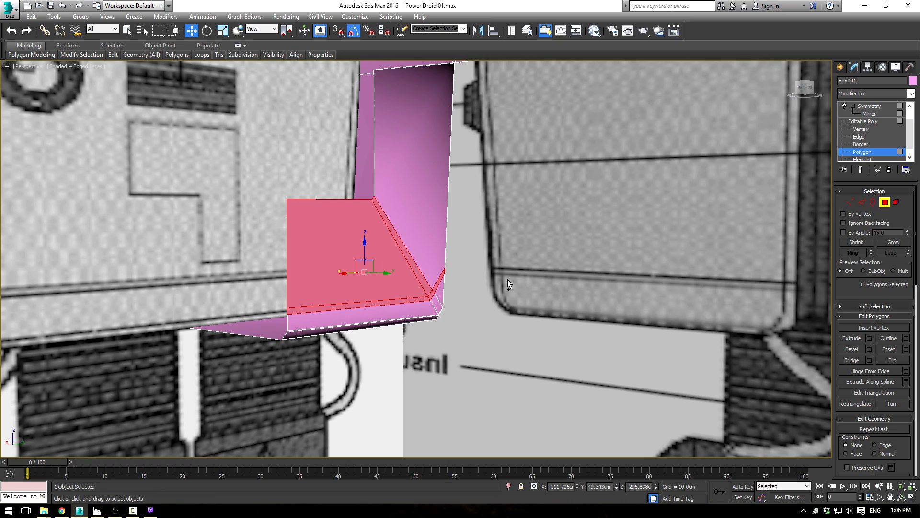
left_click(391, 248, "alt")
left_click(403, 247, "alt")
middle_click_drag(539, 283, 390, 272, "alt")
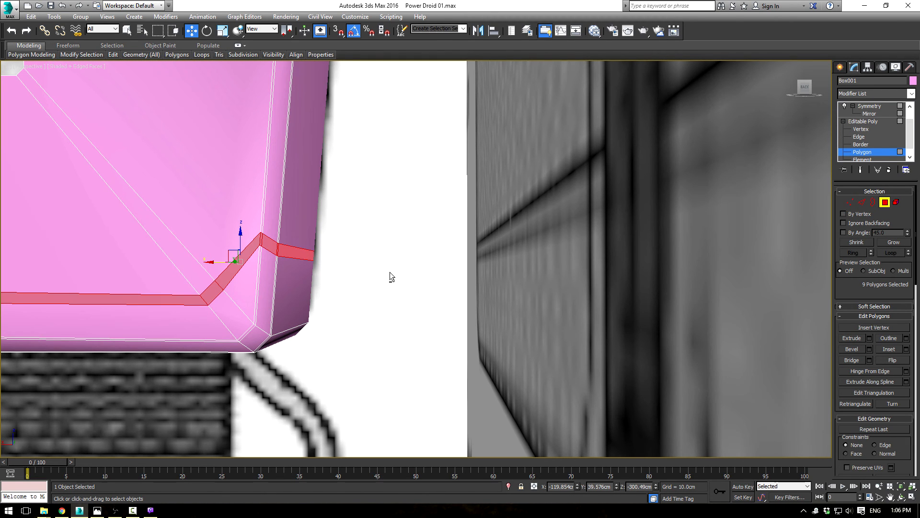
middle_click_drag(390, 272, 474, 279, "alt")
Step: Select the four vertices where the band crosses the back face's diagonal edges and move them up toward the band's height at the corner
left_click(850, 202)
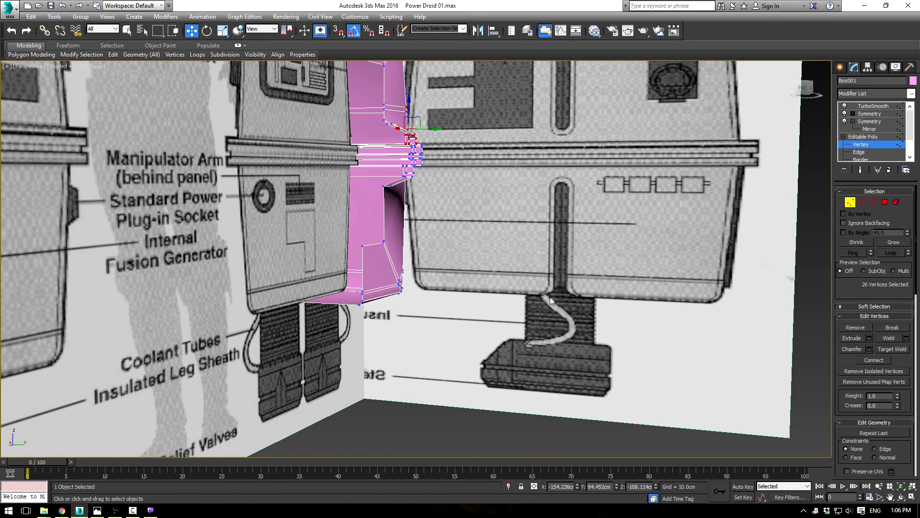
key("alt+w")
scroll(523, 153, "down", 6)
right_click(302, 337)
key("z")
scroll(291, 347, "down", 4)
middle_click_drag(257, 397, 279, 366)
scroll(284, 406, "down", 3)
scroll(279, 366, "up", 5)
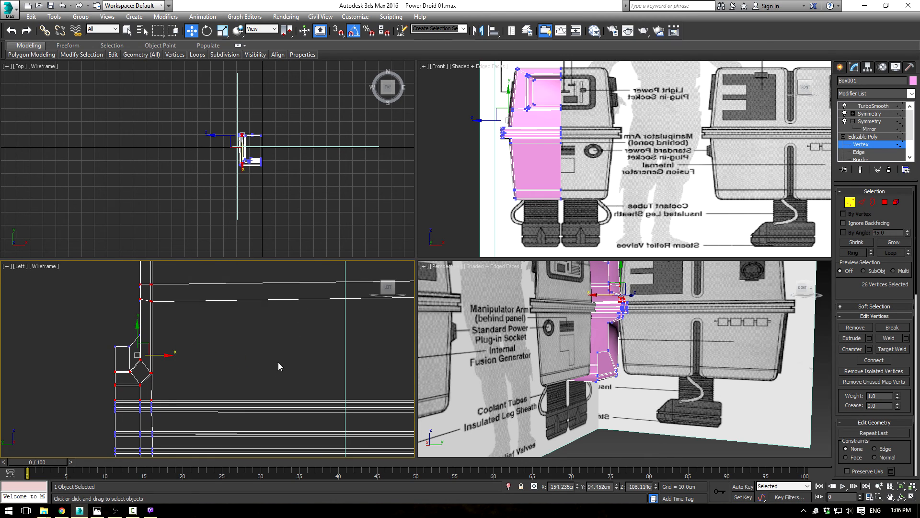
middle_click_drag(618, 355, 534, 356, "alt")
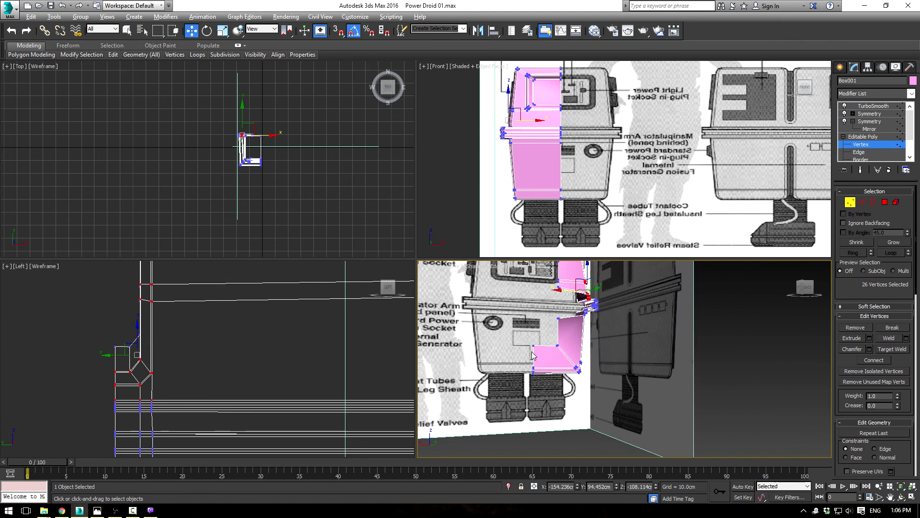
key("F9")
scroll(580, 360, "up", 8)
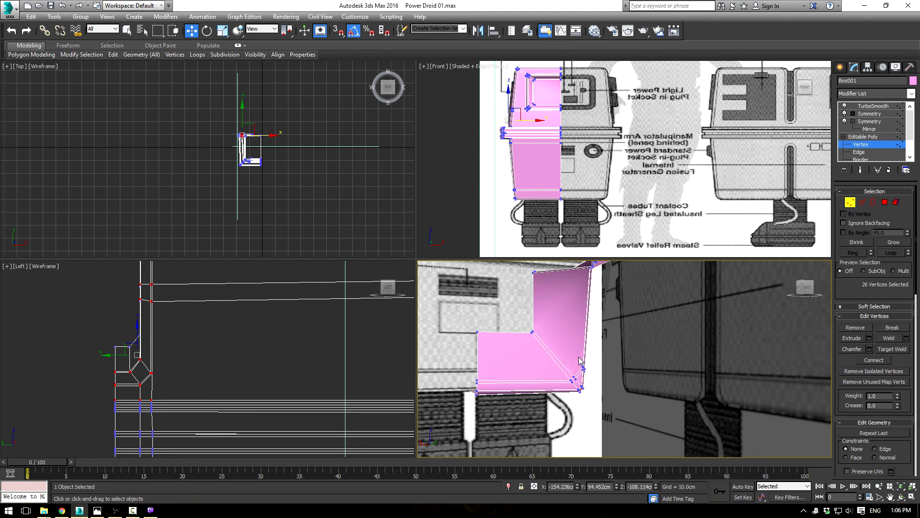
left_click(571, 378)
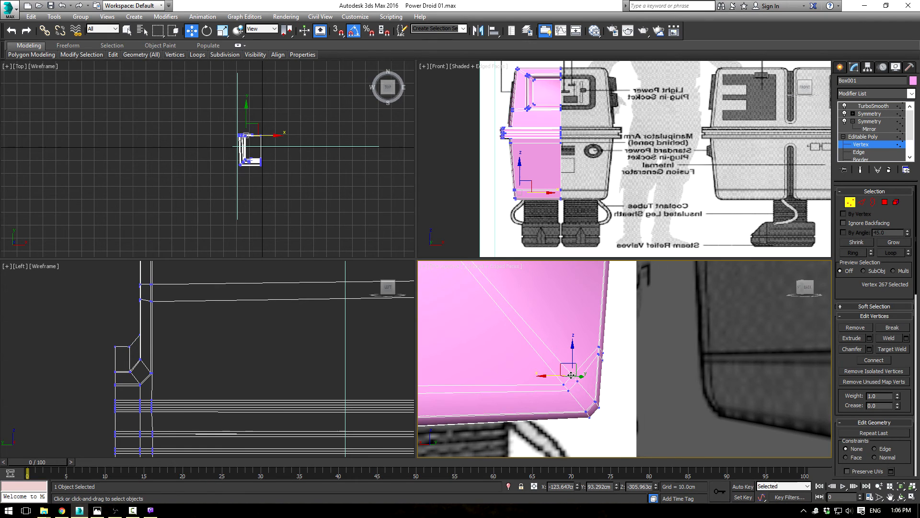
left_click(577, 382, "ctrl")
left_click(570, 390, "ctrl")
left_click(563, 384, "ctrl")
left_click_drag(560, 372, 535, 343)
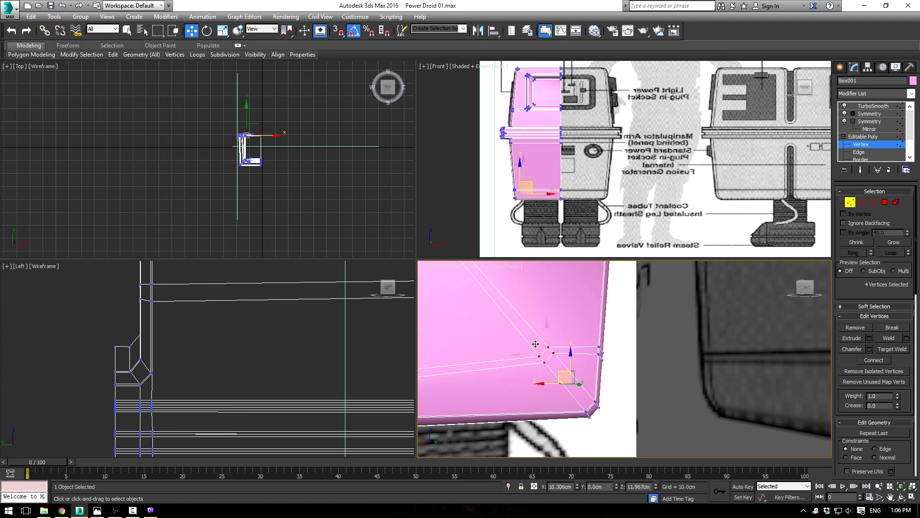
Step: Nudge the crossing vertices and raise the band's two centre-line vertices to straighten the band across the back, and return to the polygon selection
left_click(542, 359)
left_click(544, 362, "ctrl")
left_click_drag(530, 347, 524, 339)
middle_click_drag(508, 361, 617, 340)
scroll(617, 341, "down", 4)
left_click_drag(529, 349, 521, 312)
middle_click_drag(664, 356, 718, 371, "alt")
scroll(670, 358, "up", 3)
scroll(706, 367, "down", 4)
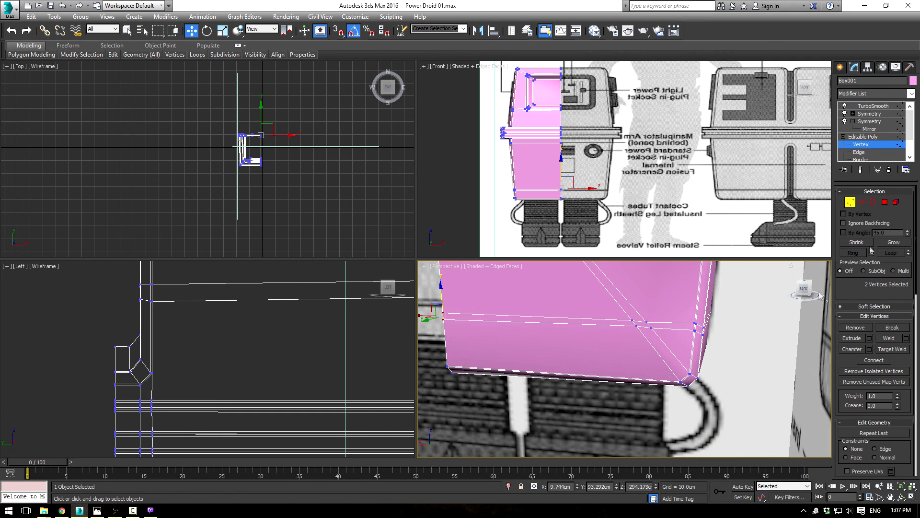
left_click(885, 202)
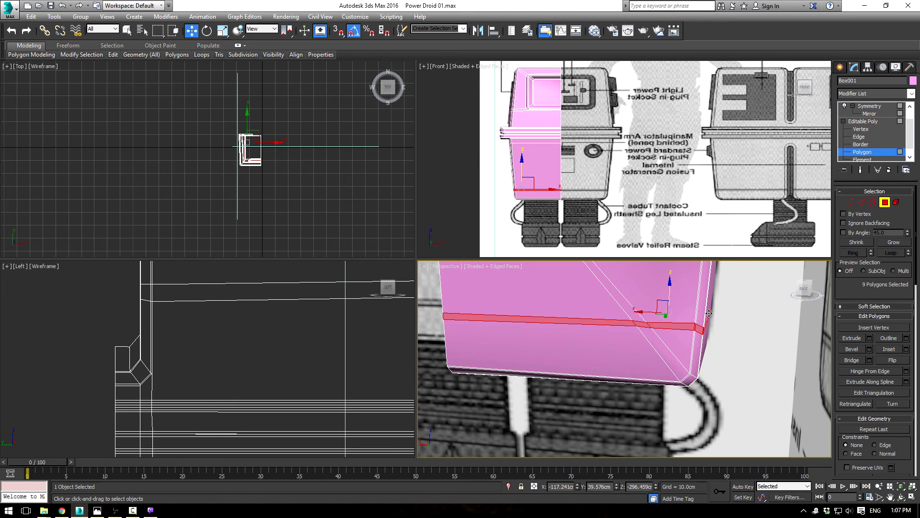
Step: Select the band's two centre-line vertices on the back face and lower them to the height of the front band
scroll(589, 196, "up", 10)
key("F3")
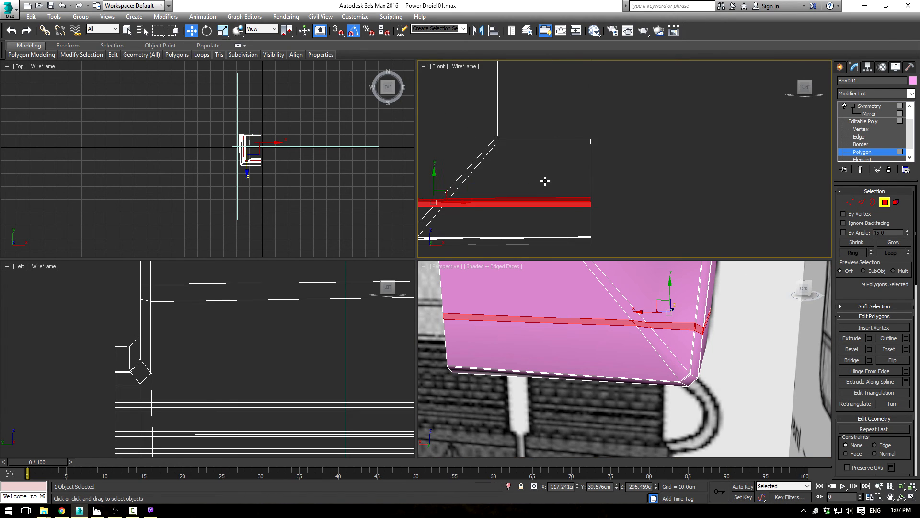
left_click(850, 202)
left_click(694, 144)
left_click_drag(696, 125, 699, 141)
middle_click_drag(533, 164, 754, 162)
Step: Move the four vertices where the band crosses the back face's diagonal edges down one by one onto the front band's height
scroll(569, 148, "up", 2)
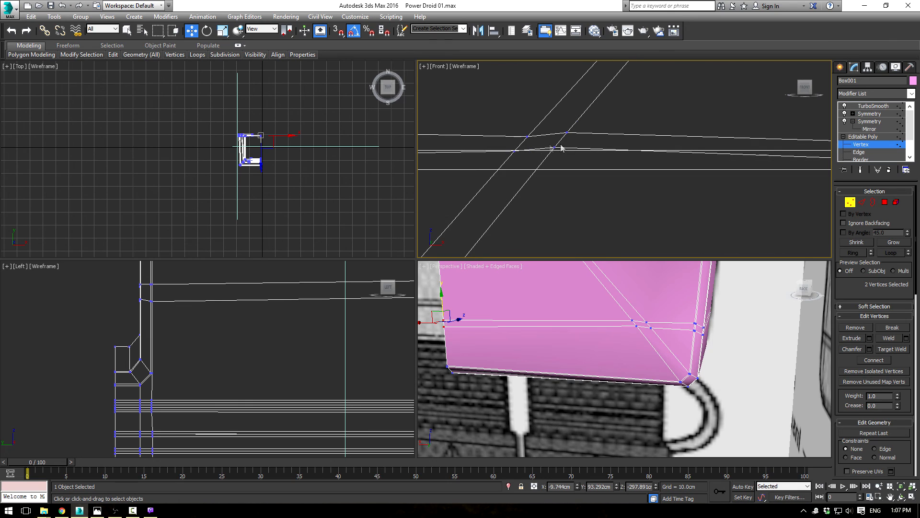
left_click(553, 148)
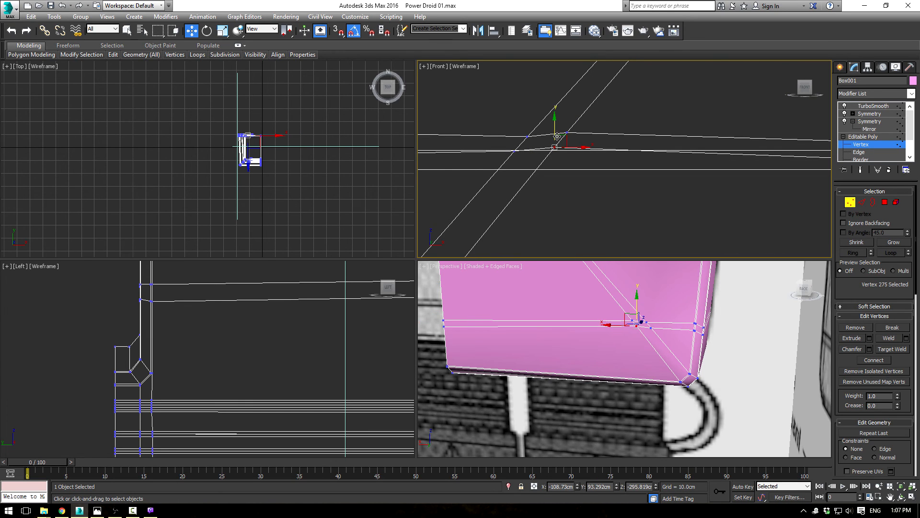
left_click_drag(555, 131, 559, 152)
left_click(568, 133)
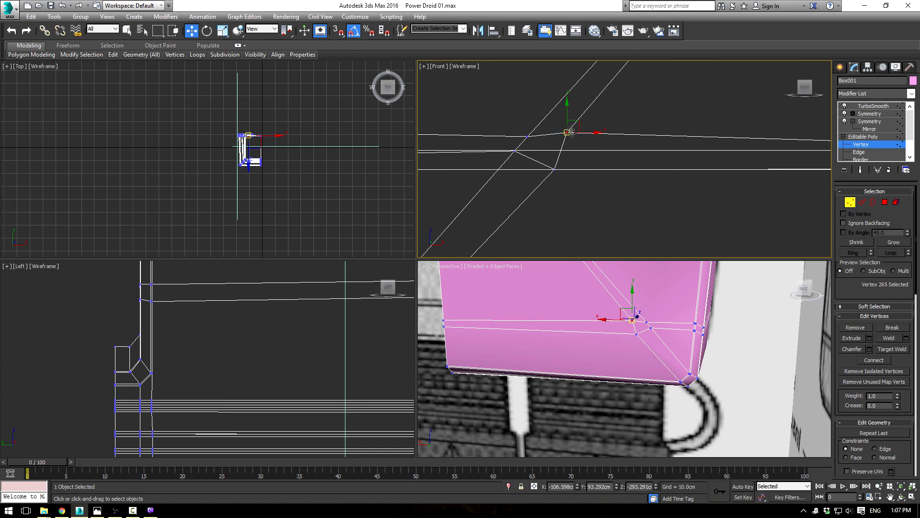
left_click_drag(567, 113, 567, 130)
left_click(555, 170)
left_click_drag(571, 169, 521, 154)
left_click(513, 165)
left_click_drag(518, 151, 530, 171)
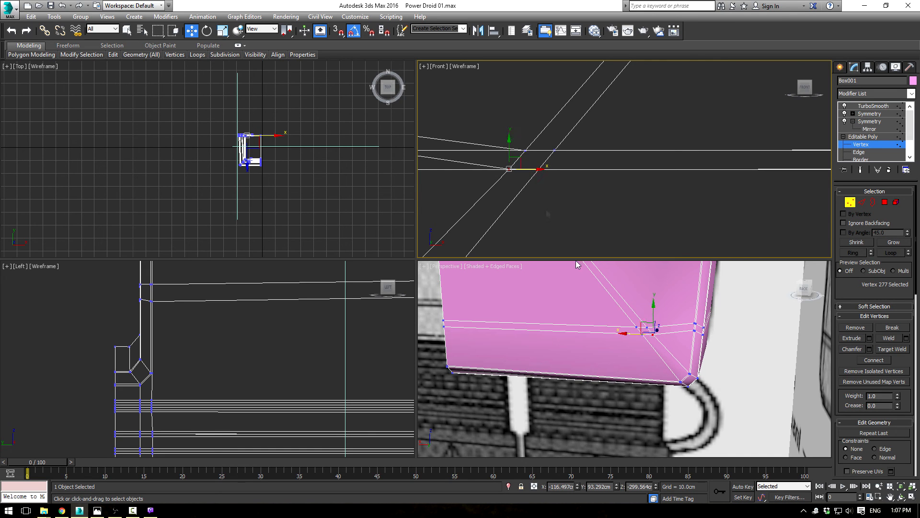
Step: Select the band's four vertices at the back corner, set the reference coordinate system to Local and try shifting them
middle_click_drag(514, 150, 711, 165)
scroll(693, 346, "up", 5)
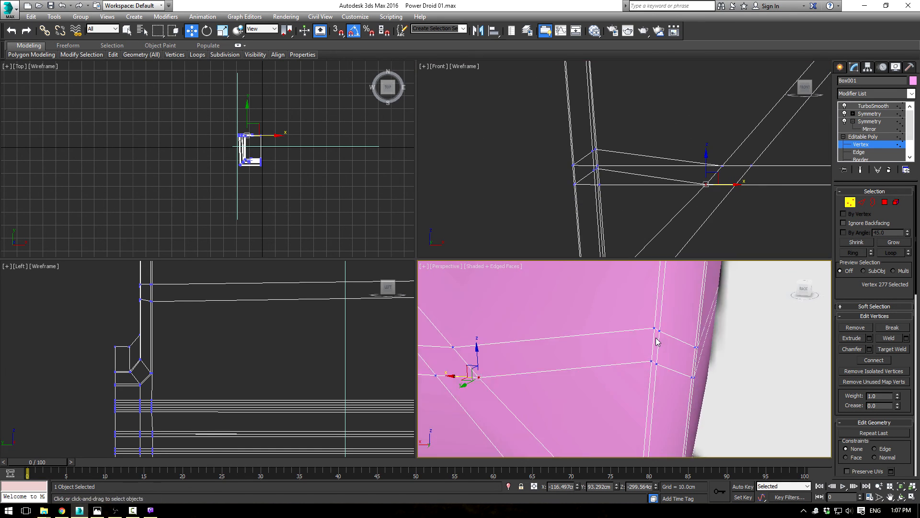
left_click(655, 329)
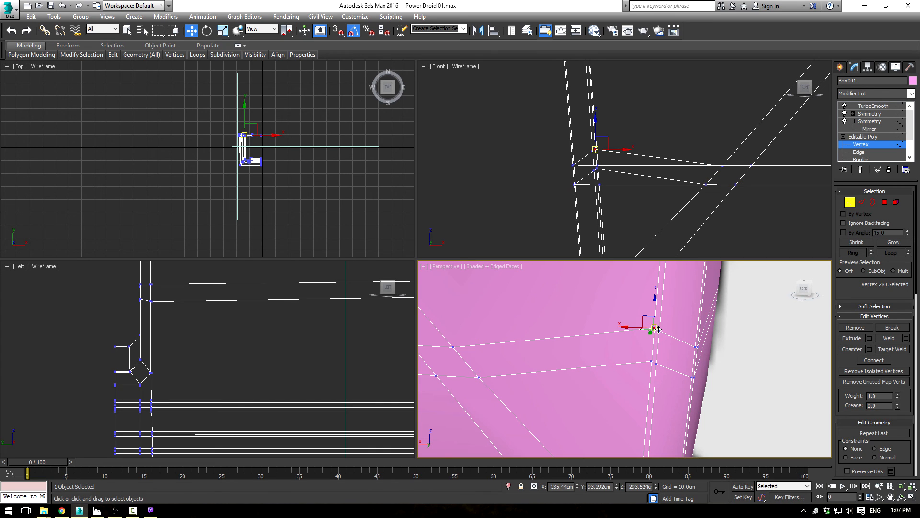
left_click(655, 365, "ctrl")
left_click(263, 32)
left_click(269, 62)
left_click_drag(650, 342, 650, 343)
key("ctrl+z")
left_click(652, 362)
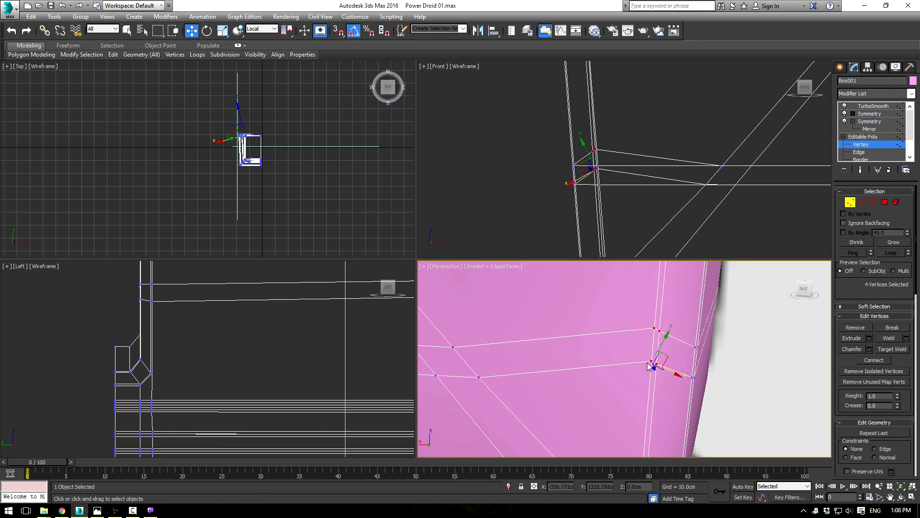
left_click(650, 361)
middle_click_drag(667, 365, 641, 366, "alt")
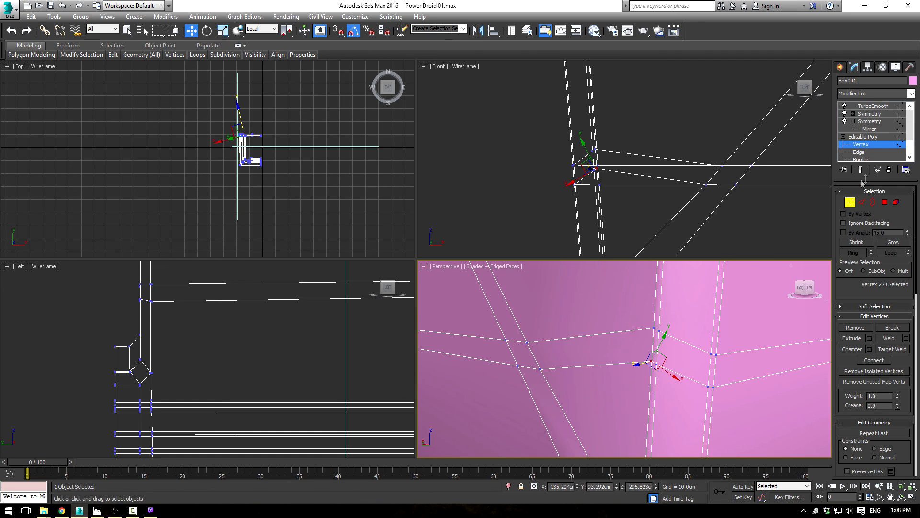
Step: Select the narrow band polygon at the back corner, move it down about 3.07 cm along its local axis and deselect it
left_click(886, 204)
left_click(655, 366)
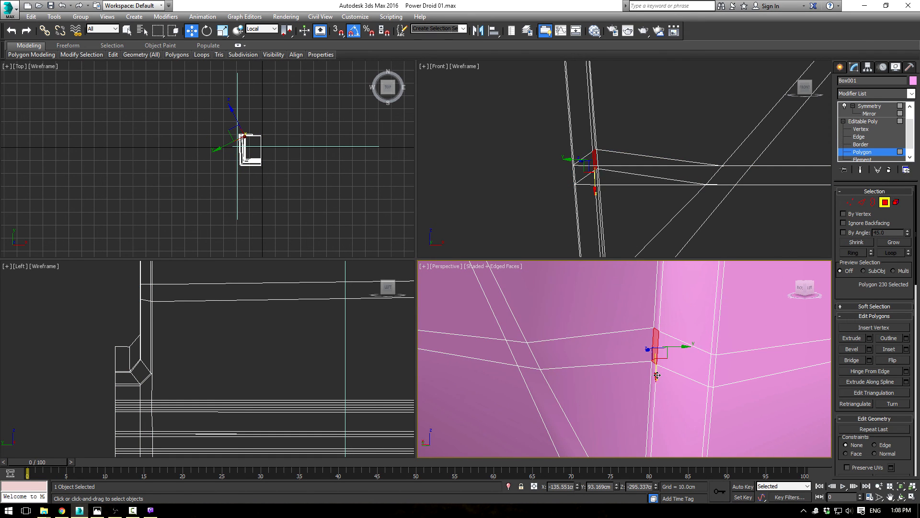
left_click_drag(658, 389, 653, 406)
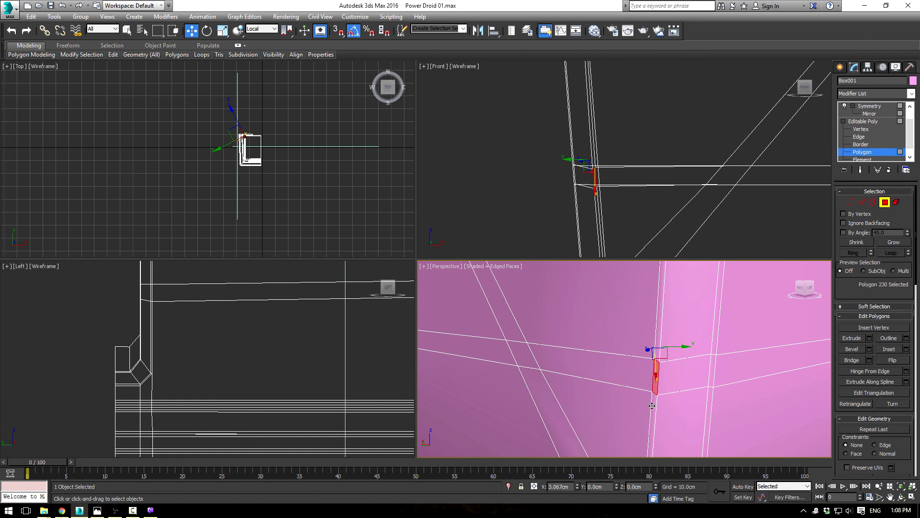
left_click(528, 195)
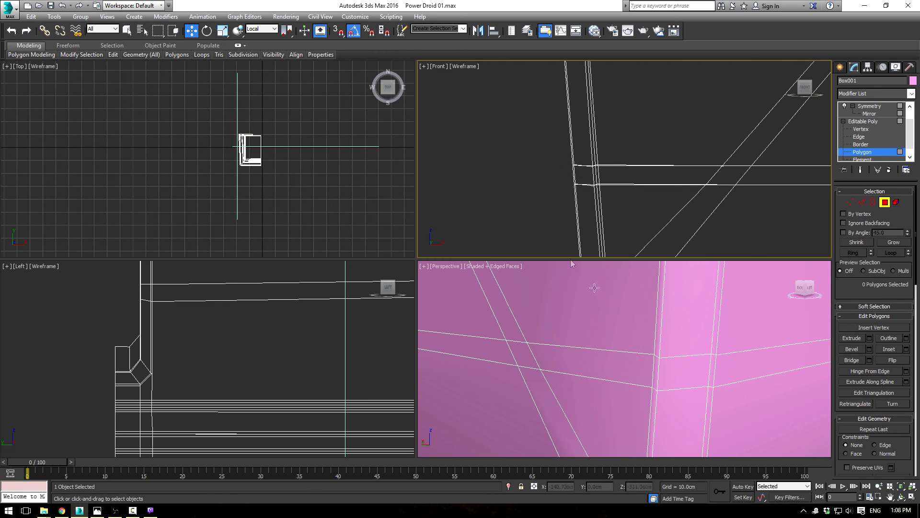
Step: Isolate the body, maximize the perspective viewport and examine how the band runs around the back corner
middle_click_drag(707, 371, 592, 378, "alt")
scroll(740, 365, "down", 5)
scroll(593, 377, "up", 6)
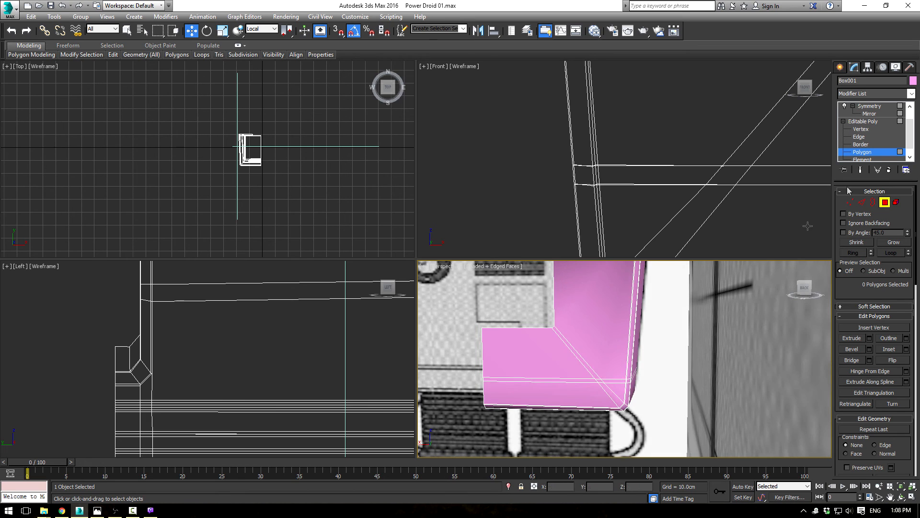
right_click(602, 330)
left_click(616, 249)
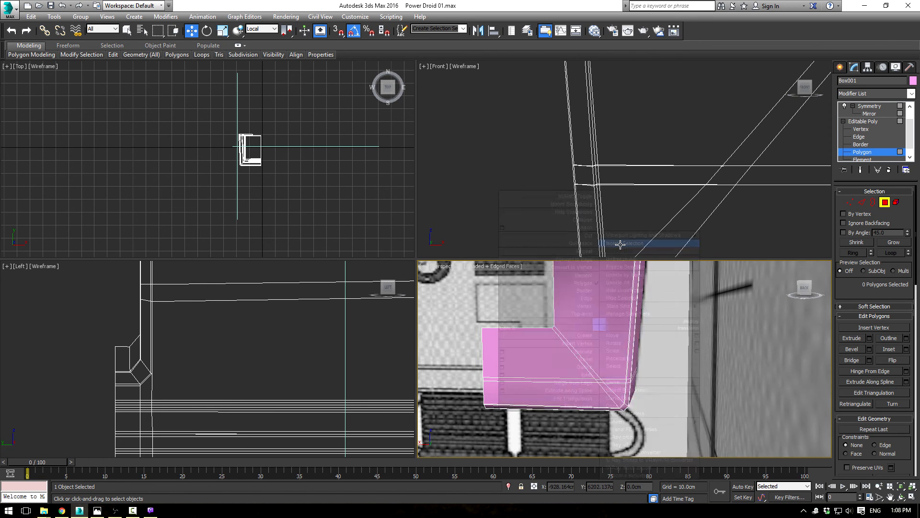
key("alt+w")
middle_click_drag(565, 302, 544, 290, "alt")
scroll(512, 291, "up", 2)
scroll(543, 290, "up", 2)
middle_click_drag(451, 411, 452, 256)
scroll(494, 249, "up", 3)
scroll(437, 259, "up", 5)
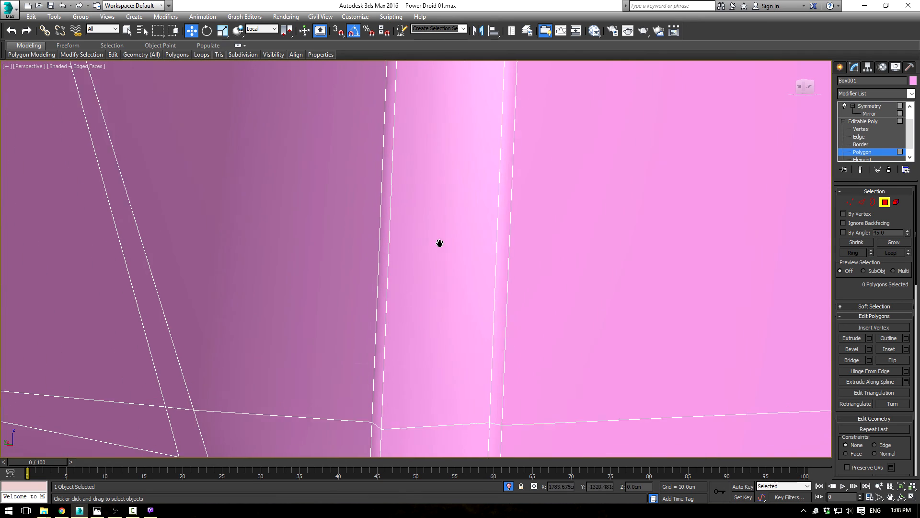
middle_click_drag(438, 242, 439, 200)
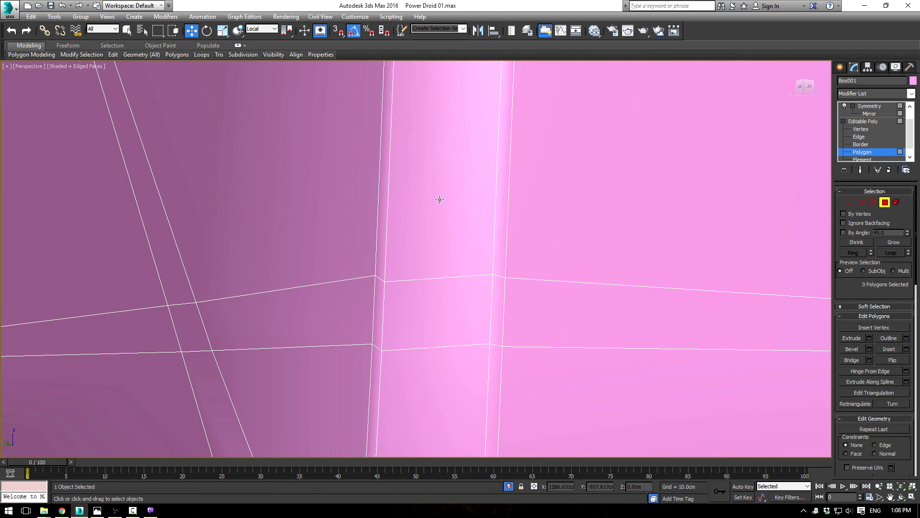
Step: Select the two lower-lying band vertices at the back corner, set the coordinate system to View and nudge them up slightly
left_click(850, 202)
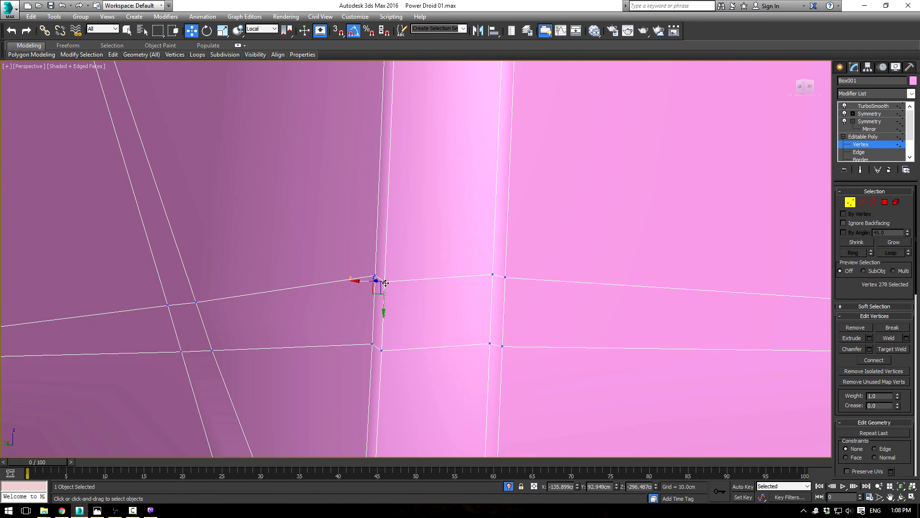
left_click(383, 351)
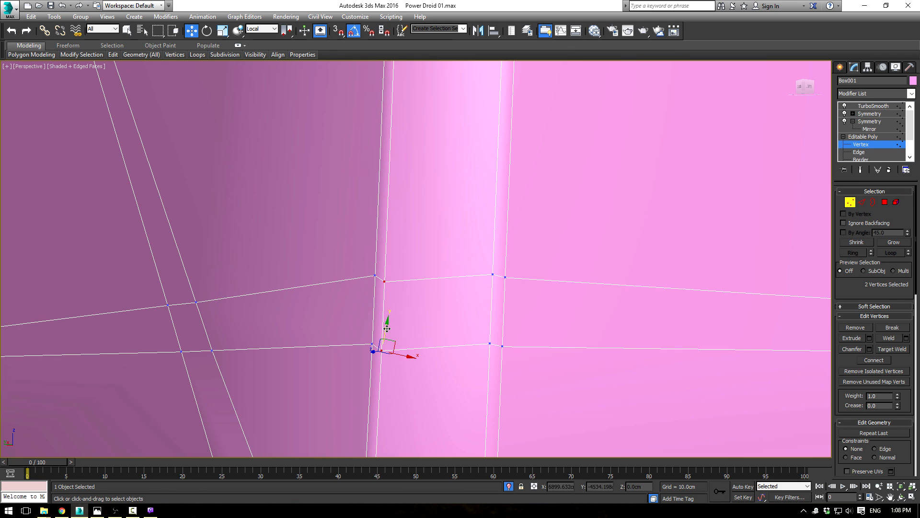
left_click(266, 32)
left_click(252, 37)
middle_click_drag(421, 230, 366, 316, "alt")
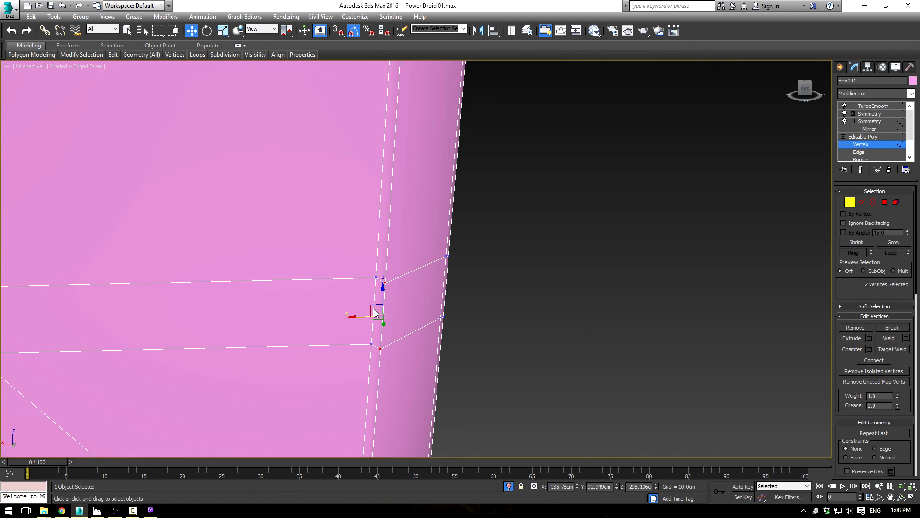
left_click_drag(374, 302, 373, 299)
middle_click_drag(373, 297, 454, 297, "alt")
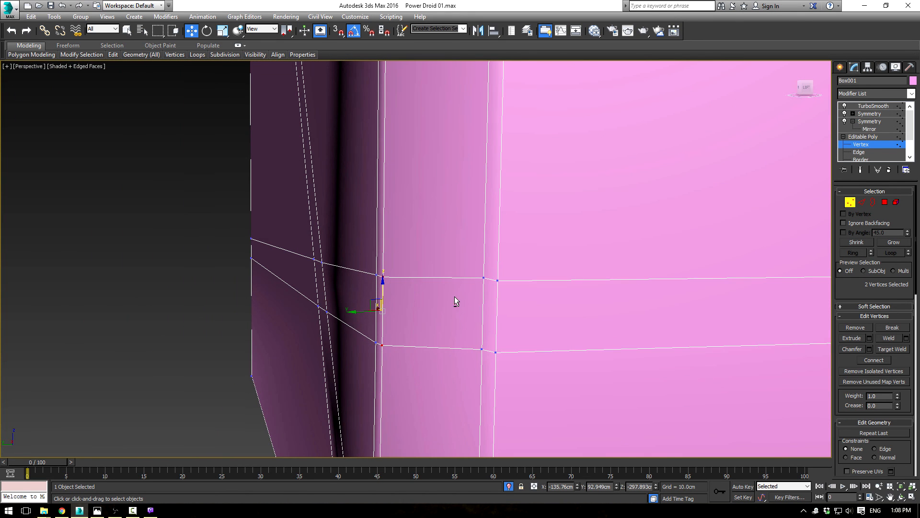
Step: Select the band's vertical edge ring at the corner and convert it to a polygon selection covering the whole band
left_click(885, 202)
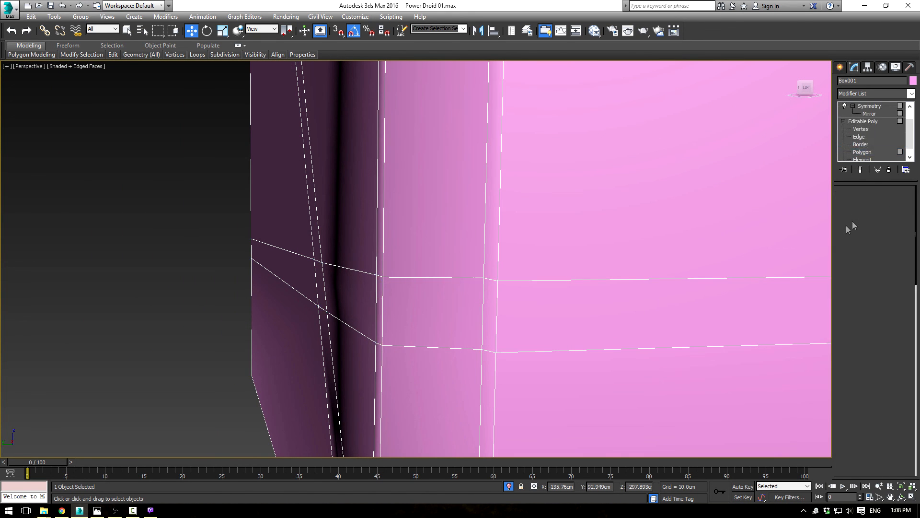
middle_click_drag(697, 312, 823, 270, "alt")
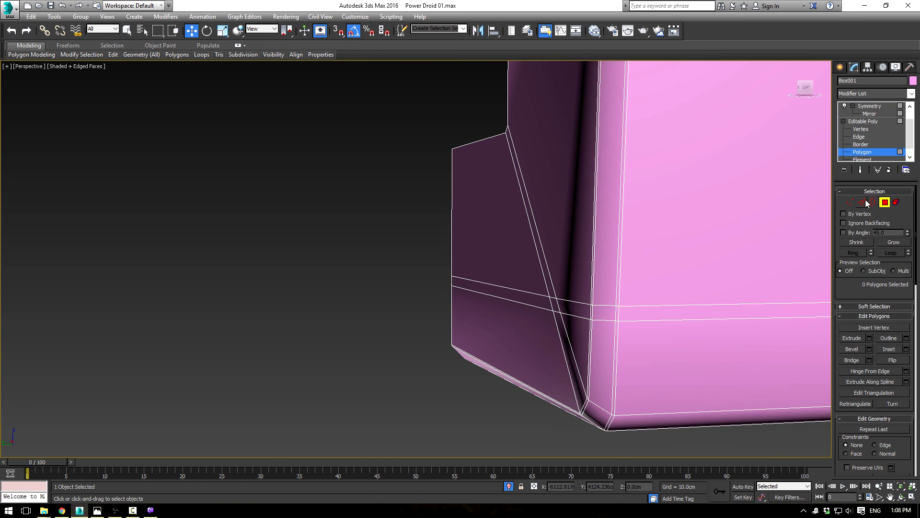
left_click(864, 202)
left_click(616, 315)
left_click(849, 251)
left_click(886, 206, "ctrl")
scroll(670, 267, "down", 5)
middle_click_drag(666, 261, 800, 338, "alt")
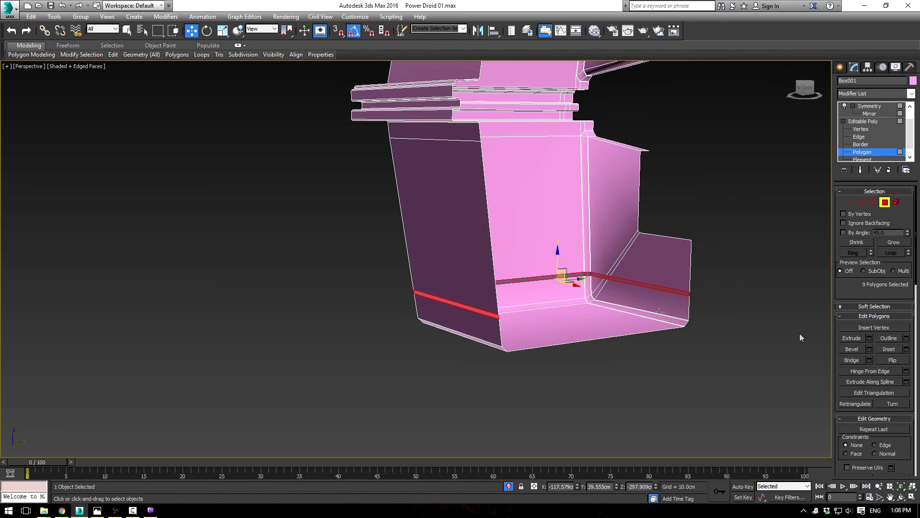
Step: Extrude the selected band polygons inward with a height of -3.039 cm and check the groove with TurboSmooth
scroll(543, 350, "up", 3)
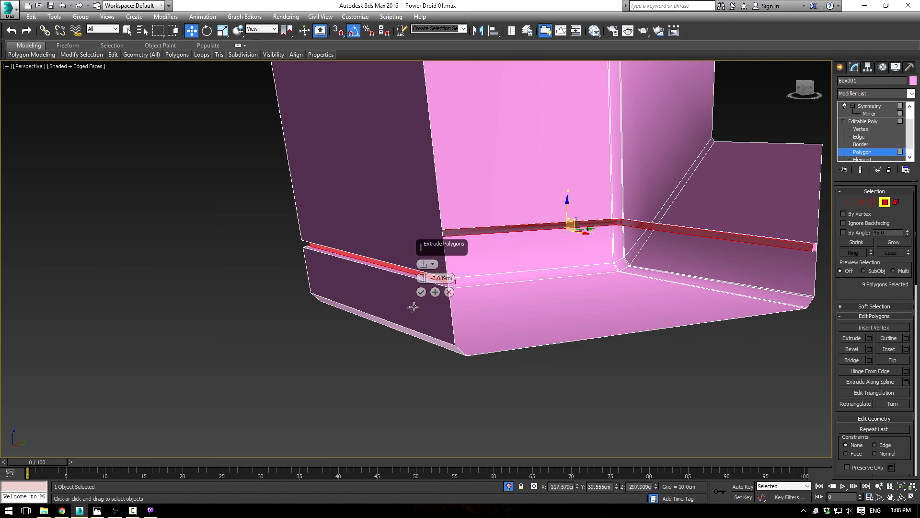
left_click(421, 292)
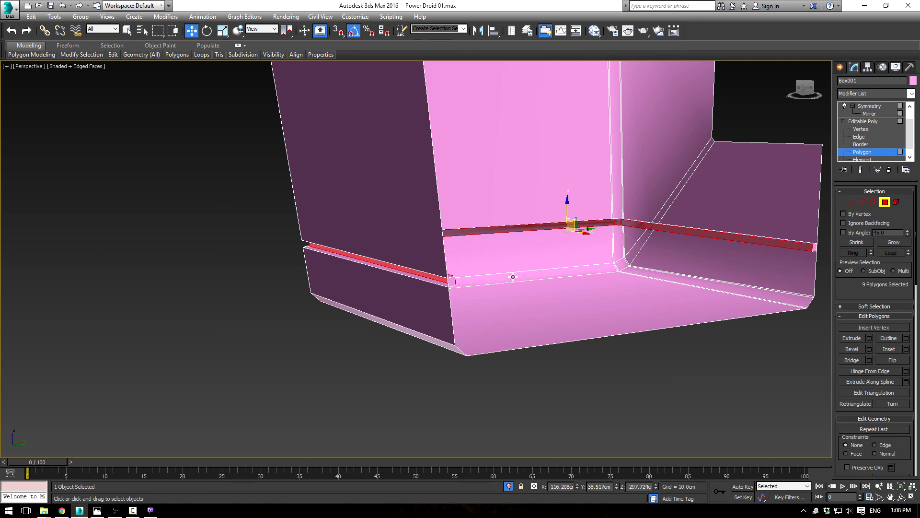
left_click(885, 203)
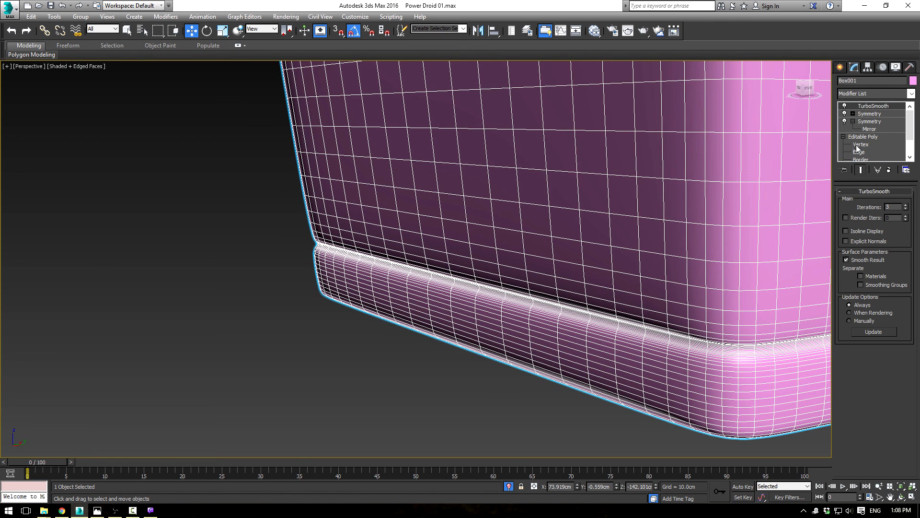
Step: Delete the two end polygons that close the groove at the body's front and back centre lines
left_click(862, 160)
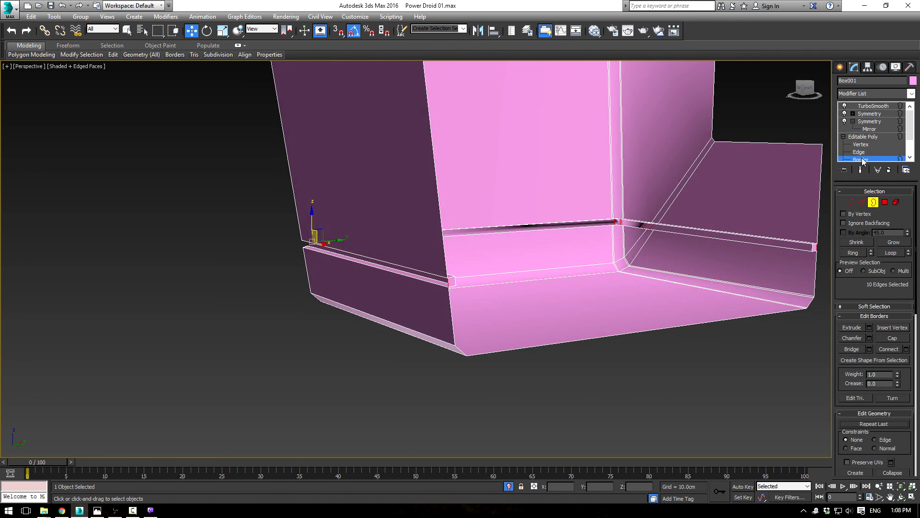
scroll(867, 160, "down", 2)
left_click(863, 152)
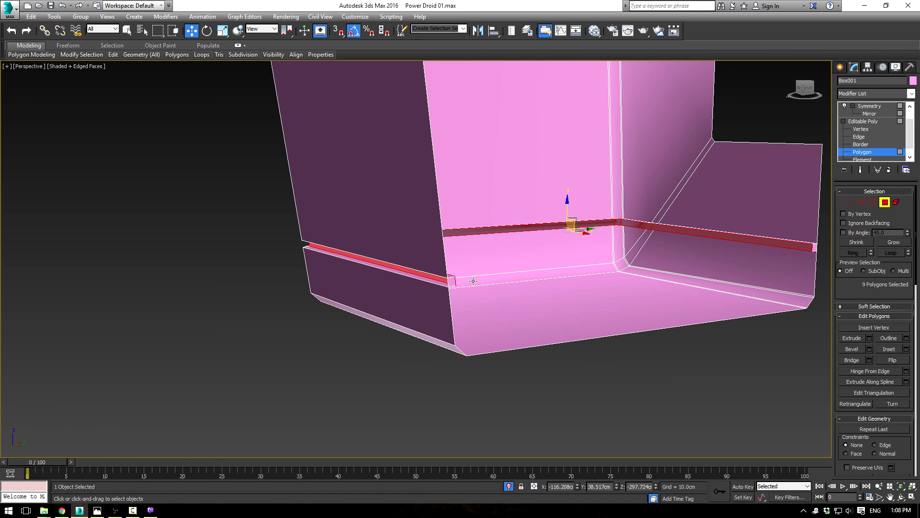
left_click(453, 281)
key("Delete")
middle_click_drag(798, 241, 618, 246)
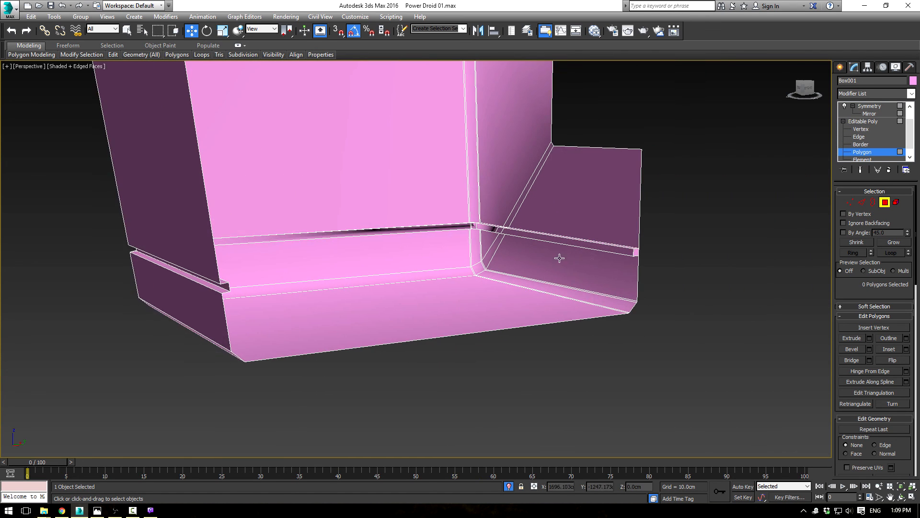
scroll(618, 245, "up", 3)
left_click(652, 257)
key("Delete")
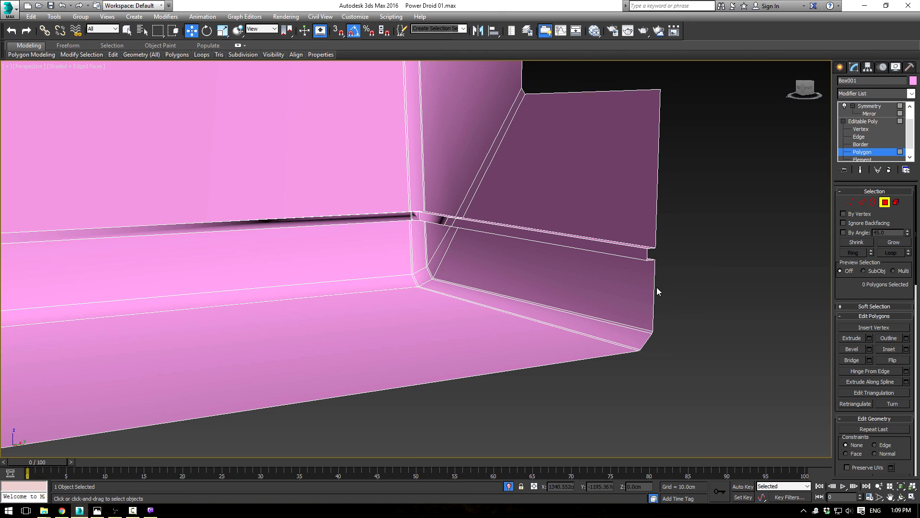
Step: Select the edge loops along the groove, try chamfering them by 0.122 cm and inspect the corner
left_click(862, 202)
left_click(625, 246)
left_click(615, 254, "ctrl")
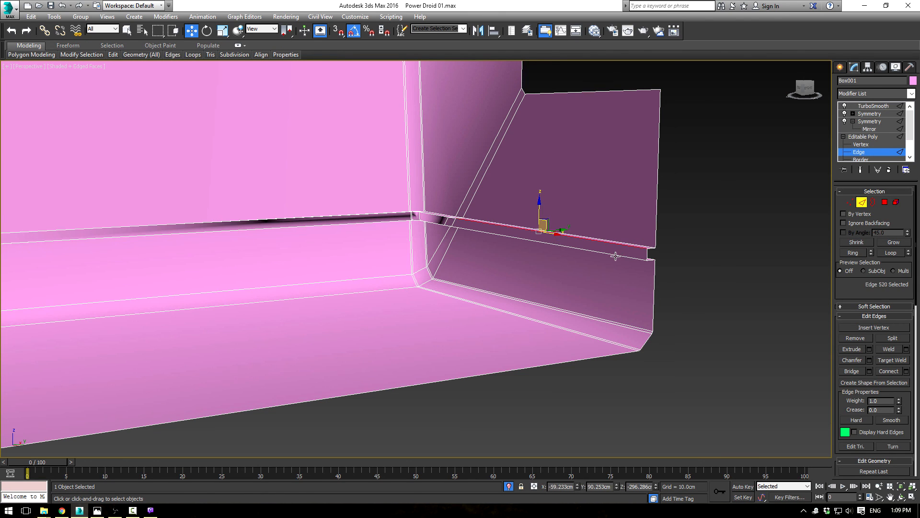
left_click(889, 253)
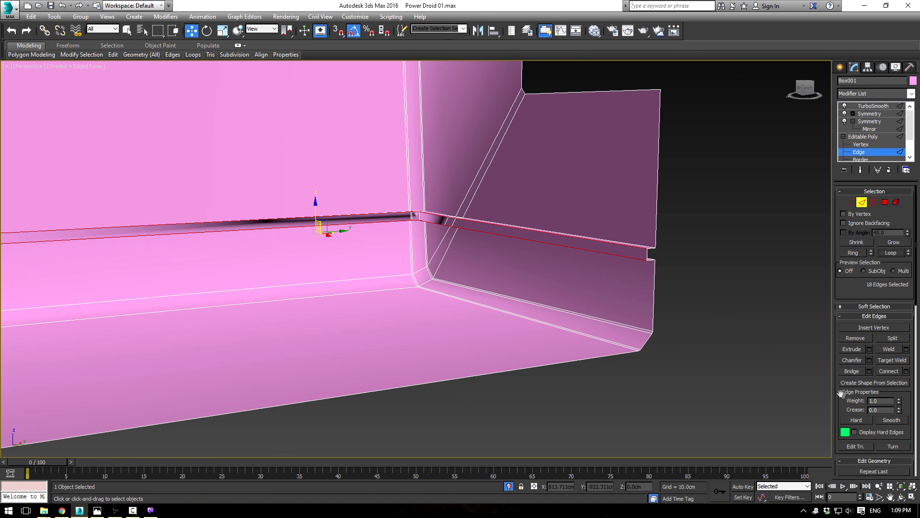
left_click(870, 360)
left_click_drag(422, 279, 422, 288)
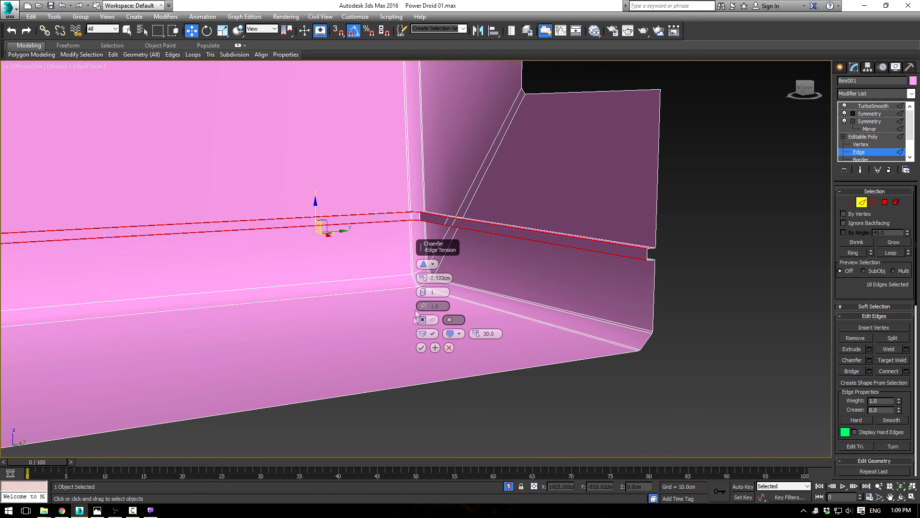
left_click(421, 348)
middle_click_drag(421, 349, 506, 318, "alt")
scroll(629, 205, "up", 6)
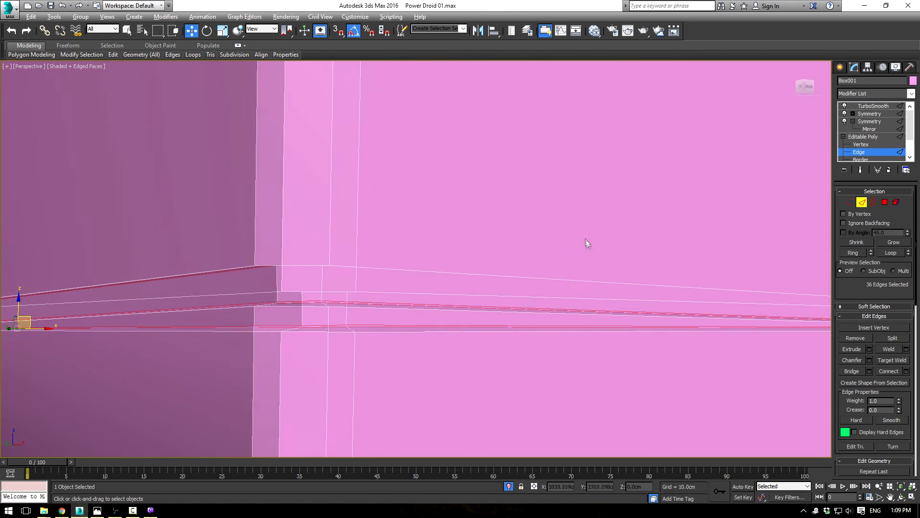
Step: Select the outer edge loops above and below the groove around the lower body and chamfer them by 0.122 cm
left_click(571, 220)
left_click(555, 252, "ctrl")
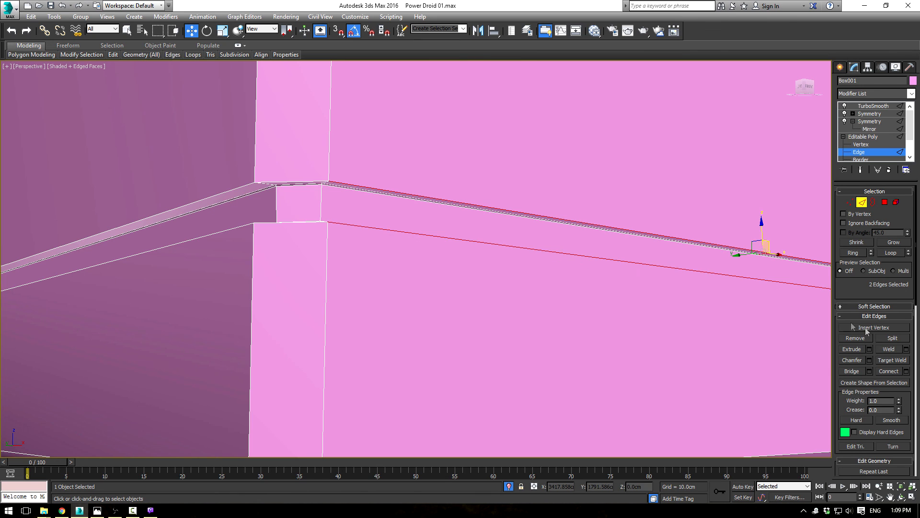
left_click(891, 252)
scroll(621, 219, "down", 6)
middle_click_drag(653, 273, 498, 291, "alt")
scroll(498, 291, "up", 3)
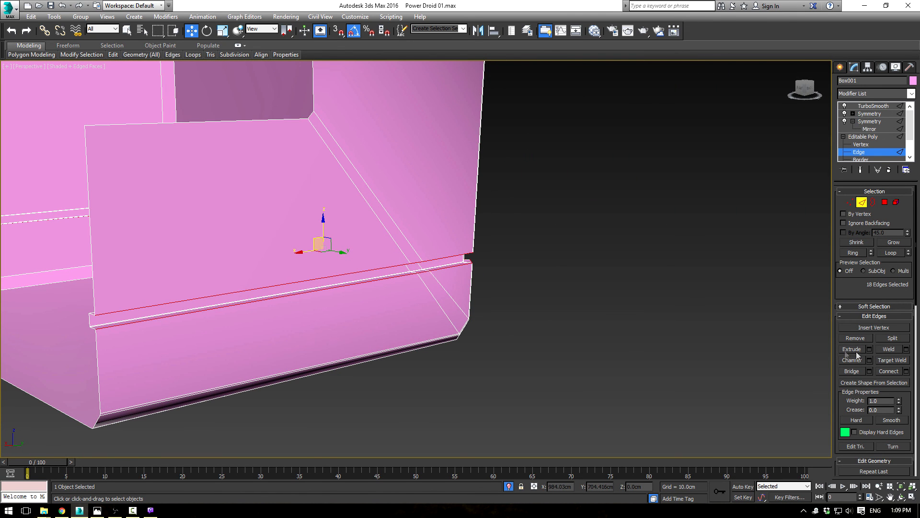
scroll(584, 290, "up", 6)
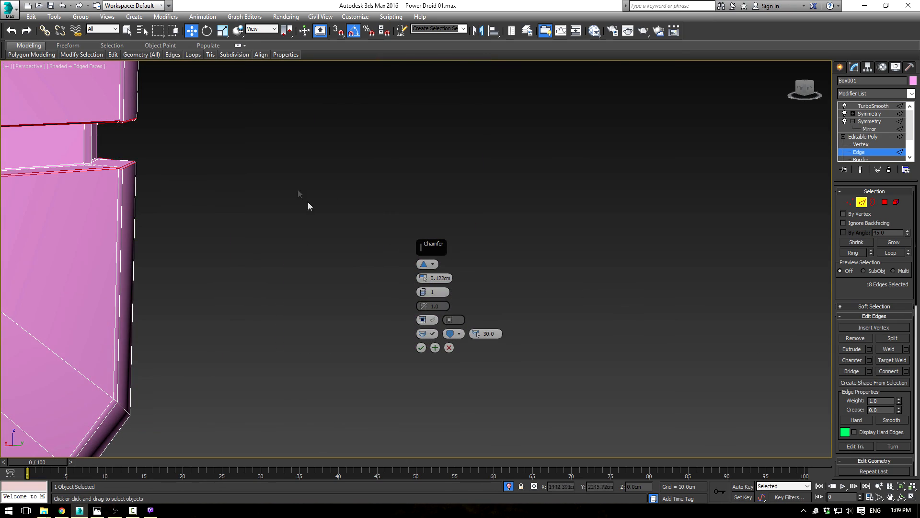
left_click(423, 349)
Step: Return to the TurboSmooth level, turn off the edged-faces display and deselect the body
left_click(863, 136)
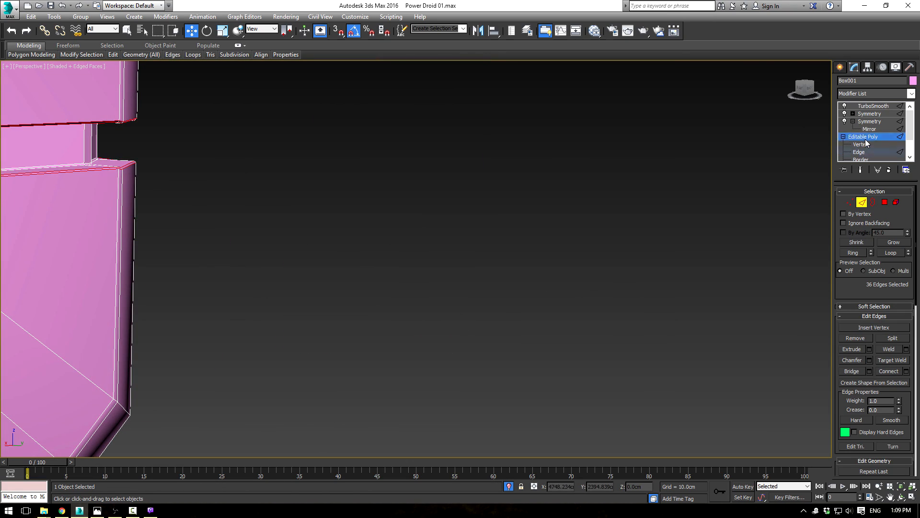
left_click(874, 106)
scroll(633, 215, "down", 8)
key("F3")
key("F3")
key("F4")
left_click(622, 333)
Step: Examine the smoothed groove along the lower body and the body's overall shape, and bring back the four-viewport layout
mouse_move(621, 332)
middle_mouse_down("alt")
mouse_move(668, 300)
mouse_move(689, 304)
mouse_move(565, 309)
mouse_move(465, 261)
mouse_move(597, 267)
middle_mouse_up("alt")
scroll(597, 268, "up", 6)
scroll(597, 268, "up", 8)
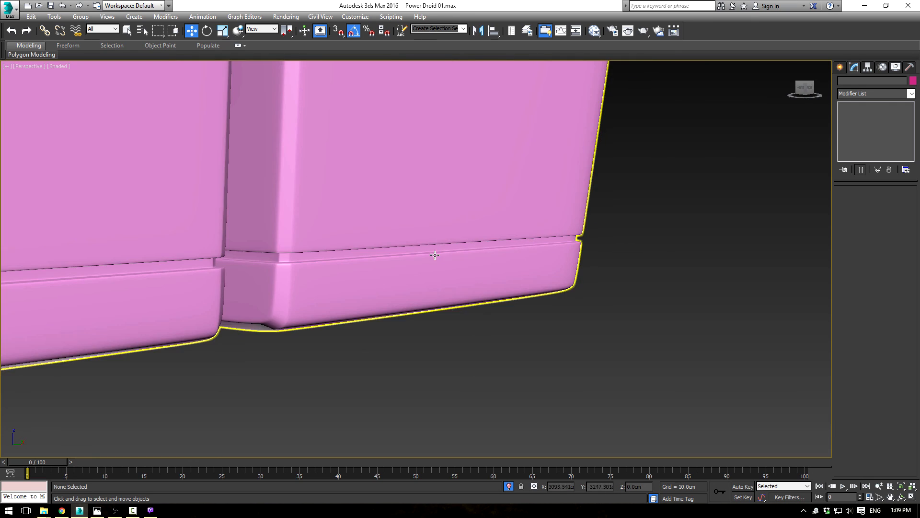
scroll(549, 231, "down", 4)
scroll(552, 241, "down", 9)
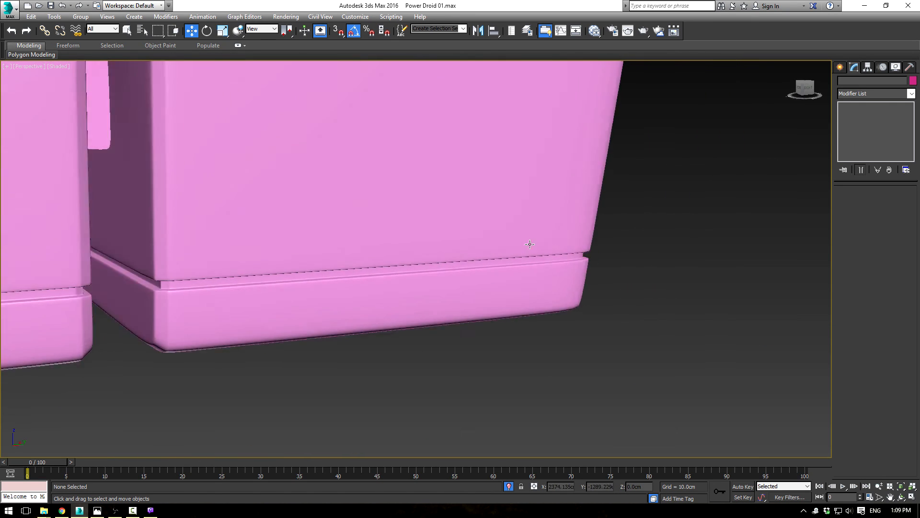
middle_click_drag(551, 263, 588, 358, "alt")
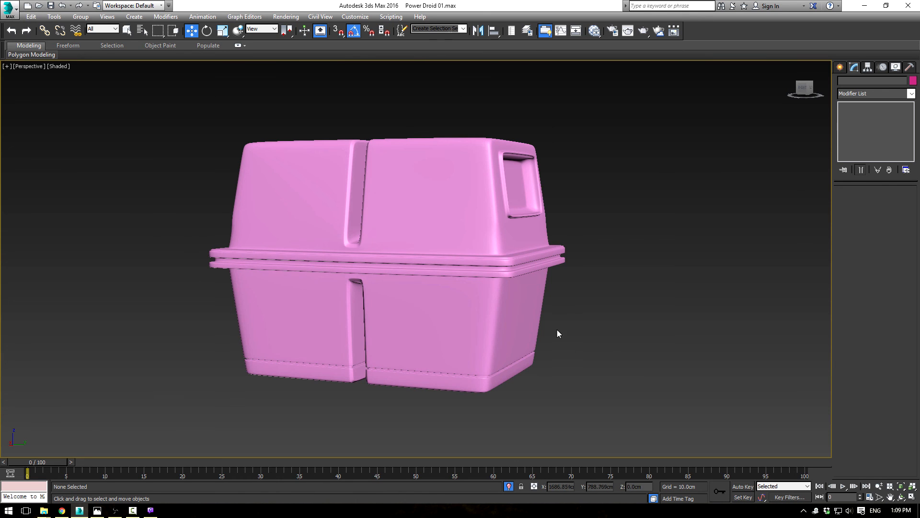
mouse_move(554, 335)
middle_mouse_down("alt")
mouse_move(658, 318)
mouse_move(636, 320)
middle_mouse_up("alt")
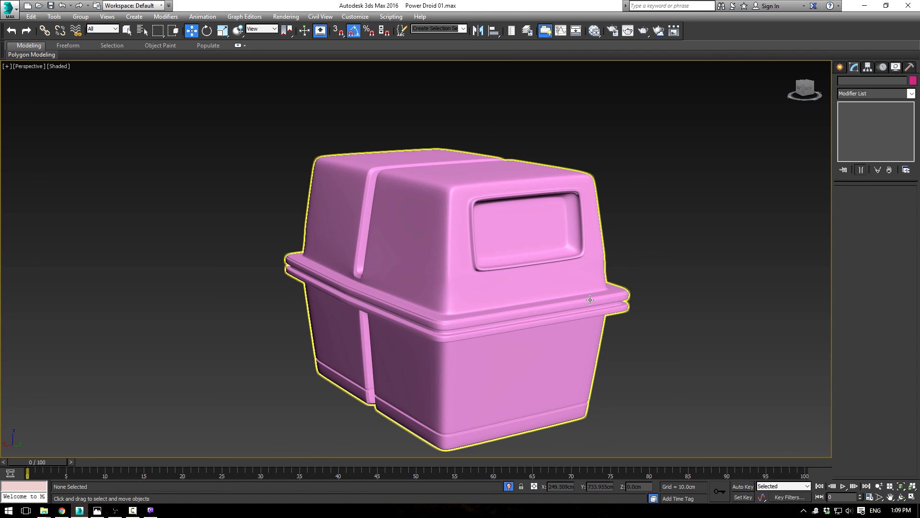
key("alt+w")
middle_click_drag(589, 300, 571, 309)
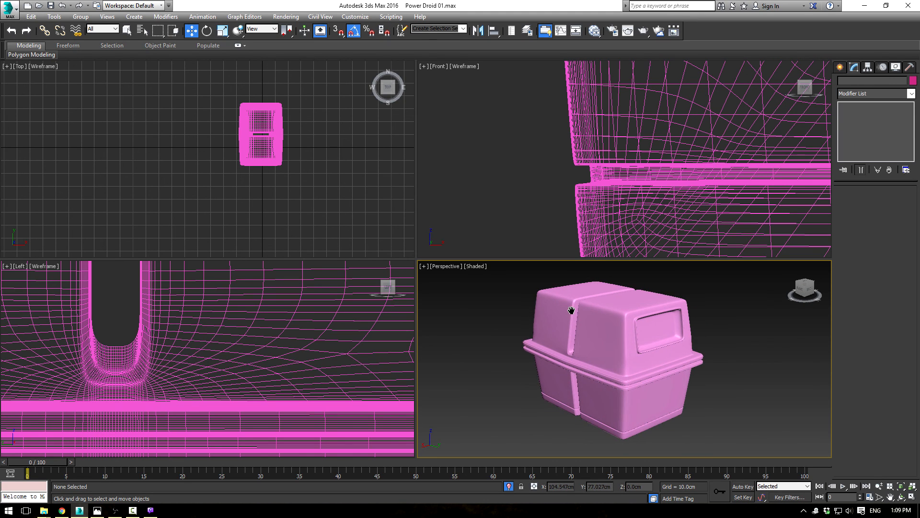